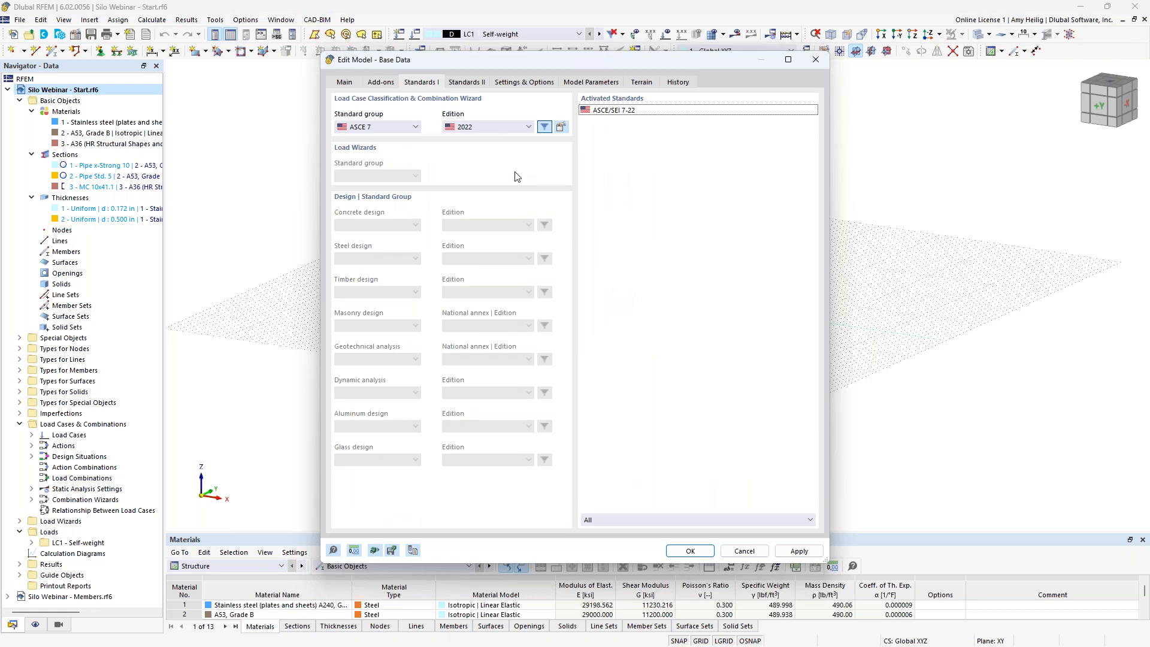
Review the available standard groups and ASCE 7 editions in the model's base data and leave them unchanged.
{"action": "left_click", "coordinate": [406, 128]}
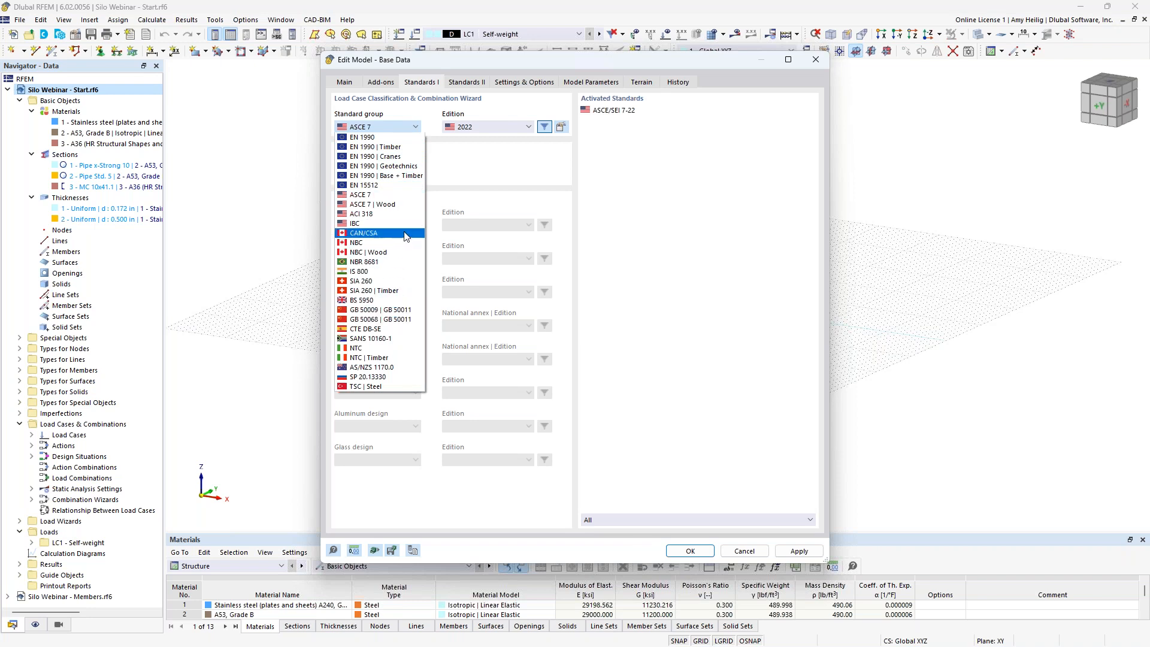
{"action": "left_click", "coordinate": [490, 163]}
{"action": "left_click", "coordinate": [502, 128]}
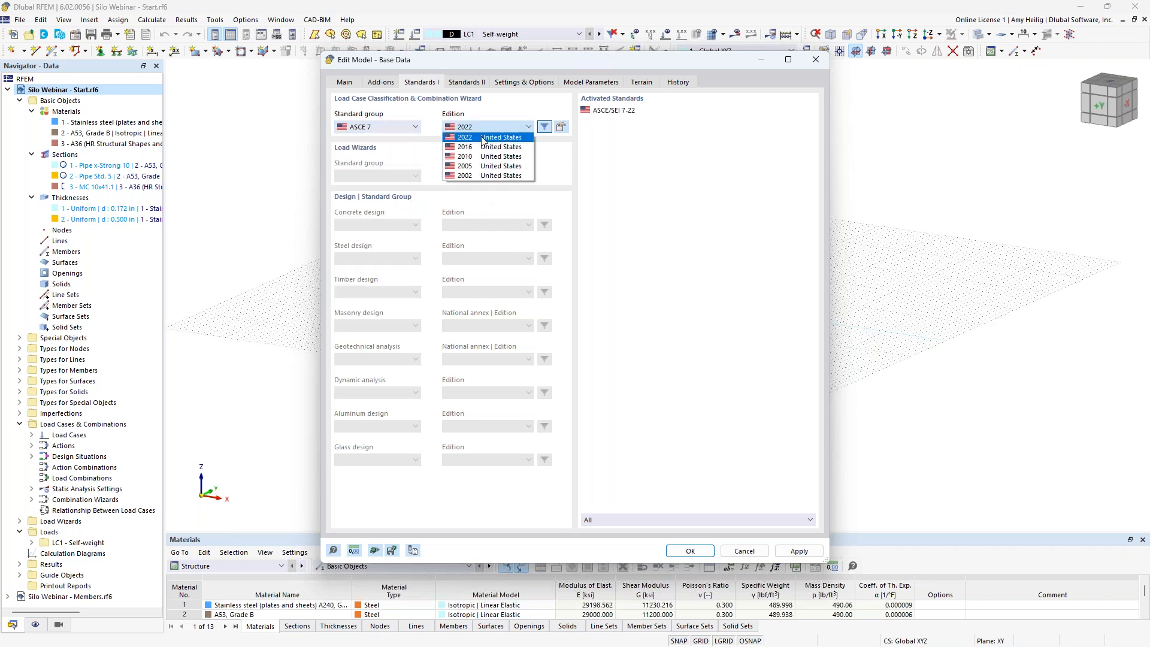
{"action": "left_click", "coordinate": [571, 159]}
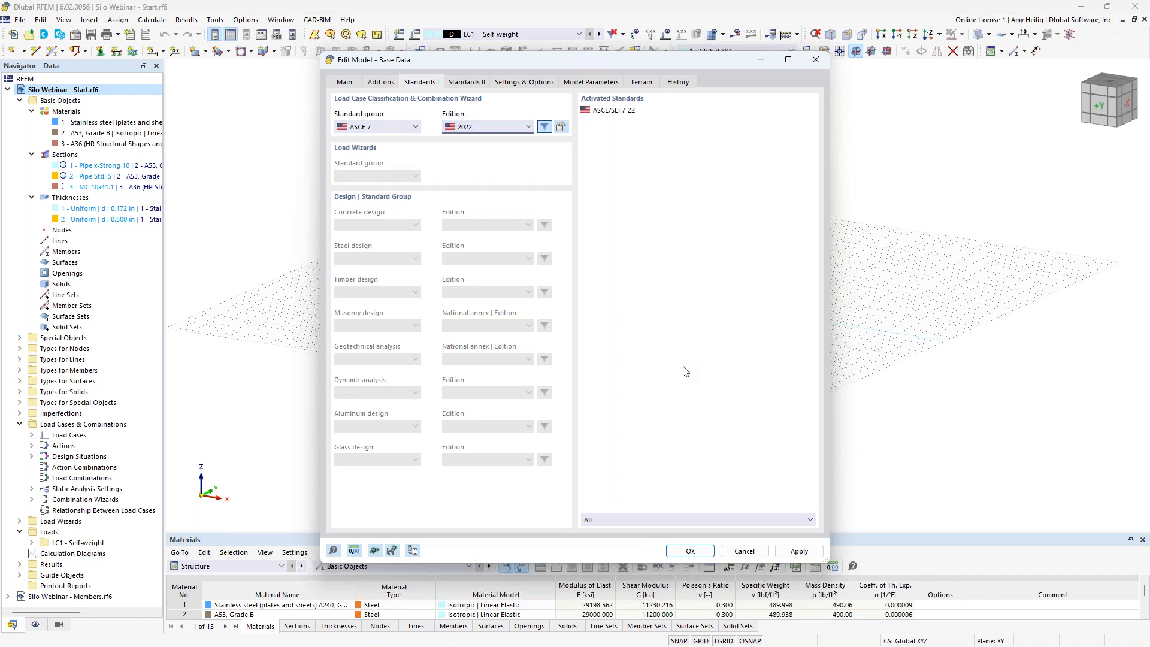
{"action": "left_click", "coordinate": [736, 551]}
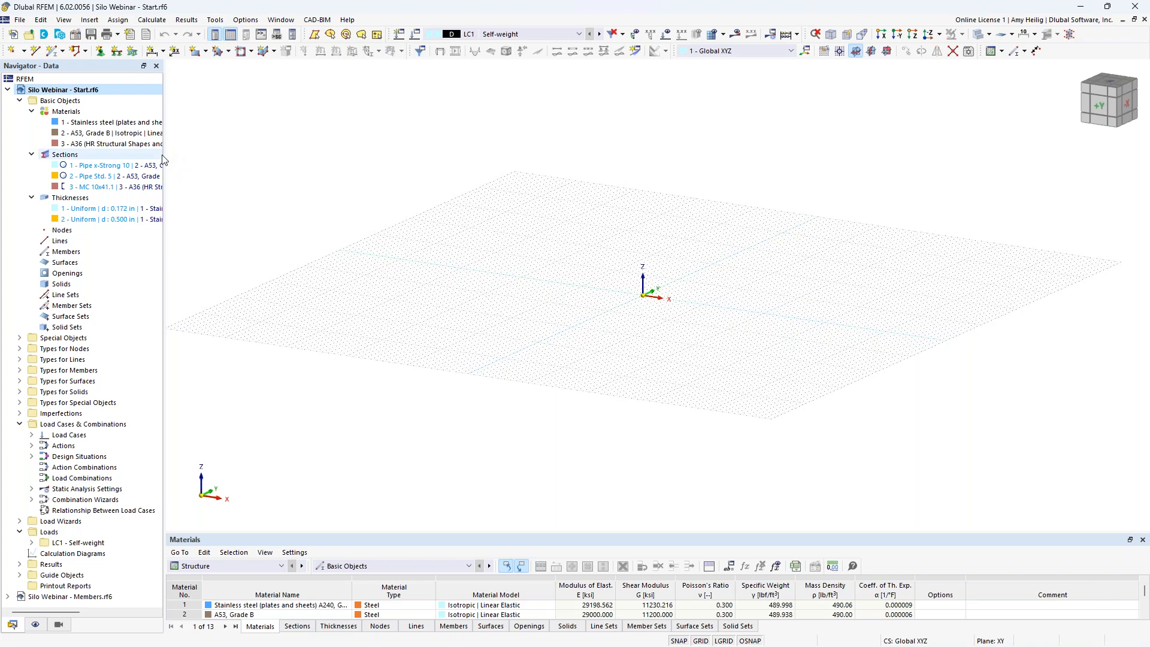
Widen the data navigator and collapse the Thicknesses, Sections and Materials branches.
{"action": "left_click_drag", "start_coordinate": [165, 154], "coordinate": [211, 154]}
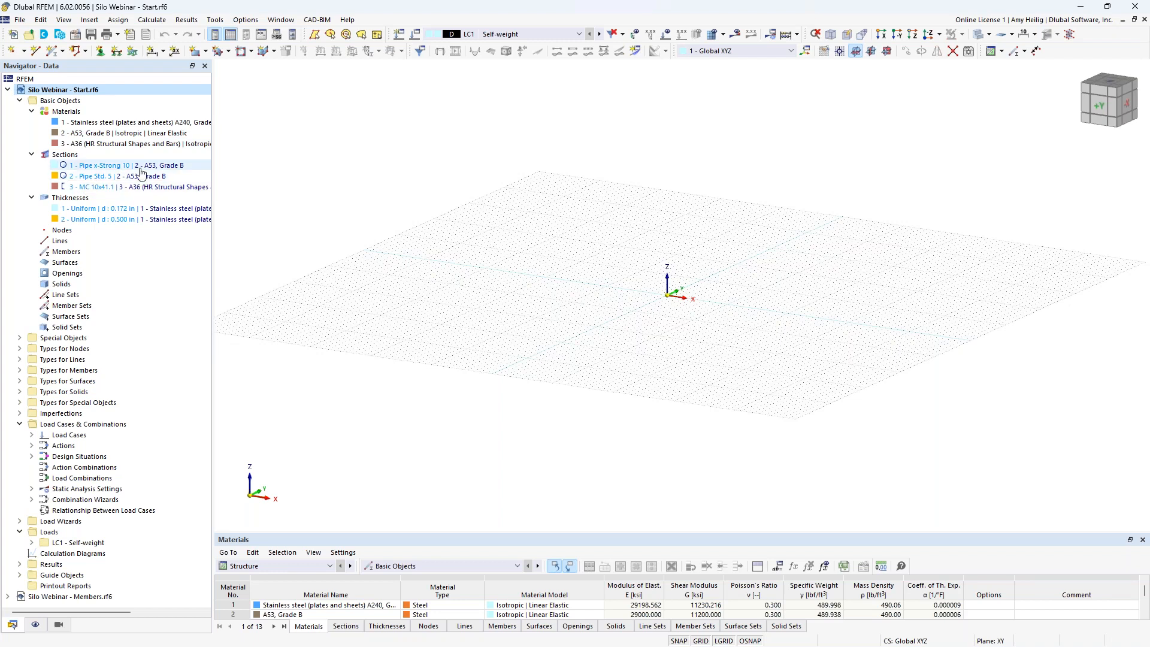
{"action": "left_click", "coordinate": [32, 198]}
{"action": "left_click", "coordinate": [32, 156]}
{"action": "left_click", "coordinate": [31, 112]}
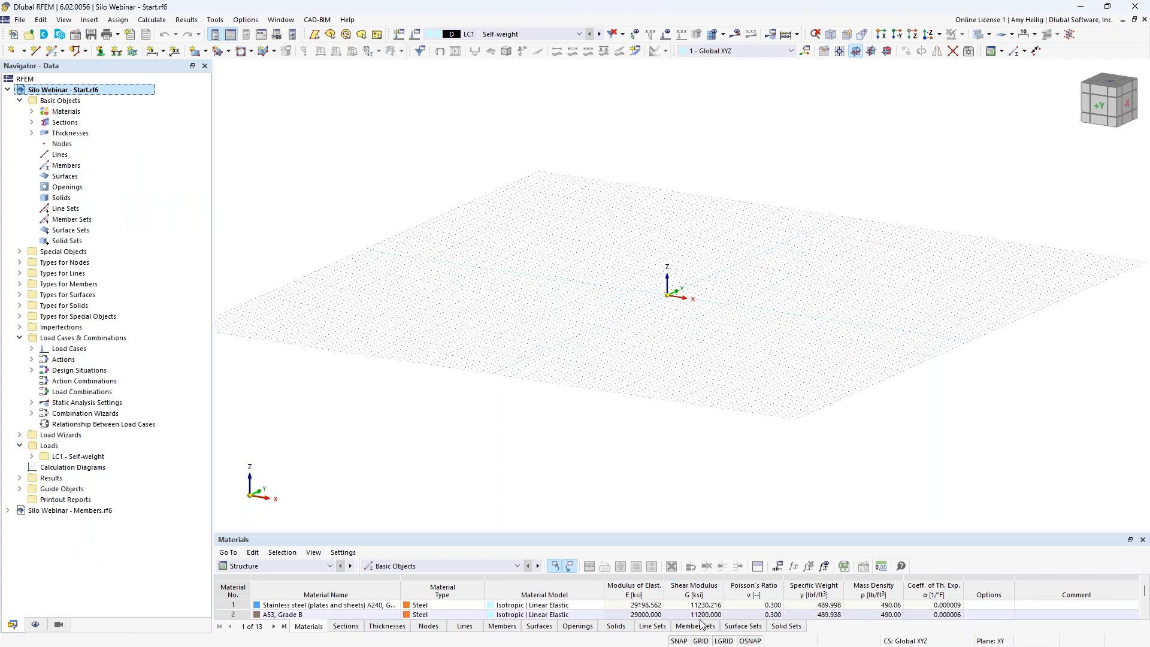
Set the work plane's origin Z coordinate to 61 ft.
{"action": "right_click", "coordinate": [703, 642]}
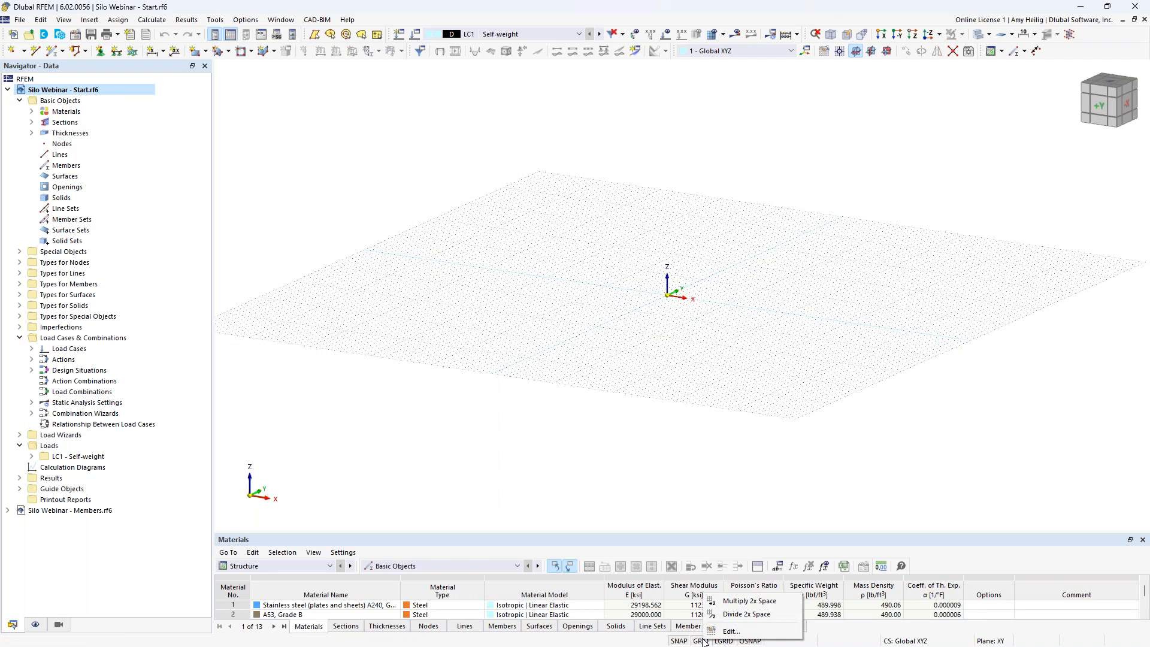
{"action": "left_click", "coordinate": [726, 632]}
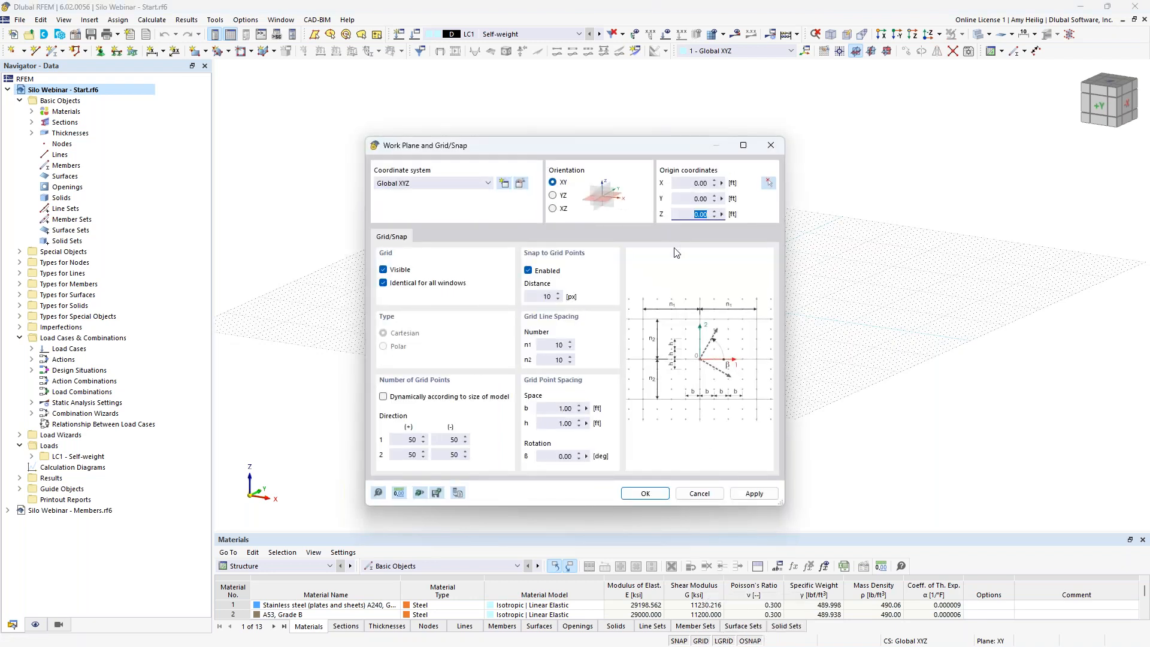
{"action": "type", "text": "61"}
{"action": "left_click", "coordinate": [648, 492]}
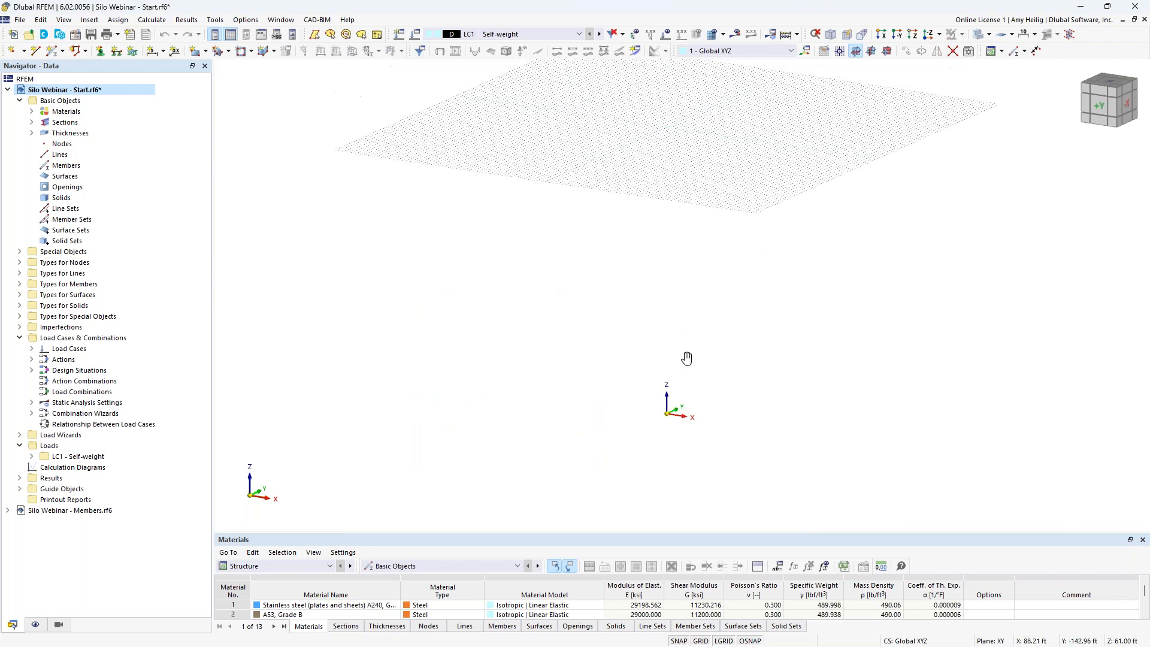
Draw a circle line with a 1.5 ft radius centred on the work plane origin at X 0, Y 0, Z 61 ft.
{"action": "scroll", "coordinate": [649, 227], "scroll_direction": "up", "scroll_amount": 3}
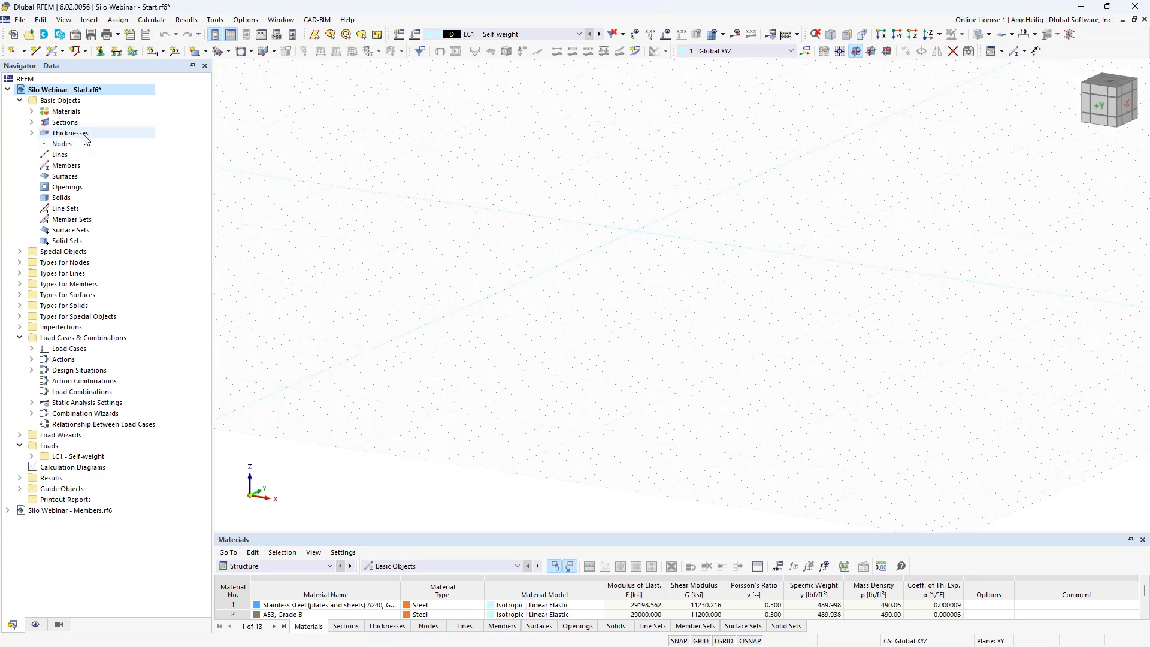
{"action": "left_click", "coordinate": [36, 52]}
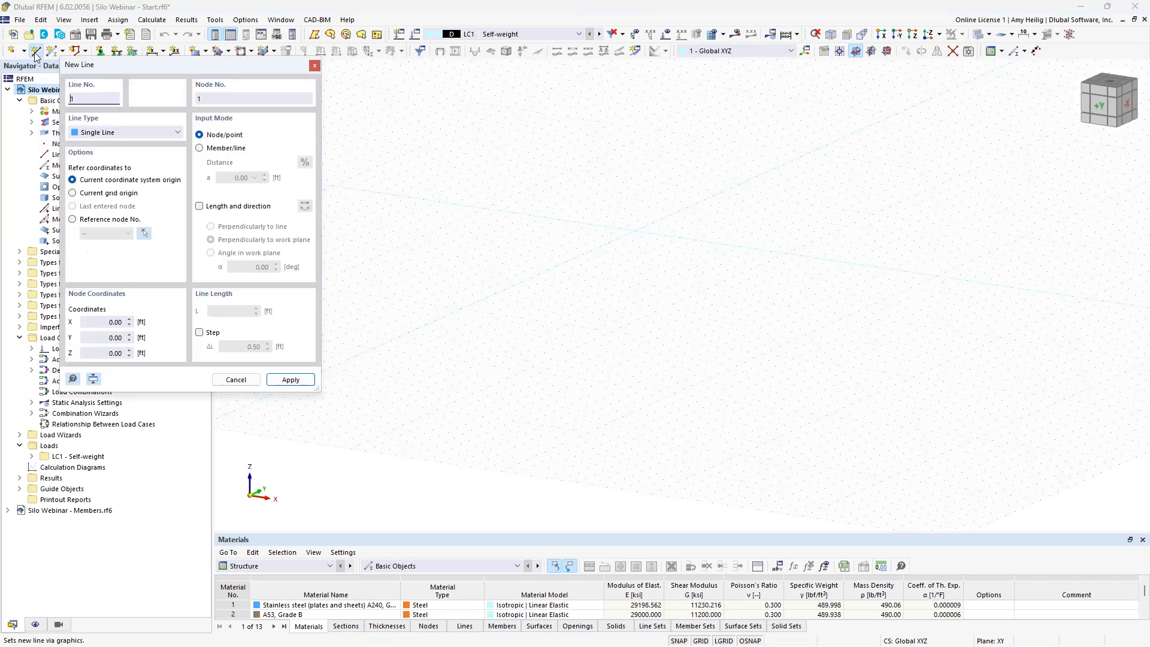
{"action": "left_click", "coordinate": [104, 133]}
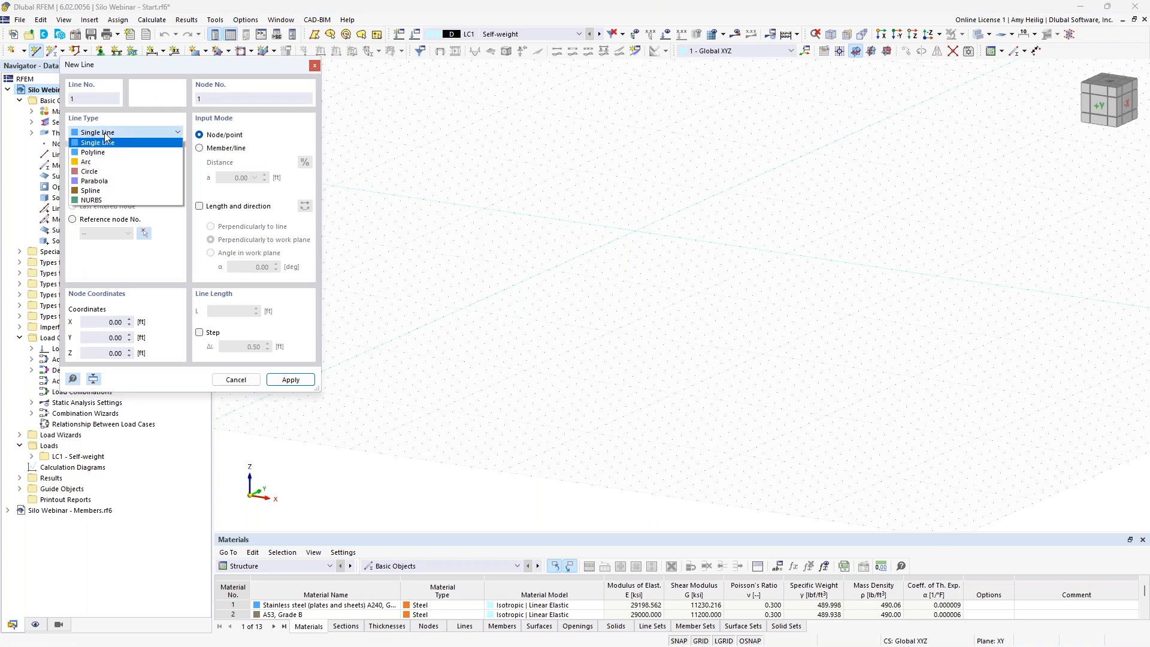
{"action": "left_click", "coordinate": [107, 172]}
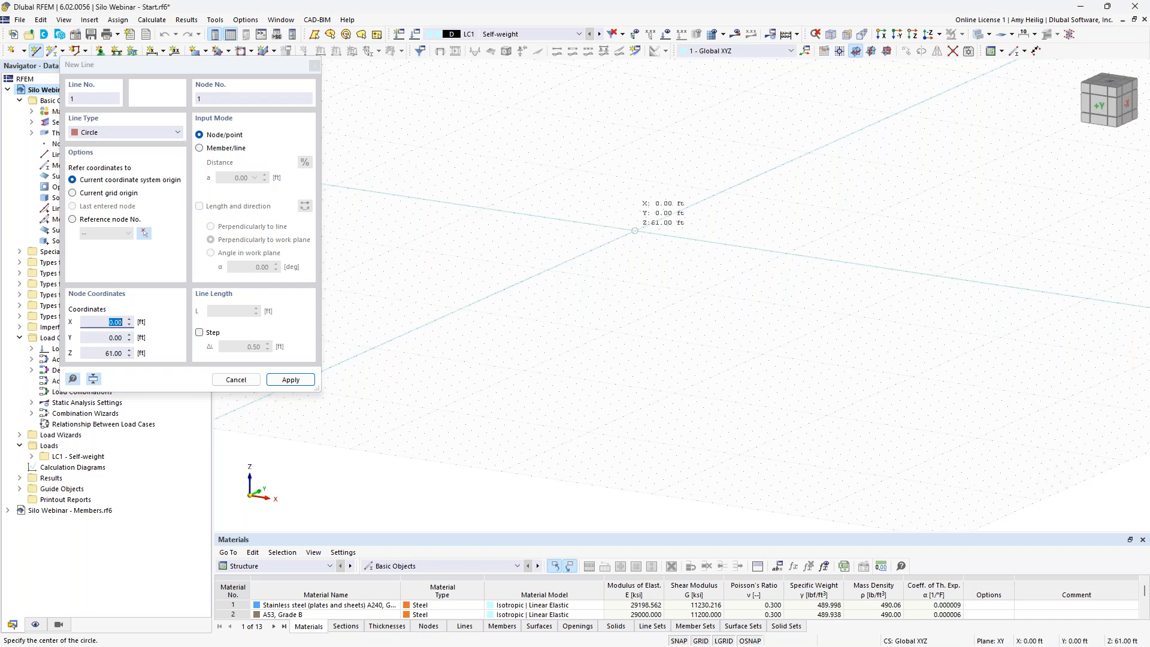
{"action": "left_click", "coordinate": [635, 231]}
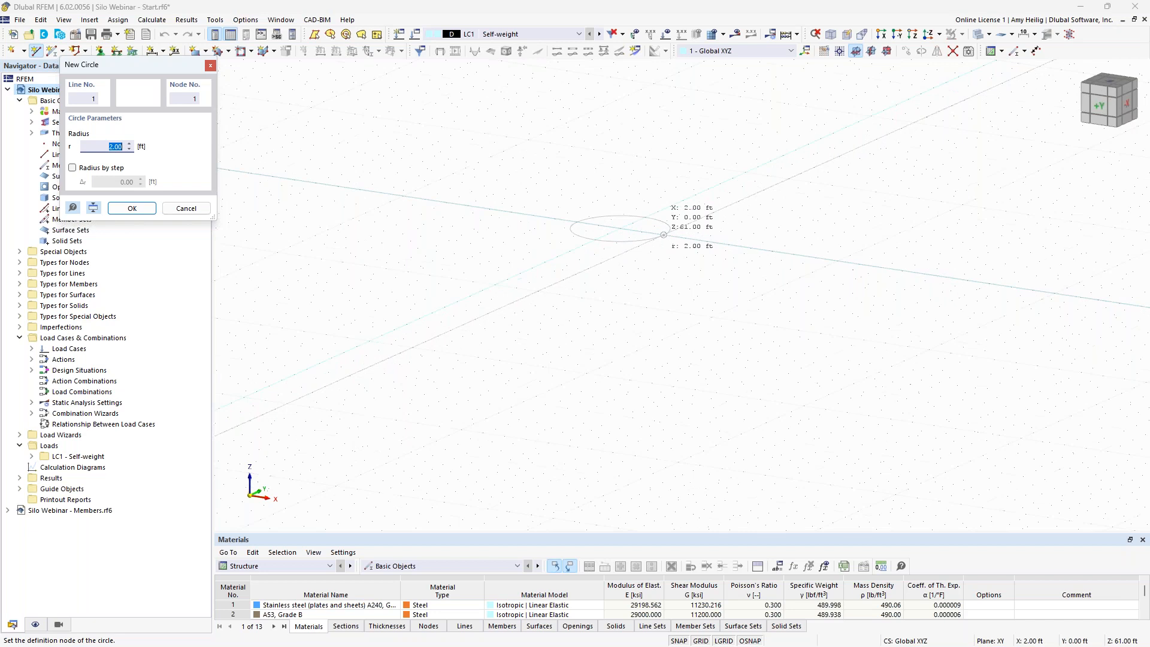
{"action": "type", "text": "1.5"}
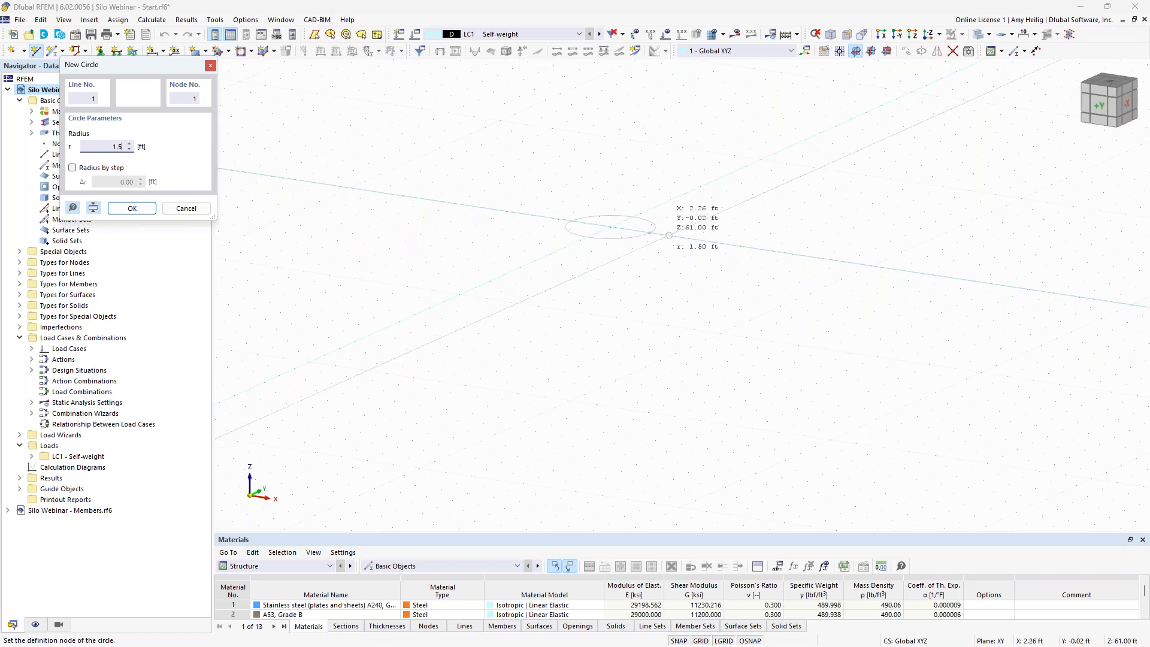
{"action": "key", "text": "Return"}
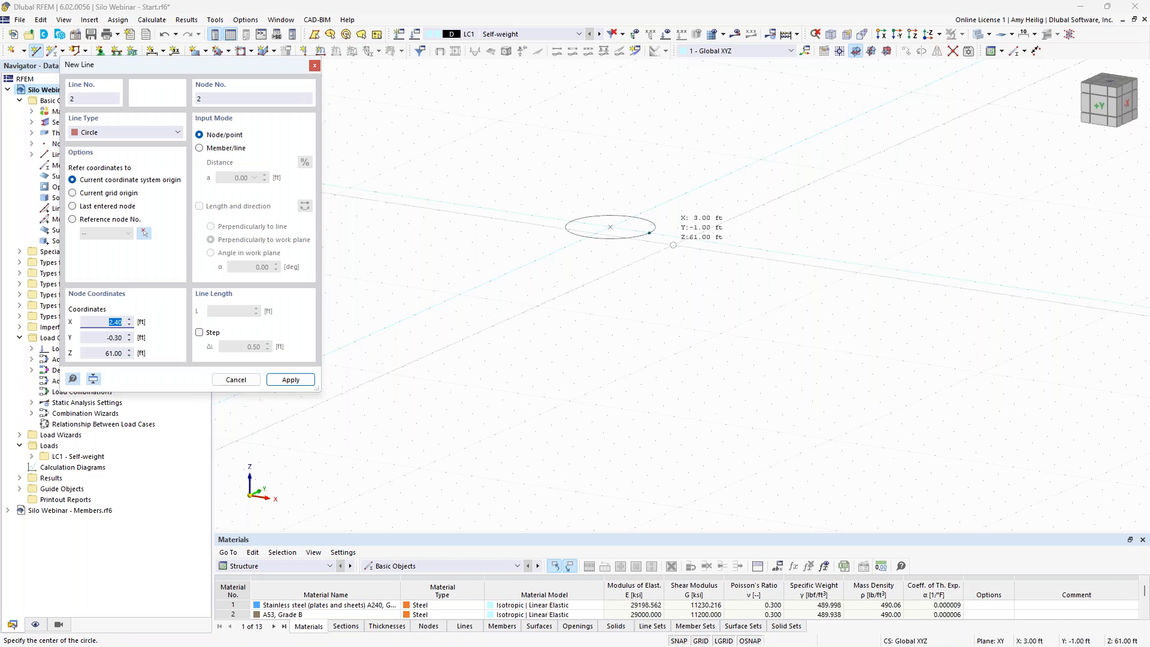
{"action": "key", "text": "Escape"}
{"action": "key", "text": "Escape"}
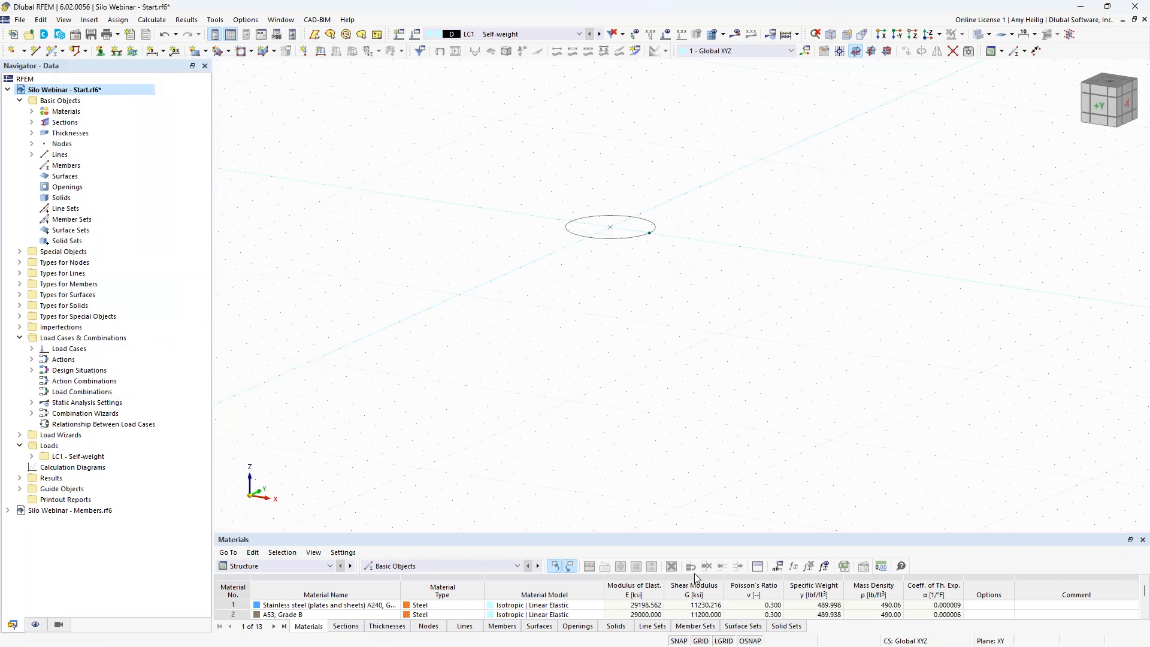
Lower the work plane by setting its origin Z coordinate to 59.25 ft.
{"action": "right_click", "coordinate": [711, 640]}
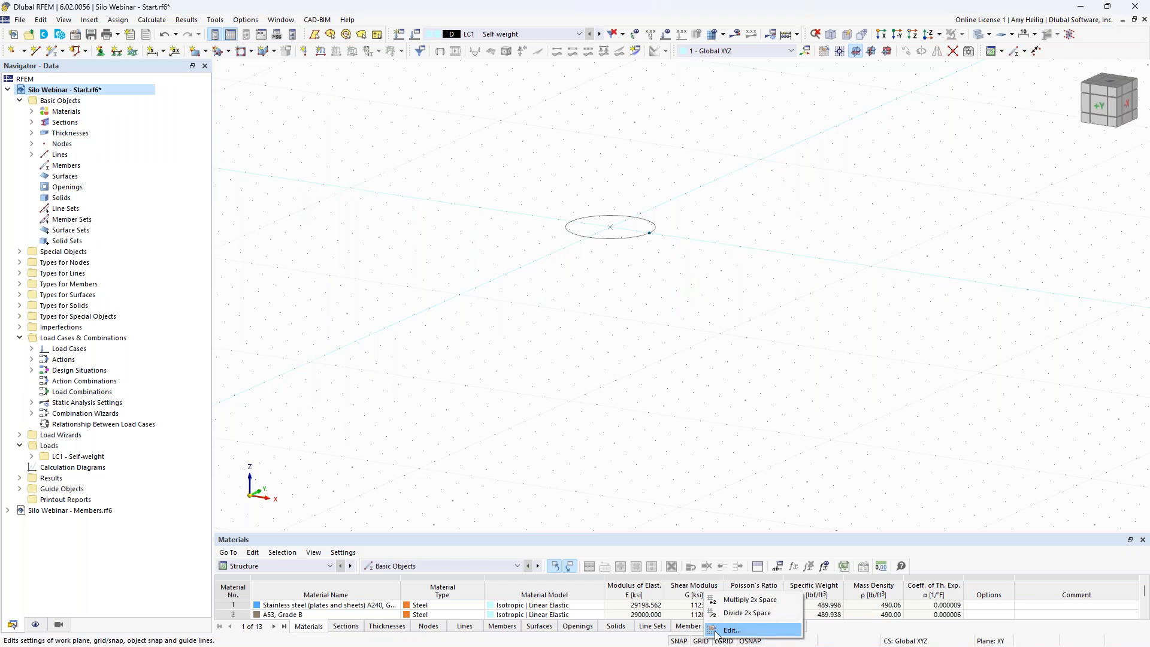
{"action": "left_click", "coordinate": [717, 633]}
{"action": "left_click_drag", "start_coordinate": [684, 214], "coordinate": [732, 215]}
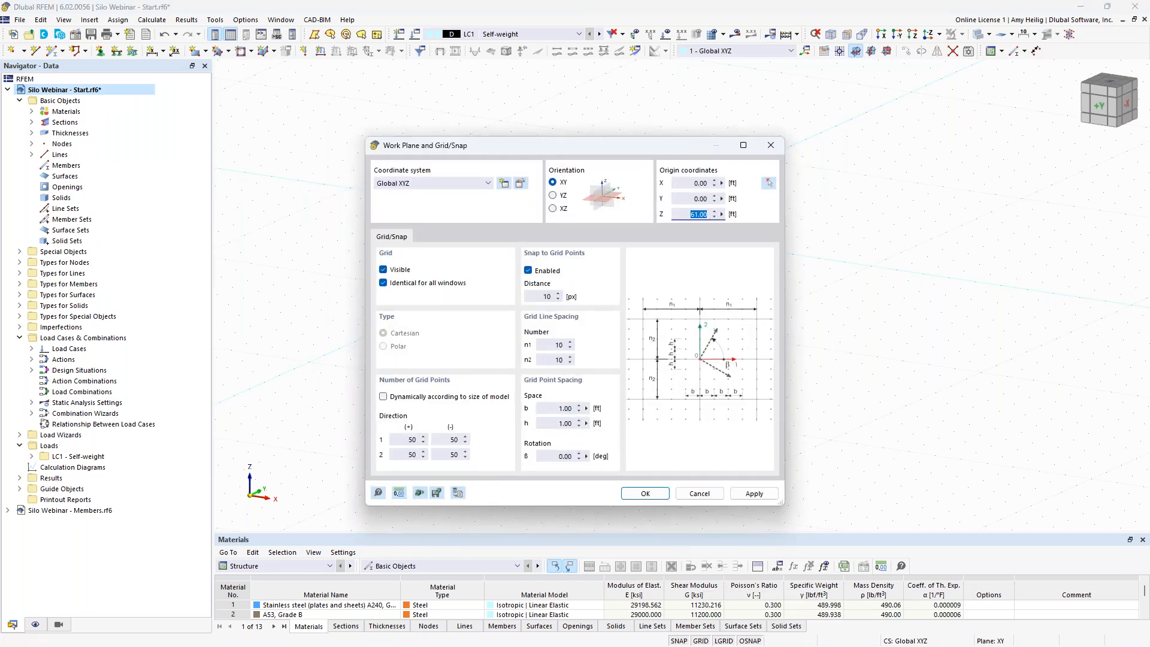
{"action": "type", "text": "59.25"}
{"action": "key", "text": "Return"}
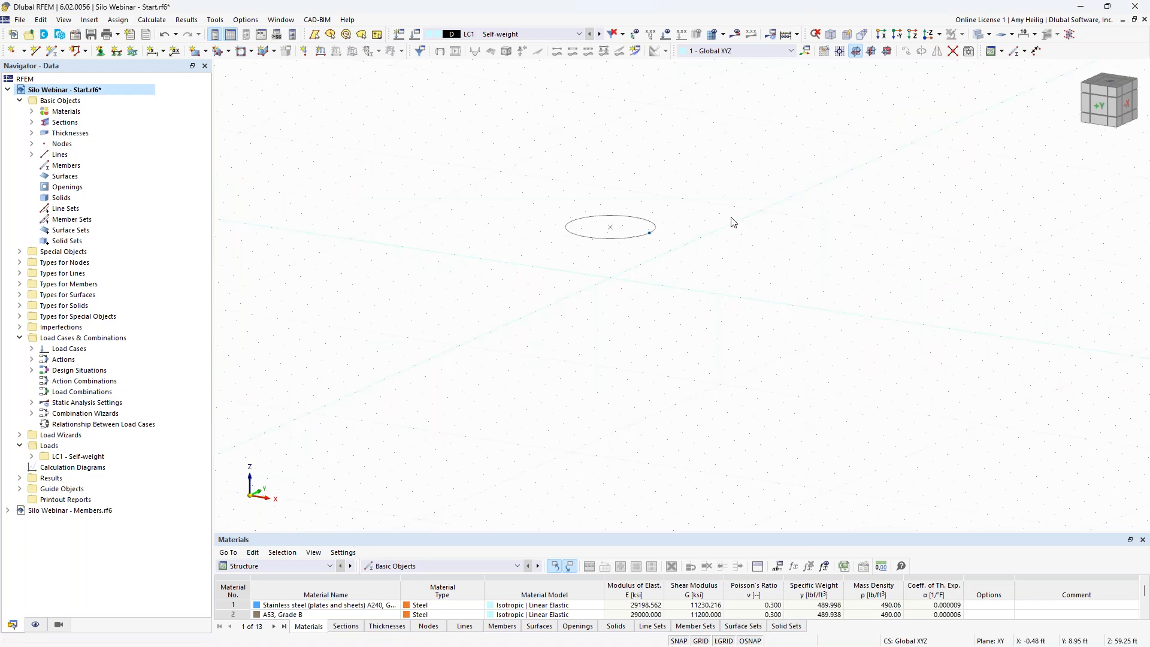
Draw a single line from the node on the circle to the point X 7, Y 0, Z 59.25 ft.
{"action": "scroll", "coordinate": [699, 293], "scroll_direction": "down", "scroll_amount": 1}
{"action": "middle_click_drag", "start_coordinate": [699, 290], "coordinate": [608, 262], "text": "ctrl"}
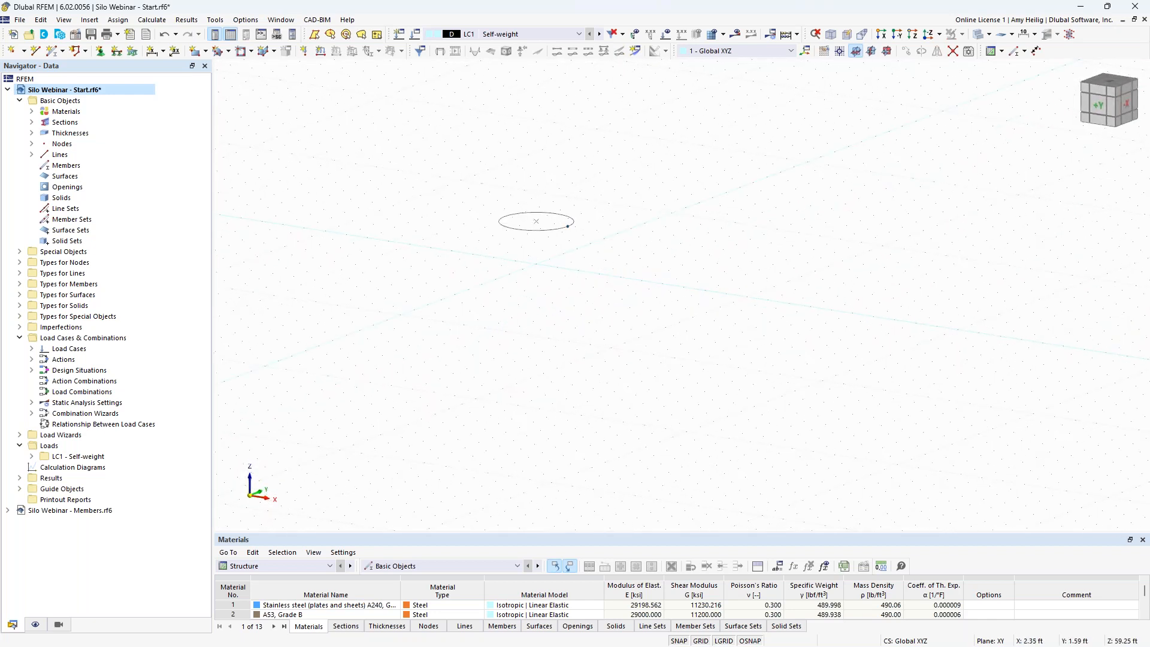
{"action": "left_click", "coordinate": [34, 52]}
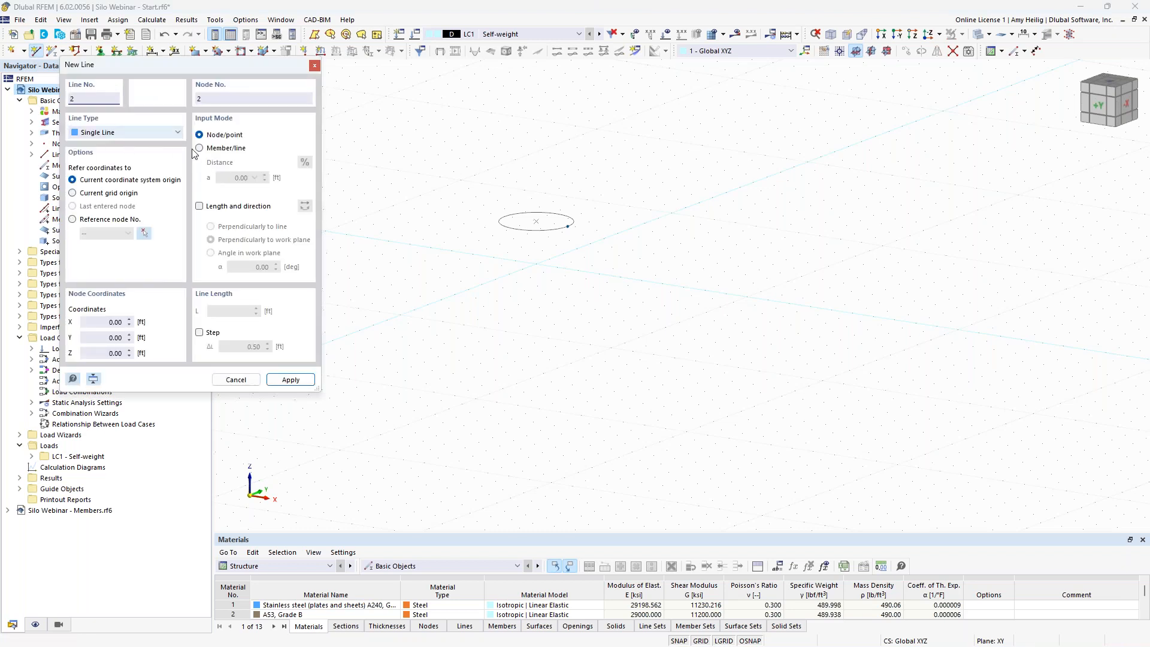
{"action": "left_click", "coordinate": [566, 211]}
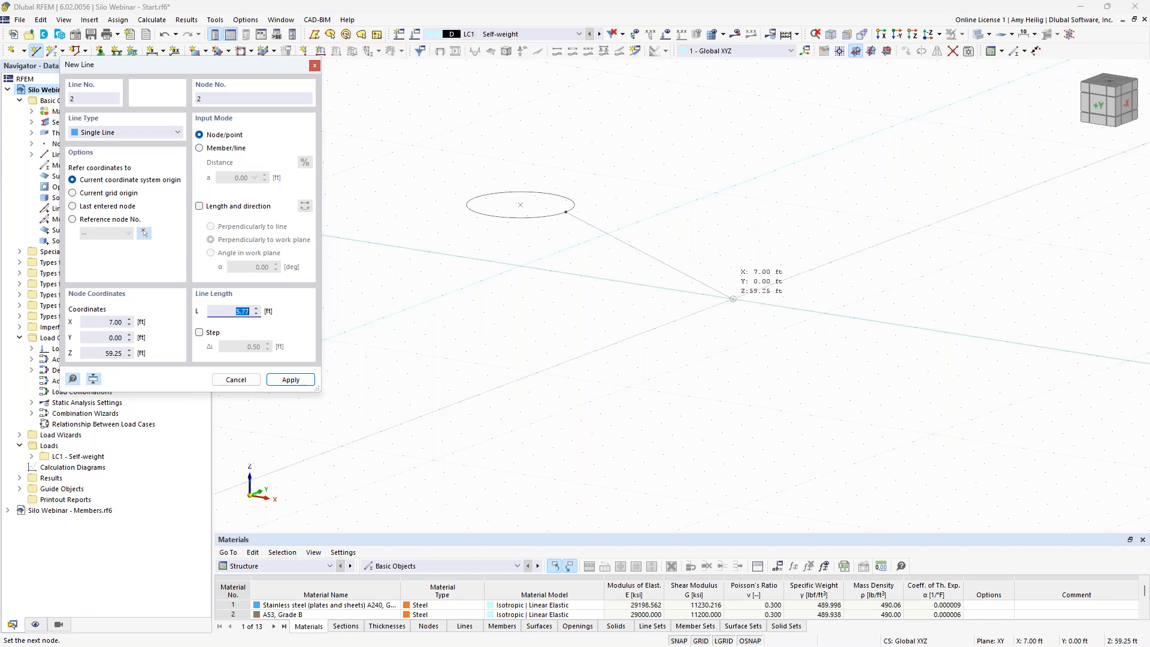
{"action": "left_click", "coordinate": [733, 298]}
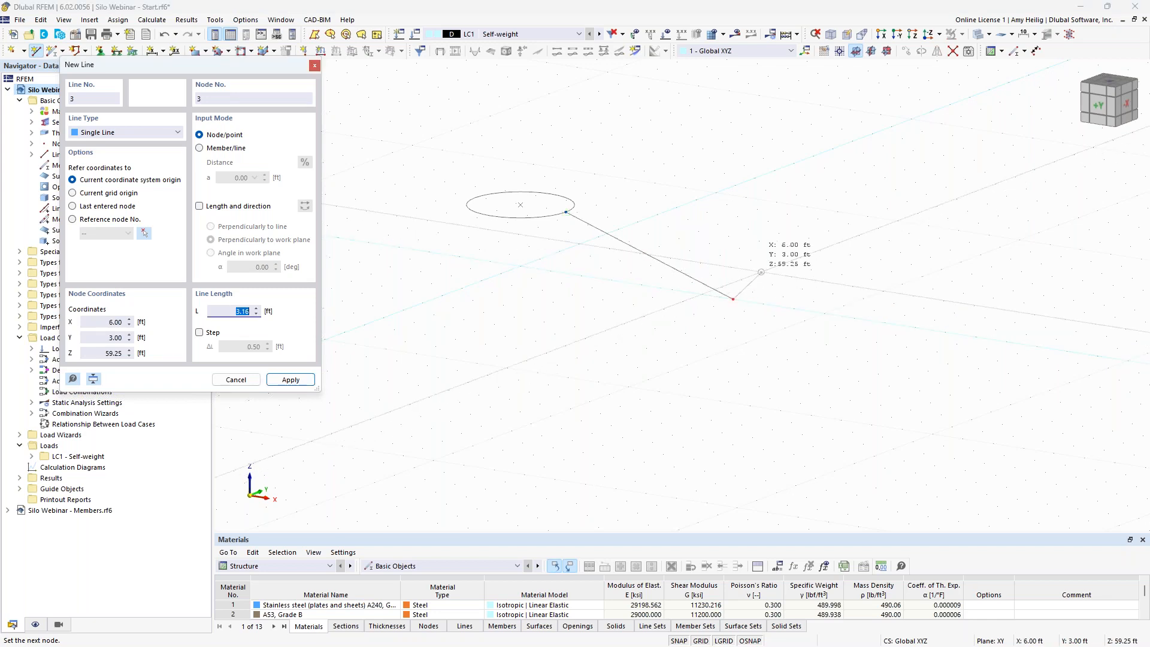
{"action": "key", "text": "Escape"}
{"action": "key", "text": "Escape"}
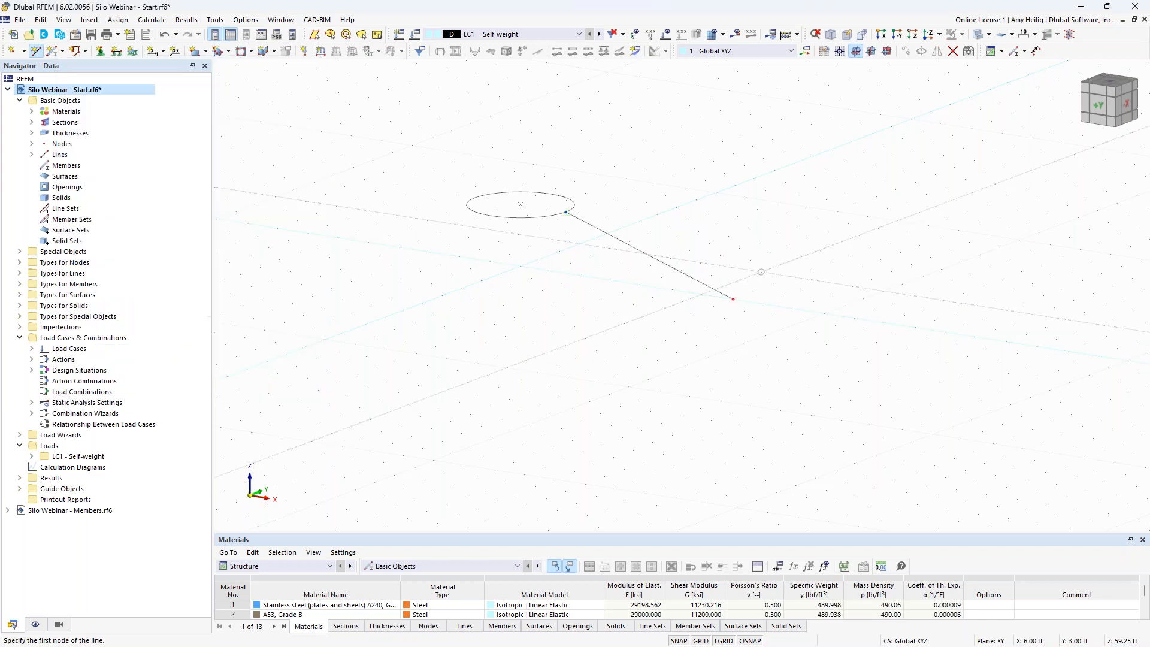
Create a node at Y 0, Z 59.17 ft, slightly beyond the sloped line's lower end in the X direction.
{"action": "left_click", "coordinate": [12, 53]}
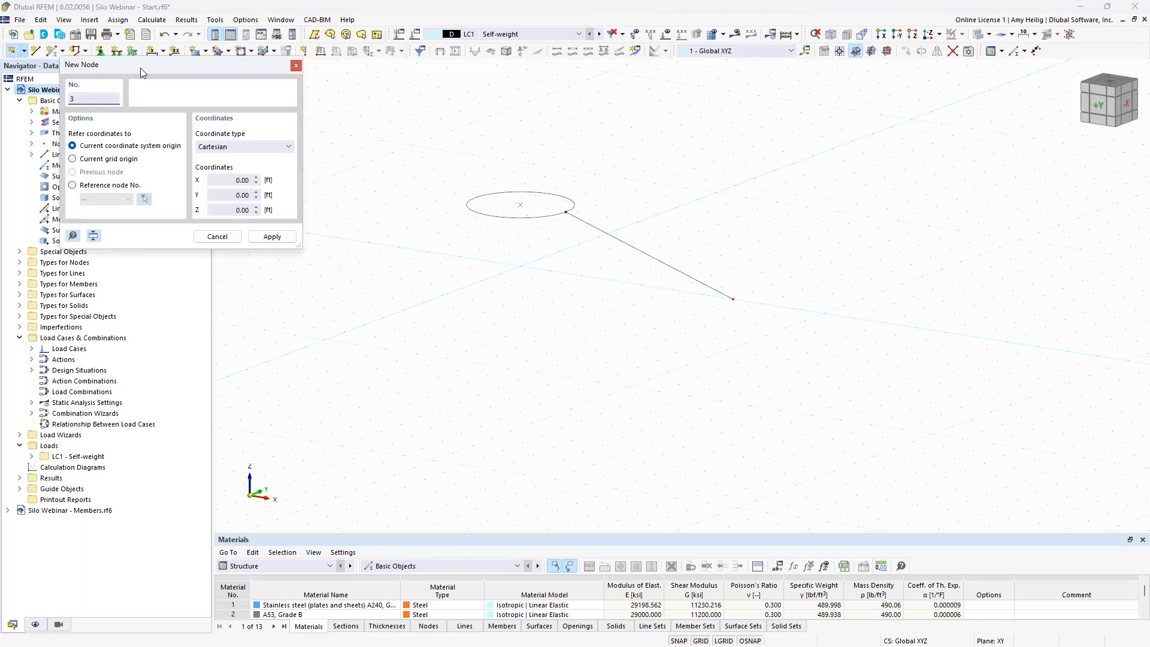
{"action": "left_click_drag", "start_coordinate": [166, 68], "coordinate": [310, 143]}
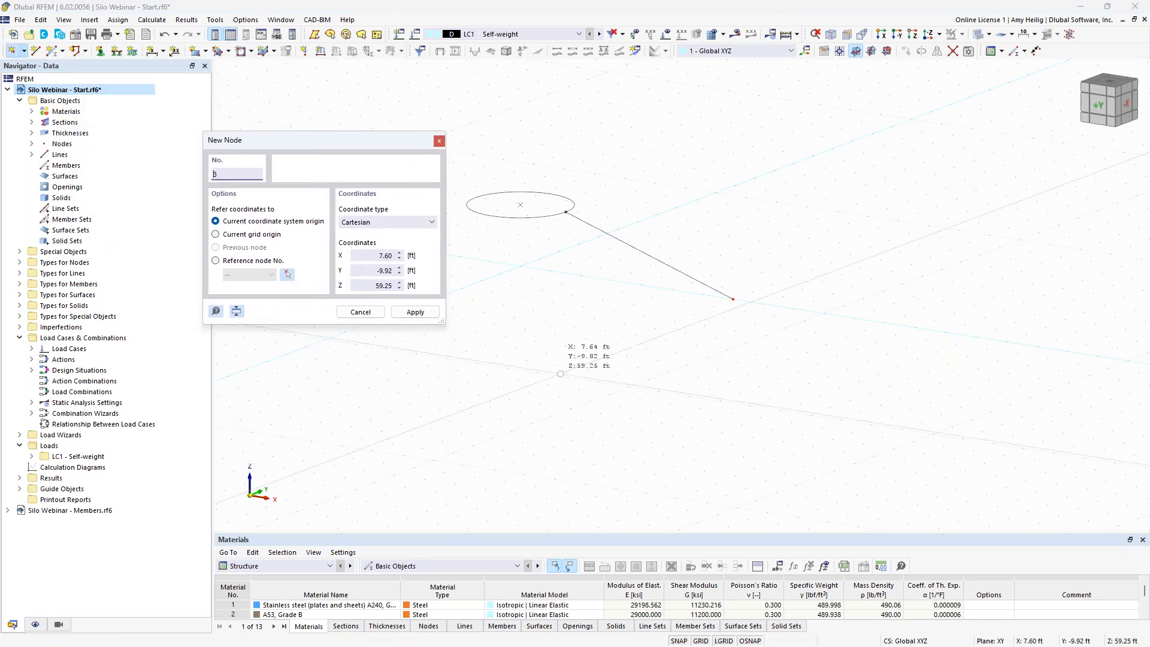
{"action": "left_click", "coordinate": [394, 254]}
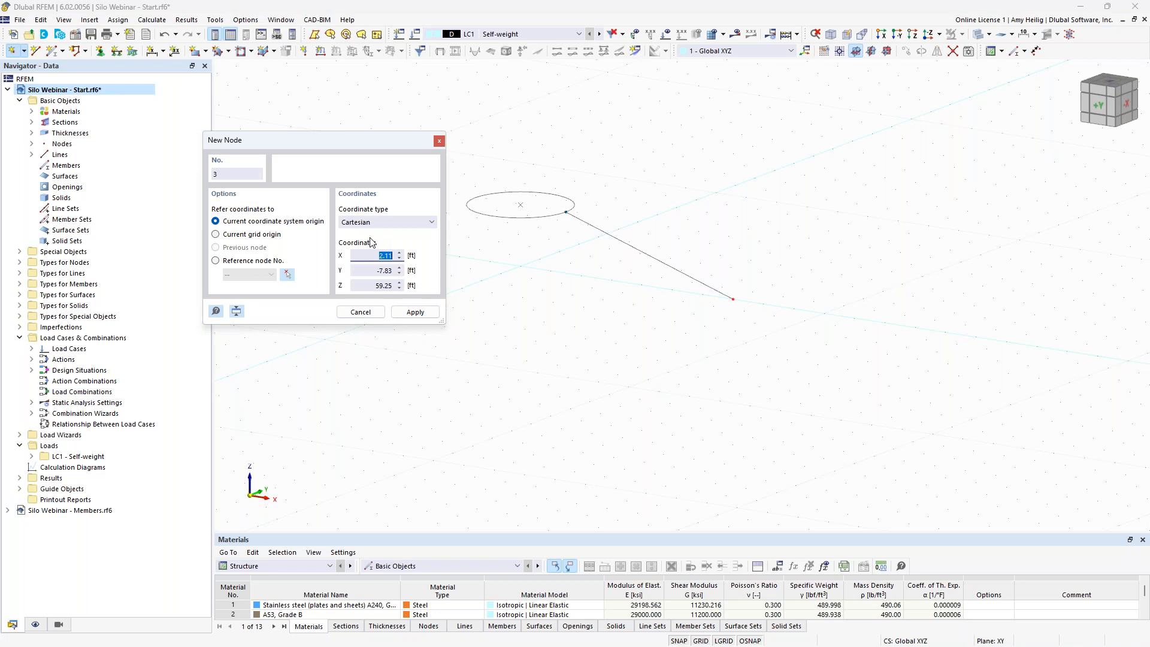
{"action": "type", "text": "7"}
{"action": "key", "text": "Tab"}
{"action": "type", "text": "0"}
{"action": "key", "text": "Tab"}
{"action": "type", "text": "59.17"}
{"action": "key", "text": "Return"}
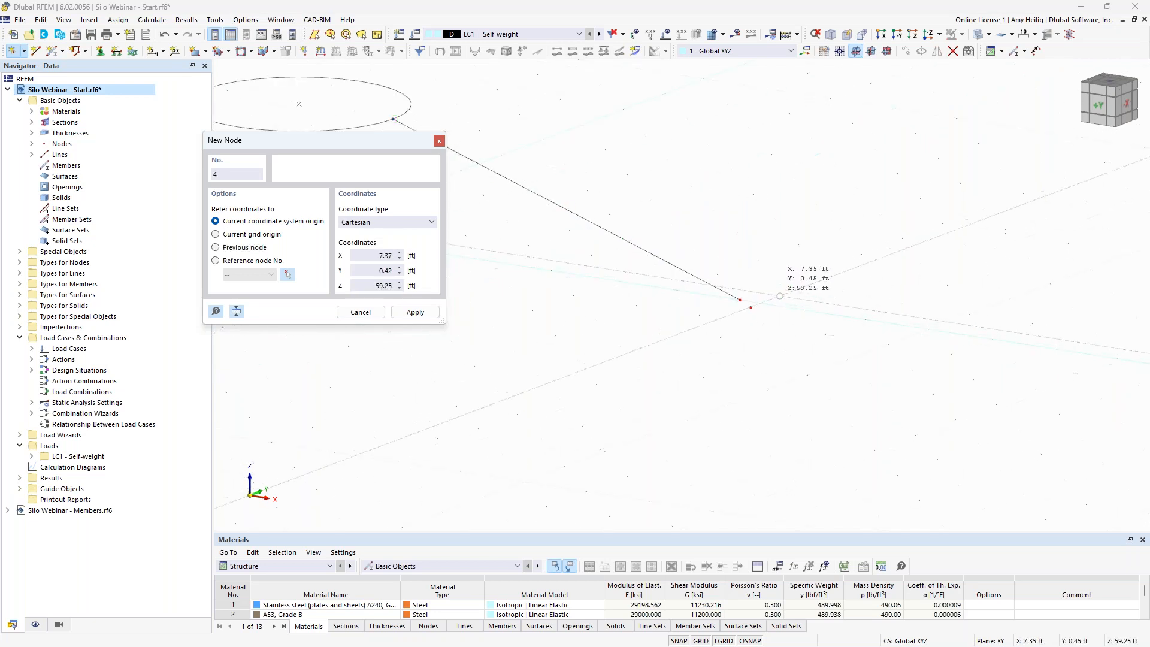
Create another node at X 7.25, Y 0, Z 59 ft and finish placing nodes.
{"action": "left_click", "coordinate": [377, 255]}
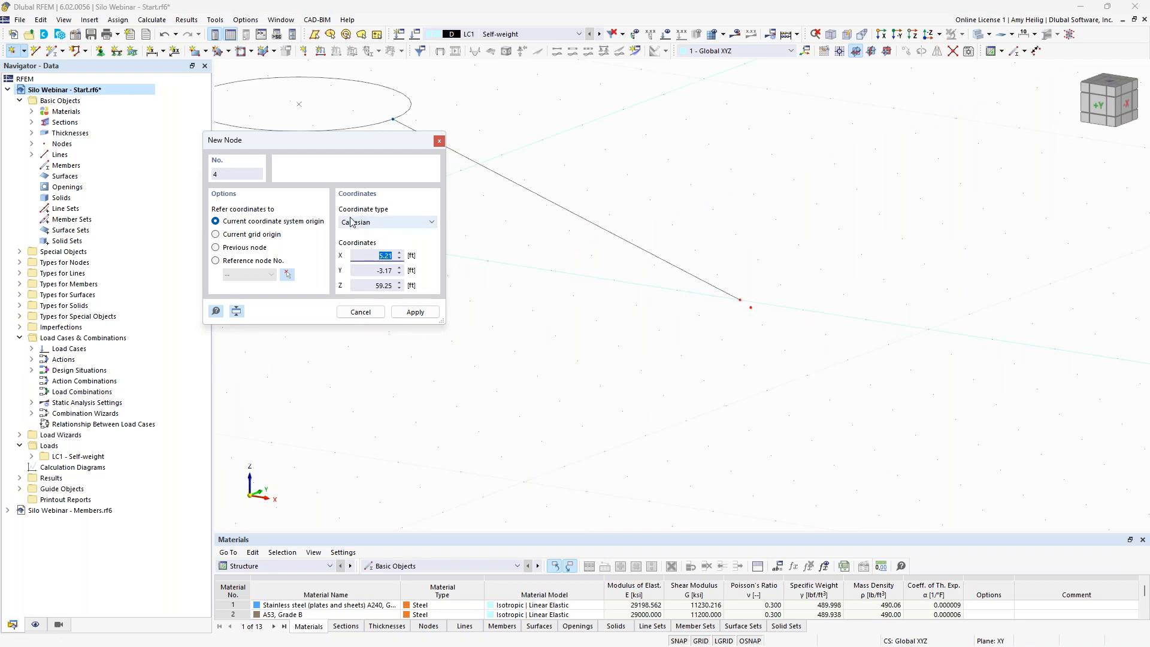
{"action": "type", "text": "7"}
{"action": "type", "text": ".25"}
{"action": "key", "text": "Tab"}
{"action": "type", "text": "0"}
{"action": "key", "text": "Tab"}
{"action": "type", "text": "59"}
{"action": "key", "text": "Return"}
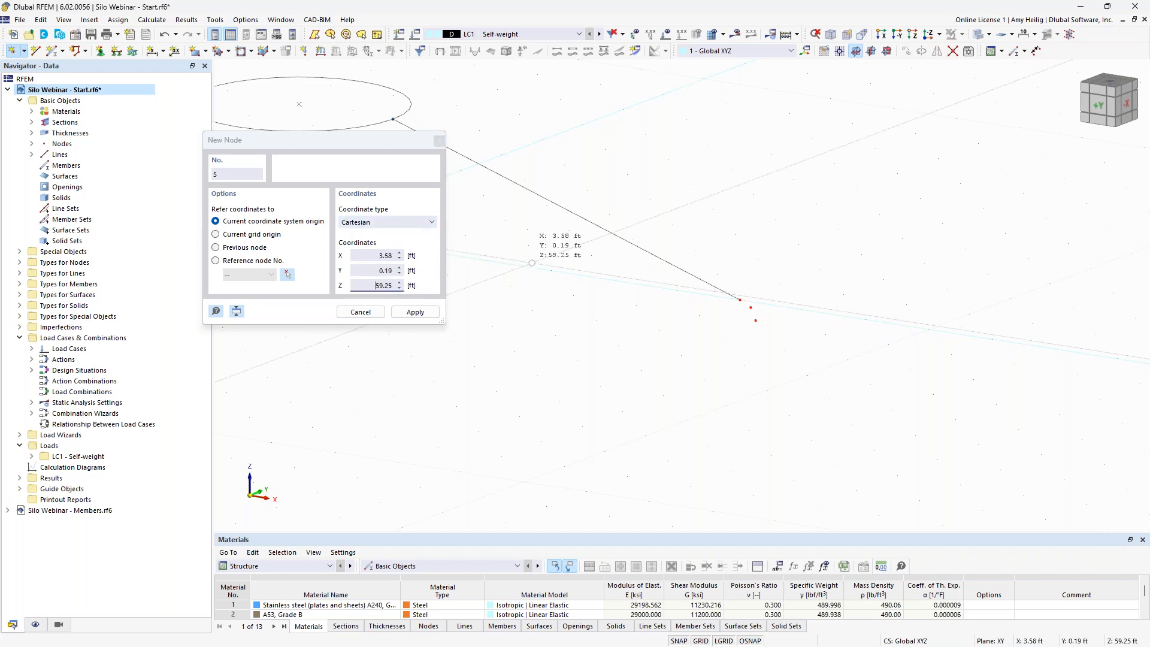
{"action": "right_click", "coordinate": [533, 263]}
Draw an arc through the sloped line's lower end node and the two nodes just beyond it.
{"action": "scroll", "coordinate": [567, 286], "scroll_direction": "down", "scroll_amount": 1}
{"action": "middle_click_drag", "start_coordinate": [572, 302], "coordinate": [644, 345]}
{"action": "scroll", "coordinate": [693, 344], "scroll_direction": "down", "scroll_amount": 1}
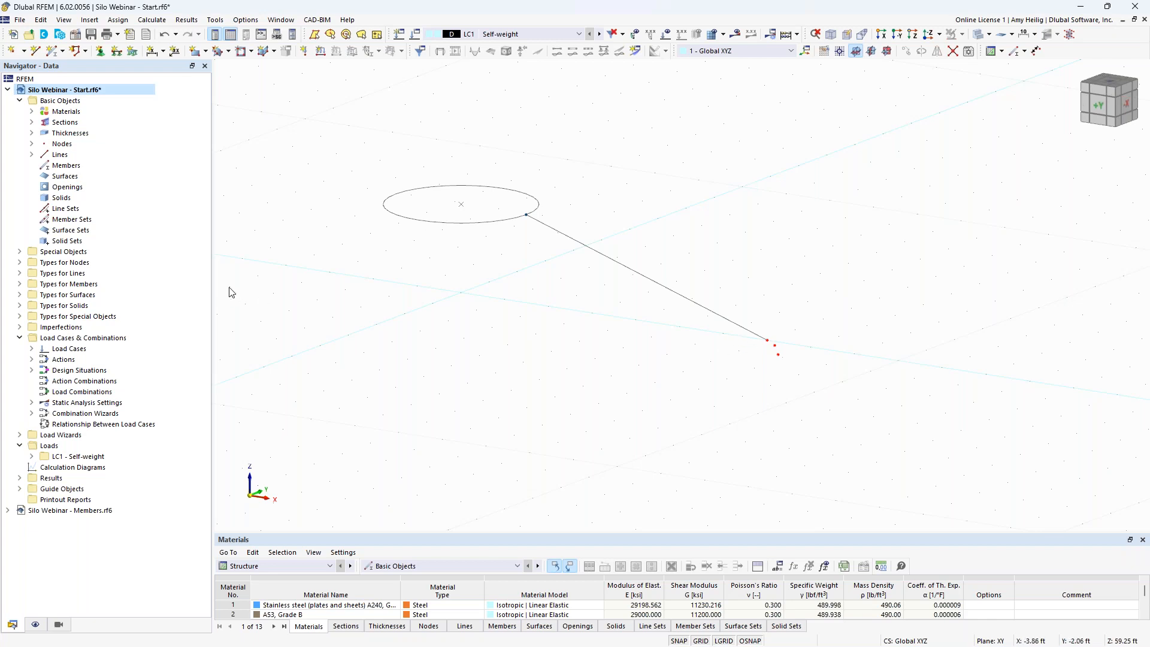
{"action": "left_click_drag", "start_coordinate": [212, 284], "coordinate": [169, 287]}
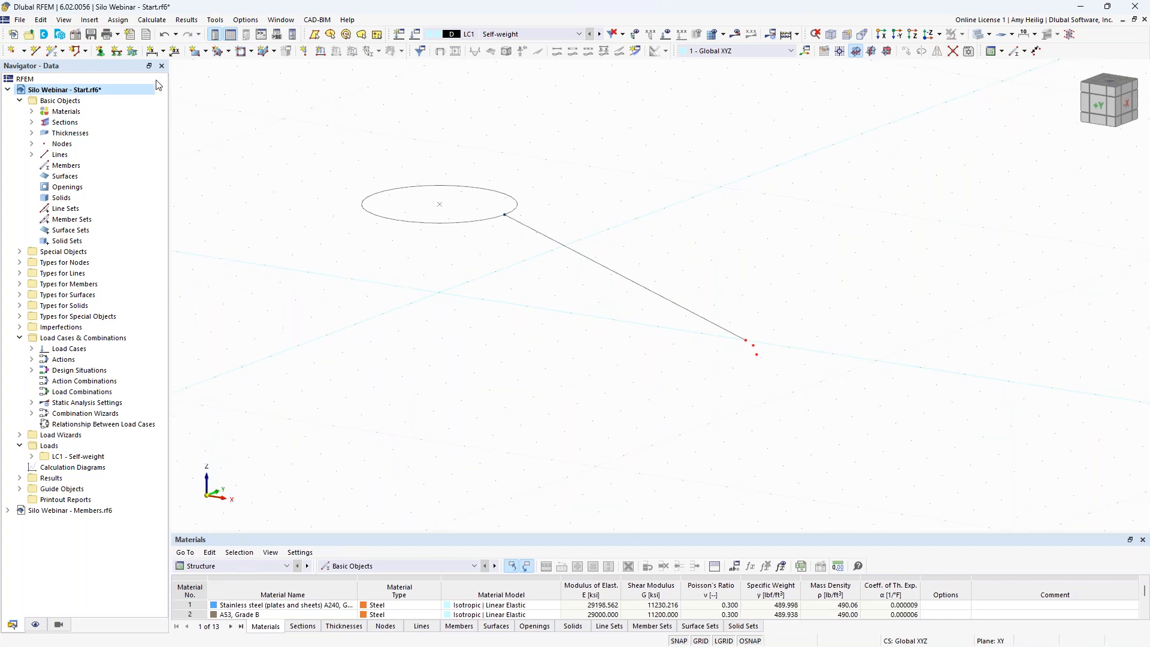
{"action": "double_click", "coordinate": [36, 53]}
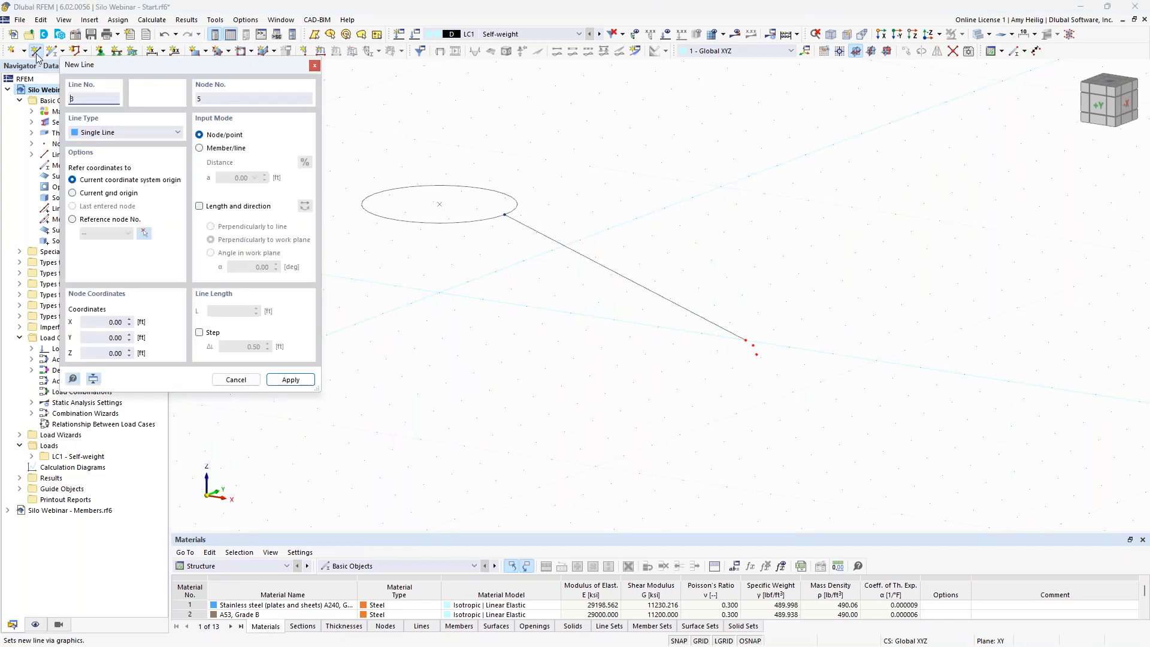
{"action": "left_click", "coordinate": [122, 135]}
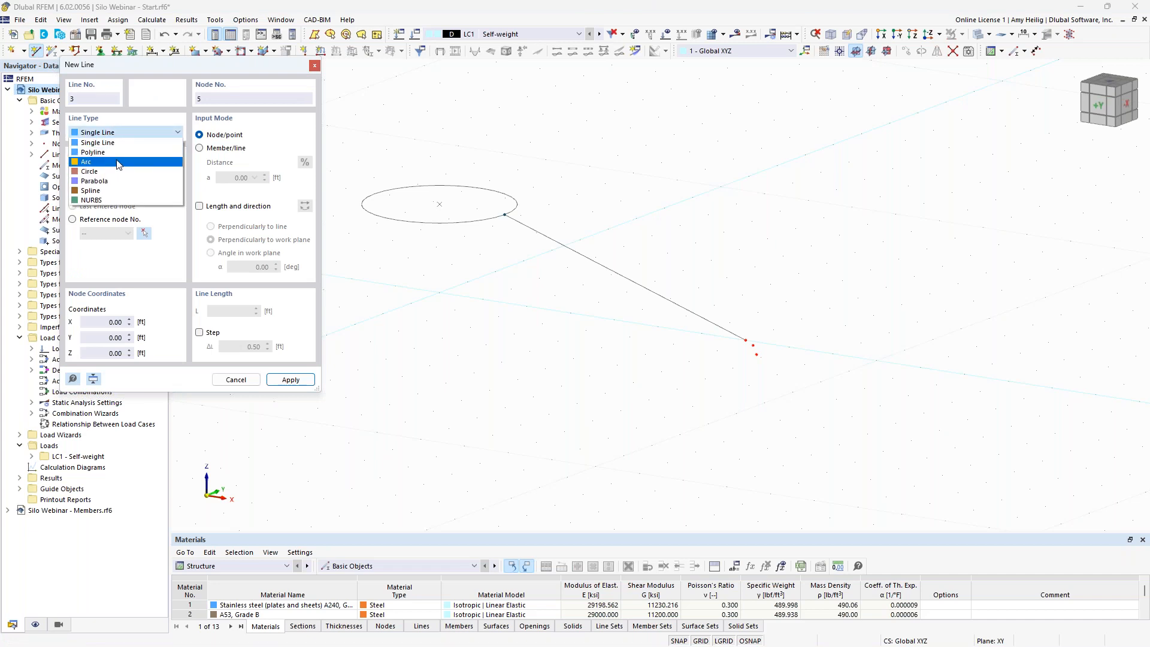
{"action": "left_click", "coordinate": [118, 162]}
{"action": "scroll", "coordinate": [725, 312], "scroll_direction": "up", "scroll_amount": 3}
{"action": "left_click", "coordinate": [714, 302]}
{"action": "left_click", "coordinate": [716, 306]}
{"action": "key", "text": "Escape"}
{"action": "scroll", "coordinate": [815, 290], "scroll_direction": "down", "scroll_amount": 3}
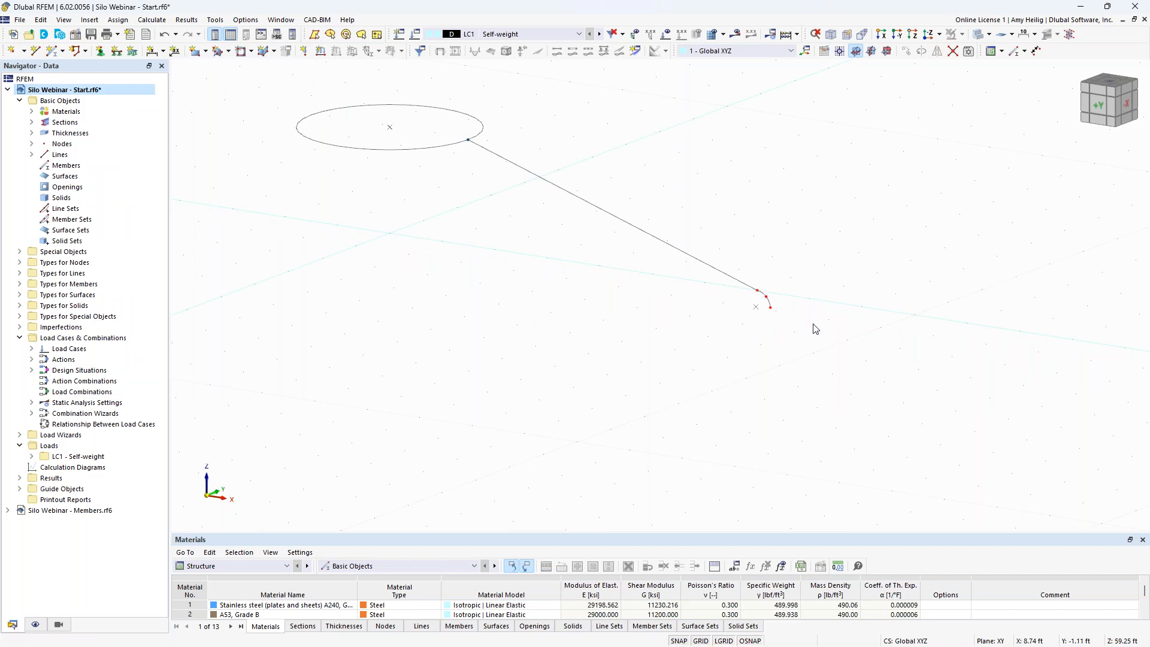
Select the sloped line and the arc, and set Rotate to create copies about the Z axis in two 180° steps.
{"action": "left_click_drag", "start_coordinate": [817, 345], "coordinate": [654, 198]}
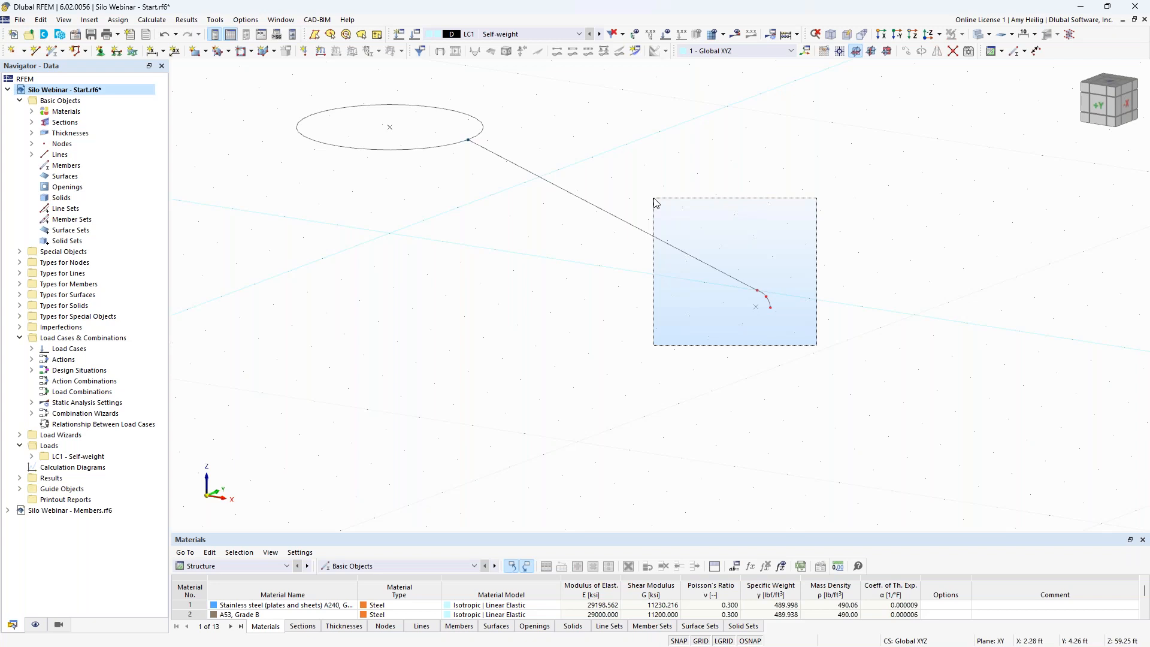
{"action": "left_click_drag", "start_coordinate": [654, 199], "coordinate": [654, 199]}
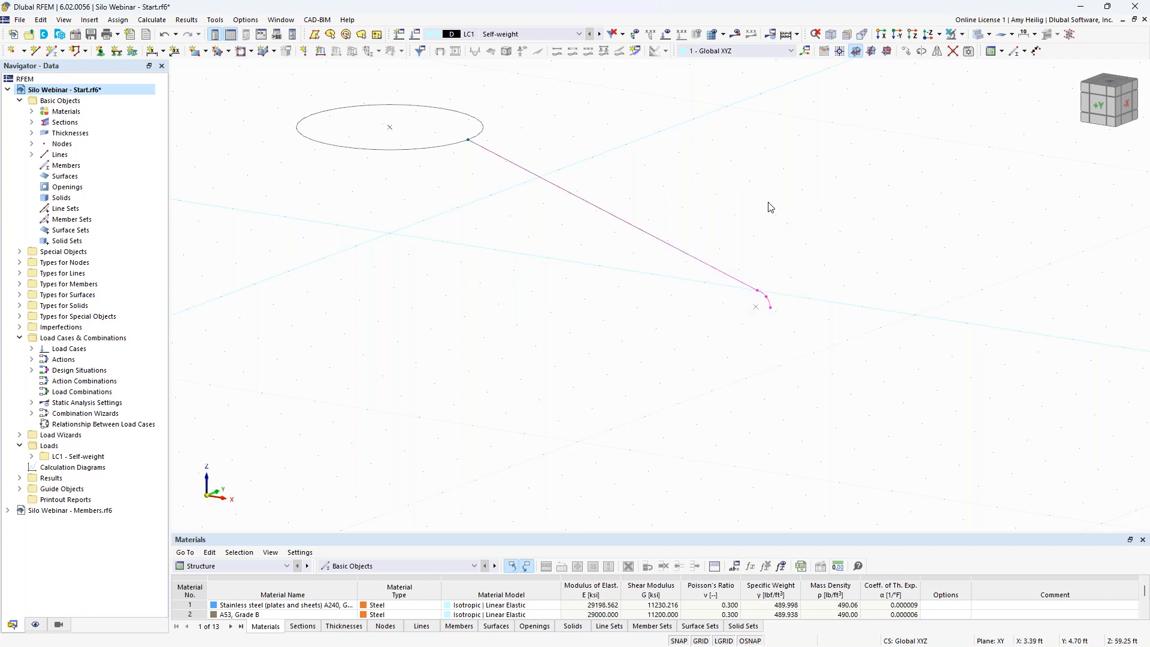
{"action": "left_click", "coordinate": [923, 53]}
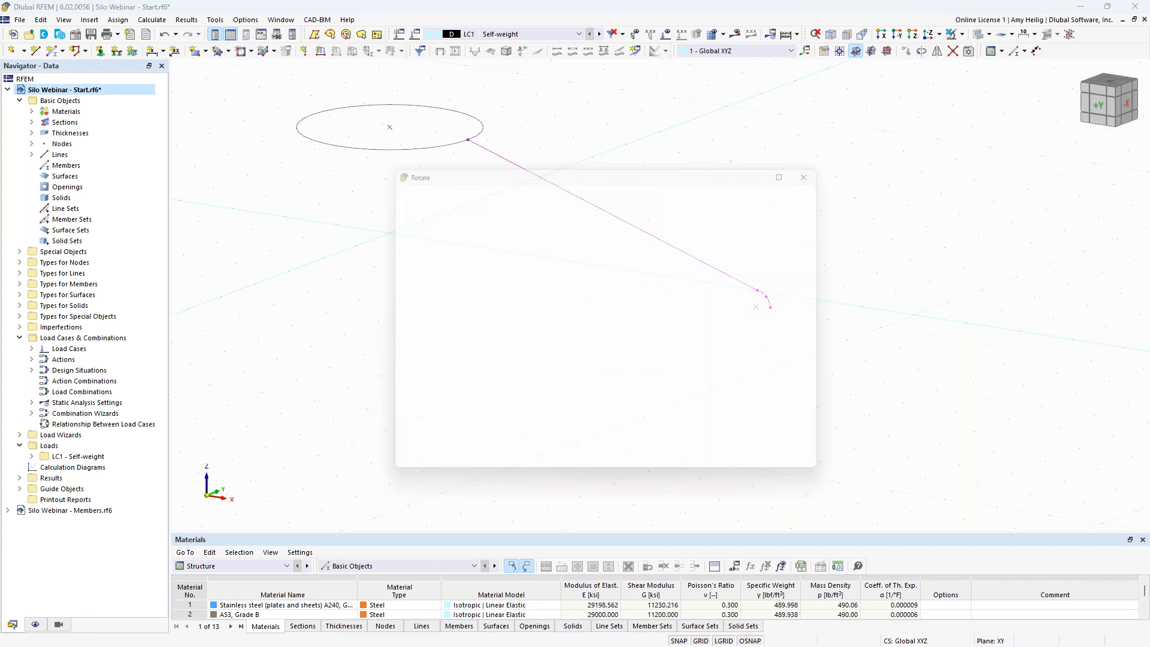
{"action": "left_click", "coordinate": [398, 220]}
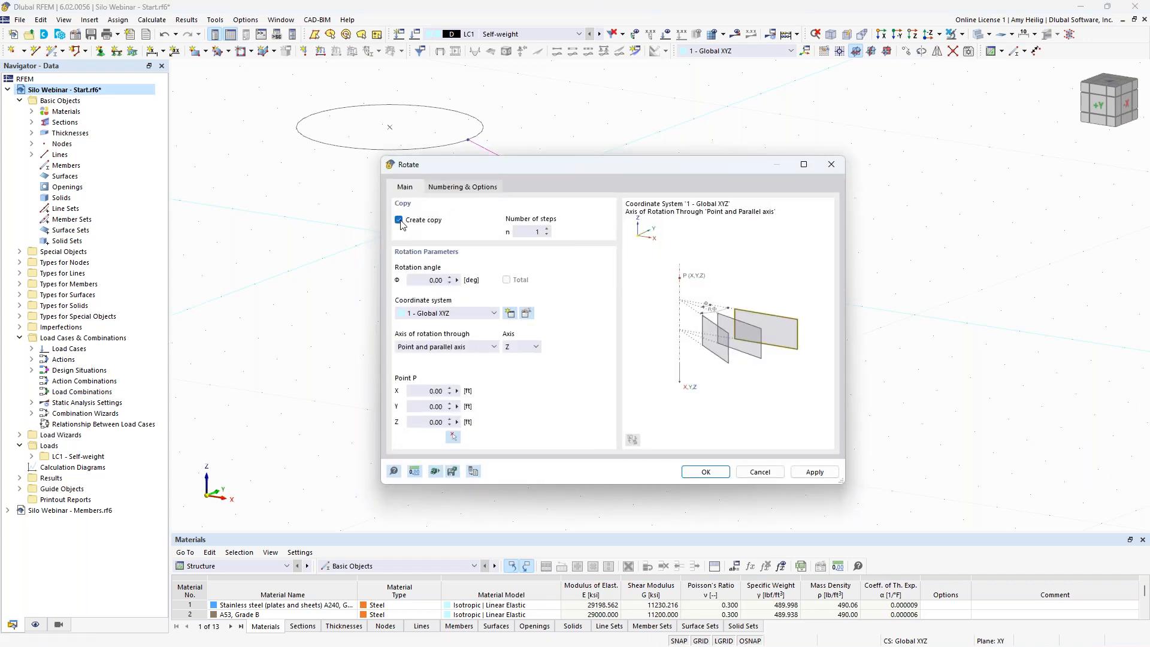
{"action": "left_click", "coordinate": [546, 230]}
{"action": "key", "text": "Tab"}
{"action": "type", "text": "1"}
Enable step links joining the lines with surfaces, using a Standard template with 0.172 in uniform thickness in A240 Grade 304 stainless steel.
{"action": "left_click", "coordinate": [471, 190]}
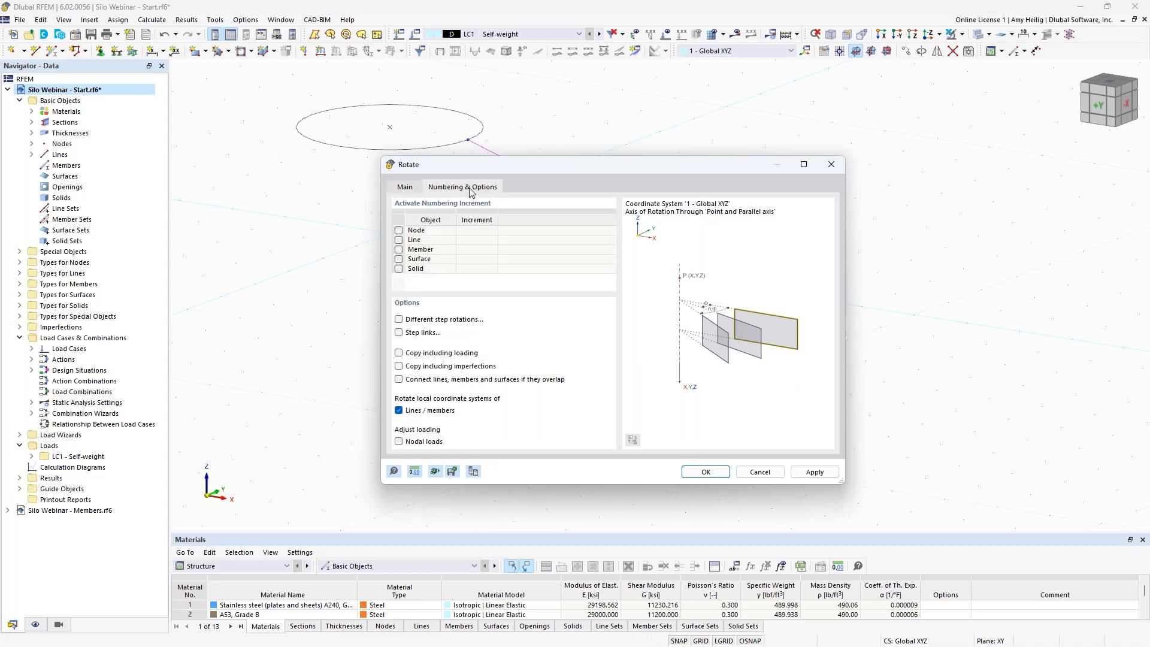
{"action": "left_click", "coordinate": [399, 333]}
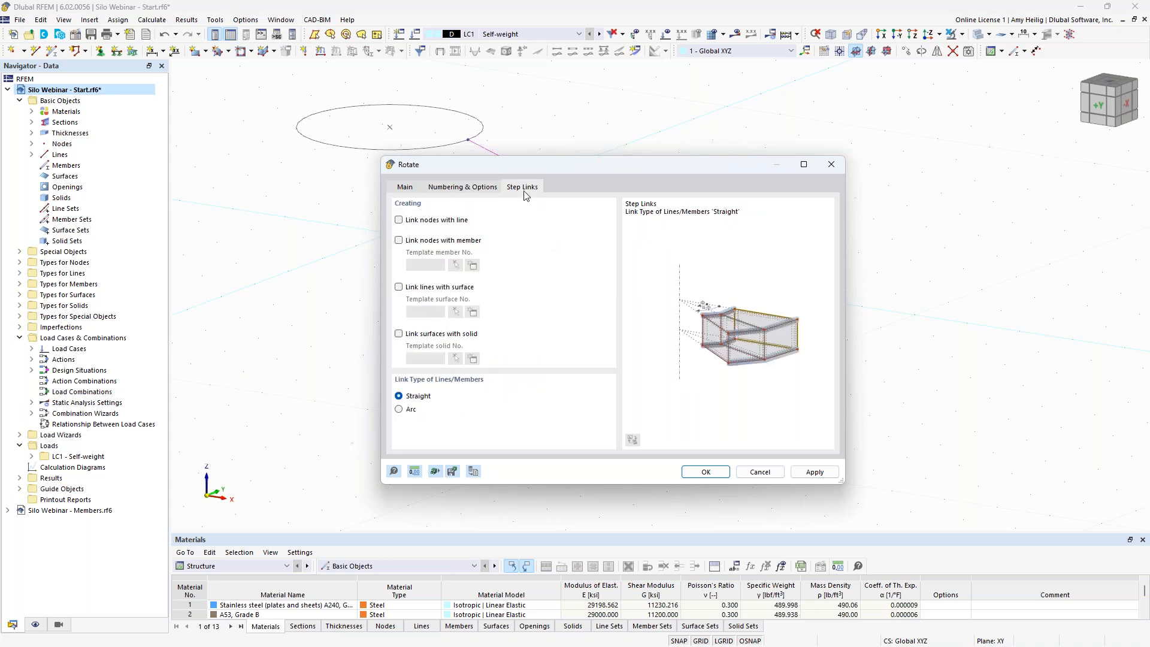
{"action": "left_click", "coordinate": [399, 290]}
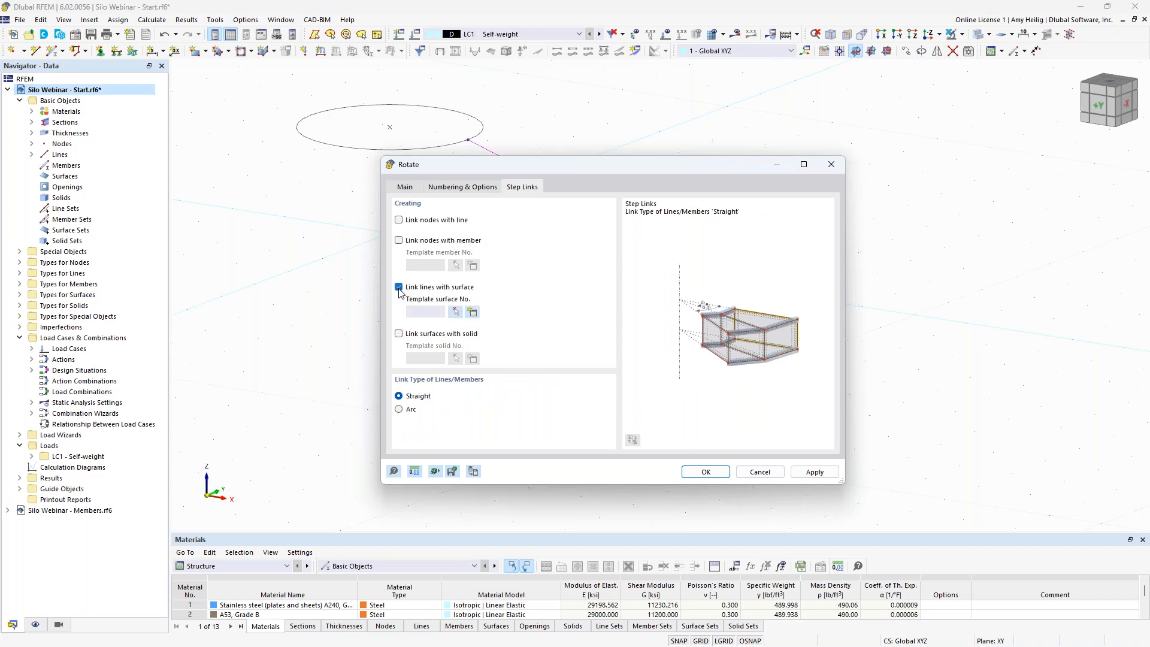
{"action": "left_click", "coordinate": [474, 312]}
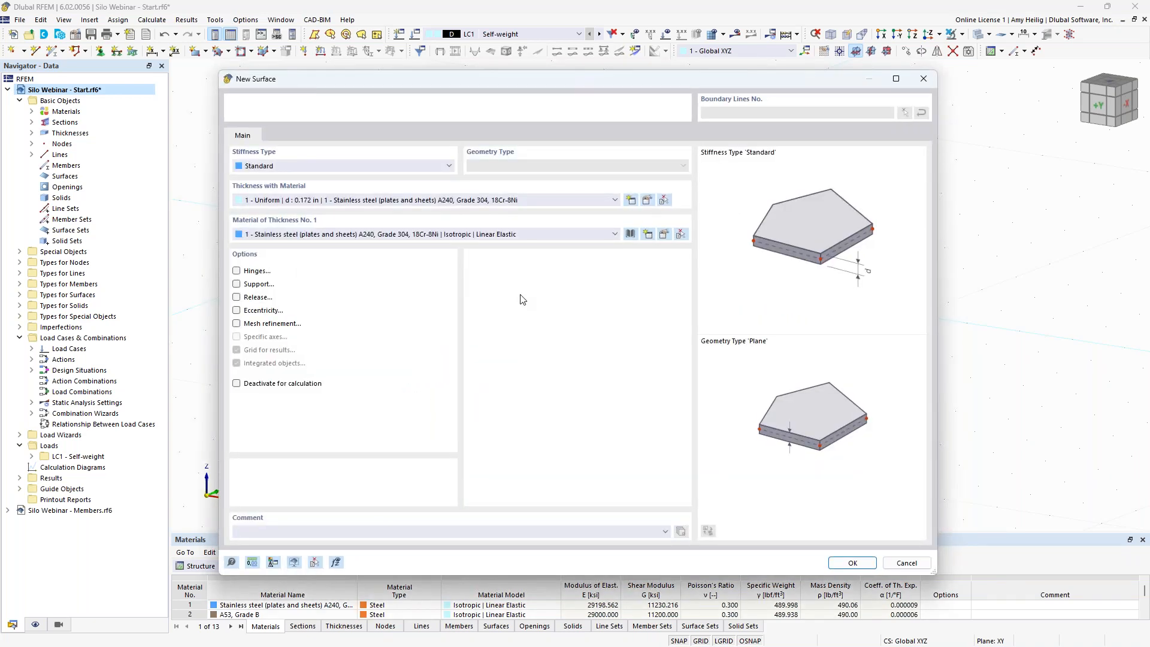
{"action": "left_click", "coordinate": [315, 205]}
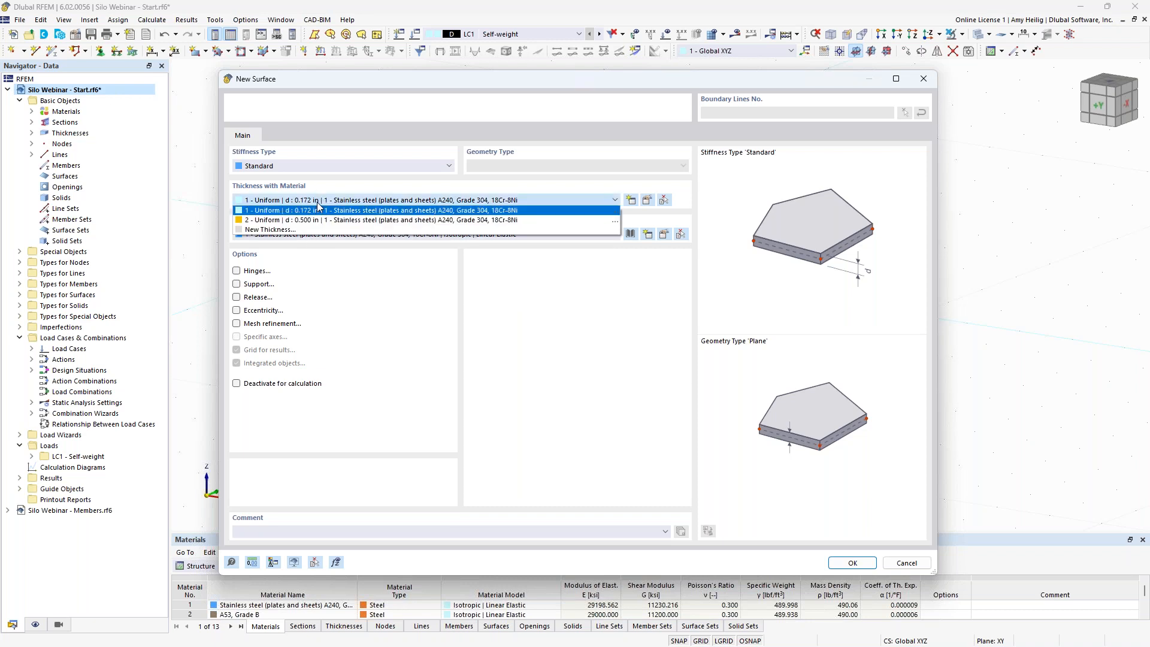
{"action": "left_click", "coordinate": [318, 210]}
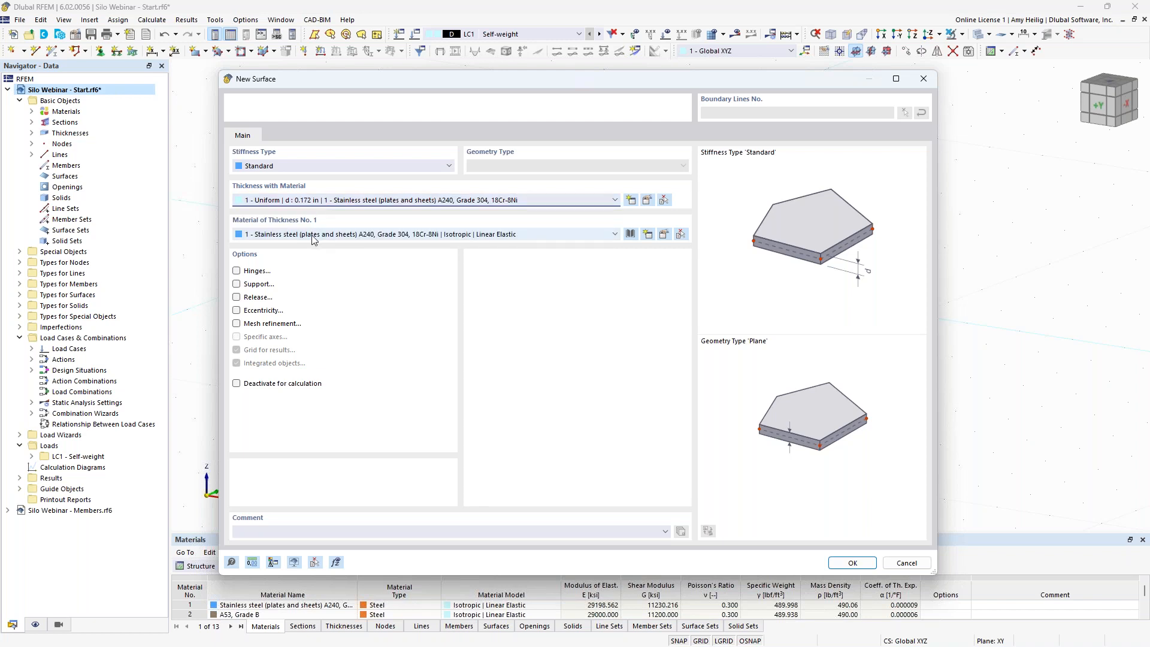
{"action": "left_click", "coordinate": [851, 563]}
Set the link type to Arc and apply the rotated copy to generate the conical roof surfaces.
{"action": "left_click", "coordinate": [411, 411]}
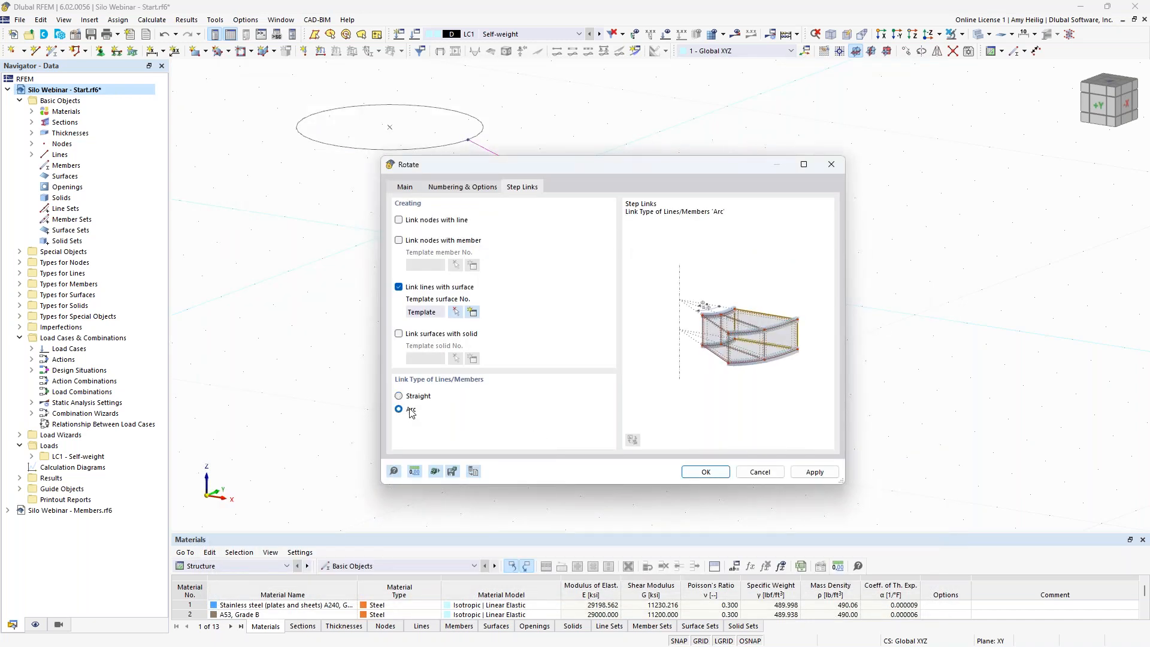
{"action": "left_click", "coordinate": [719, 473]}
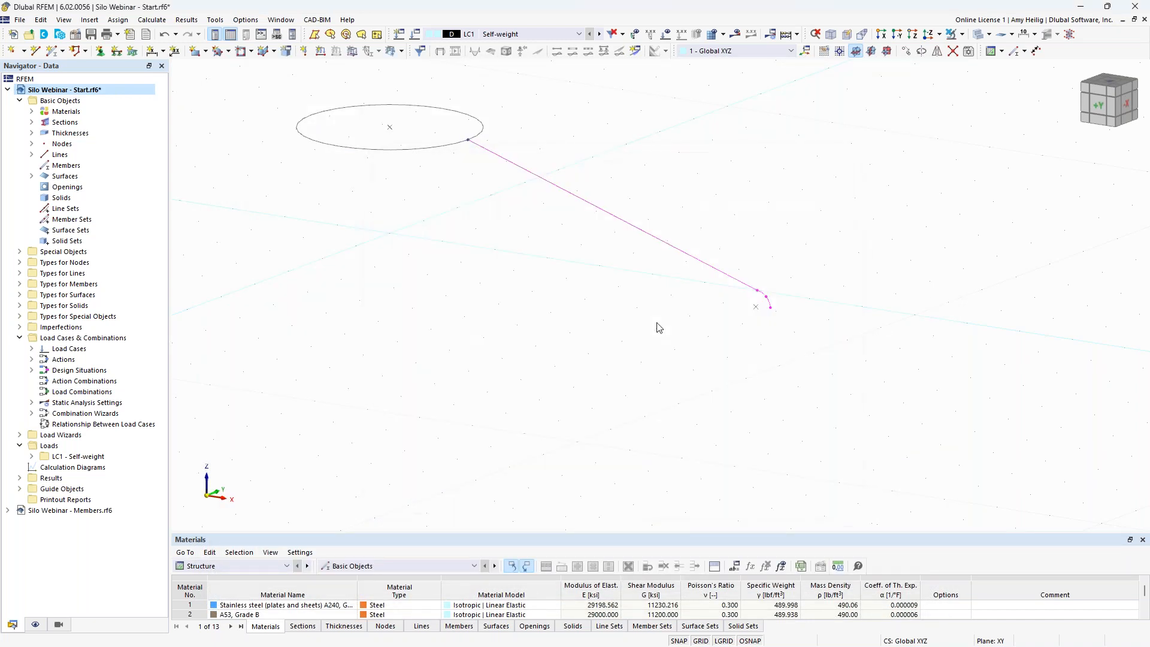
{"action": "scroll", "coordinate": [703, 353], "scroll_direction": "down", "scroll_amount": 2}
{"action": "middle_click_drag", "start_coordinate": [695, 384], "coordinate": [785, 386]}
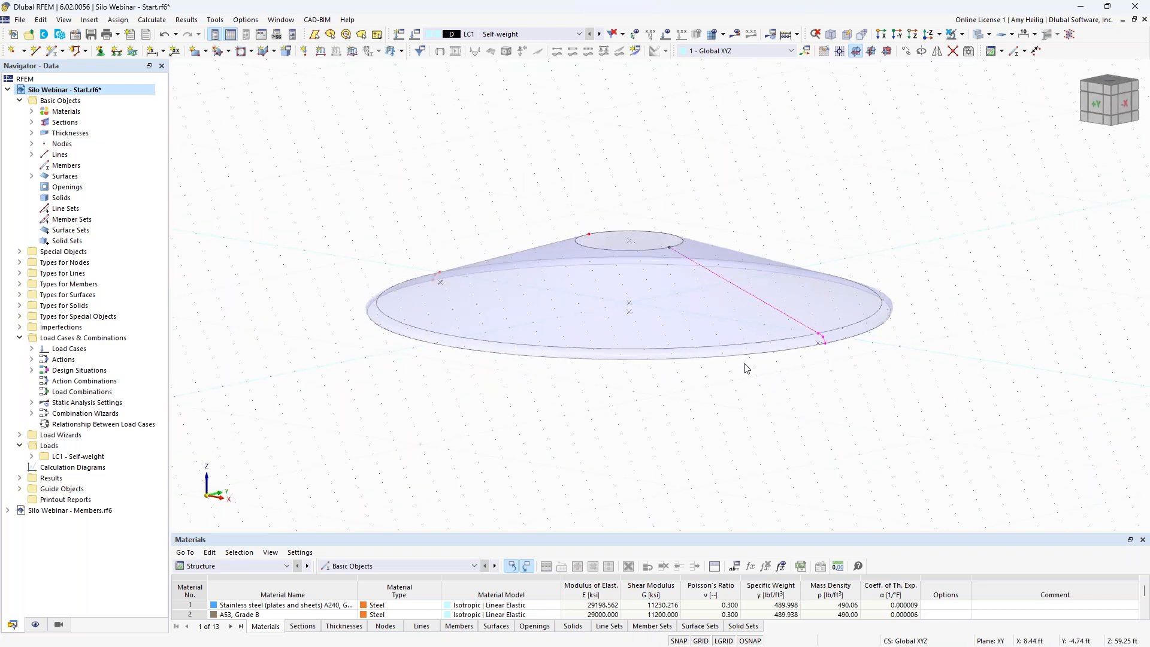
Extrude the roof's inner circle edge into a surface 1 ft deep in the +Z direction, with 0.172 in uniform thickness.
{"action": "scroll", "coordinate": [747, 368], "scroll_direction": "up", "scroll_amount": 2}
{"action": "middle_click_drag", "start_coordinate": [757, 177], "coordinate": [770, 191], "text": "ctrl"}
{"action": "middle_click_drag", "start_coordinate": [589, 194], "coordinate": [590, 216], "text": "ctrl"}
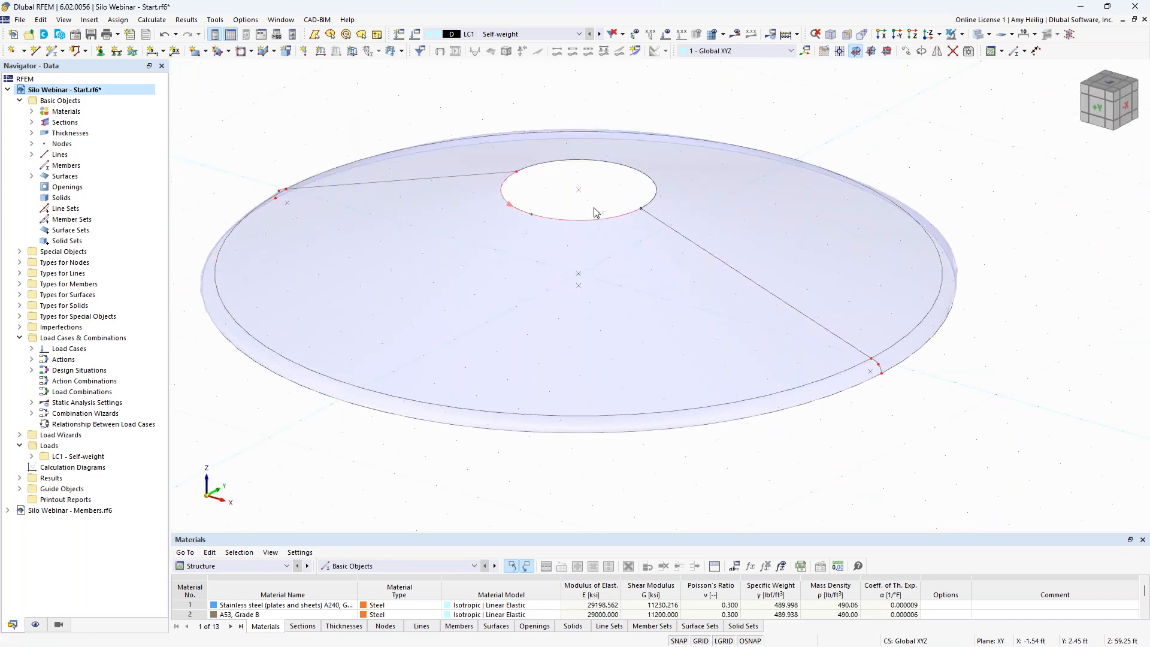
{"action": "right_click", "coordinate": [620, 170]}
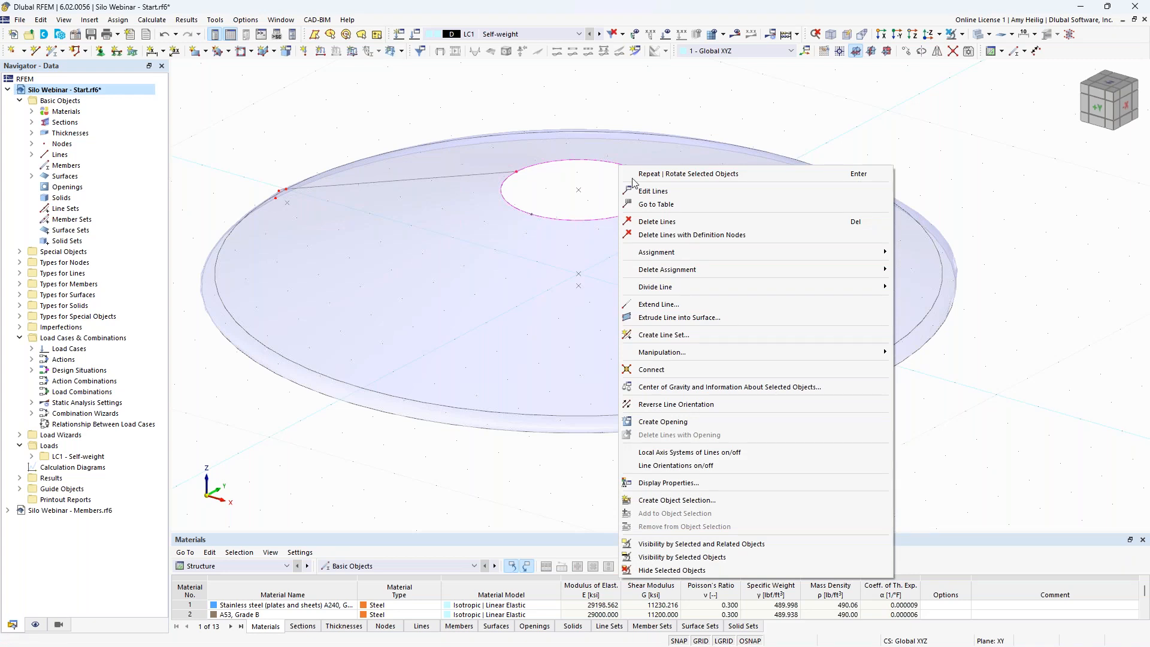
{"action": "left_click", "coordinate": [680, 318]}
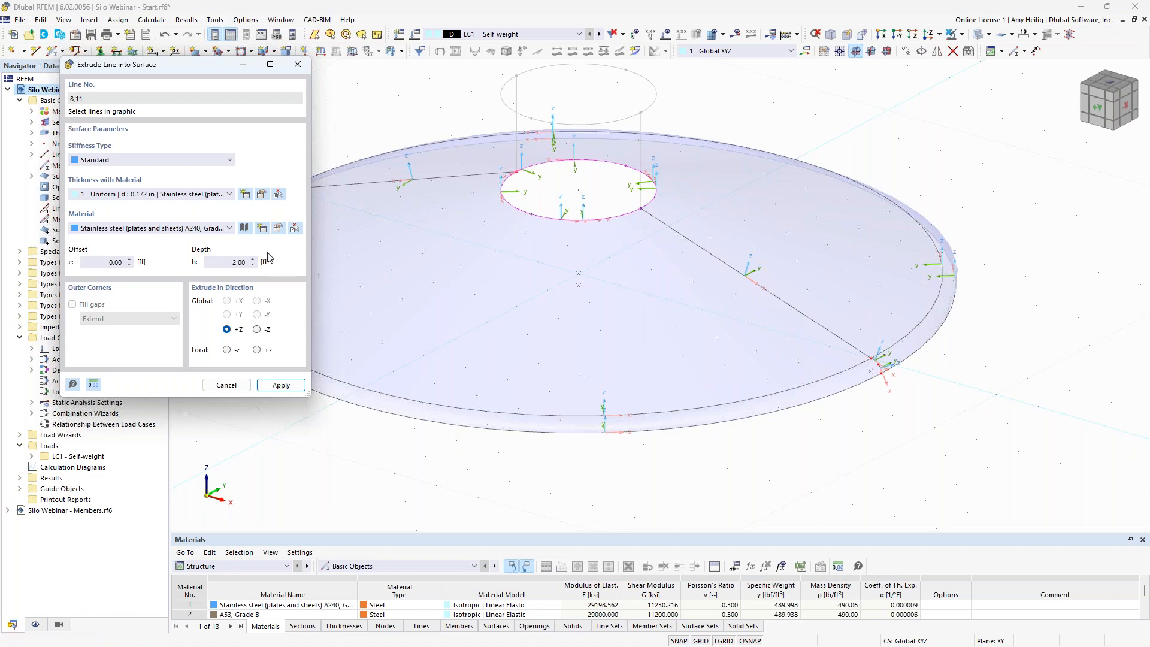
{"action": "left_click_drag", "start_coordinate": [227, 262], "coordinate": [261, 264]}
{"action": "type", "text": "1"}
{"action": "left_click", "coordinate": [280, 385]}
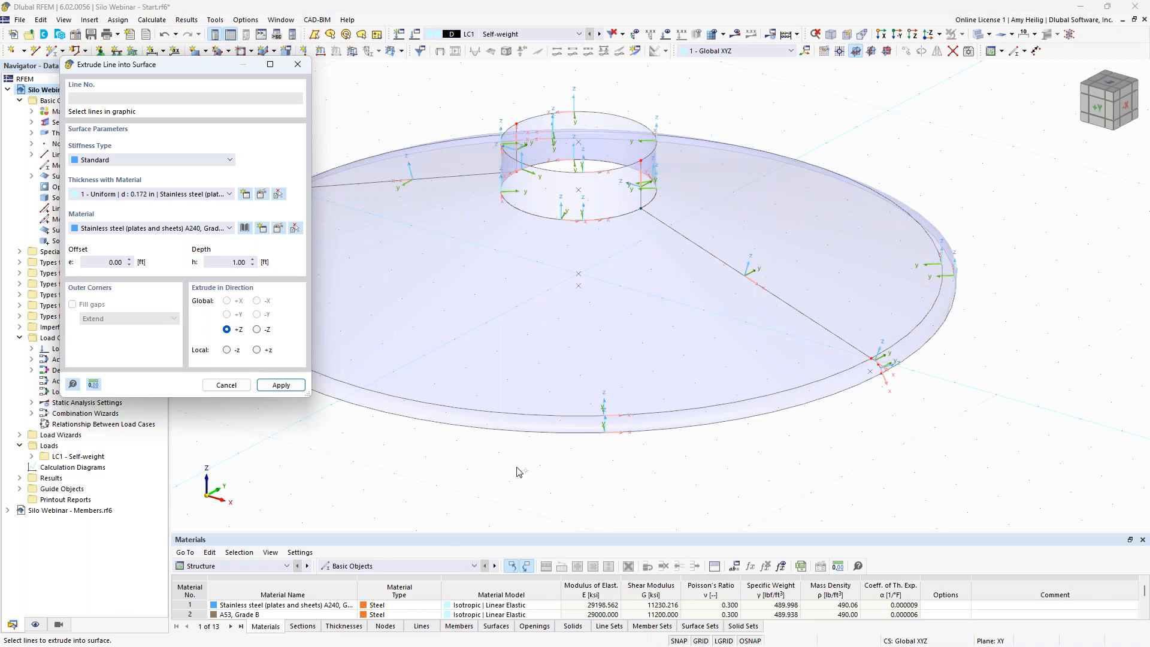
{"action": "key", "text": "Escape"}
{"action": "middle_click_drag", "start_coordinate": [544, 445], "coordinate": [575, 394], "text": "ctrl"}
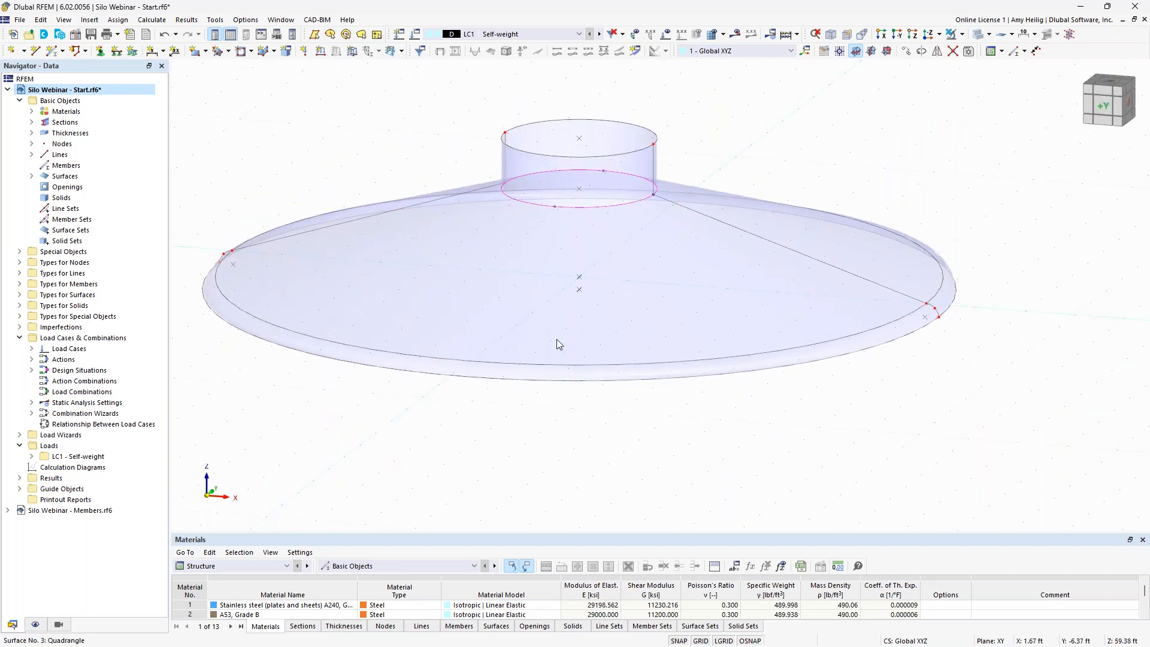
{"action": "left_click", "coordinate": [416, 281]}
{"action": "middle_click_drag", "start_coordinate": [725, 383], "coordinate": [830, 377], "text": "ctrl"}
{"action": "left_click", "coordinate": [251, 51]}
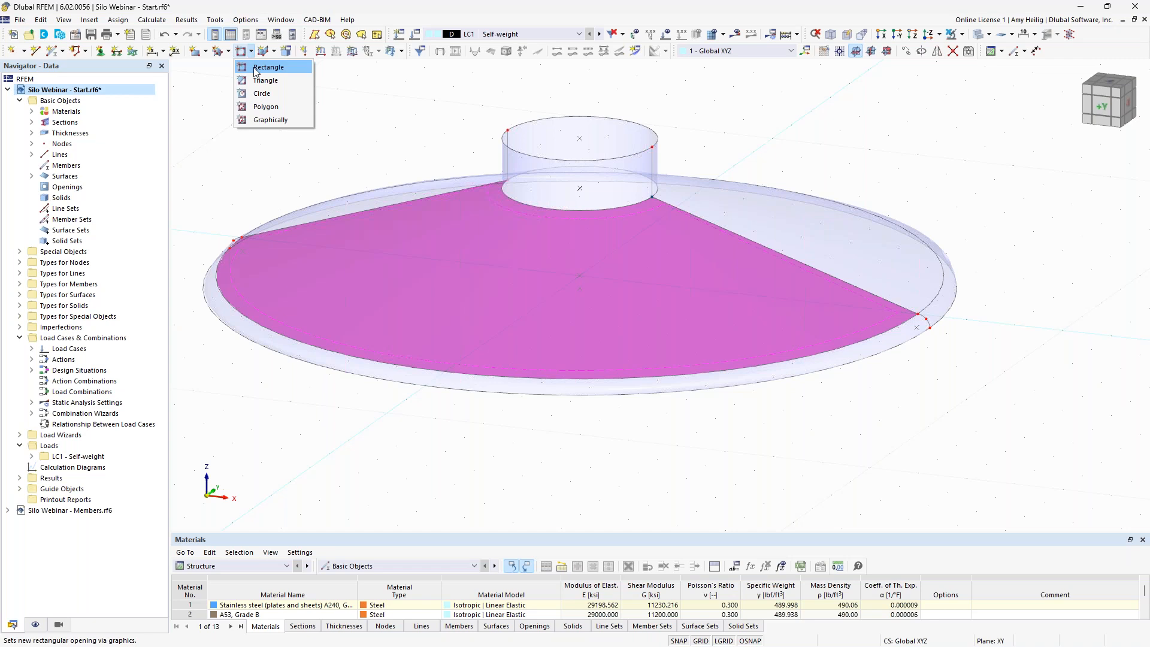
{"action": "left_click", "coordinate": [268, 67]}
{"action": "mouse_move", "coordinate": [749, 454]}
{"action": "middle_mouse_down", "text": "ctrl"}
{"action": "mouse_move", "coordinate": [657, 406]}
{"action": "mouse_move", "coordinate": [765, 446]}
{"action": "middle_mouse_up", "text": "ctrl"}
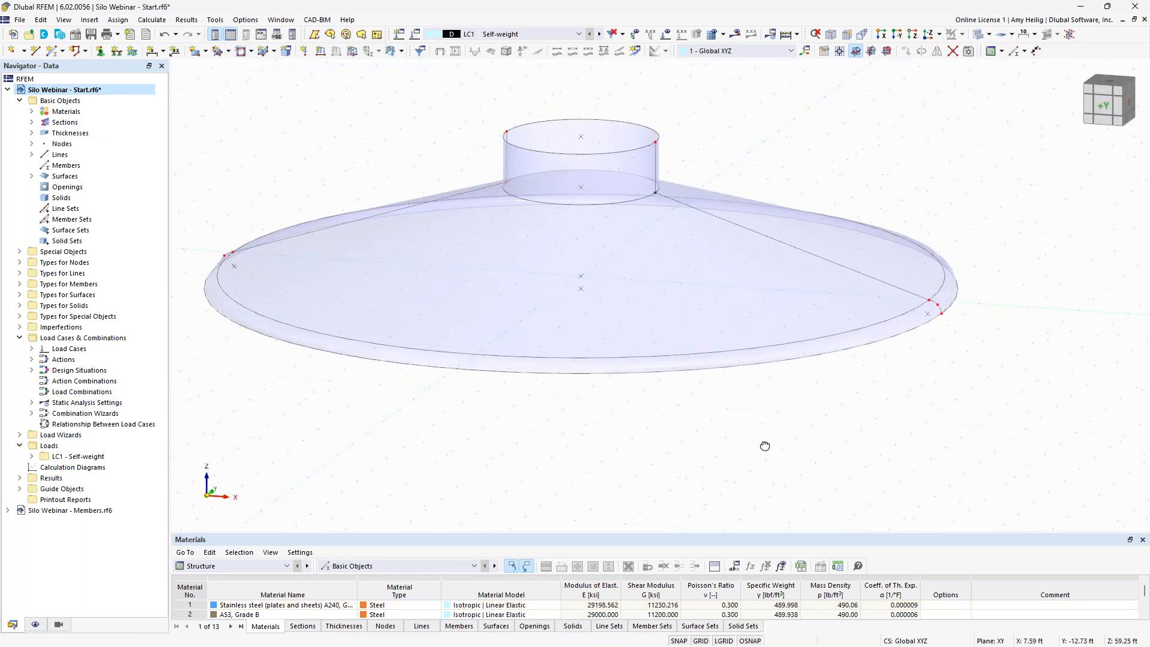
{"action": "left_click", "coordinate": [682, 316]}
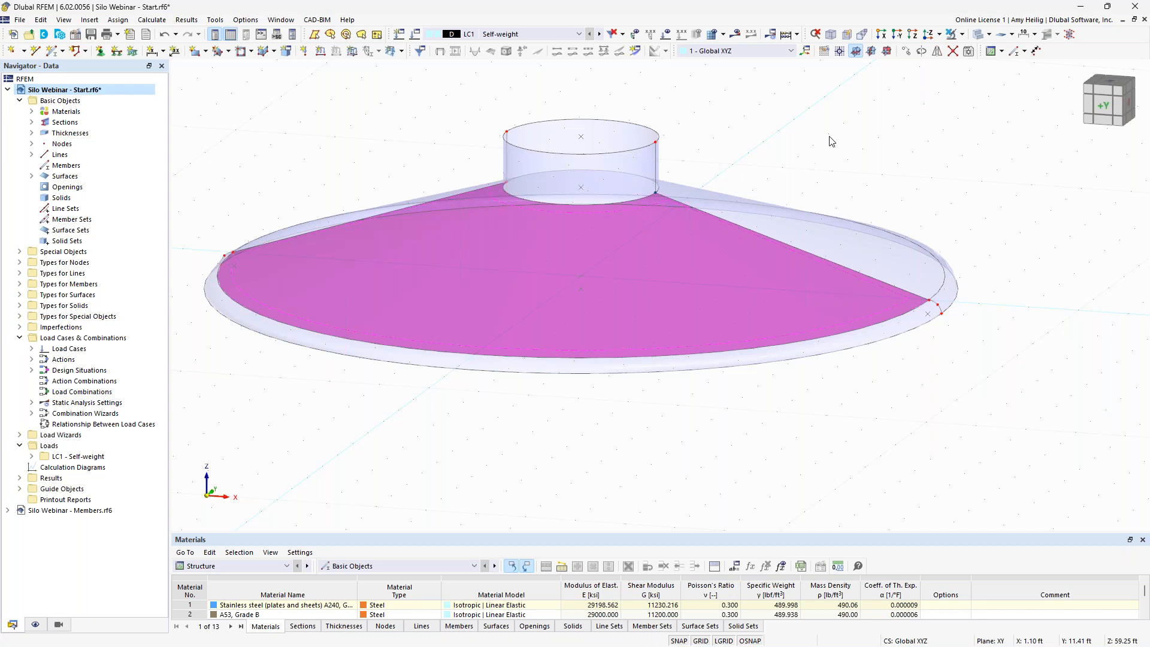
Draw a circle of 1 ft radius centred at X -3, Y -3 on the work plane at Z 59.25 ft.
{"action": "left_click", "coordinate": [940, 35]}
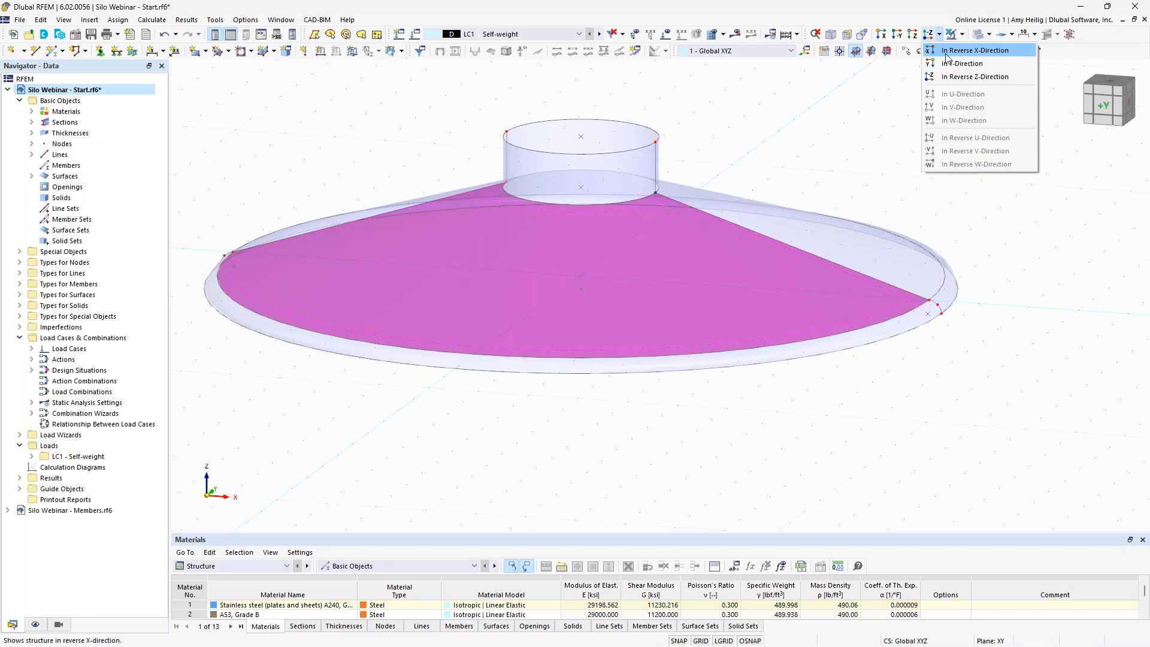
{"action": "left_click", "coordinate": [953, 79]}
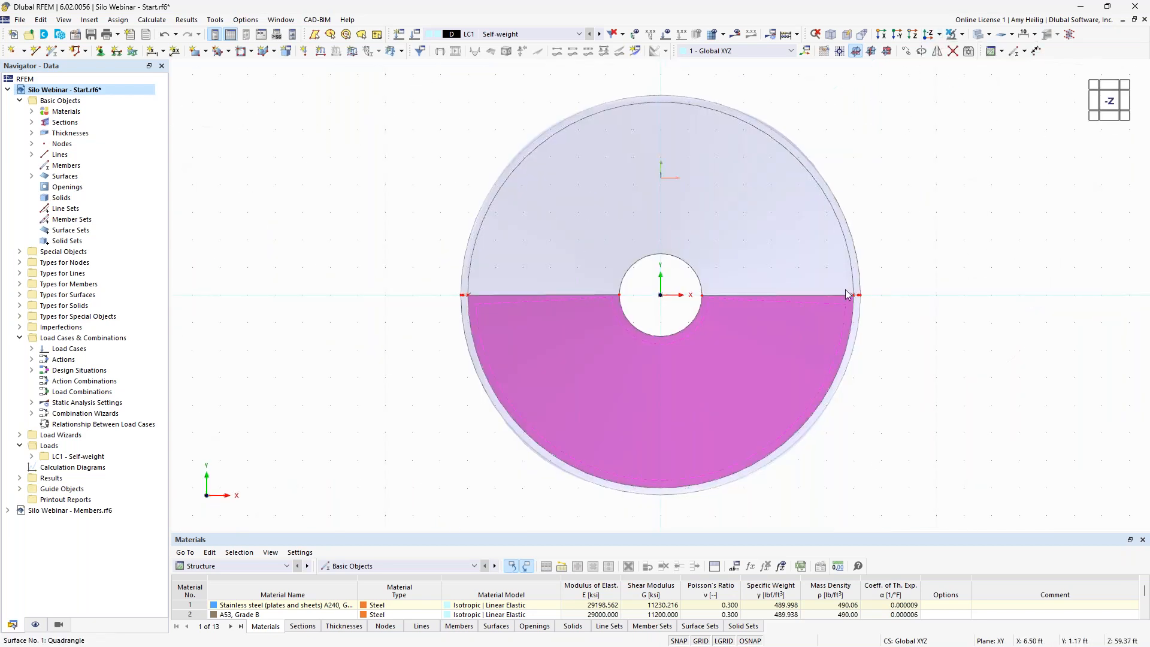
{"action": "middle_click_drag", "start_coordinate": [918, 368], "coordinate": [822, 361]}
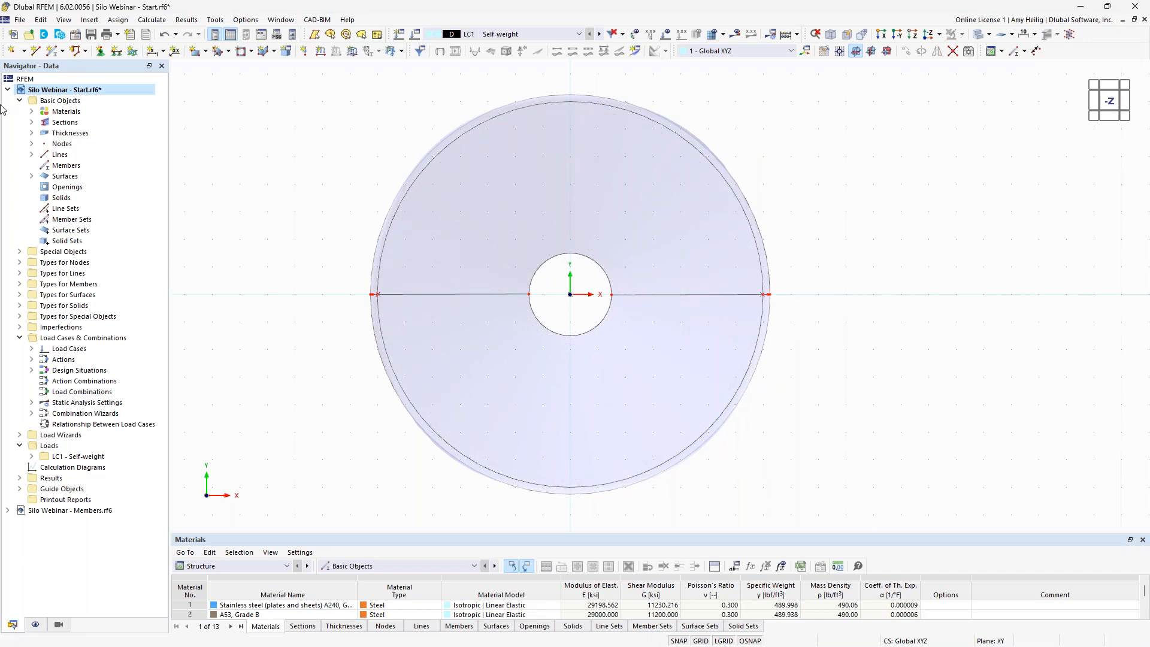
{"action": "left_click", "coordinate": [38, 56]}
{"action": "left_click", "coordinate": [114, 132]}
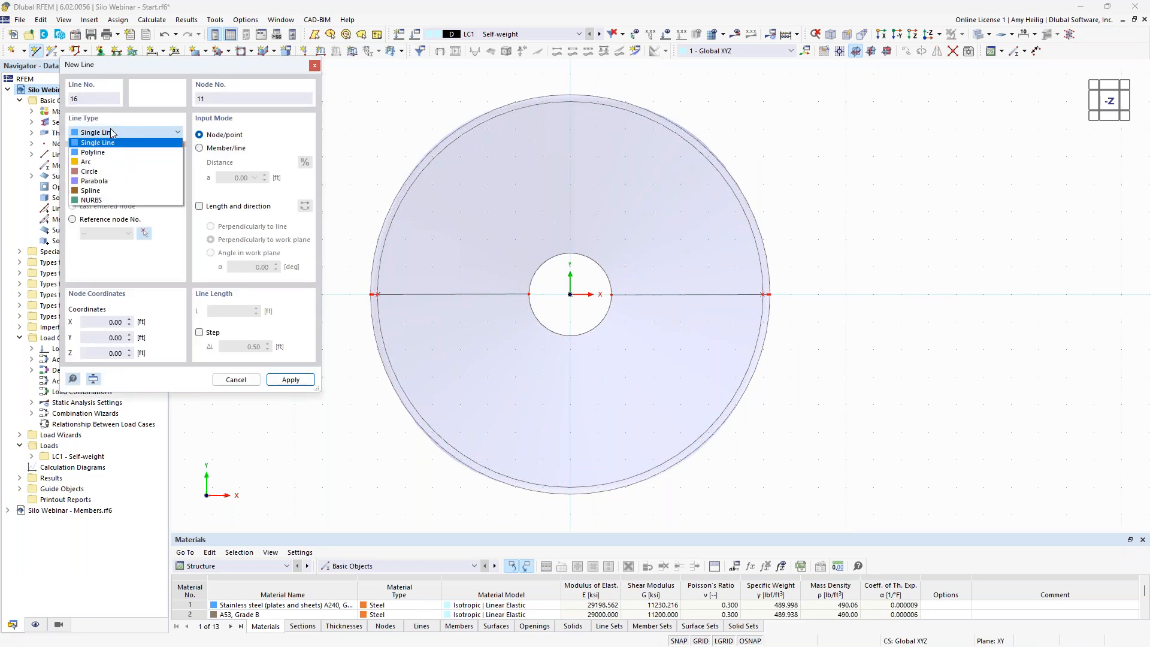
{"action": "left_click", "coordinate": [114, 172]}
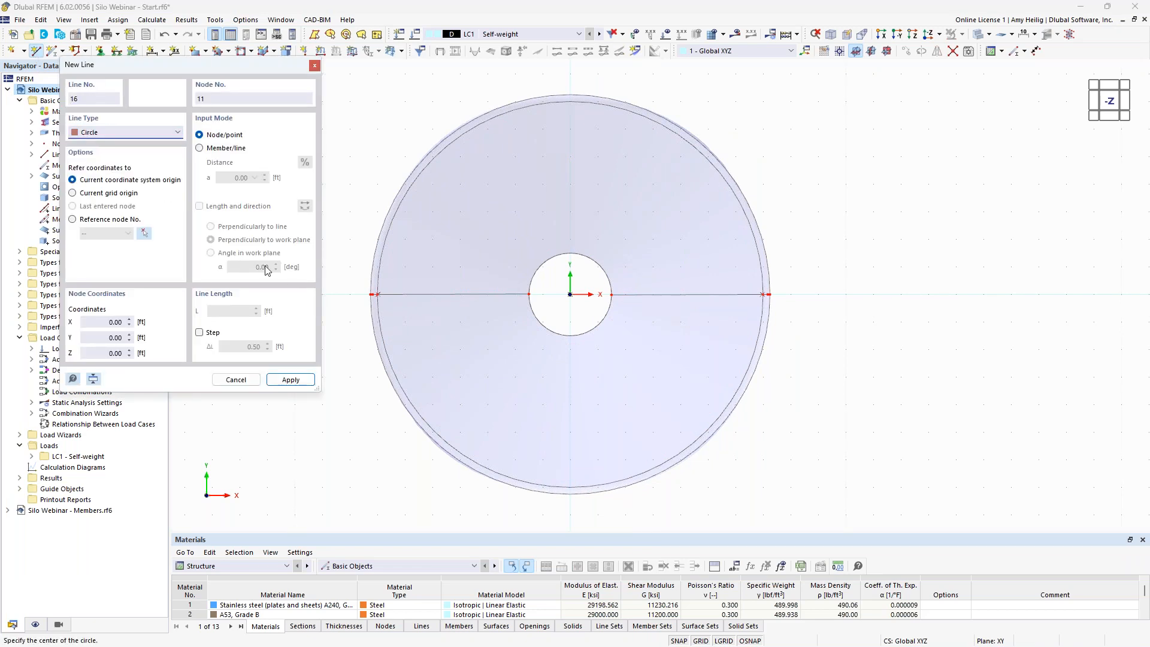
{"action": "left_click", "coordinate": [488, 377]}
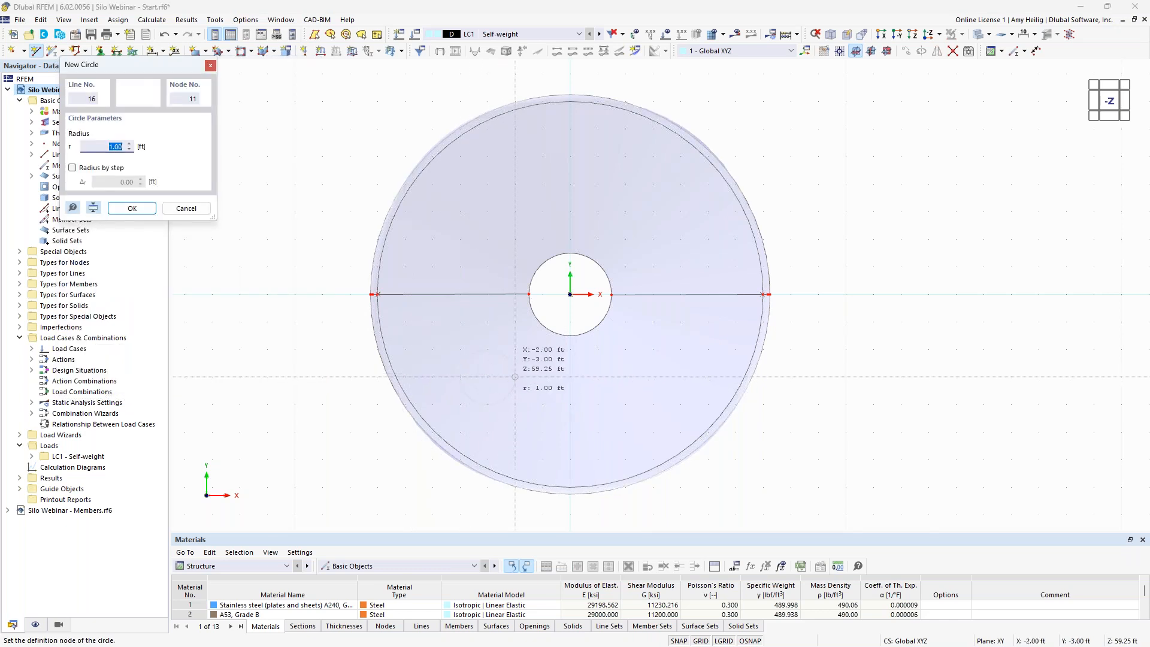
{"action": "key", "text": "Return"}
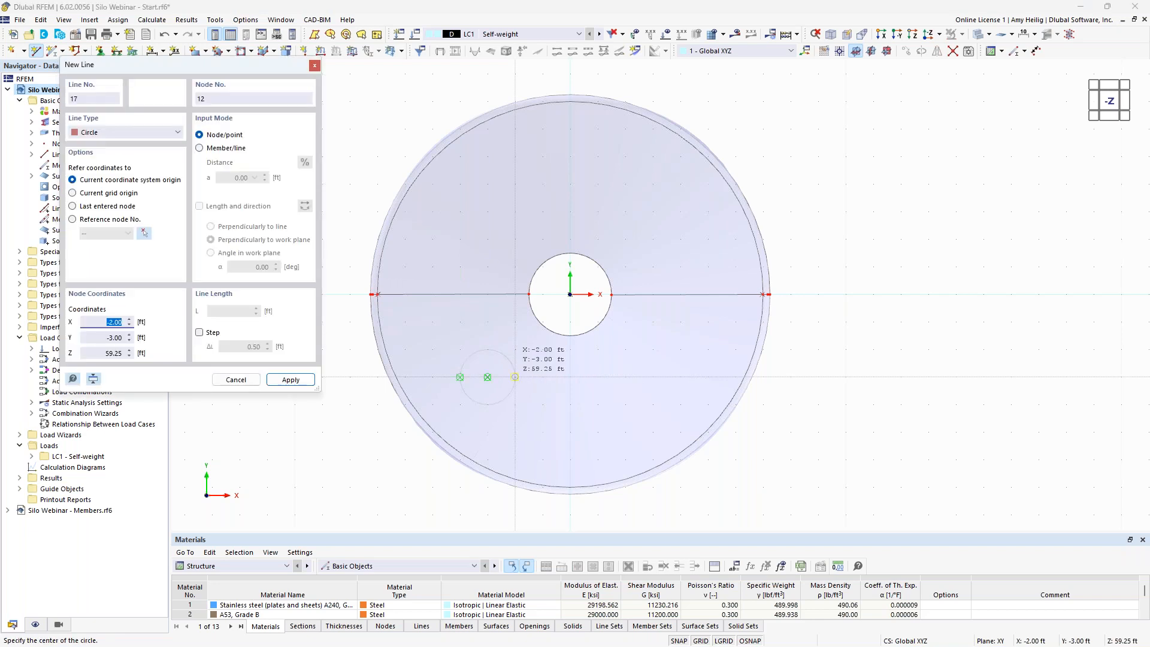
{"action": "key", "text": "Escape"}
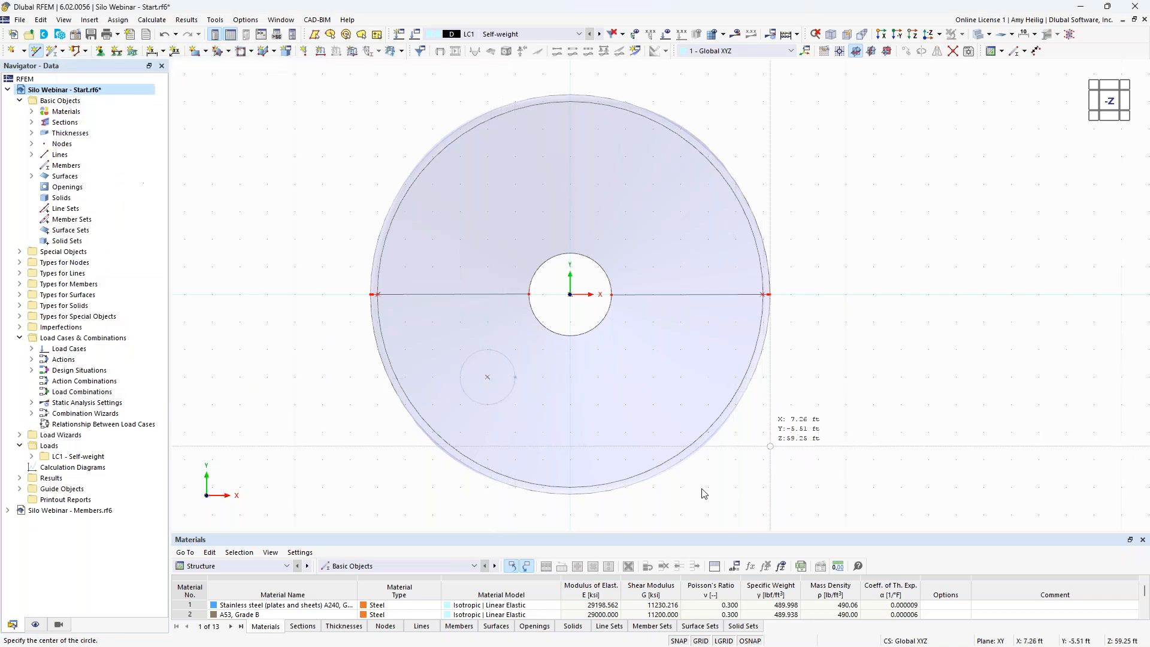
{"action": "middle_click_drag", "start_coordinate": [695, 493], "coordinate": [671, 297], "text": "ctrl"}
{"action": "scroll", "coordinate": [493, 346], "scroll_direction": "up", "scroll_amount": 3}
{"action": "middle_click_drag", "start_coordinate": [561, 384], "coordinate": [543, 423], "text": "ctrl"}
{"action": "scroll", "coordinate": [543, 424], "scroll_direction": "down", "scroll_amount": 2}
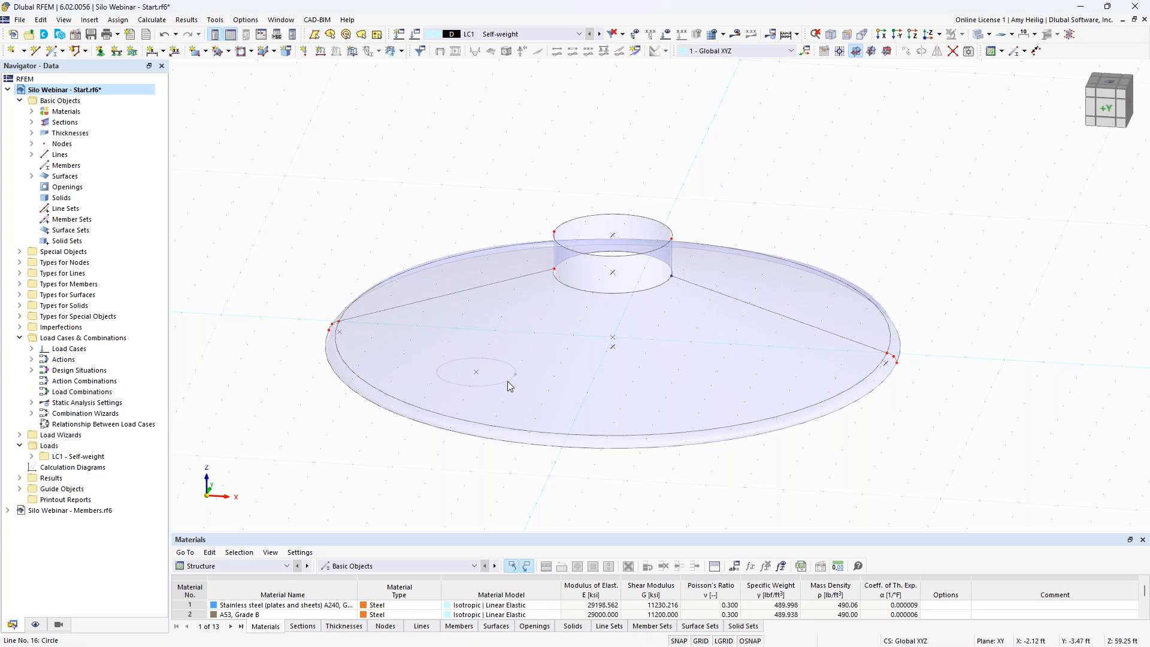
Extrude the 1 ft radius circle into a surface 2 ft deep in the +Z direction, with 0.172 in uniform thickness.
{"action": "right_click", "coordinate": [508, 380]}
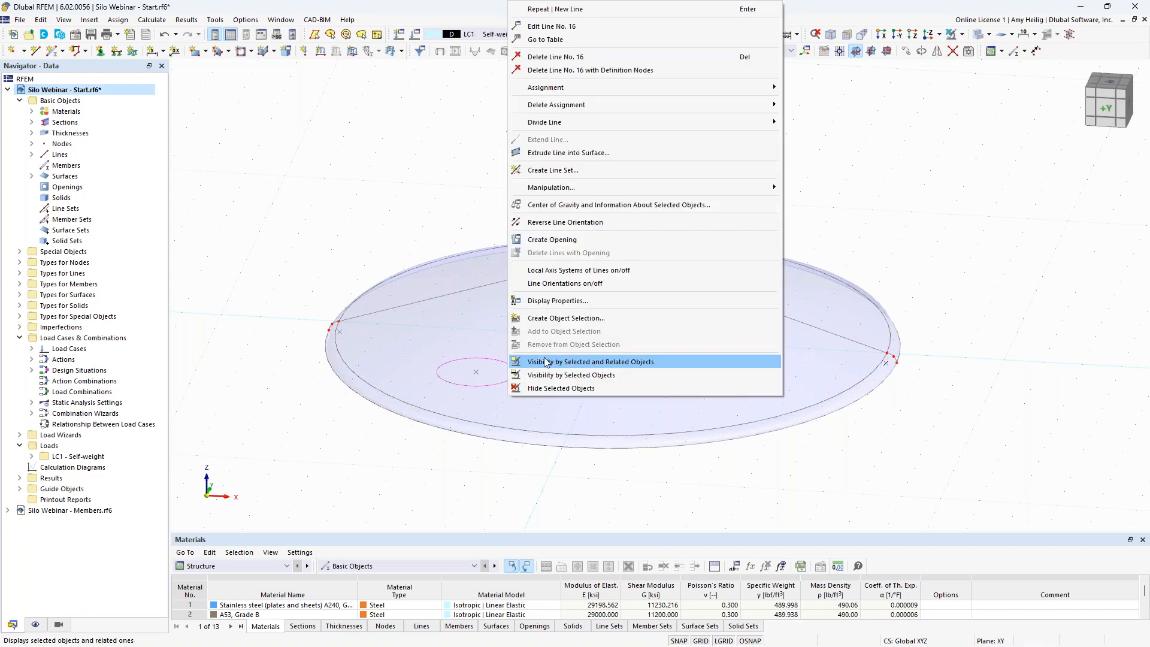
{"action": "left_click", "coordinate": [587, 155]}
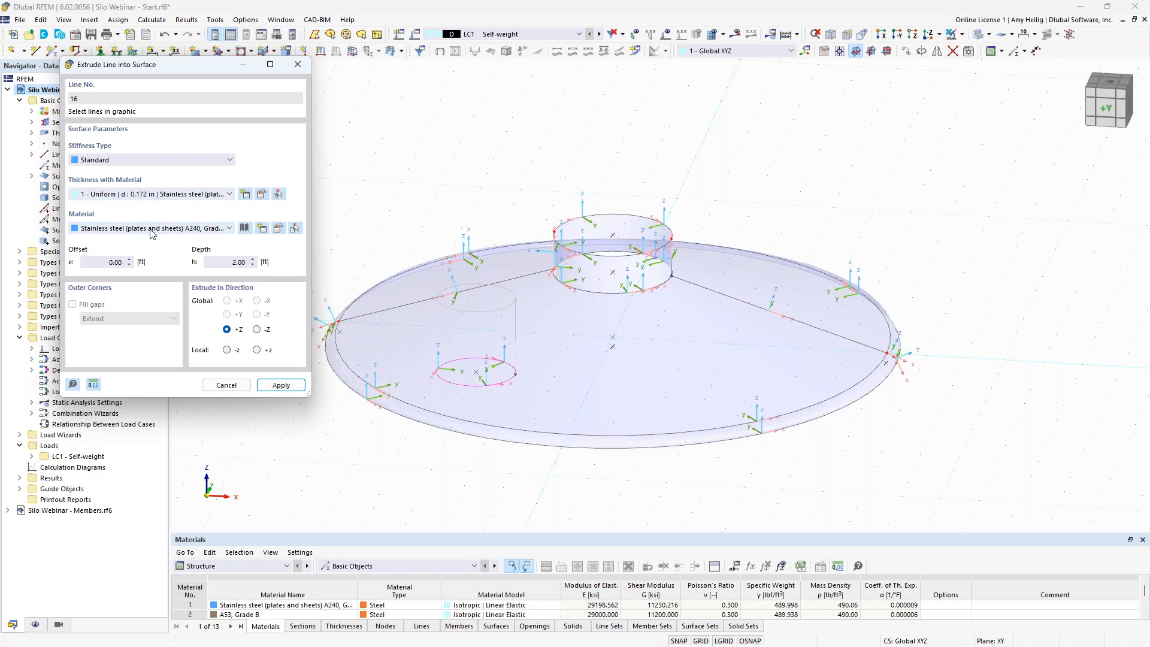
{"action": "left_click", "coordinate": [272, 386]}
{"action": "key", "text": "Escape"}
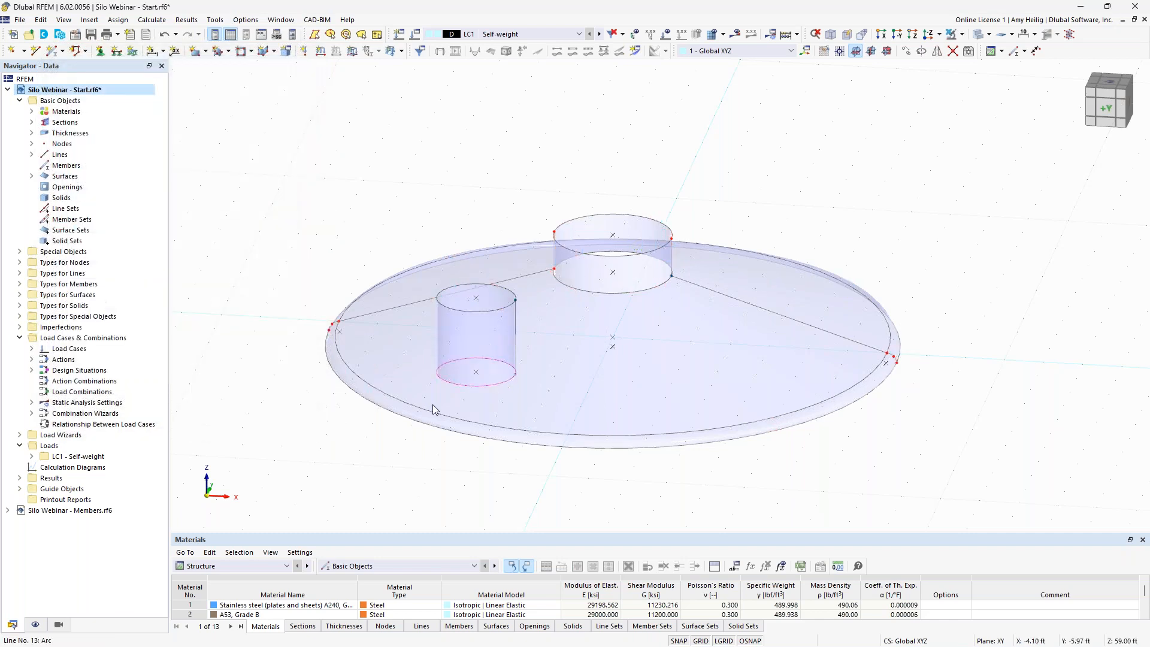
Divide the small cylinder and the conical roof surface by their intersection and create openings.
{"action": "left_click", "coordinate": [466, 332]}
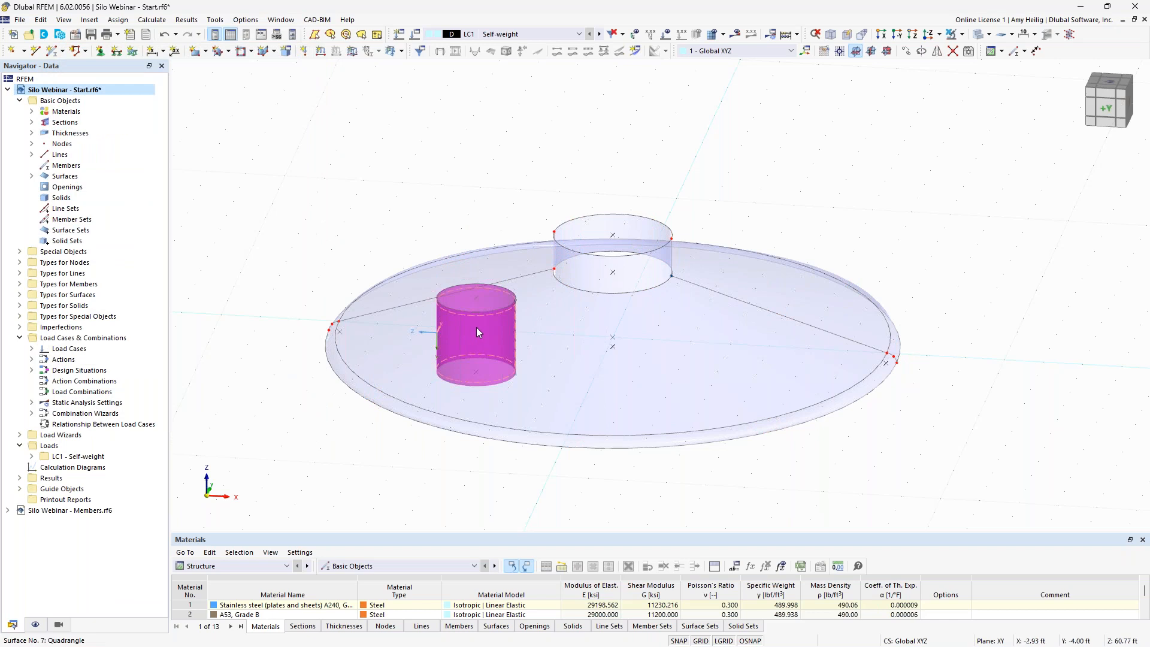
{"action": "left_click", "coordinate": [585, 334]}
{"action": "middle_click_drag", "start_coordinate": [532, 475], "coordinate": [501, 457], "text": "ctrl"}
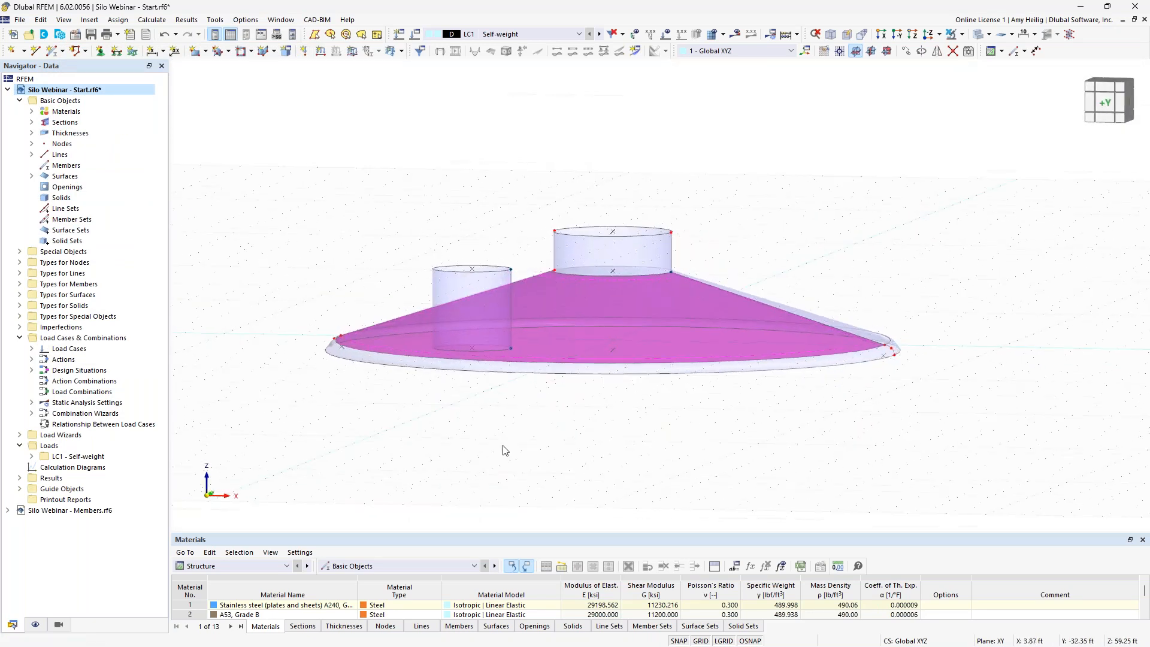
{"action": "left_click", "coordinate": [452, 288]}
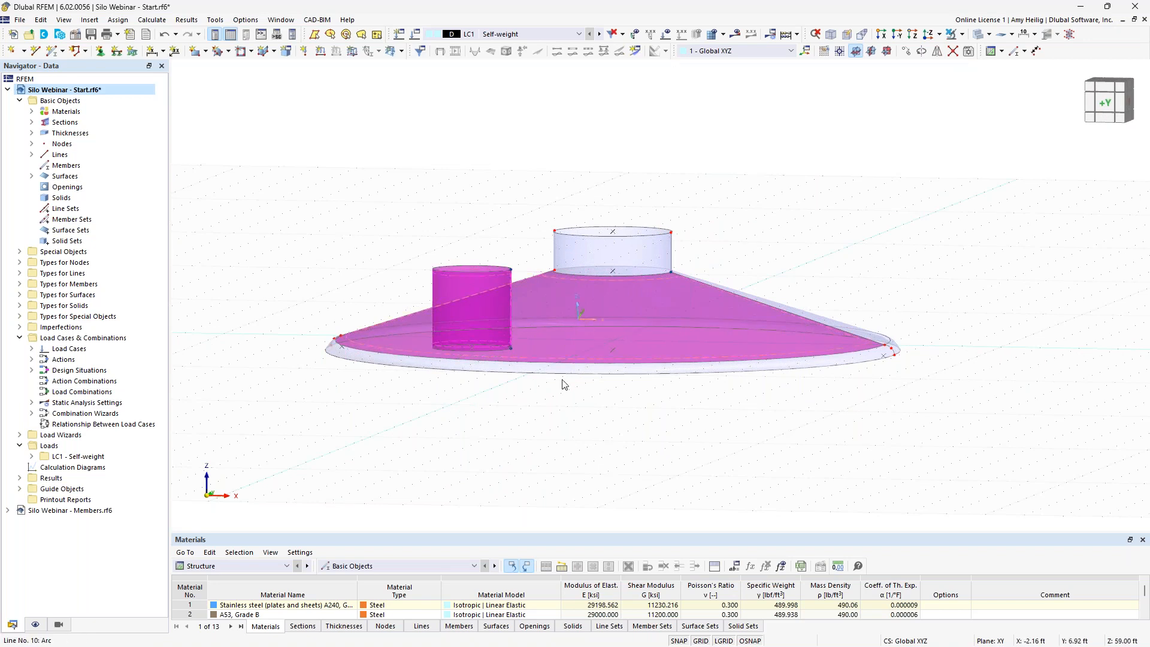
{"action": "right_click", "coordinate": [563, 283]}
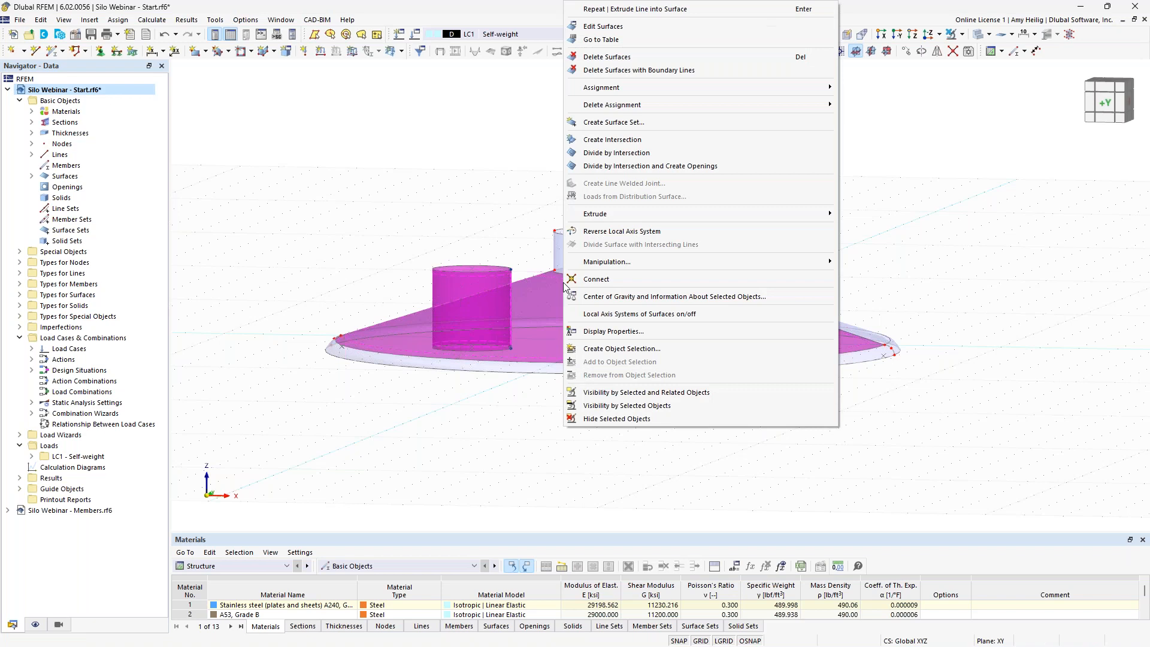
{"action": "left_click", "coordinate": [616, 167]}
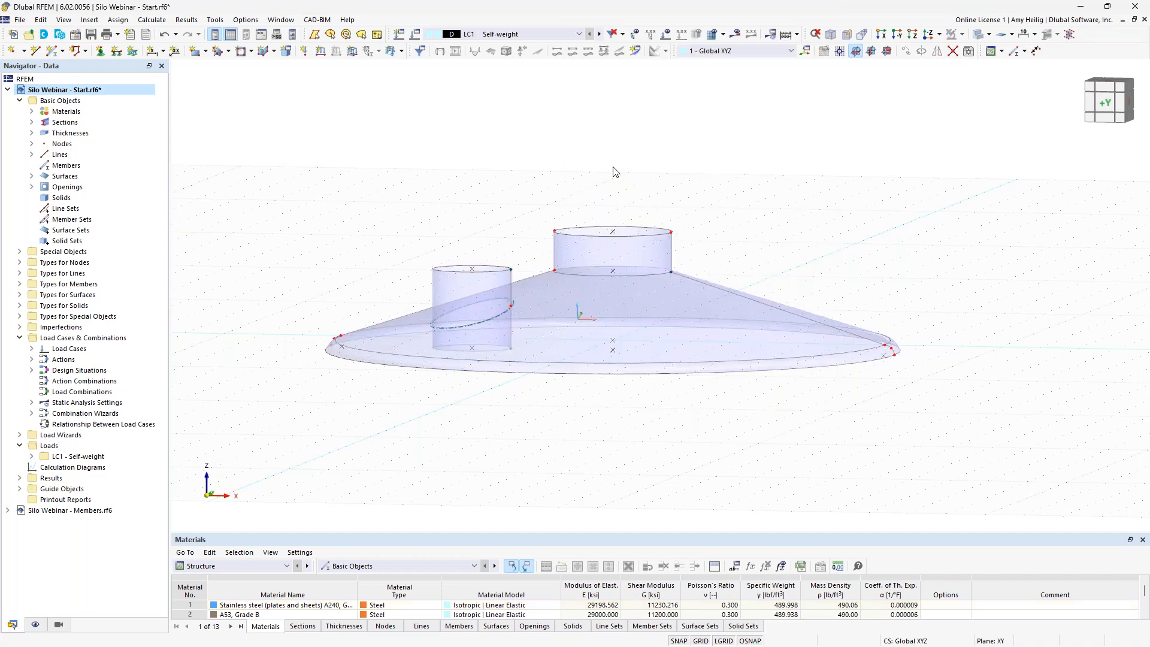
Examine the divided cylinder parts above and below the roof surface.
{"action": "middle_click_drag", "start_coordinate": [494, 191], "coordinate": [499, 255], "text": "ctrl"}
{"action": "scroll", "coordinate": [461, 379], "scroll_direction": "up", "scroll_amount": 2}
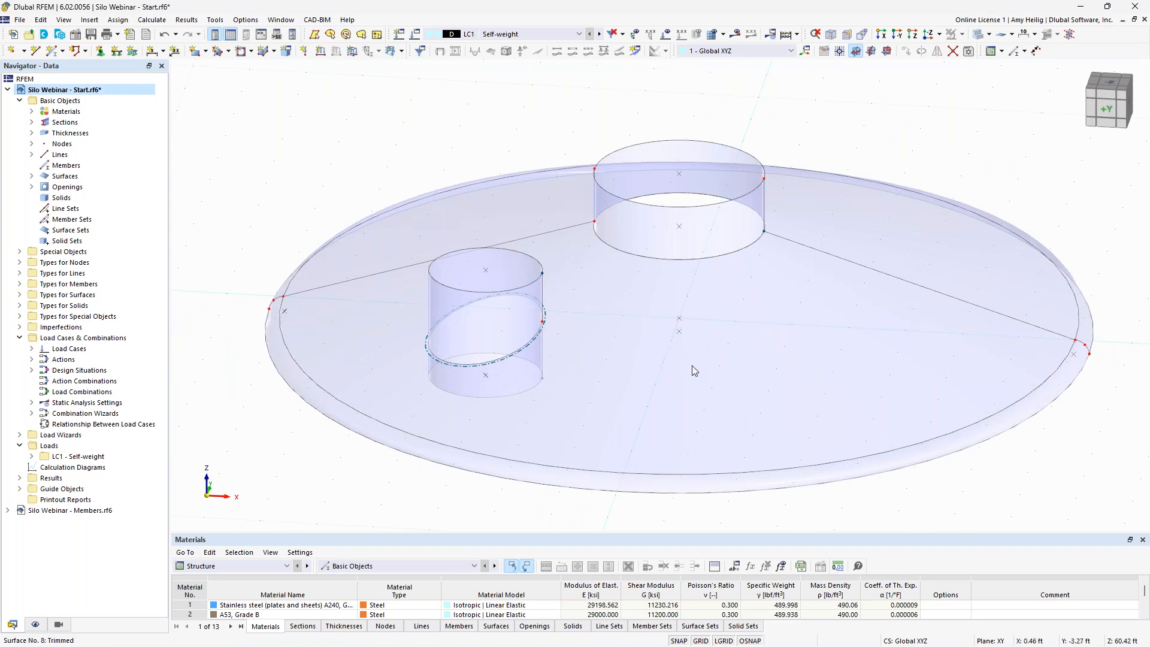
{"action": "left_click", "coordinate": [444, 302]}
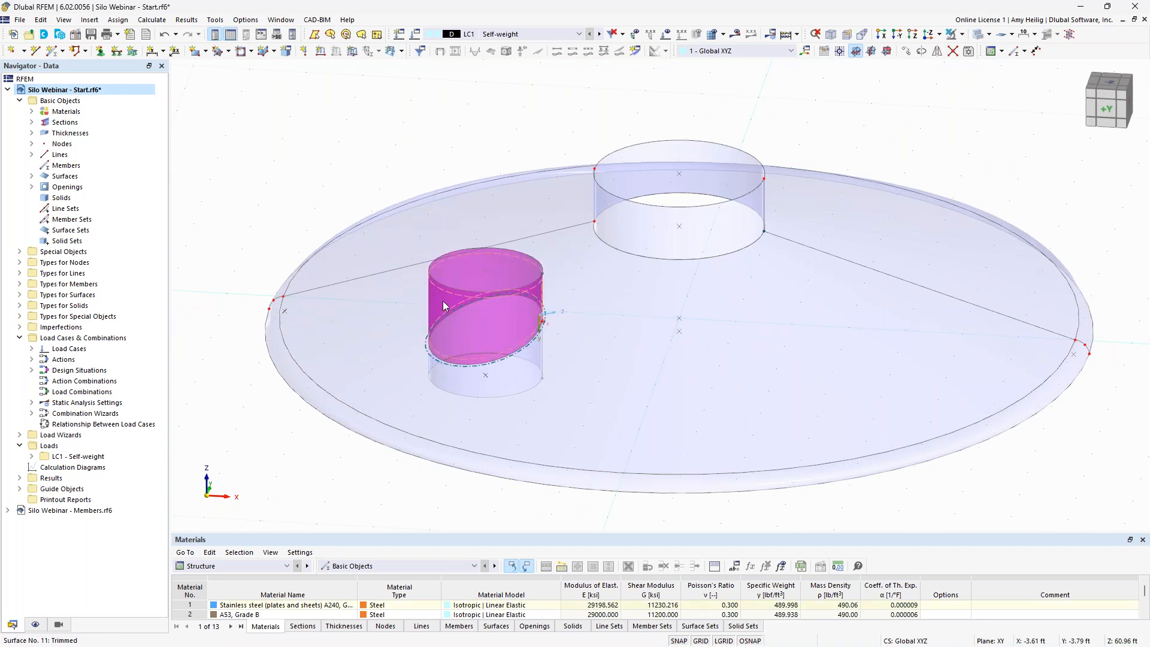
{"action": "left_click", "coordinate": [513, 372]}
{"action": "middle_click_drag", "start_coordinate": [520, 348], "coordinate": [529, 287], "text": "ctrl"}
{"action": "left_click", "coordinate": [453, 483]}
{"action": "middle_click_drag", "start_coordinate": [499, 444], "coordinate": [502, 491], "text": "ctrl"}
{"action": "scroll", "coordinate": [502, 488], "scroll_direction": "down", "scroll_amount": 1}
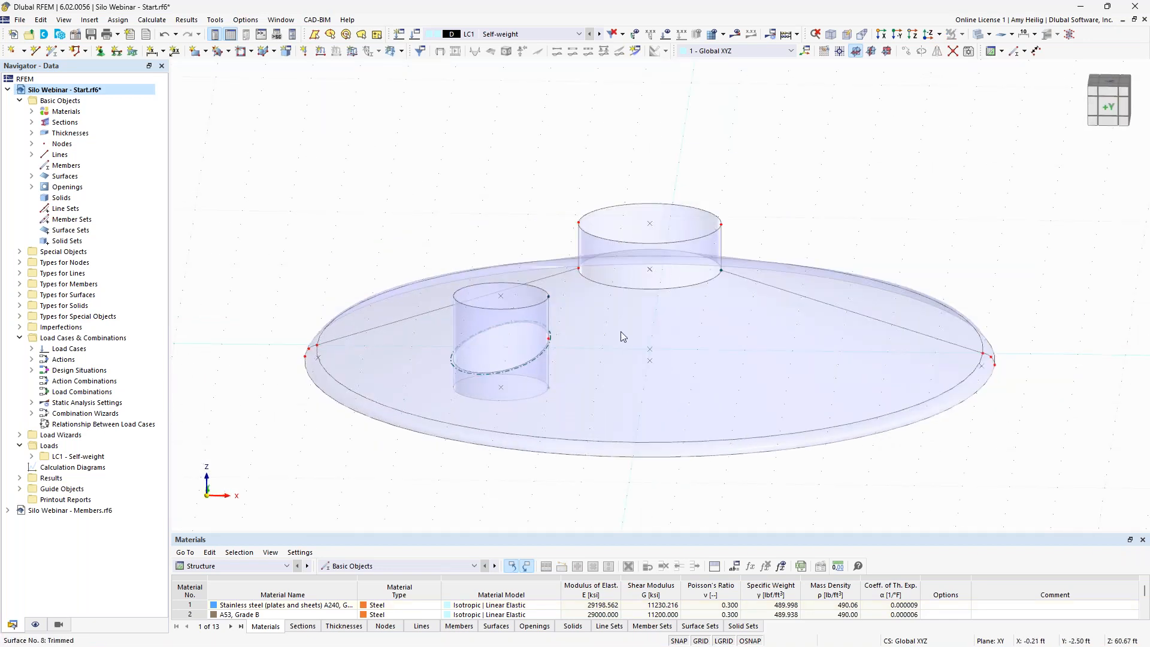
Delete the cylinder part below the roof by removing its lines in wireframe display, and return to the transparent solid display.
{"action": "left_click", "coordinate": [992, 51]}
{"action": "left_click", "coordinate": [1019, 64]}
{"action": "left_click_drag", "start_coordinate": [560, 404], "coordinate": [538, 386]}
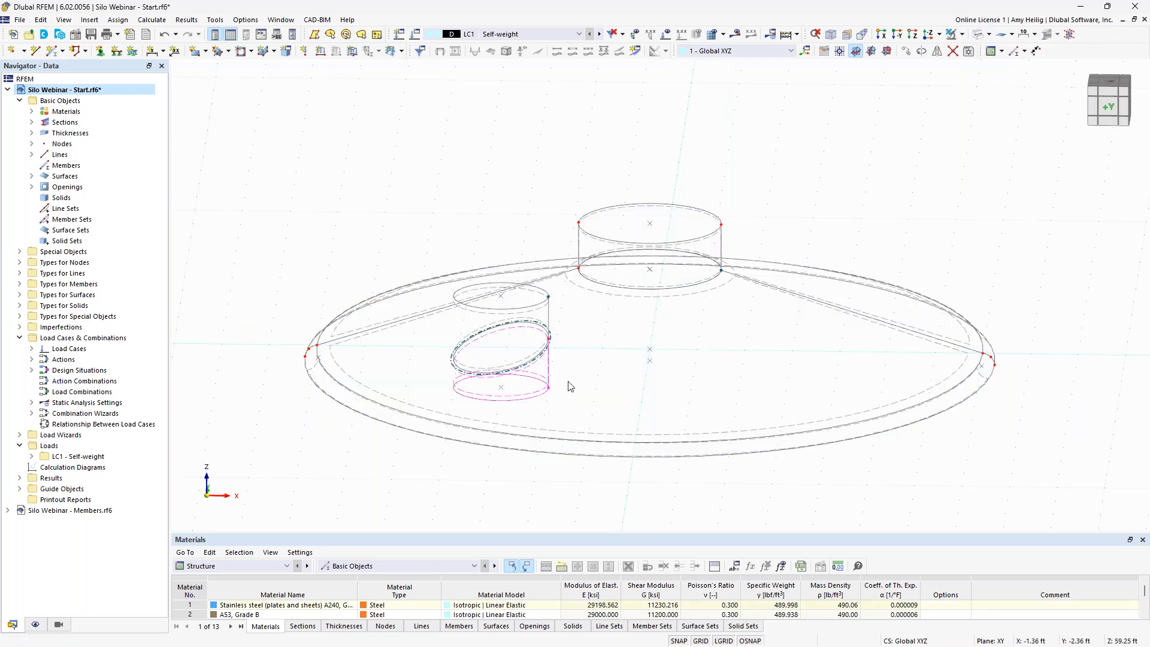
{"action": "scroll", "coordinate": [539, 423], "scroll_direction": "up", "scroll_amount": 3}
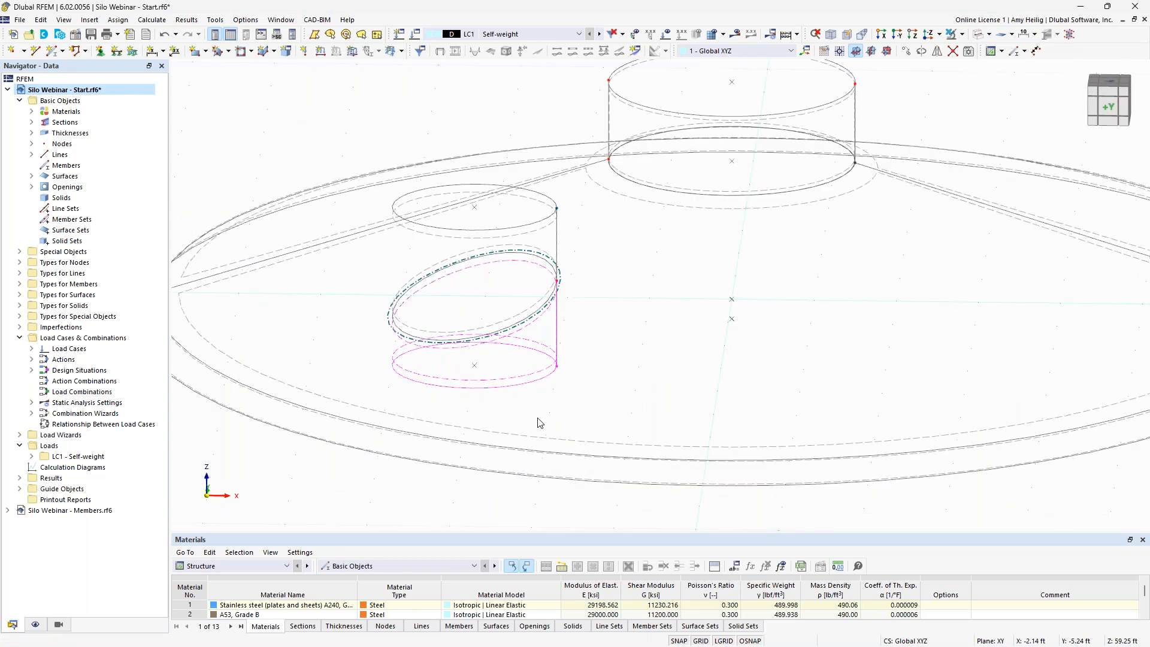
{"action": "key", "text": "Delete"}
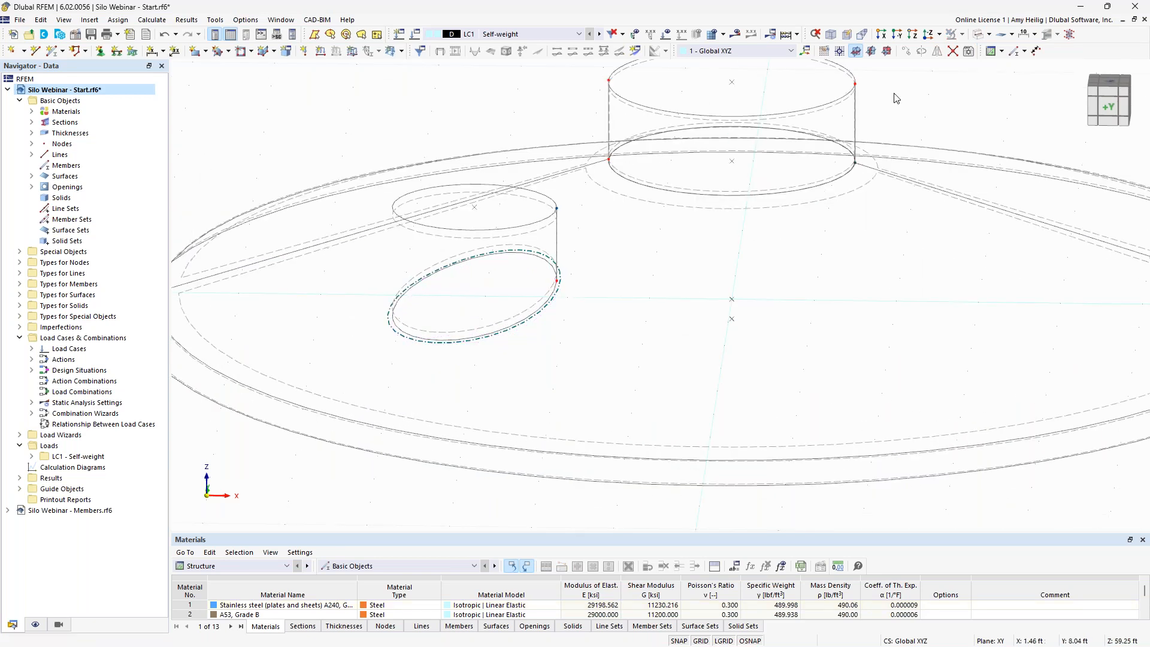
{"action": "left_click", "coordinate": [977, 35]}
{"action": "left_click", "coordinate": [978, 35]}
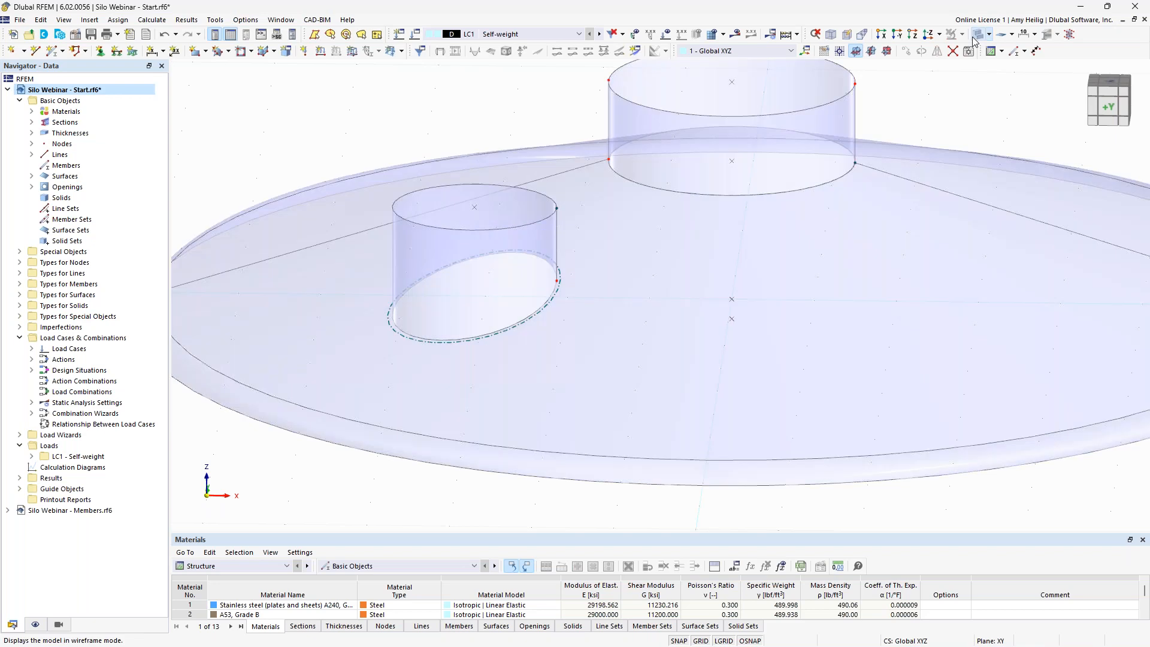
Extrude both arcs of the roof's outer lower edge into silo wall surfaces 38 ft deep in the -Z direction, with 0.172 in thickness.
{"action": "mouse_move", "coordinate": [450, 146]}
{"action": "middle_mouse_down", "text": "ctrl"}
{"action": "mouse_move", "coordinate": [460, 230]}
{"action": "mouse_move", "coordinate": [445, 146]}
{"action": "middle_mouse_up", "text": "ctrl"}
{"action": "scroll", "coordinate": [445, 147], "scroll_direction": "down", "scroll_amount": 3}
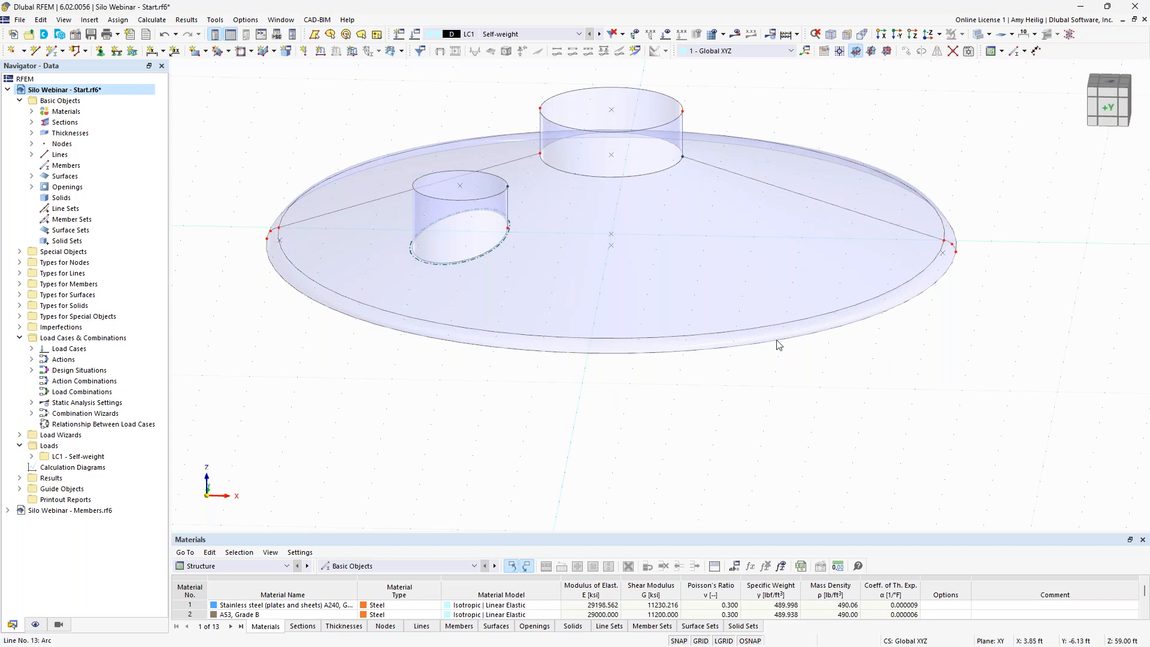
{"action": "scroll", "coordinate": [754, 386], "scroll_direction": "down", "scroll_amount": 3}
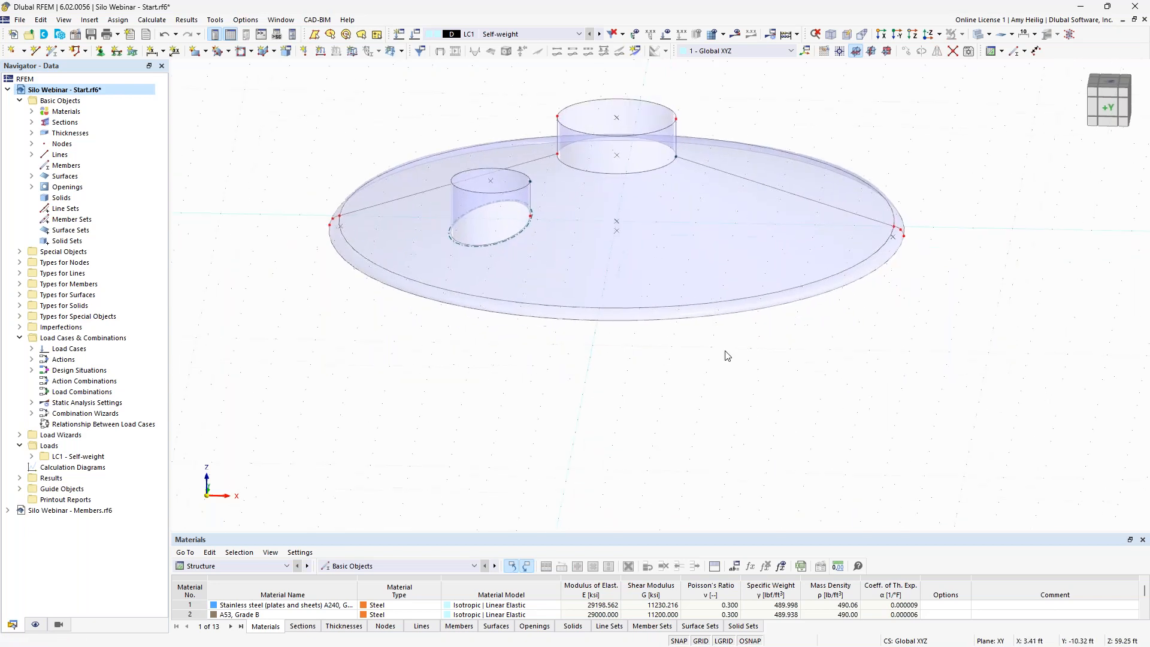
{"action": "left_click", "coordinate": [741, 312]}
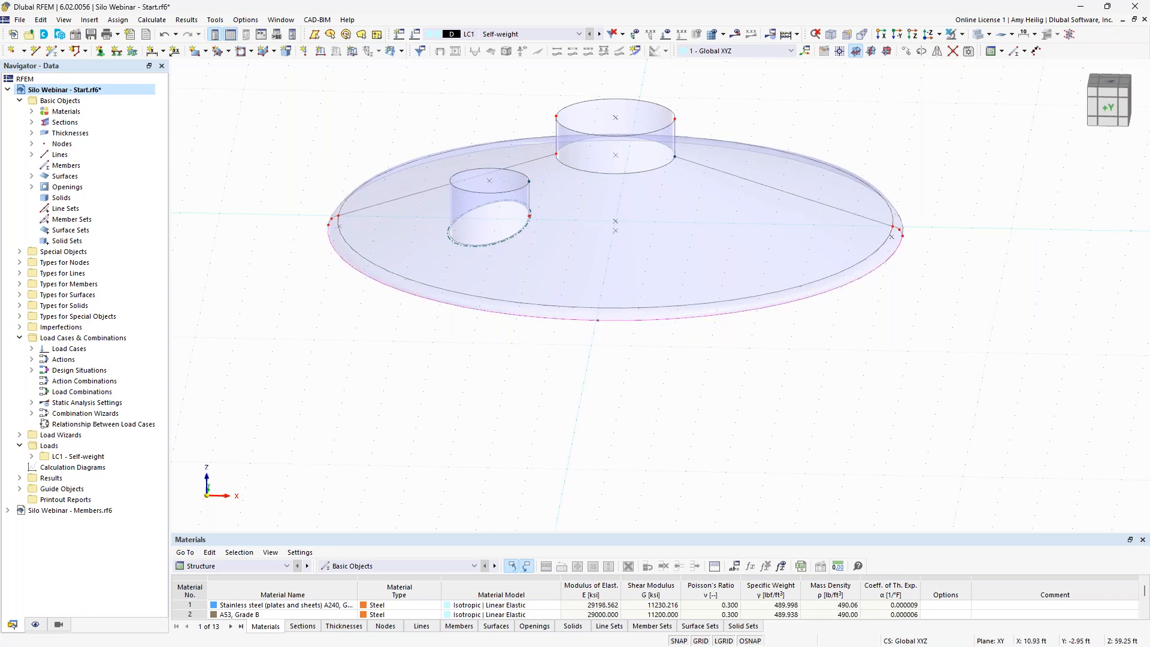
{"action": "middle_click_drag", "start_coordinate": [1017, 261], "coordinate": [902, 272], "text": "ctrl"}
{"action": "left_click", "coordinate": [891, 261]}
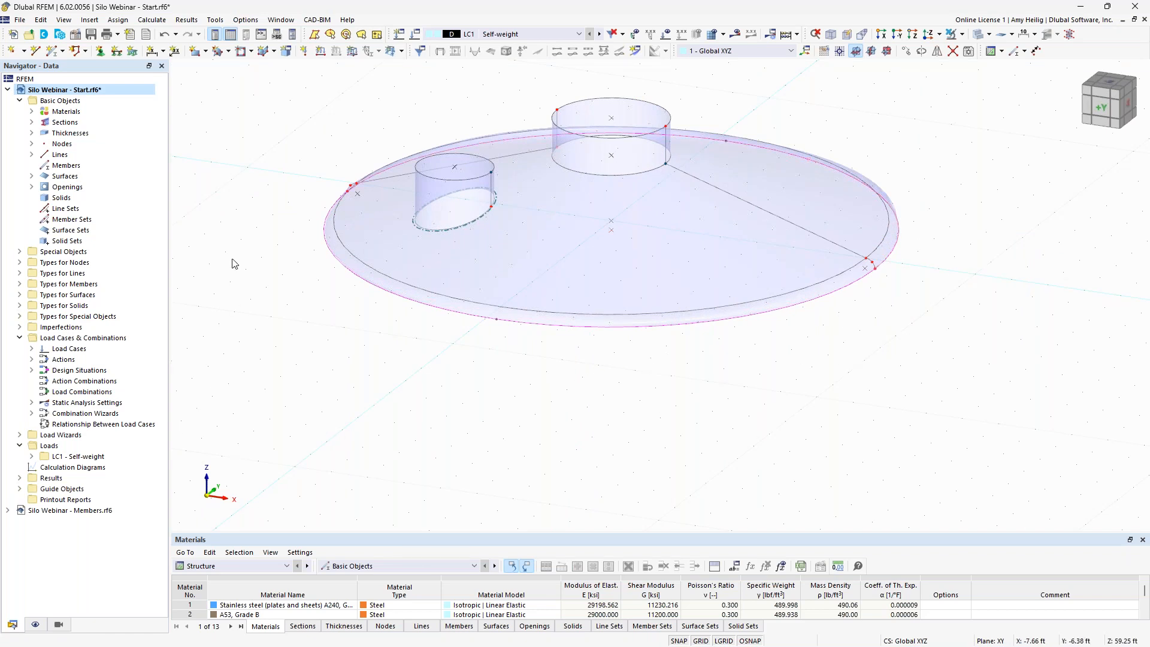
{"action": "right_click", "coordinate": [387, 293]}
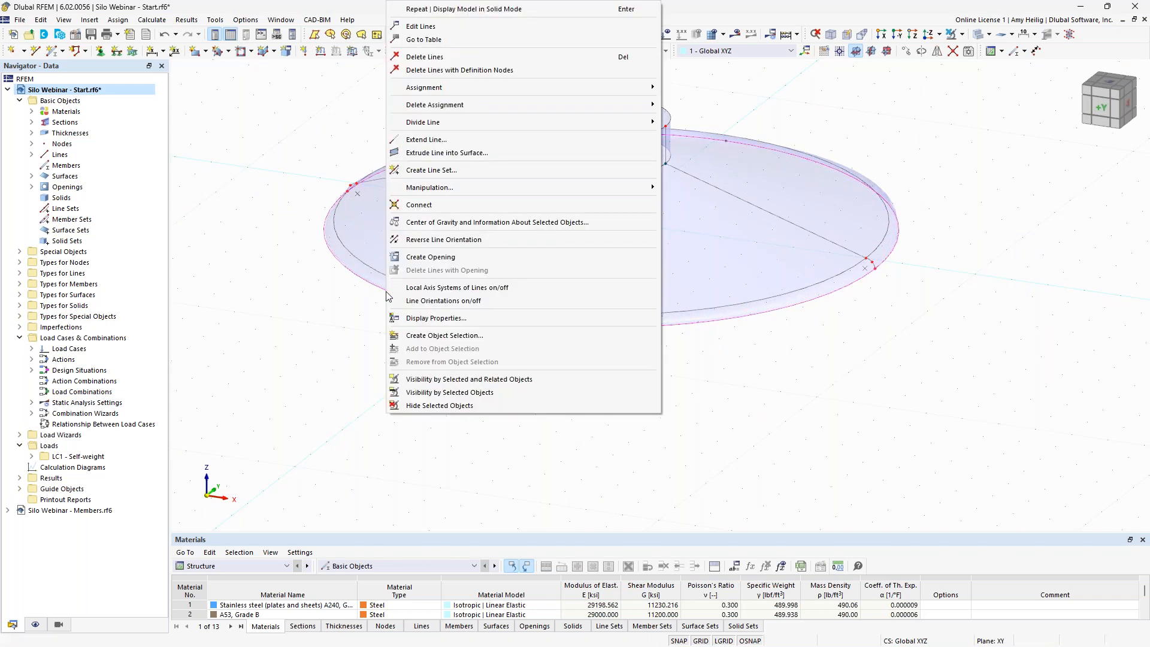
{"action": "left_click", "coordinate": [508, 152]}
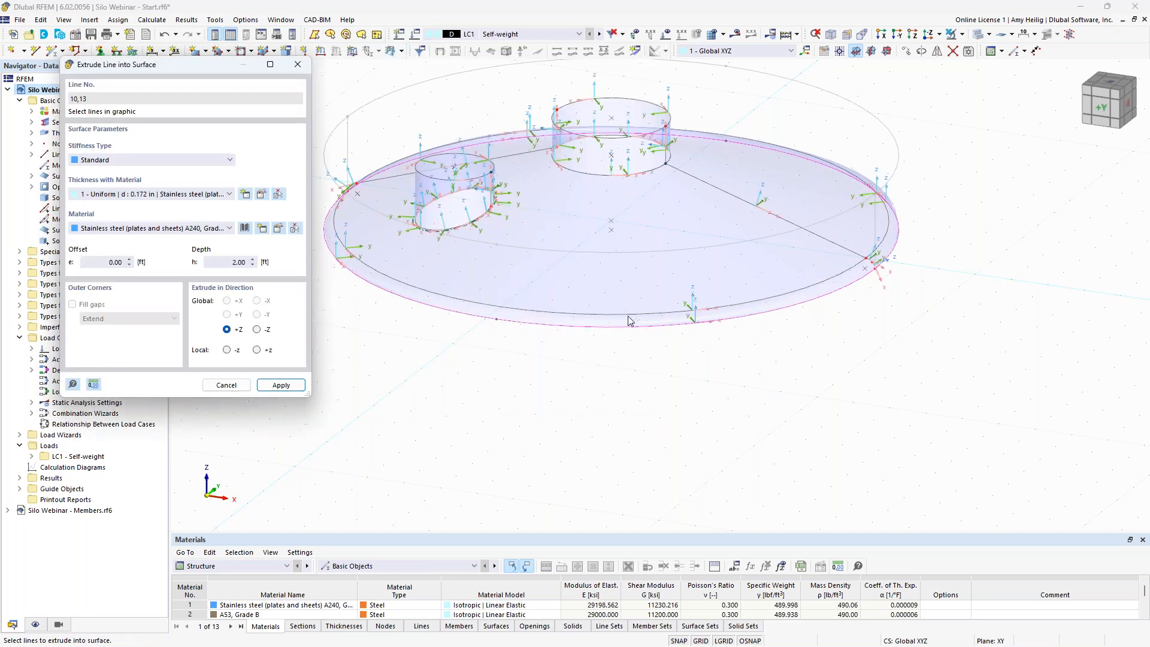
{"action": "middle_click_drag", "start_coordinate": [539, 378], "coordinate": [585, 405]}
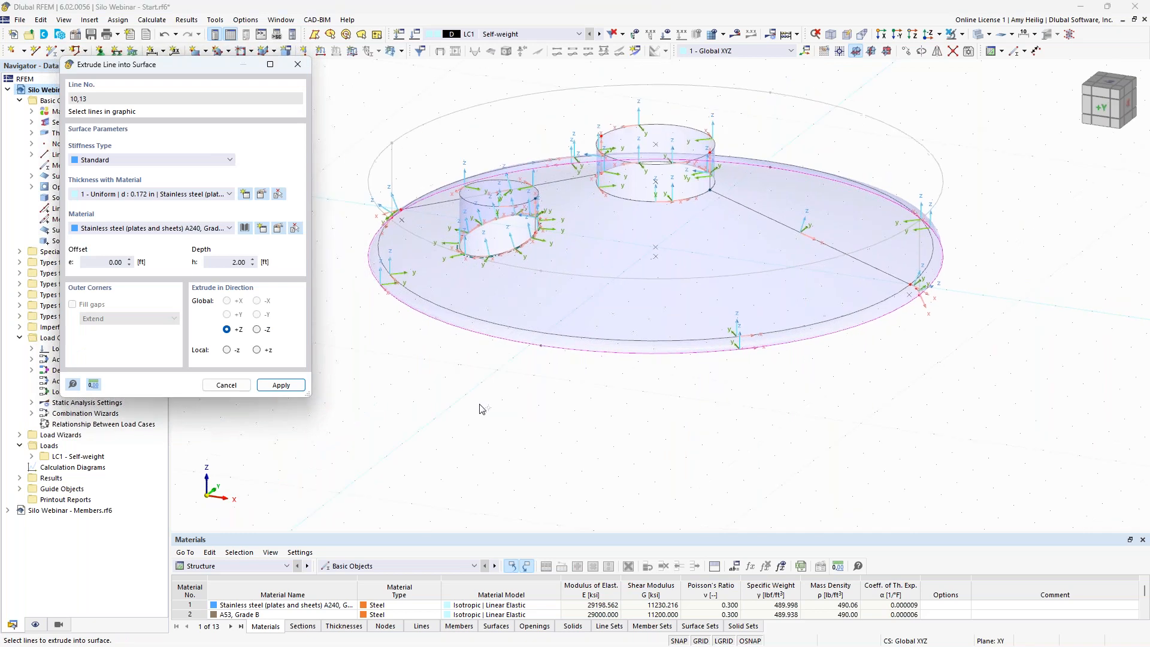
{"action": "left_click", "coordinate": [258, 330]}
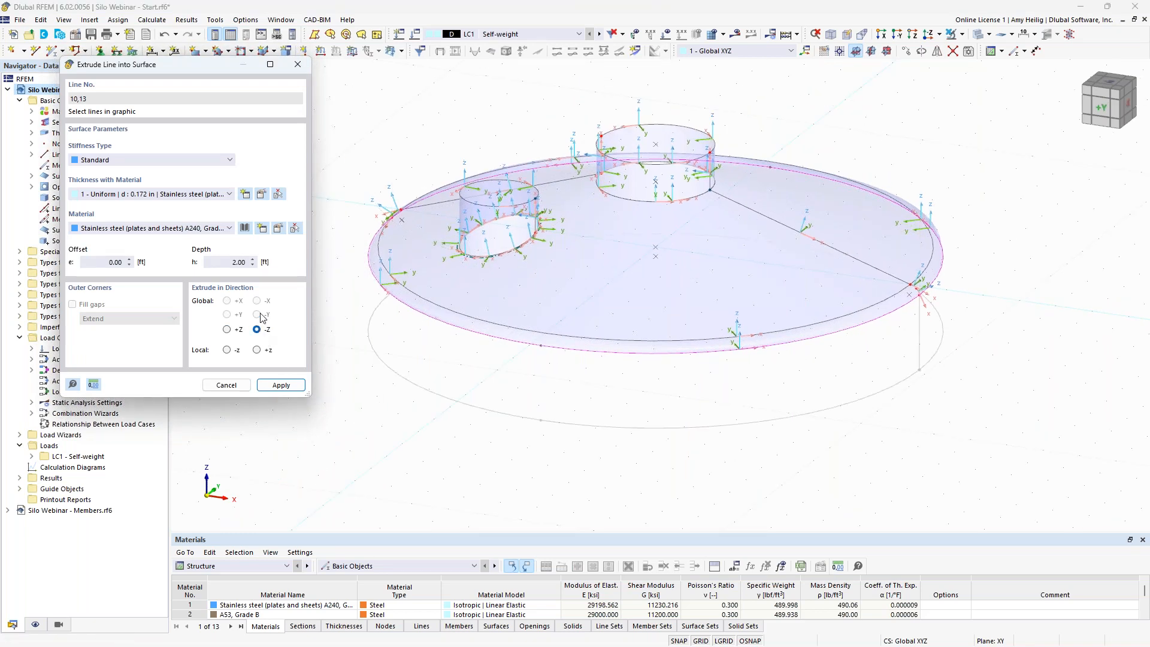
{"action": "left_click", "coordinate": [233, 262]}
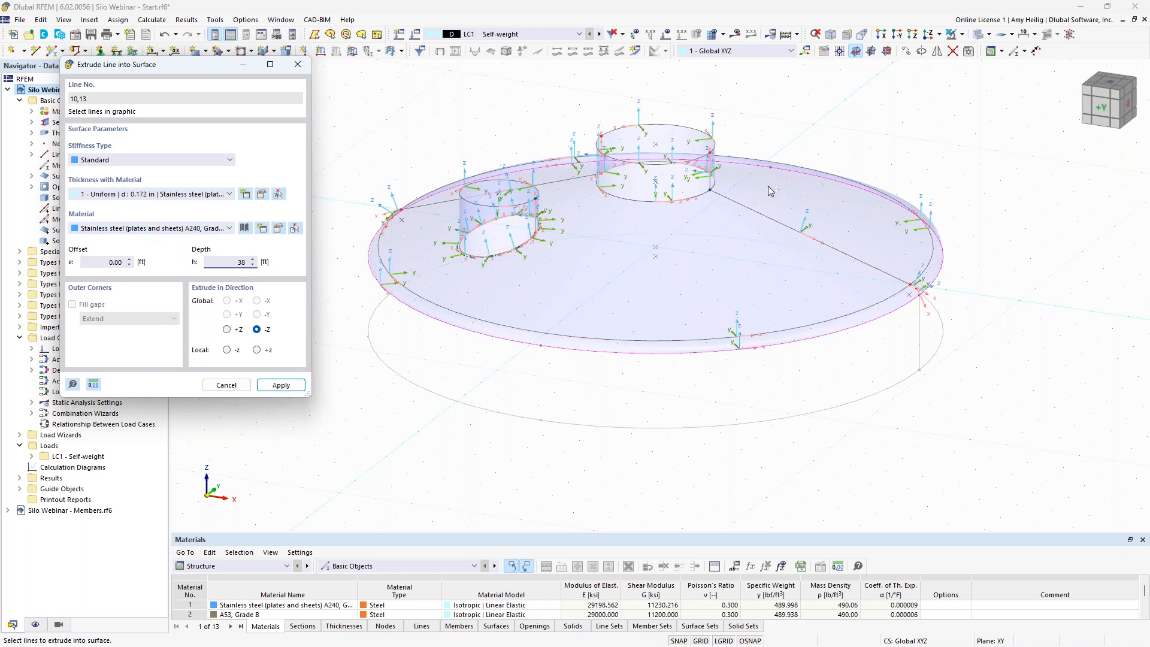
{"action": "left_click", "coordinate": [279, 385]}
Extrude both arcs of the silo wall's bottom edge another 3.5 ft in the -Z direction.
{"action": "scroll", "coordinate": [701, 233], "scroll_direction": "down", "scroll_amount": 5}
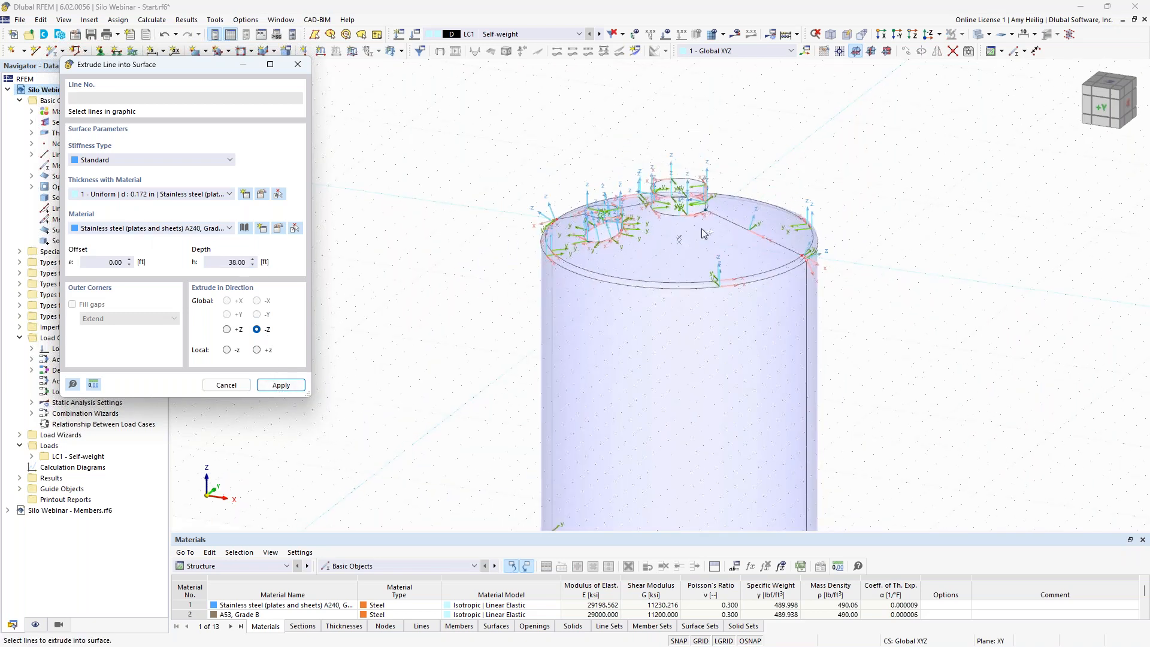
{"action": "scroll", "coordinate": [703, 232], "scroll_direction": "down", "scroll_amount": 1}
{"action": "middle_click_drag", "start_coordinate": [693, 365], "coordinate": [665, 243]}
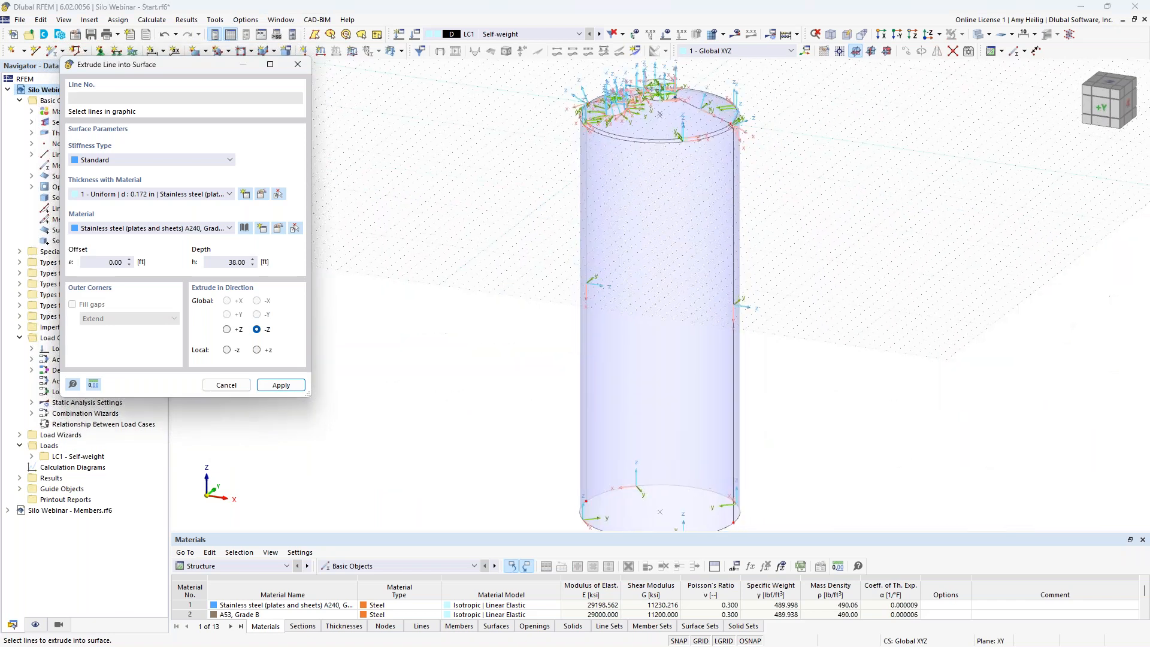
{"action": "left_click", "coordinate": [702, 640]}
{"action": "middle_click_drag", "start_coordinate": [811, 407], "coordinate": [737, 317]}
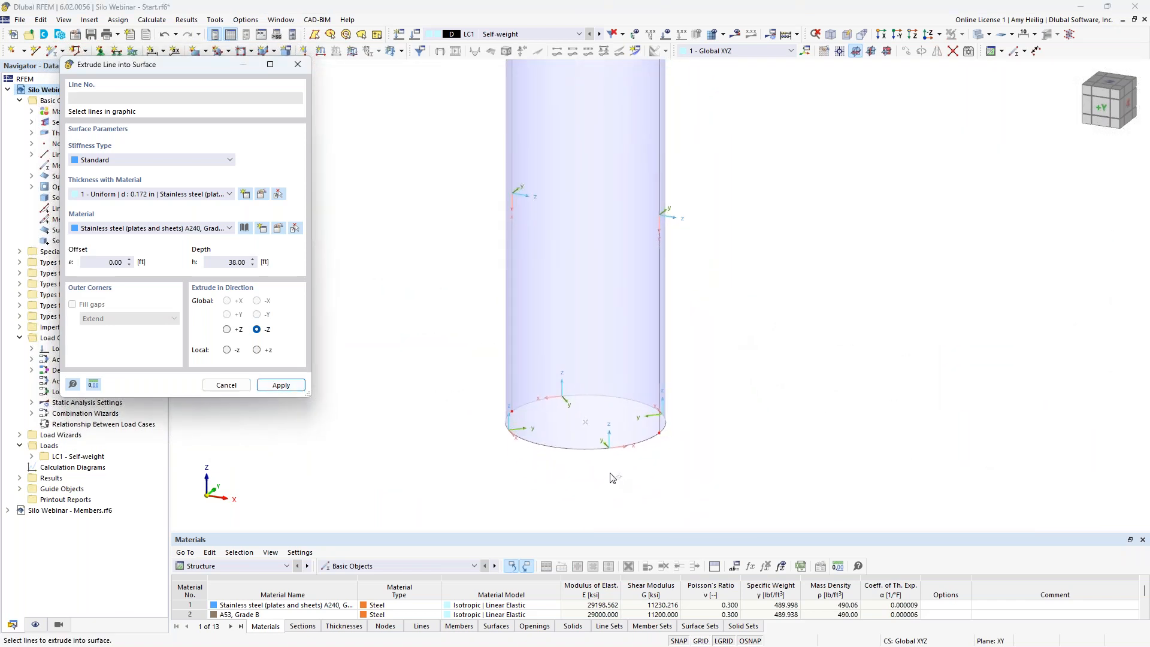
{"action": "middle_click_drag", "start_coordinate": [585, 480], "coordinate": [596, 413]}
{"action": "scroll", "coordinate": [616, 393], "scroll_direction": "up", "scroll_amount": 3}
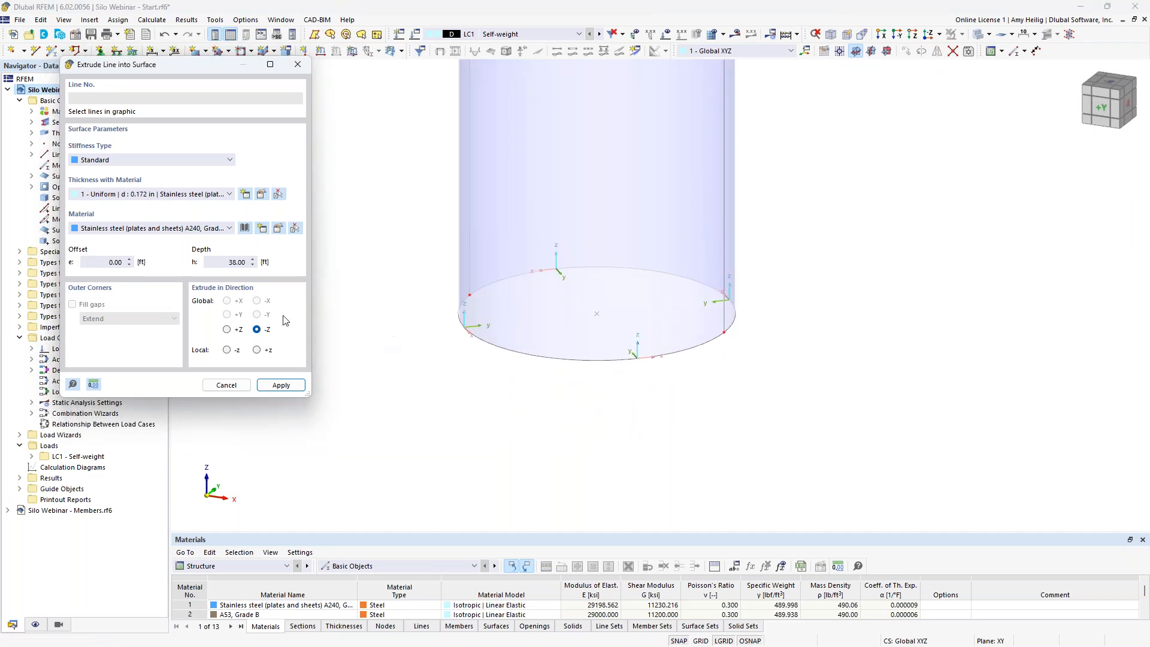
{"action": "left_click", "coordinate": [251, 268]}
{"action": "type", "text": "3.5"}
{"action": "left_click", "coordinate": [476, 336]}
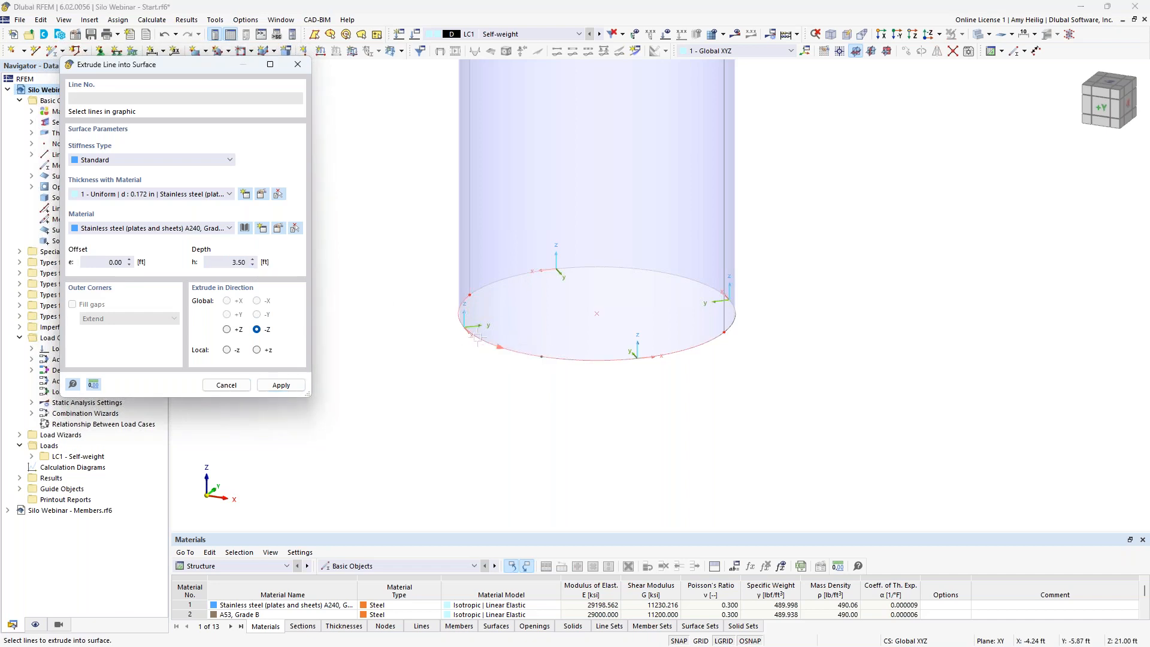
{"action": "left_click", "coordinate": [499, 284]}
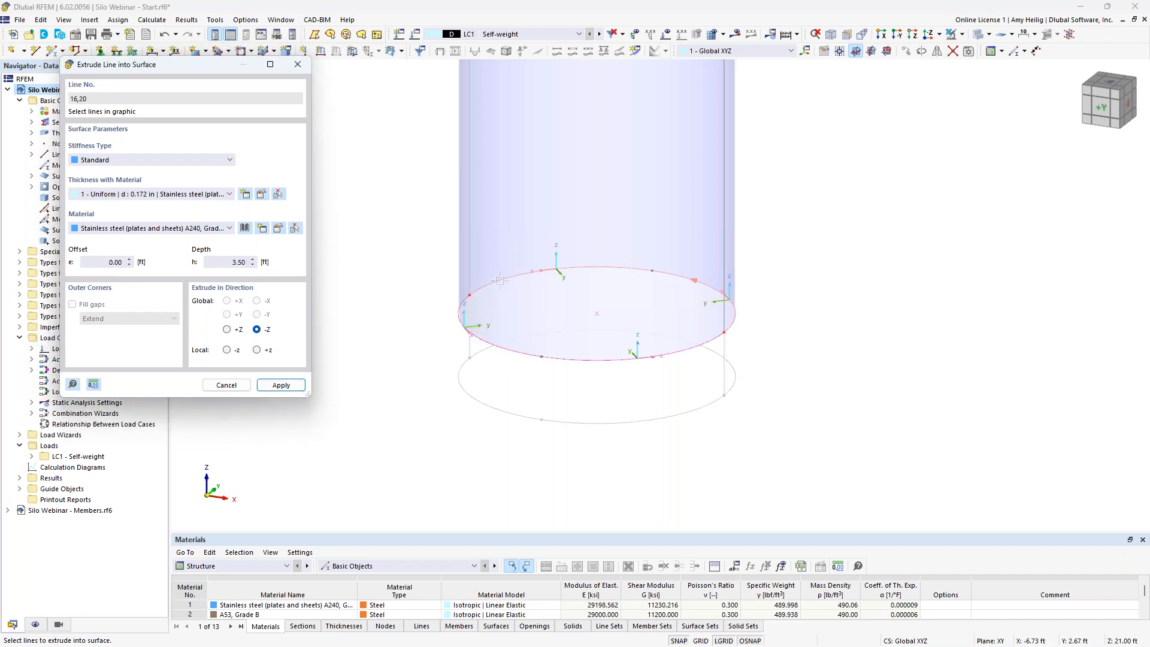
{"action": "left_click", "coordinate": [281, 385]}
Extrude both arcs of the lowest ring's bottom edge another 1.5 ft in the -Z direction and end the extrusion.
{"action": "left_click_drag", "start_coordinate": [230, 265], "coordinate": [260, 266]}
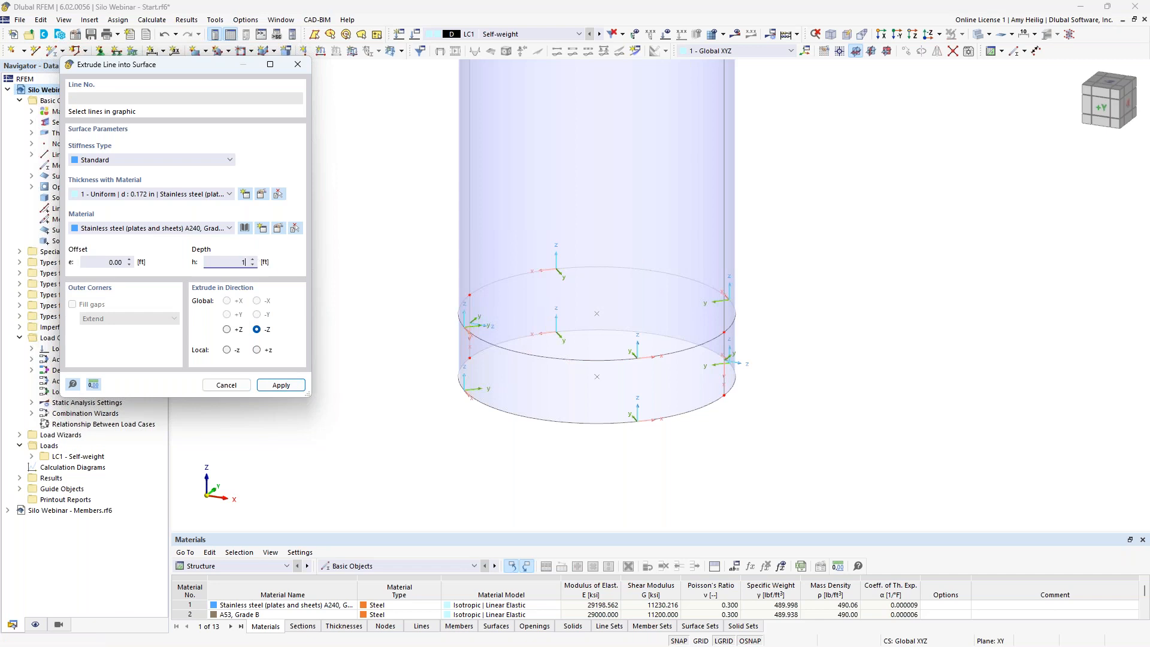
{"action": "type", "text": "1.5"}
{"action": "left_click", "coordinate": [554, 421]}
{"action": "left_click", "coordinate": [724, 393]}
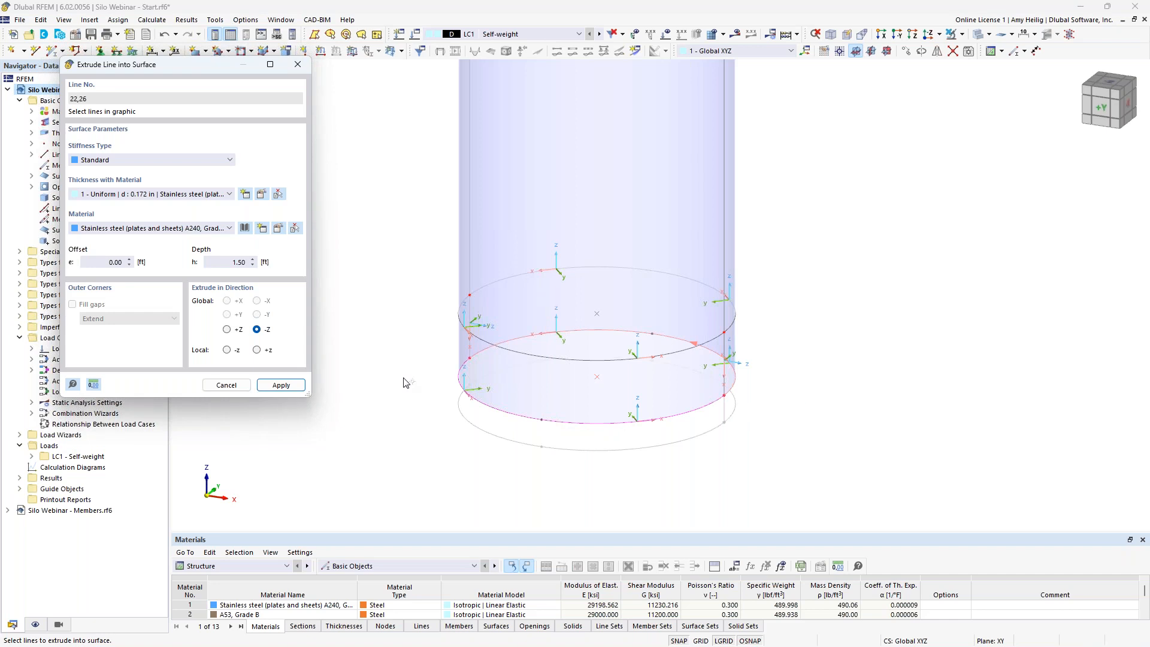
{"action": "left_click", "coordinate": [281, 385]}
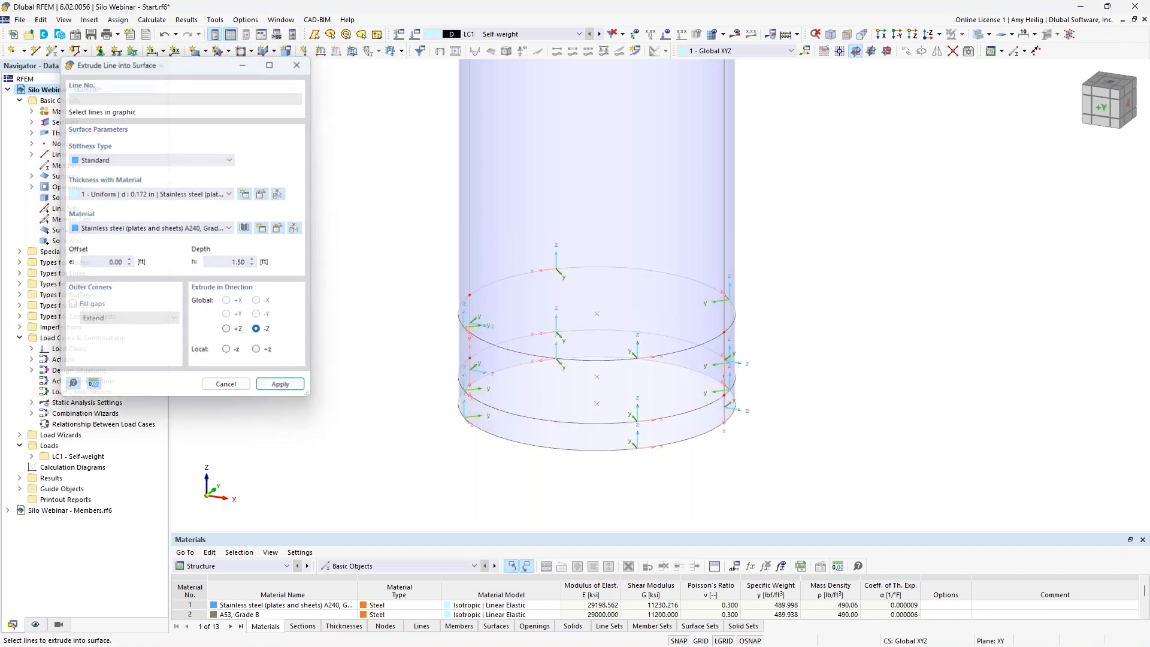
{"action": "key", "text": "Escape"}
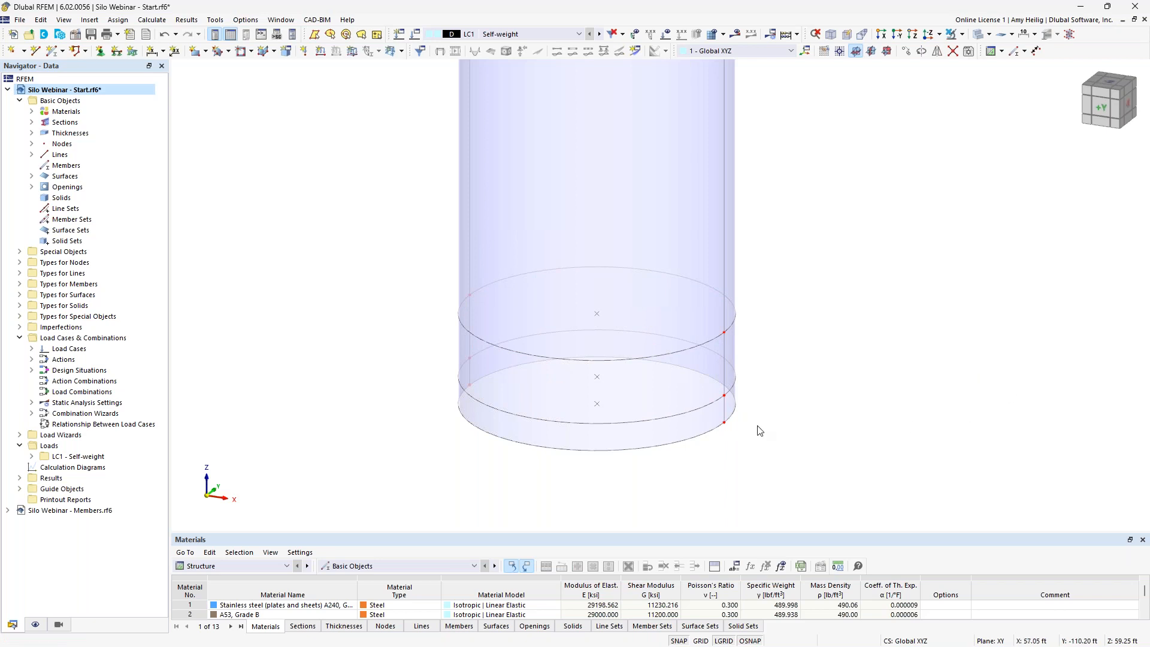
{"action": "middle_click_drag", "start_coordinate": [753, 445], "coordinate": [783, 325], "text": "ctrl"}
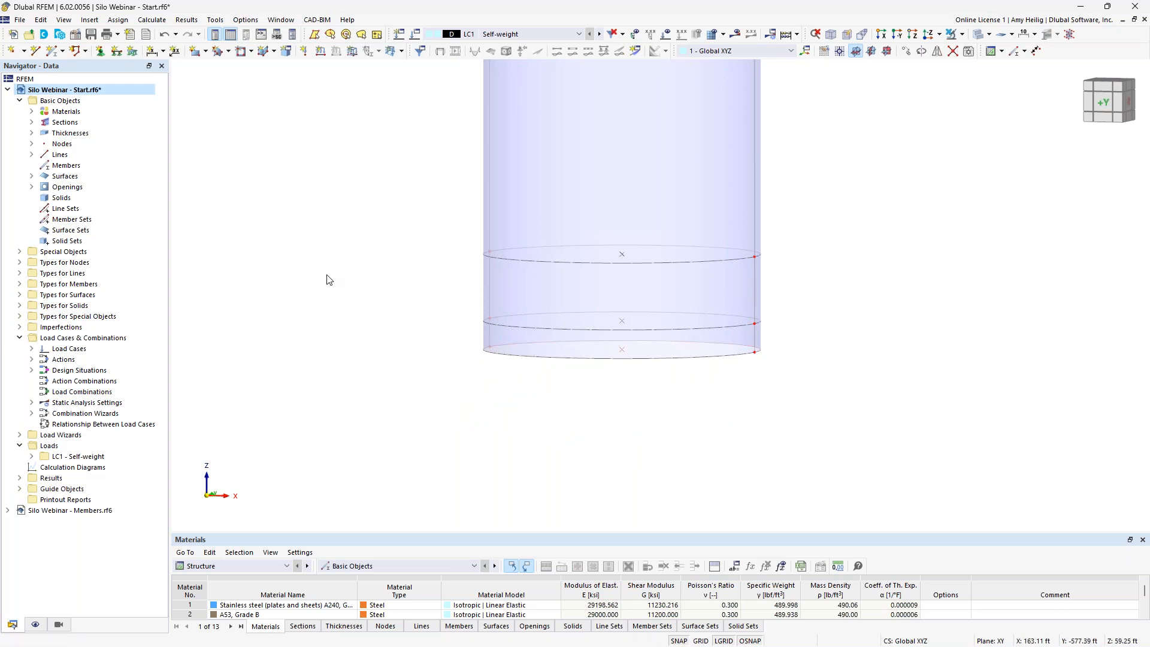
Create a node by Cartesian coordinates below the silo shell for the hopper's outlet edge, and end node creation.
{"action": "left_click", "coordinate": [13, 52]}
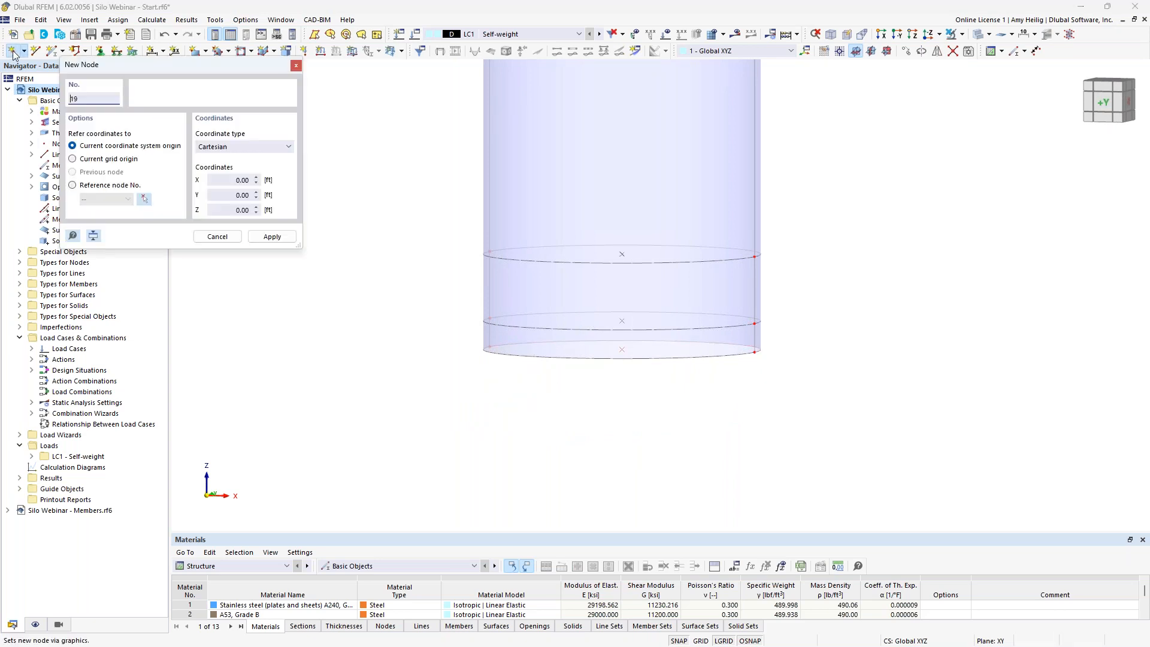
{"action": "left_click_drag", "start_coordinate": [114, 66], "coordinate": [254, 156]}
{"action": "left_click", "coordinate": [385, 271]}
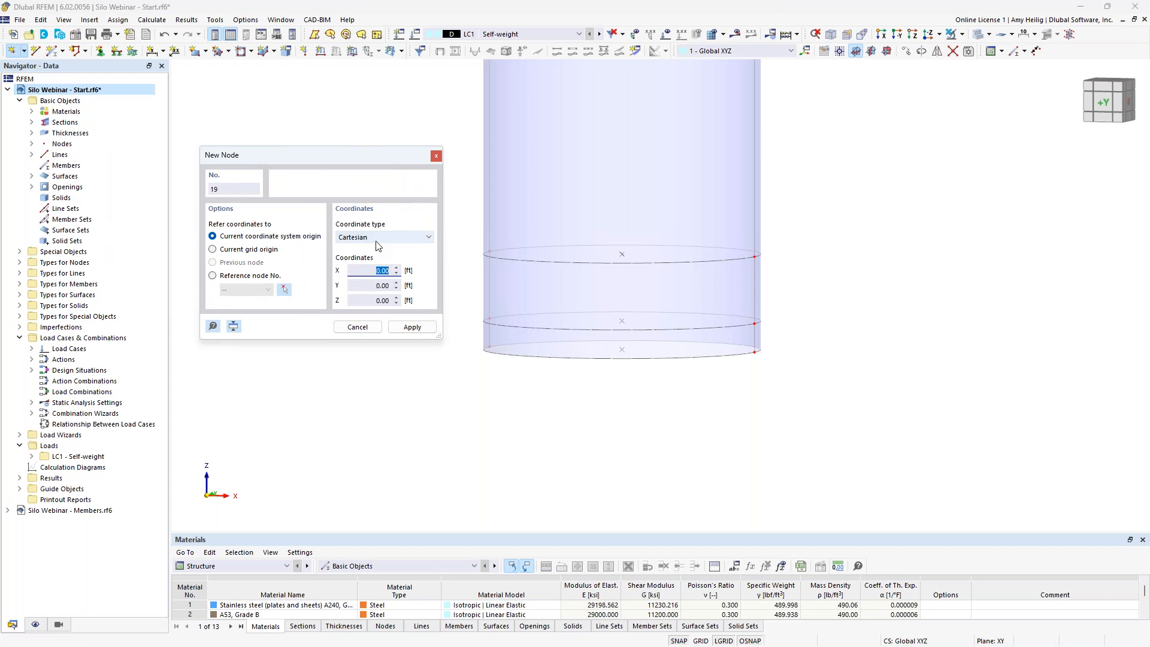
{"action": "key", "text": "Tab"}
{"action": "key", "text": "Tab"}
{"action": "key", "text": "Return"}
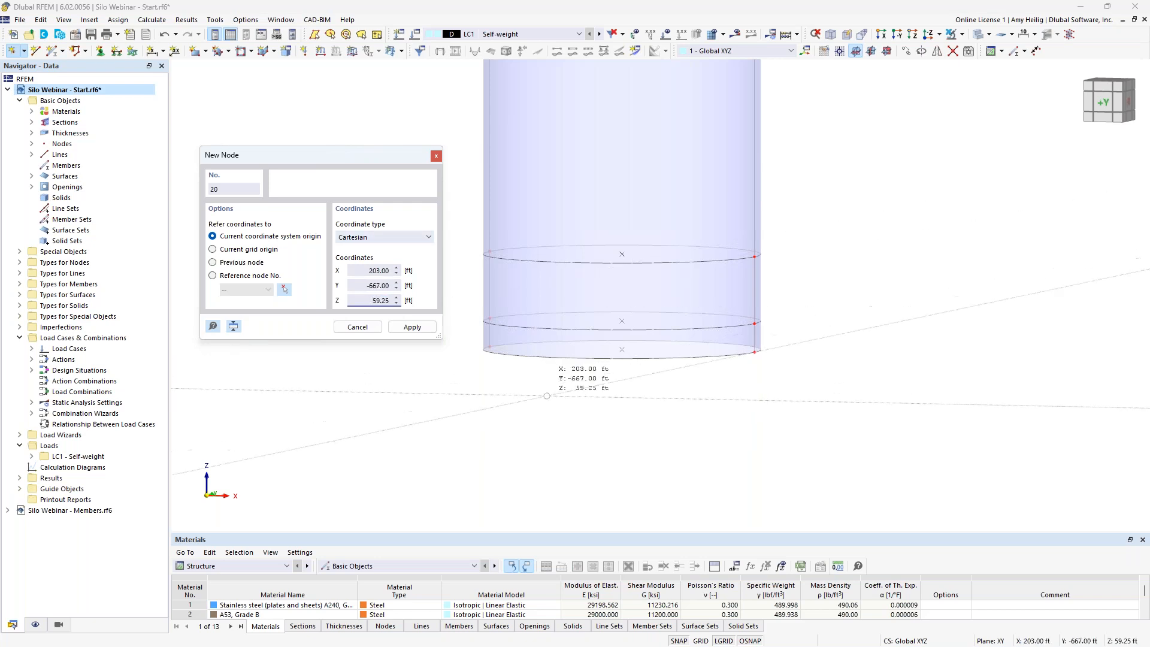
{"action": "scroll", "coordinate": [570, 388], "scroll_direction": "down", "scroll_amount": 3}
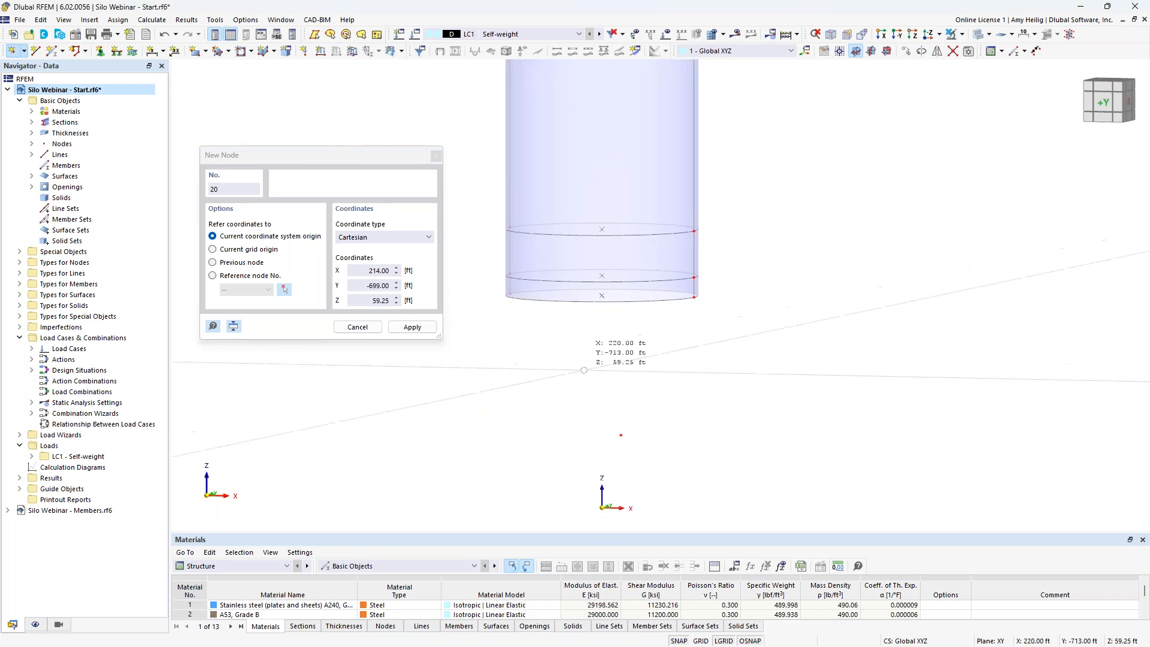
{"action": "key", "text": "Escape"}
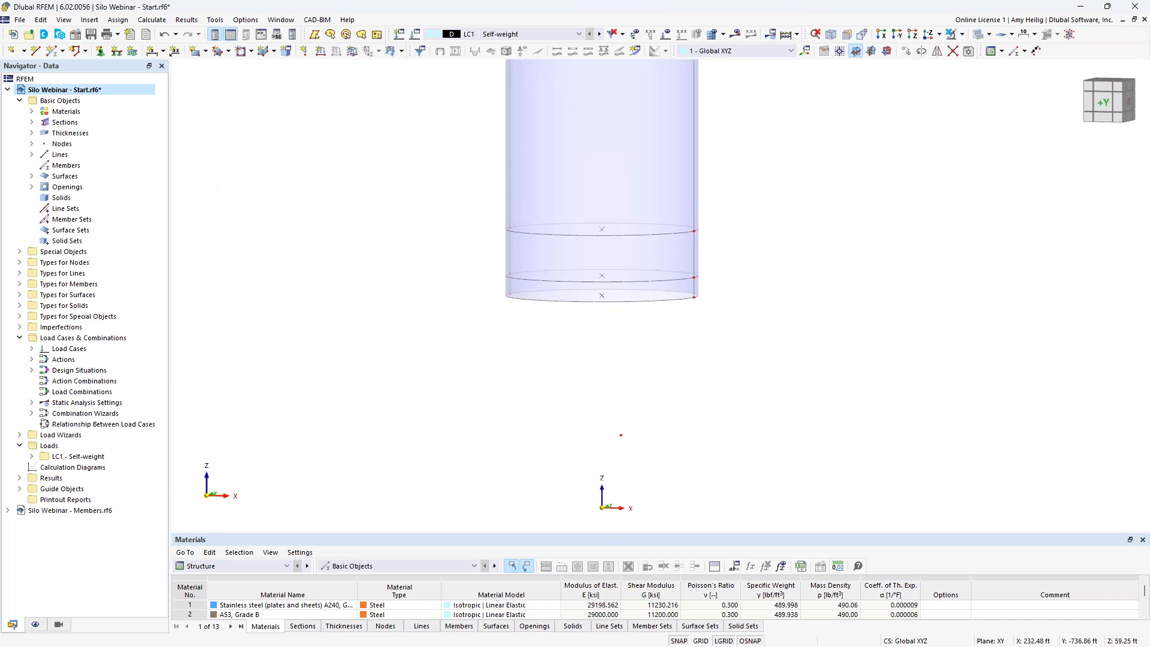
Draw a single line from the middle ring's node at X 7.25, Z 17.50 ft down to the new outlet node.
{"action": "mouse_move", "coordinate": [660, 388]}
{"action": "middle_mouse_down", "text": "ctrl"}
{"action": "mouse_move", "coordinate": [693, 393]}
{"action": "mouse_move", "coordinate": [658, 408]}
{"action": "middle_mouse_up", "text": "ctrl"}
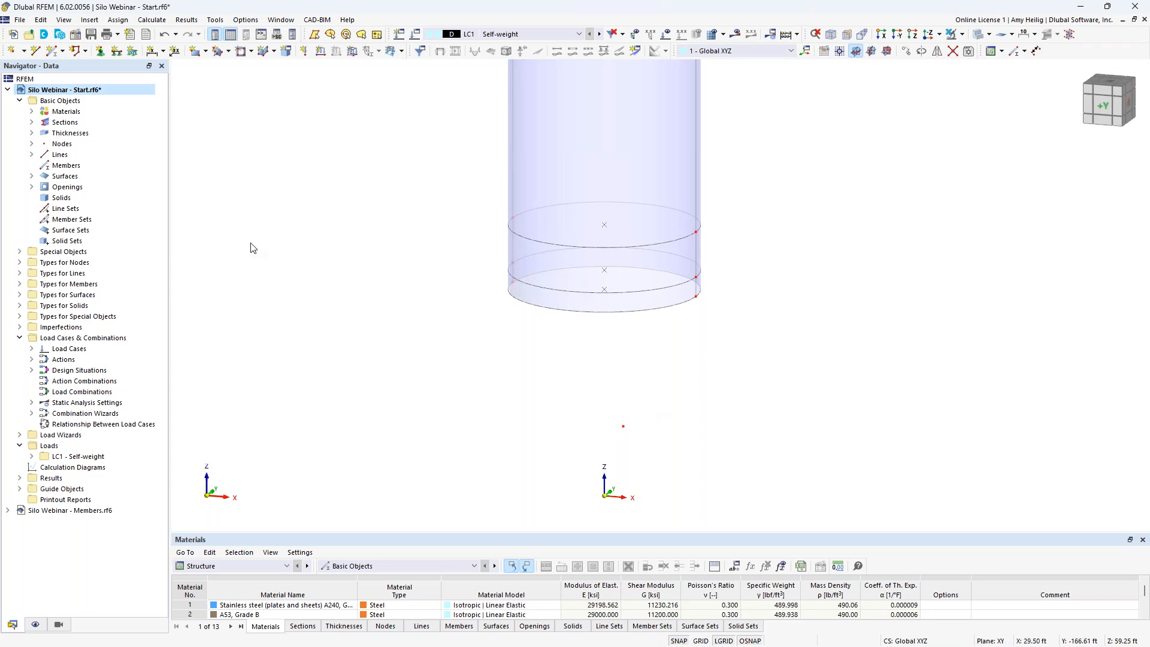
{"action": "left_click", "coordinate": [36, 52]}
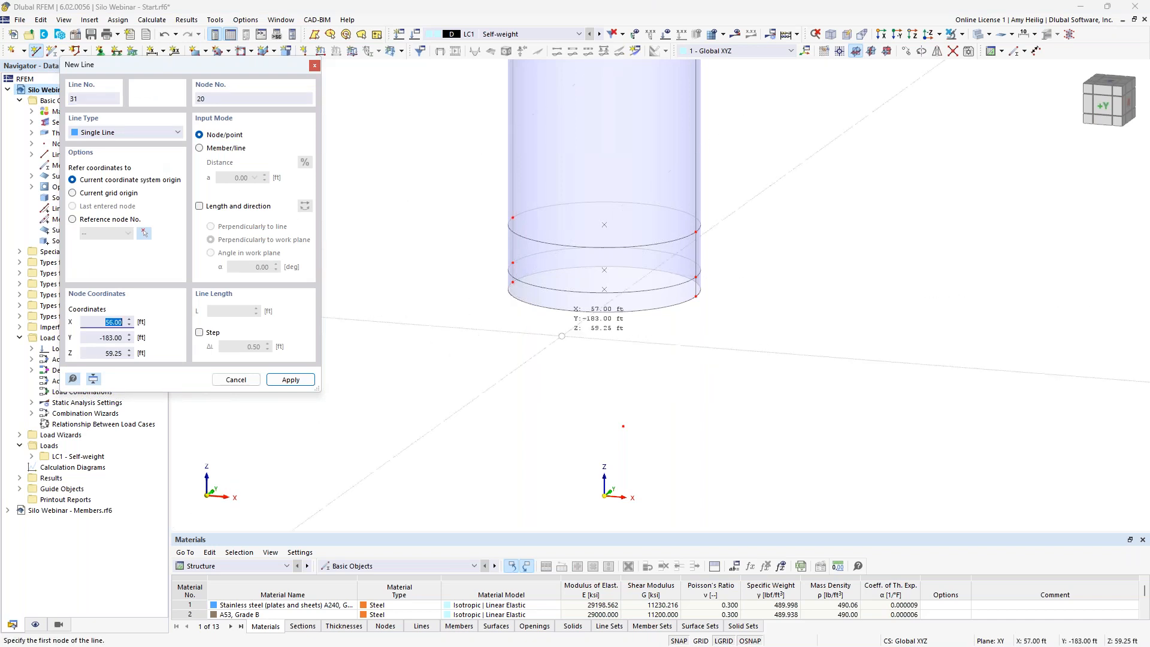
{"action": "scroll", "coordinate": [674, 368], "scroll_direction": "up", "scroll_amount": 3}
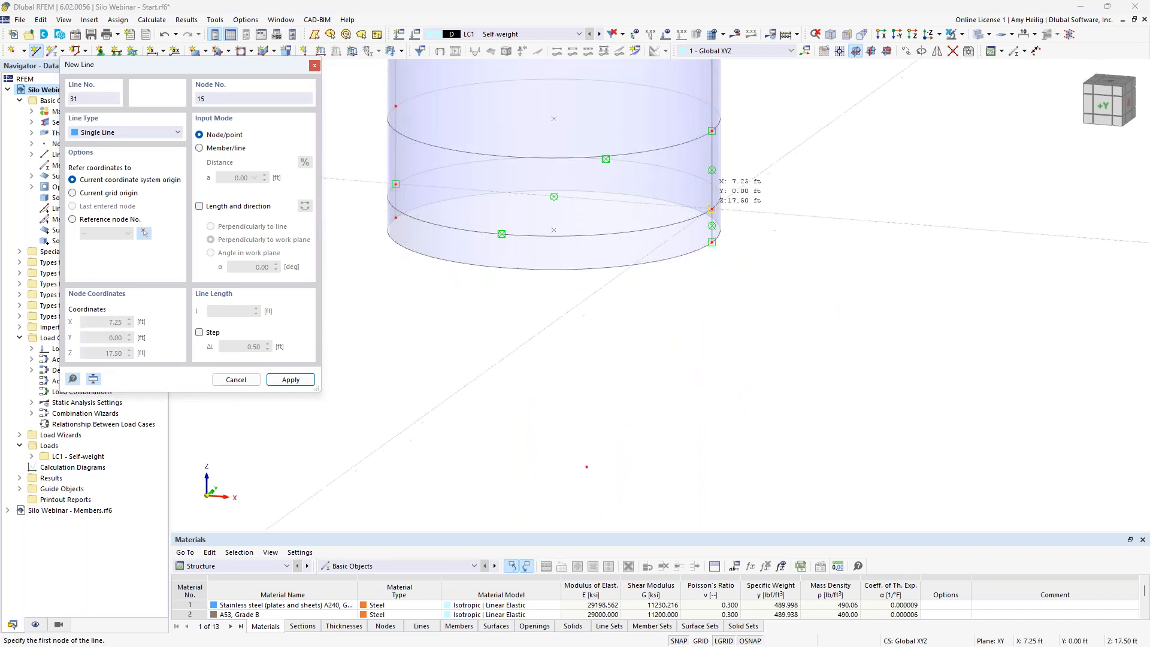
{"action": "left_click", "coordinate": [712, 208]}
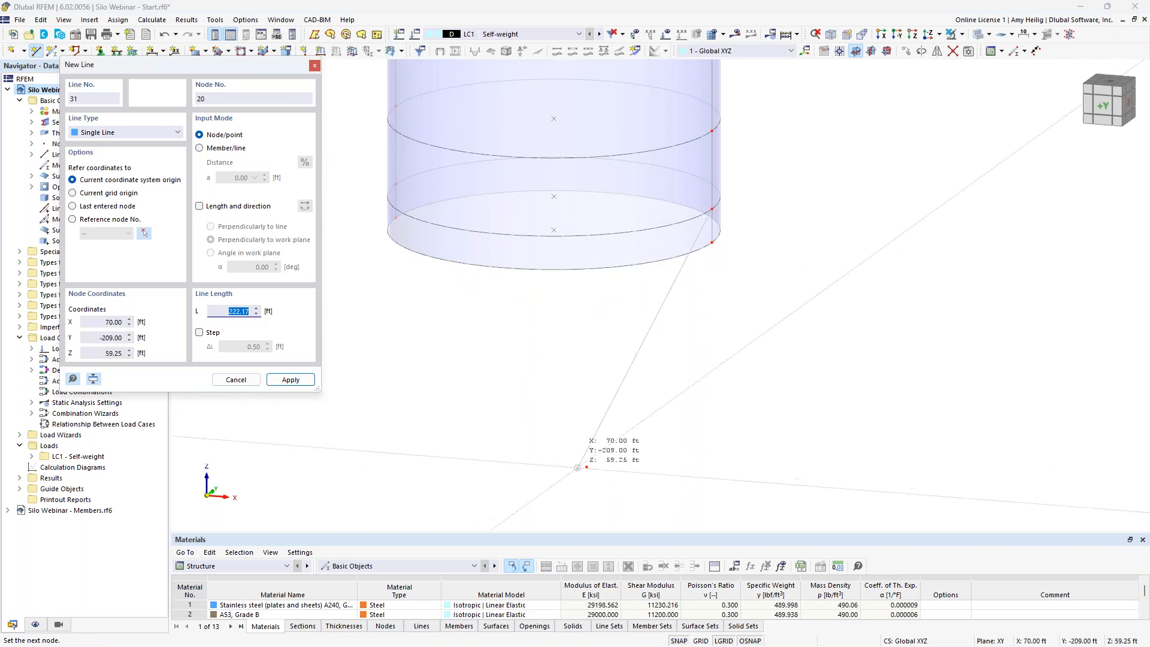
{"action": "left_click", "coordinate": [585, 464]}
{"action": "key", "text": "Escape"}
{"action": "key", "text": "Escape"}
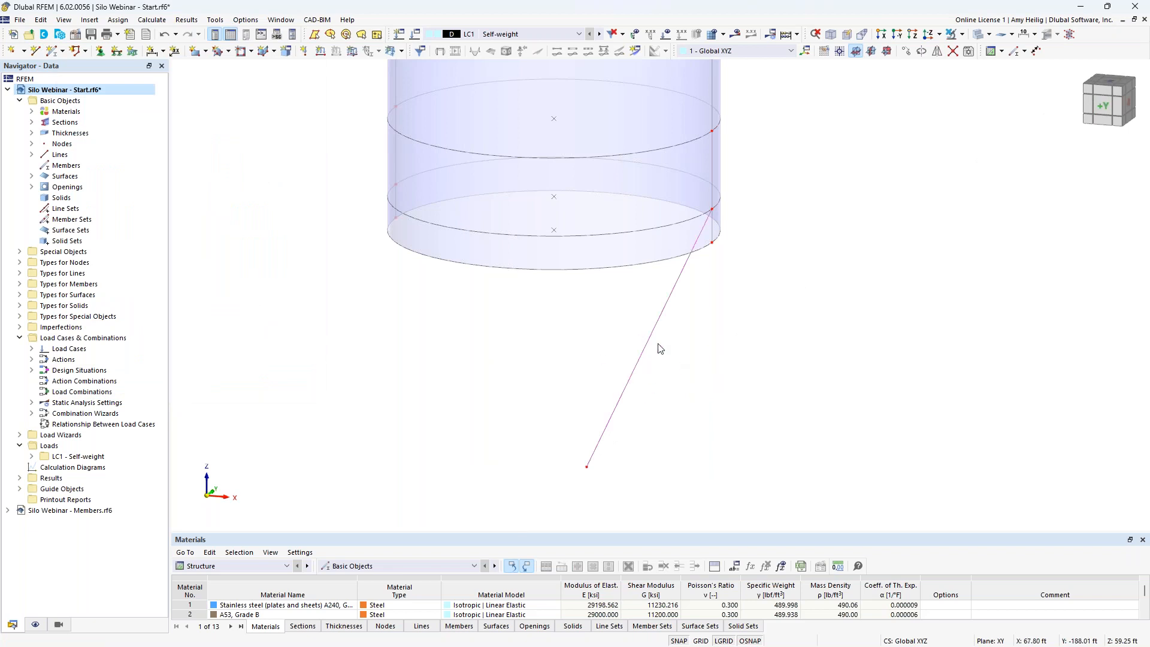
Rotate-copy the sloped line about the global Z axis in 2 steps of 180°, linking lines with surfaces by arcs, to form the conical hopper.
{"action": "left_click", "coordinate": [922, 53]}
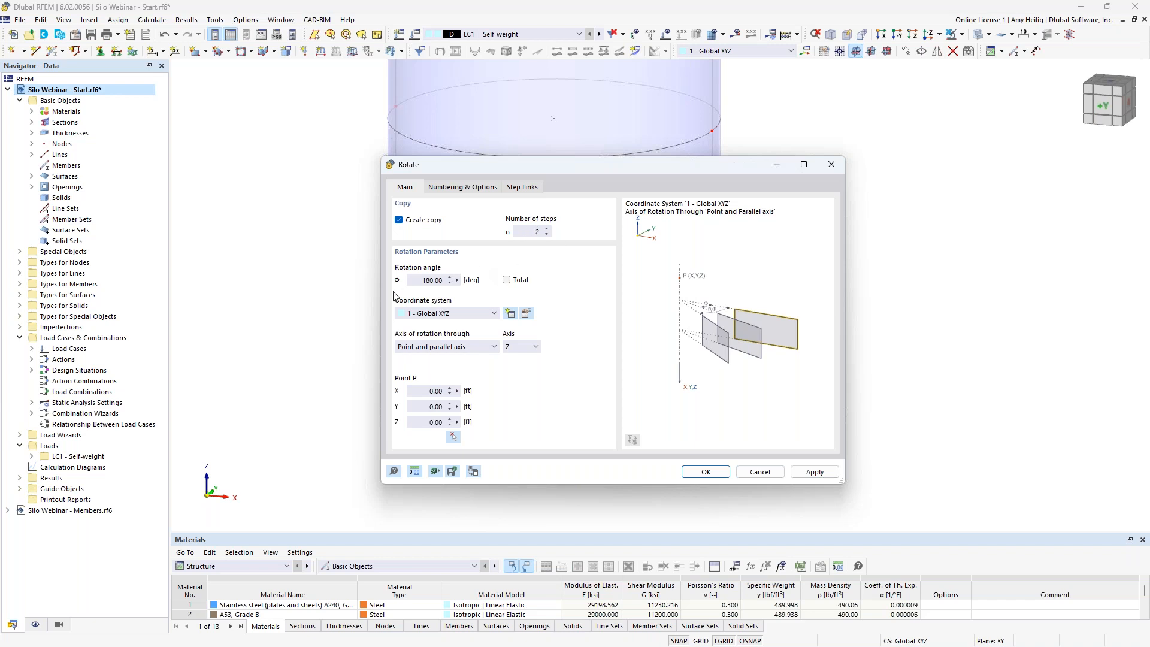
{"action": "left_click", "coordinate": [462, 189]}
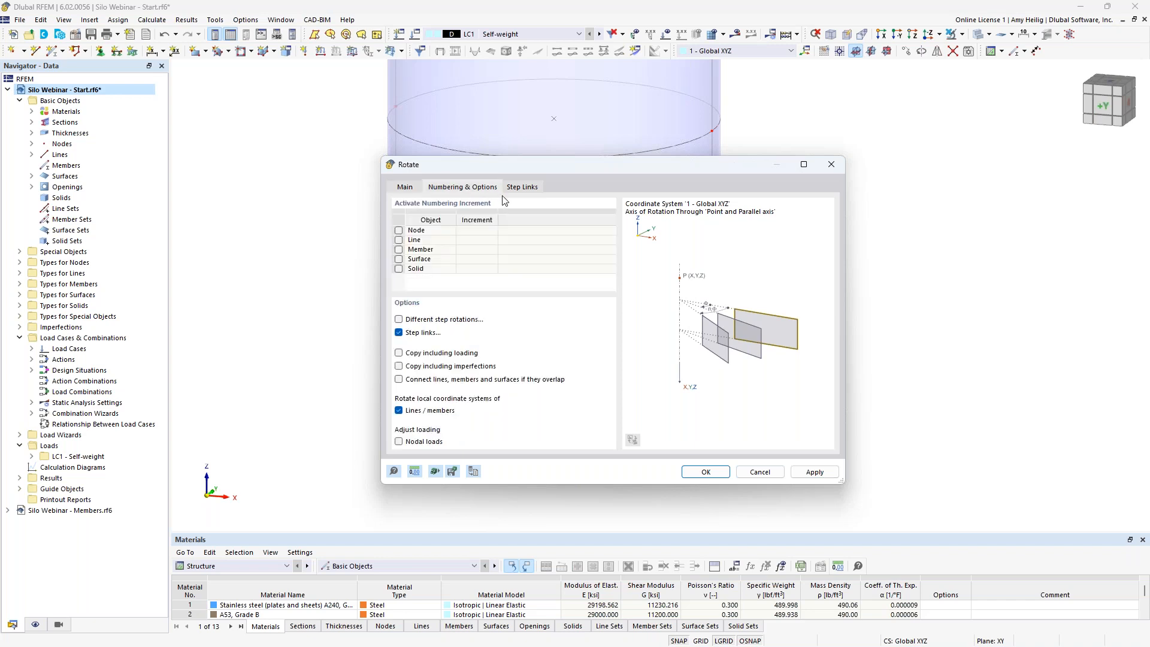
{"action": "left_click", "coordinate": [523, 187]}
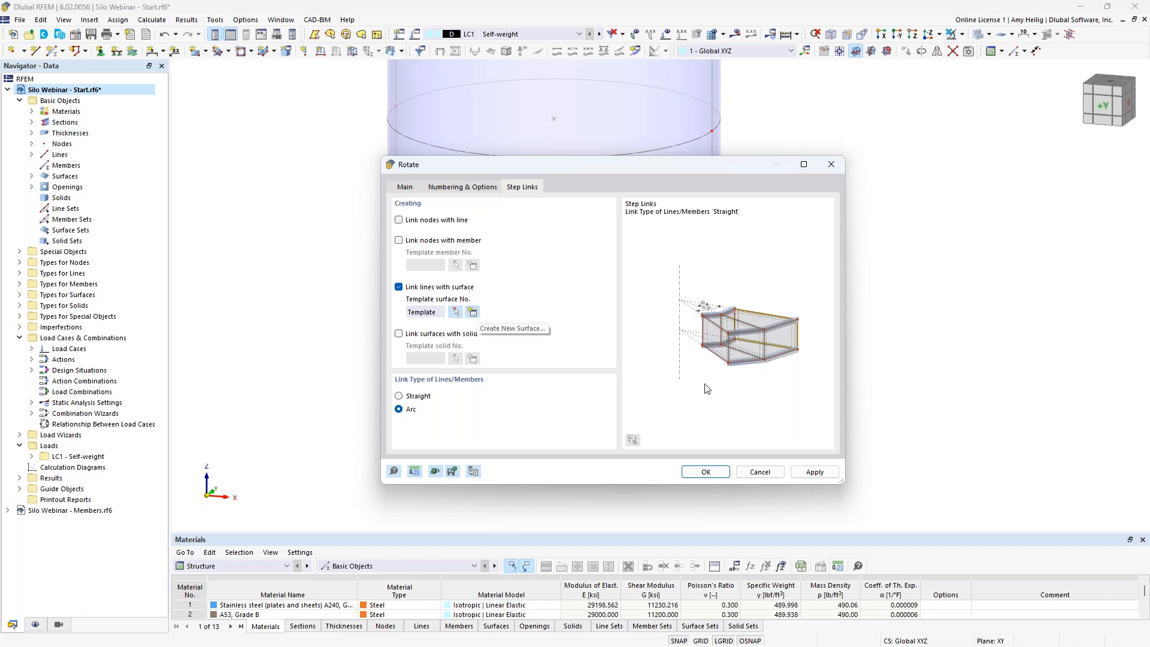
{"action": "left_click", "coordinate": [706, 472]}
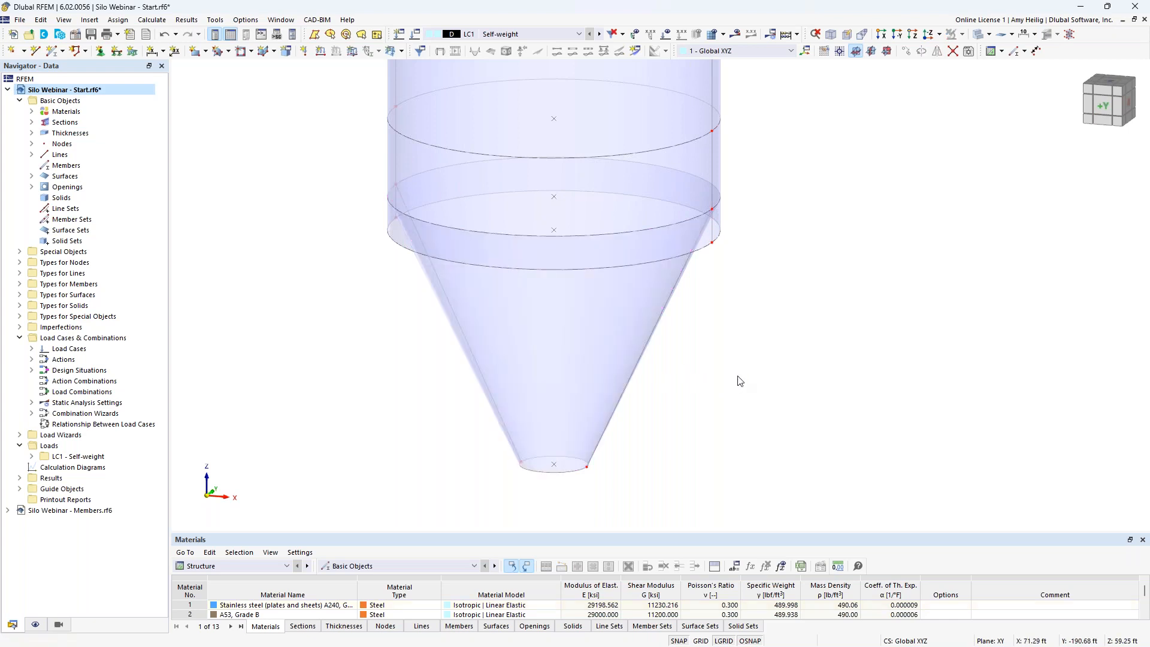
Isolate the silo wall's lower edge circle and the lowest ring's bottom circle with visibility by selected and related objects.
{"action": "middle_click_drag", "start_coordinate": [733, 324], "coordinate": [743, 346]}
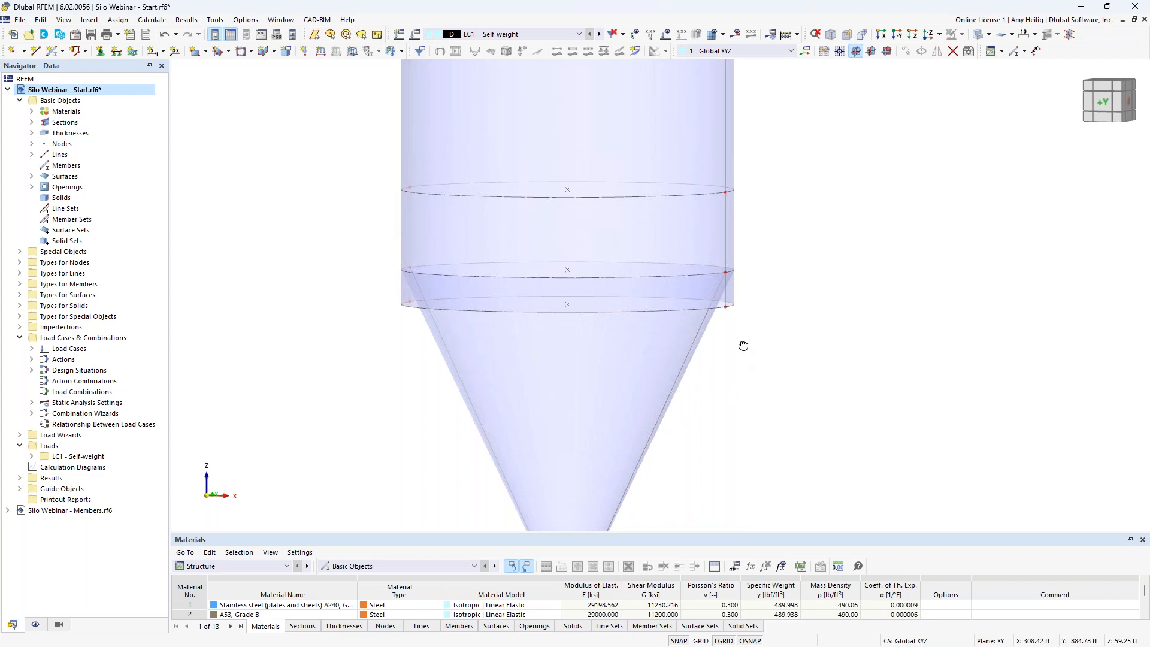
{"action": "middle_click_drag", "start_coordinate": [729, 380], "coordinate": [738, 305]}
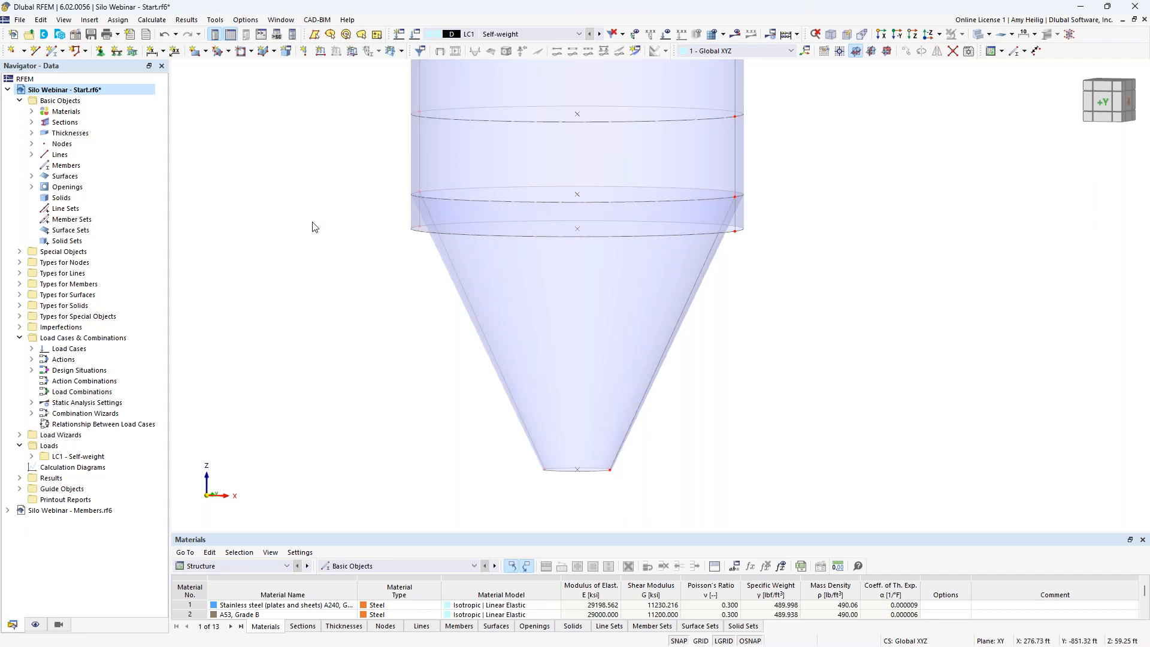
{"action": "middle_click_drag", "start_coordinate": [312, 230], "coordinate": [321, 271]}
{"action": "left_click_drag", "start_coordinate": [392, 136], "coordinate": [779, 187]}
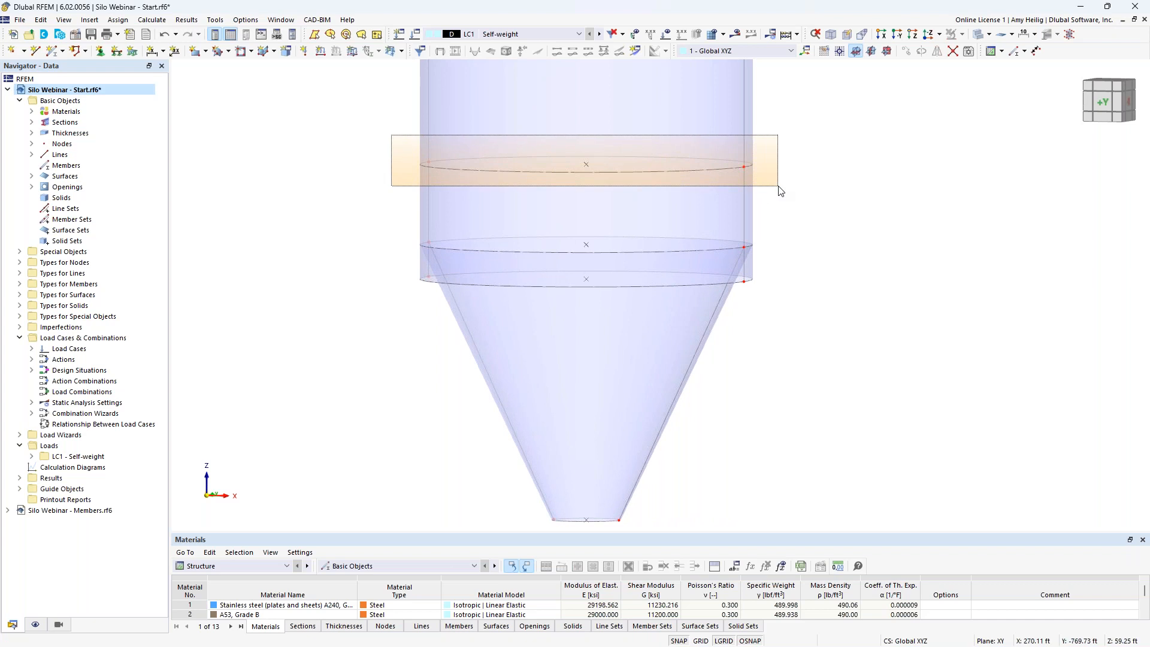
{"action": "left_click_drag", "start_coordinate": [780, 190], "coordinate": [778, 187]}
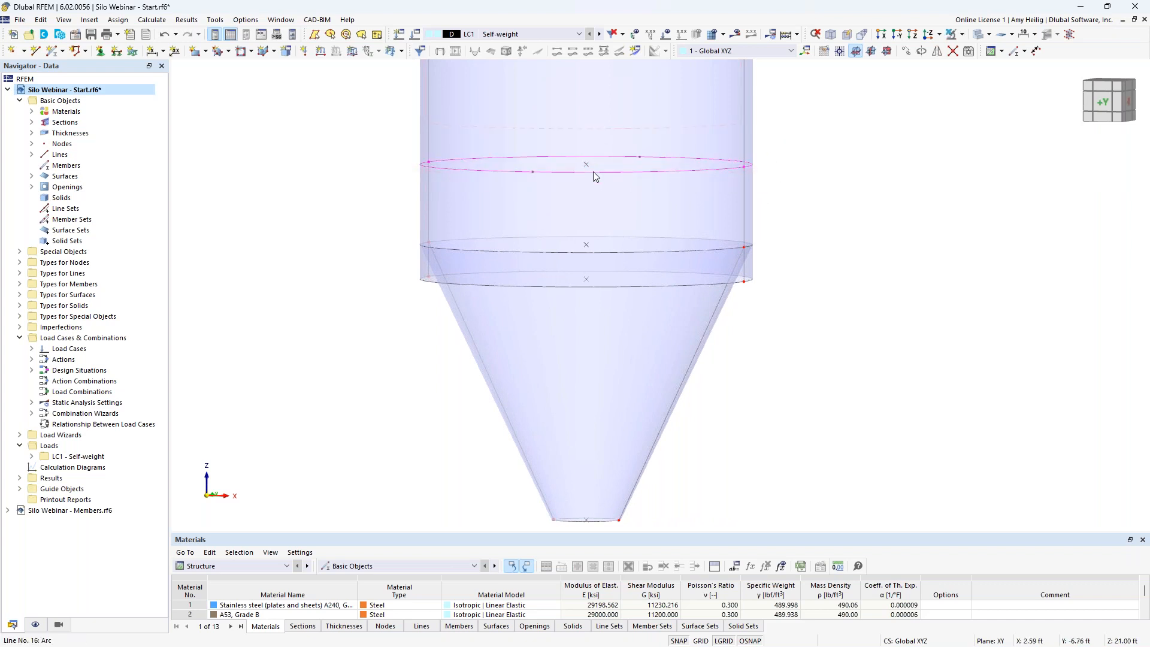
{"action": "left_click_drag", "start_coordinate": [402, 265], "coordinate": [772, 295]}
{"action": "left_click", "coordinate": [962, 34]}
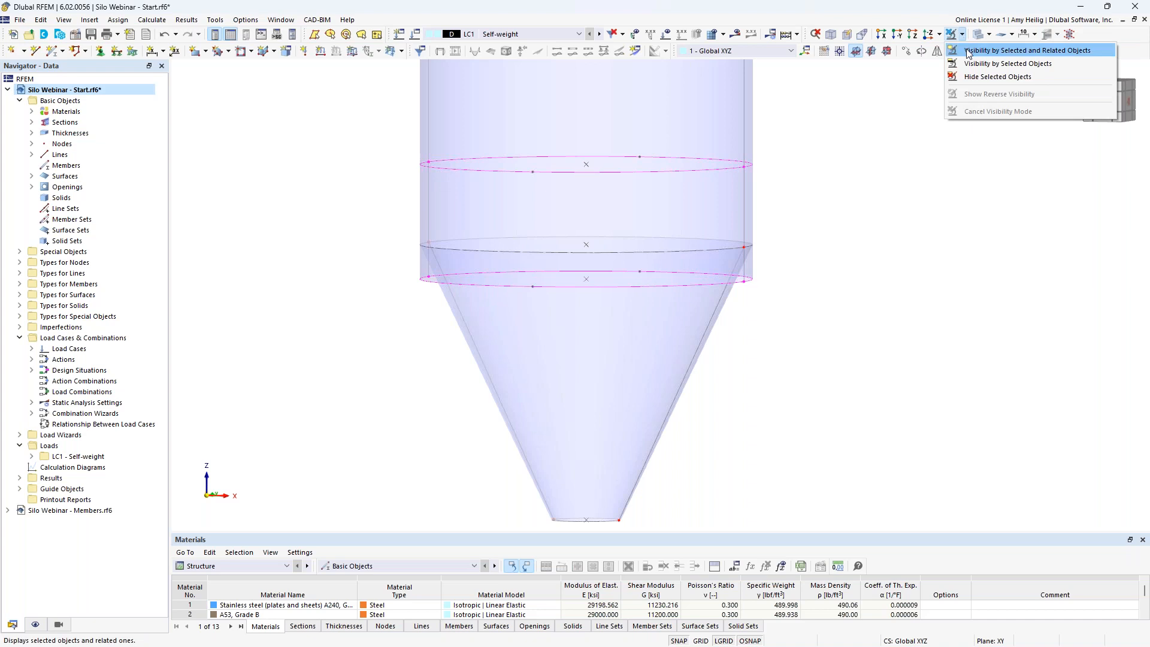
{"action": "left_click", "coordinate": [969, 51]}
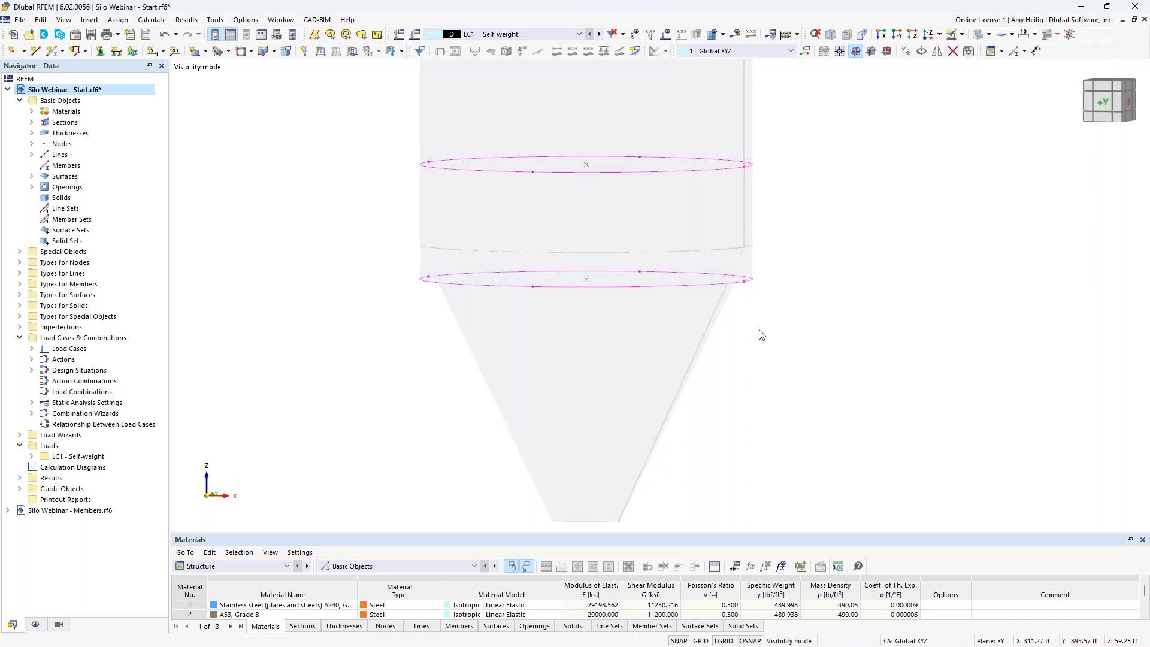
{"action": "left_click", "coordinate": [767, 331]}
{"action": "middle_click_drag", "start_coordinate": [813, 311], "coordinate": [785, 333], "text": "ctrl"}
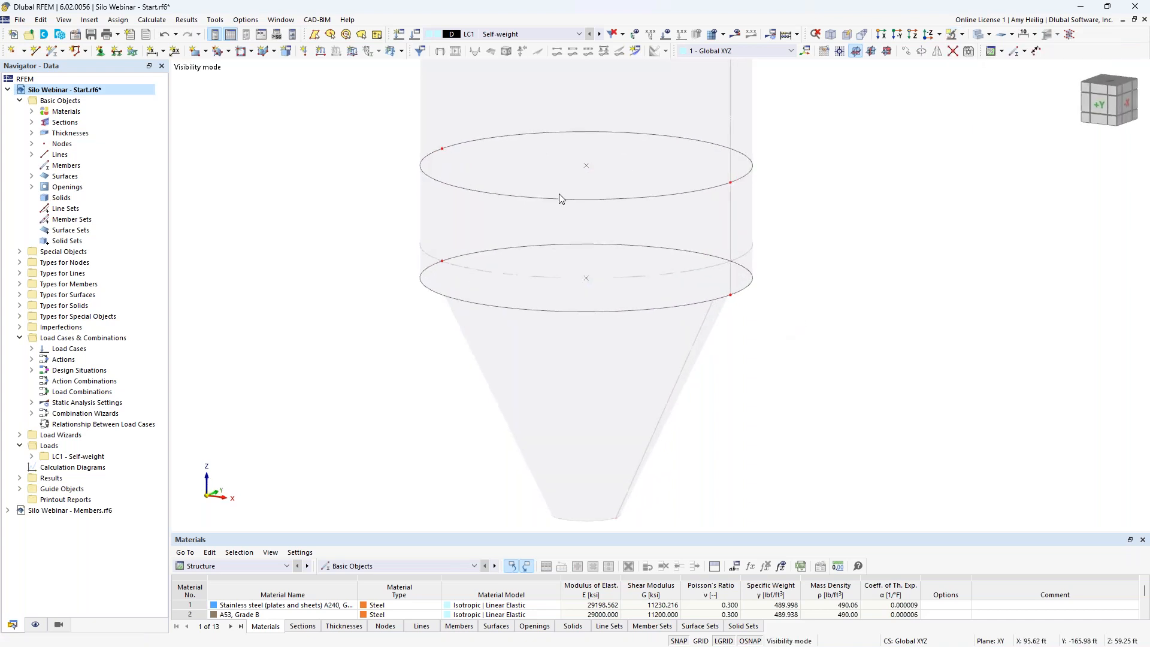
Create parallel lines from both arcs of the upper isolated circle, offset 0.5 ft outward in the -y direction.
{"action": "left_click_drag", "start_coordinate": [389, 105], "coordinate": [783, 213]}
{"action": "right_click", "coordinate": [670, 199]}
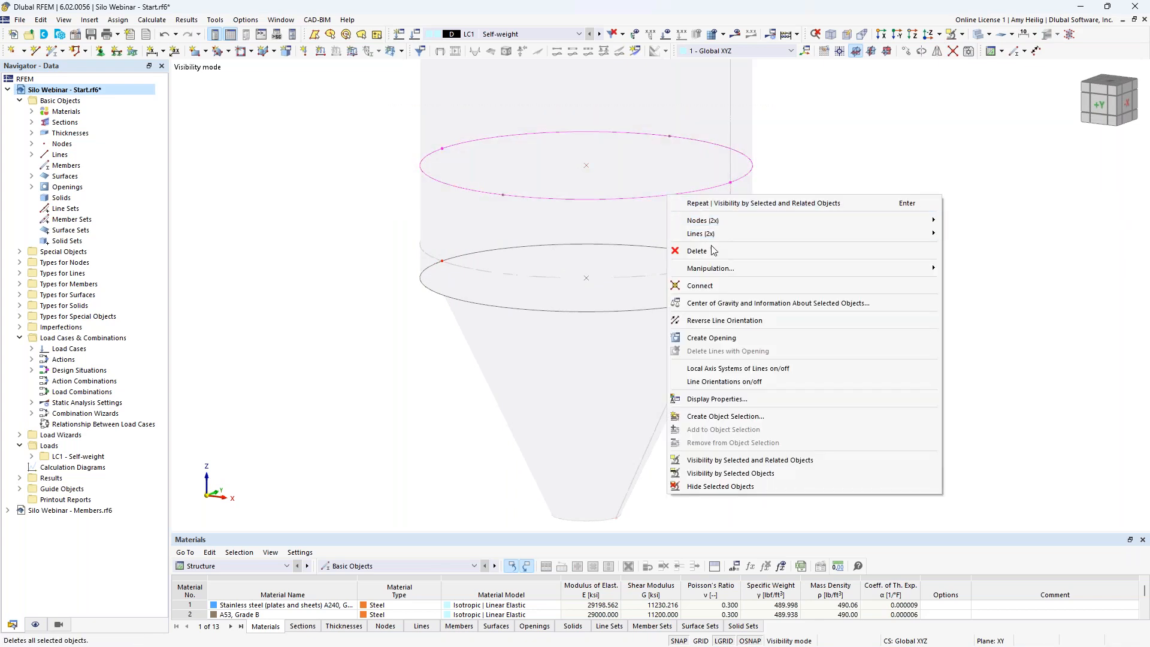
{"action": "mouse_move", "coordinate": [713, 267]}
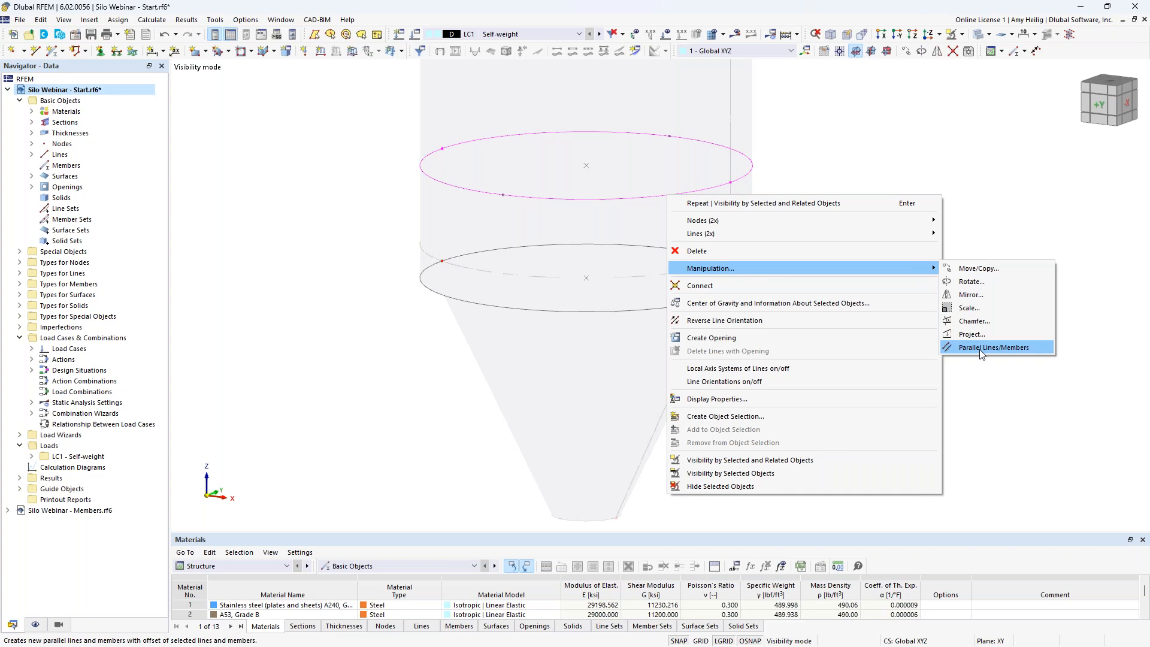
{"action": "left_click", "coordinate": [981, 348]}
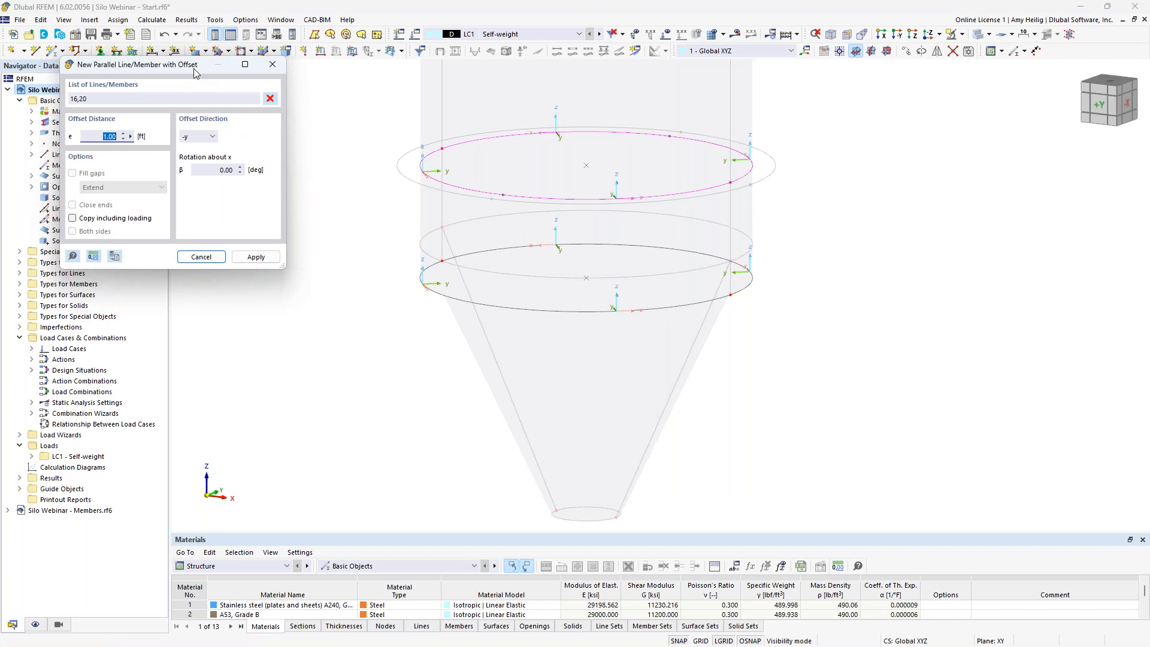
{"action": "left_click_drag", "start_coordinate": [193, 68], "coordinate": [257, 109]}
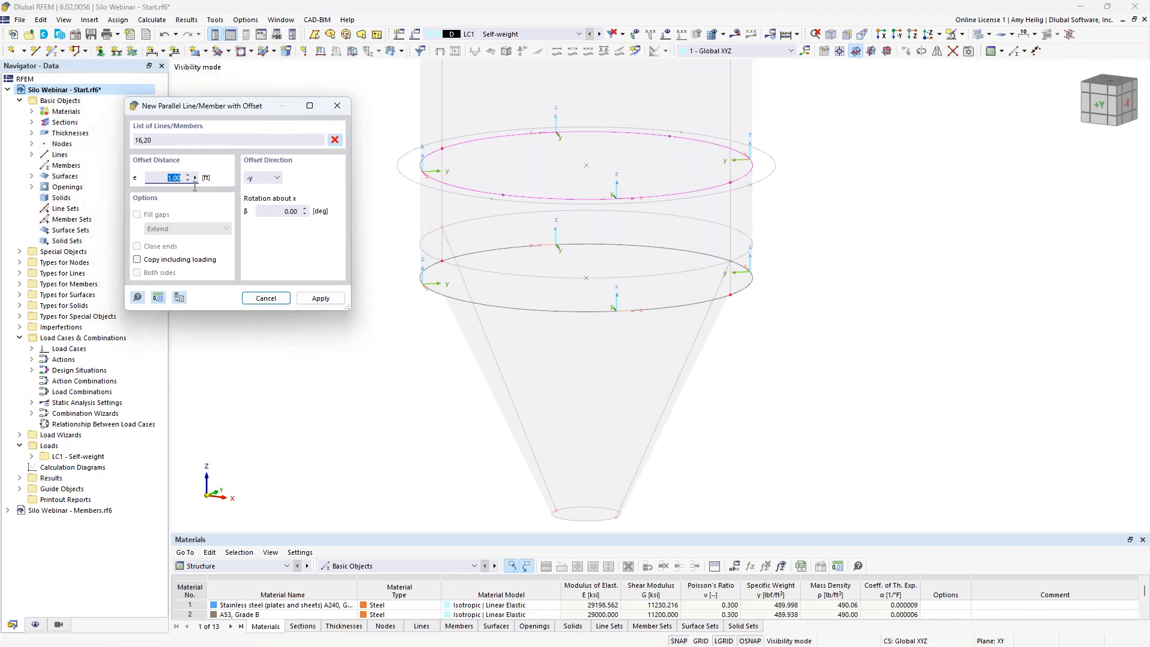
{"action": "type", "text": "0.5"}
{"action": "left_click", "coordinate": [320, 298]}
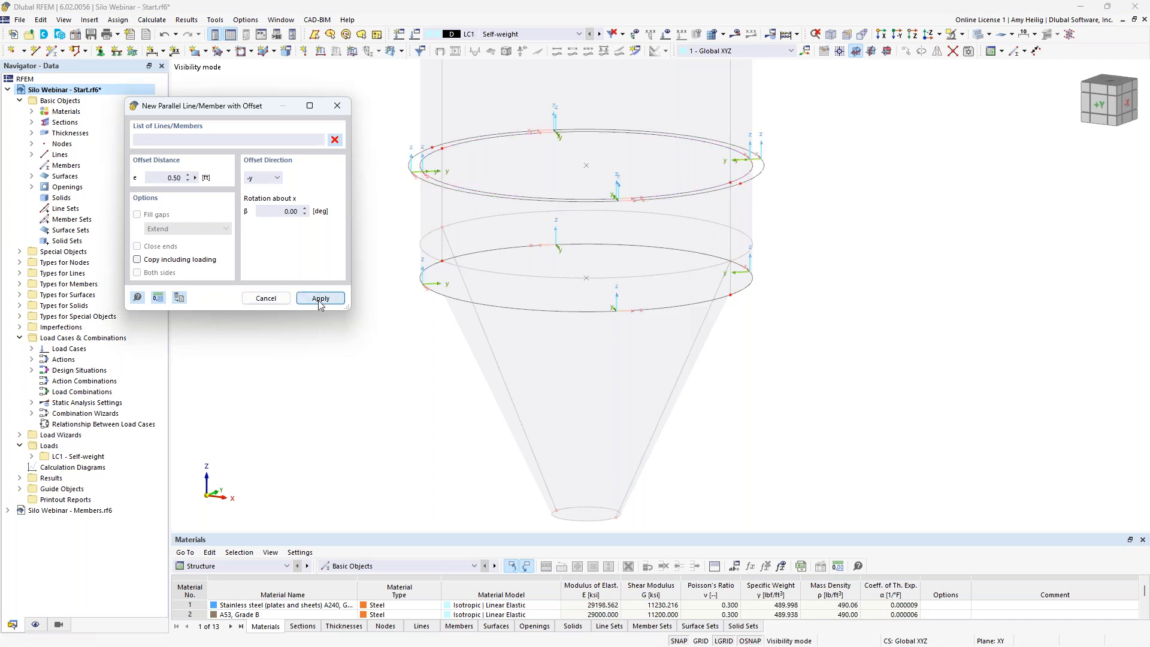
Create parallel lines from both arcs of the lowest circle, offset 0.5 ft outward in the -y direction.
{"action": "left_click", "coordinate": [426, 290]}
{"action": "left_click", "coordinate": [459, 254]}
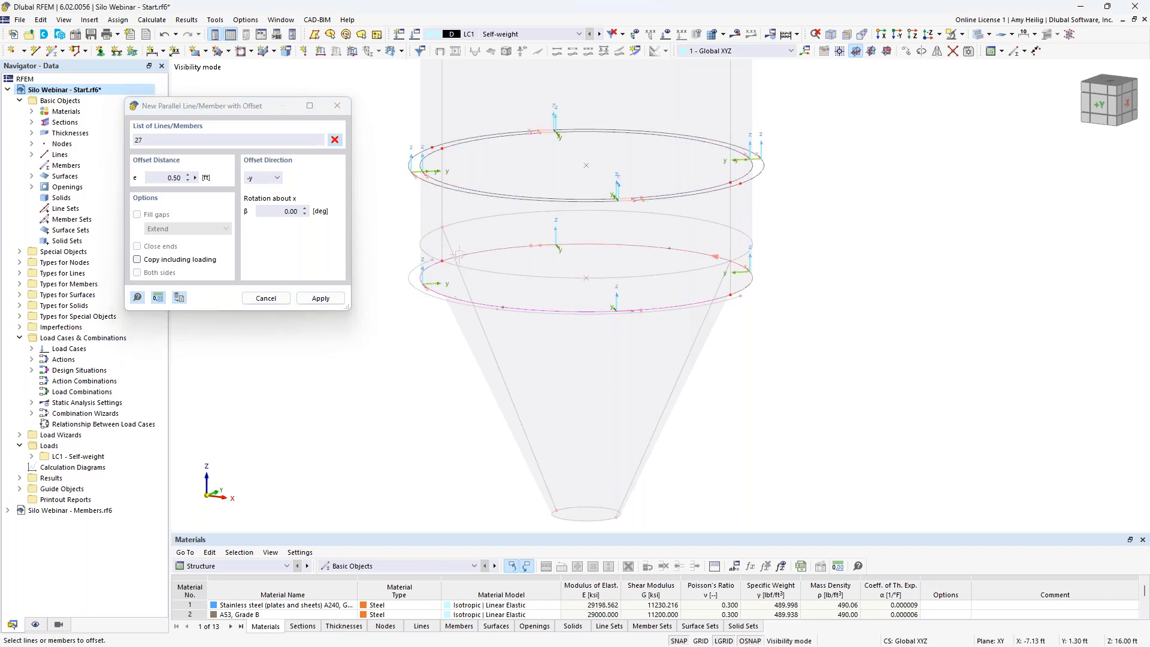
{"action": "left_click", "coordinate": [321, 299]}
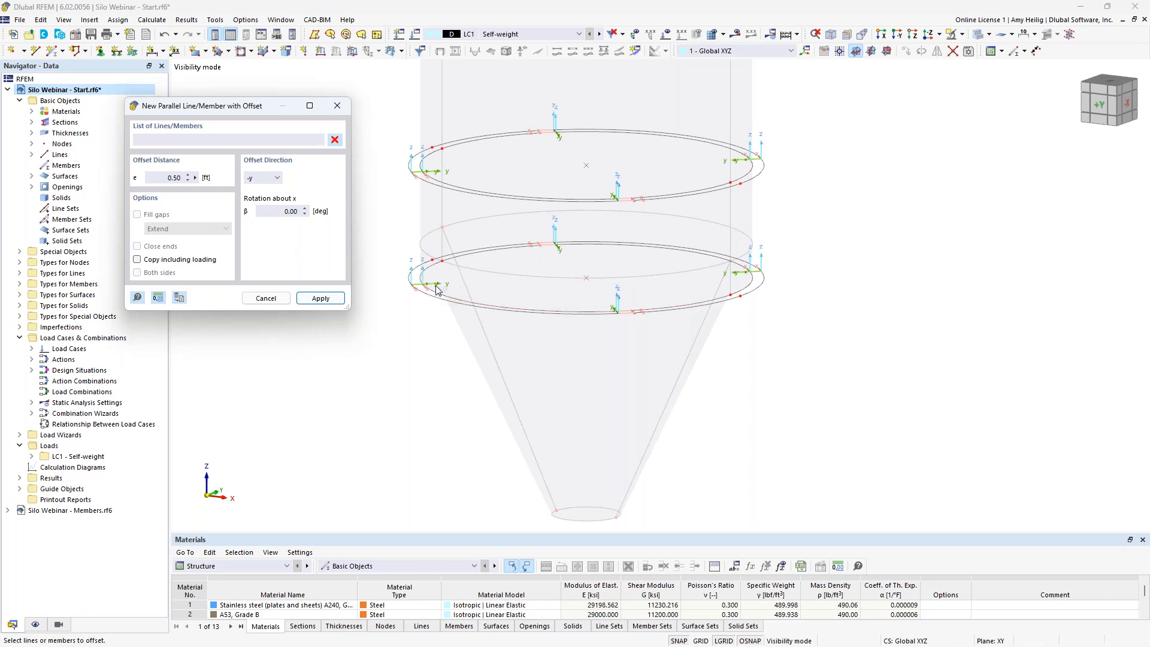
Offset both arcs of the lowest circle 0.5 ft inward in the +y direction and end the parallel line command.
{"action": "left_click", "coordinate": [276, 178]}
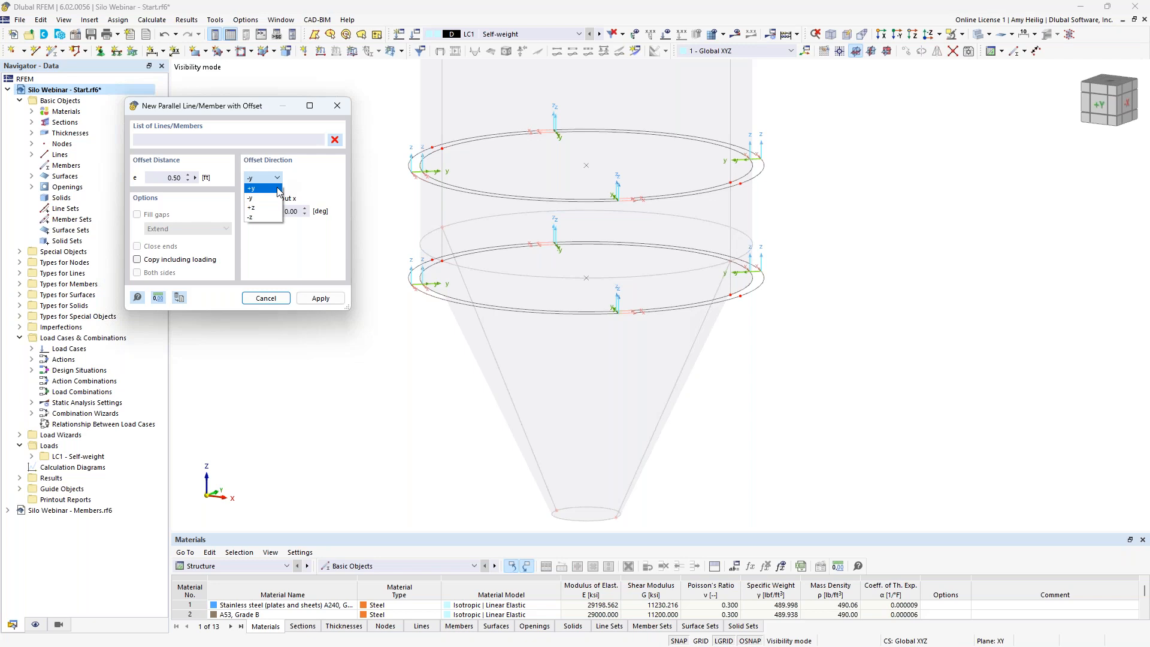
{"action": "left_click", "coordinate": [277, 188]}
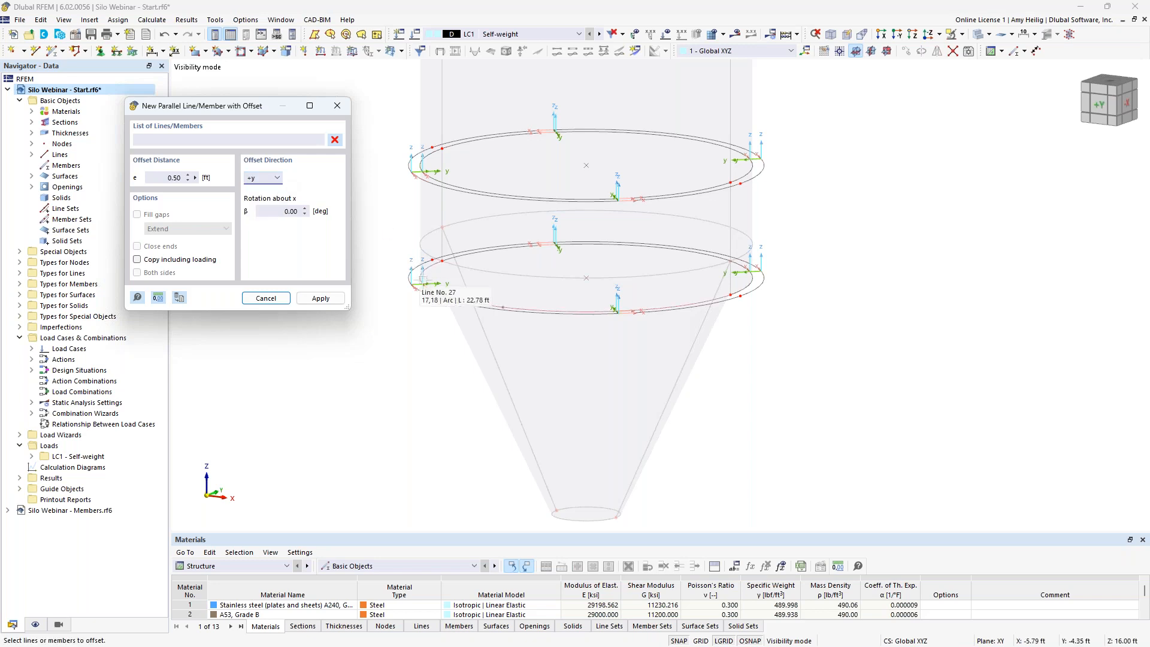
{"action": "left_click", "coordinate": [422, 279]}
{"action": "left_click", "coordinate": [584, 243]}
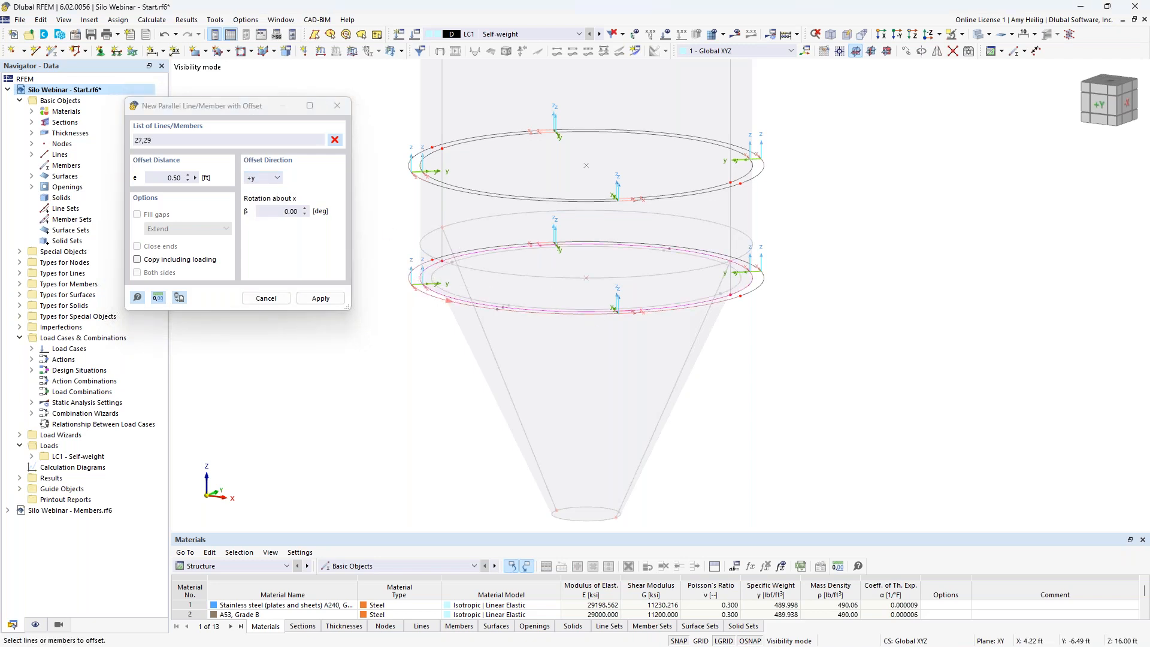
{"action": "left_click", "coordinate": [343, 302]}
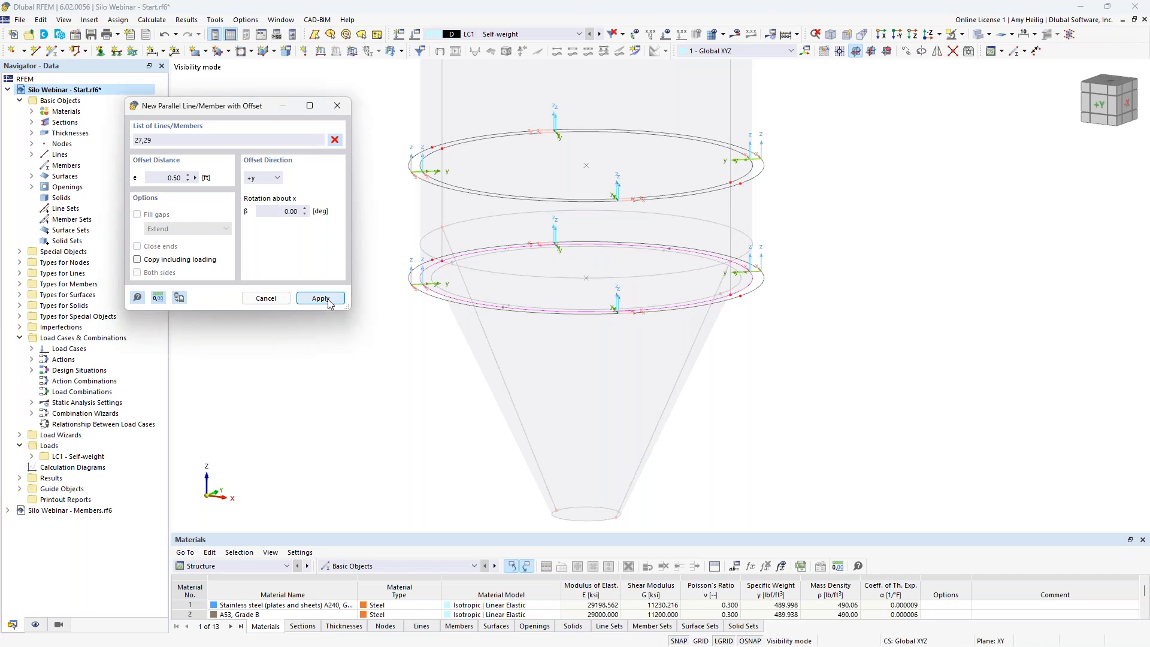
{"action": "key", "text": "Escape"}
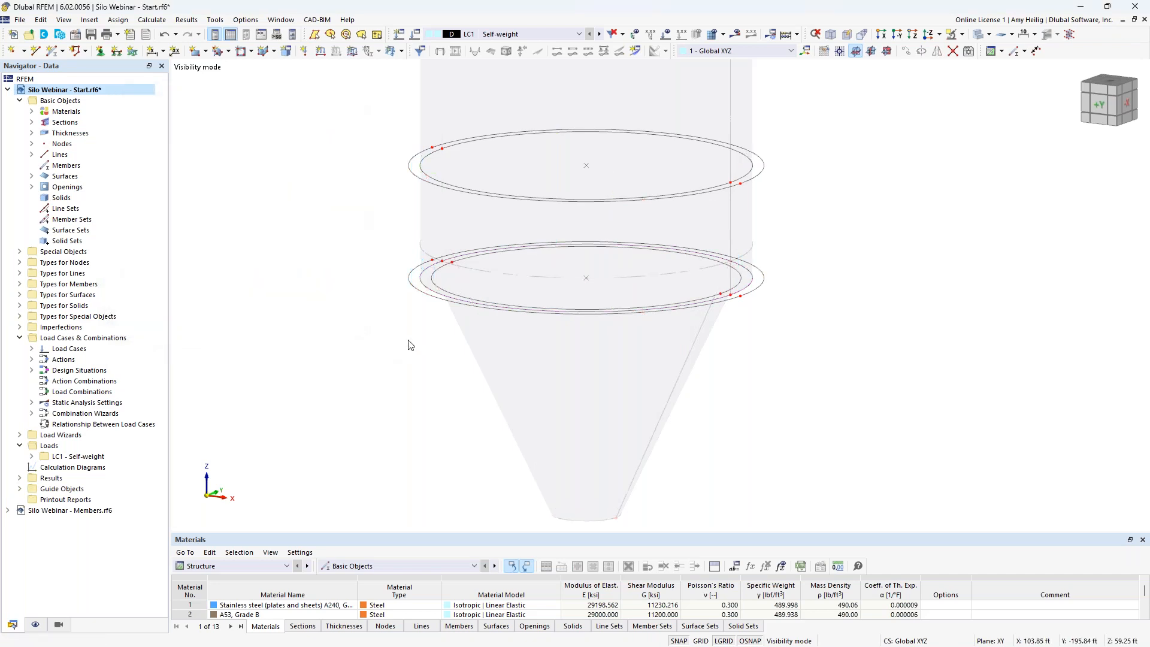
{"action": "middle_click_drag", "start_coordinate": [410, 320], "coordinate": [385, 359]}
{"action": "scroll", "coordinate": [389, 335], "scroll_direction": "up", "scroll_amount": 1}
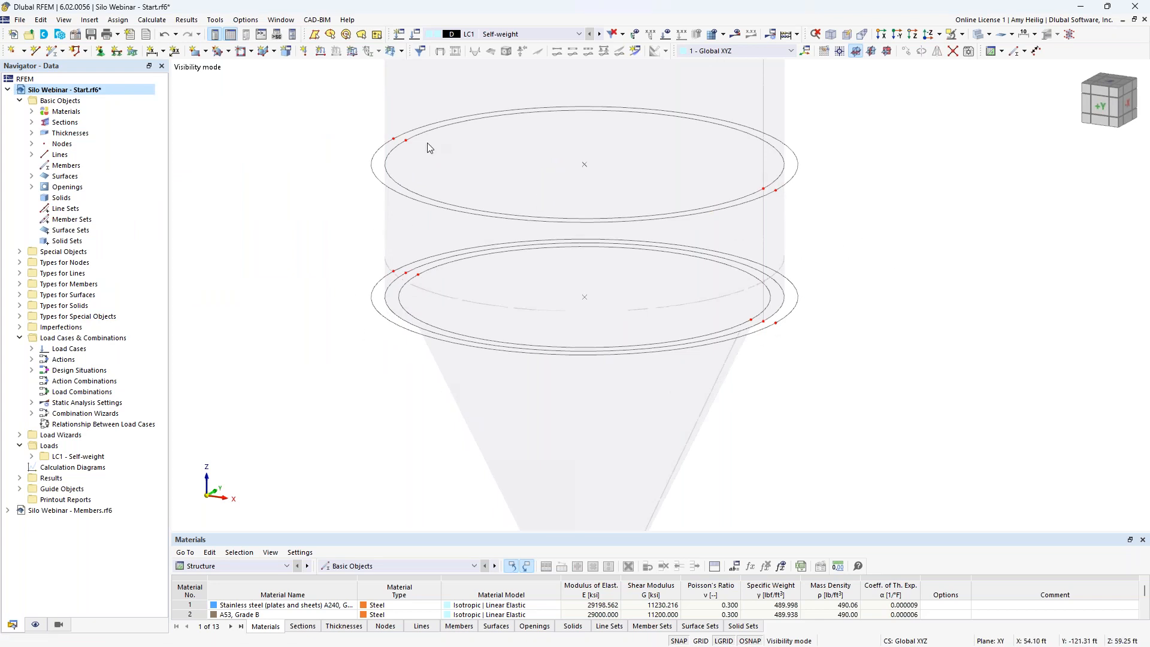
{"action": "scroll", "coordinate": [426, 143], "scroll_direction": "up", "scroll_amount": 2}
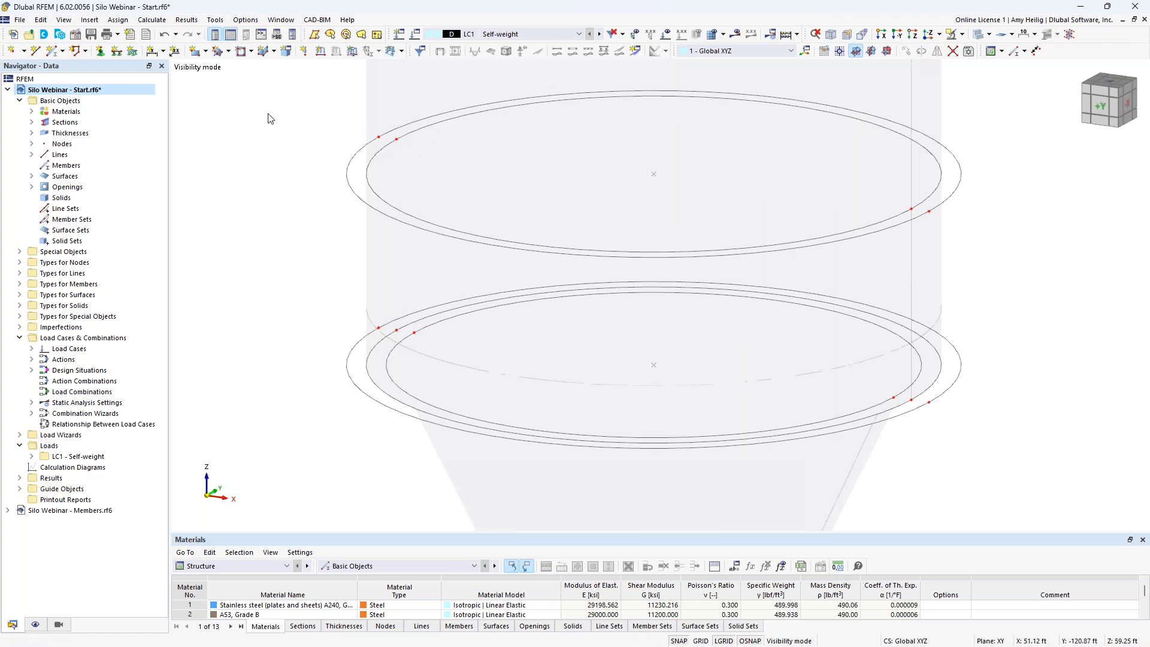
Draw two single lines joining the inner and outer circle nodes on both sides of the upper ring.
{"action": "left_click", "coordinate": [34, 52]}
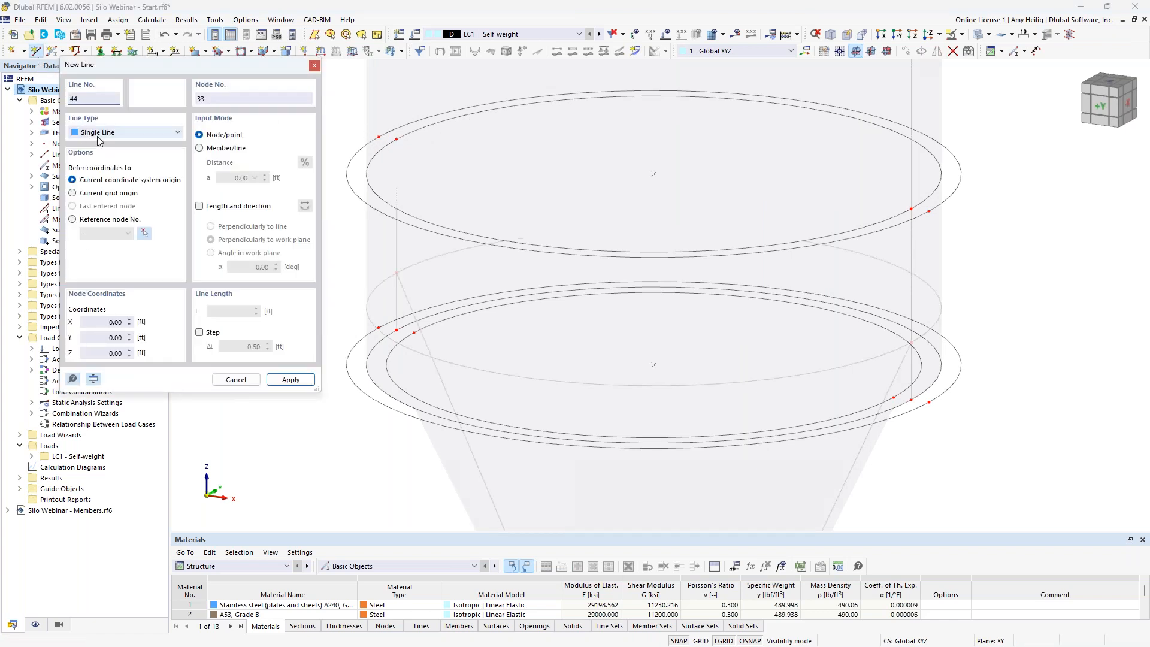
{"action": "left_click", "coordinate": [379, 136]}
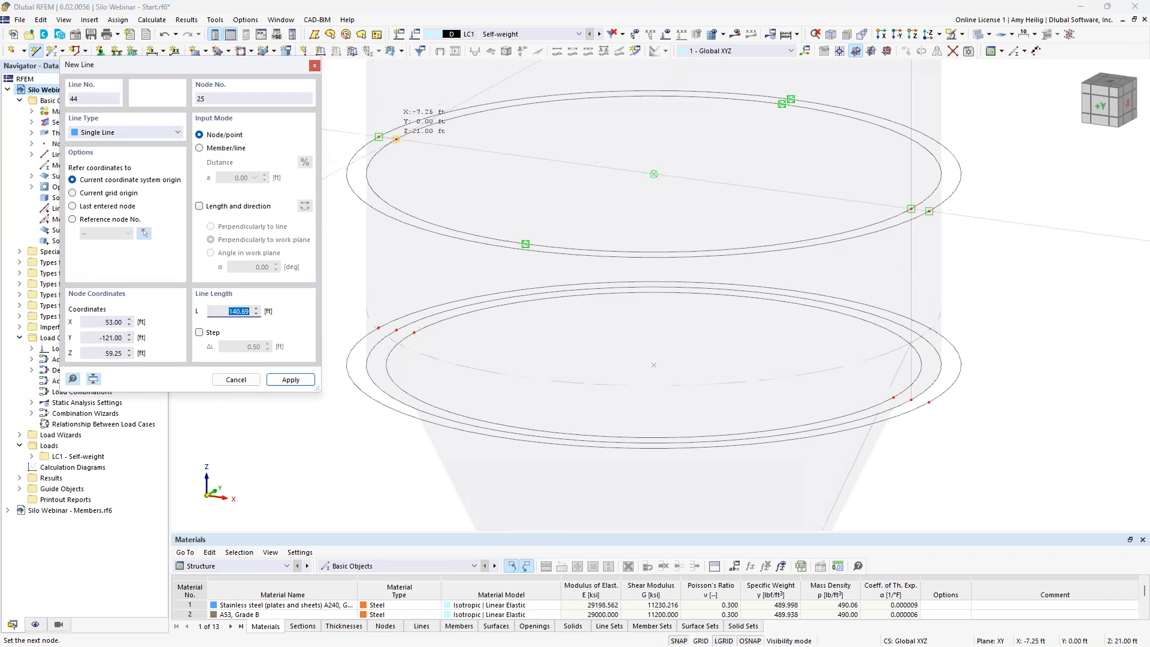
{"action": "left_click", "coordinate": [396, 139]}
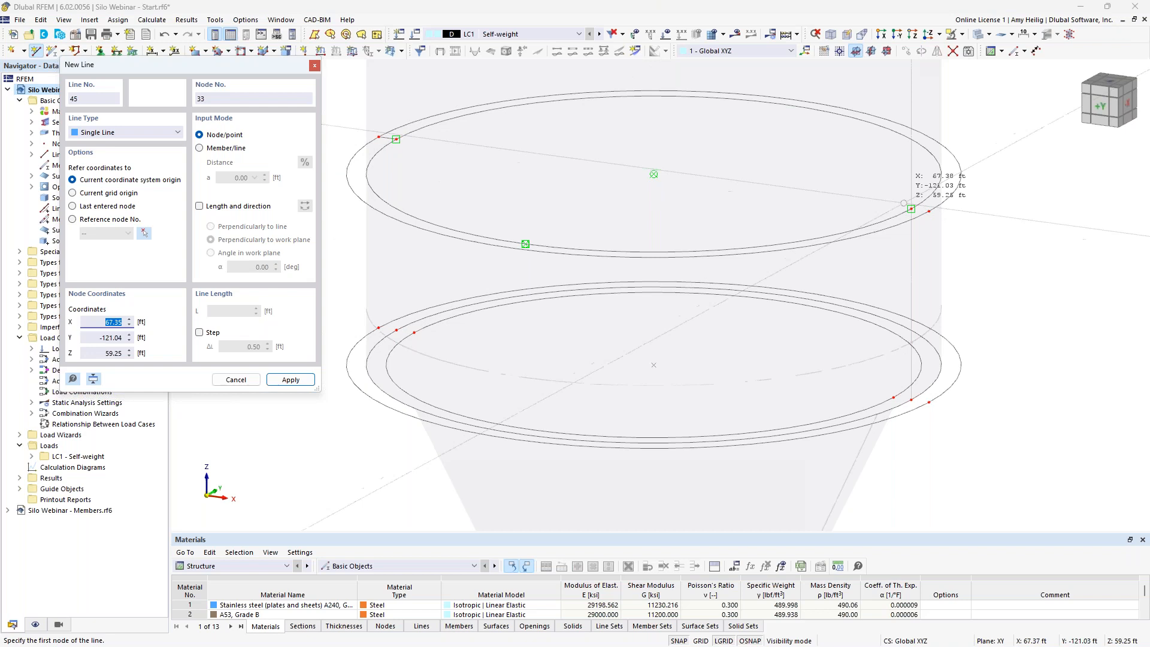
{"action": "left_click", "coordinate": [926, 211]}
{"action": "left_click", "coordinate": [929, 212]}
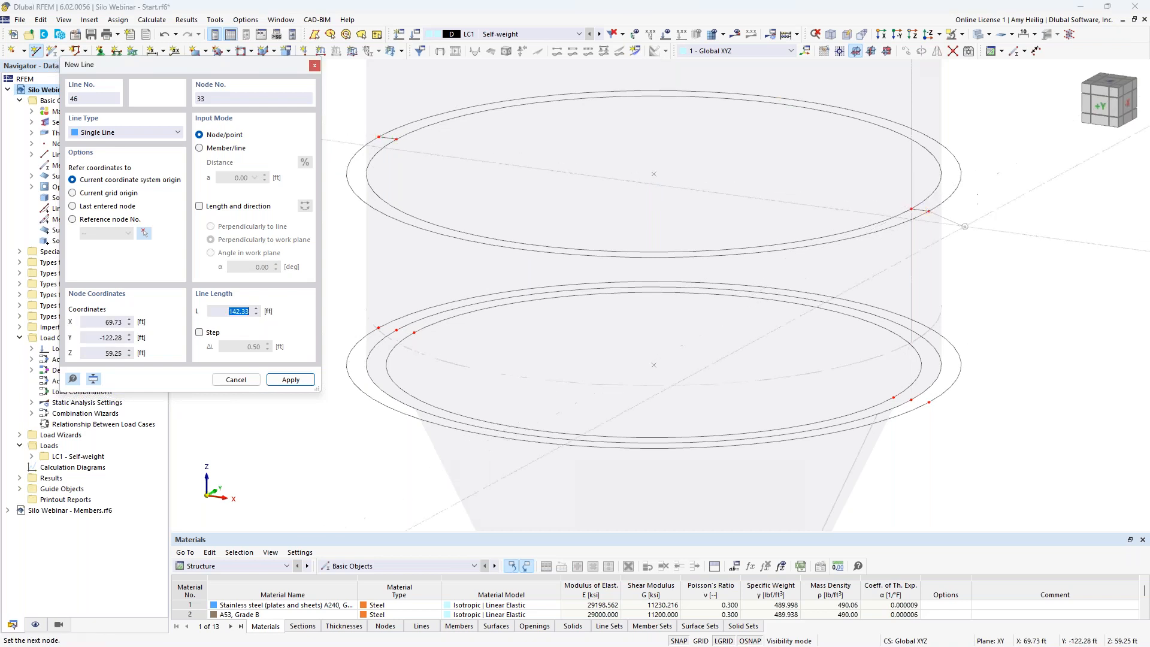
Connect the nodes of the three lowest circles with single lines on both sides and end the line command.
{"action": "left_click", "coordinate": [414, 332]}
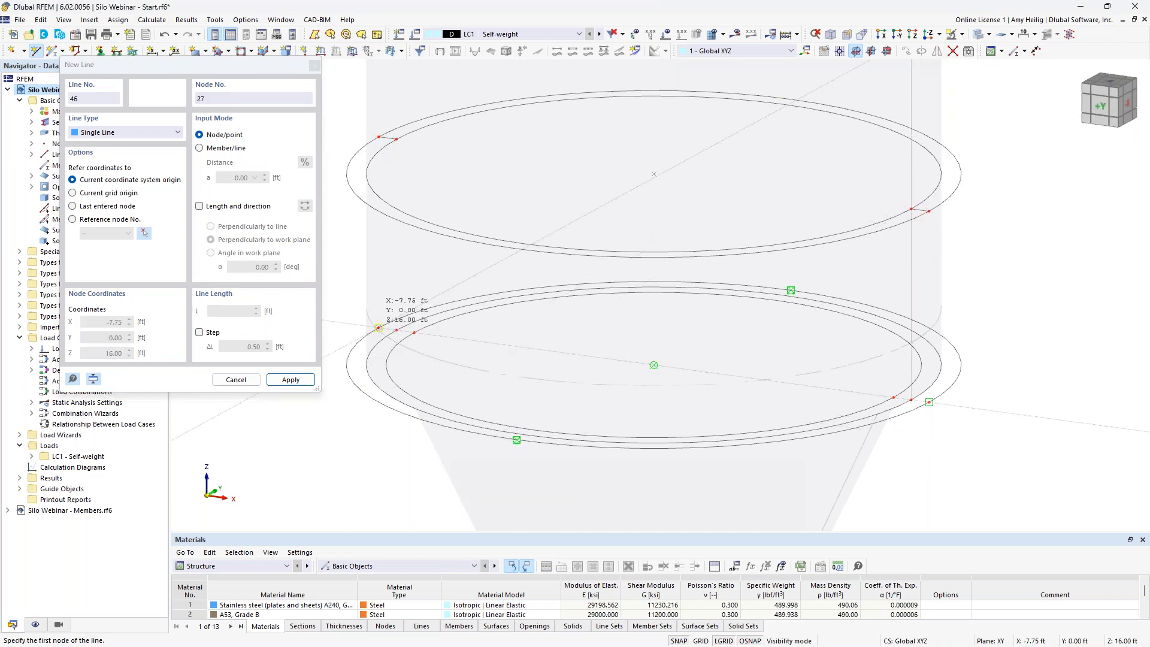
{"action": "left_click", "coordinate": [414, 333]}
{"action": "right_click", "coordinate": [486, 340]}
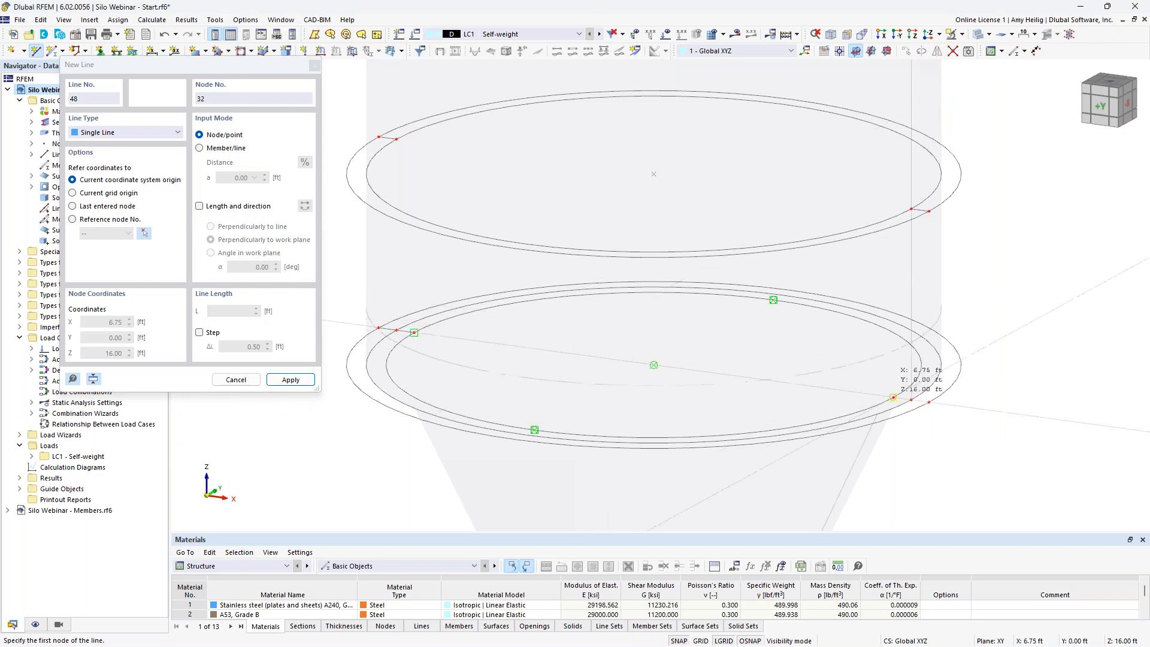
{"action": "left_click", "coordinate": [930, 402]}
{"action": "left_click", "coordinate": [929, 402]}
{"action": "right_click", "coordinate": [1015, 374]}
{"action": "key", "text": "Escape"}
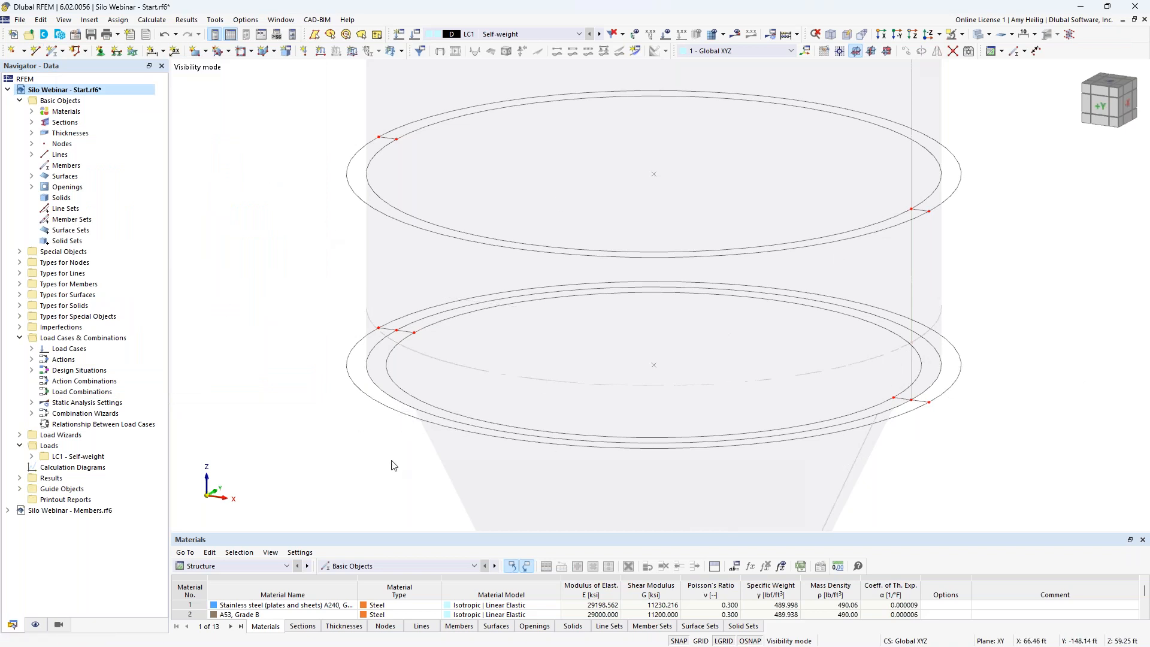
Set up a new surface by boundary selection with uniform thickness no. 2 (0.500 in) and material 3 - A36 (HR Structural Shapes and Bars).
{"action": "scroll", "coordinate": [368, 429], "scroll_direction": "down", "scroll_amount": 3}
{"action": "middle_click_drag", "start_coordinate": [335, 427], "coordinate": [393, 432]}
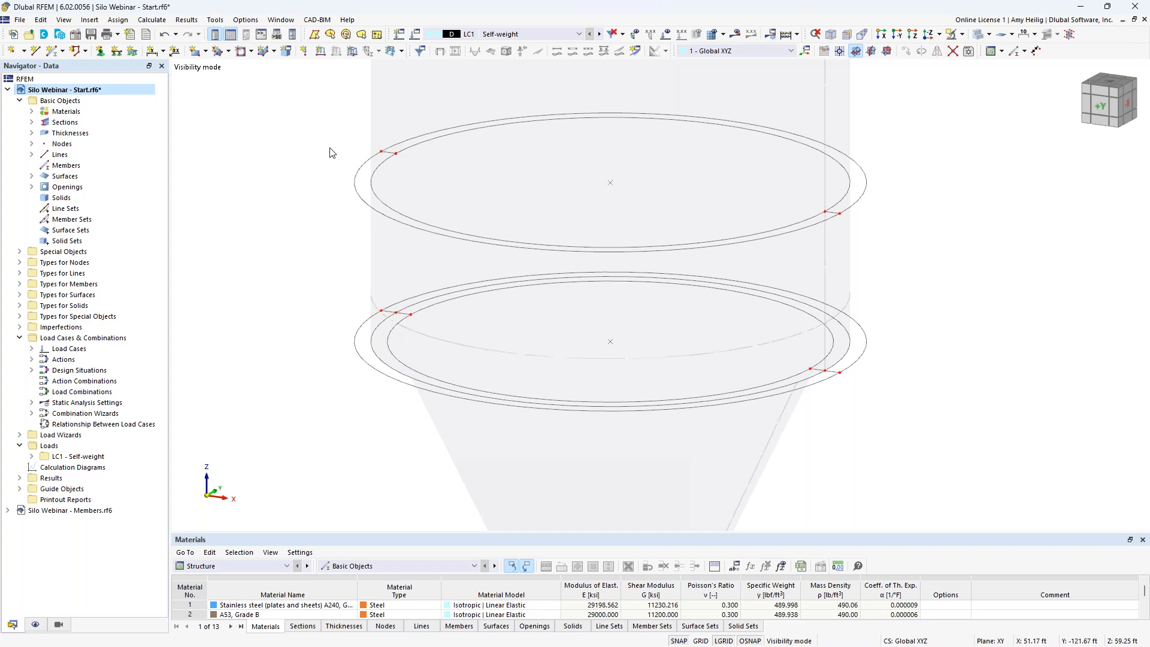
{"action": "left_click", "coordinate": [228, 51]}
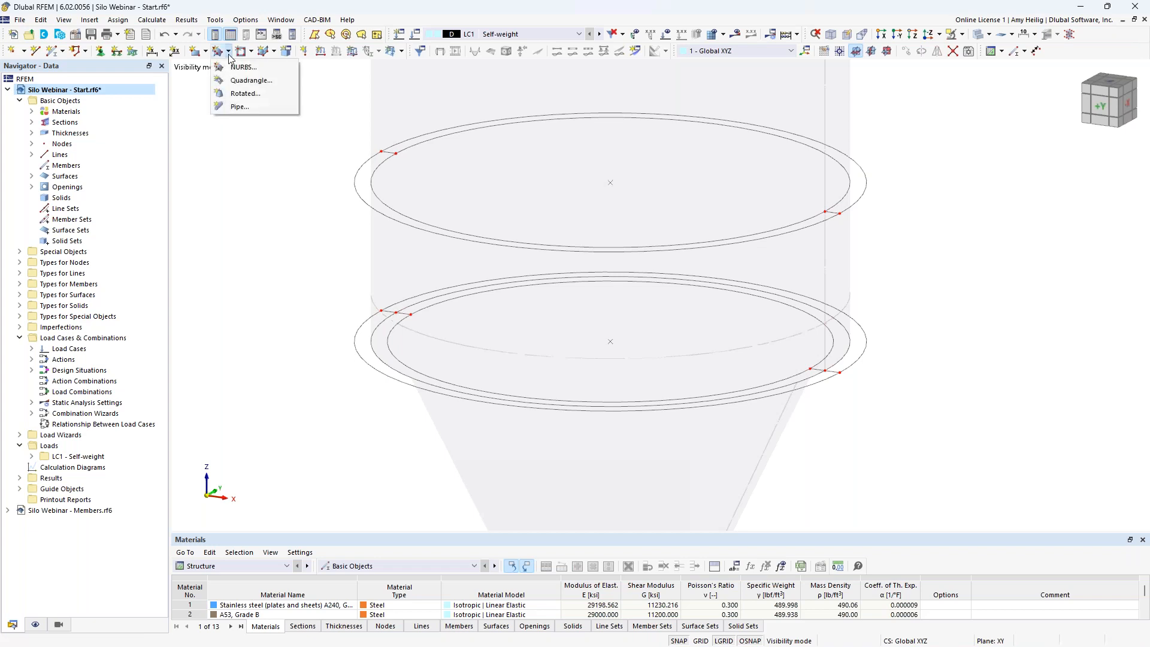
{"action": "left_click", "coordinate": [205, 53]}
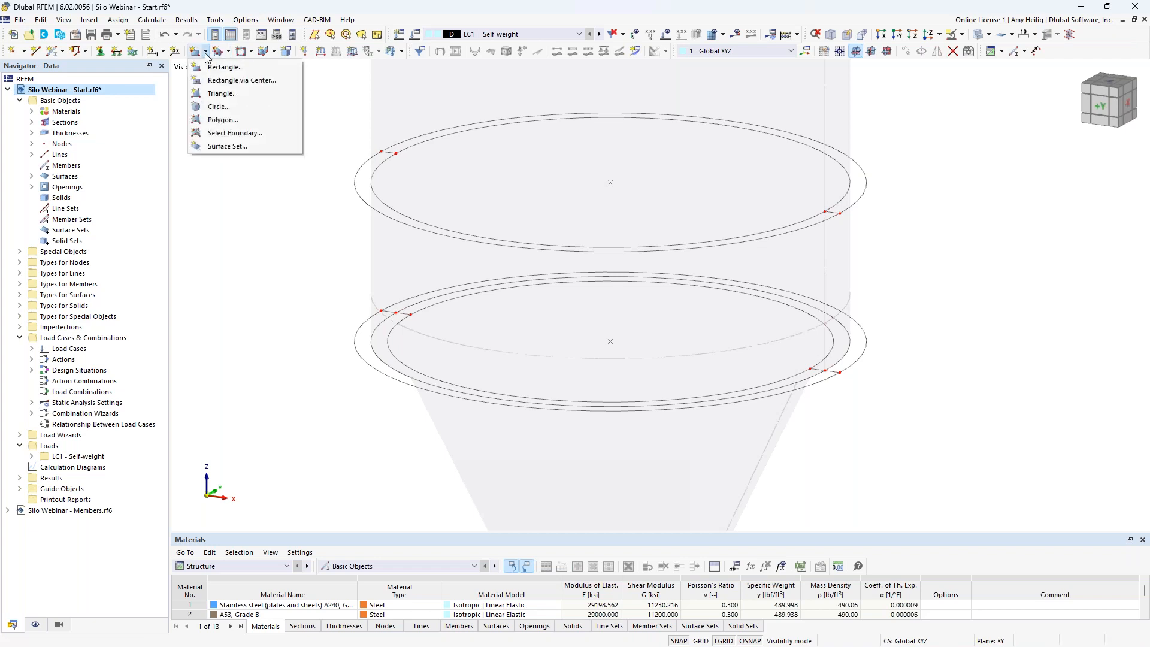
{"action": "left_click", "coordinate": [221, 134]}
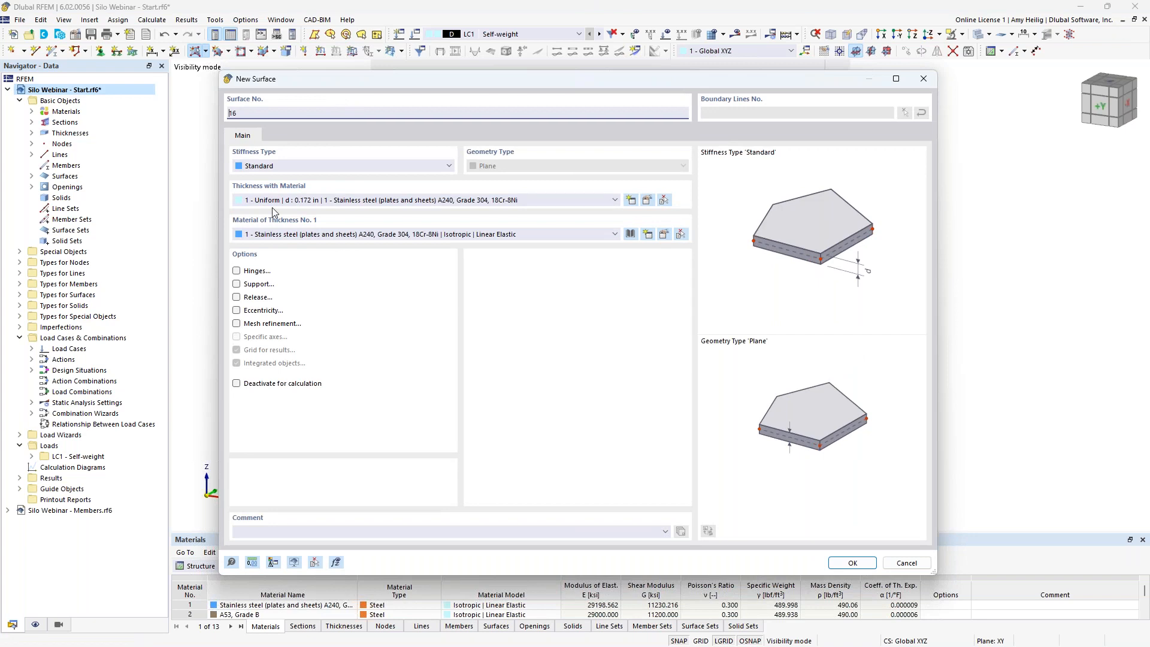
{"action": "left_click", "coordinate": [317, 204]}
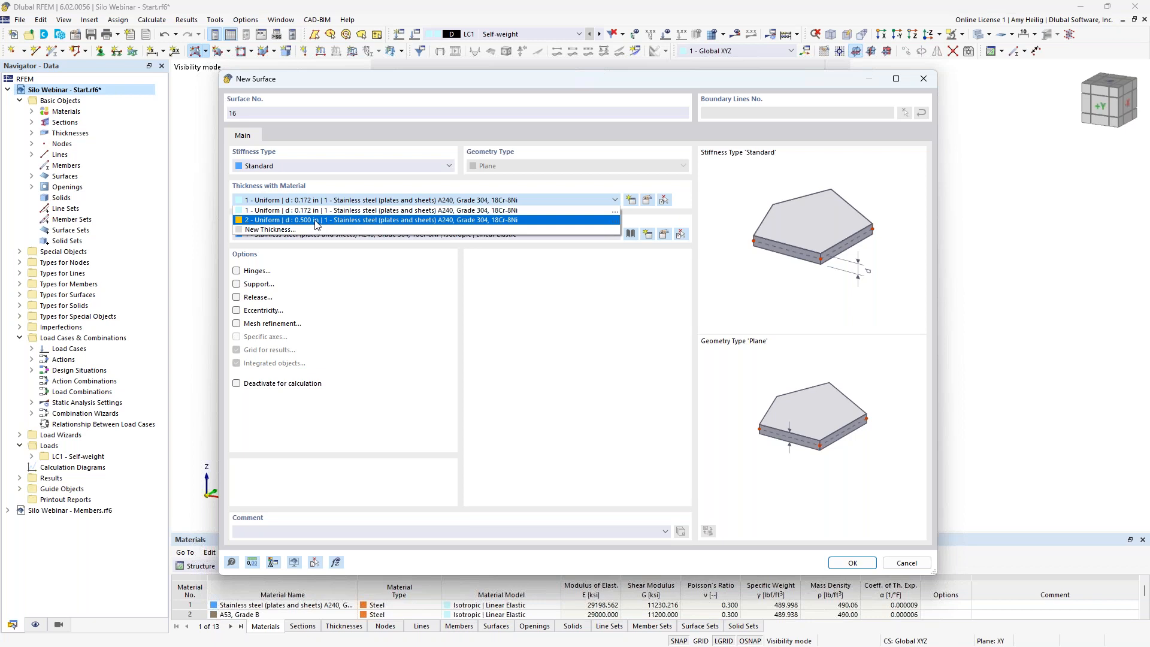
{"action": "left_click", "coordinate": [317, 220]}
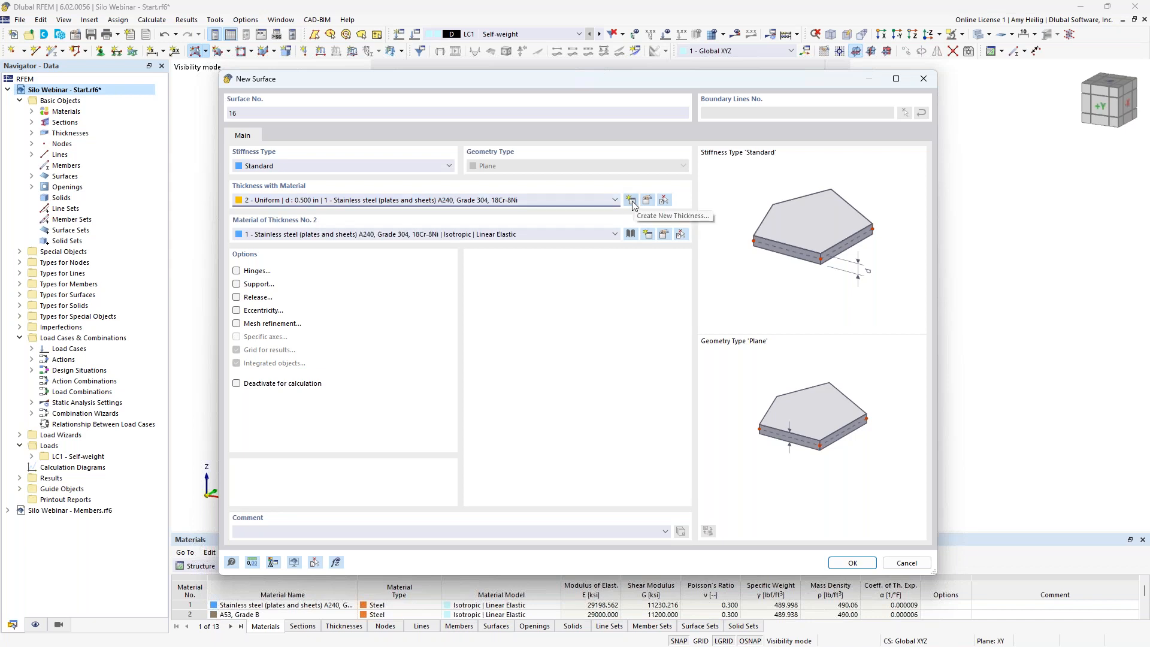
{"action": "left_click", "coordinate": [319, 236]}
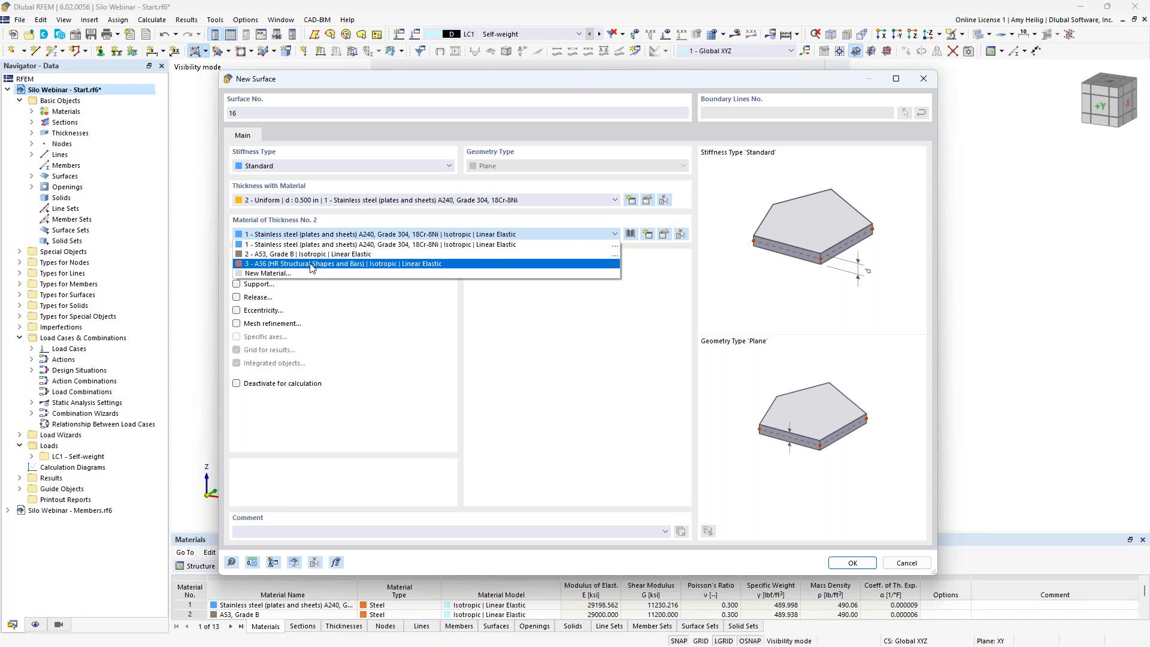
{"action": "left_click", "coordinate": [312, 264]}
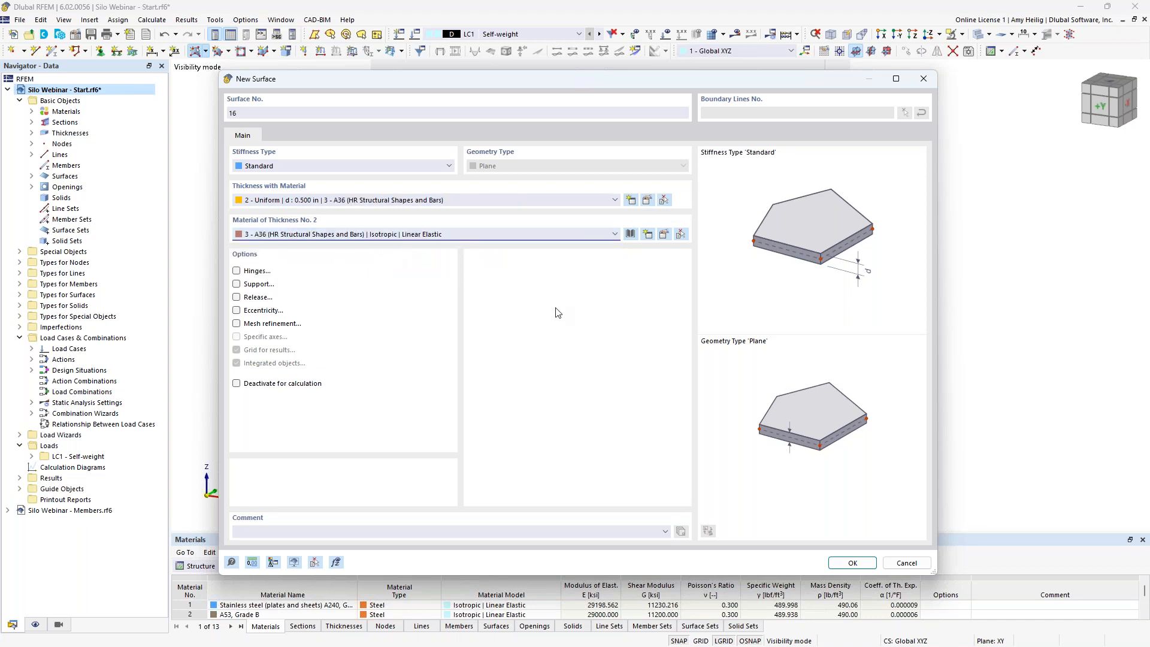
{"action": "left_click", "coordinate": [851, 563]}
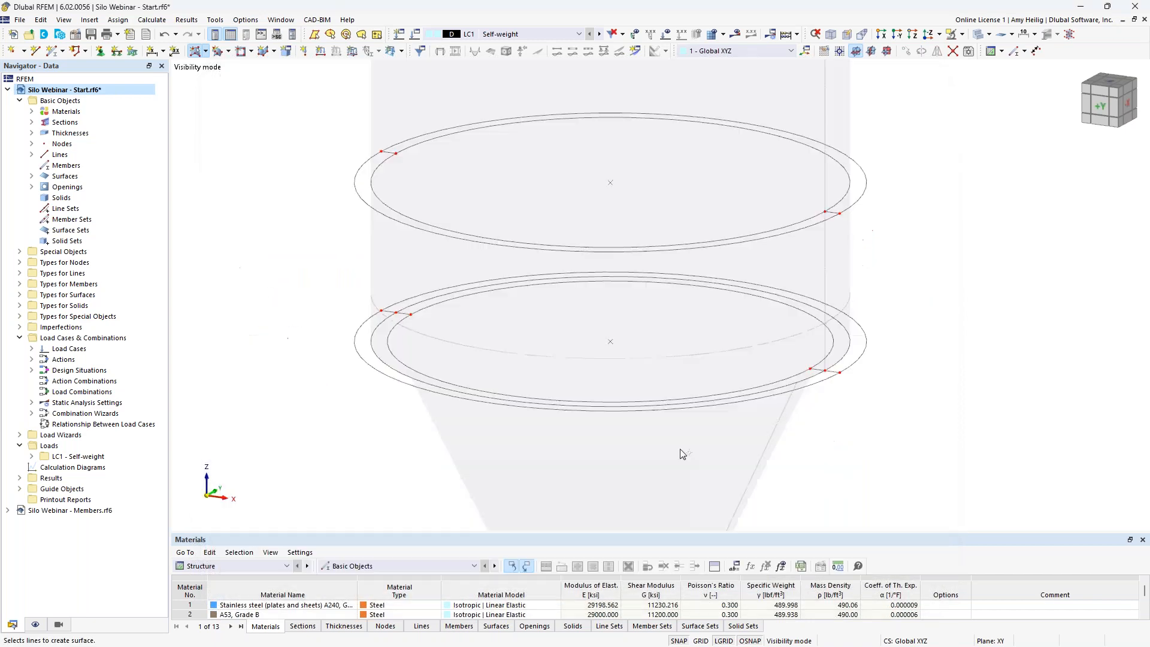
Create the front half of the upper ring plate from its inner and outer arcs and the two connecting lines.
{"action": "scroll", "coordinate": [405, 166], "scroll_direction": "up", "scroll_amount": 3}
{"action": "left_click", "coordinate": [378, 144]}
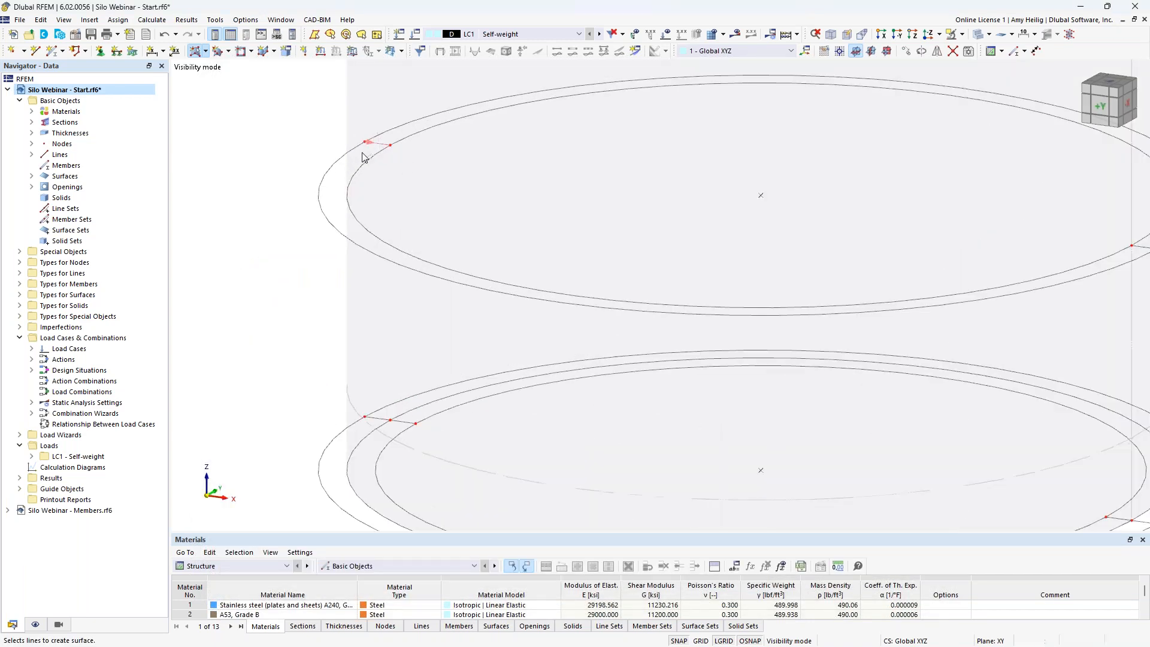
{"action": "left_click", "coordinate": [350, 151]}
{"action": "left_click", "coordinate": [360, 168]}
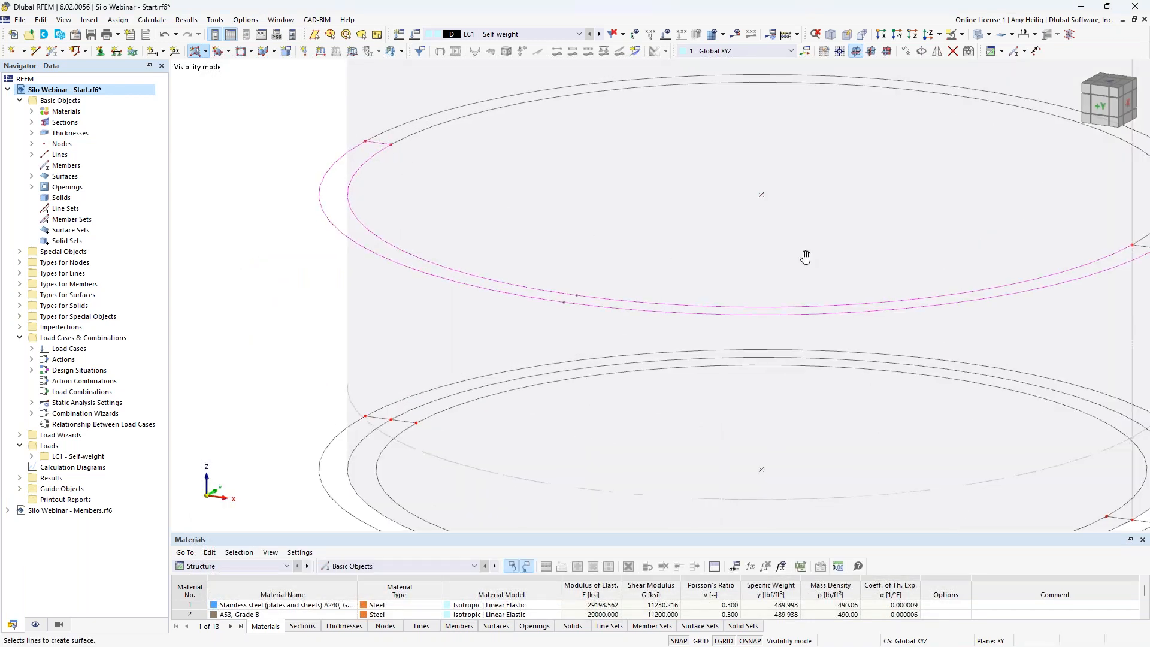
{"action": "middle_click_drag", "start_coordinate": [807, 261], "coordinate": [677, 238]}
{"action": "left_click", "coordinate": [1010, 226]}
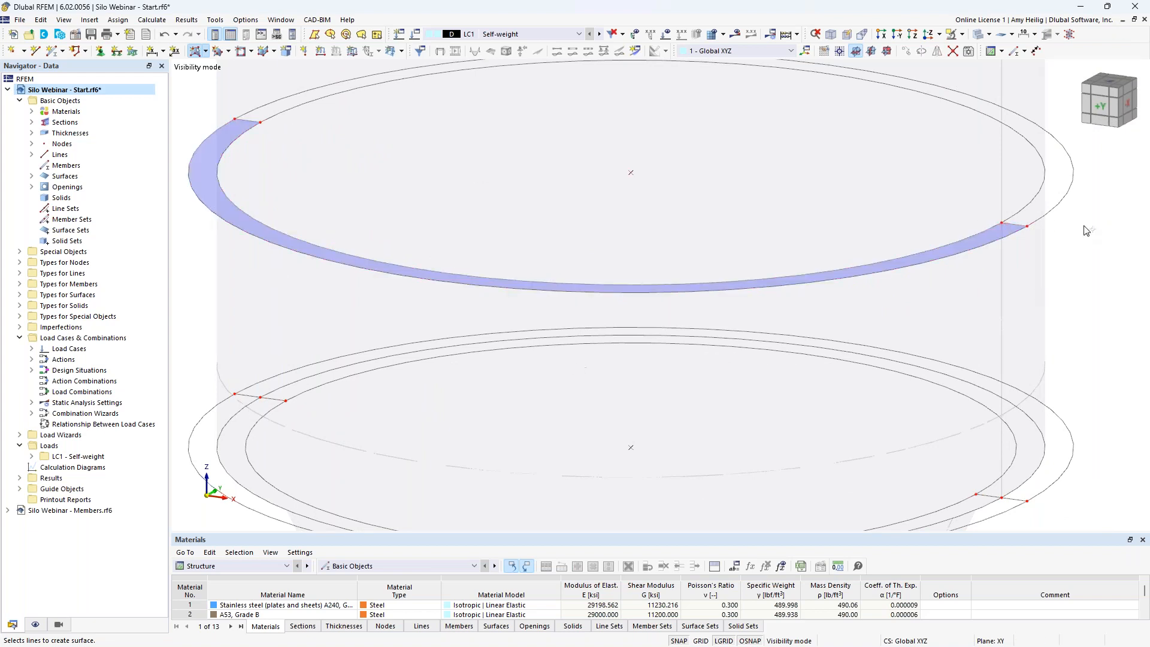
Create the rear half of the upper ring plate from the remaining arcs and the two connecting lines.
{"action": "left_click", "coordinate": [252, 122]}
{"action": "left_click", "coordinate": [269, 103]}
{"action": "left_click", "coordinate": [284, 111]}
{"action": "left_click", "coordinate": [1010, 225]}
{"action": "scroll", "coordinate": [731, 338], "scroll_direction": "down", "scroll_amount": 3}
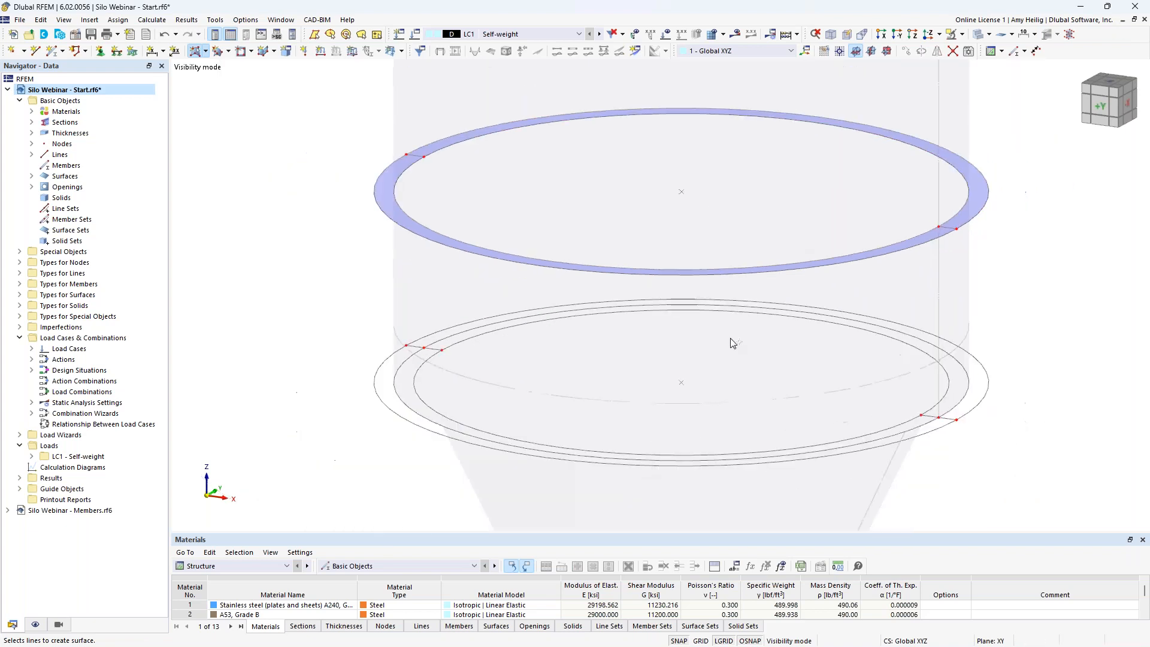
Create the front half of the lower ring plate between the innermost and outermost arcs.
{"action": "scroll", "coordinate": [389, 309], "scroll_direction": "up", "scroll_amount": 1}
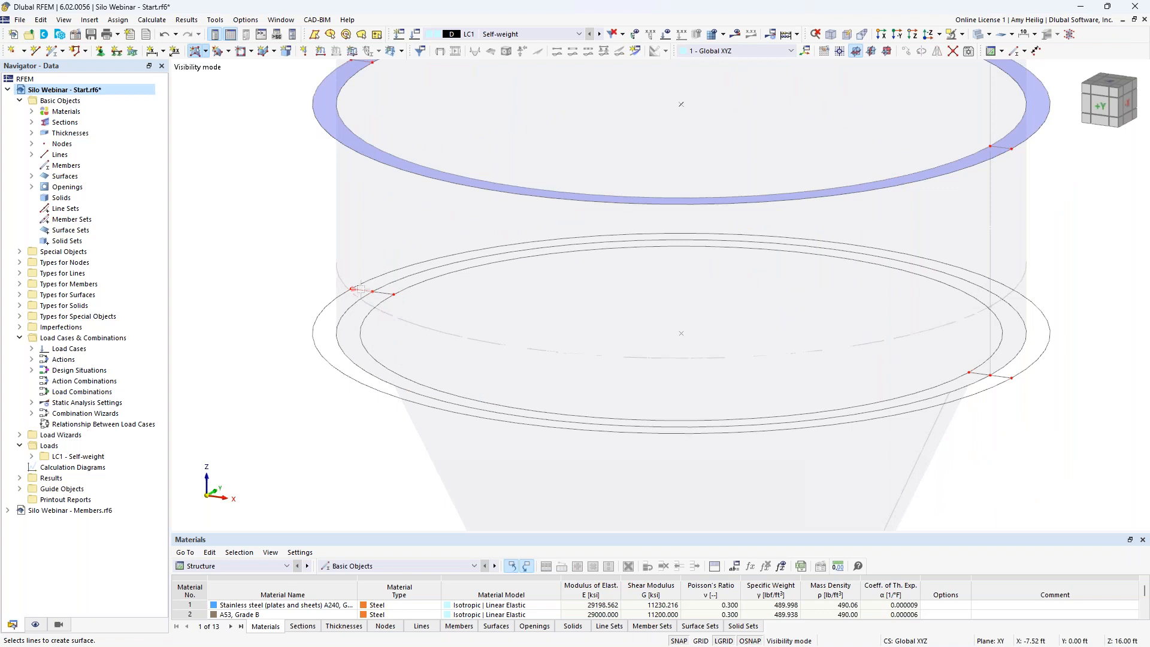
{"action": "left_click", "coordinate": [380, 304]}
{"action": "left_click", "coordinate": [328, 304]}
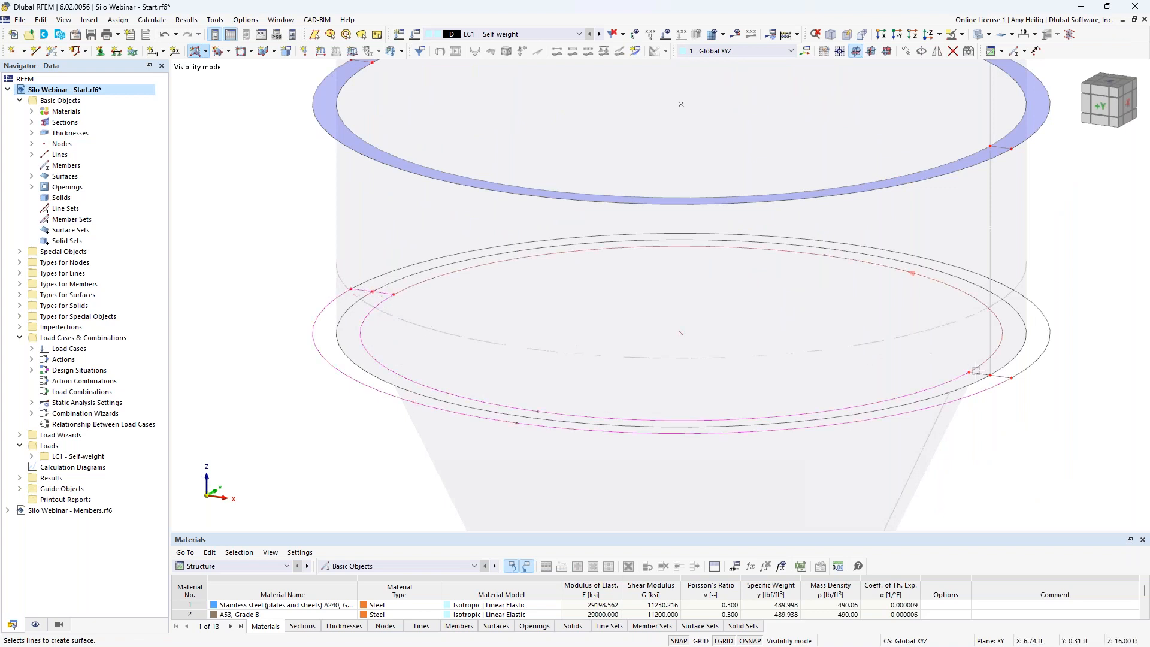
{"action": "left_click", "coordinate": [999, 378]}
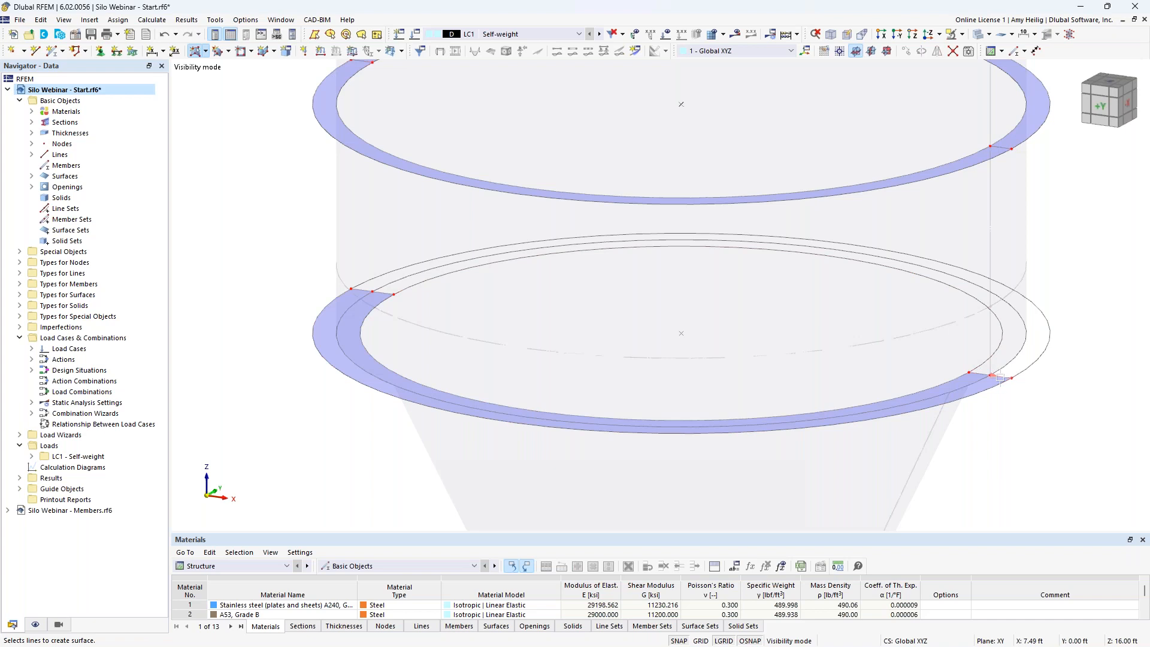
Create the rear half of the lower ring plate between the innermost and outermost arcs and end the surface command.
{"action": "left_click", "coordinate": [985, 360]}
{"action": "left_click", "coordinate": [1031, 365]}
{"action": "left_click", "coordinate": [358, 291]}
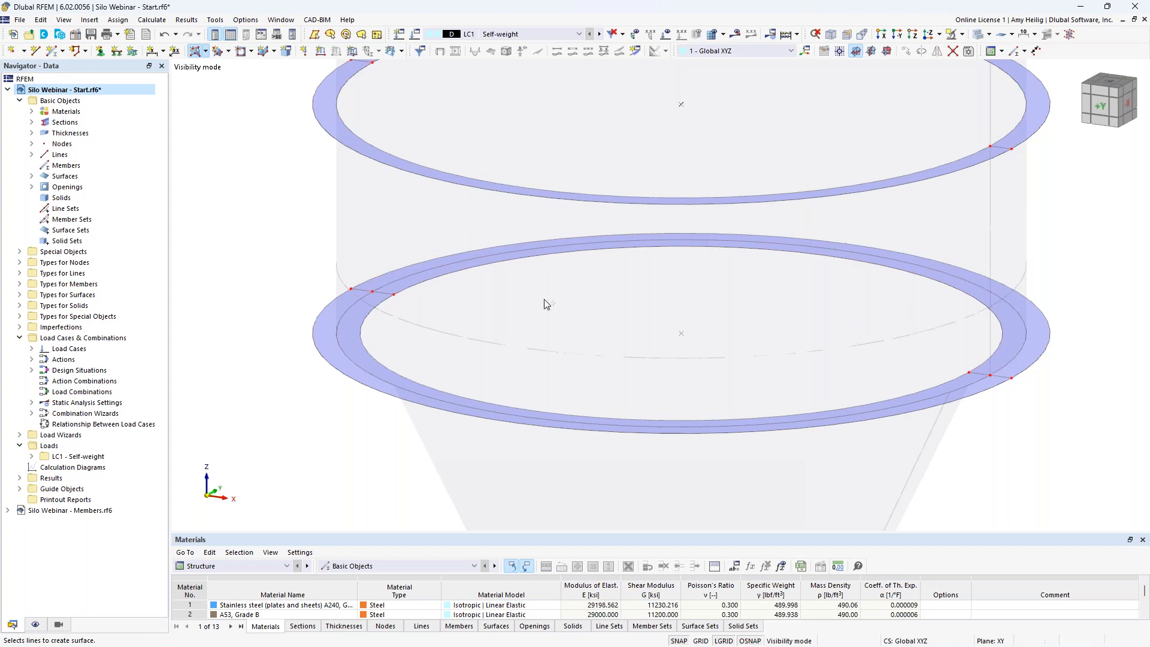
{"action": "scroll", "coordinate": [519, 323], "scroll_direction": "down", "scroll_amount": 3}
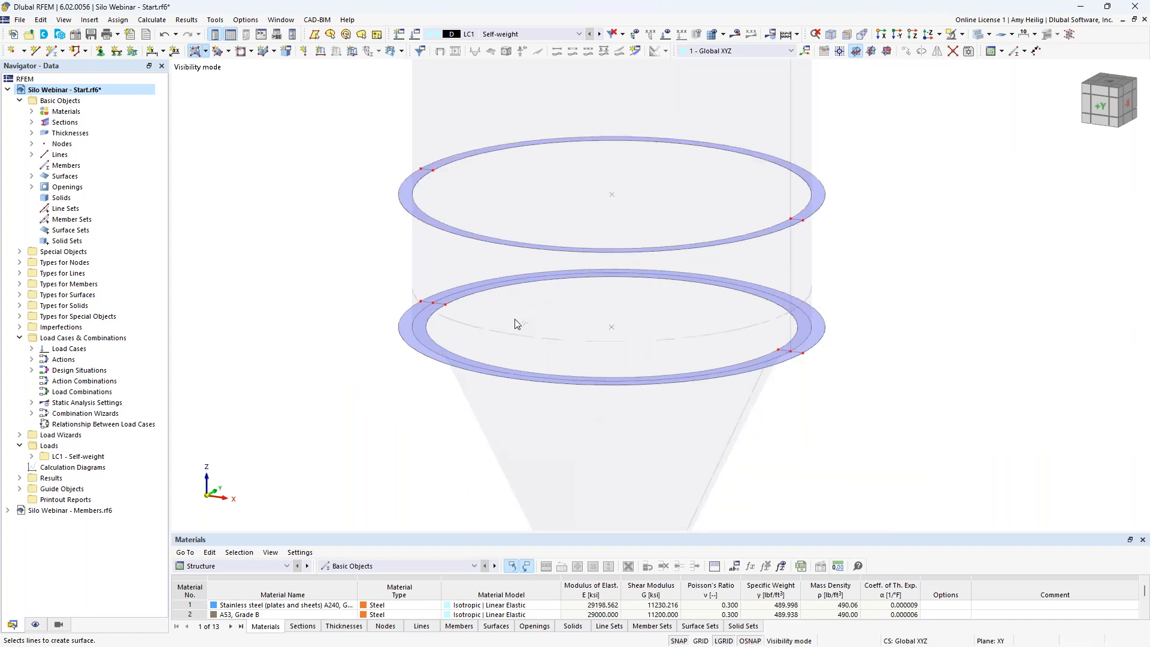
{"action": "key", "text": "Escape"}
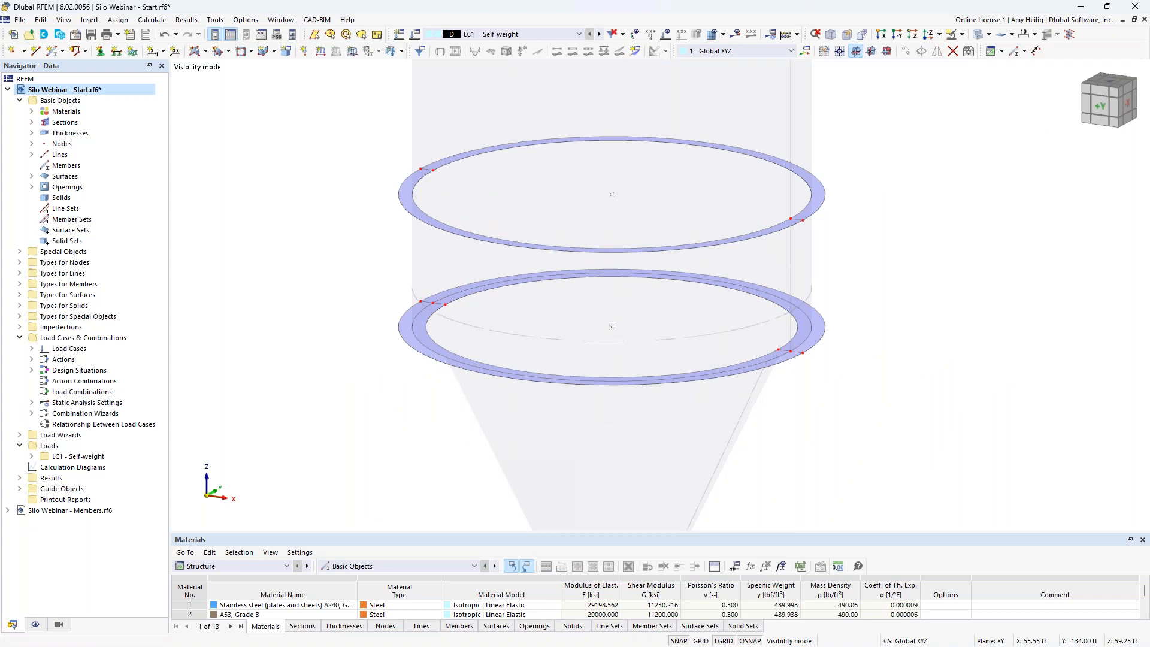
Examine the available member types and the section settings for a new single member, and leave without creating one.
{"action": "scroll", "coordinate": [342, 284], "scroll_direction": "down", "scroll_amount": 1}
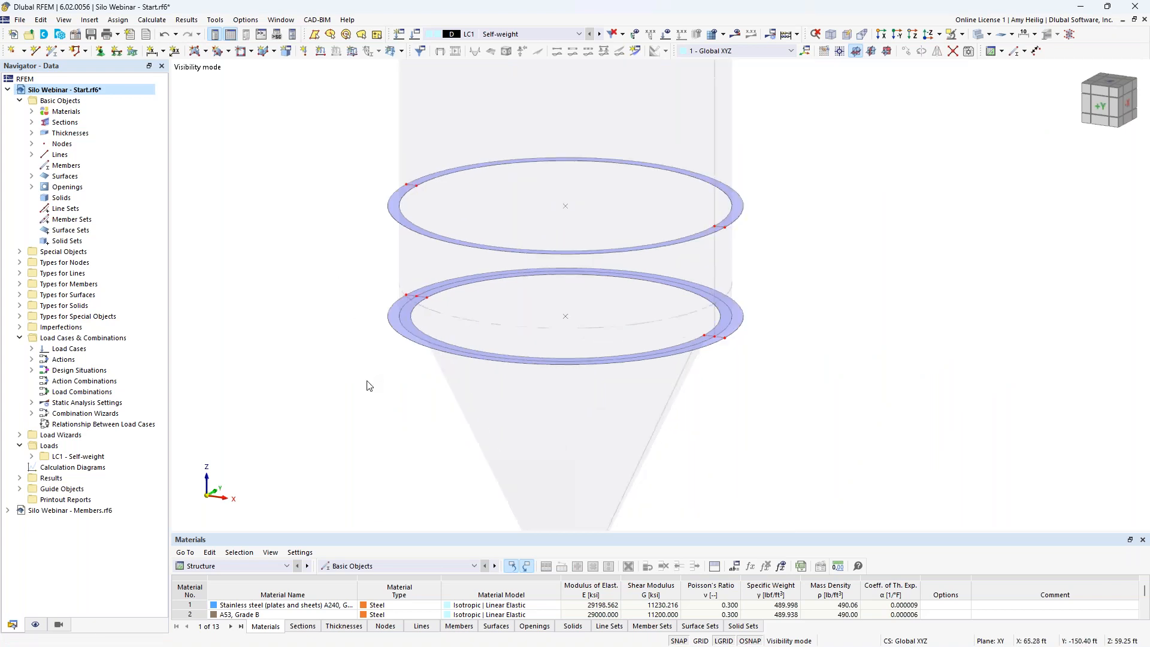
{"action": "scroll", "coordinate": [368, 385], "scroll_direction": "down", "scroll_amount": 2}
{"action": "middle_click_drag", "start_coordinate": [369, 392], "coordinate": [427, 322]}
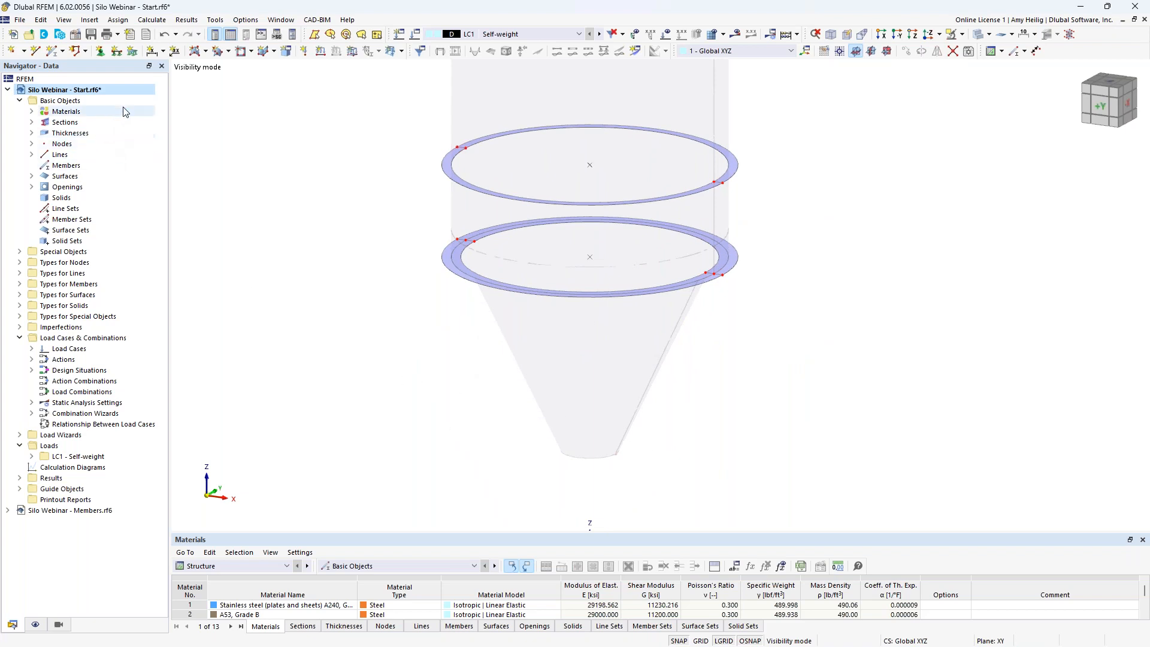
{"action": "left_click", "coordinate": [52, 53]}
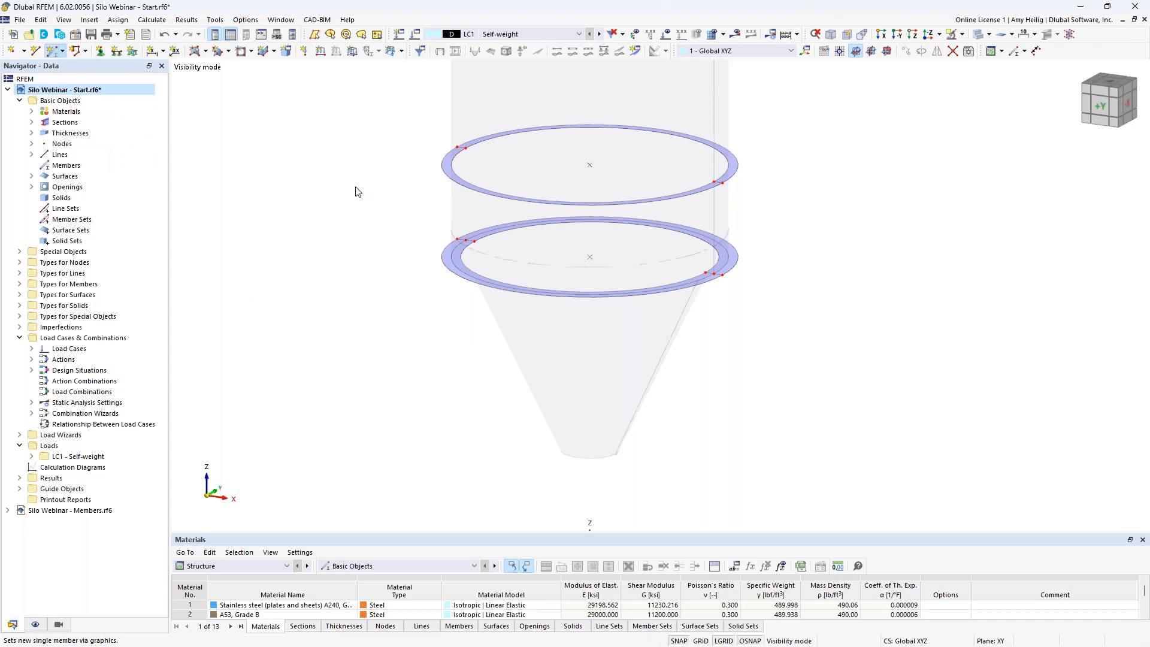
{"action": "left_click", "coordinate": [304, 170]}
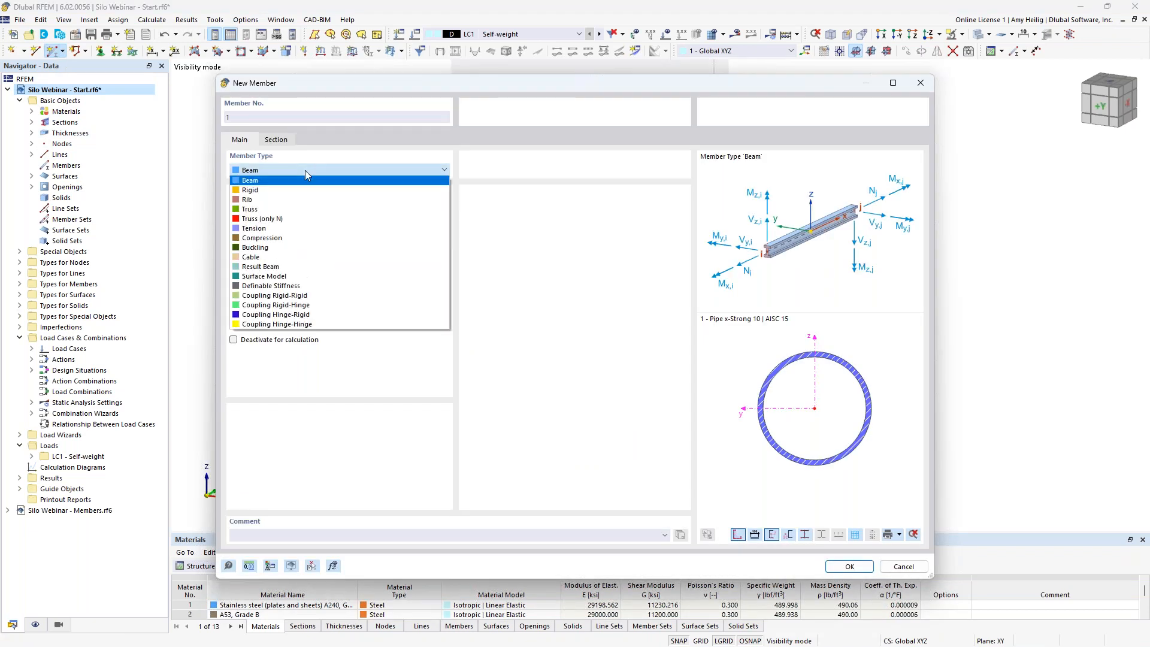
{"action": "left_click", "coordinate": [305, 171]}
{"action": "left_click", "coordinate": [279, 141]}
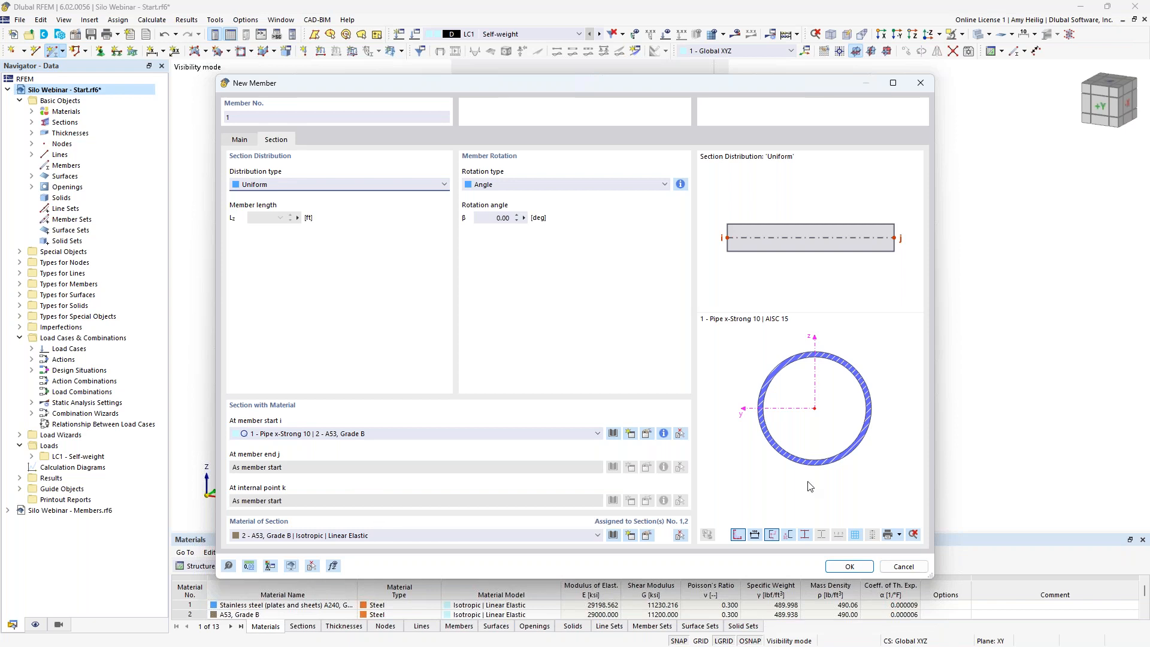
{"action": "left_click", "coordinate": [903, 567]}
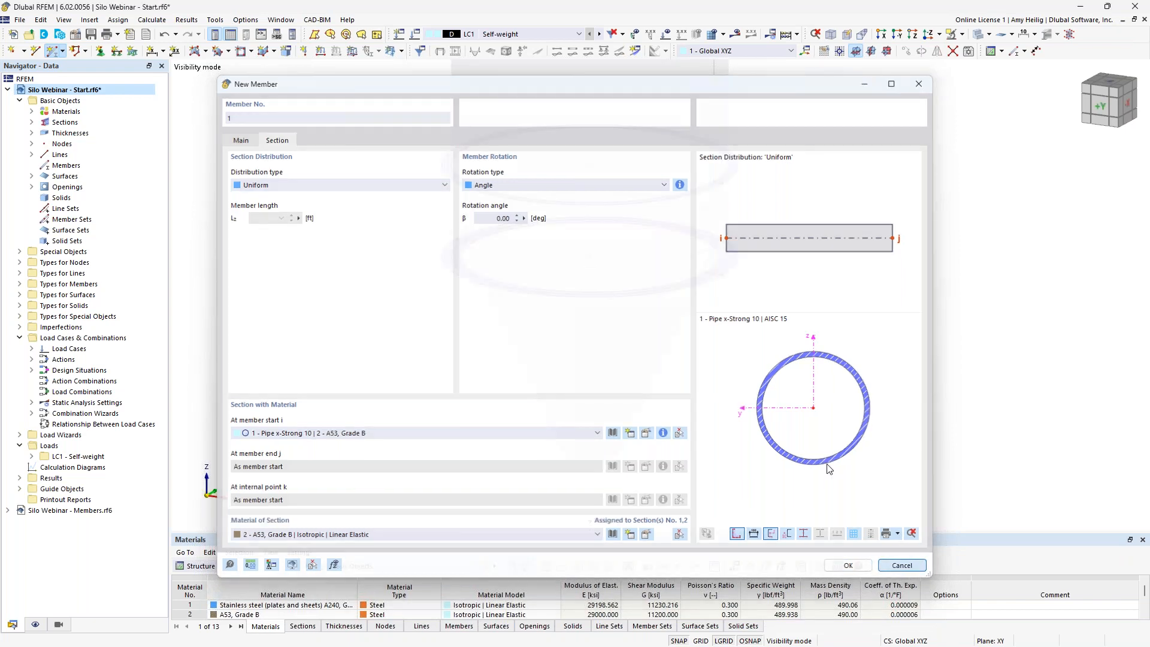
Switch to the open model Silo Webinar - Members.rf6.
{"action": "left_click", "coordinate": [281, 20]}
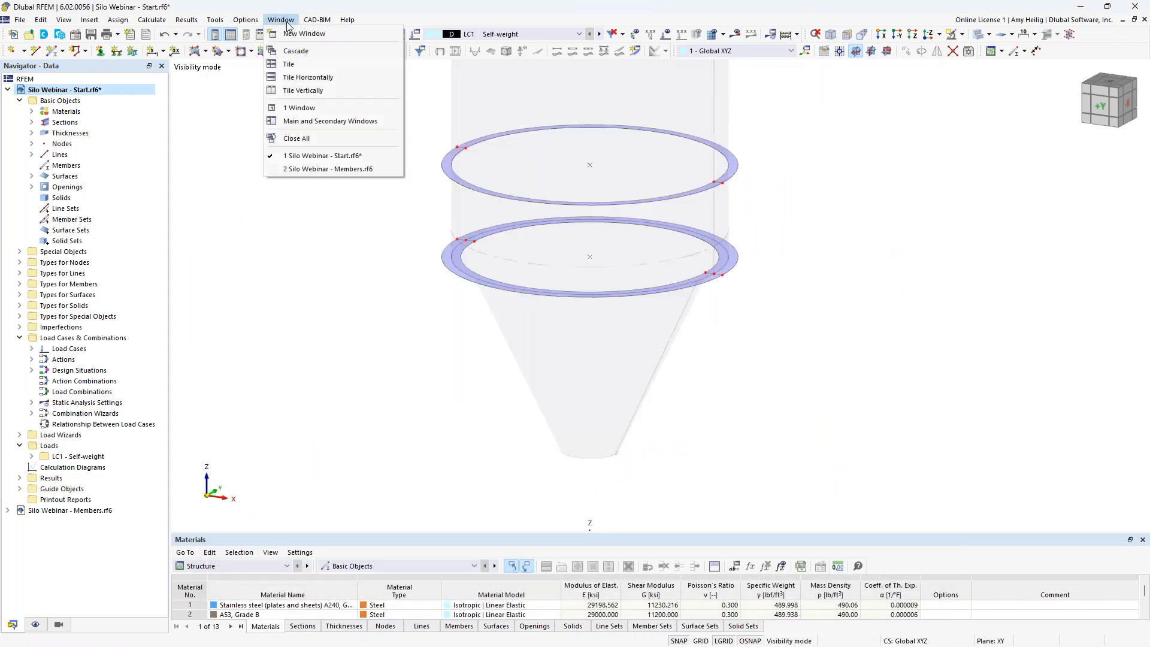
{"action": "left_click", "coordinate": [311, 170]}
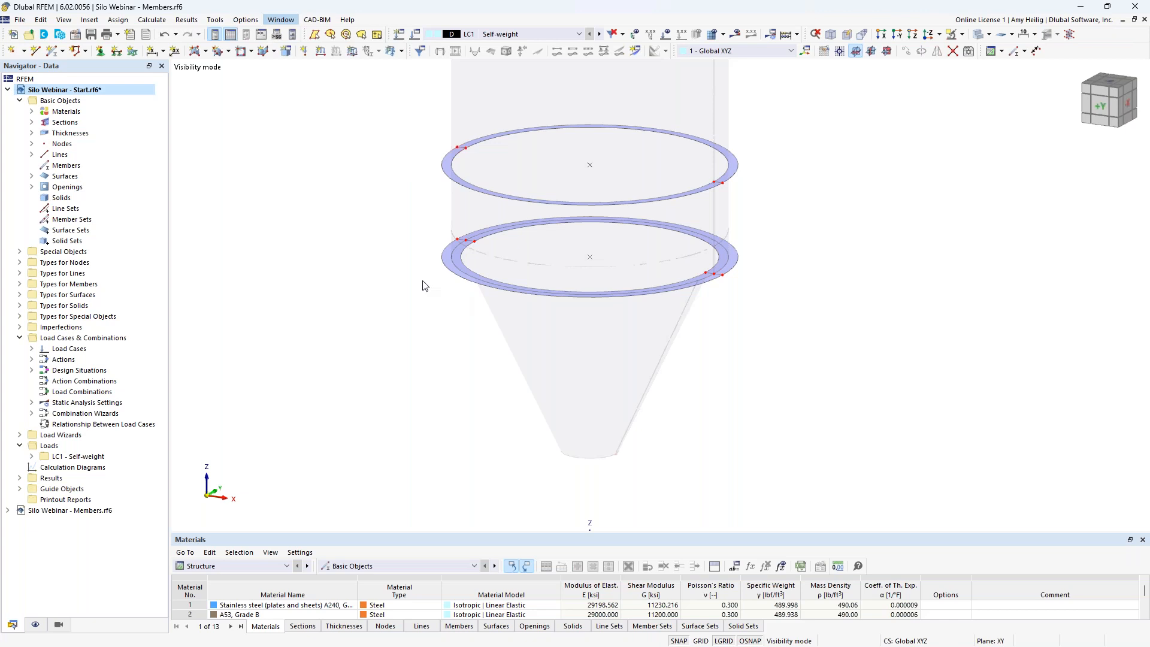
{"action": "scroll", "coordinate": [647, 454], "scroll_direction": "up", "scroll_amount": 4}
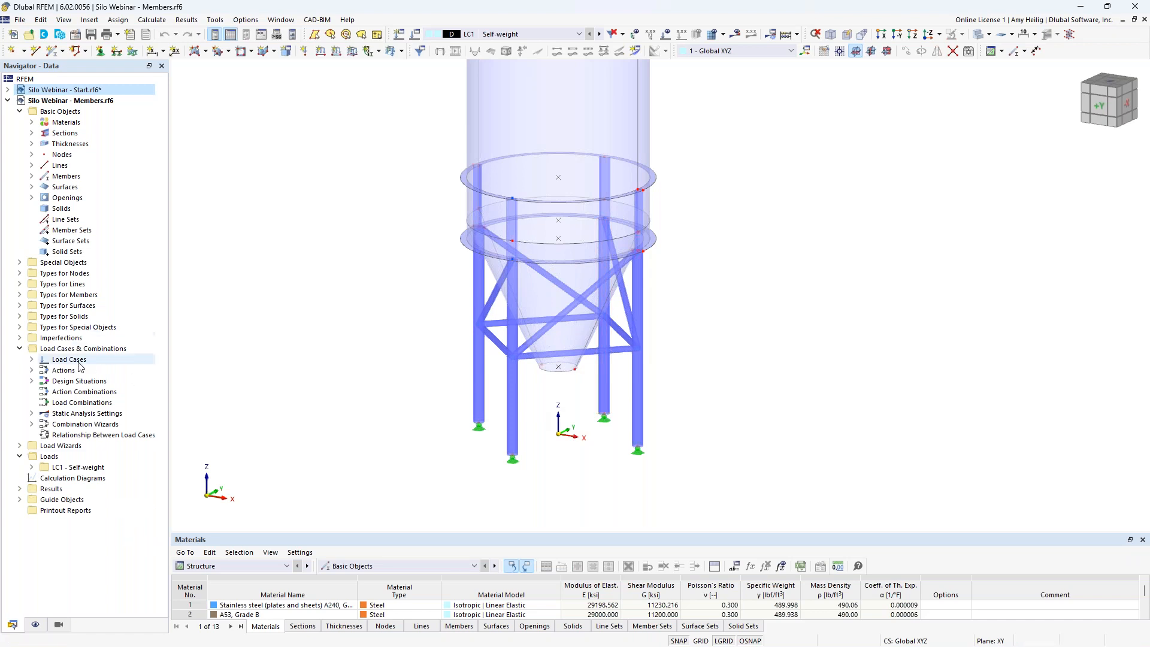
Set the colors of rendered objects so that the members are colored by section.
{"action": "left_click", "coordinate": [36, 624]}
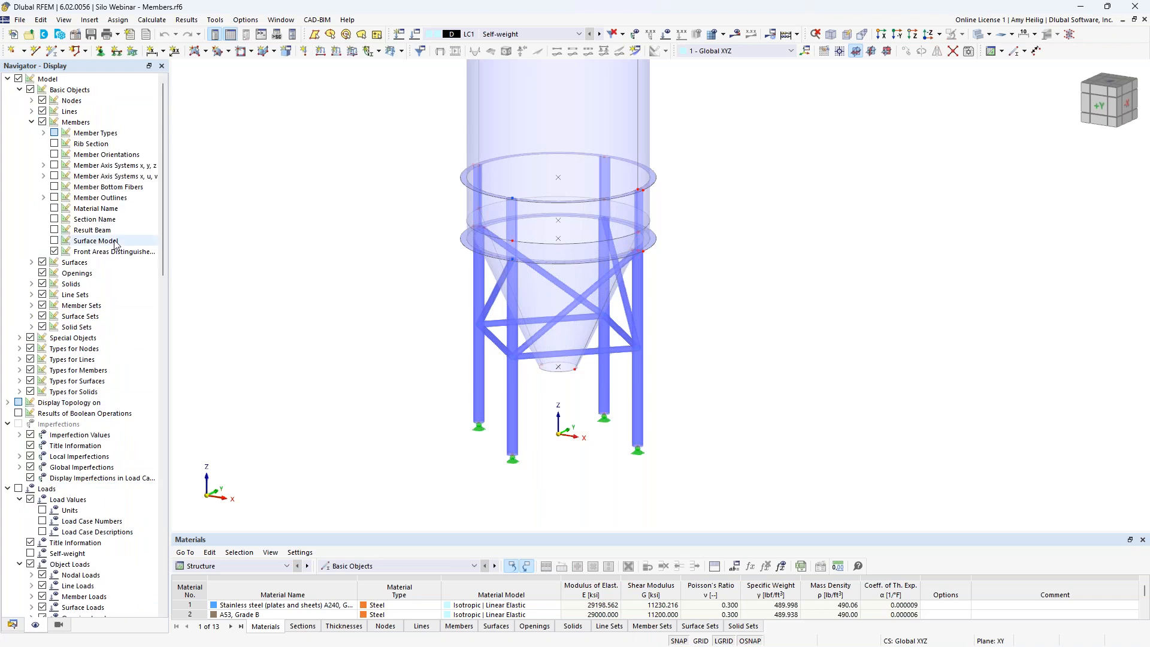
{"action": "scroll", "coordinate": [116, 242], "scroll_direction": "down", "scroll_amount": 15}
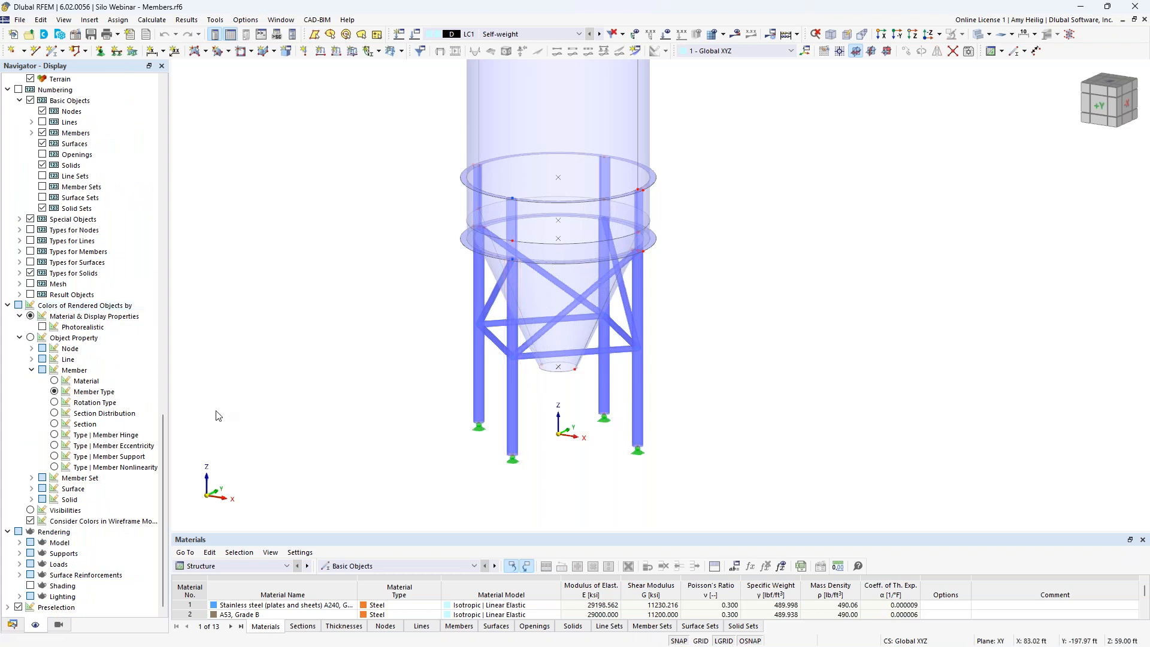
{"action": "left_click", "coordinate": [55, 424]}
{"action": "scroll", "coordinate": [309, 367], "scroll_direction": "up", "scroll_amount": 3}
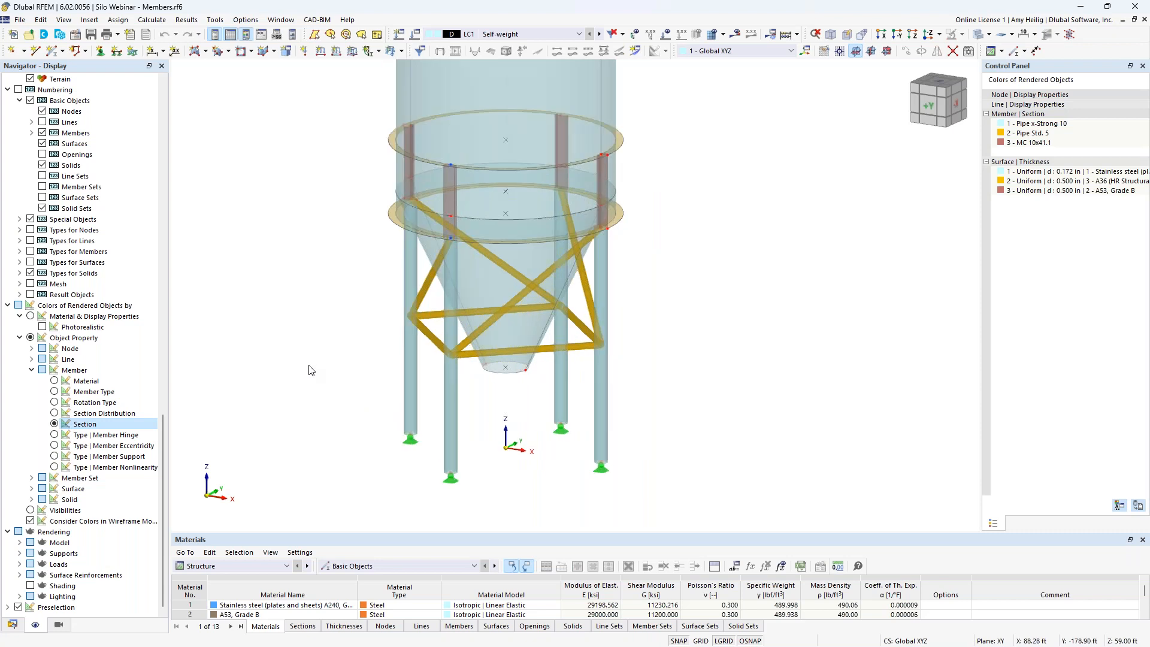
{"action": "middle_click_drag", "start_coordinate": [313, 358], "coordinate": [314, 356]}
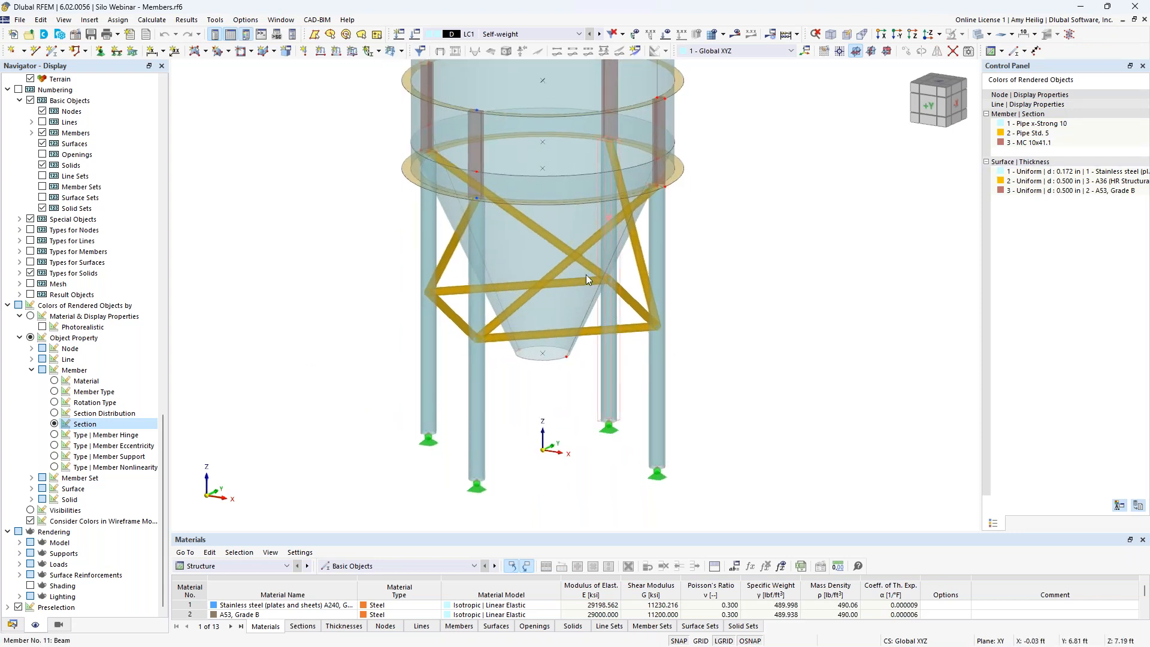
Examine the section and material settings of the column on the +X side, and inspect the short members between the two ring plates.
{"action": "double_click", "coordinate": [657, 375]}
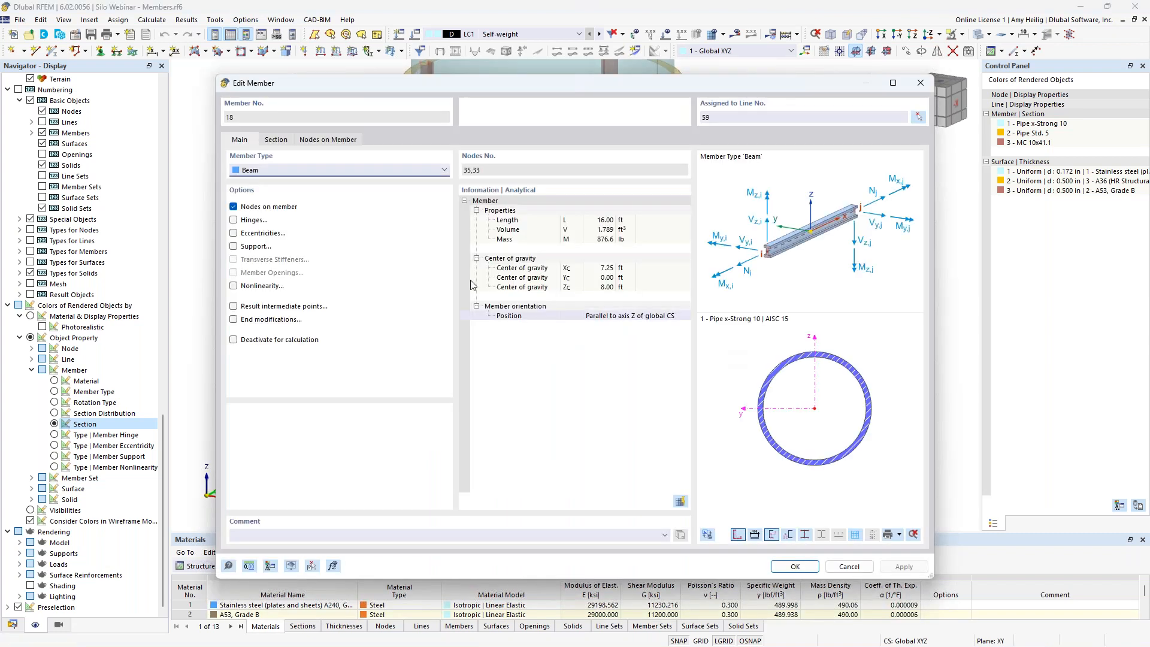
{"action": "left_click", "coordinate": [277, 140]}
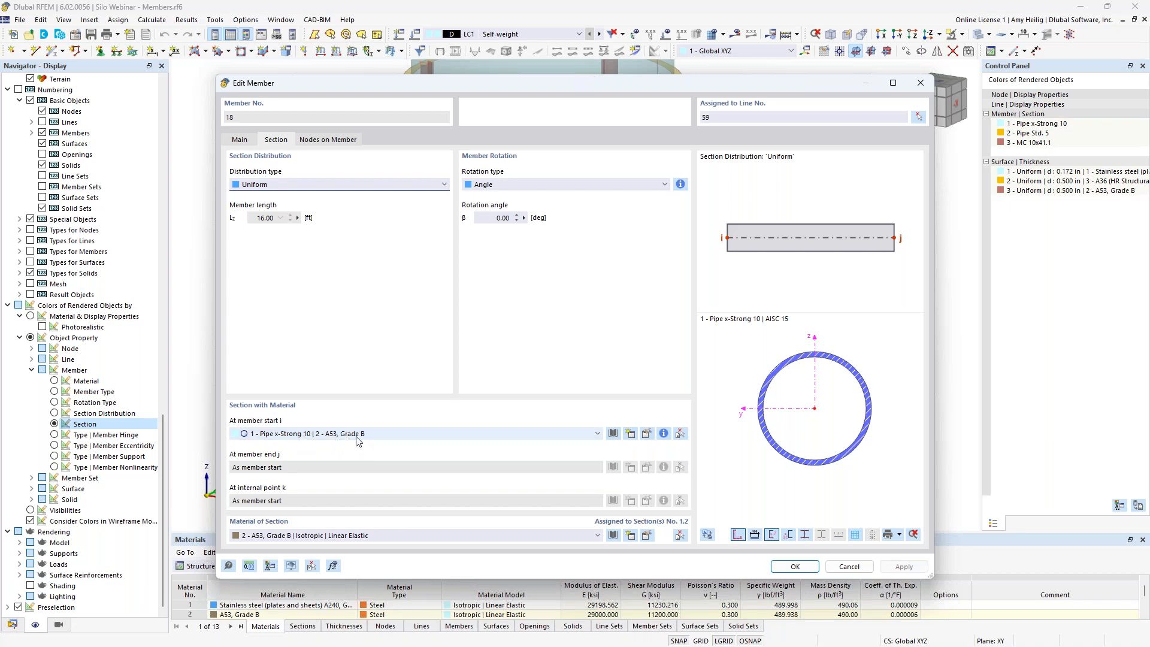
{"action": "left_click", "coordinate": [849, 563]}
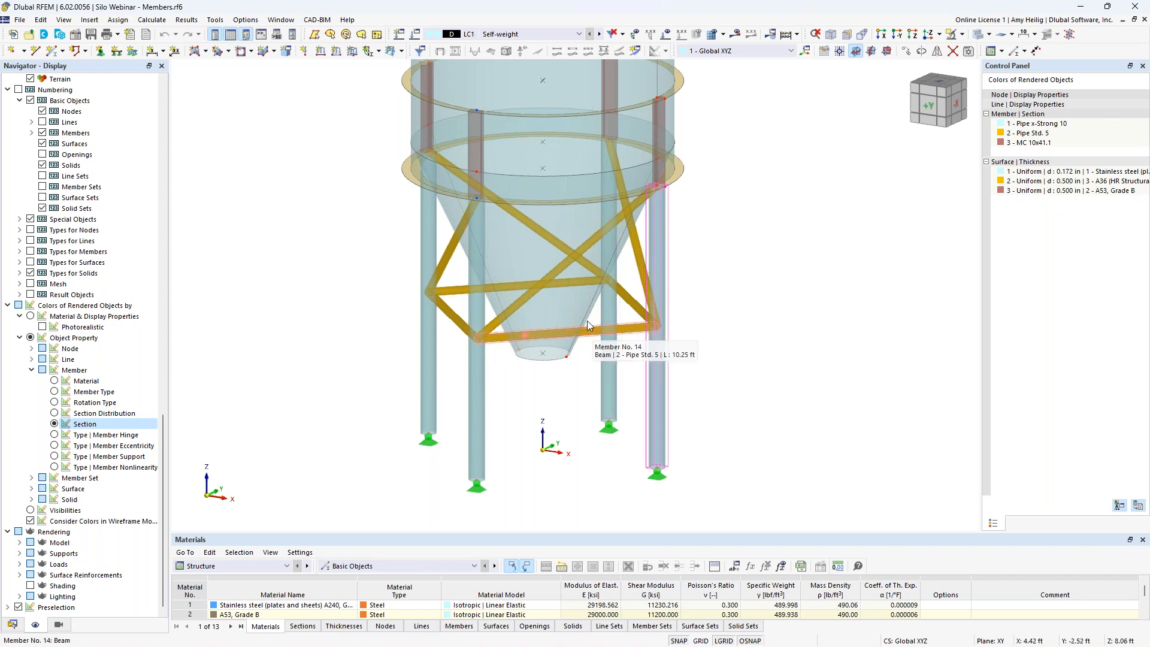
{"action": "middle_click_drag", "start_coordinate": [749, 179], "coordinate": [745, 247]}
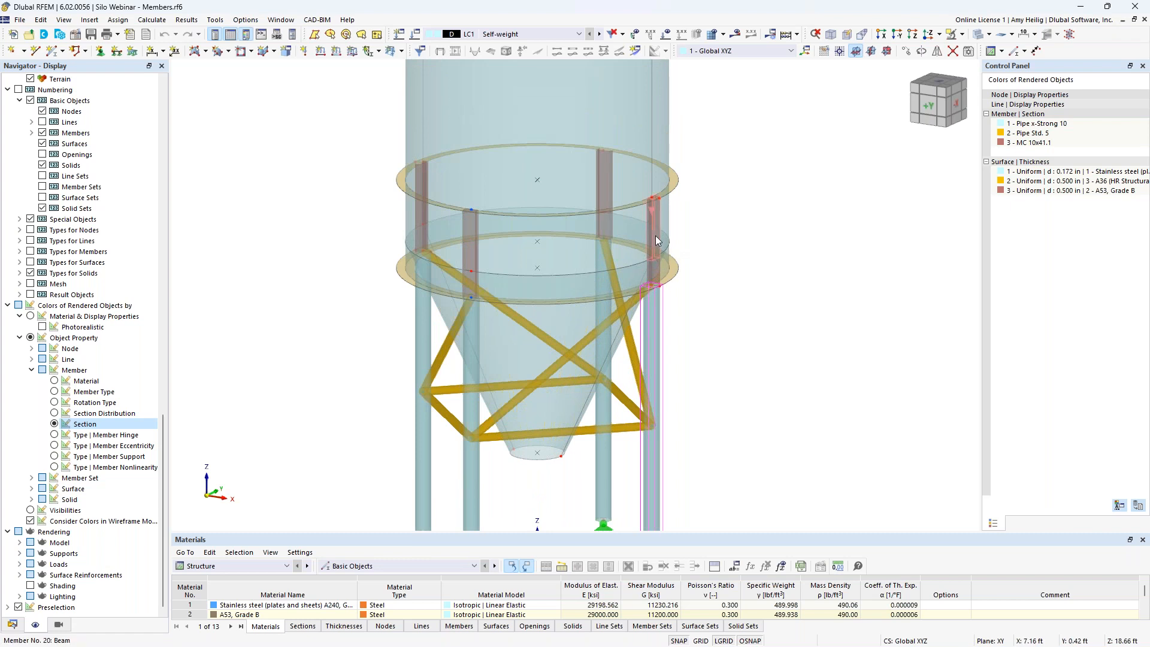
{"action": "scroll", "coordinate": [655, 235], "scroll_direction": "up", "scroll_amount": 3}
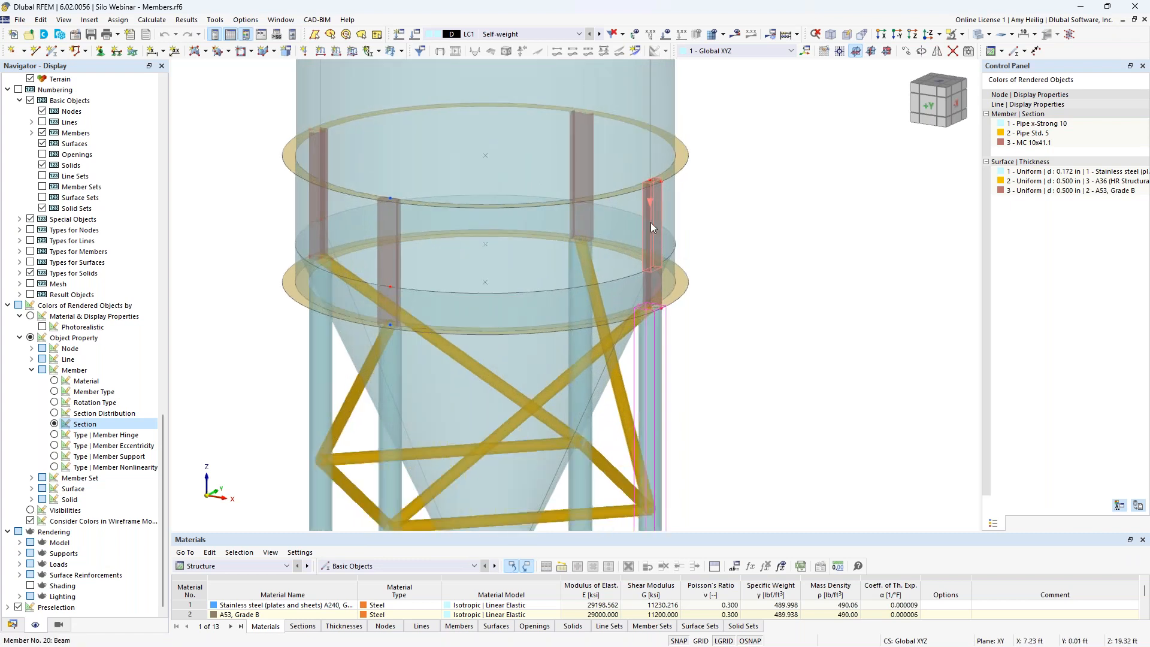
{"action": "mouse_move", "coordinate": [651, 222]}
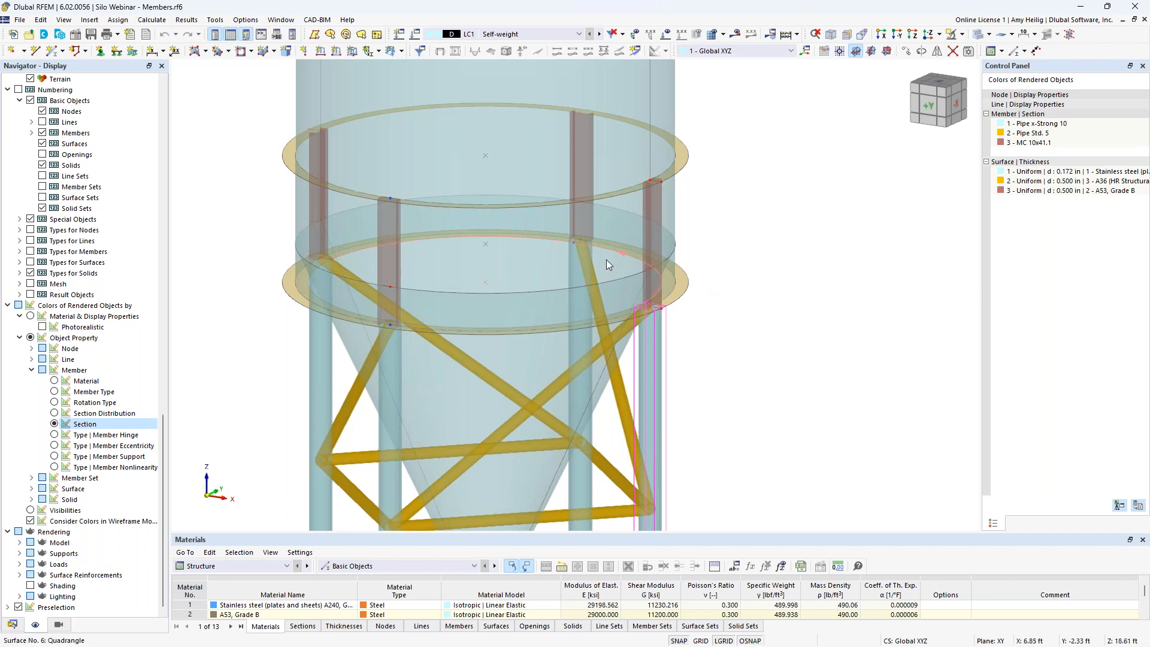
{"action": "scroll", "coordinate": [683, 318], "scroll_direction": "down", "scroll_amount": 3}
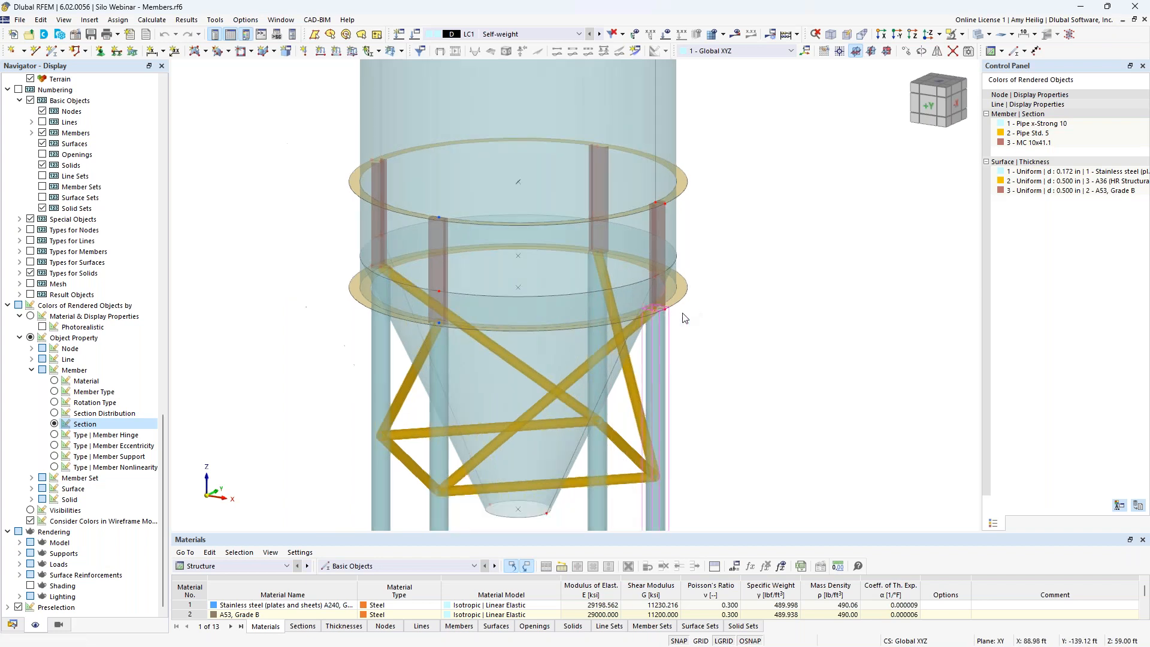
{"action": "middle_click_drag", "start_coordinate": [744, 397], "coordinate": [735, 342]}
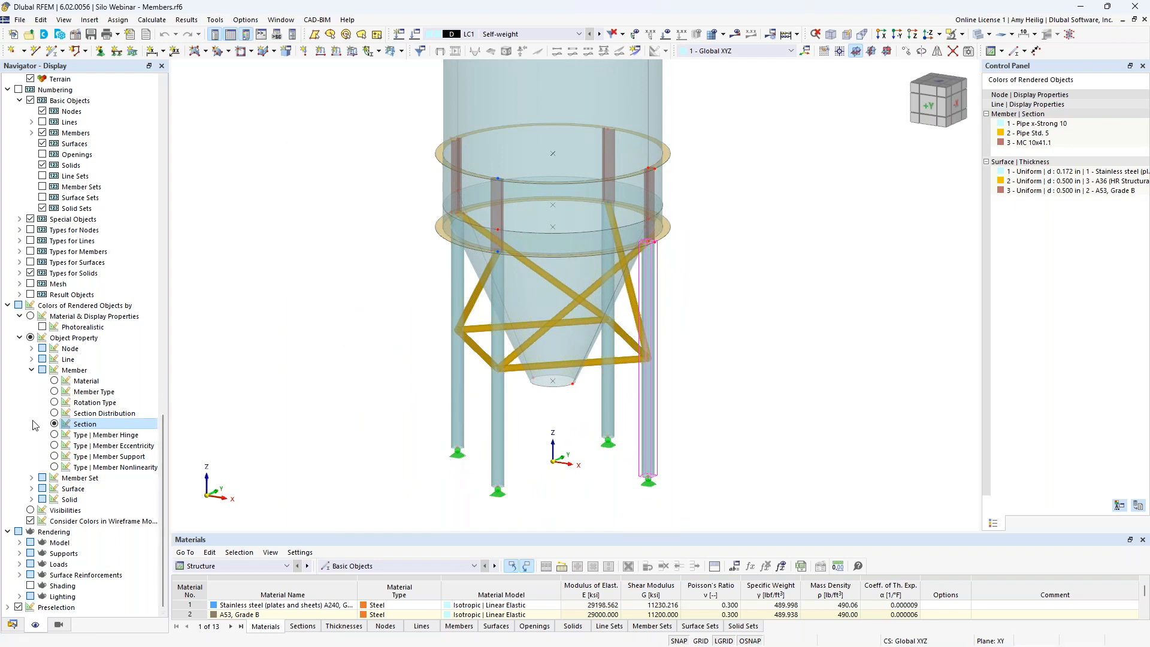
Color the rendered members by member type and check the type options of the +X column, leaving it as Beam.
{"action": "left_click", "coordinate": [55, 393]}
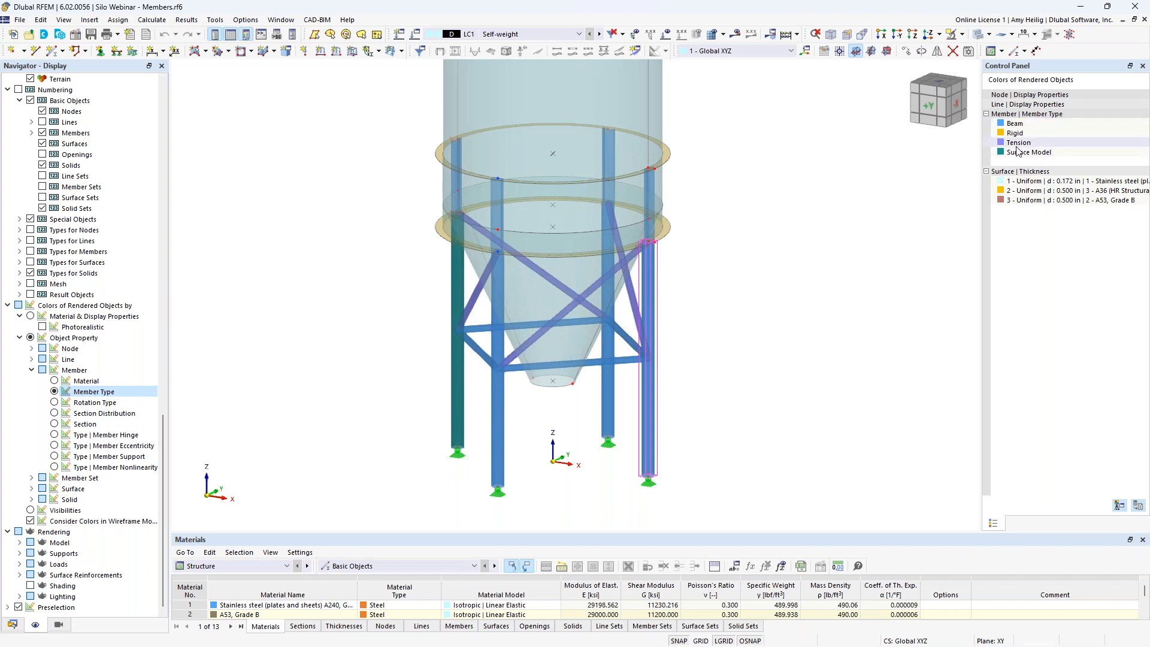
{"action": "double_click", "coordinate": [645, 412]}
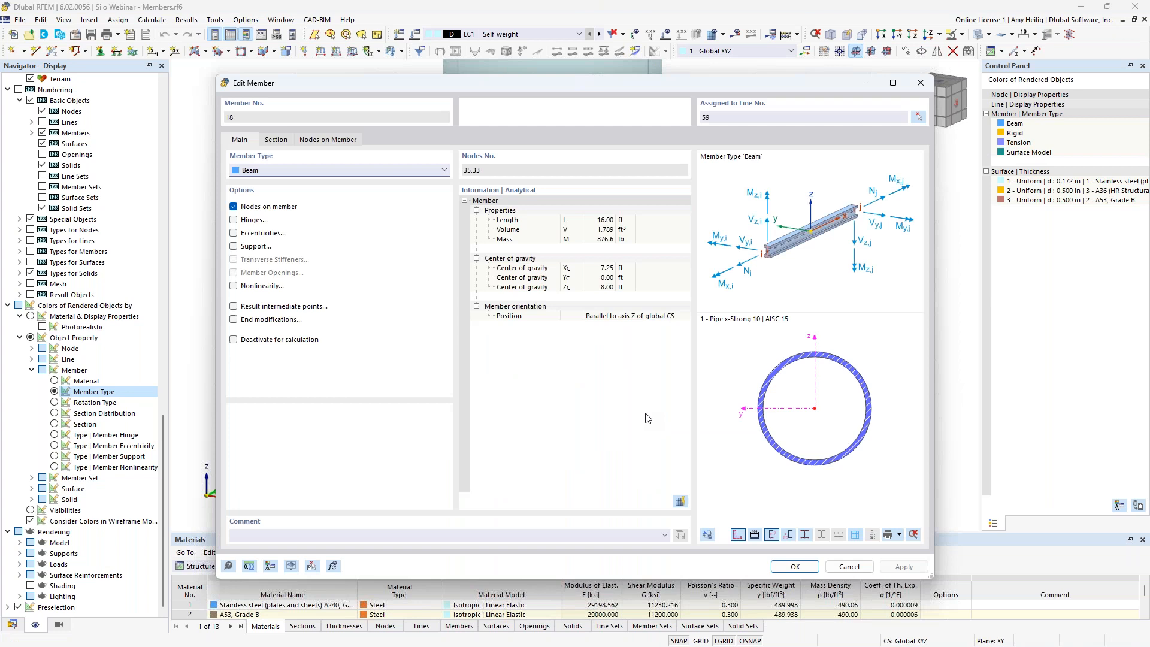
{"action": "left_click", "coordinate": [271, 172]}
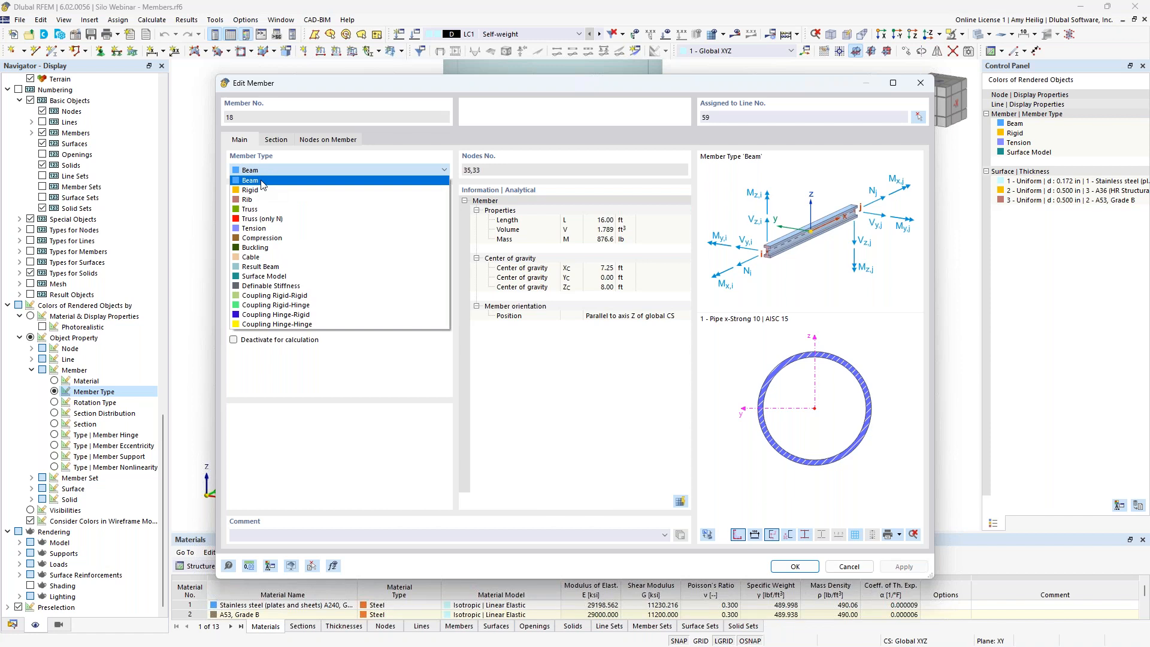
{"action": "left_click", "coordinate": [266, 181]}
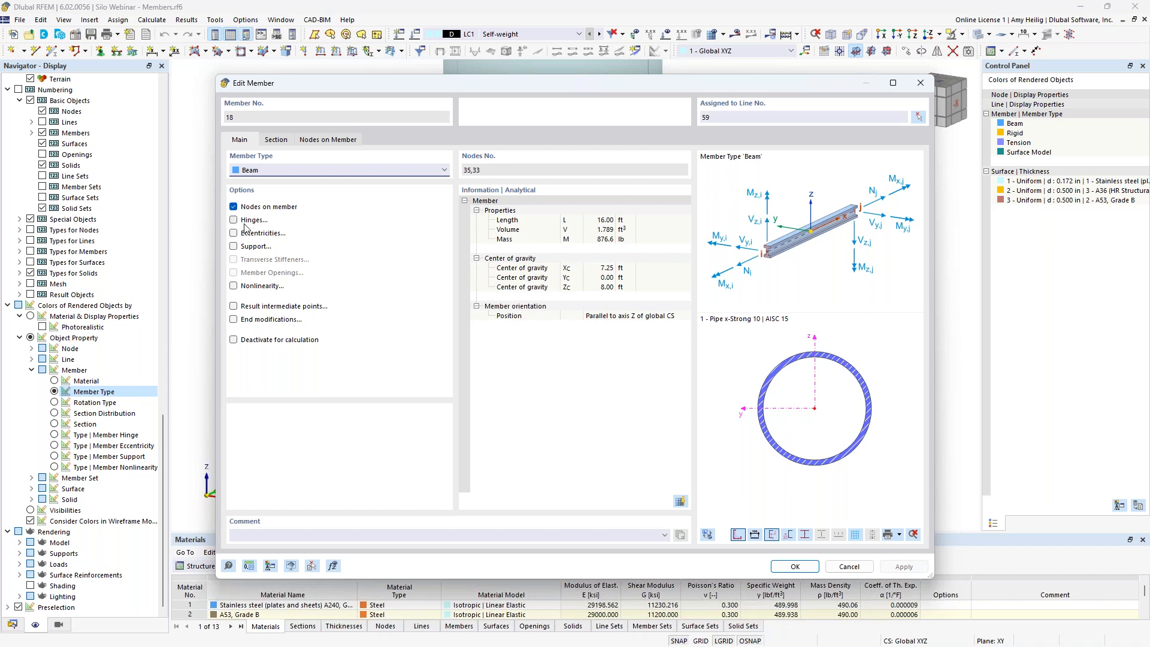
{"action": "left_click", "coordinate": [848, 567]}
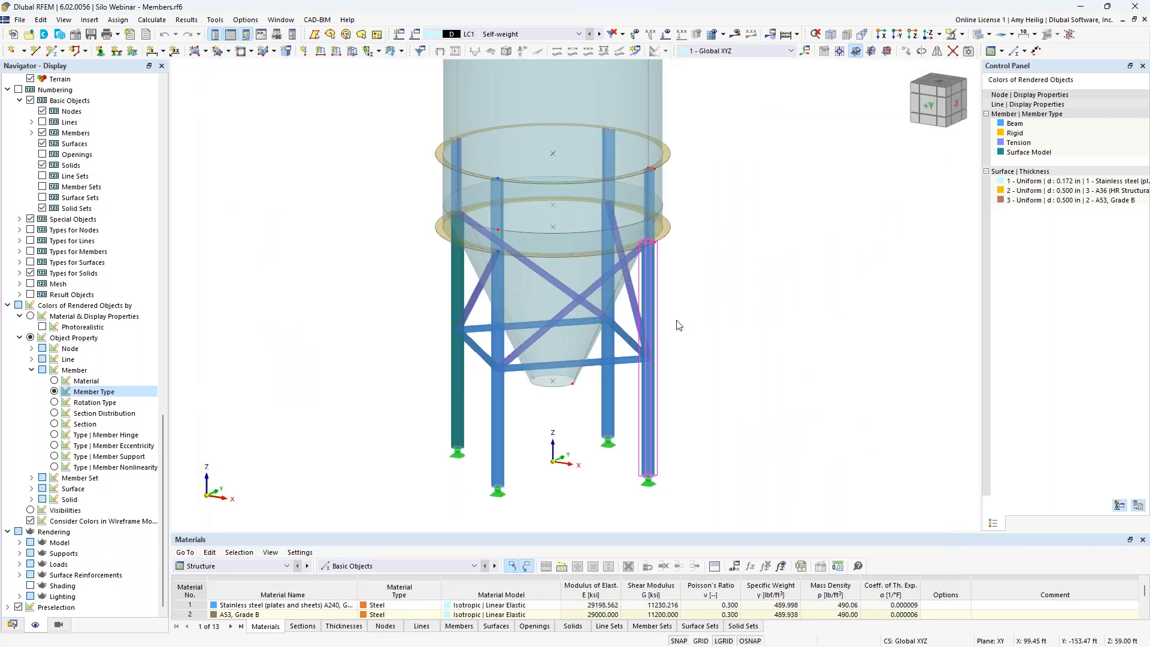
Examine the member type options of the diagonal brace ending at the +X column, and leave its Tension type as it is.
{"action": "scroll", "coordinate": [592, 372], "scroll_direction": "up", "scroll_amount": 1}
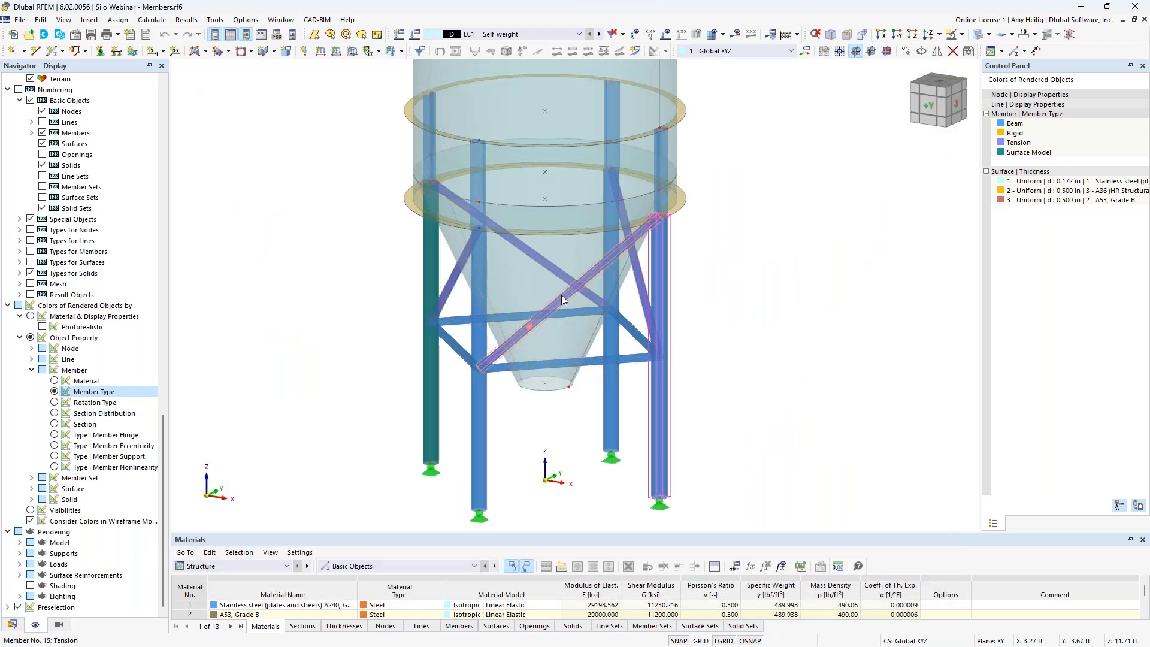
{"action": "mouse_move", "coordinate": [562, 296]}
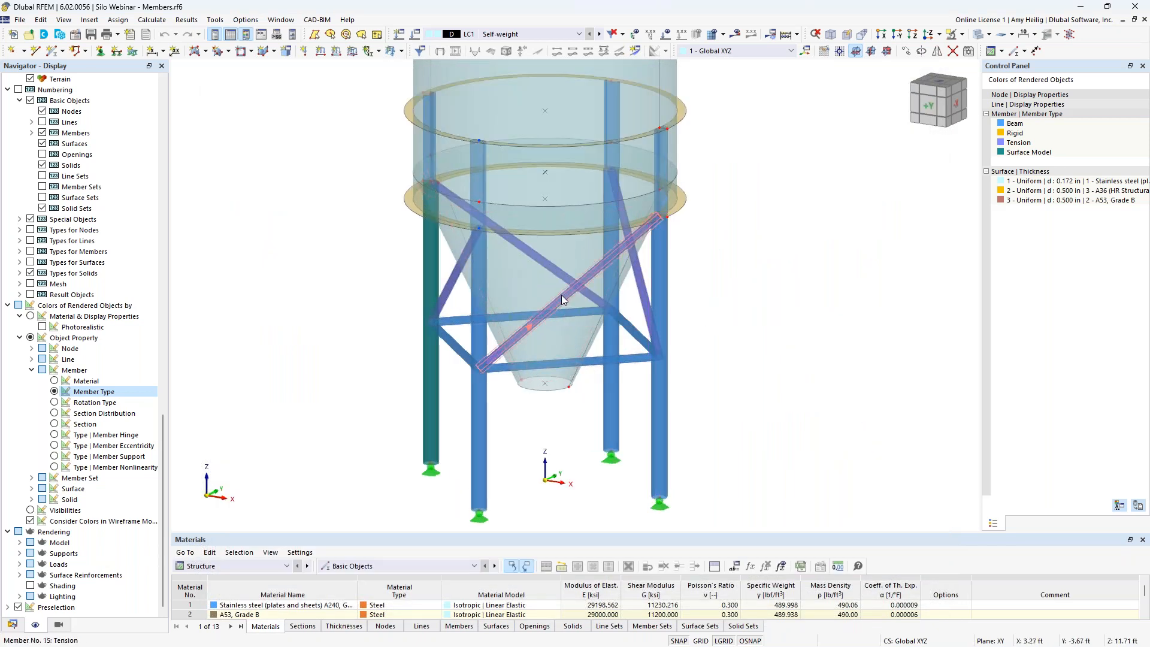
{"action": "double_click", "coordinate": [562, 296]}
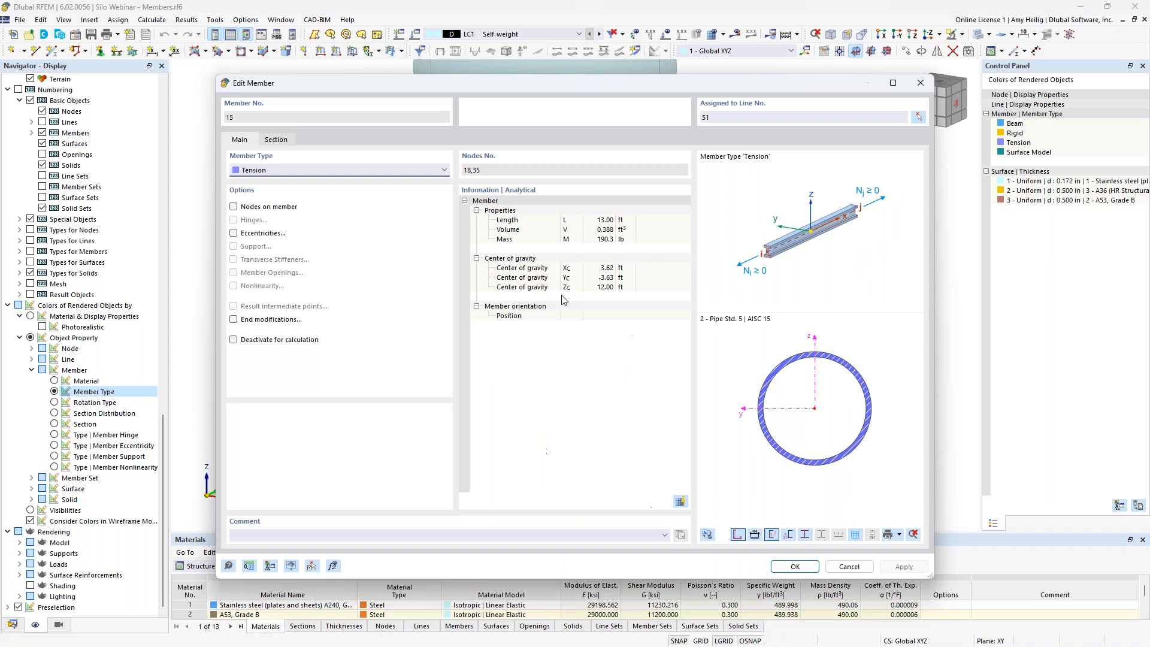
{"action": "left_click", "coordinate": [323, 172]}
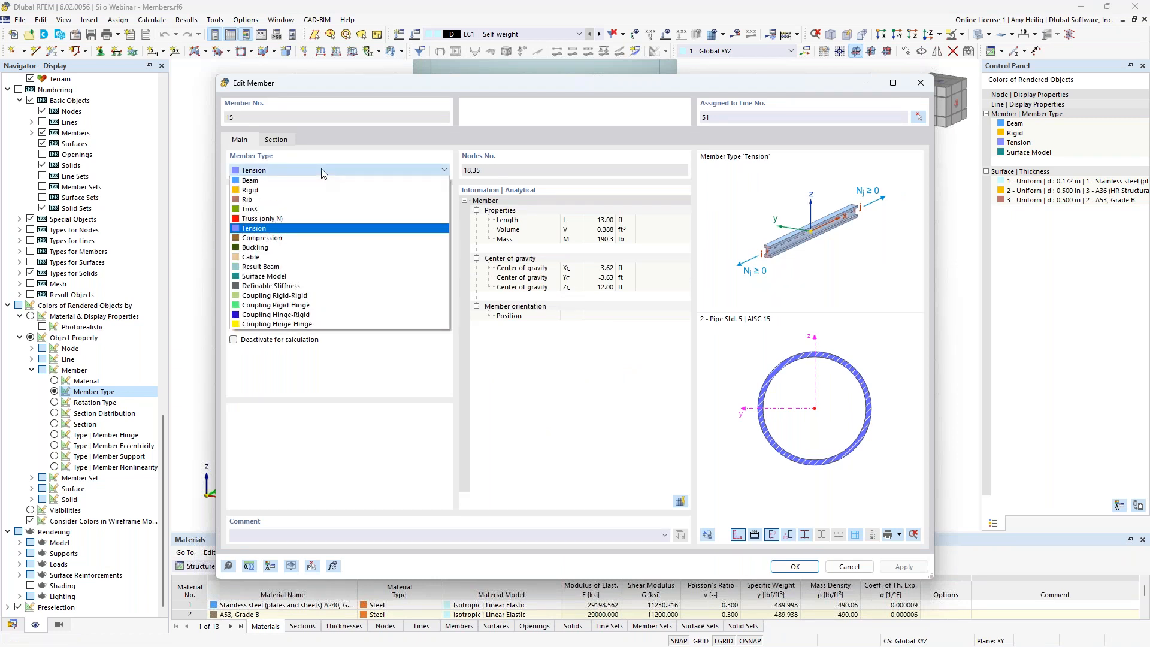
{"action": "left_click", "coordinate": [315, 228]}
{"action": "left_click", "coordinate": [849, 567]}
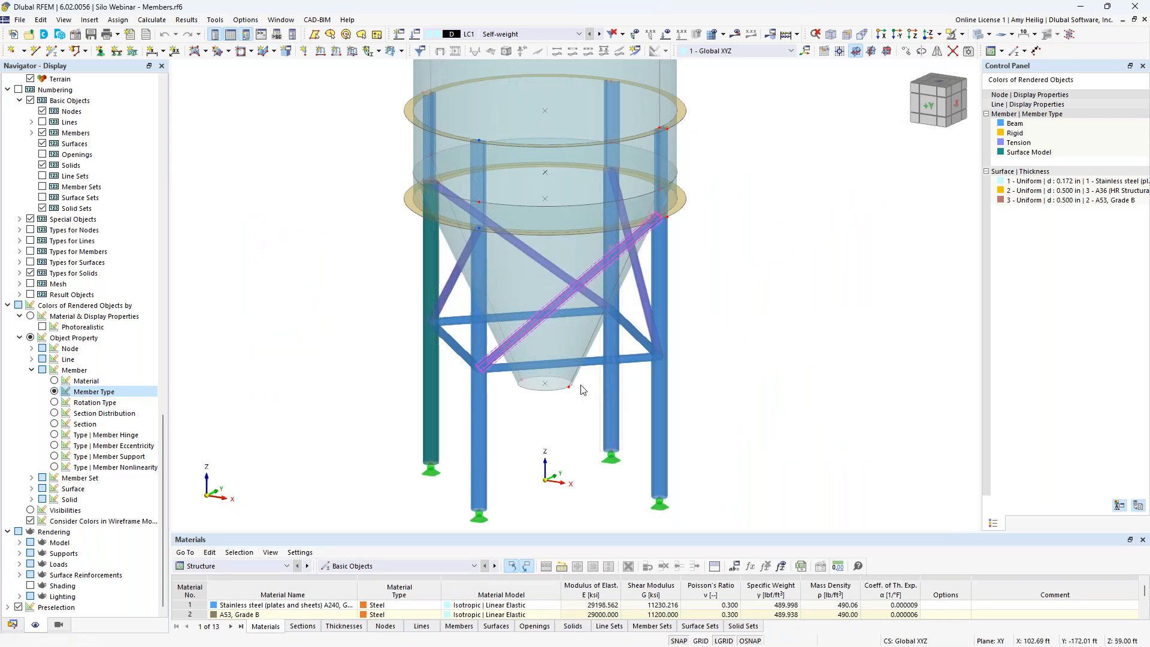
Examine the member type and section settings of the Surface Model column on the -X side, and leave without changing them.
{"action": "double_click", "coordinate": [431, 391]}
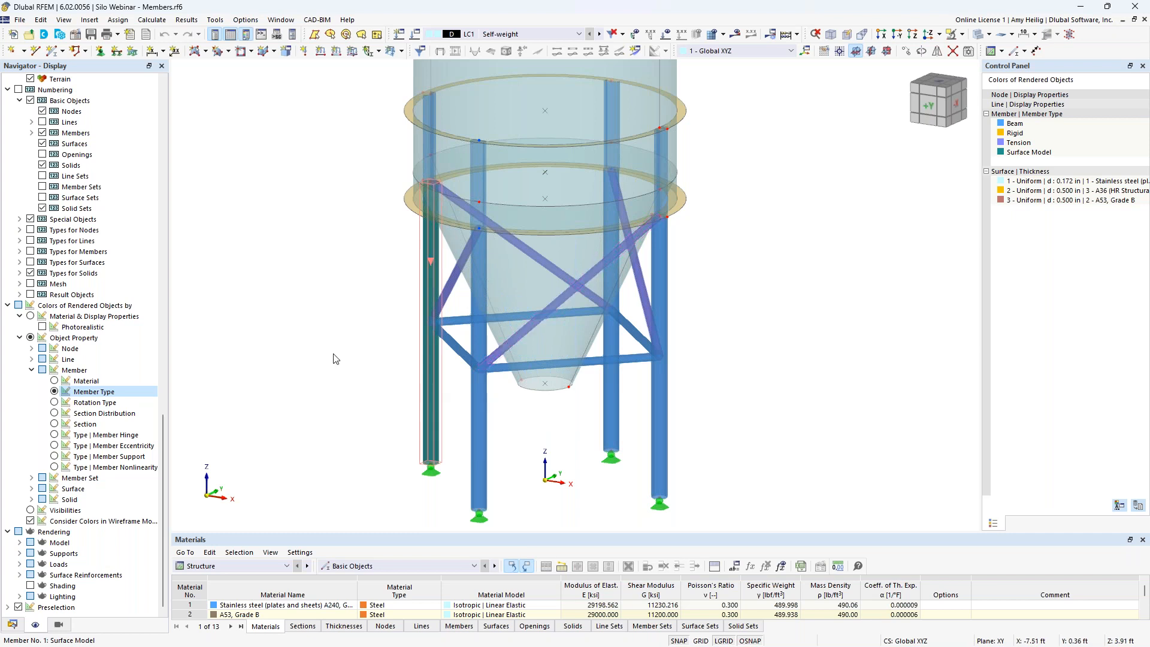
{"action": "left_click", "coordinate": [315, 170]}
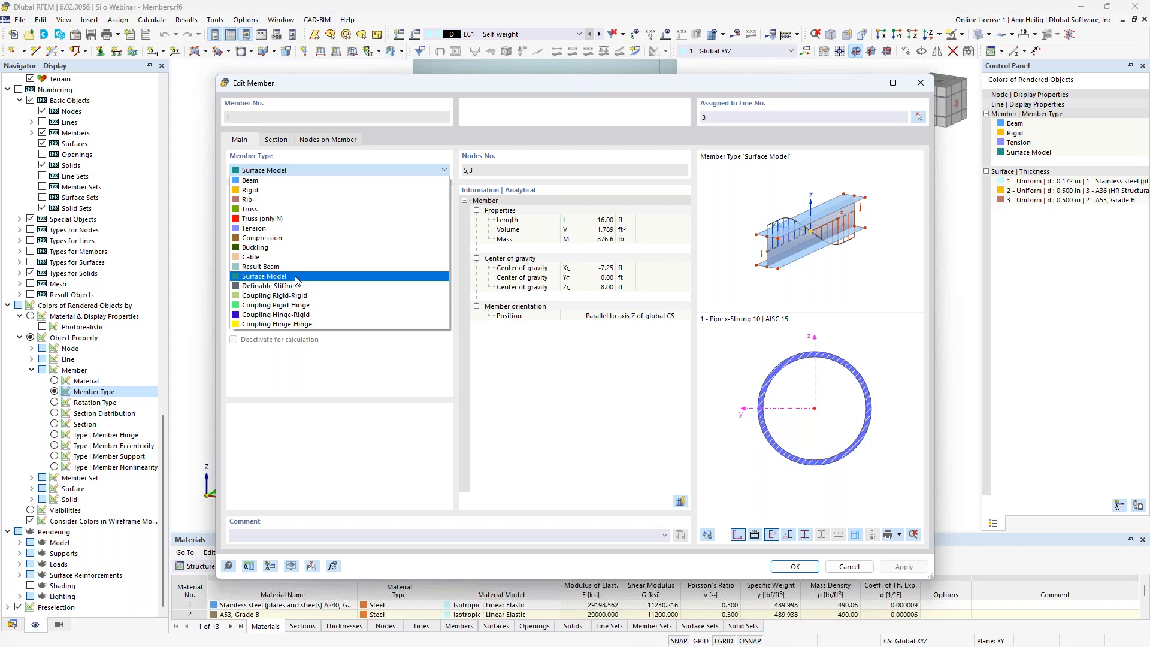
{"action": "left_click", "coordinate": [286, 170]}
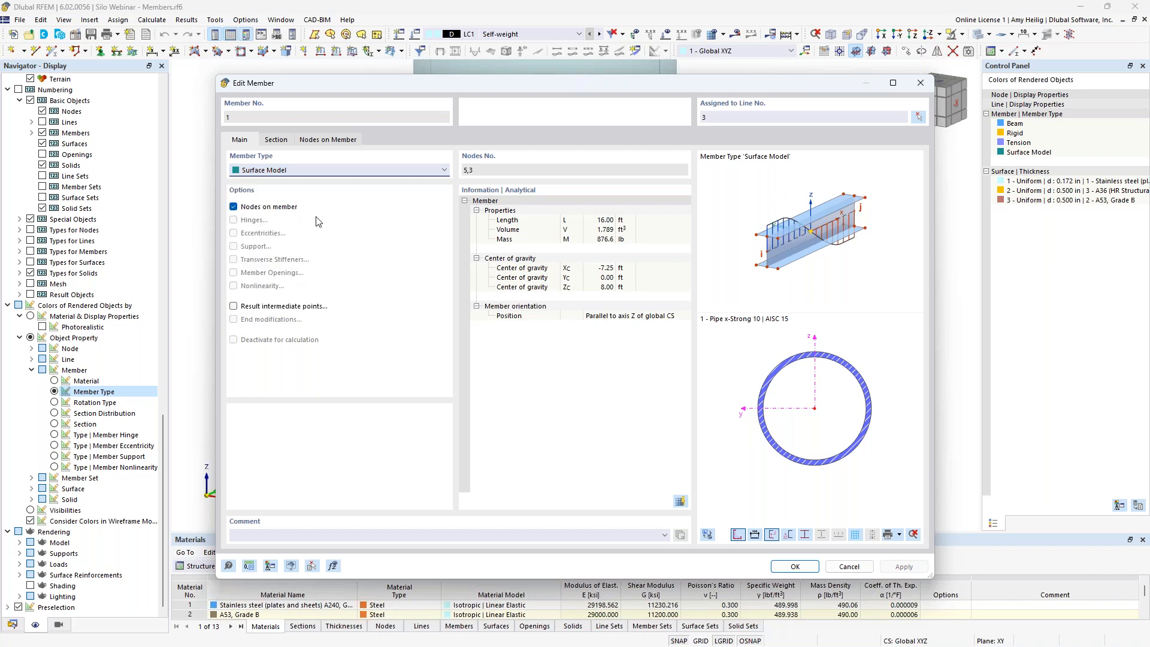
{"action": "left_click", "coordinate": [277, 140]}
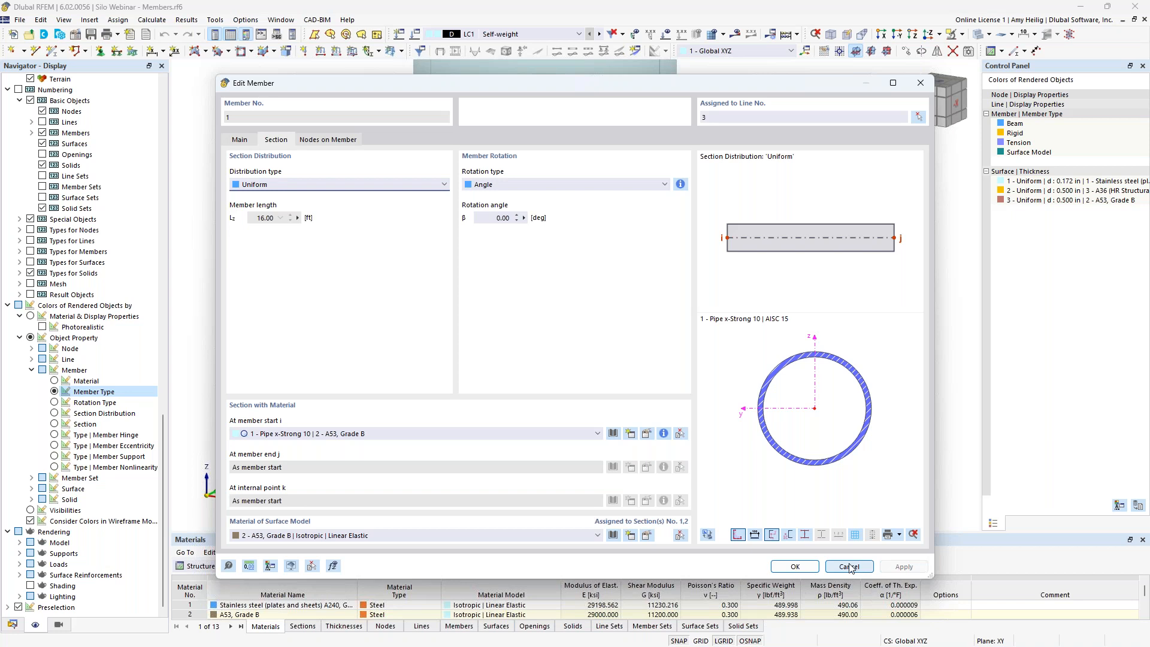
{"action": "left_click", "coordinate": [246, 140]}
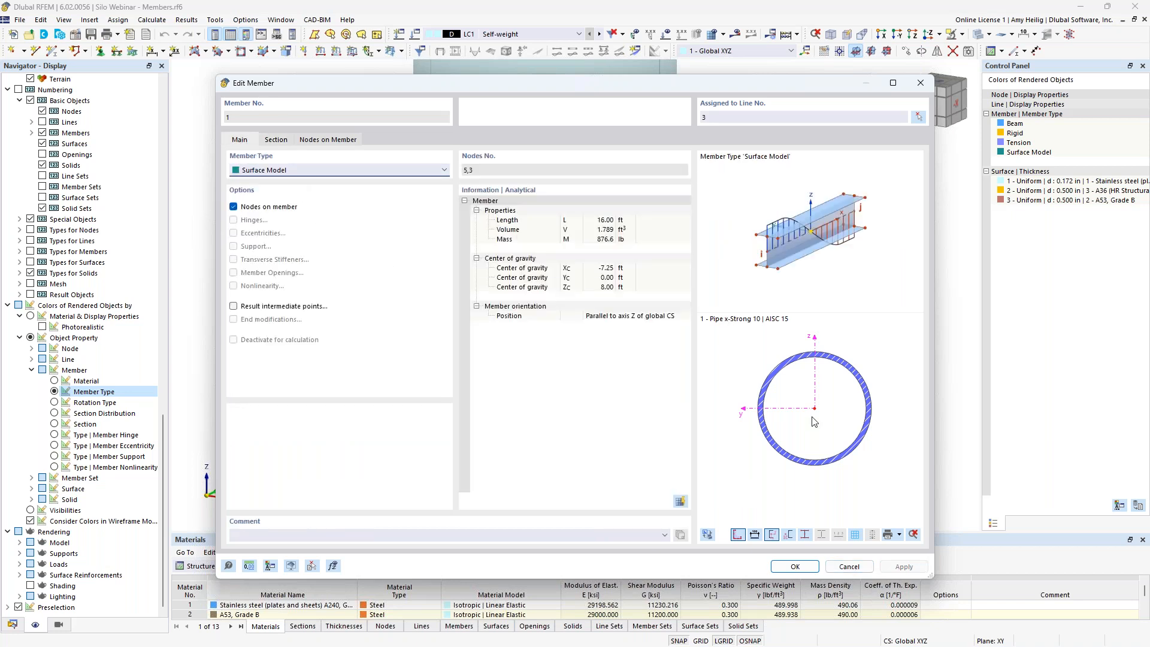
{"action": "left_click", "coordinate": [849, 566]}
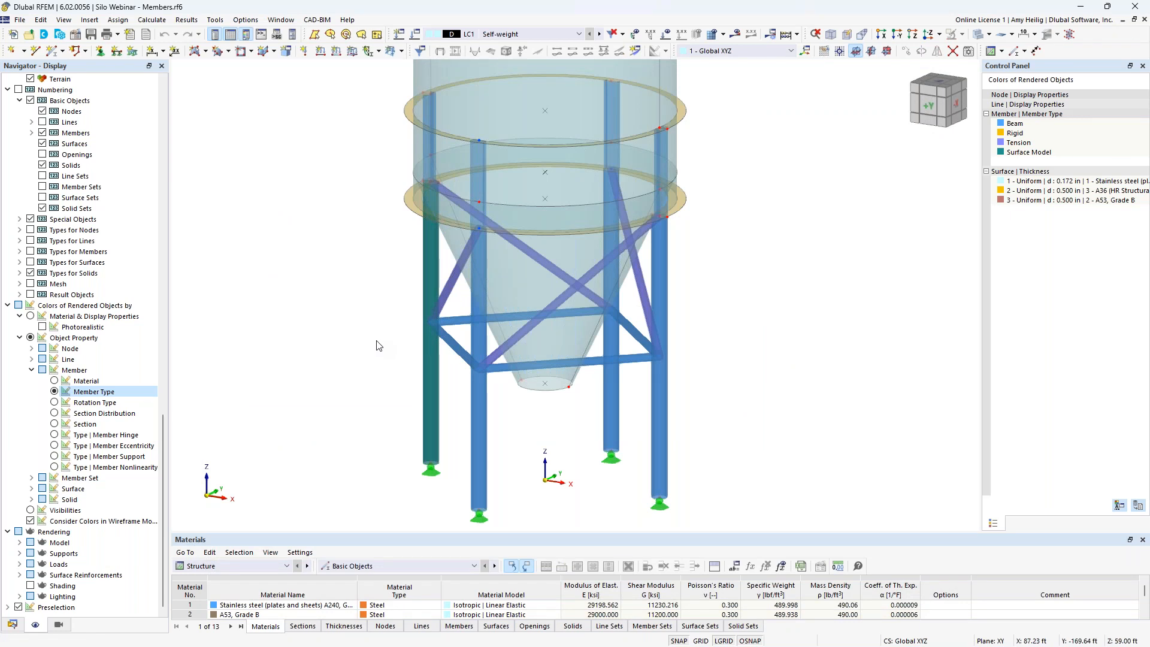
Activate the visibility mode for surfaces by material and show only the stainless steel surfaces of the silo.
{"action": "middle_click_drag", "start_coordinate": [455, 470], "coordinate": [454, 394]}
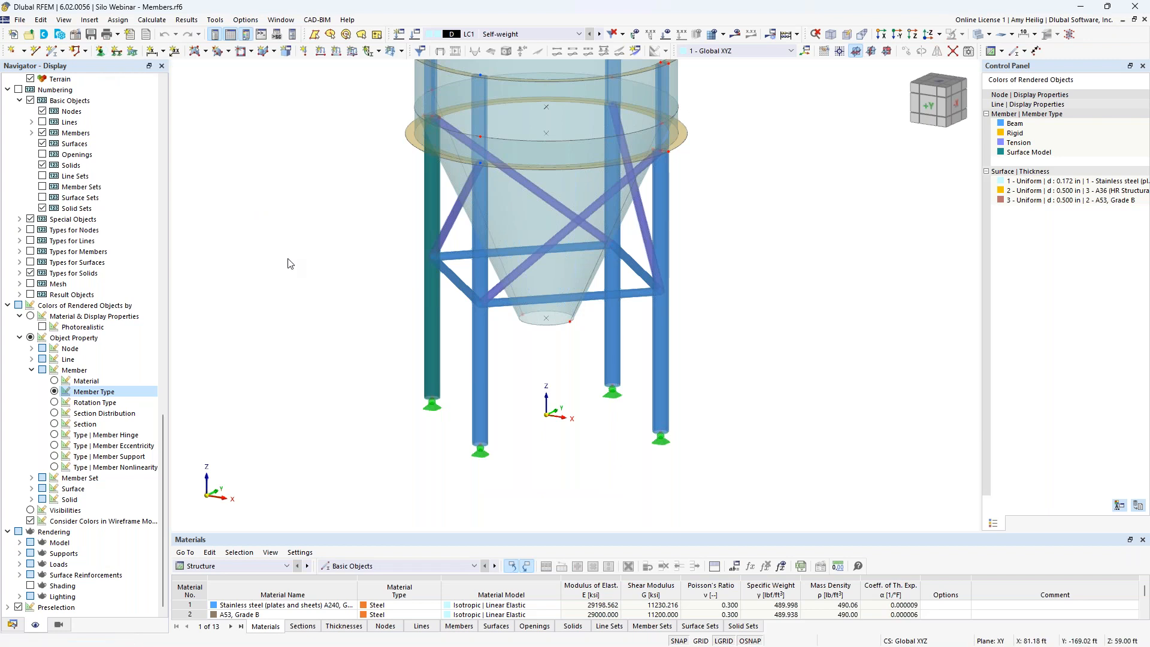
{"action": "scroll", "coordinate": [316, 315], "scroll_direction": "down", "scroll_amount": 2}
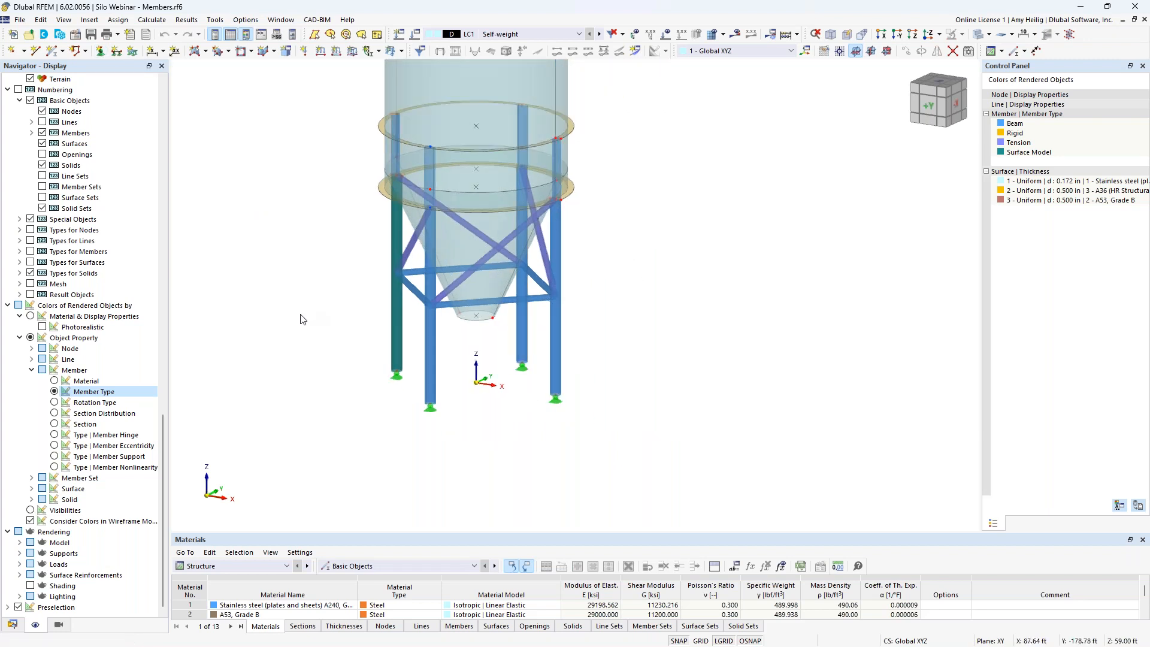
{"action": "middle_click_drag", "start_coordinate": [289, 287], "coordinate": [372, 367]}
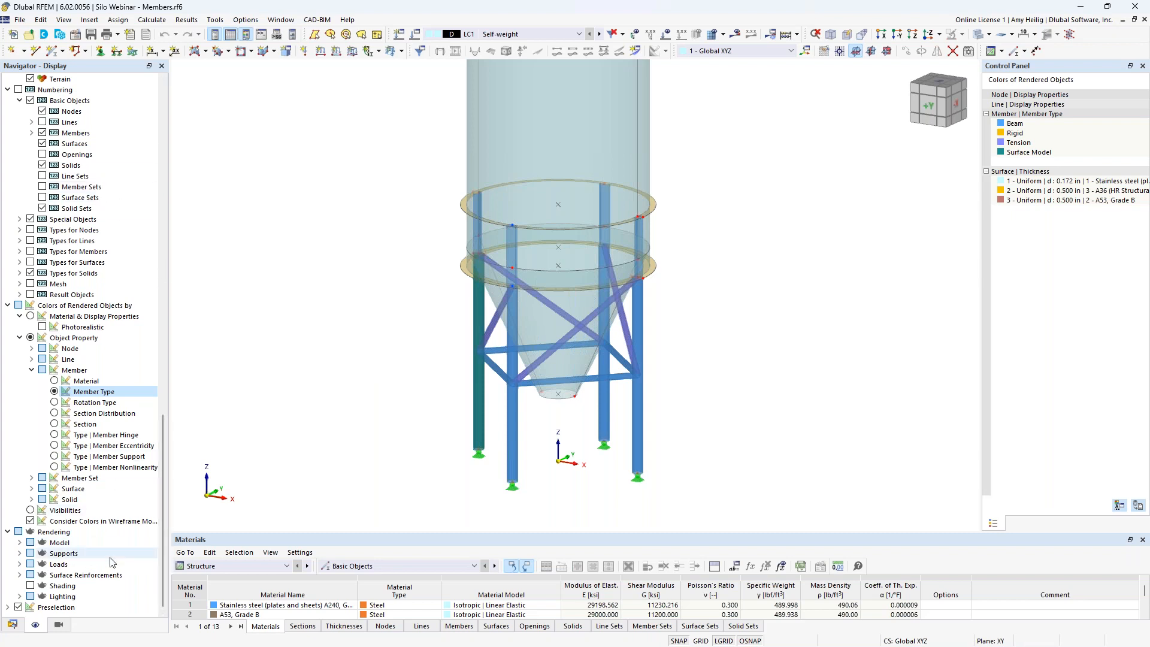
{"action": "left_click", "coordinate": [58, 625]}
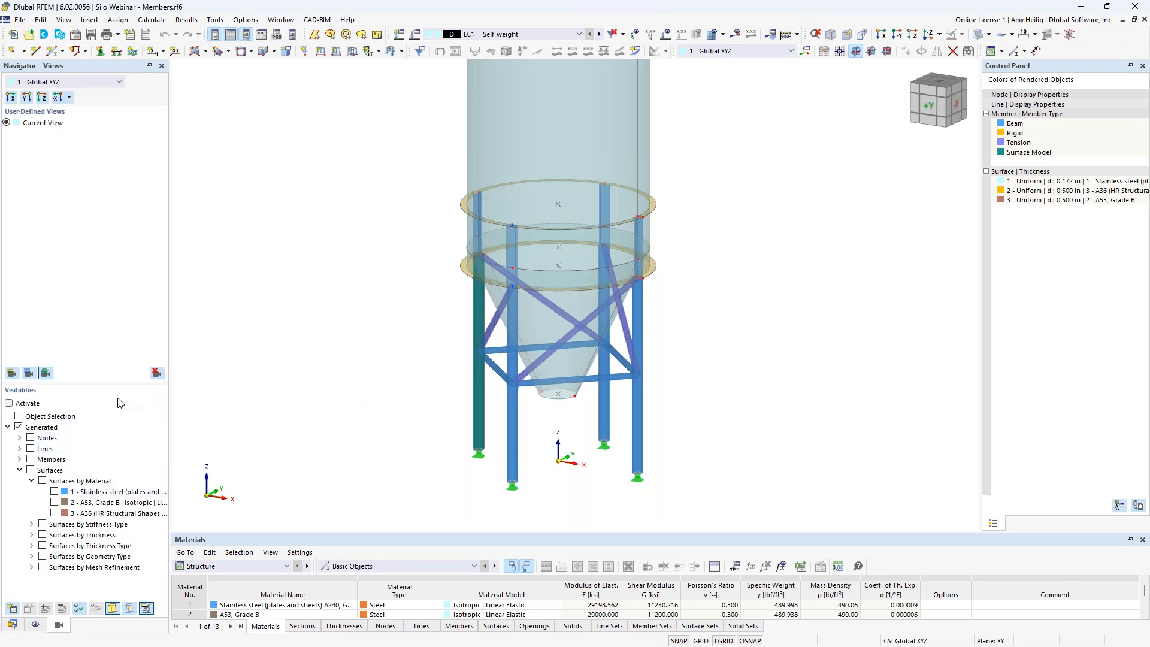
{"action": "left_click", "coordinate": [31, 470]}
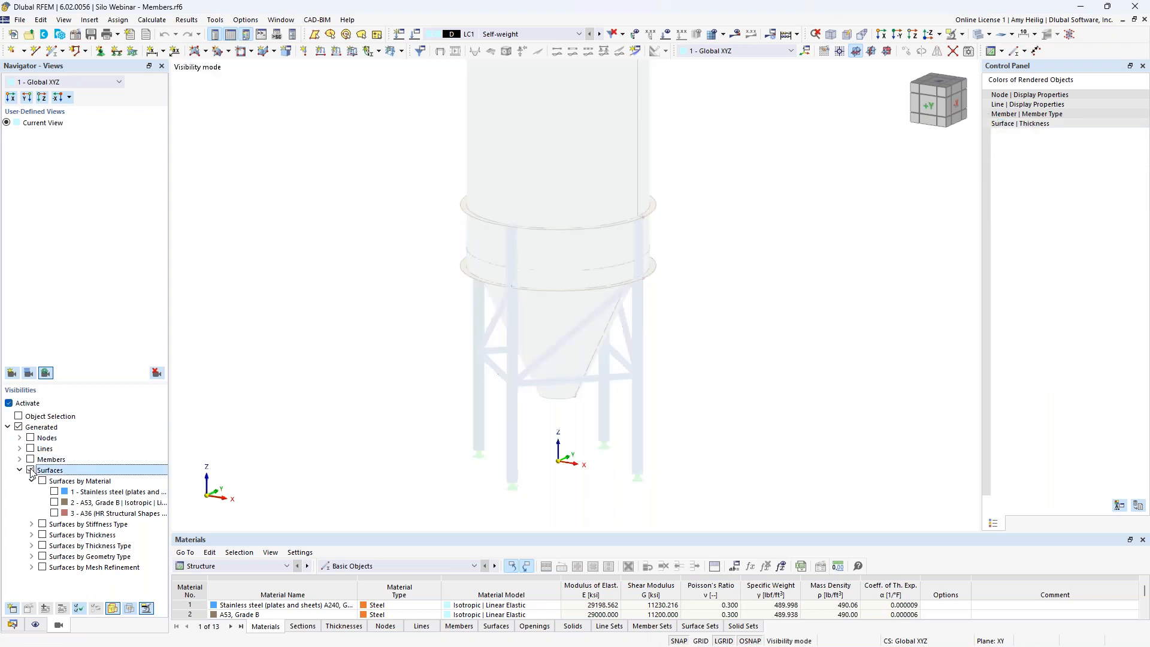
{"action": "left_click", "coordinate": [55, 491]}
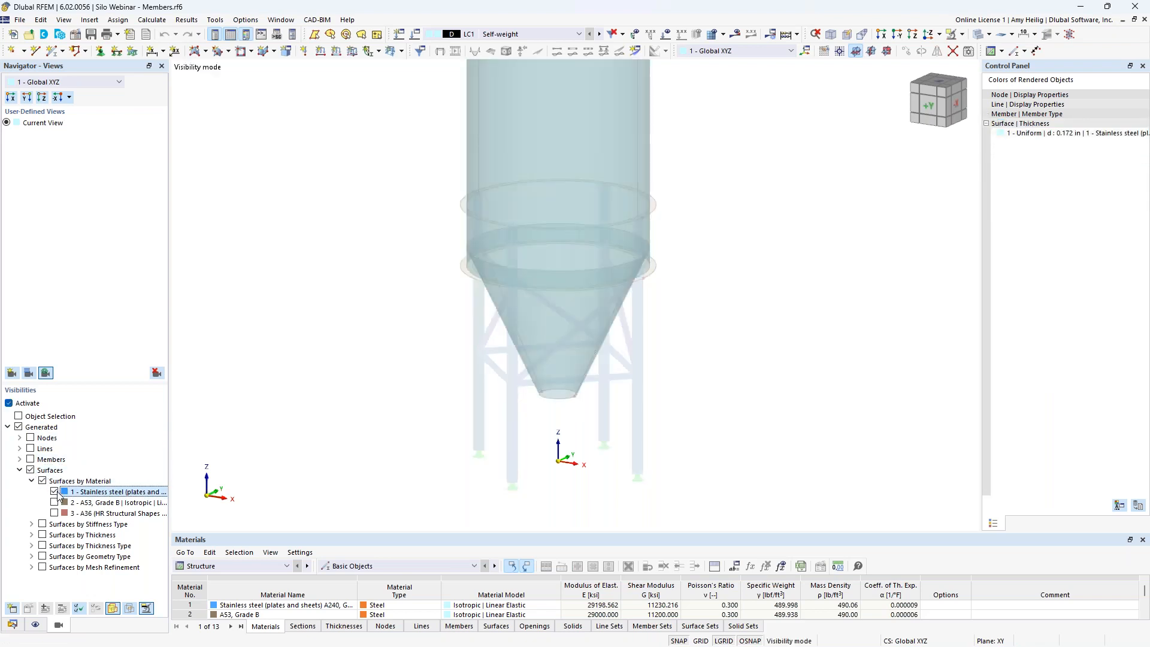
{"action": "middle_click_drag", "start_coordinate": [474, 318], "coordinate": [472, 336]}
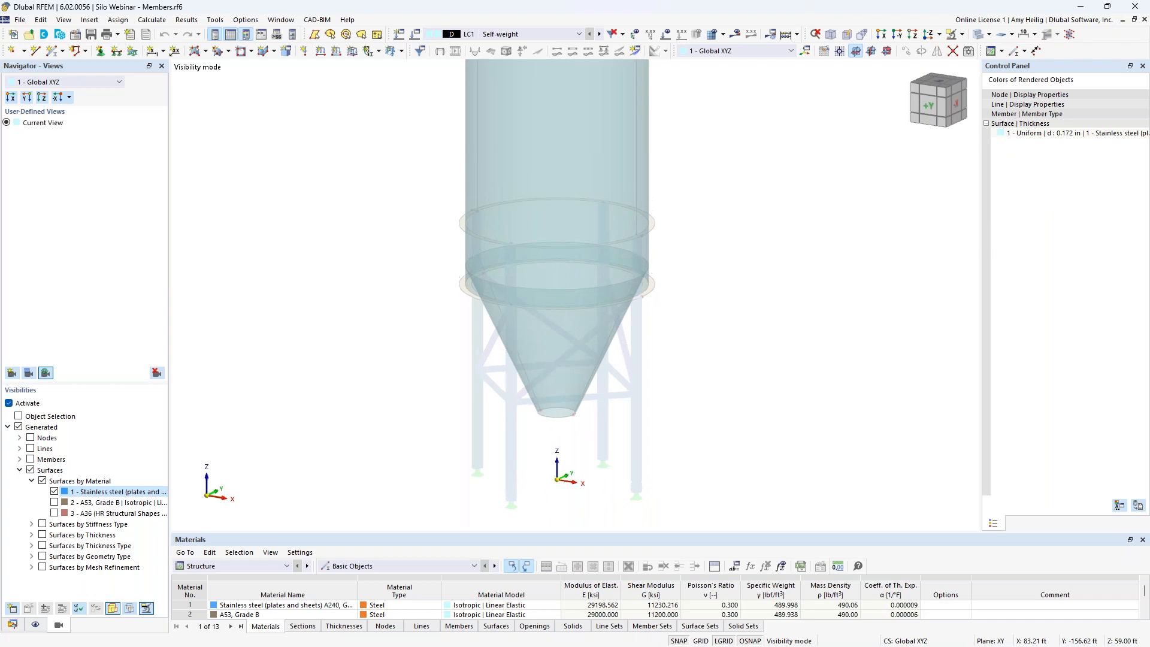
Display the local axis systems of the surfaces and inspect their directions on the silo shell and around the hopper.
{"action": "scroll", "coordinate": [480, 326], "scroll_direction": "down", "scroll_amount": 5}
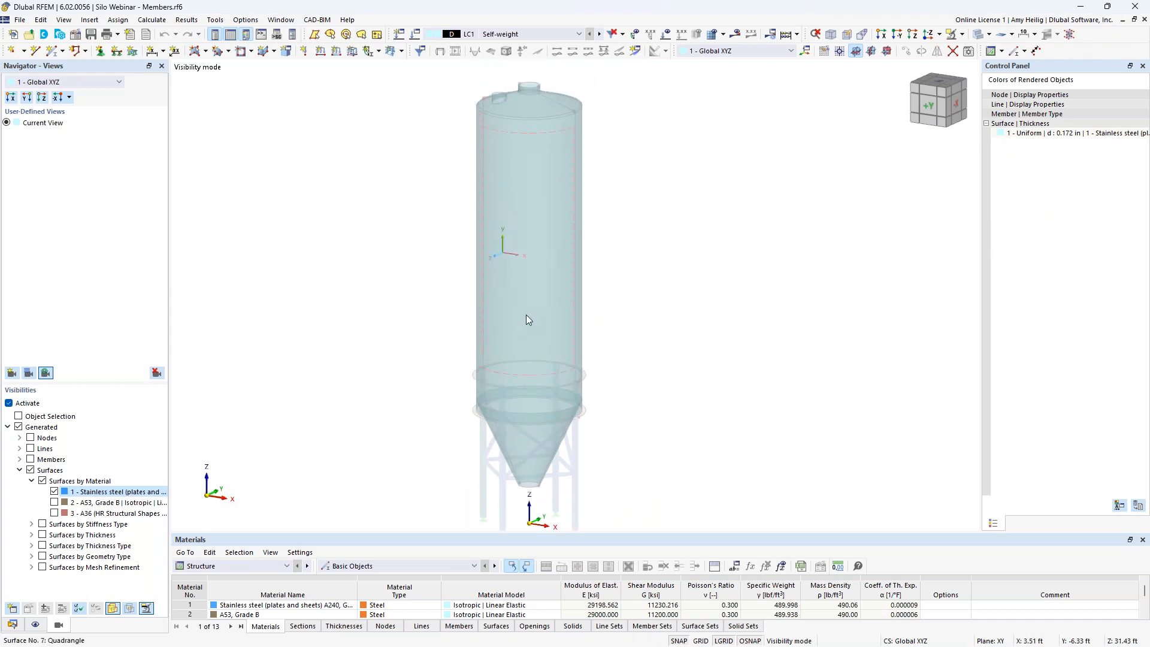
{"action": "right_click", "coordinate": [527, 315]}
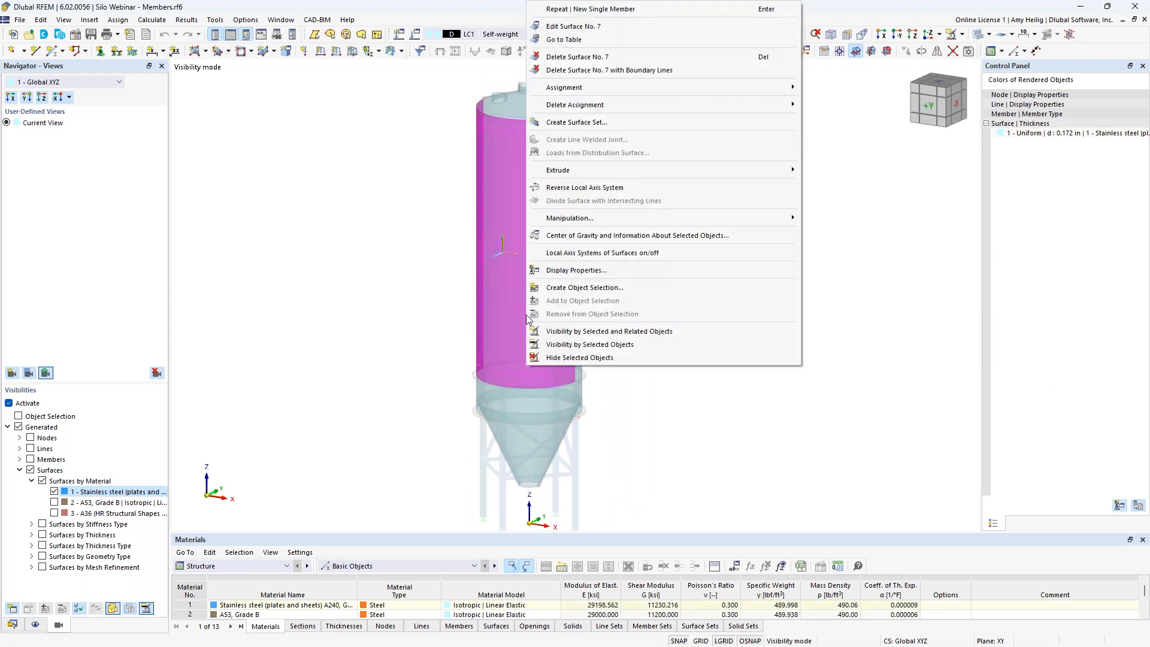
{"action": "left_click", "coordinate": [599, 252]}
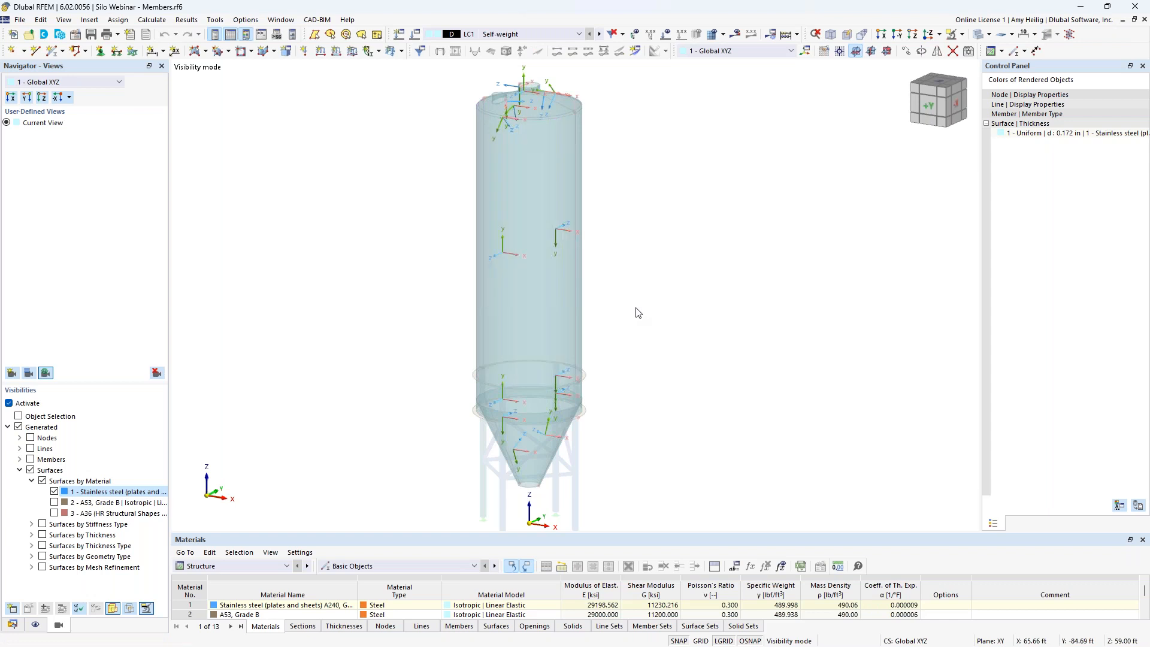
{"action": "mouse_move", "coordinate": [625, 318]}
{"action": "middle_mouse_down", "text": "ctrl"}
{"action": "mouse_move", "coordinate": [660, 314]}
{"action": "mouse_move", "coordinate": [610, 317]}
{"action": "middle_mouse_up", "text": "ctrl"}
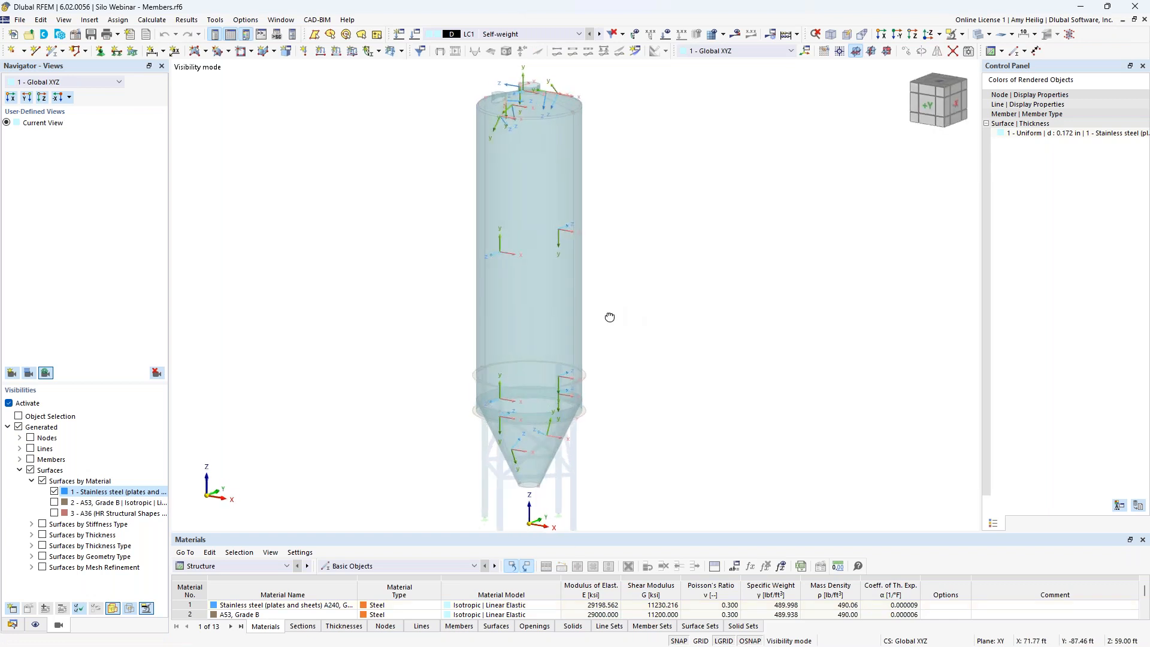
{"action": "scroll", "coordinate": [530, 448], "scroll_direction": "up", "scroll_amount": 5}
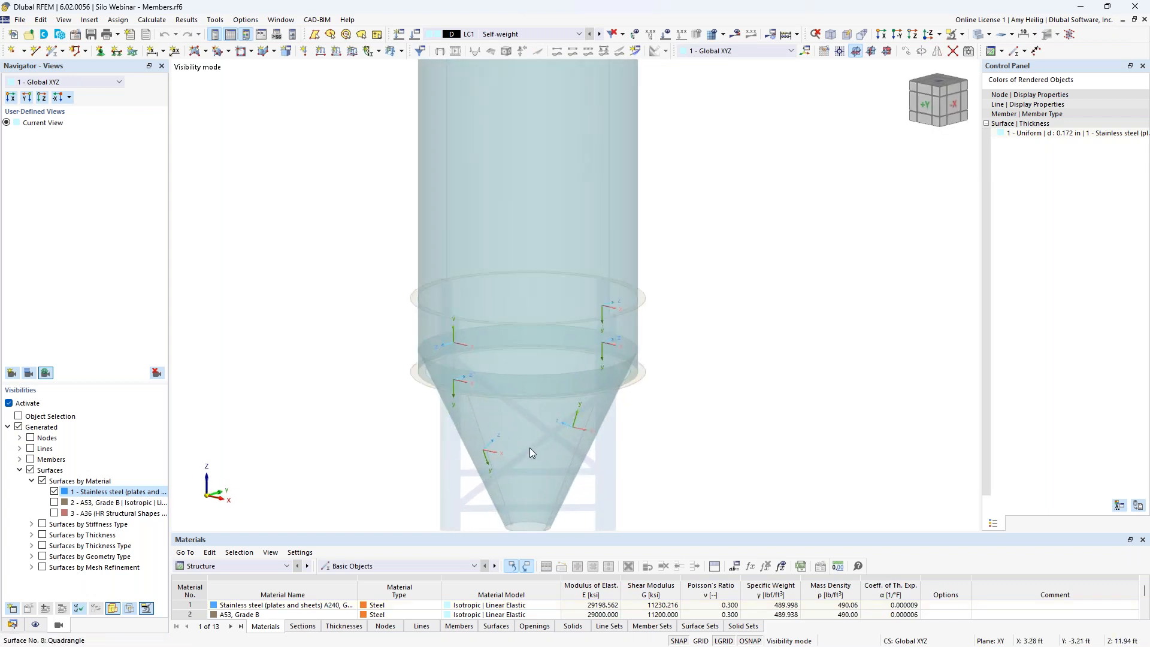
{"action": "scroll", "coordinate": [530, 448], "scroll_direction": "up", "scroll_amount": 1}
{"action": "middle_click_drag", "start_coordinate": [751, 448], "coordinate": [749, 413]}
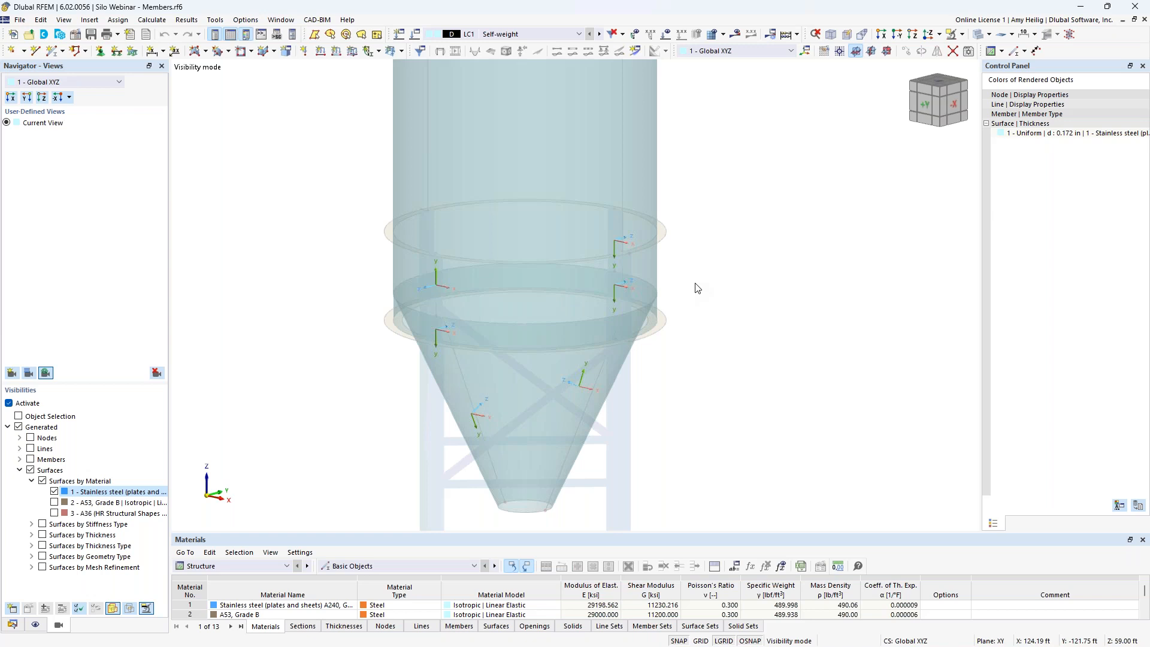
{"action": "middle_click_drag", "start_coordinate": [534, 337], "coordinate": [452, 344], "text": "ctrl"}
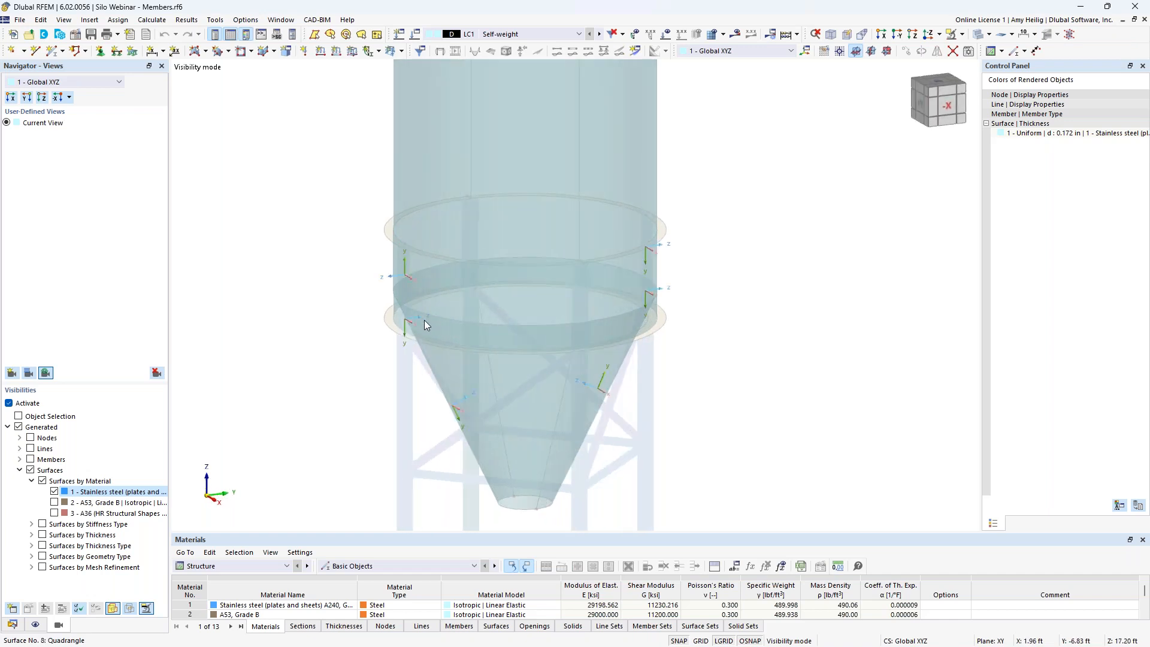
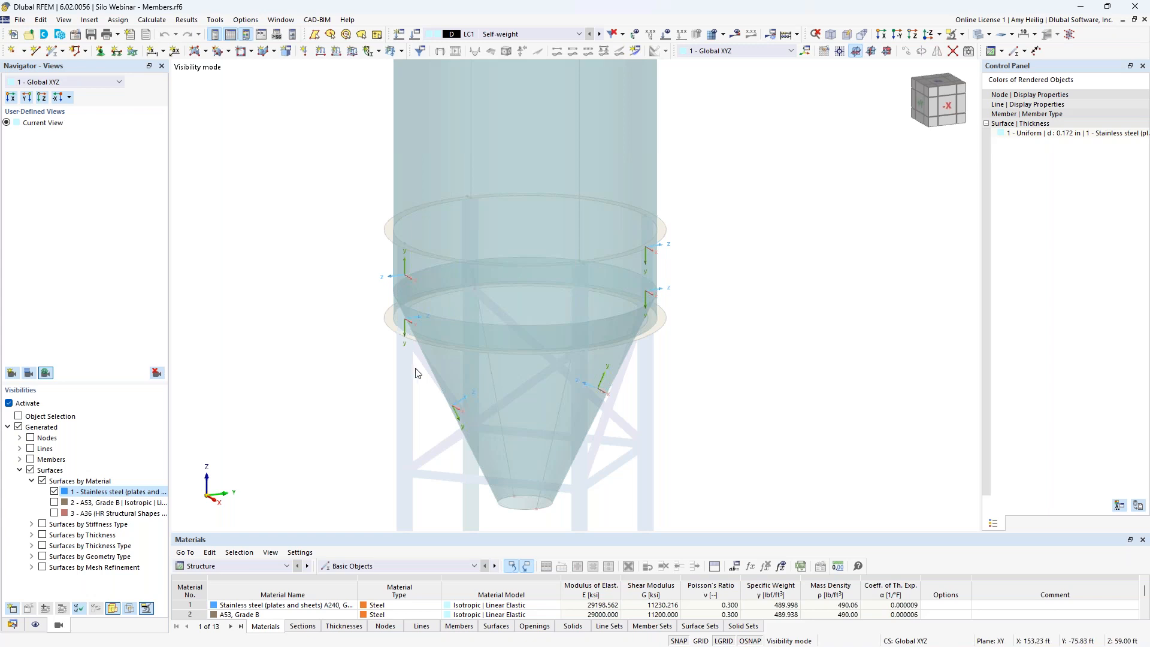
Reverse the local axis systems of the hopper cone surfaces and of surface No. 5 in the ring around the hopper's upper edge.
{"action": "scroll", "coordinate": [442, 386], "scroll_direction": "up", "scroll_amount": 3}
{"action": "middle_click_drag", "start_coordinate": [437, 387], "coordinate": [411, 321]}
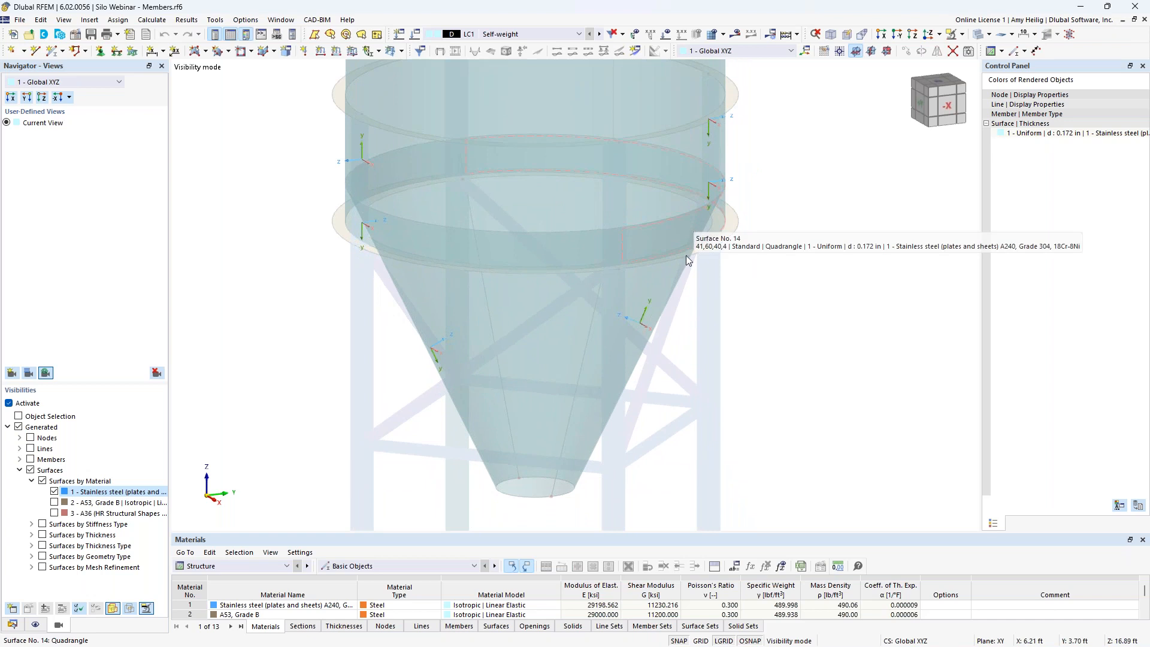
{"action": "left_click_drag", "start_coordinate": [673, 403], "coordinate": [382, 336]}
{"action": "middle_click_drag", "start_coordinate": [369, 356], "coordinate": [358, 239], "text": "shift"}
{"action": "left_click", "coordinate": [359, 235], "text": "ctrl"}
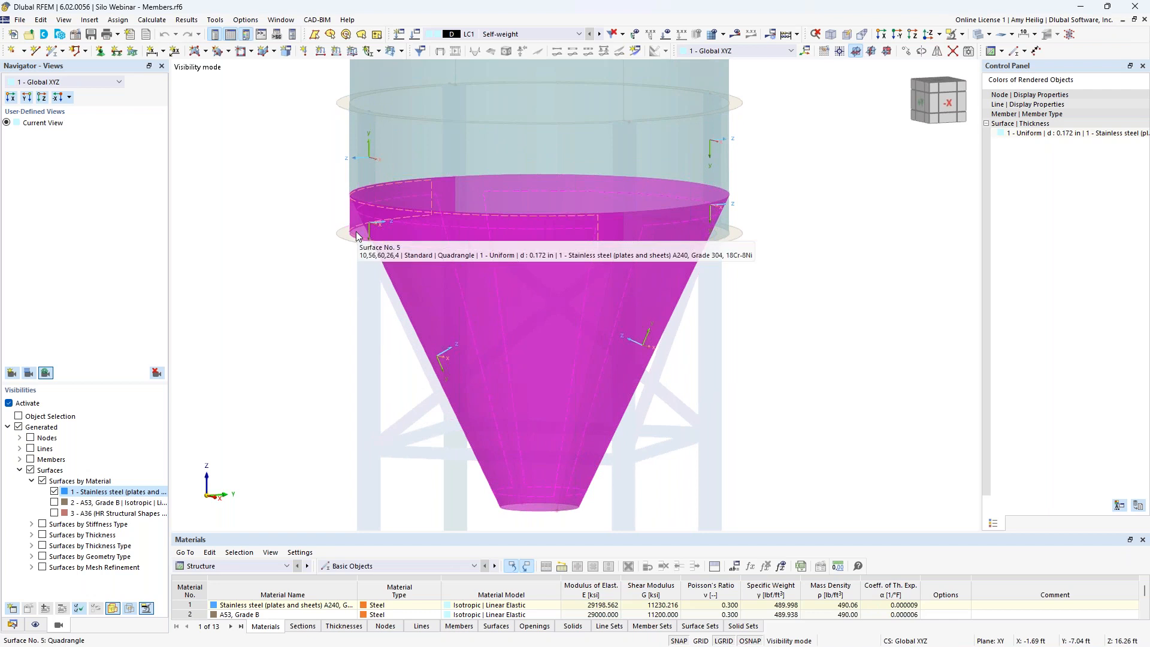
{"action": "right_click", "coordinate": [471, 333]}
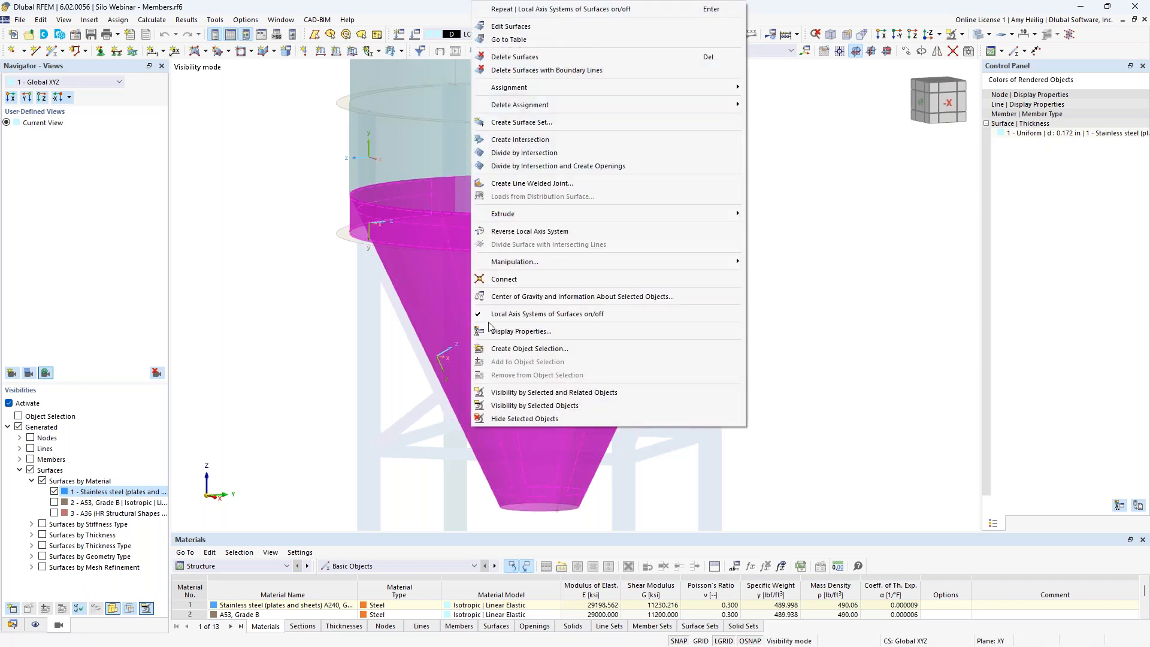
{"action": "left_click", "coordinate": [525, 232]}
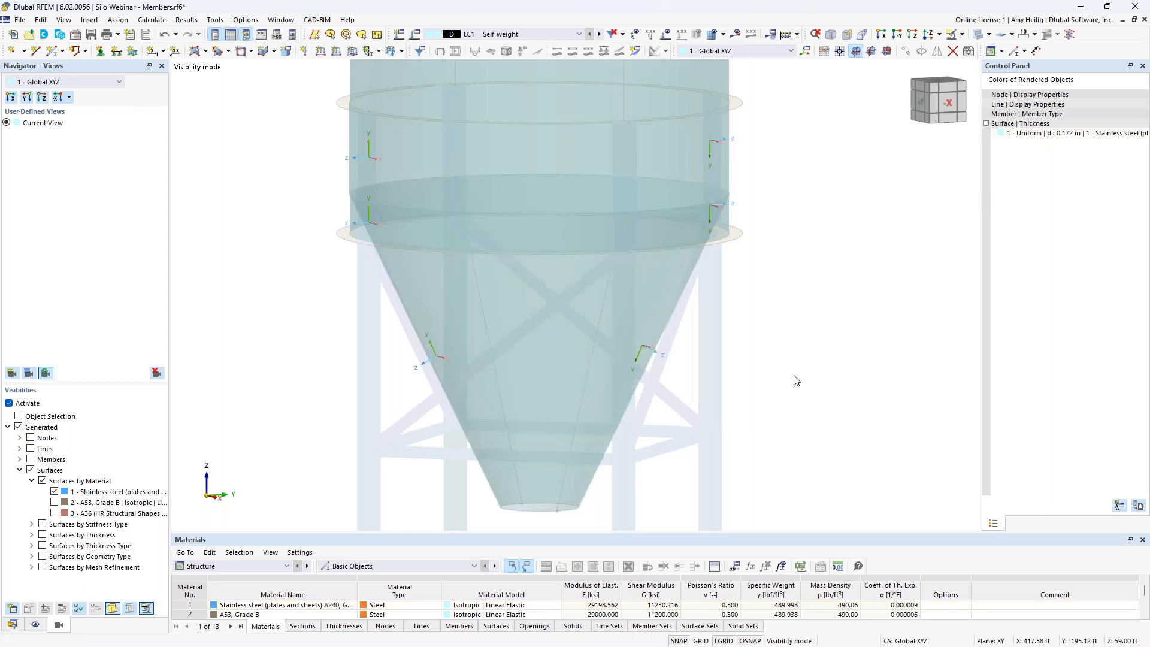
Examine the local y- and z-axis directions on the hopper surfaces and on opposite sides of the cylindrical shell.
{"action": "middle_click_drag", "start_coordinate": [775, 393], "coordinate": [749, 416], "text": "ctrl"}
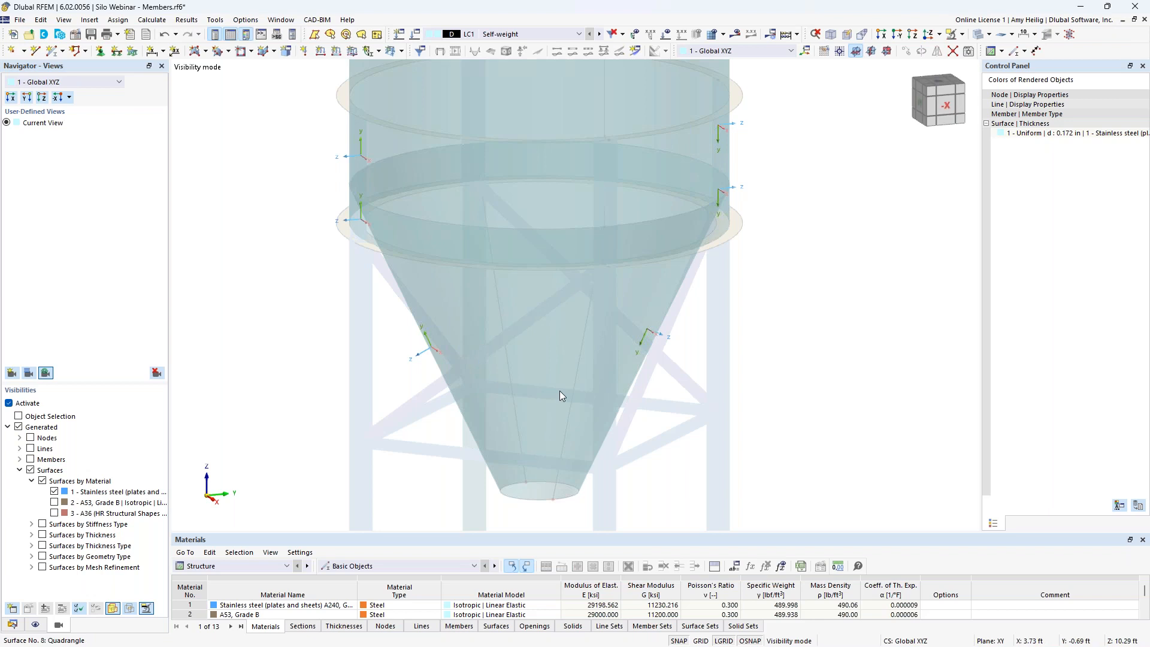
{"action": "scroll", "coordinate": [616, 375], "scroll_direction": "down", "scroll_amount": 3}
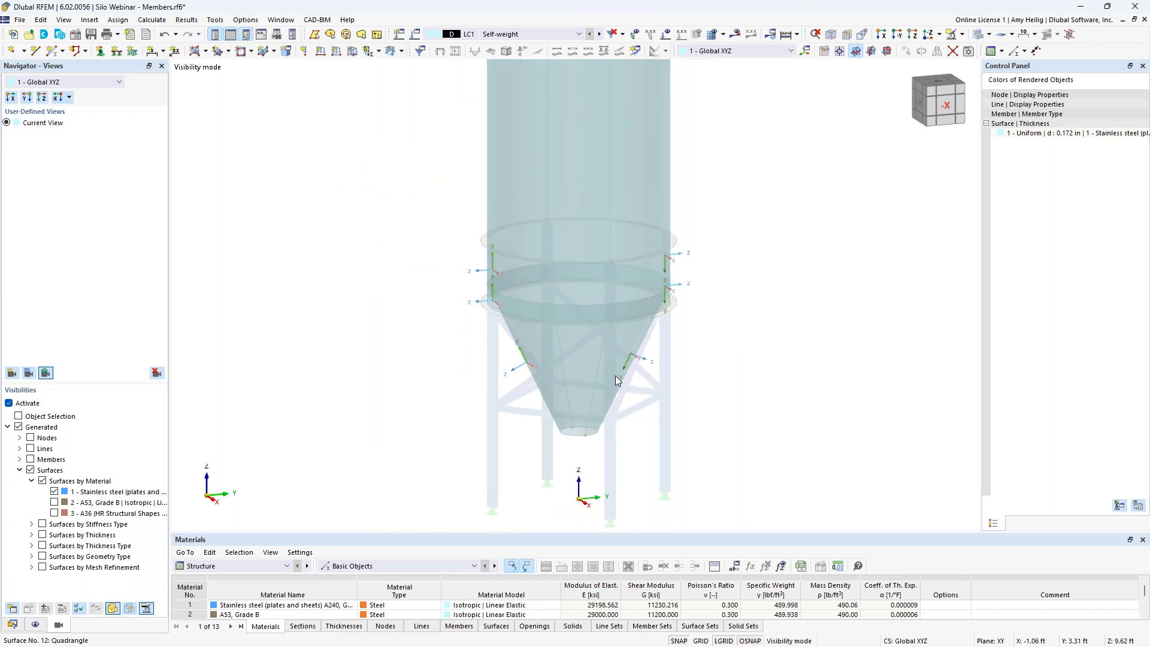
{"action": "scroll", "coordinate": [616, 376], "scroll_direction": "down", "scroll_amount": 2}
{"action": "middle_click_drag", "start_coordinate": [693, 303], "coordinate": [688, 403]}
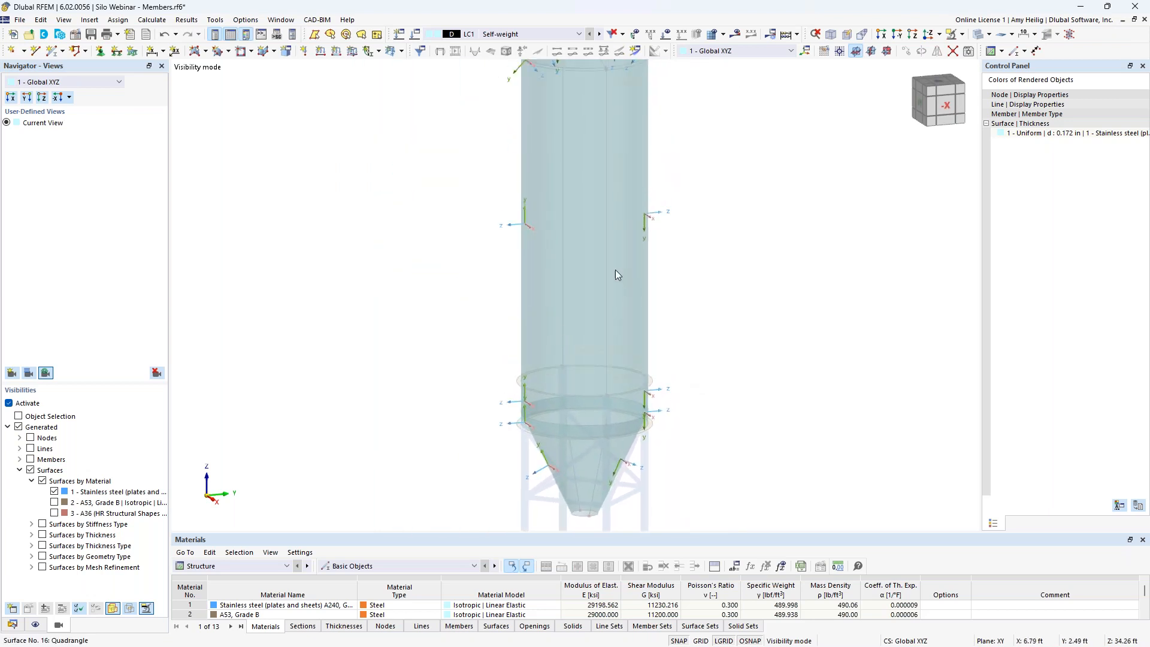
{"action": "scroll", "coordinate": [529, 214], "scroll_direction": "up", "scroll_amount": 2}
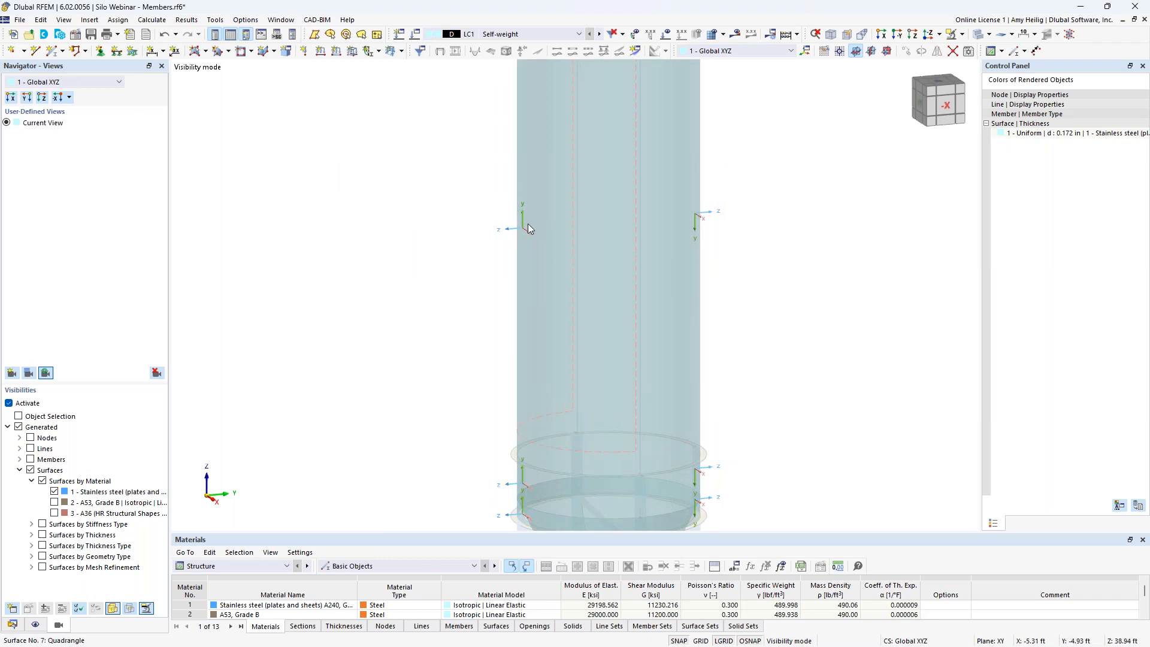
{"action": "scroll", "coordinate": [548, 211], "scroll_direction": "up", "scroll_amount": 2}
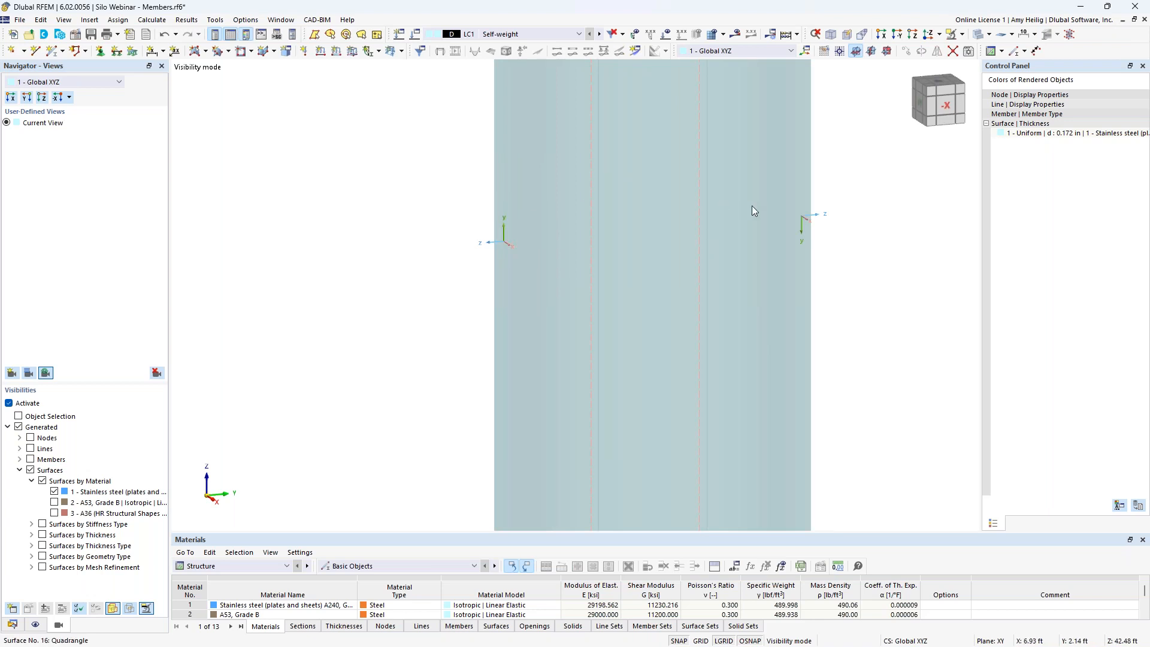
{"action": "scroll", "coordinate": [779, 252], "scroll_direction": "down", "scroll_amount": 3}
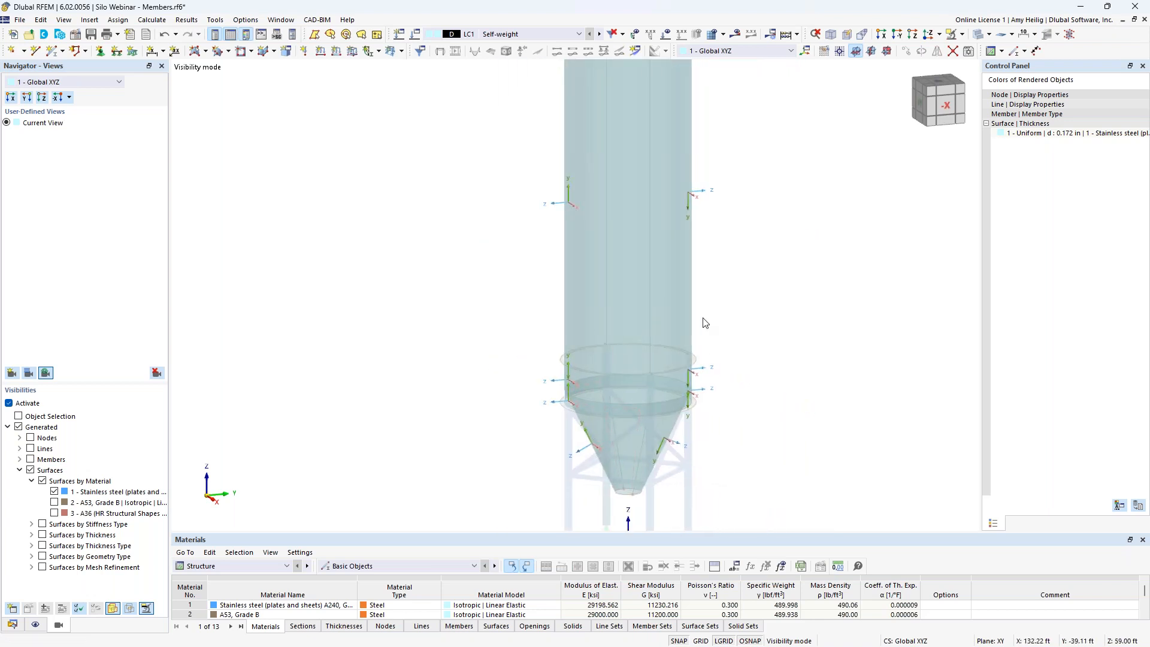
Select the shell and hopper surfaces together with the central and the smaller off-center nozzle cylinders on the roof.
{"action": "scroll", "coordinate": [749, 479], "scroll_direction": "down", "scroll_amount": 2}
{"action": "left_click_drag", "start_coordinate": [747, 505], "coordinate": [539, 198]}
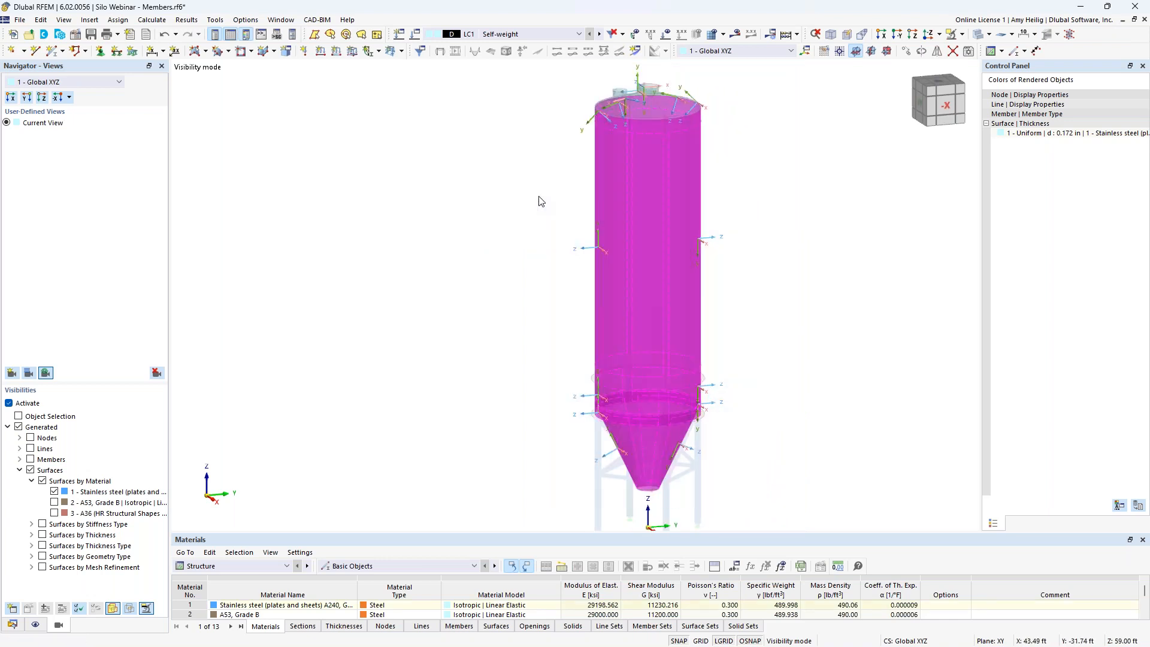
{"action": "middle_click_drag", "start_coordinate": [724, 181], "coordinate": [716, 294]}
{"action": "scroll", "coordinate": [659, 196], "scroll_direction": "up", "scroll_amount": 5}
{"action": "scroll", "coordinate": [659, 195], "scroll_direction": "up", "scroll_amount": 2}
{"action": "middle_click_drag", "start_coordinate": [680, 205], "coordinate": [681, 184], "text": "ctrl"}
{"action": "left_click_drag", "start_coordinate": [687, 181], "coordinate": [512, 120]}
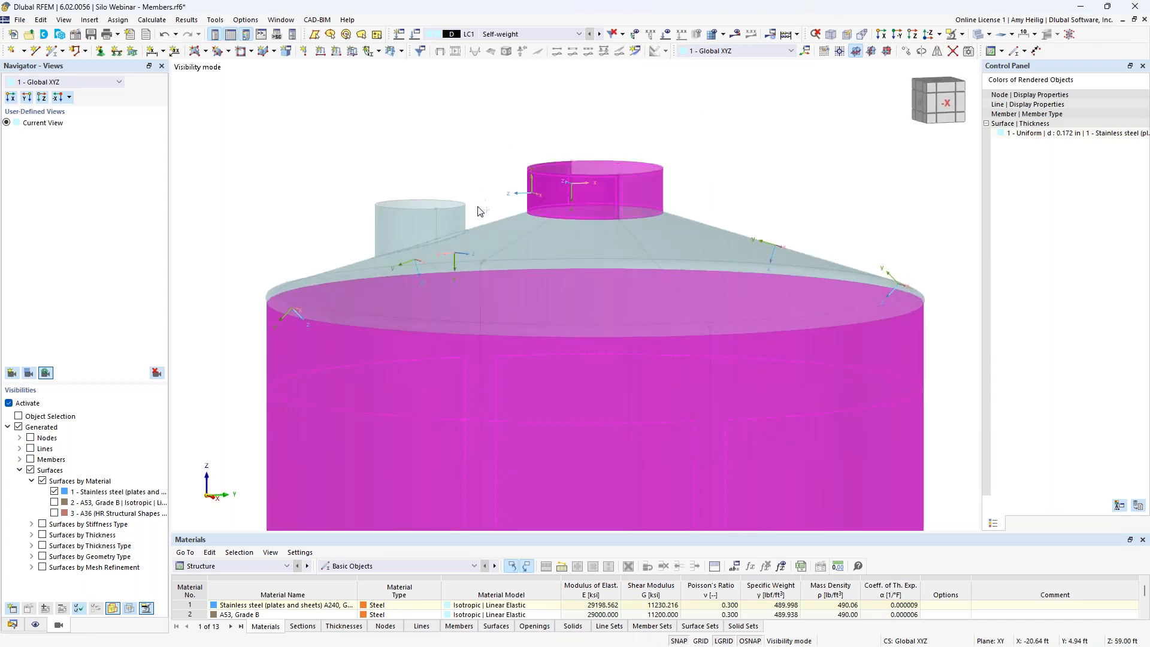
{"action": "left_click_drag", "start_coordinate": [479, 207], "coordinate": [356, 161]}
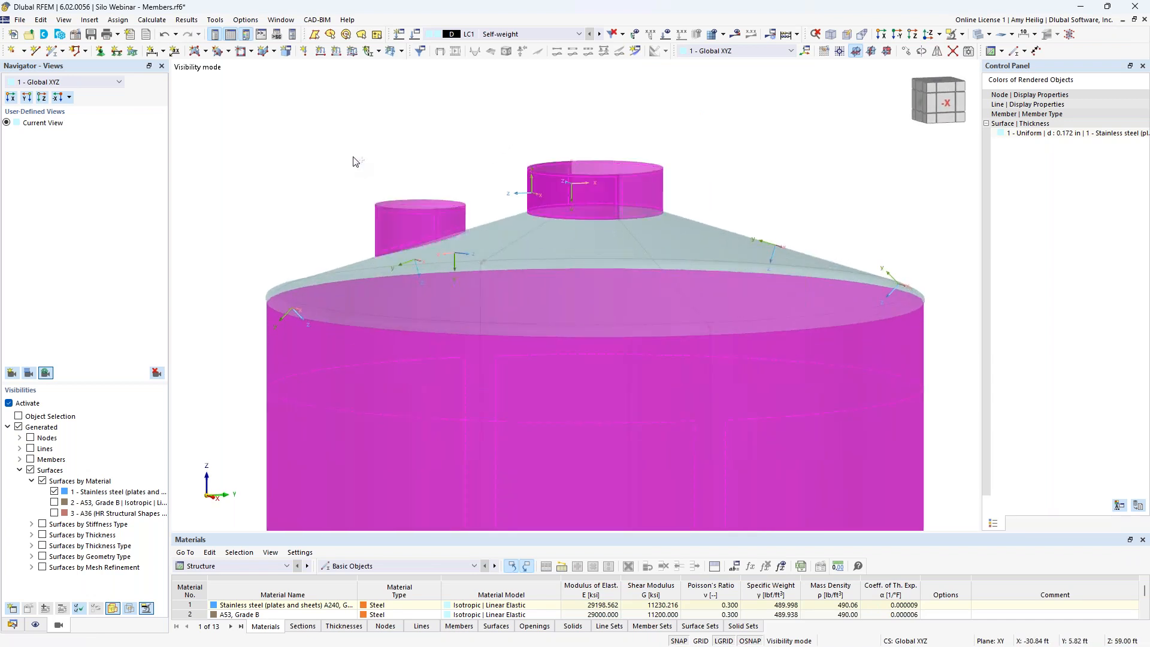
Set the input axes of the selected surfaces to Axis parallel to lines, using axis y.
{"action": "double_click", "coordinate": [623, 190]}
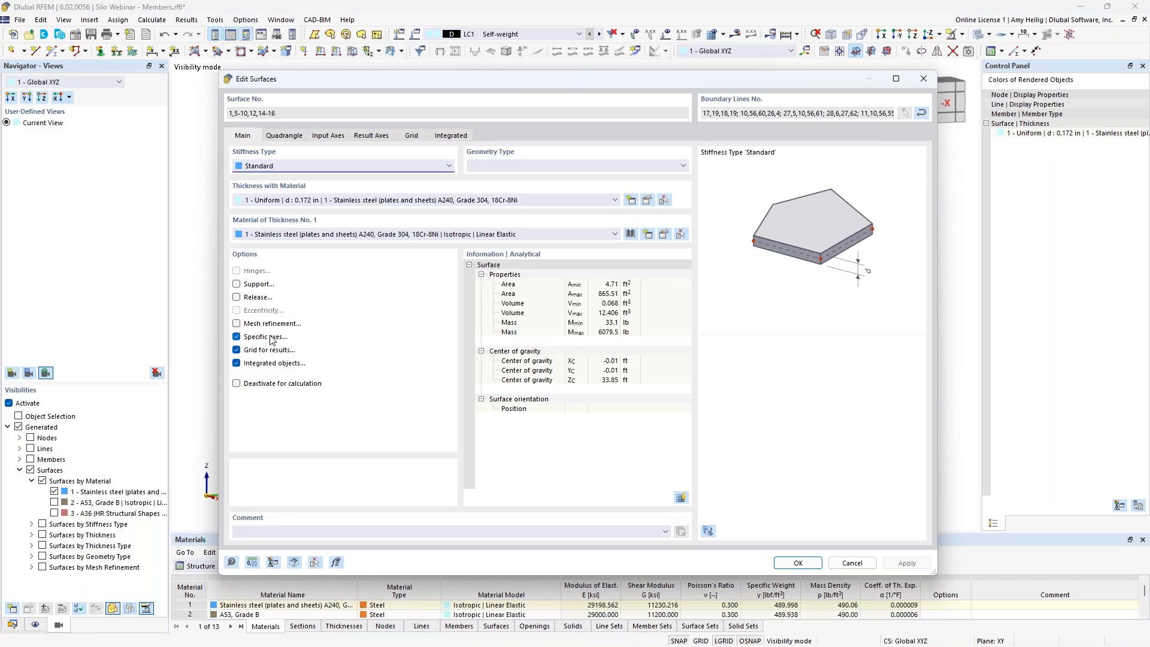
{"action": "left_click", "coordinate": [327, 136]}
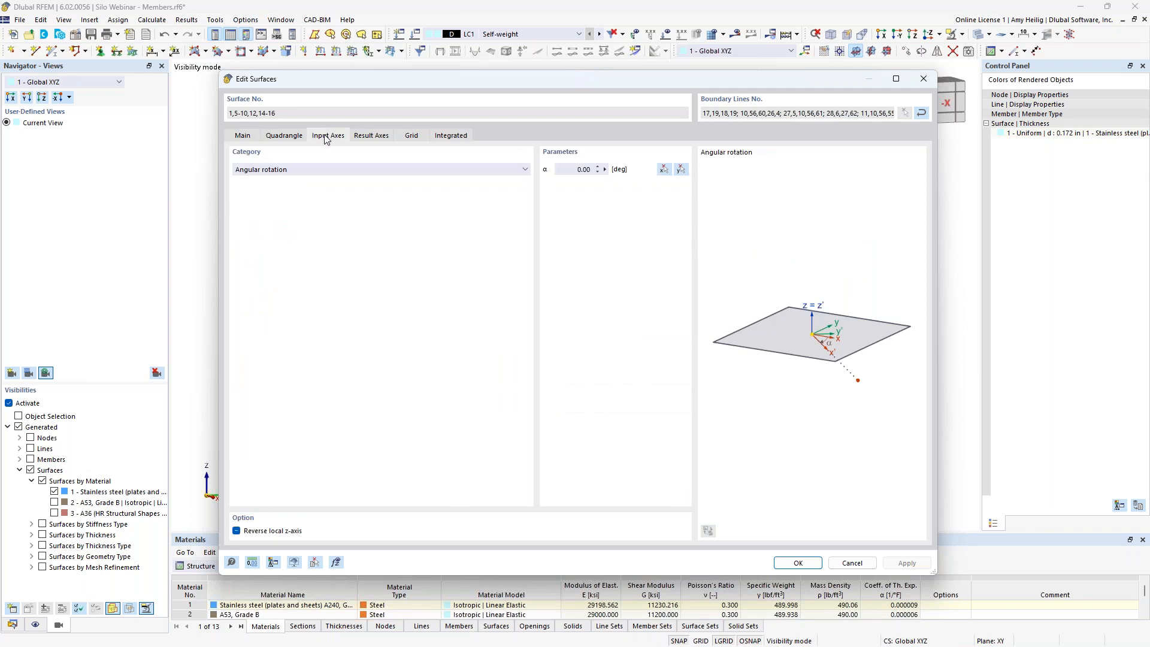
{"action": "left_click", "coordinate": [321, 170]}
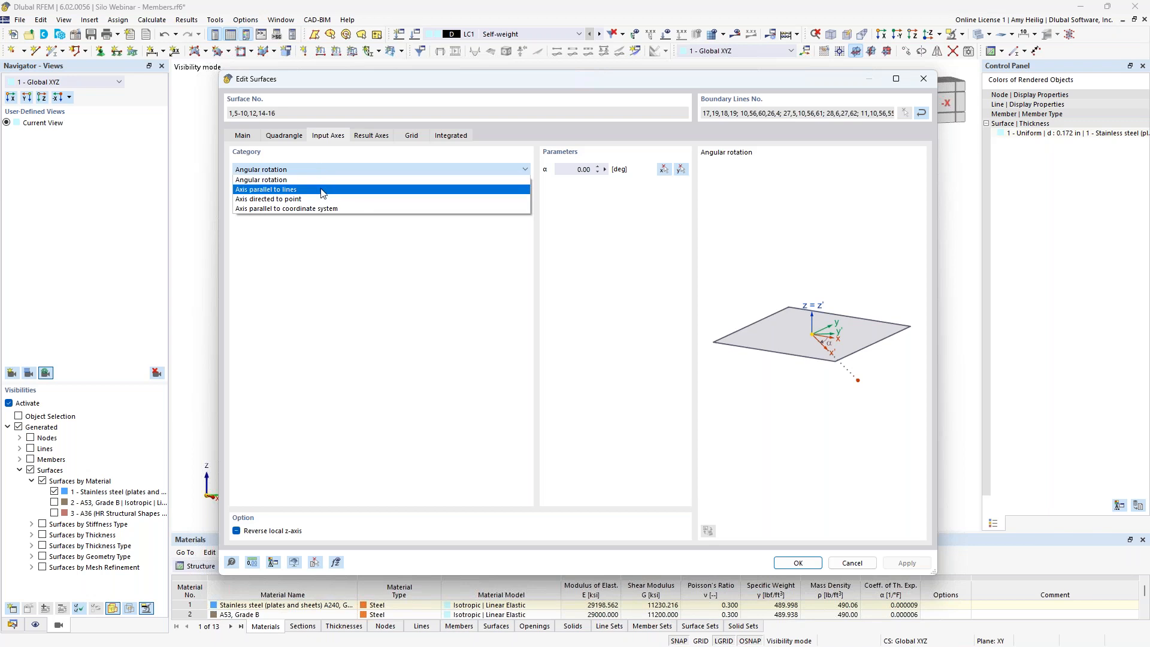
{"action": "left_click", "coordinate": [323, 190]}
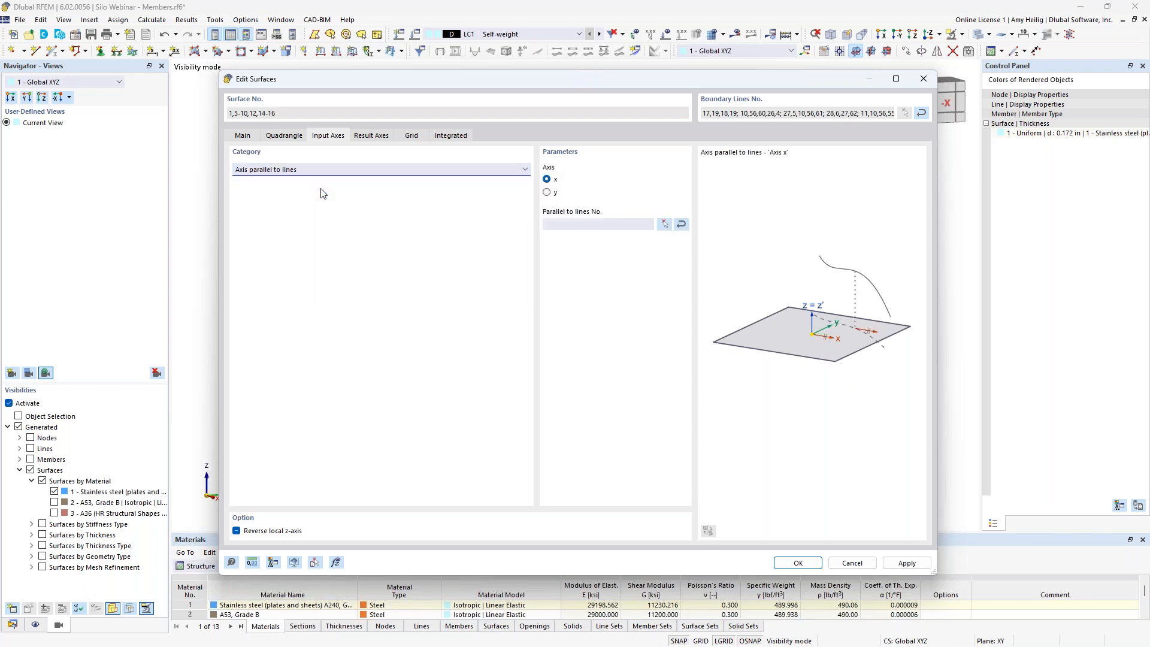
{"action": "left_click", "coordinate": [547, 192]}
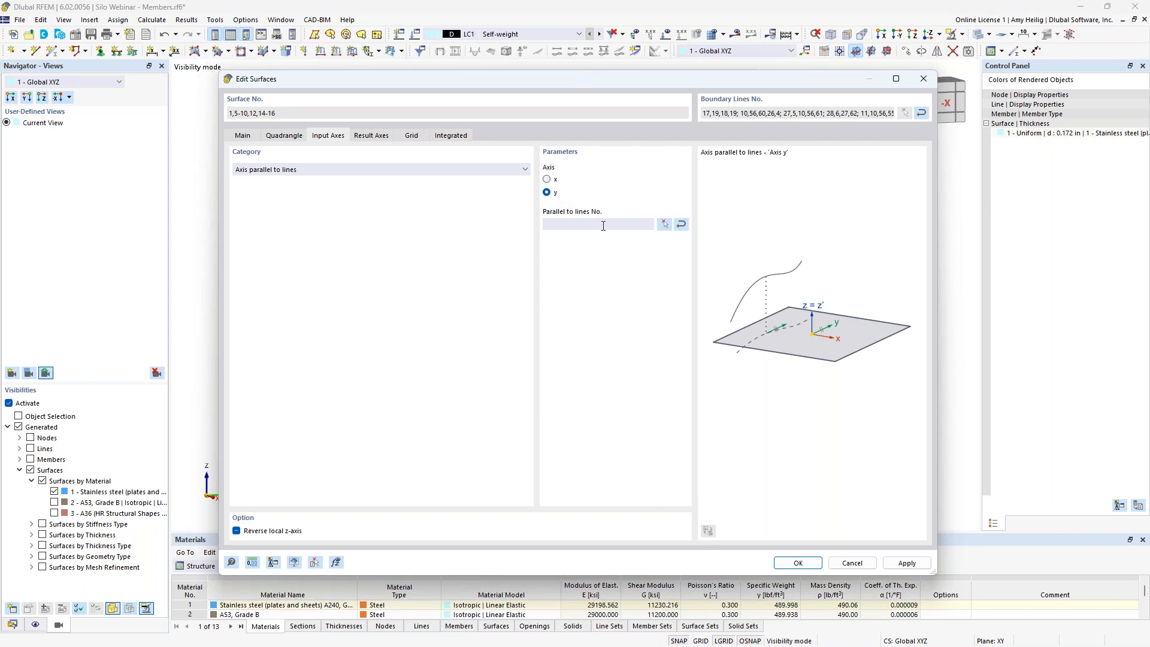
Assign vertical line 49 on the central roof nozzle as the parallel line, apply the edit, and check the axes down to the hopper.
{"action": "left_click", "coordinate": [663, 224]}
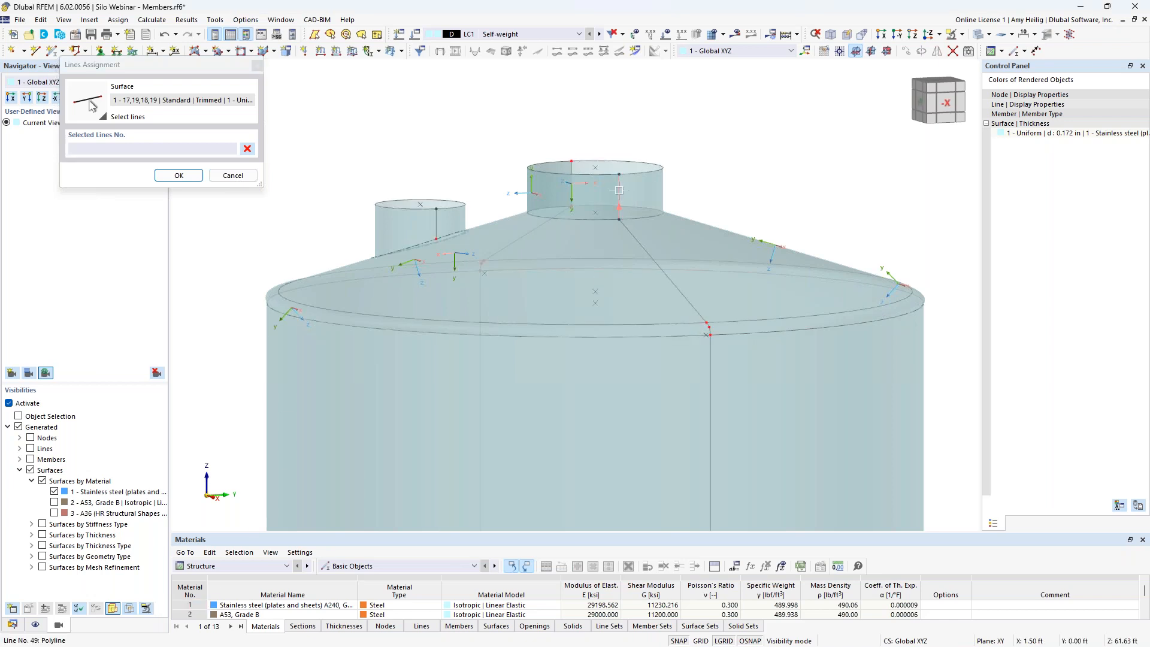
{"action": "scroll", "coordinate": [620, 190], "scroll_direction": "up", "scroll_amount": 4}
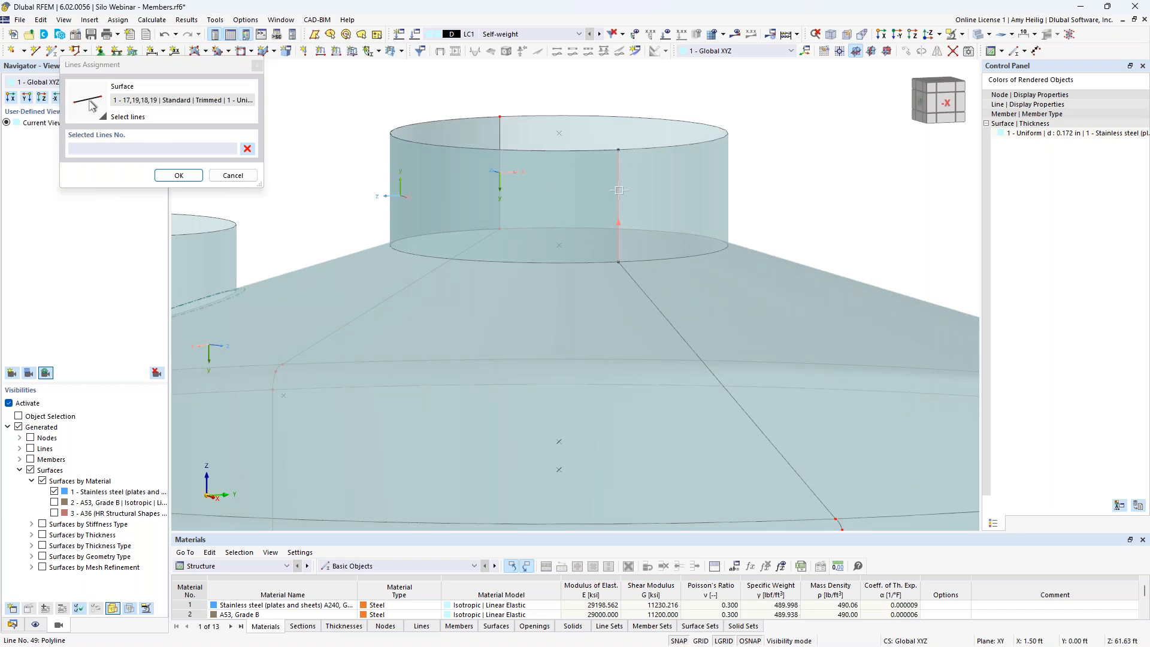
{"action": "left_click", "coordinate": [618, 190]}
{"action": "left_click", "coordinate": [179, 175]}
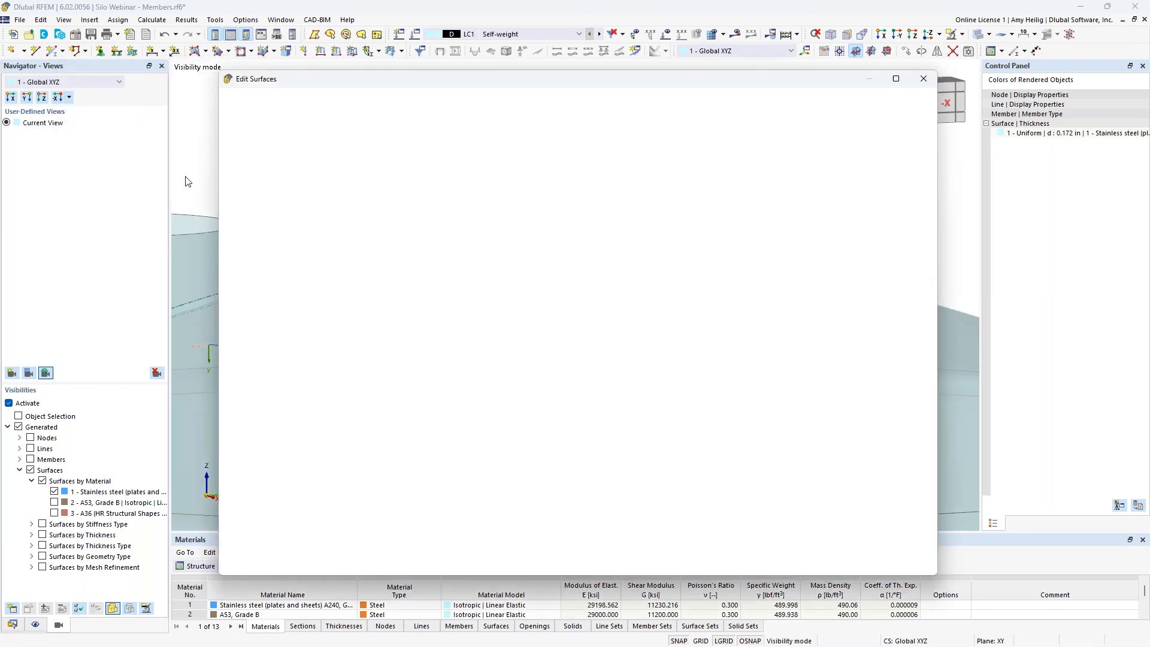
{"action": "key", "text": "Return"}
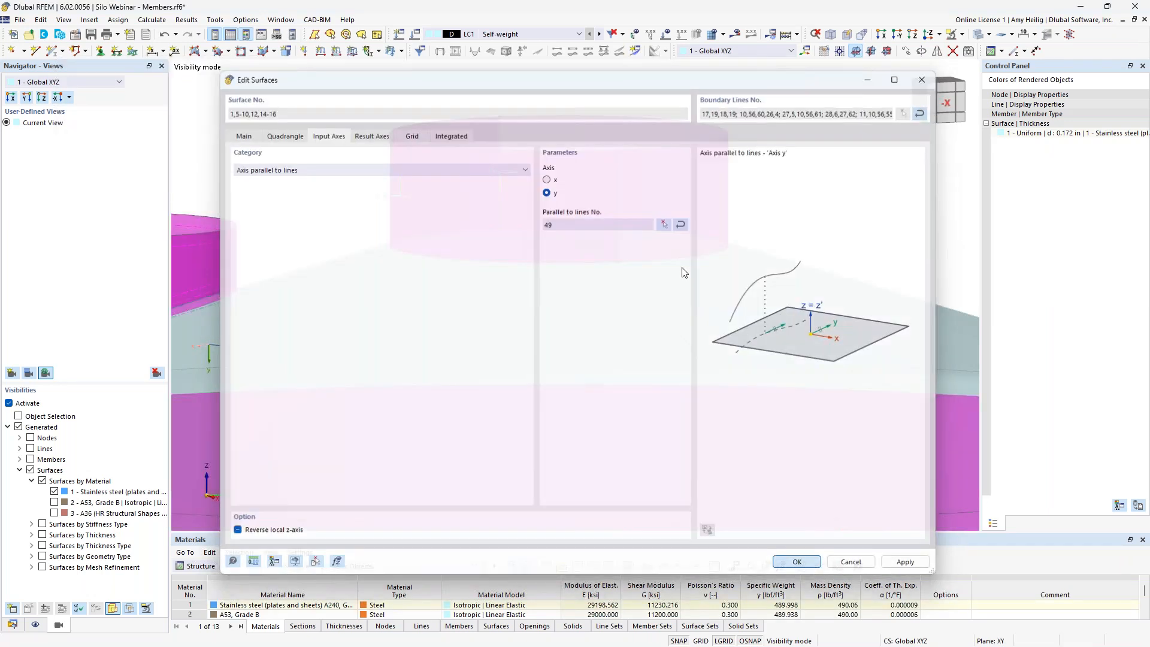
{"action": "scroll", "coordinate": [676, 255], "scroll_direction": "down", "scroll_amount": 5}
{"action": "middle_click_drag", "start_coordinate": [837, 444], "coordinate": [786, 183]}
{"action": "middle_click_drag", "start_coordinate": [799, 438], "coordinate": [782, 119]}
{"action": "scroll", "coordinate": [709, 309], "scroll_direction": "down", "scroll_amount": 1}
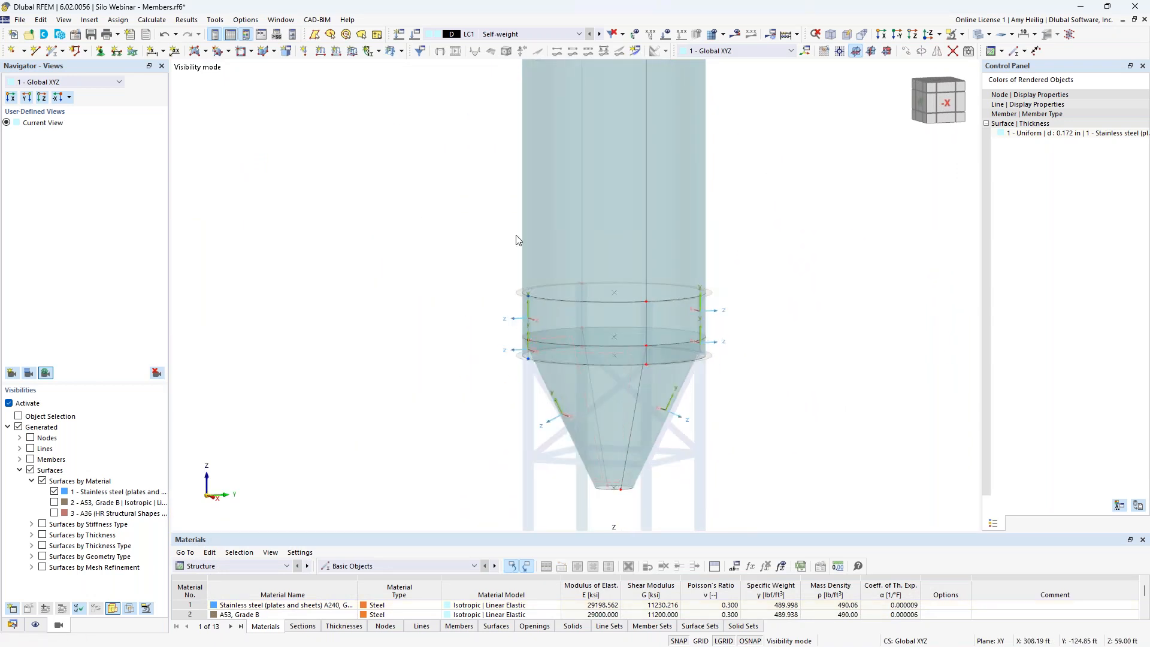
Isolate the conical roof surfaces and the roof's edge ring surfaces together with their related objects.
{"action": "middle_click_drag", "start_coordinate": [763, 221], "coordinate": [778, 365]}
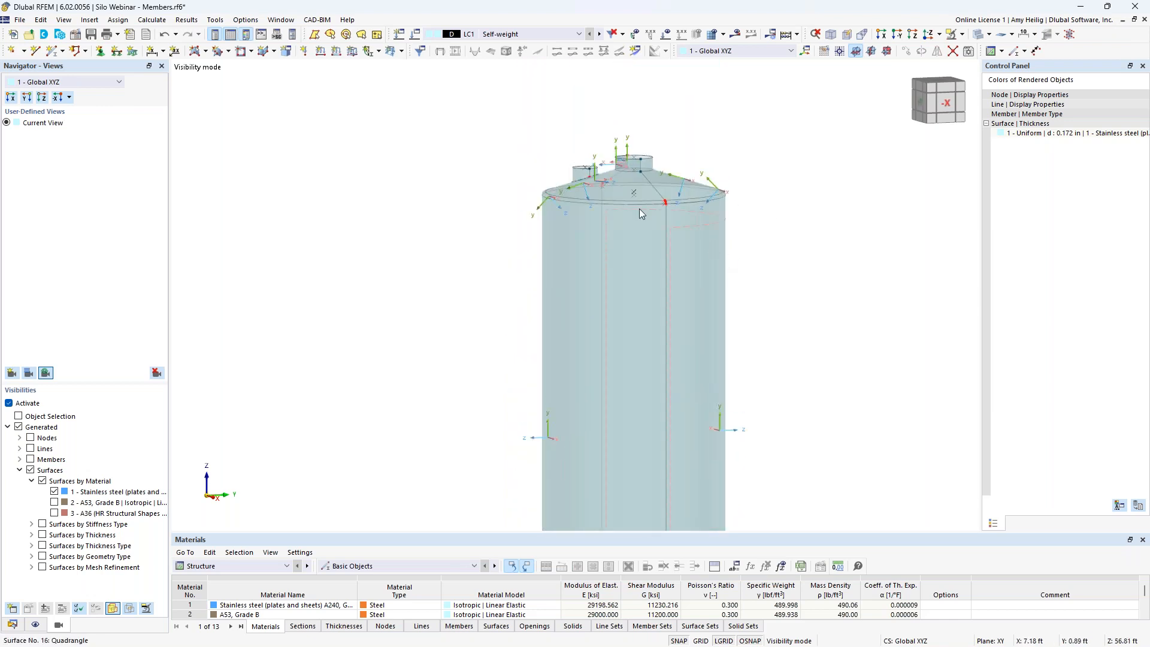
{"action": "scroll", "coordinate": [623, 172], "scroll_direction": "up", "scroll_amount": 3}
{"action": "middle_click_drag", "start_coordinate": [908, 338], "coordinate": [903, 320], "text": "ctrl"}
{"action": "left_click_drag", "start_coordinate": [406, 209], "coordinate": [897, 238]}
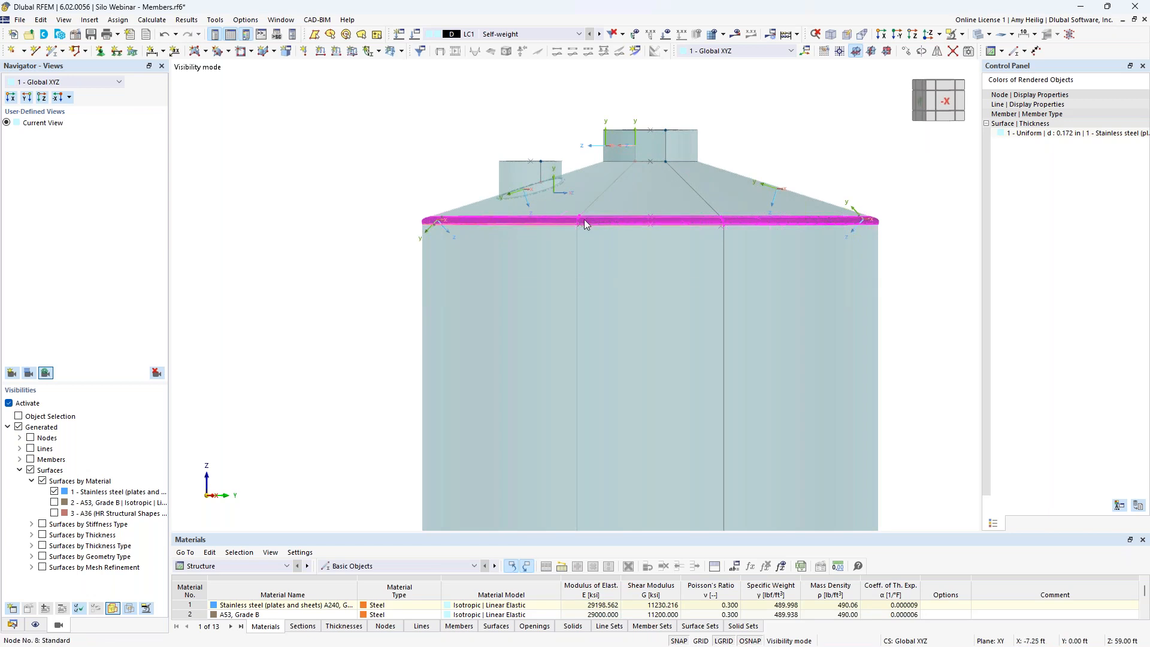
{"action": "left_click", "coordinate": [734, 195], "text": "ctrl"}
{"action": "left_click", "coordinate": [601, 178], "text": "ctrl"}
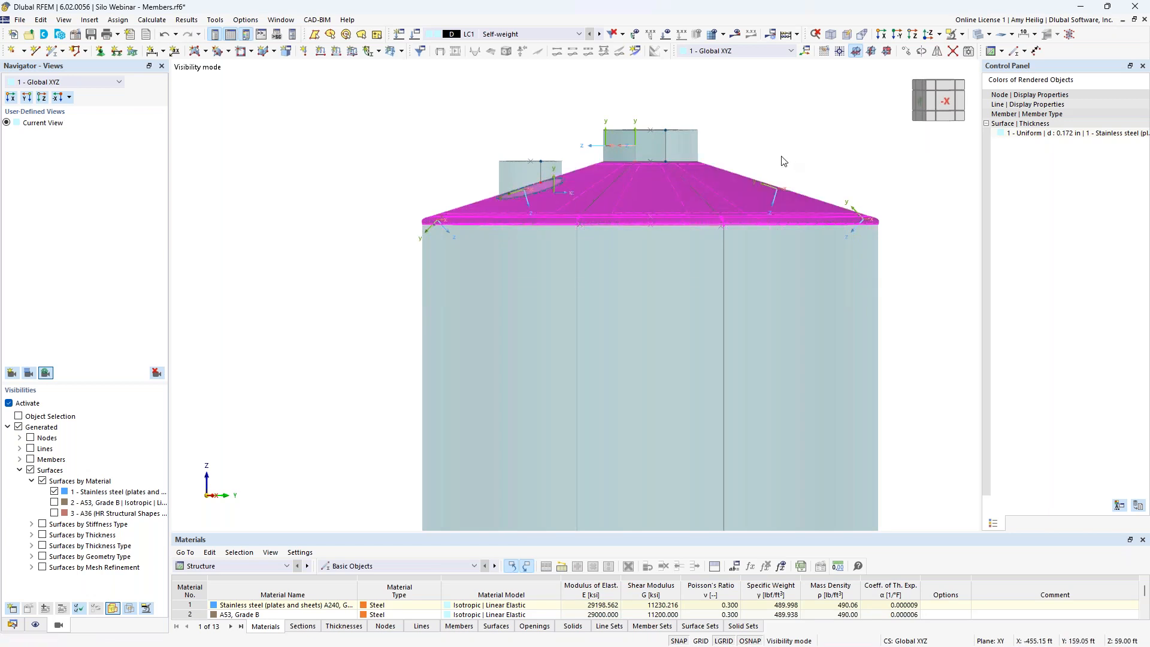
{"action": "left_click", "coordinate": [962, 35]}
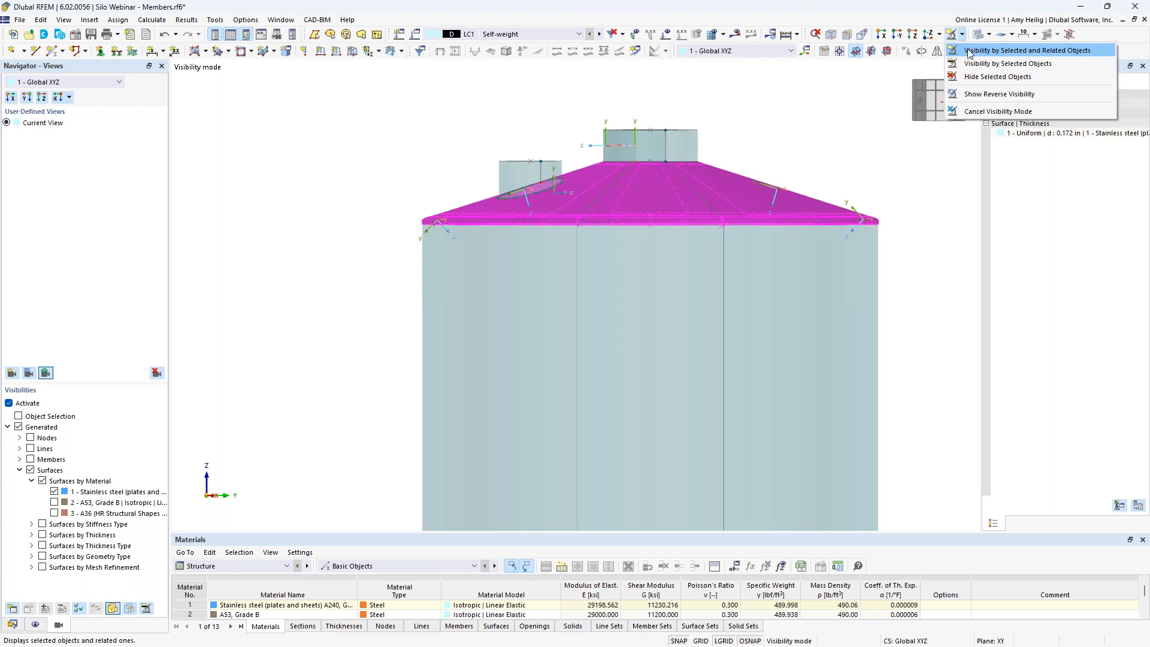
{"action": "left_click", "coordinate": [971, 53]}
{"action": "left_click", "coordinate": [763, 164]}
{"action": "middle_click_drag", "start_coordinate": [779, 143], "coordinate": [647, 380], "text": "ctrl"}
{"action": "scroll", "coordinate": [646, 381], "scroll_direction": "up", "scroll_amount": 2}
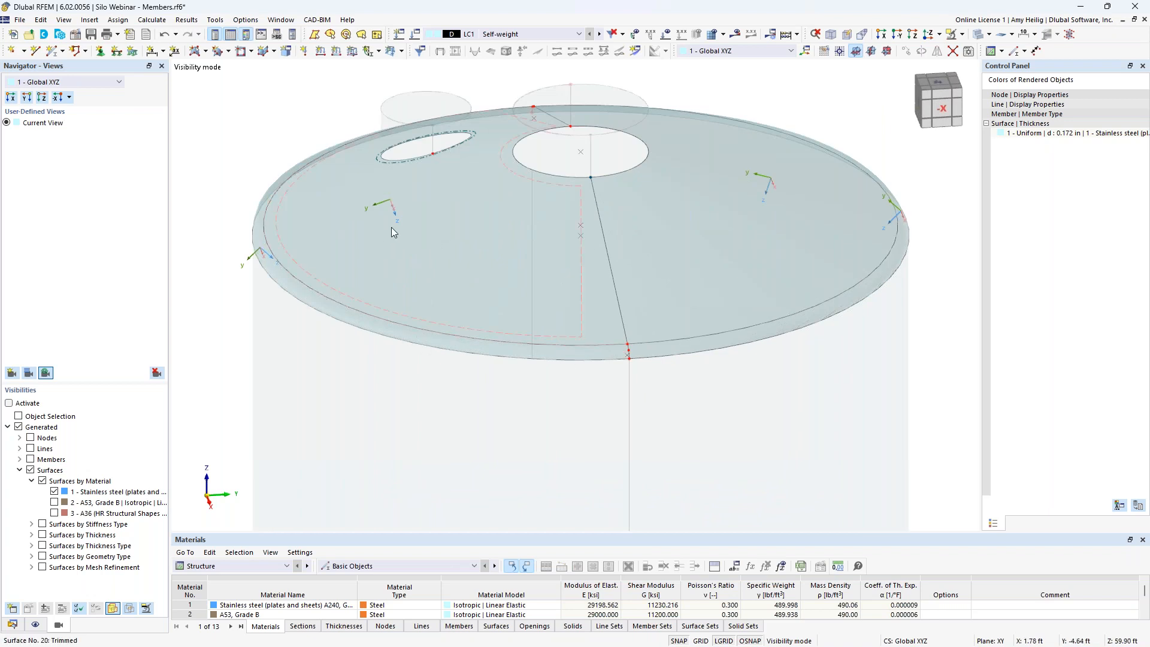
{"action": "mouse_move", "coordinate": [407, 230]}
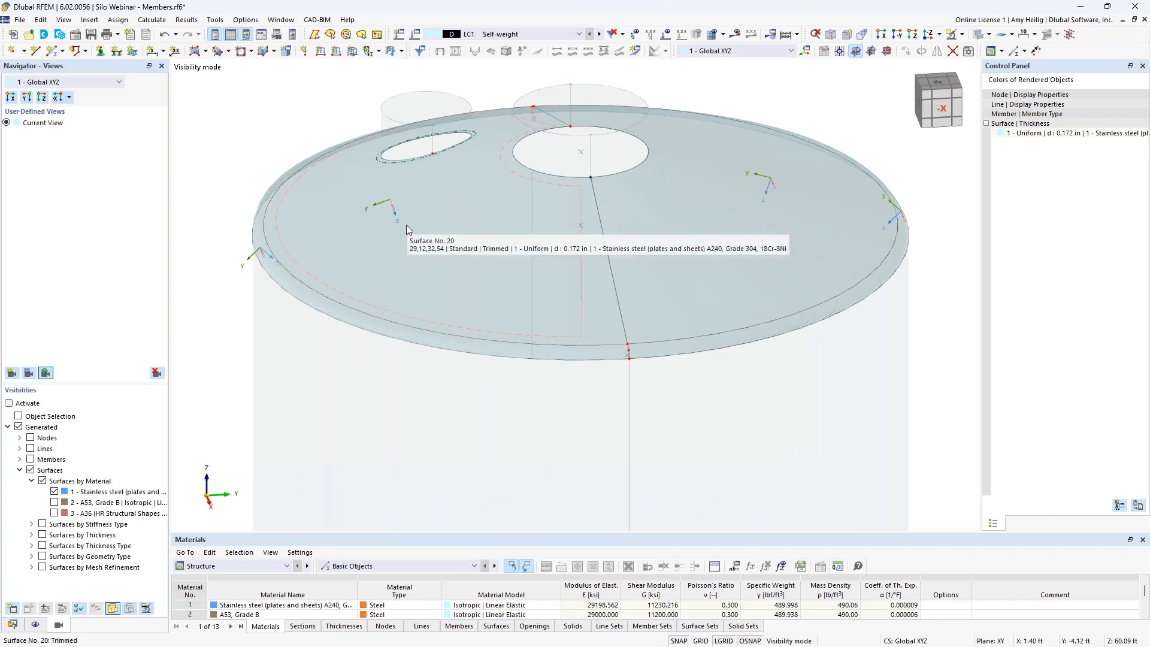
Reverse the local axis systems of all four isolated roof and edge ring surfaces.
{"action": "left_click_drag", "start_coordinate": [919, 393], "coordinate": [267, 100]}
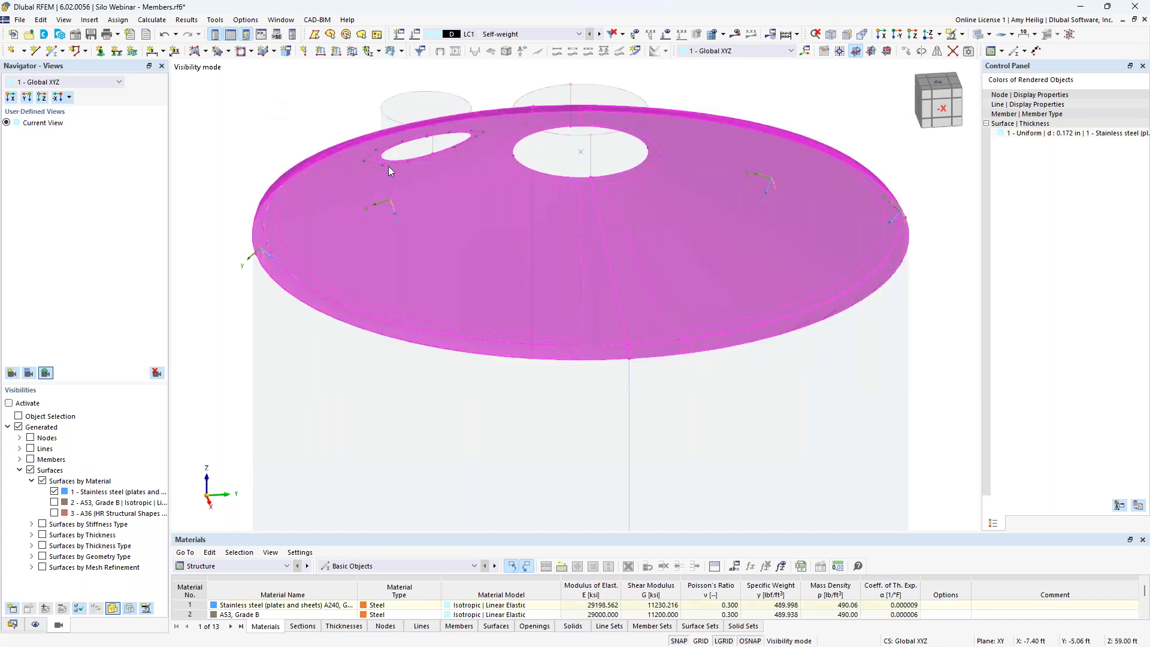
{"action": "right_click", "coordinate": [582, 313]}
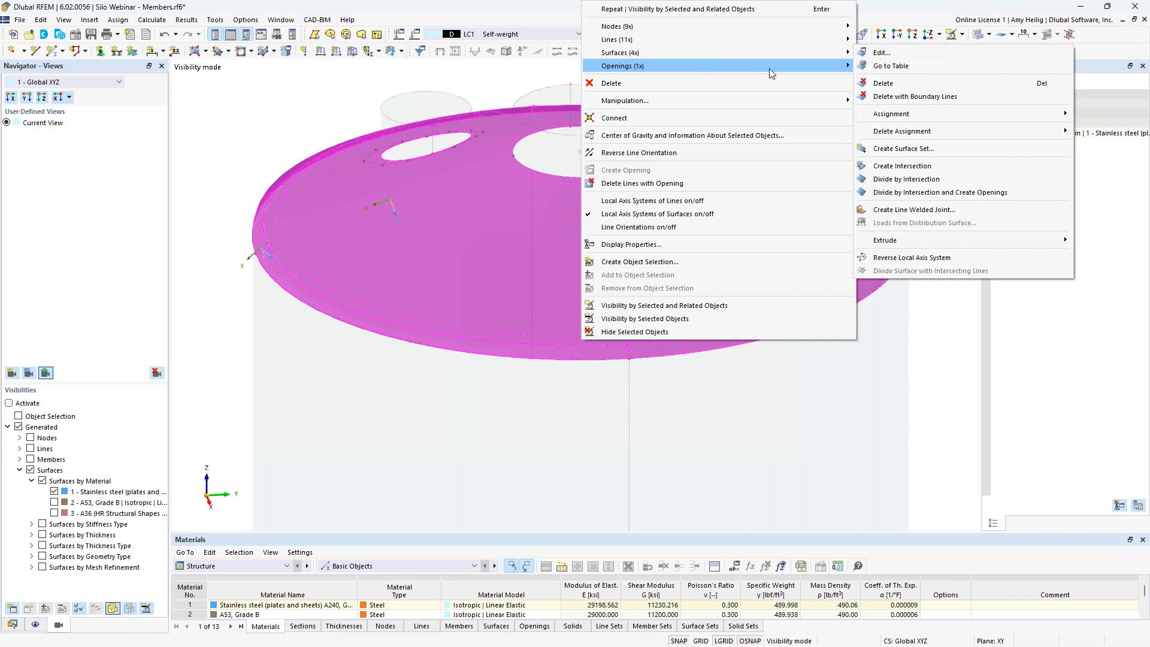
{"action": "left_click", "coordinate": [903, 256]}
{"action": "left_click", "coordinate": [920, 353]}
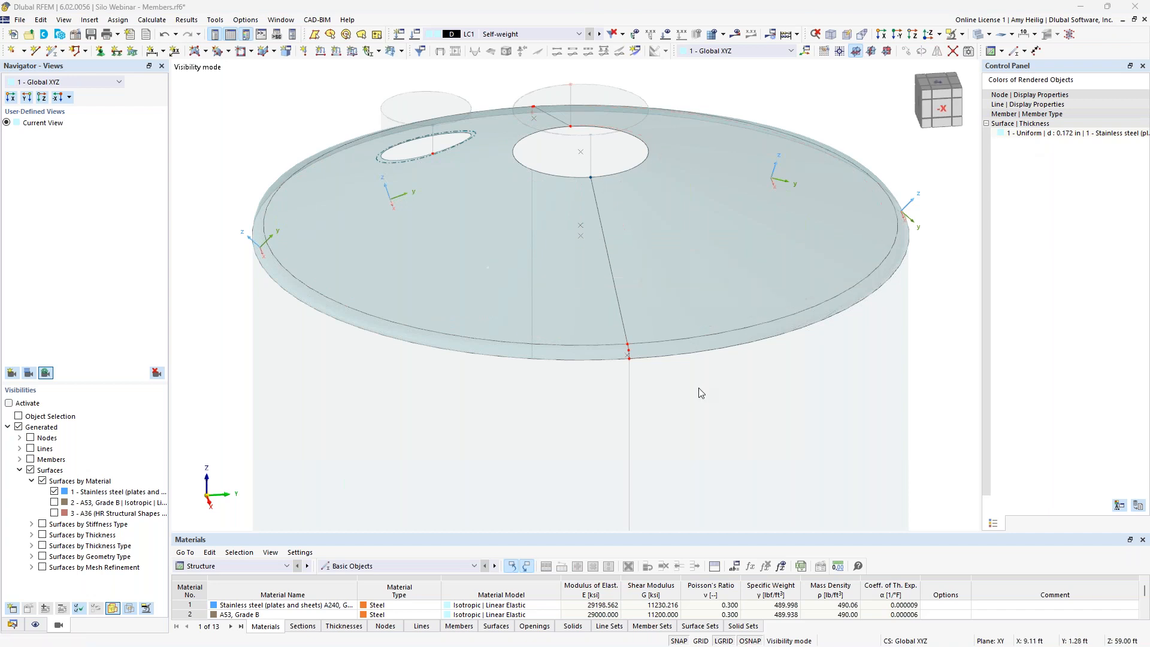
Set the input axes of all four isolated roof surfaces to Axis directed to point, using axis y.
{"action": "left_click_drag", "start_coordinate": [902, 409], "coordinate": [253, 113]}
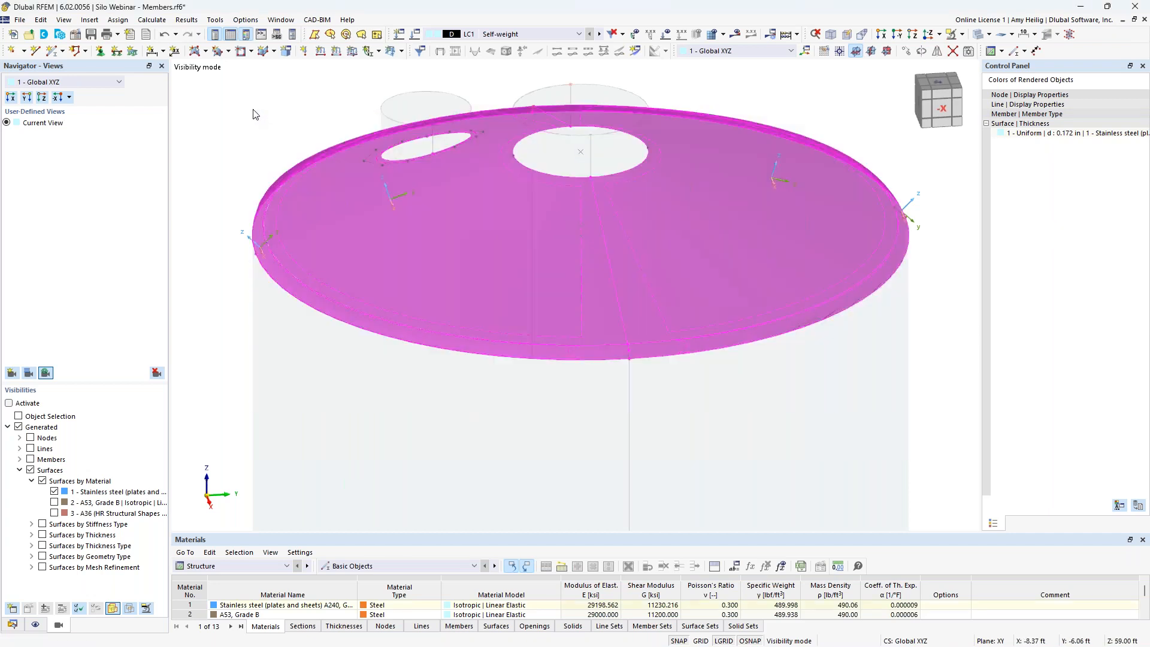
{"action": "double_click", "coordinate": [584, 322]}
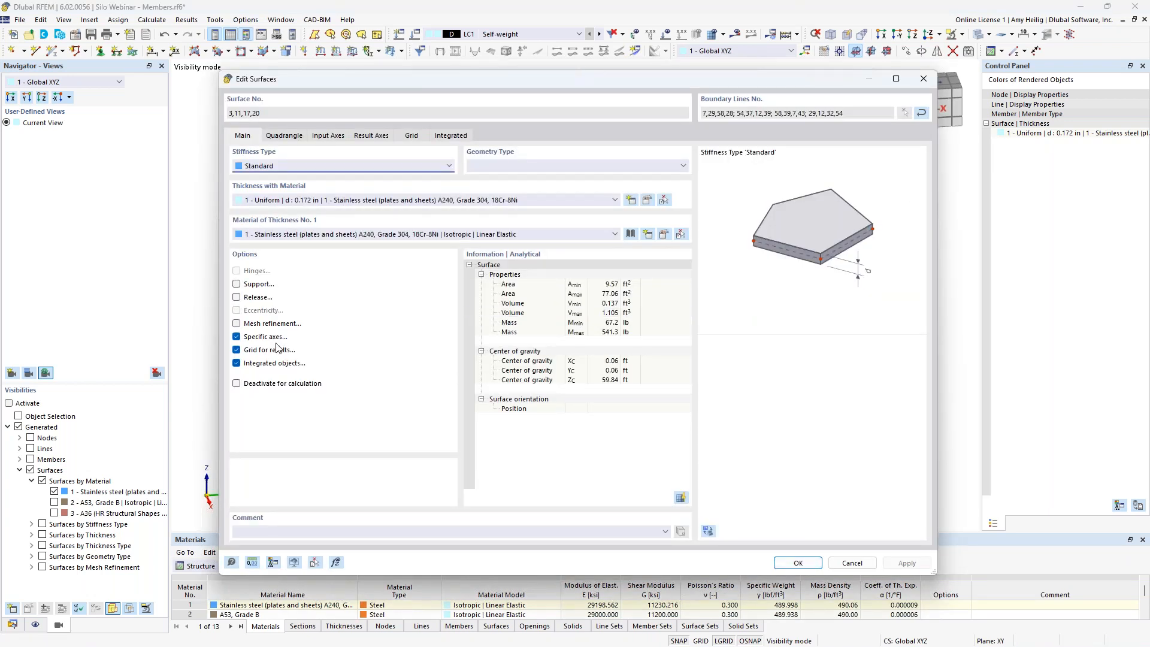
{"action": "left_click", "coordinate": [333, 137]}
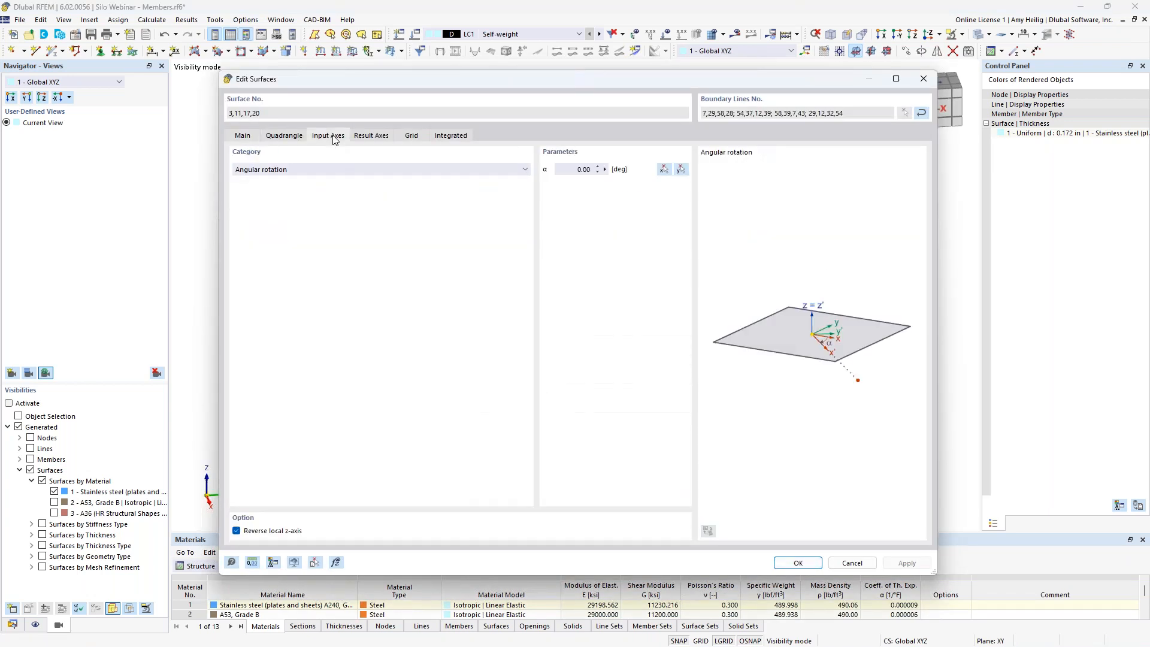
{"action": "left_click", "coordinate": [332, 170]}
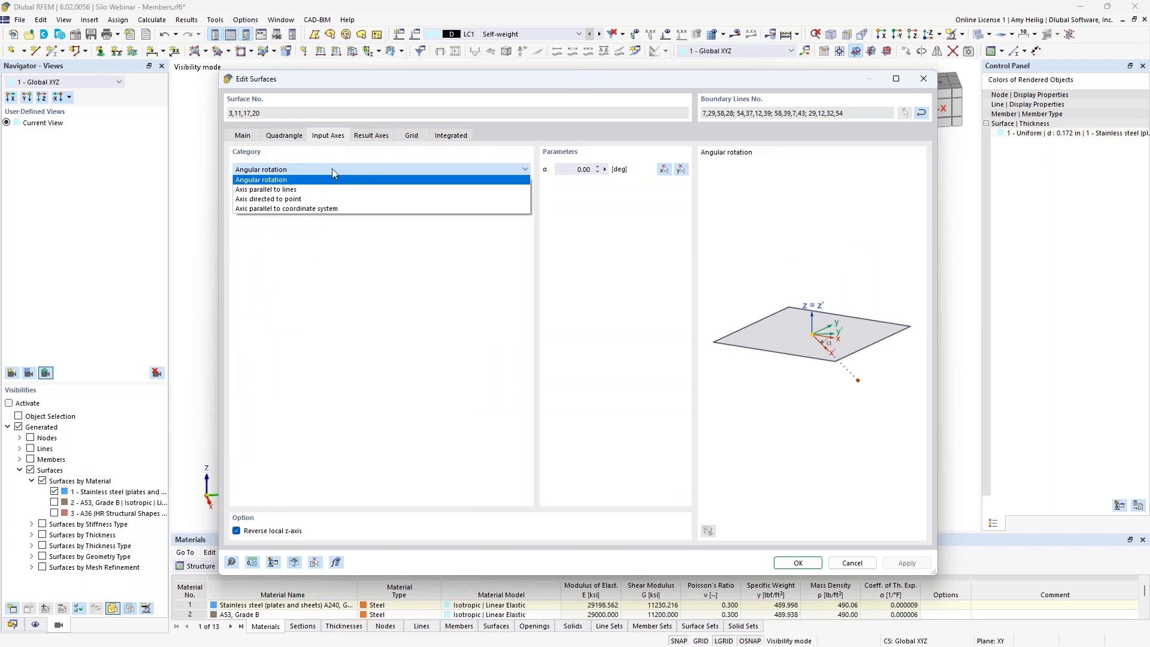
{"action": "left_click", "coordinate": [322, 199]}
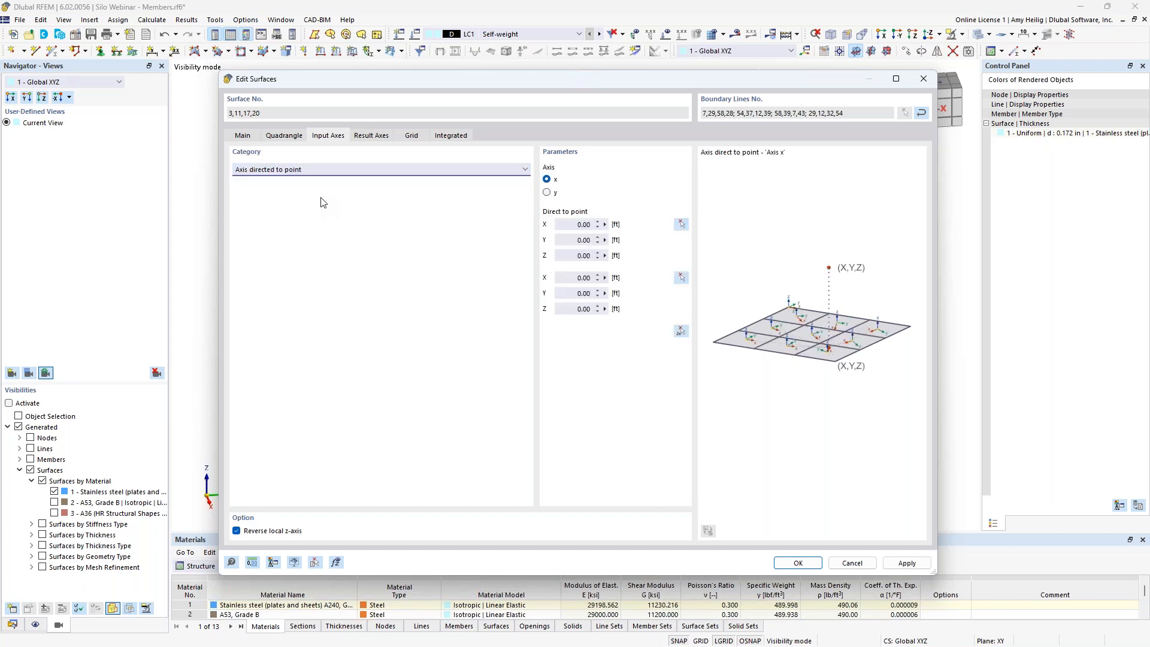
{"action": "left_click", "coordinate": [547, 193]}
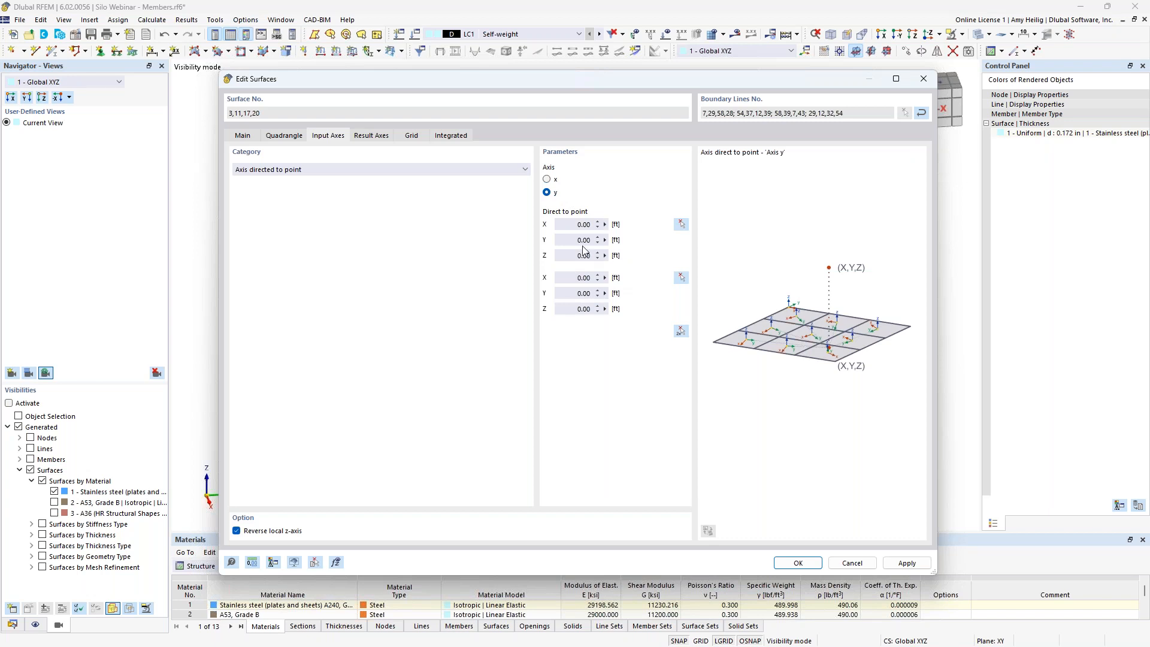
Set the second direction point's Z coordinate to 1 ft and apply the axis changes to the roof surfaces.
{"action": "left_click", "coordinate": [572, 310]}
{"action": "type", "text": "1"}
{"action": "key", "text": "shift+Tab"}
{"action": "left_click", "coordinate": [797, 565]}
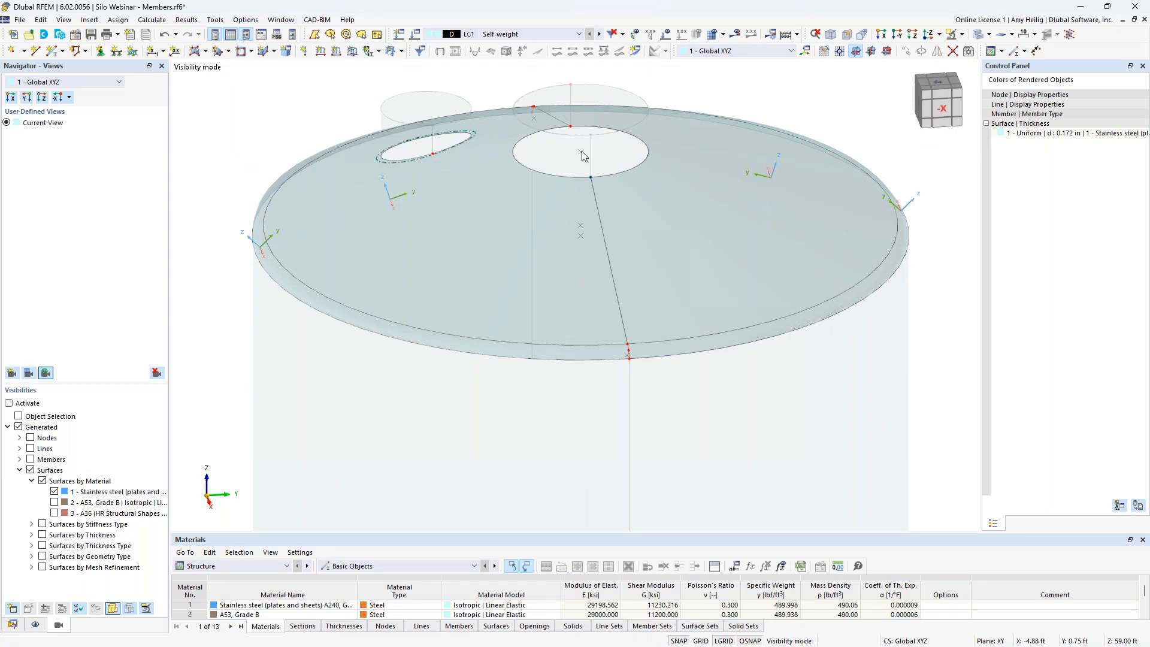
Turn off the local axis systems of surfaces and cancel visibility mode to show the whole silo.
{"action": "right_click", "coordinate": [774, 217]}
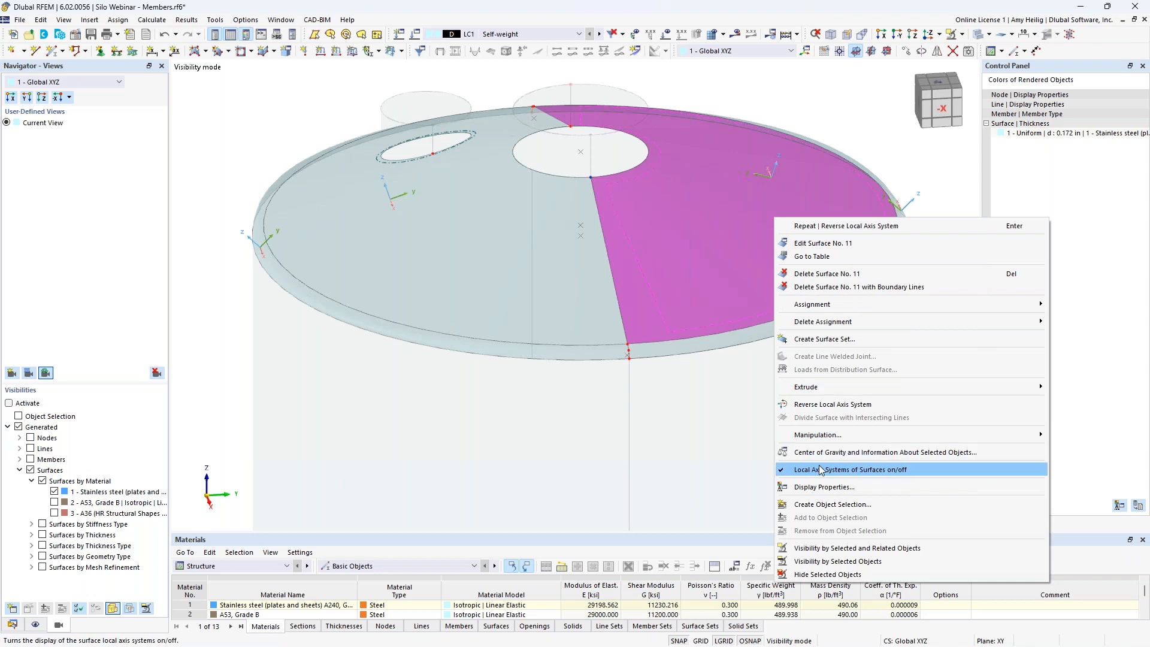
{"action": "left_click", "coordinate": [839, 469]}
{"action": "left_click", "coordinate": [963, 34]}
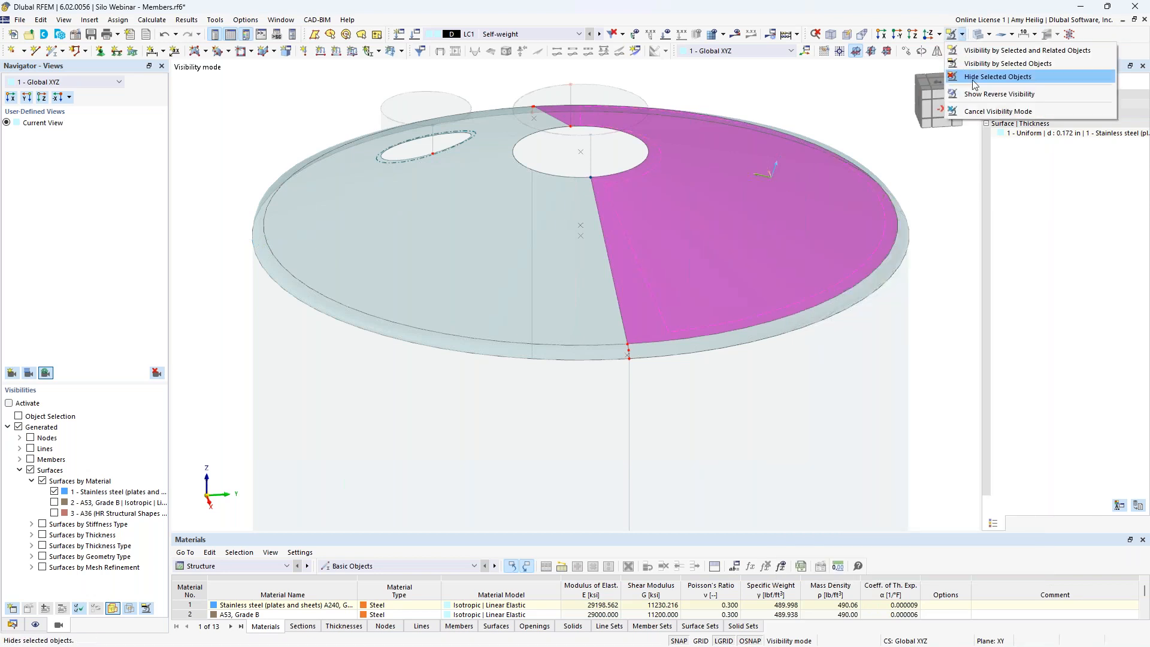
{"action": "left_click", "coordinate": [977, 112]}
{"action": "scroll", "coordinate": [922, 272], "scroll_direction": "down", "scroll_amount": 3}
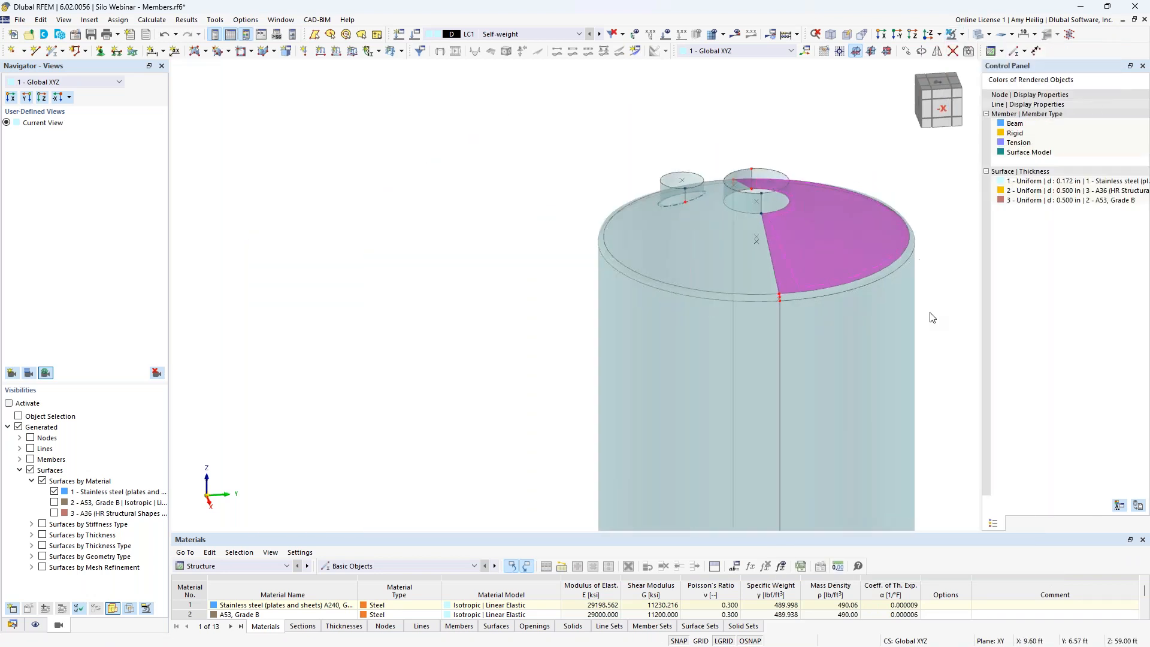
{"action": "scroll", "coordinate": [937, 344], "scroll_direction": "down", "scroll_amount": 5}
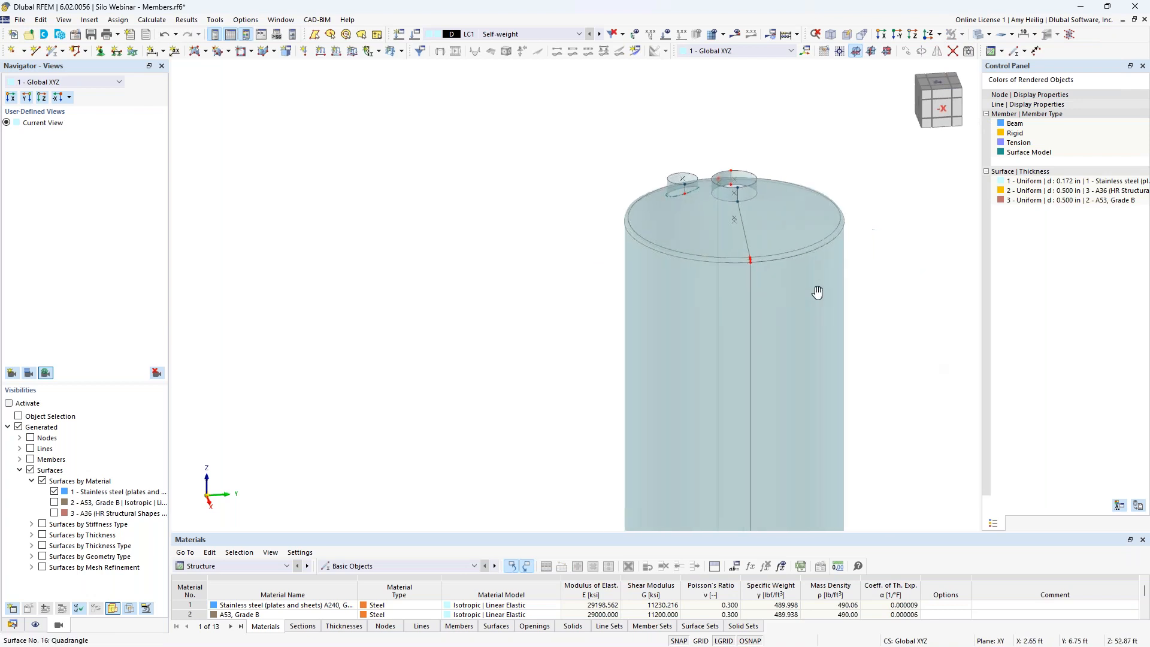
{"action": "scroll", "coordinate": [718, 247], "scroll_direction": "down", "scroll_amount": 5}
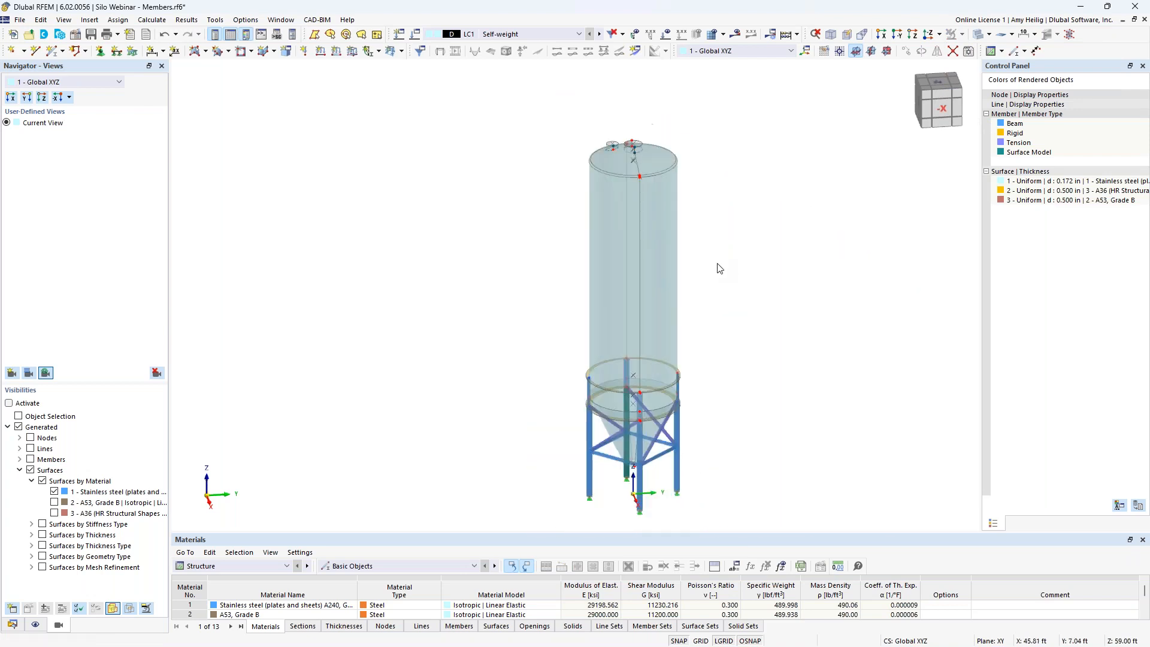
{"action": "middle_click_drag", "start_coordinate": [725, 302], "coordinate": [773, 285]}
Generate the finite element mesh with the existing mesh settings and turn on the mesh display.
{"action": "left_click", "coordinate": [152, 20]}
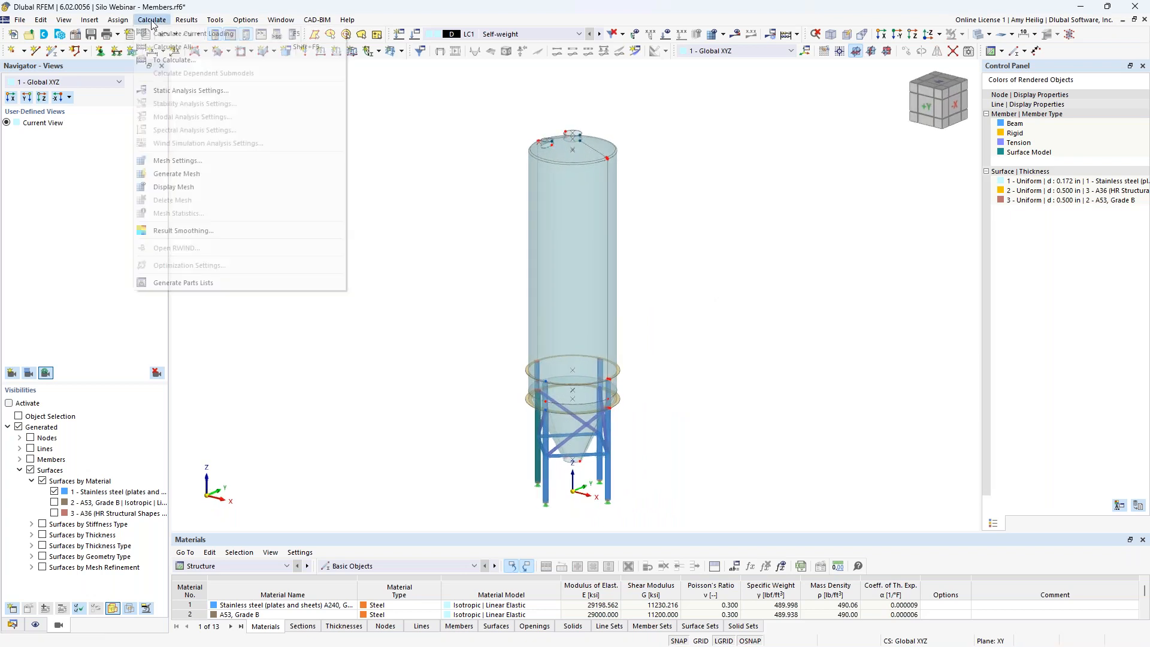
{"action": "left_click", "coordinate": [189, 160]}
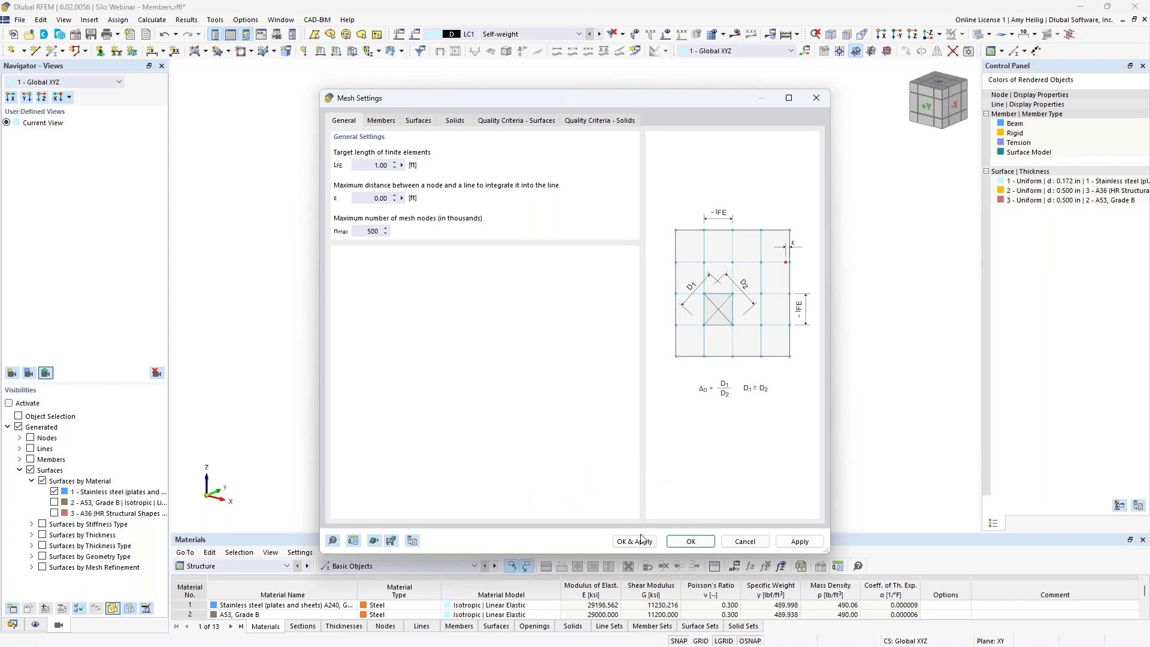
{"action": "left_click", "coordinate": [634, 541]}
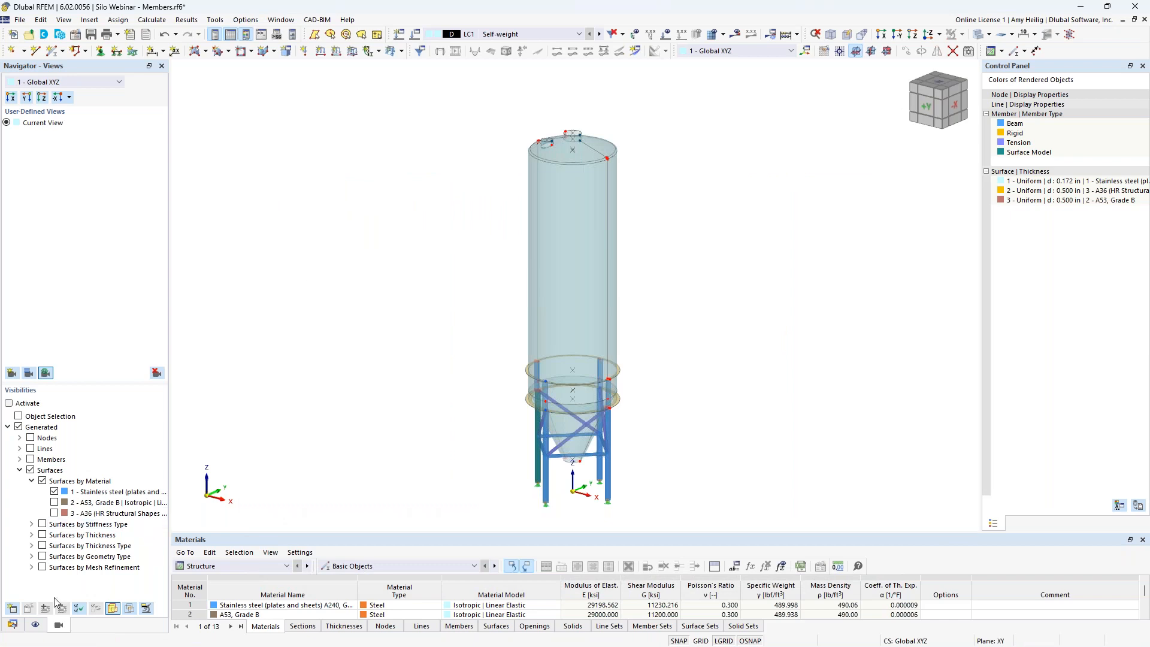
{"action": "left_click", "coordinate": [35, 624]}
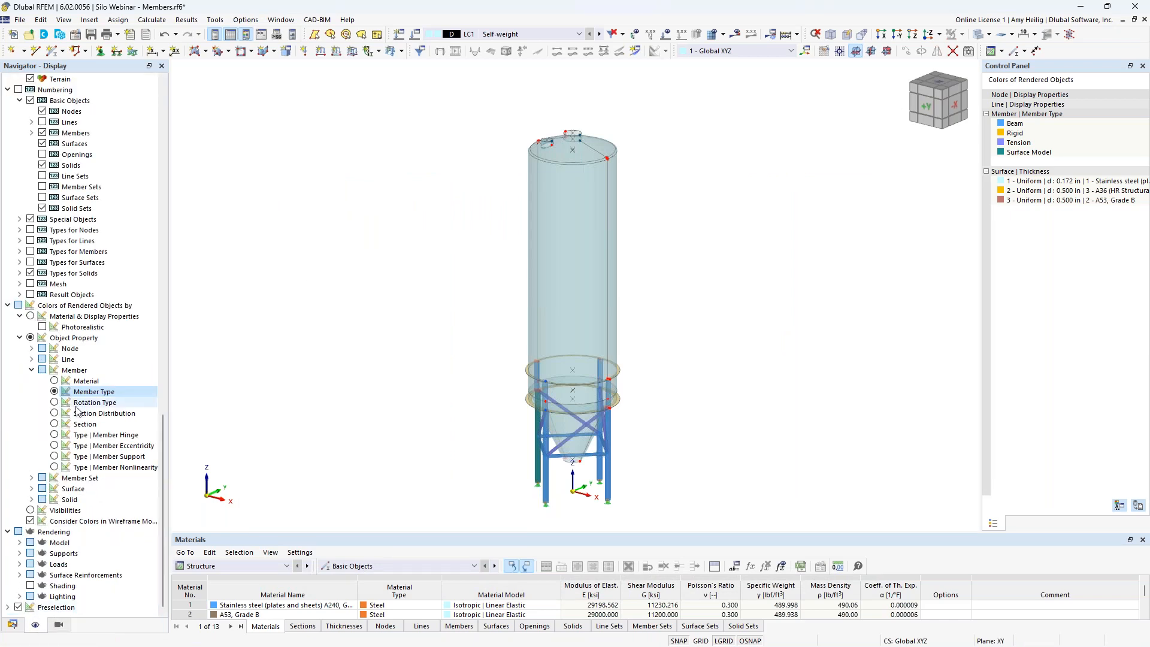
{"action": "scroll", "coordinate": [72, 368], "scroll_direction": "up", "scroll_amount": 14}
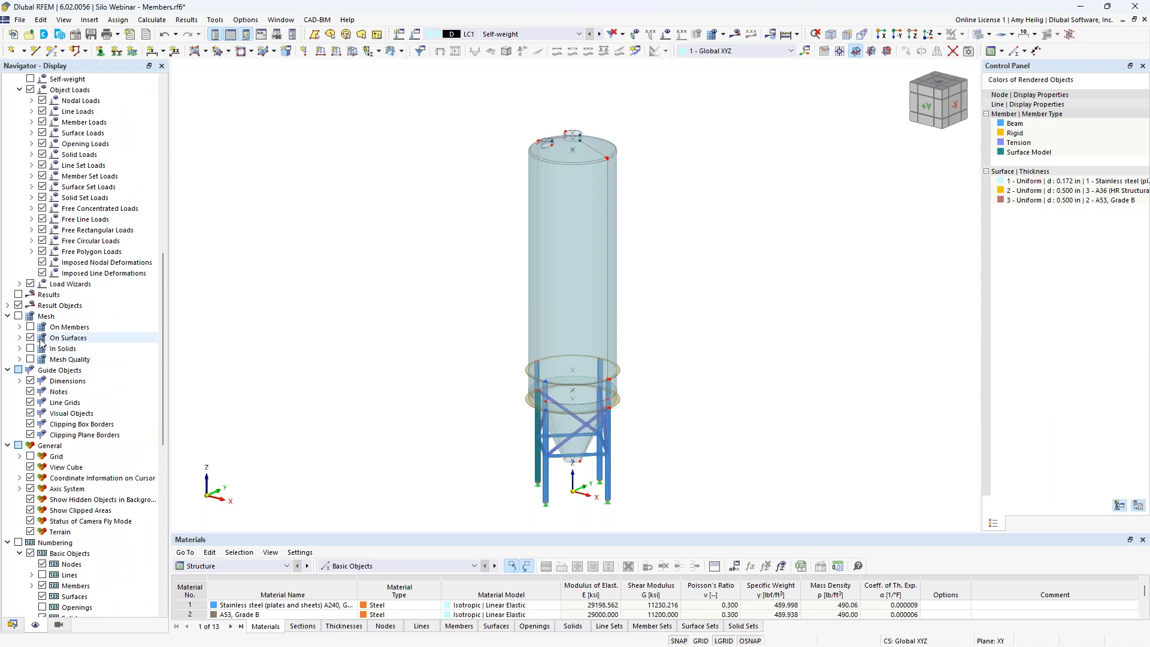
{"action": "left_click", "coordinate": [18, 316]}
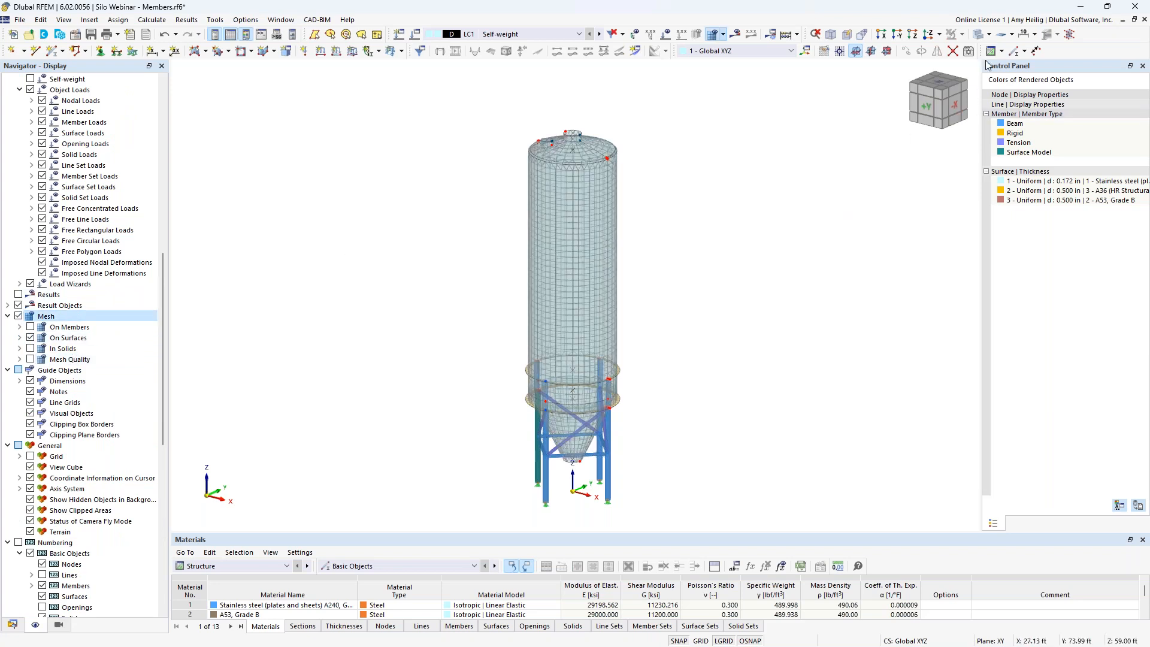
Switch the model to wireframe and examine the mesh on the shell, hopper, roof and both nozzles.
{"action": "left_click", "coordinate": [979, 35]}
{"action": "scroll", "coordinate": [585, 198], "scroll_direction": "up", "scroll_amount": 6}
{"action": "middle_click_drag", "start_coordinate": [584, 167], "coordinate": [590, 240]}
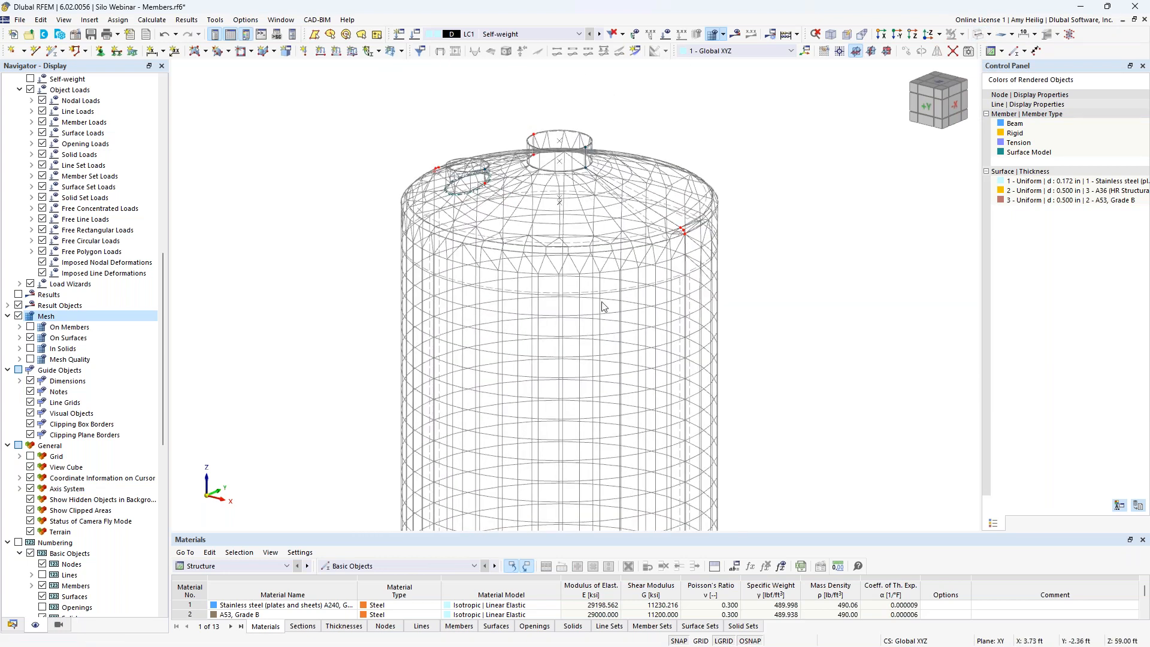
{"action": "scroll", "coordinate": [617, 437], "scroll_direction": "down", "scroll_amount": 4}
{"action": "middle_click_drag", "start_coordinate": [613, 282], "coordinate": [605, 132]}
{"action": "middle_click_drag", "start_coordinate": [620, 389], "coordinate": [613, 243]}
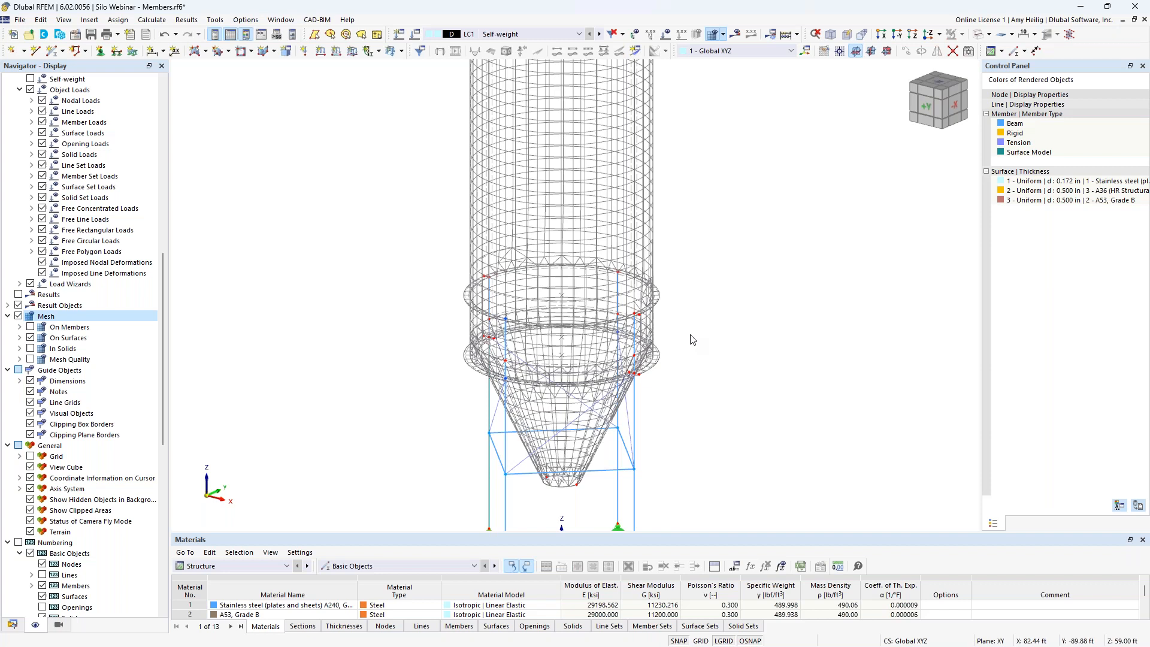
{"action": "middle_click_drag", "start_coordinate": [699, 264], "coordinate": [713, 426]}
{"action": "middle_click_drag", "start_coordinate": [700, 192], "coordinate": [709, 436]}
{"action": "scroll", "coordinate": [579, 201], "scroll_direction": "up", "scroll_amount": 5}
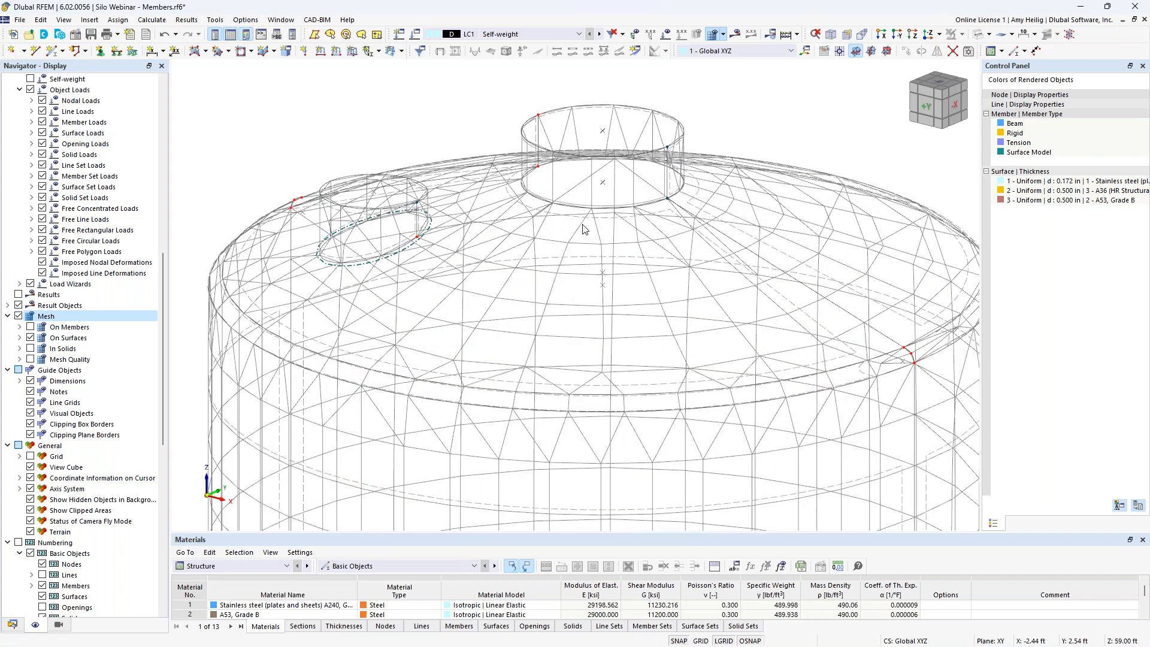
{"action": "middle_click_drag", "start_coordinate": [586, 158], "coordinate": [580, 311], "text": "ctrl"}
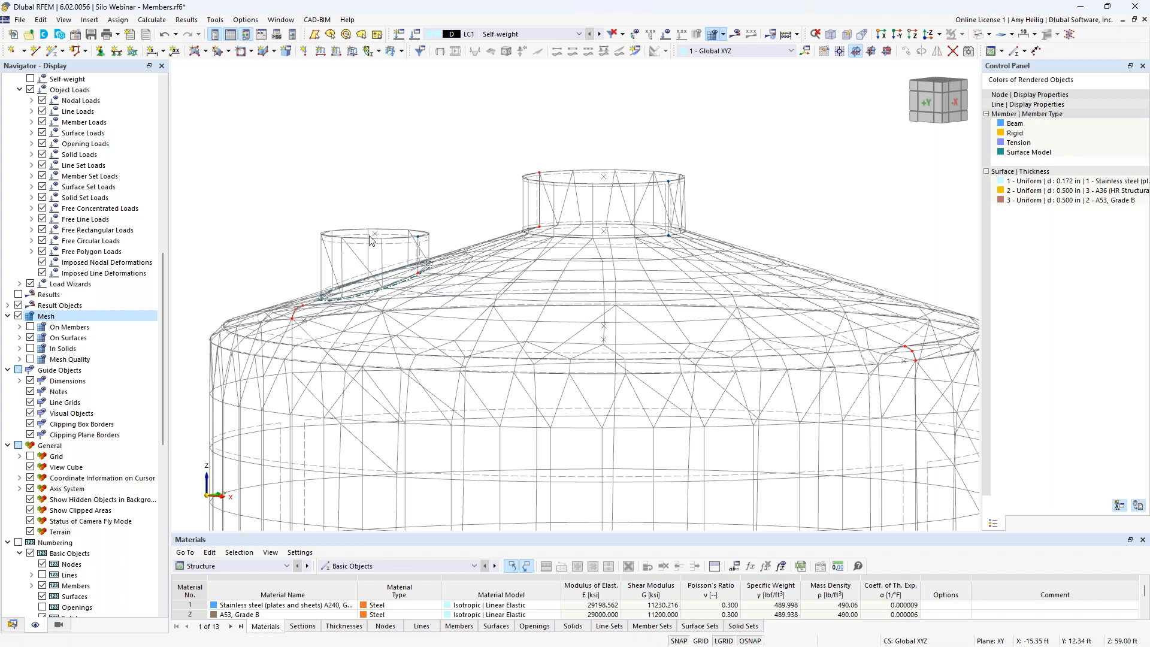
Set the target length of finite elements to 0.5 ft and regenerate the mesh for the whole silo.
{"action": "left_click", "coordinate": [151, 20]}
{"action": "left_click", "coordinate": [183, 161]}
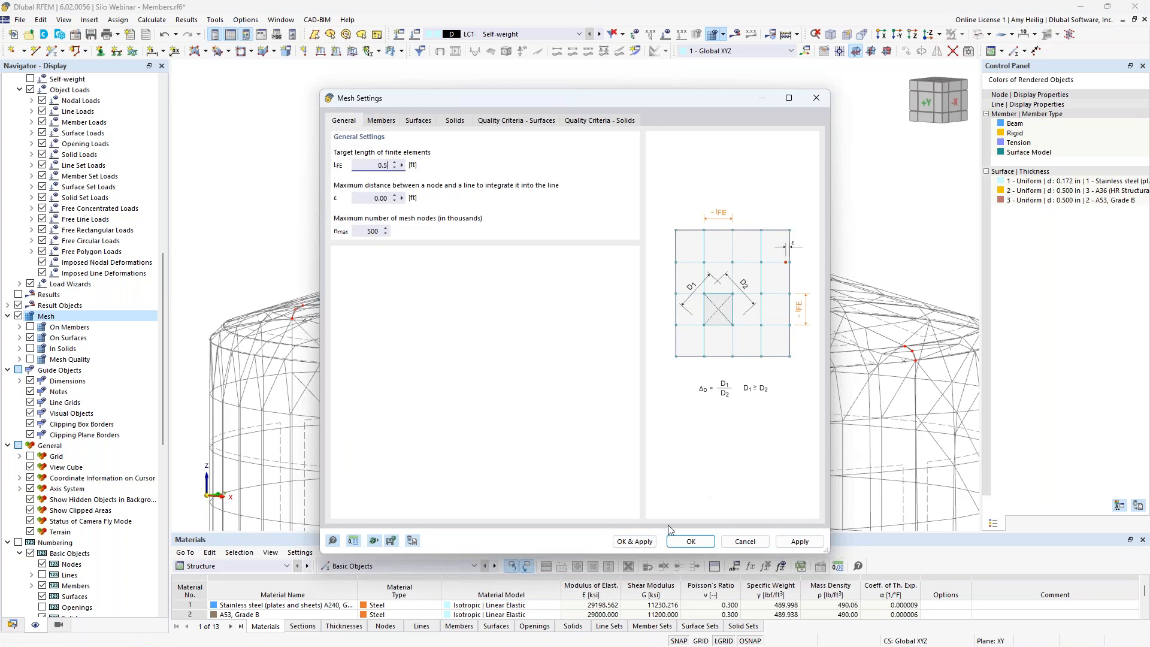
{"action": "left_click", "coordinate": [637, 542]}
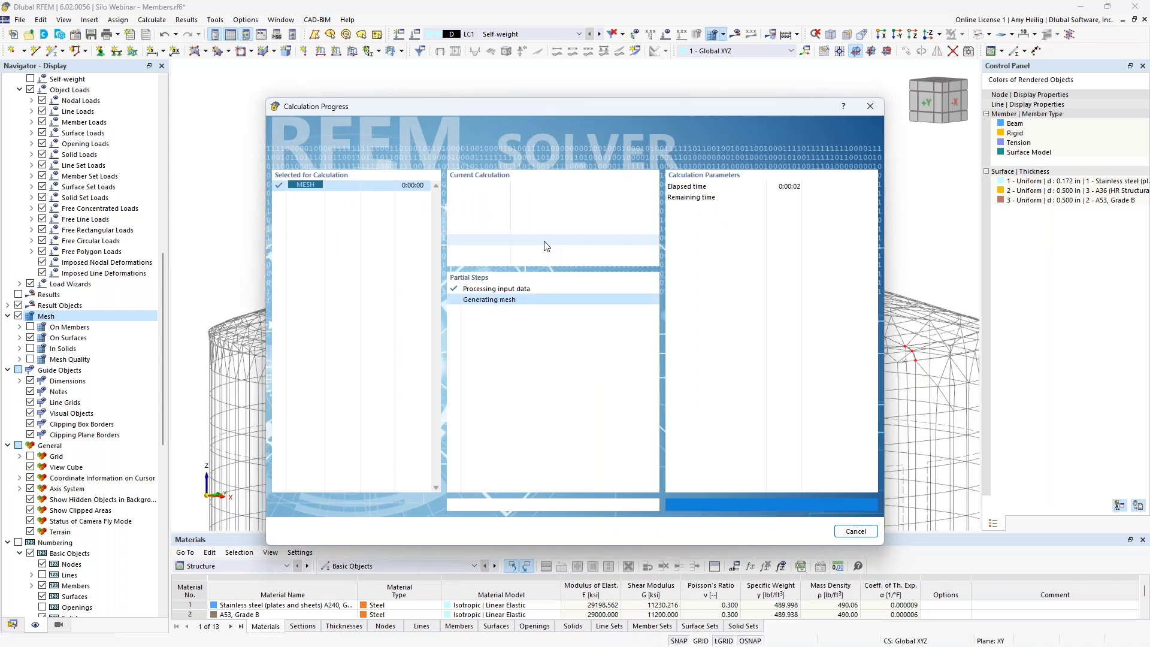
{"action": "scroll", "coordinate": [557, 239], "scroll_direction": "down", "scroll_amount": 3}
{"action": "scroll", "coordinate": [558, 239], "scroll_direction": "down", "scroll_amount": 8}
{"action": "middle_click_drag", "start_coordinate": [552, 354], "coordinate": [538, 251]}
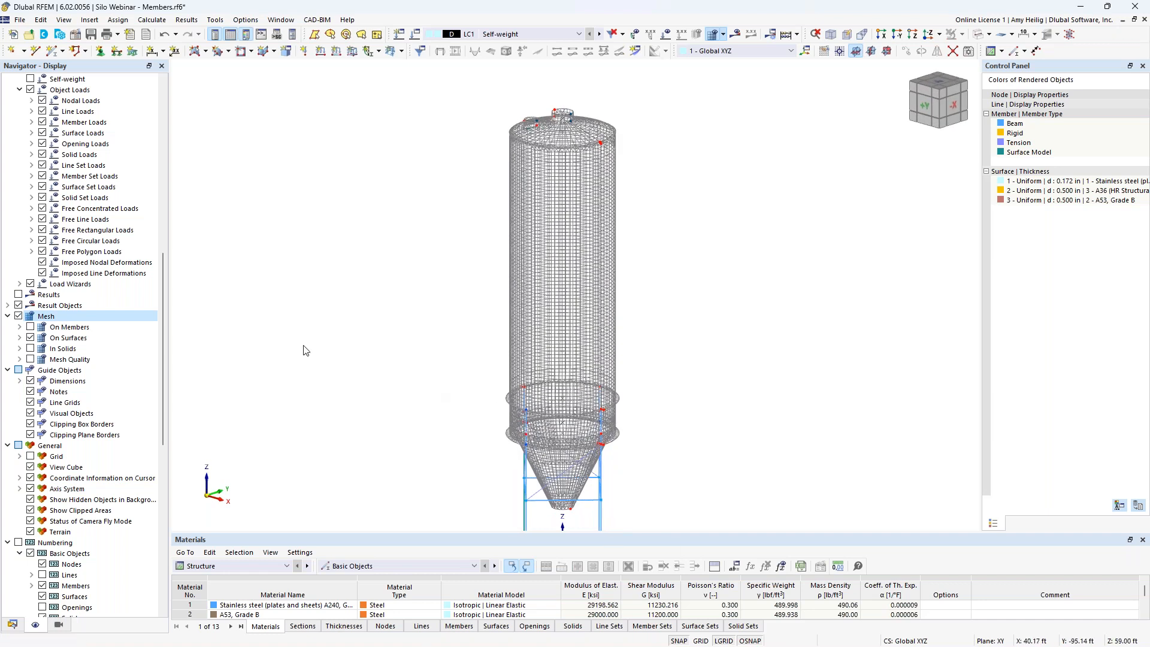
Set the target length of finite elements to 1.0 ft and regenerate the mesh for the whole silo.
{"action": "left_click", "coordinate": [152, 21]}
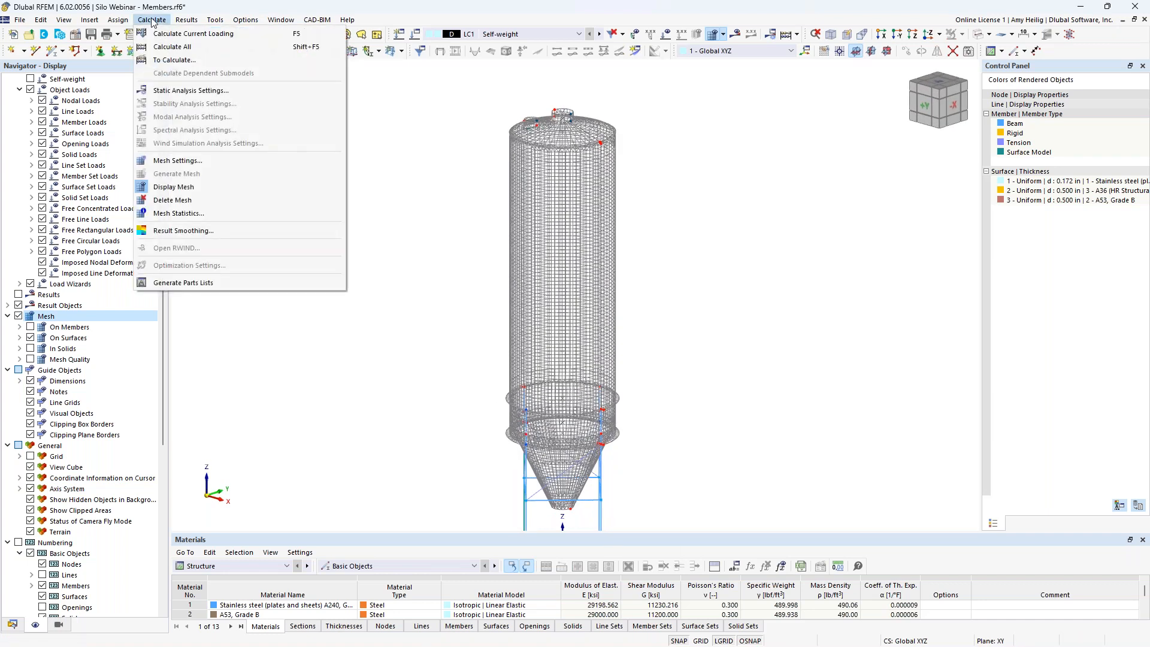
{"action": "left_click", "coordinate": [172, 160]}
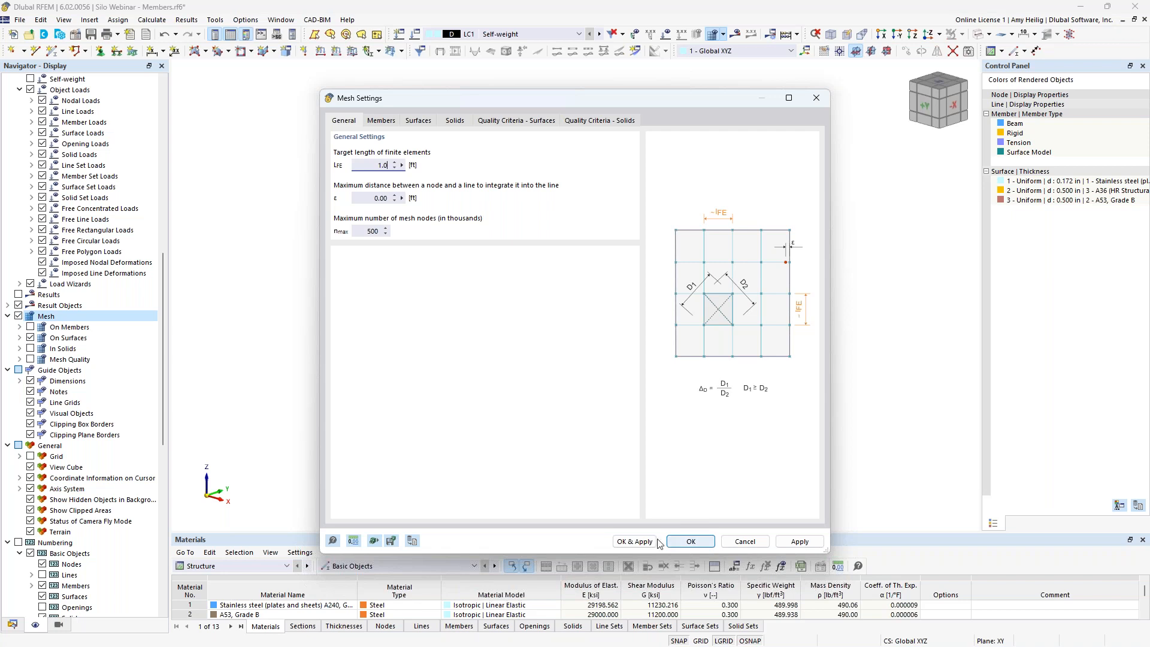
{"action": "left_click", "coordinate": [635, 541]}
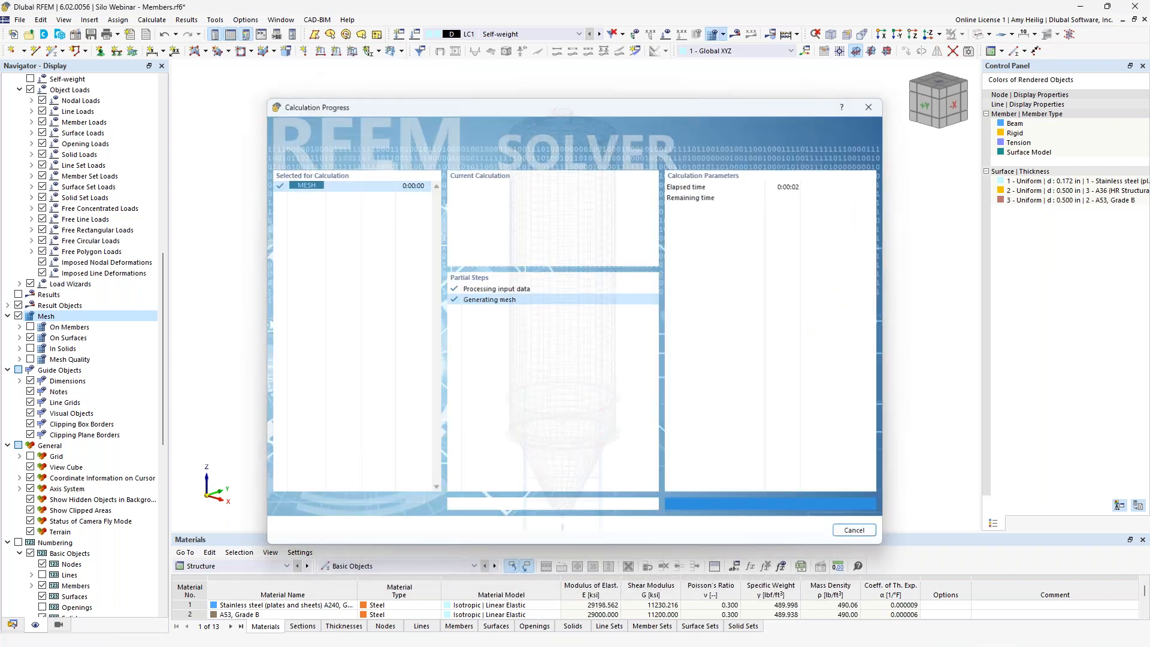
Turn on the display of member surface models and examine the mesh on the support column modelled with surfaces.
{"action": "middle_click_drag", "start_coordinate": [437, 409], "coordinate": [498, 440], "text": "ctrl"}
{"action": "scroll", "coordinate": [497, 440], "scroll_direction": "up", "scroll_amount": 4}
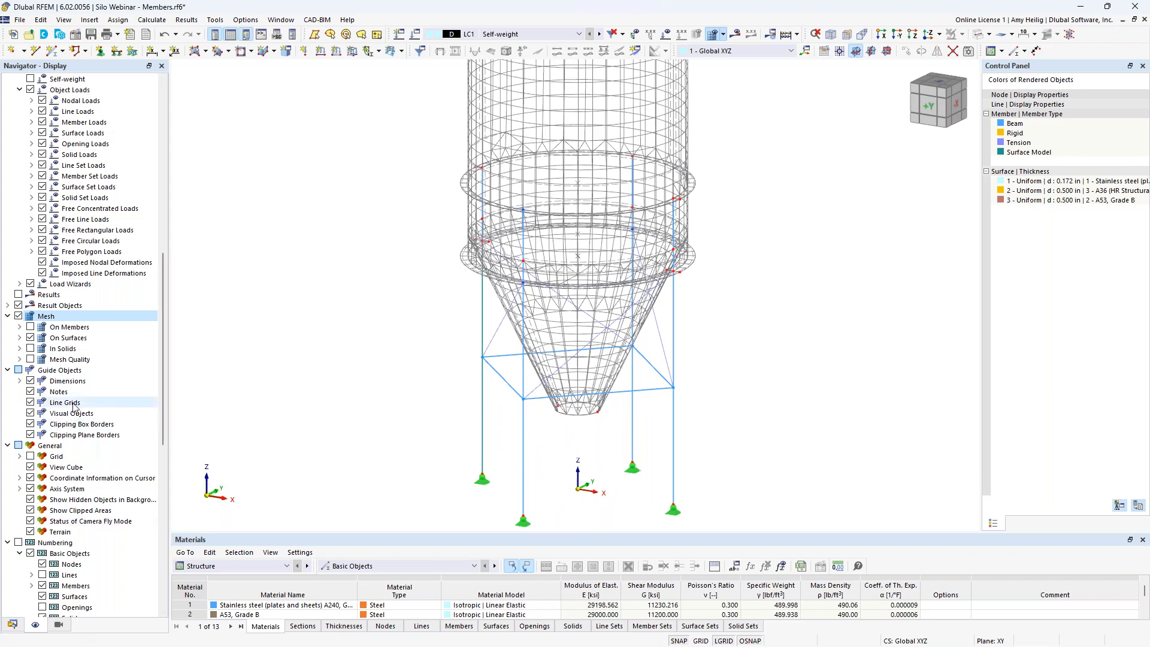
{"action": "scroll", "coordinate": [73, 405], "scroll_direction": "up", "scroll_amount": 15}
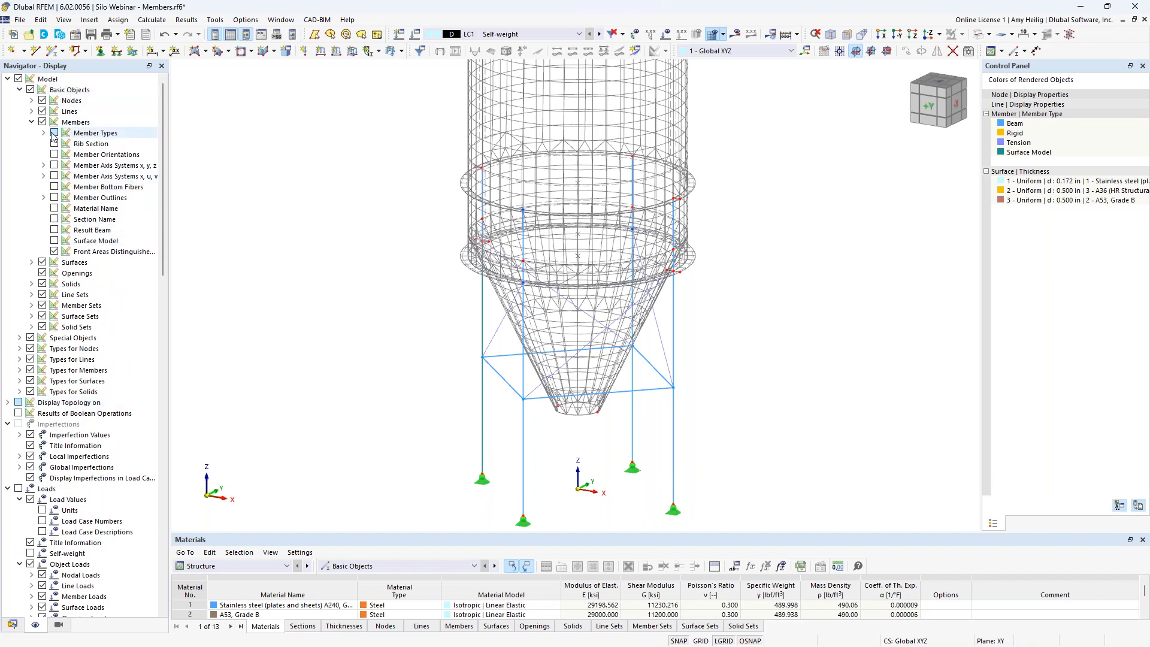
{"action": "left_click", "coordinate": [54, 241]}
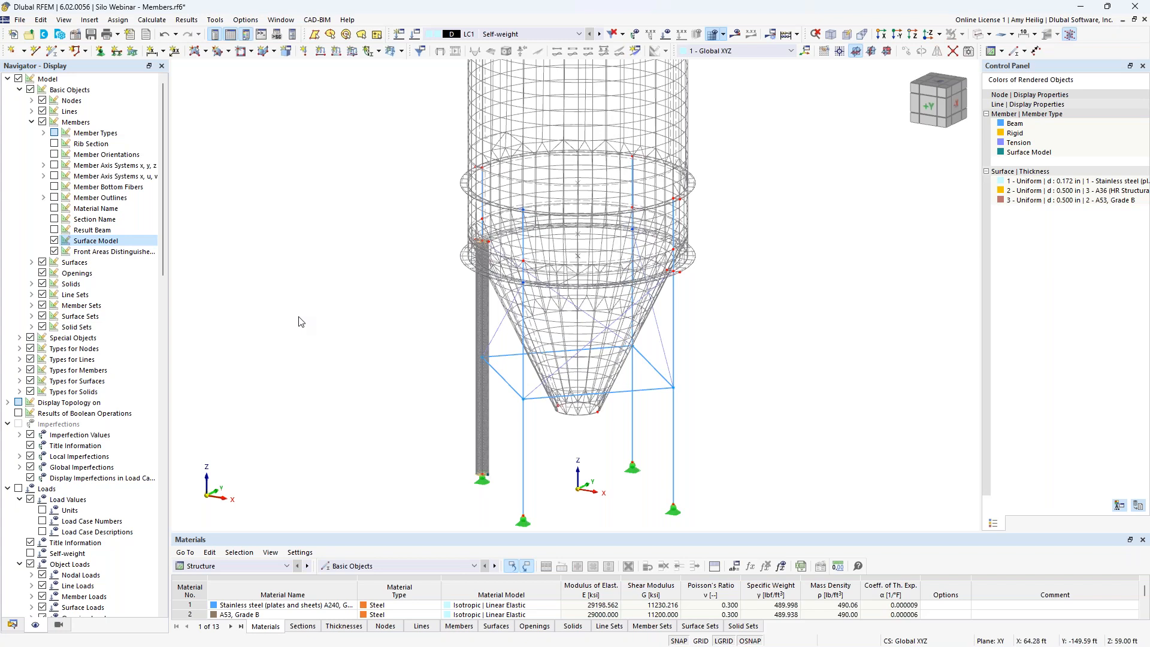
{"action": "scroll", "coordinate": [468, 318], "scroll_direction": "up", "scroll_amount": 4}
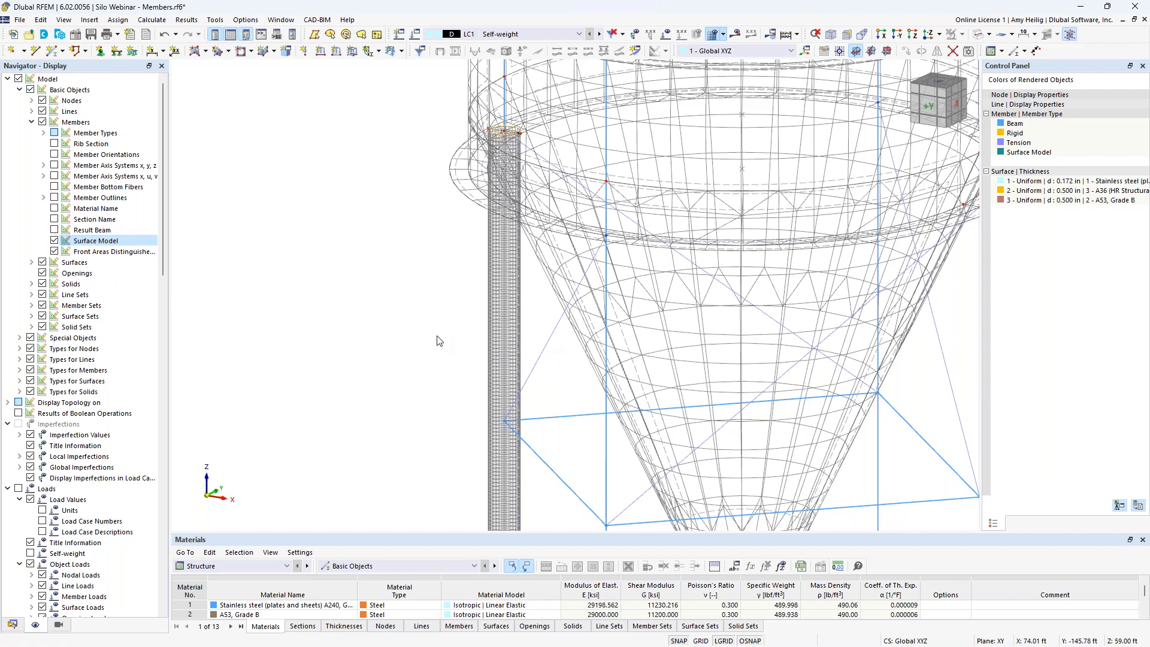
{"action": "middle_click_drag", "start_coordinate": [532, 318], "coordinate": [442, 267]}
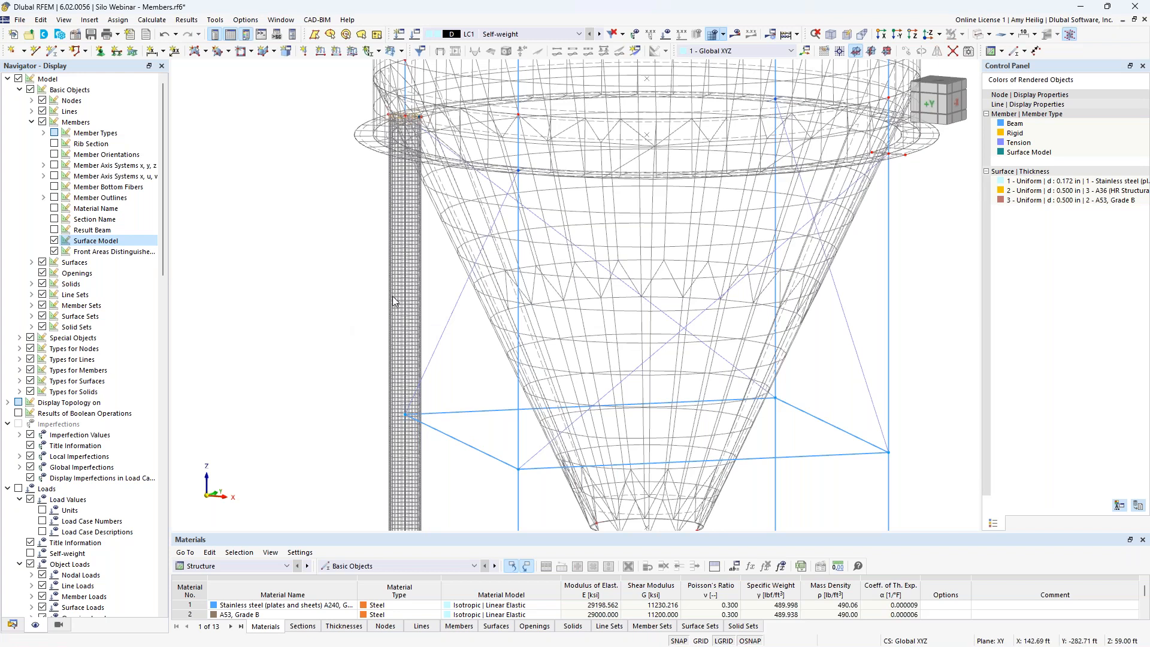
{"action": "scroll", "coordinate": [394, 300], "scroll_direction": "up", "scroll_amount": 3}
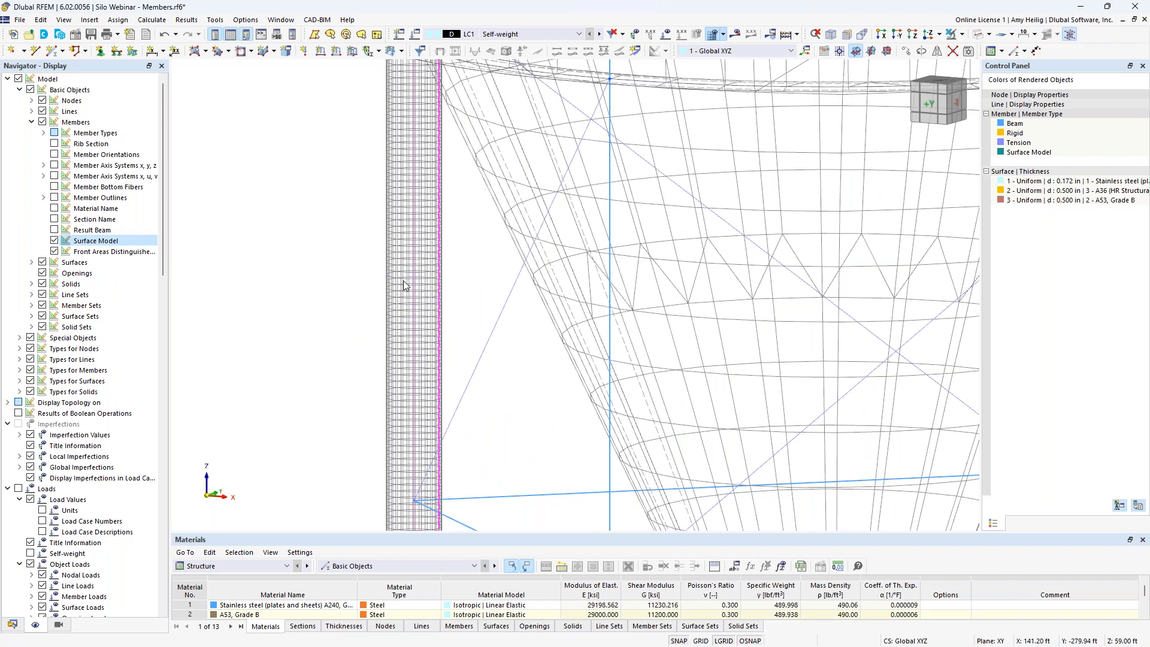
{"action": "scroll", "coordinate": [437, 282], "scroll_direction": "up", "scroll_amount": 2}
Inspect the mesh refinement assigned to the column's pipe surface, including its target FE length, and close the settings without changes.
{"action": "right_click", "coordinate": [437, 281]}
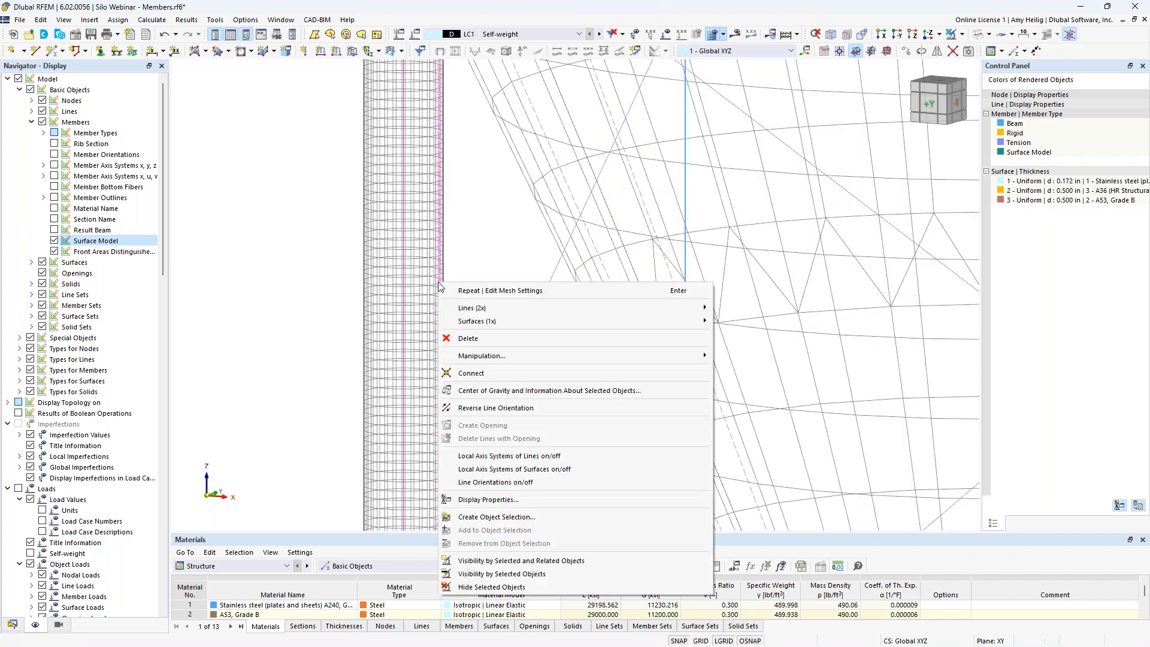
{"action": "mouse_move", "coordinate": [508, 323]}
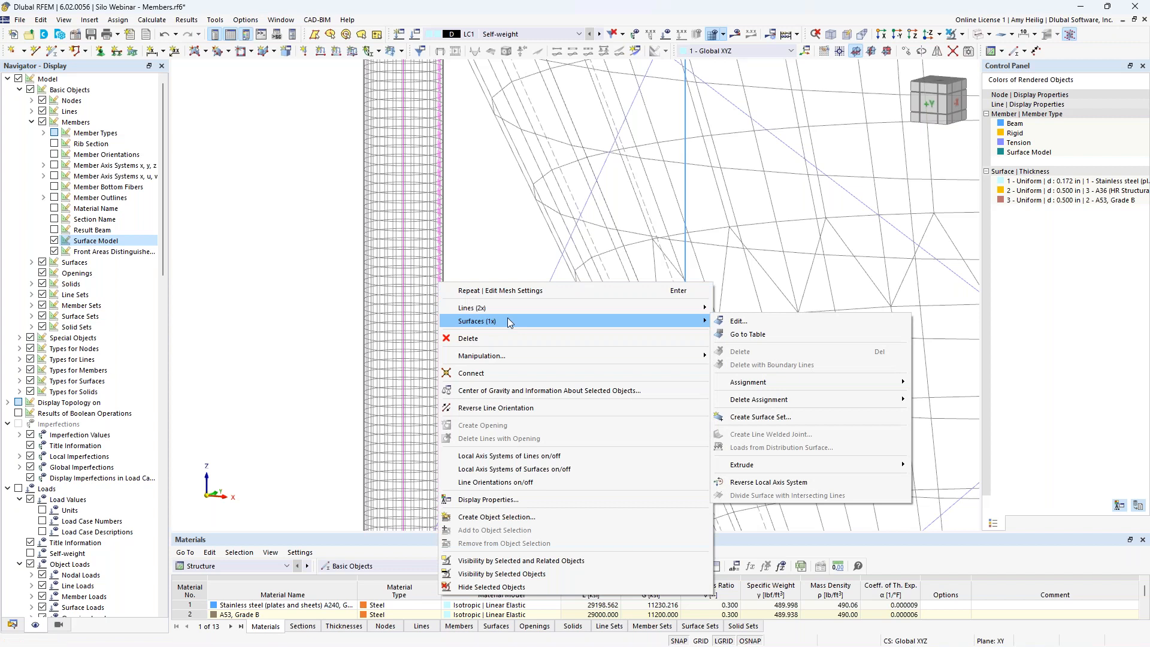
{"action": "left_click", "coordinate": [736, 321]}
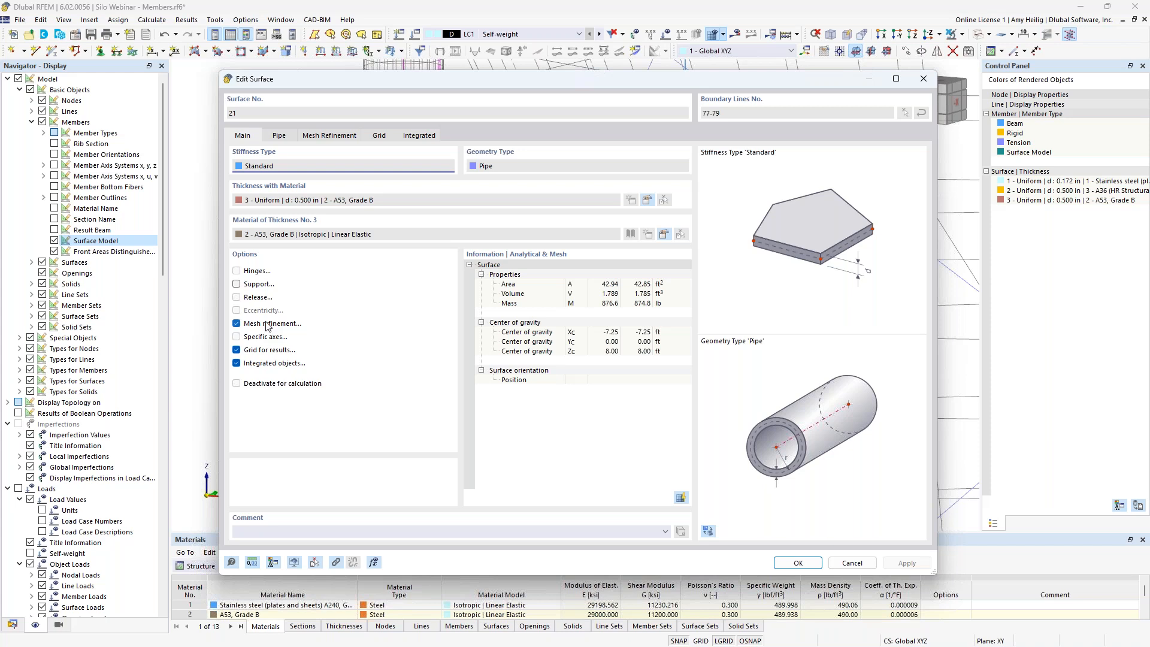
{"action": "left_click", "coordinate": [341, 139]}
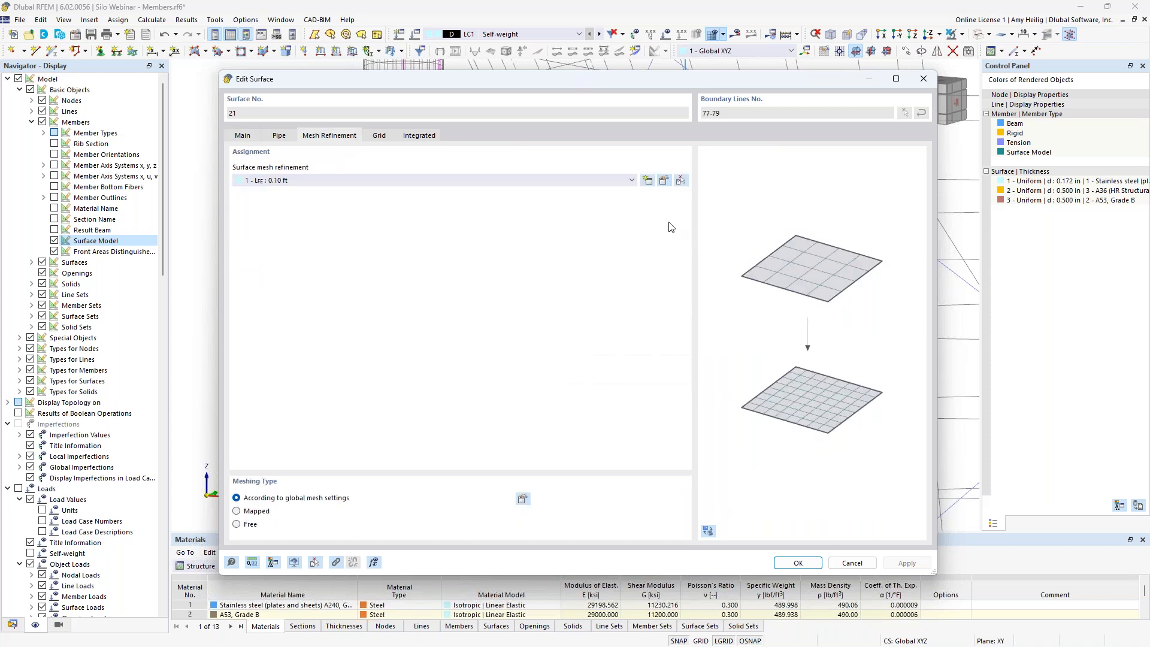
{"action": "left_click", "coordinate": [665, 181]}
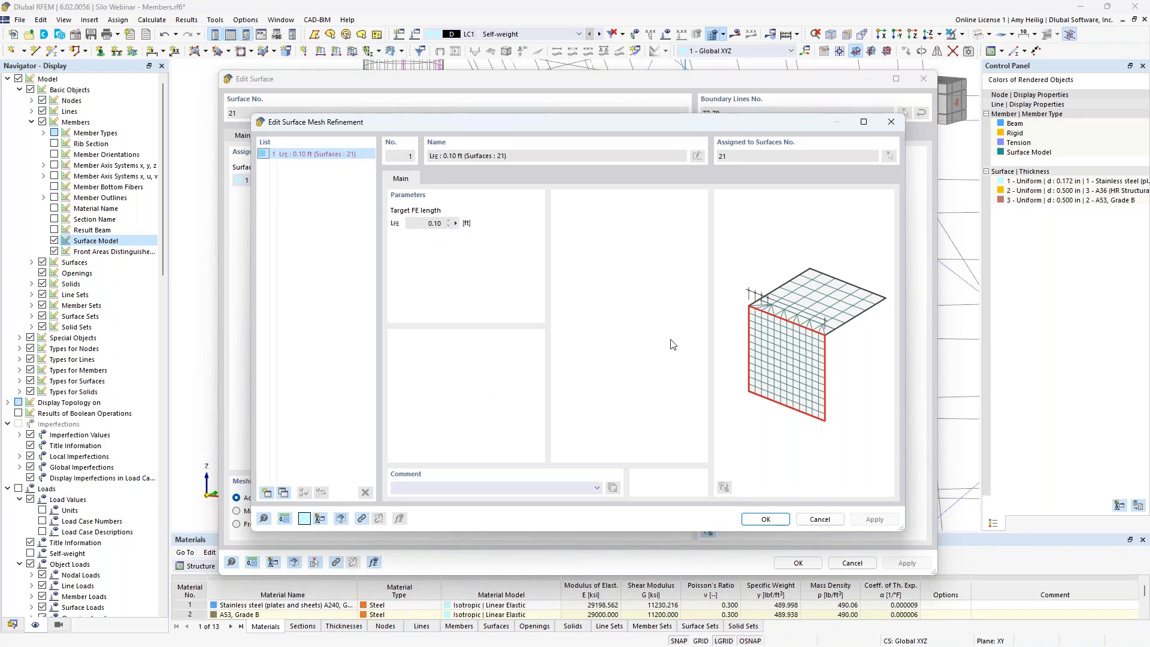
{"action": "left_click", "coordinate": [819, 519]}
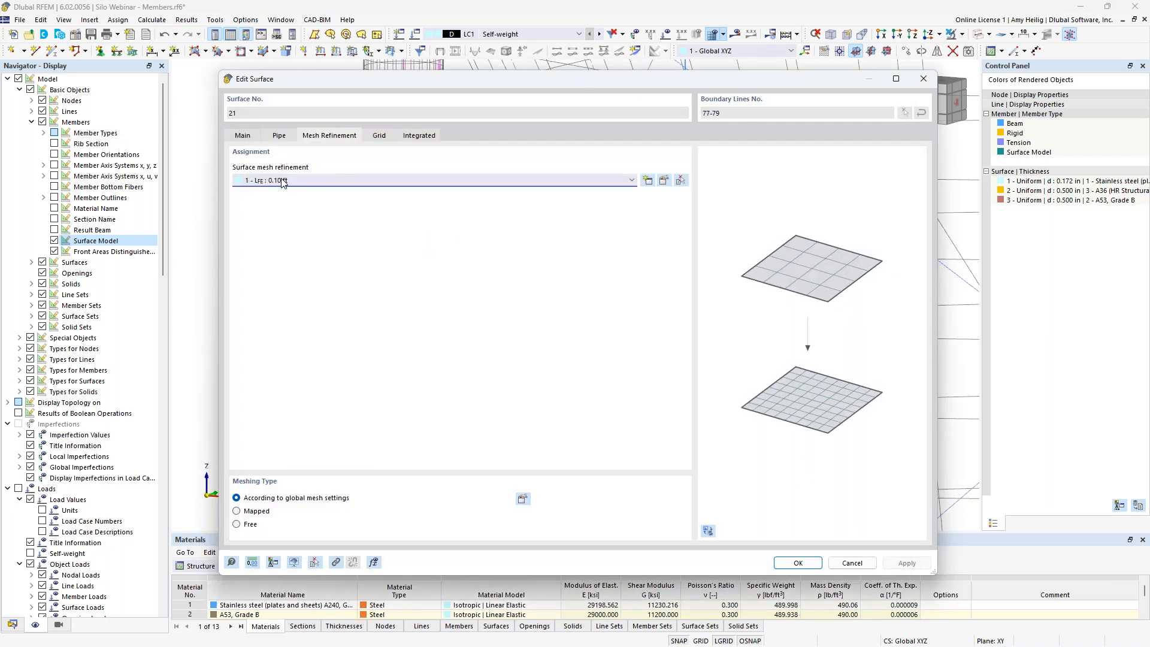
{"action": "left_click", "coordinate": [853, 563]}
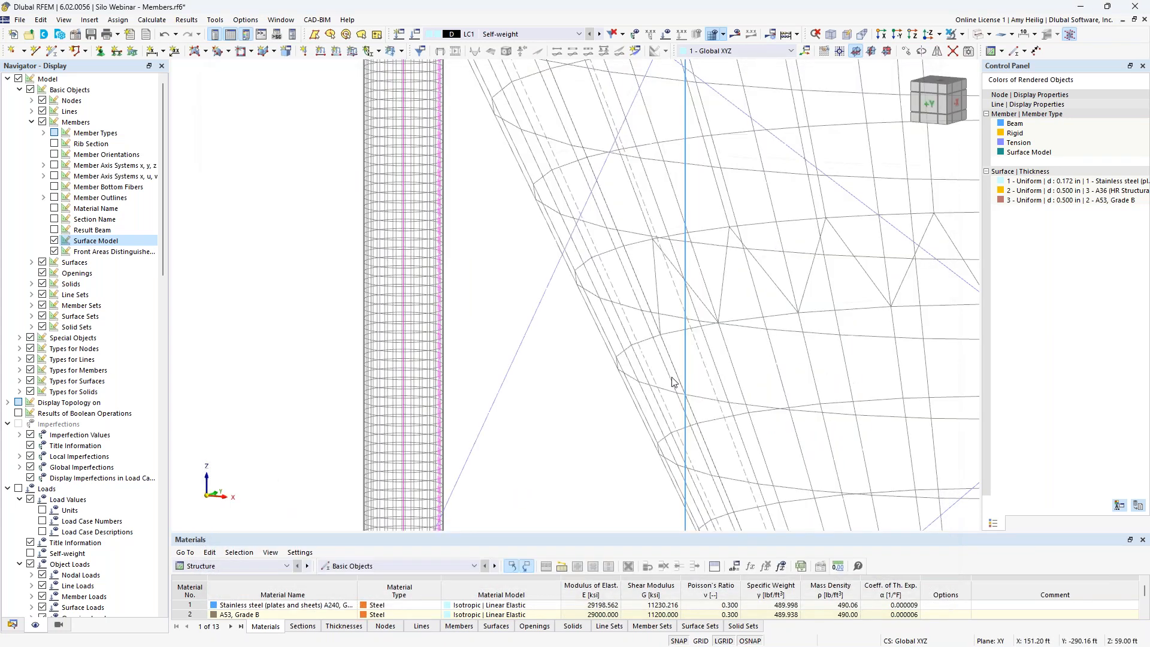
Turn off the display of member surface models so the support column appears as a plain member.
{"action": "scroll", "coordinate": [652, 290], "scroll_direction": "up", "scroll_amount": 2}
{"action": "scroll", "coordinate": [651, 291], "scroll_direction": "down", "scroll_amount": 2}
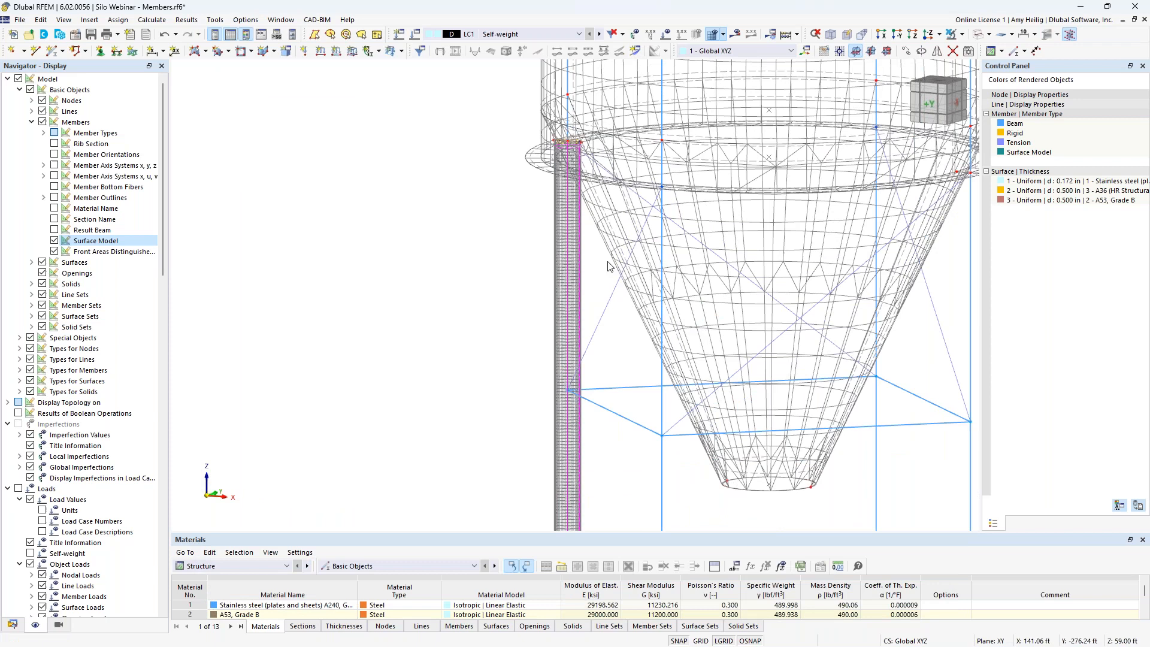
{"action": "scroll", "coordinate": [608, 266], "scroll_direction": "down", "scroll_amount": 3}
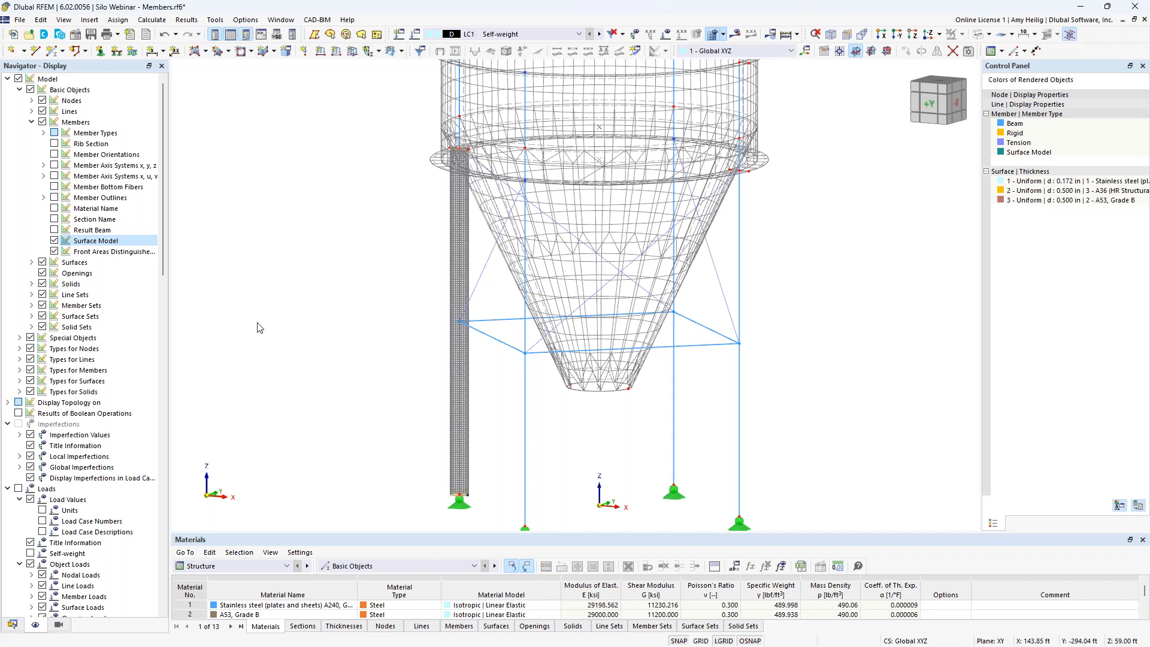
{"action": "left_click", "coordinate": [55, 241]}
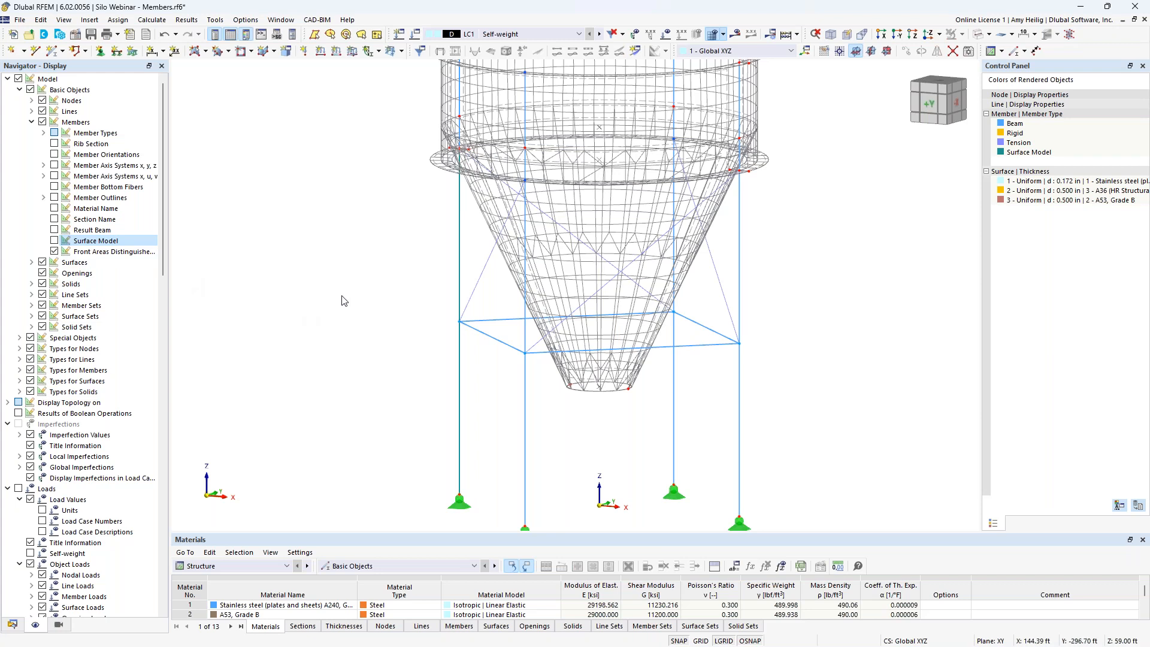
Turn off the mesh display and bring the whole silo into view.
{"action": "scroll", "coordinate": [87, 446], "scroll_direction": "down", "scroll_amount": 9}
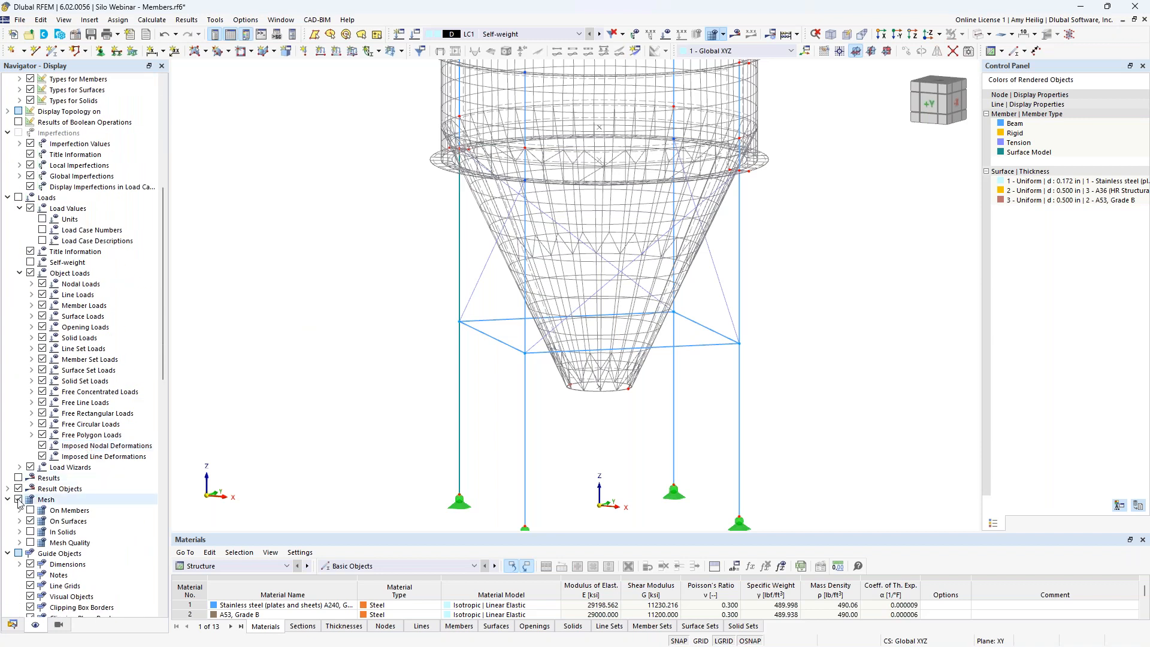
{"action": "left_click", "coordinate": [19, 501]}
{"action": "scroll", "coordinate": [451, 314], "scroll_direction": "down", "scroll_amount": 3}
{"action": "middle_click_drag", "start_coordinate": [405, 266], "coordinate": [433, 373]}
{"action": "scroll", "coordinate": [430, 370], "scroll_direction": "down", "scroll_amount": 1}
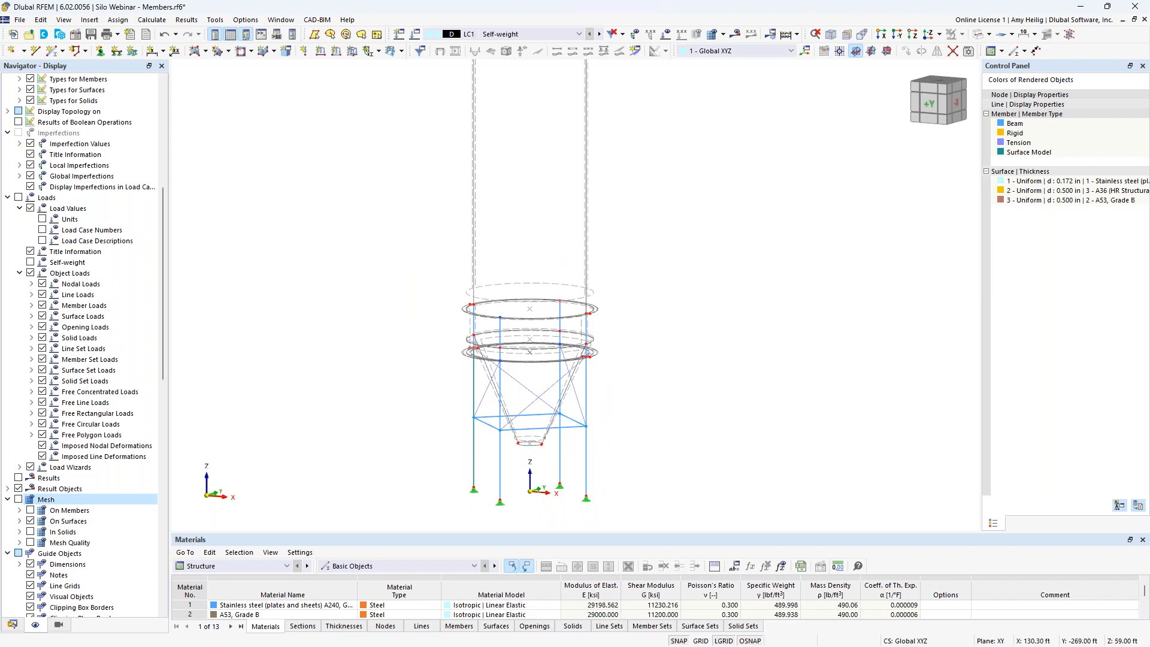
{"action": "scroll", "coordinate": [426, 366], "scroll_direction": "down", "scroll_amount": 2}
{"action": "middle_click_drag", "start_coordinate": [408, 339], "coordinate": [467, 375]}
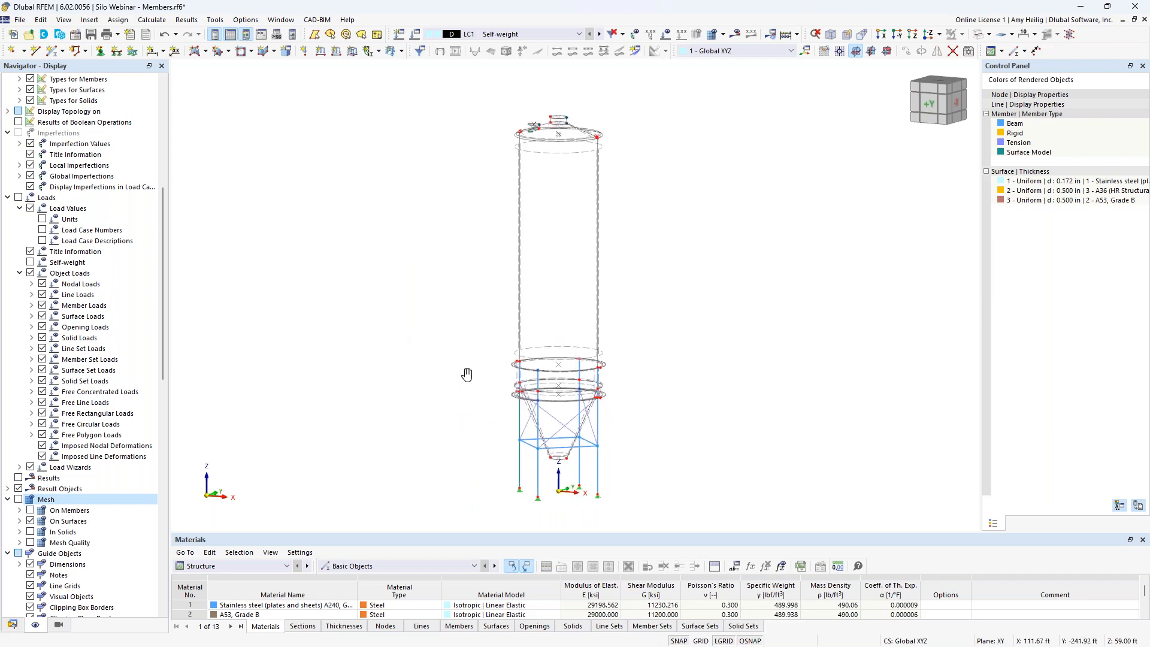
Open the base settings of the load cases and combinations, with the standard group and combination wizard options.
{"action": "left_click", "coordinate": [416, 36]}
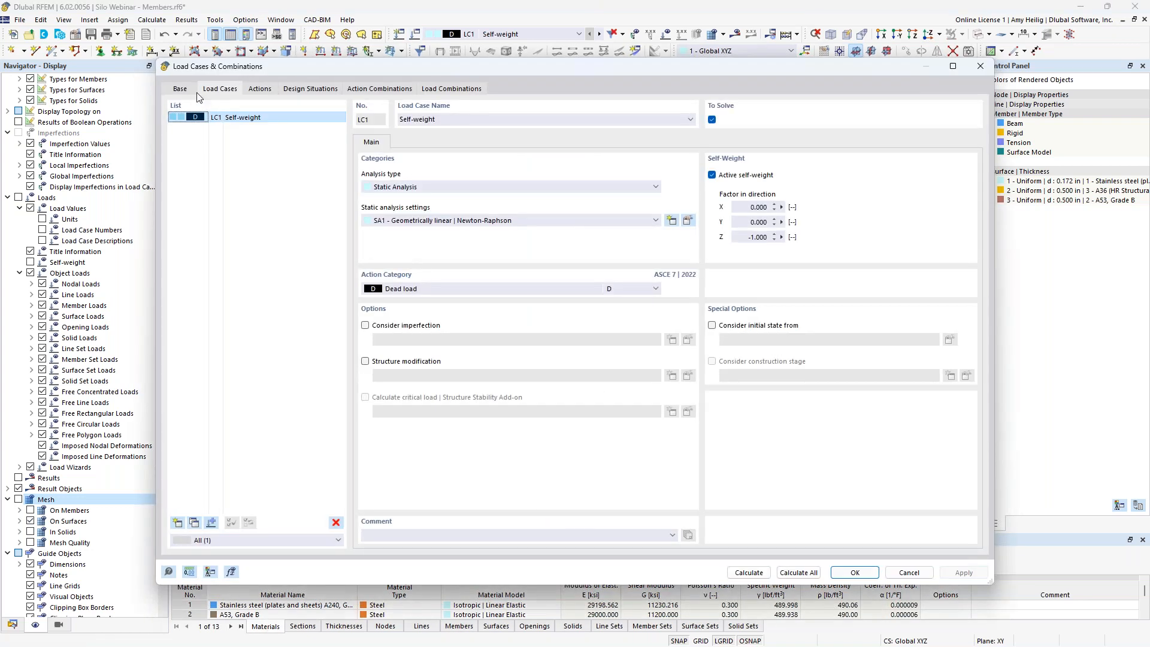
{"action": "left_click", "coordinate": [179, 88]}
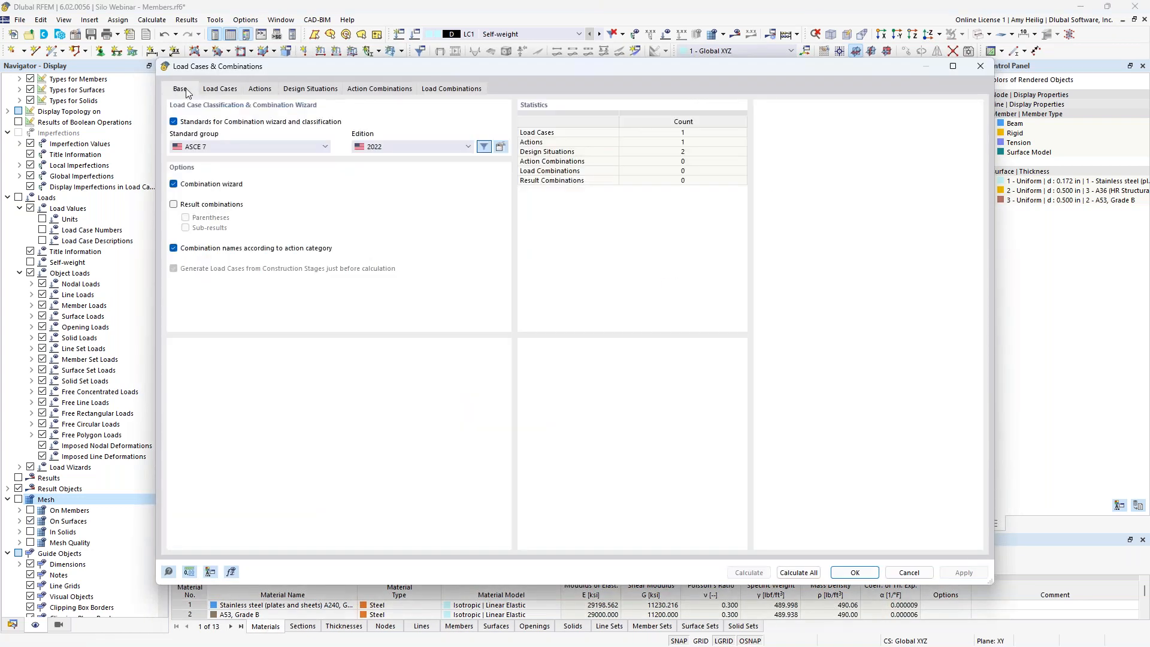
{"action": "left_click", "coordinate": [219, 149]}
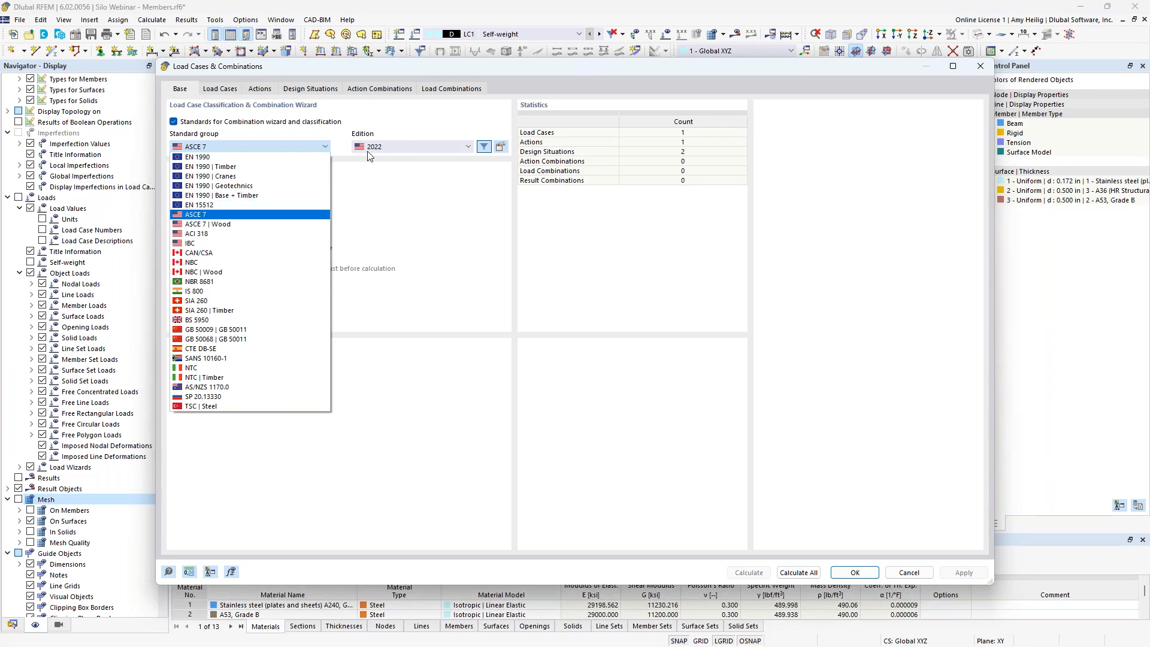
{"action": "left_click", "coordinate": [382, 191]}
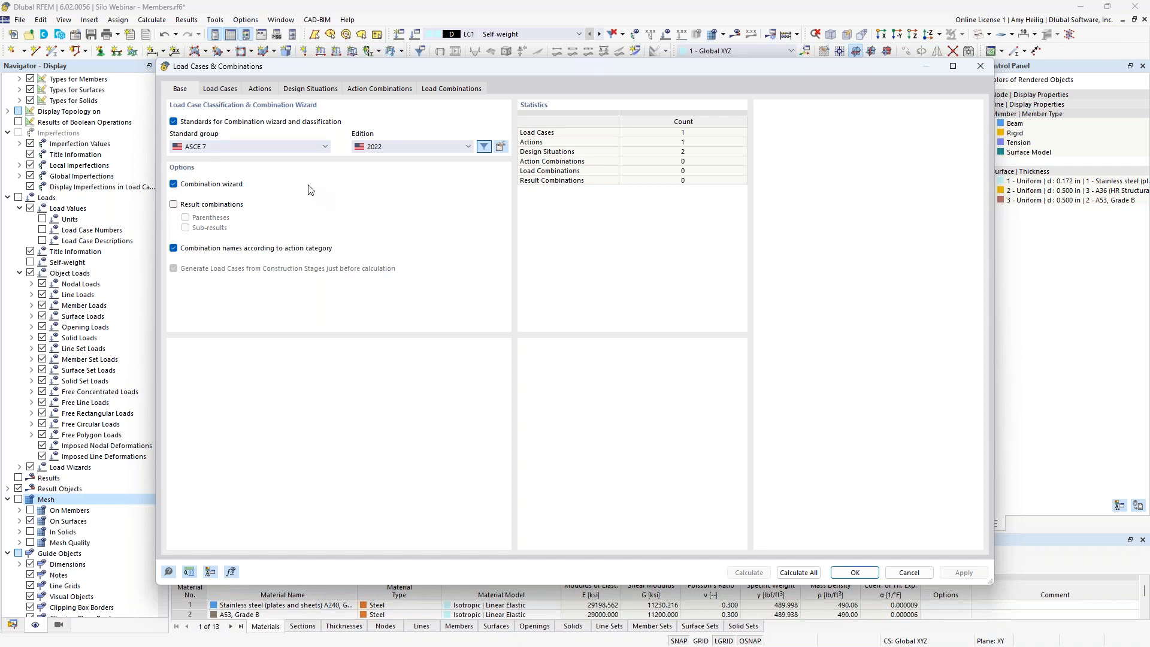
Rename the existing self-weight load case LC1 to "Dead".
{"action": "left_click", "coordinate": [231, 90]}
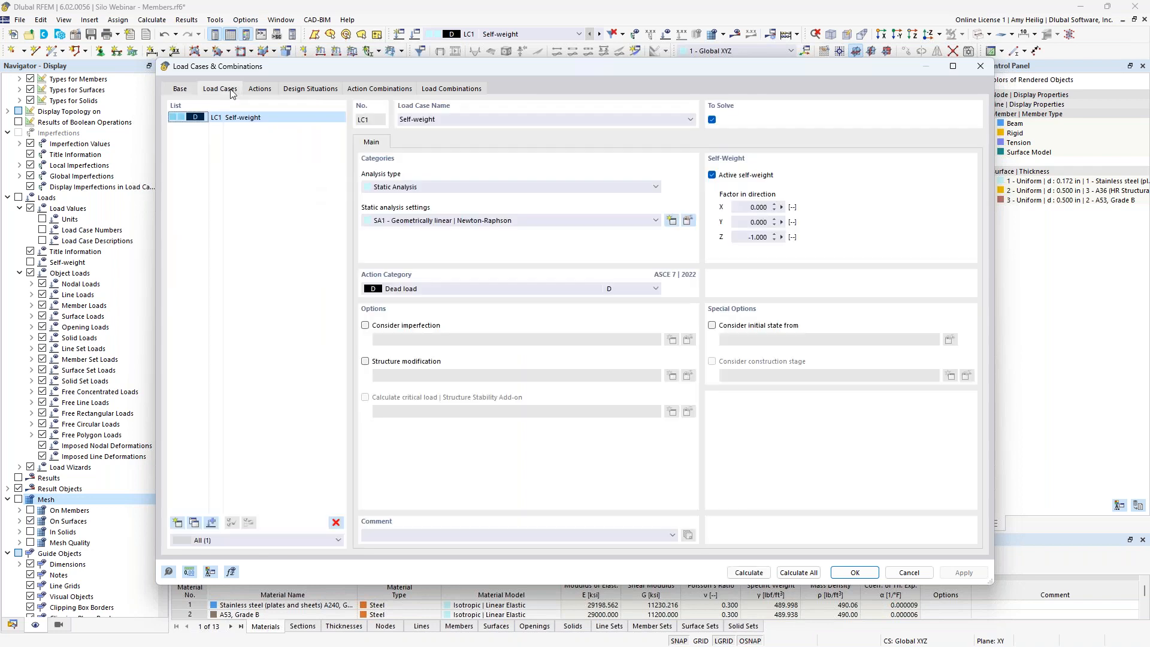
{"action": "left_click", "coordinate": [449, 118]}
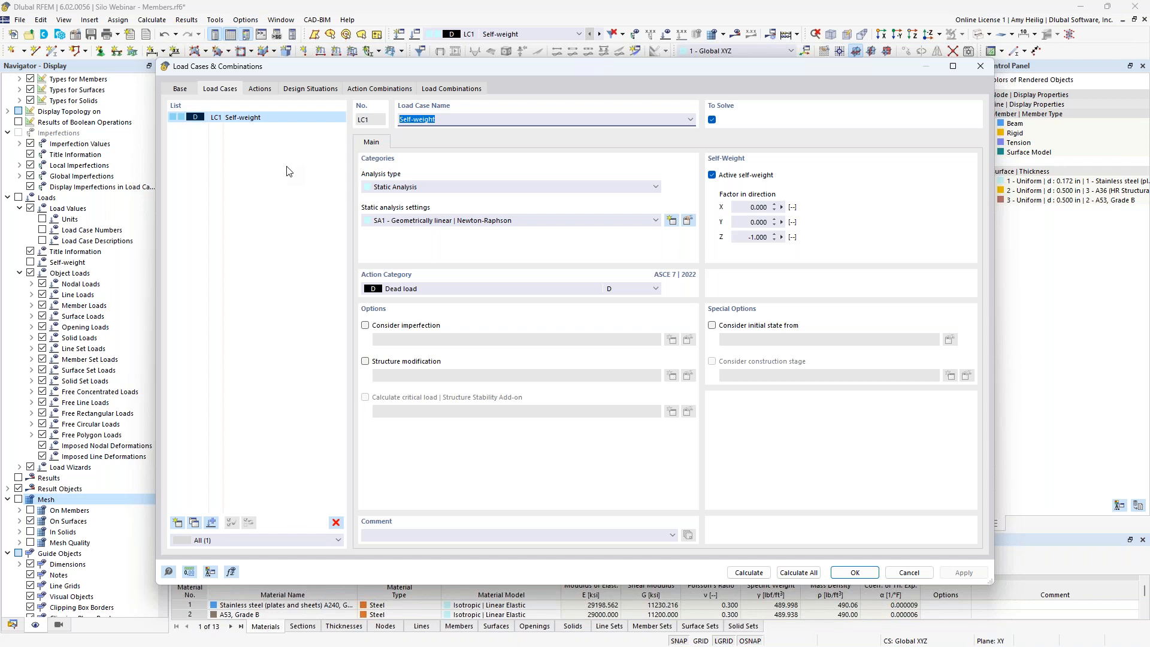
{"action": "key", "text": "BackSpace"}
{"action": "type", "text": "Dead"}
{"action": "left_click", "coordinate": [430, 289]}
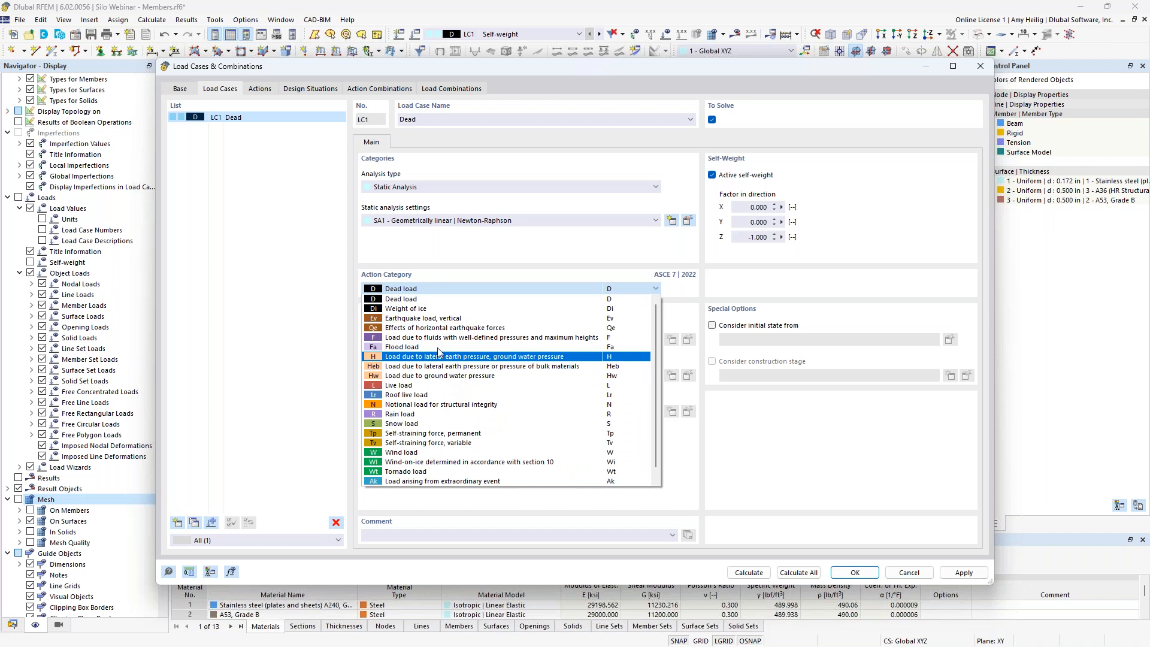
{"action": "left_click", "coordinate": [403, 256]}
{"action": "left_click_drag", "start_coordinate": [500, 66], "coordinate": [529, 342]}
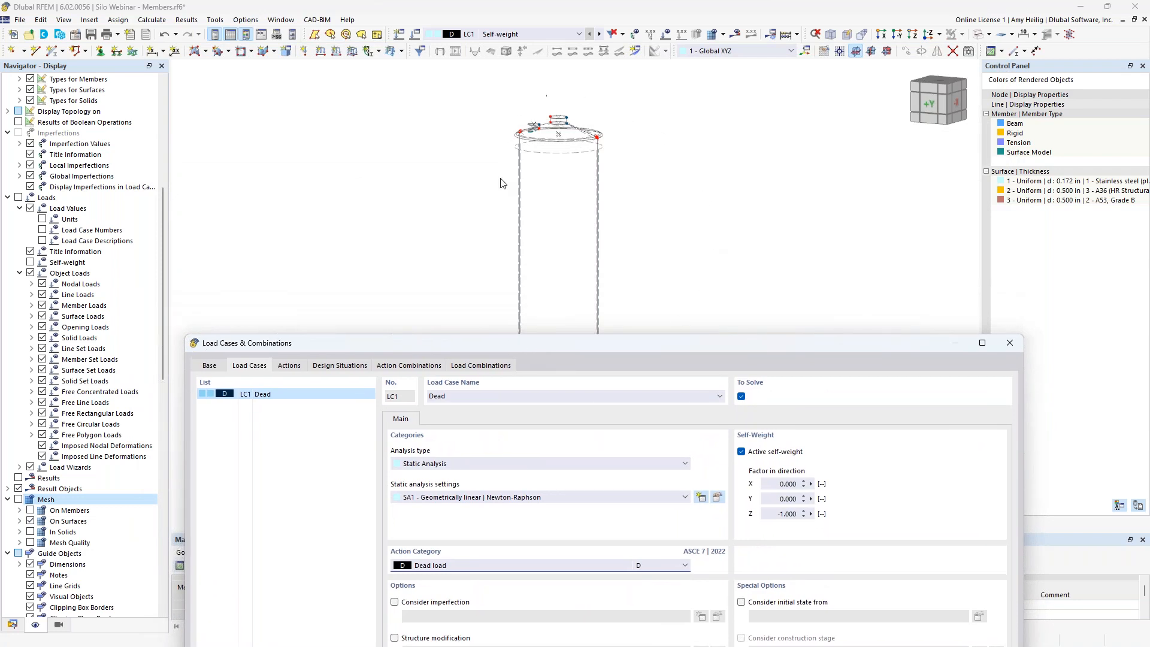
{"action": "left_click_drag", "start_coordinate": [591, 344], "coordinate": [590, 70]}
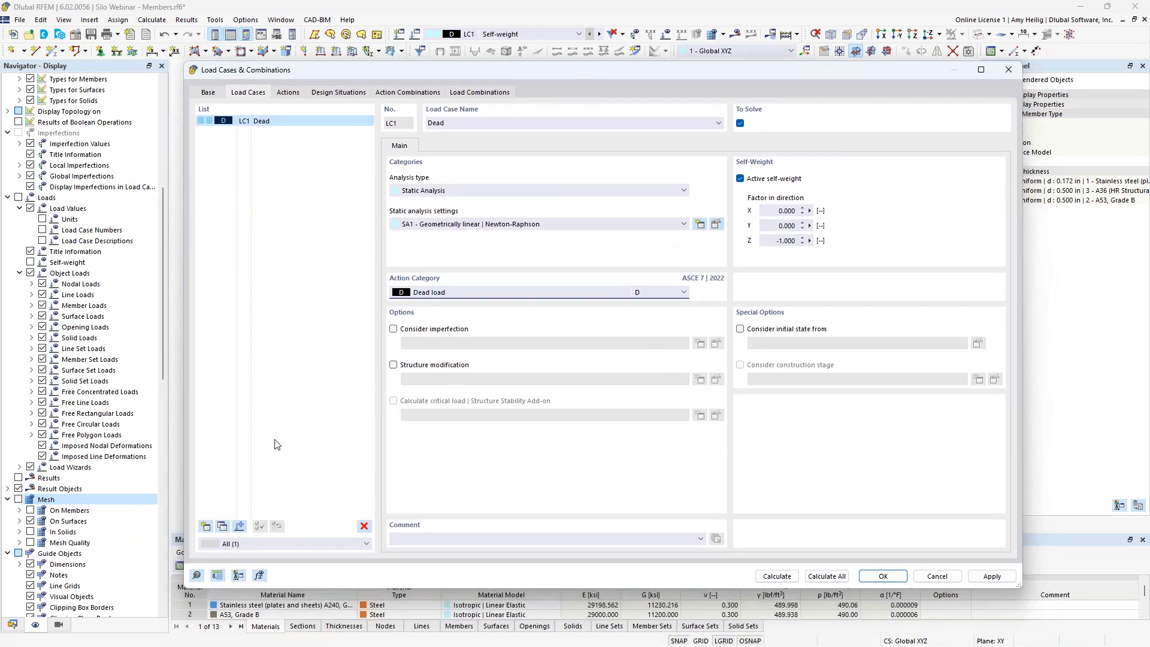
Add a load case named "Pressure - Horizontal" with the Live load action category and accept the load case definitions.
{"action": "left_click", "coordinate": [205, 526]}
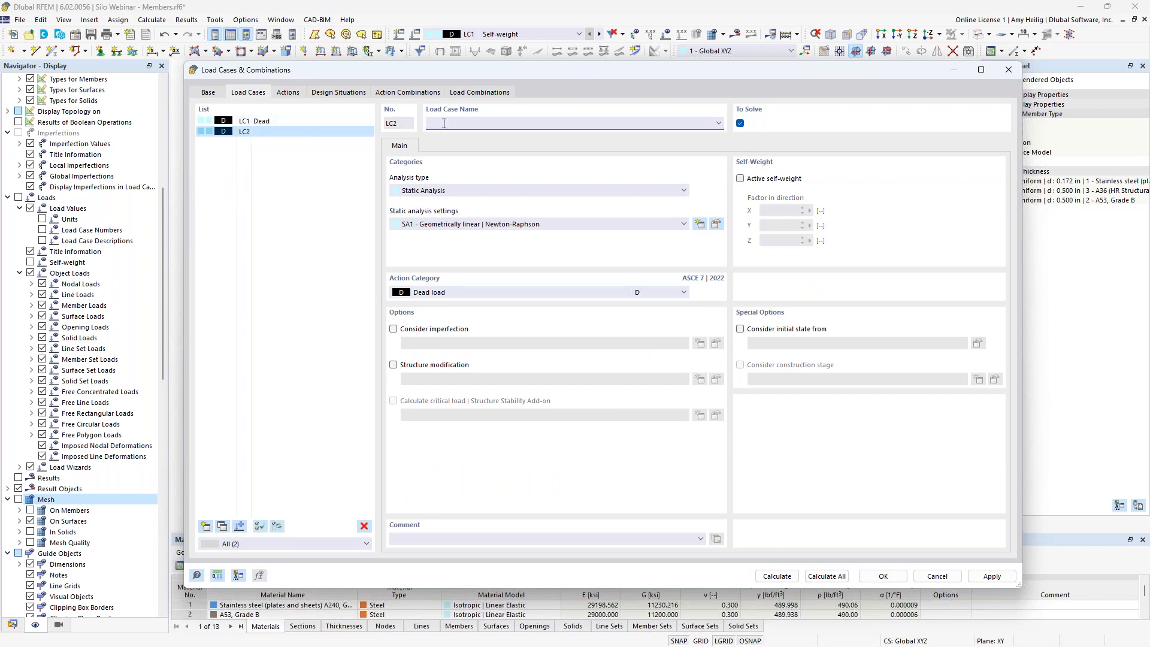
{"action": "type", "text": "Pressure - Horizontal"}
{"action": "left_click", "coordinate": [430, 292]}
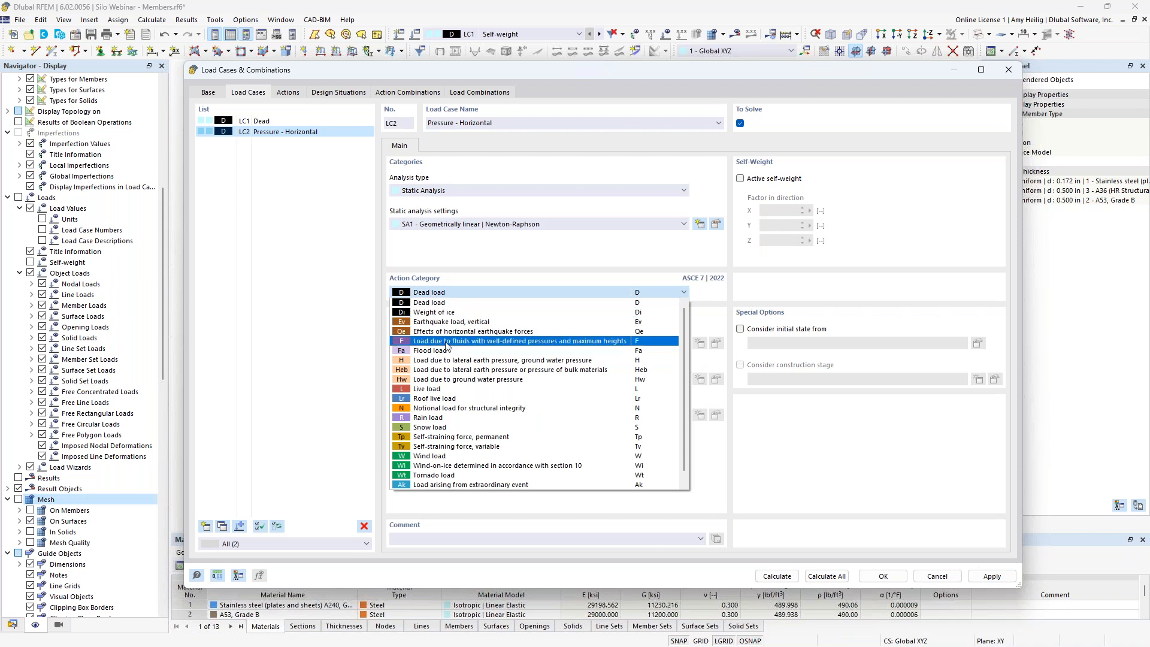
{"action": "left_click", "coordinate": [436, 391]}
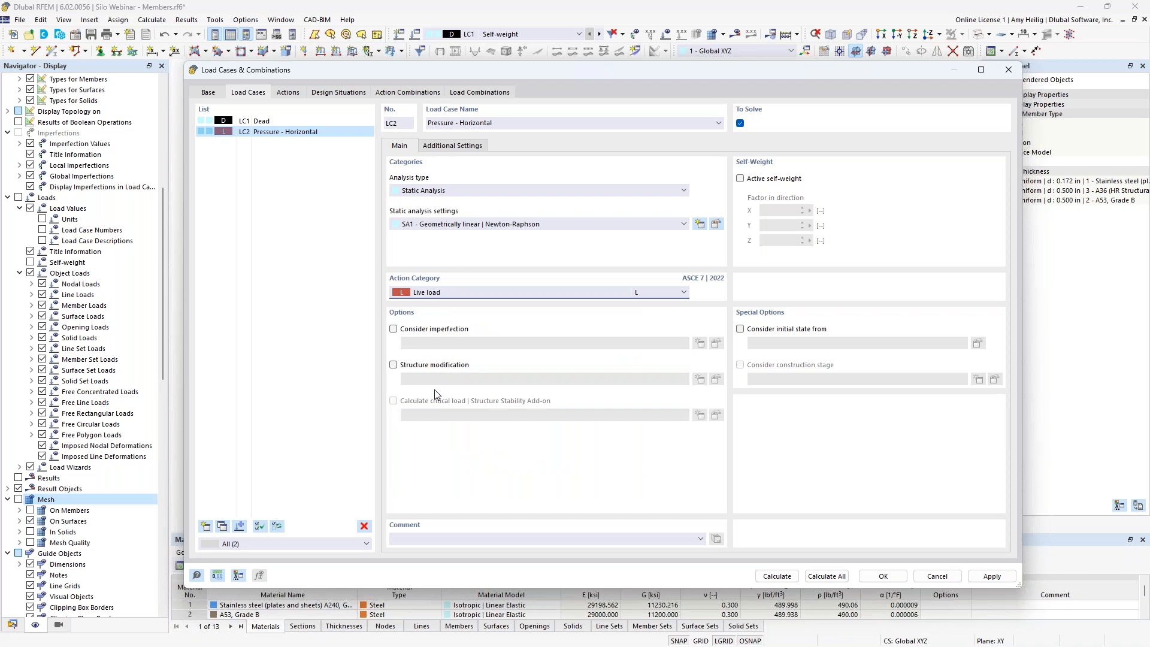
{"action": "left_click", "coordinate": [887, 576]}
{"action": "middle_click_drag", "start_coordinate": [617, 384], "coordinate": [609, 360]}
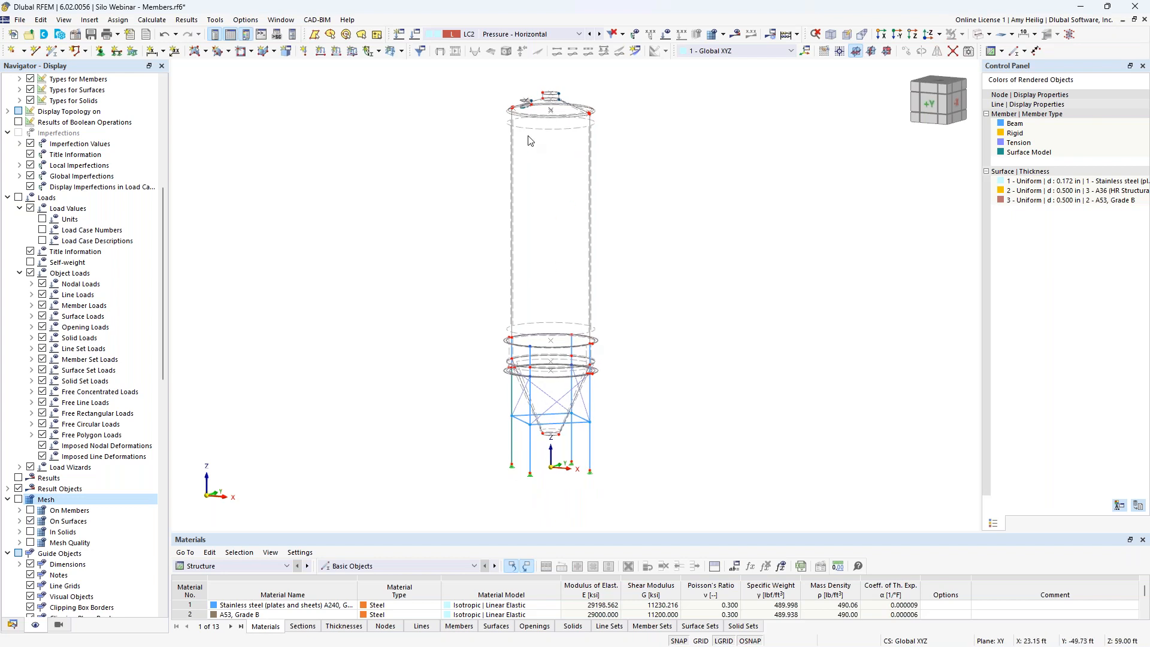
{"action": "left_click", "coordinate": [488, 36]}
{"action": "left_click", "coordinate": [486, 54]}
{"action": "scroll", "coordinate": [574, 370], "scroll_direction": "up", "scroll_amount": 2}
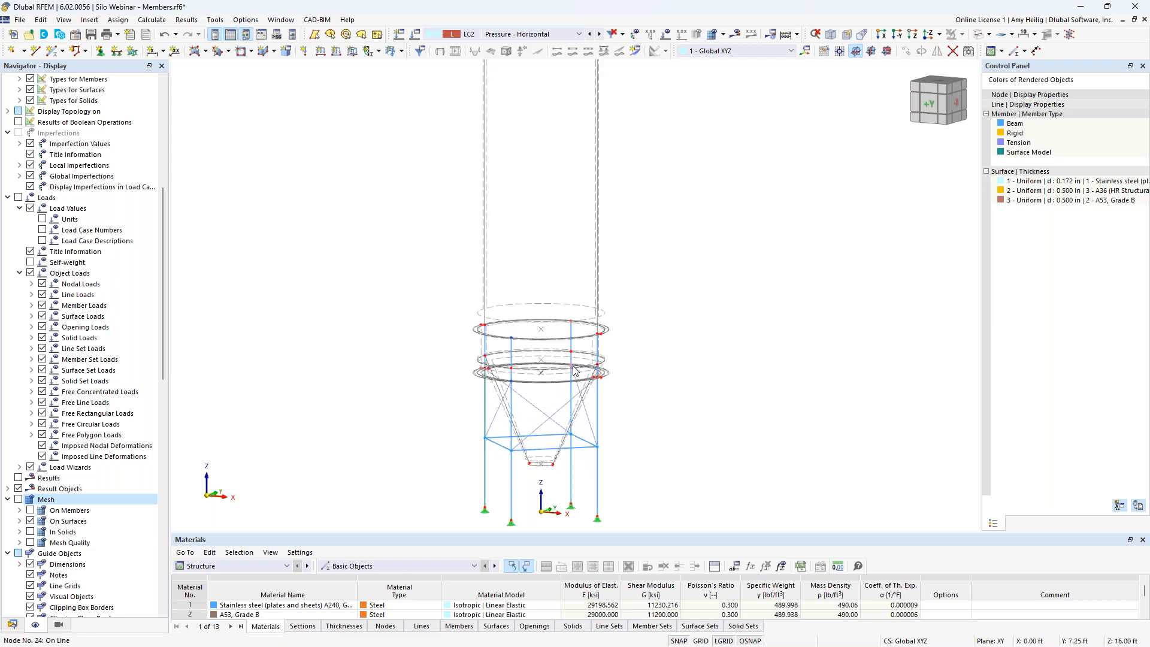
{"action": "middle_click_drag", "start_coordinate": [640, 303], "coordinate": [650, 406]}
{"action": "scroll", "coordinate": [650, 407], "scroll_direction": "up", "scroll_amount": 1}
{"action": "scroll", "coordinate": [650, 406], "scroll_direction": "down", "scroll_amount": 1}
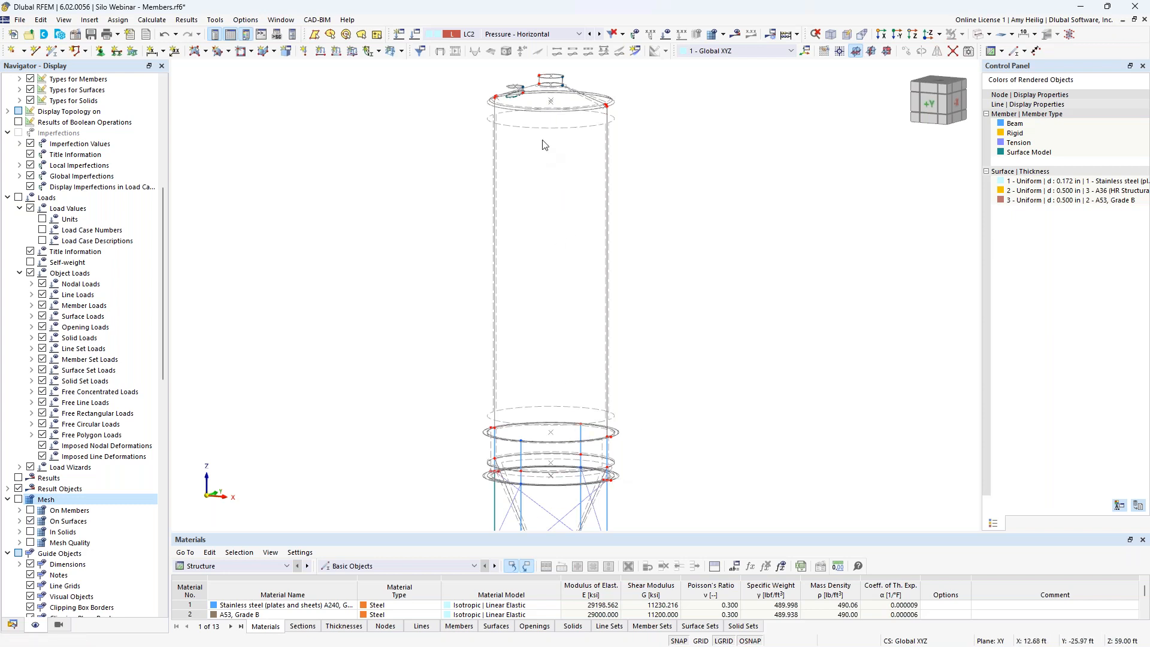
Create a free rectangular load in LC2 with its projection on the XZ plane and its direction in local z.
{"action": "left_click", "coordinate": [401, 52]}
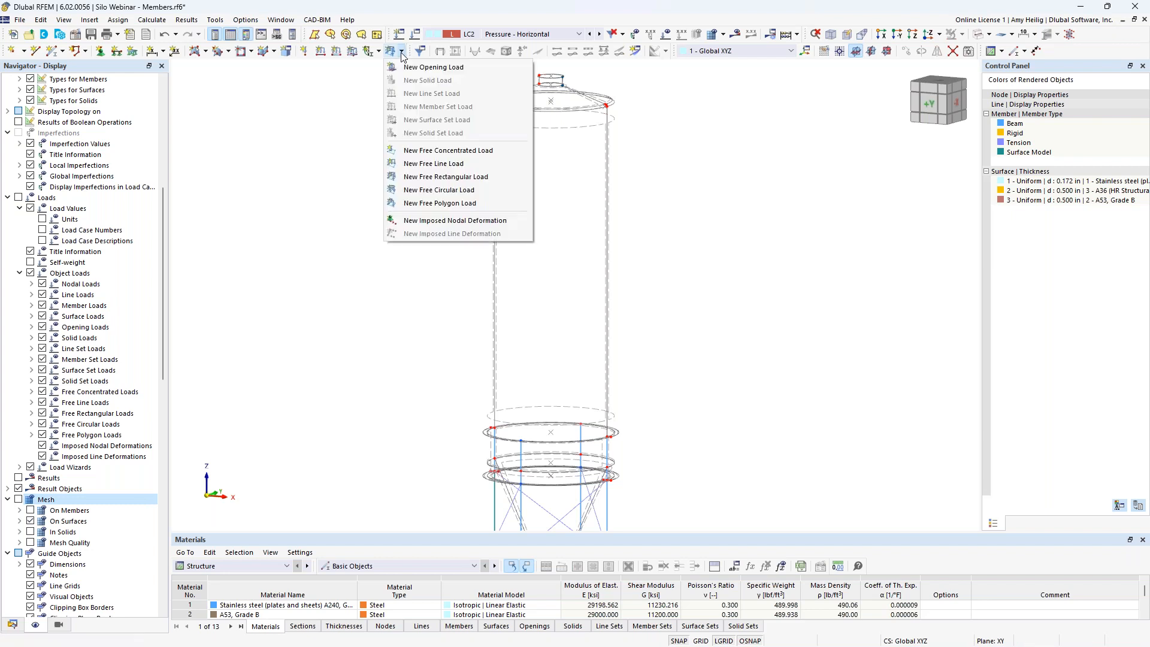
{"action": "left_click", "coordinate": [427, 177]}
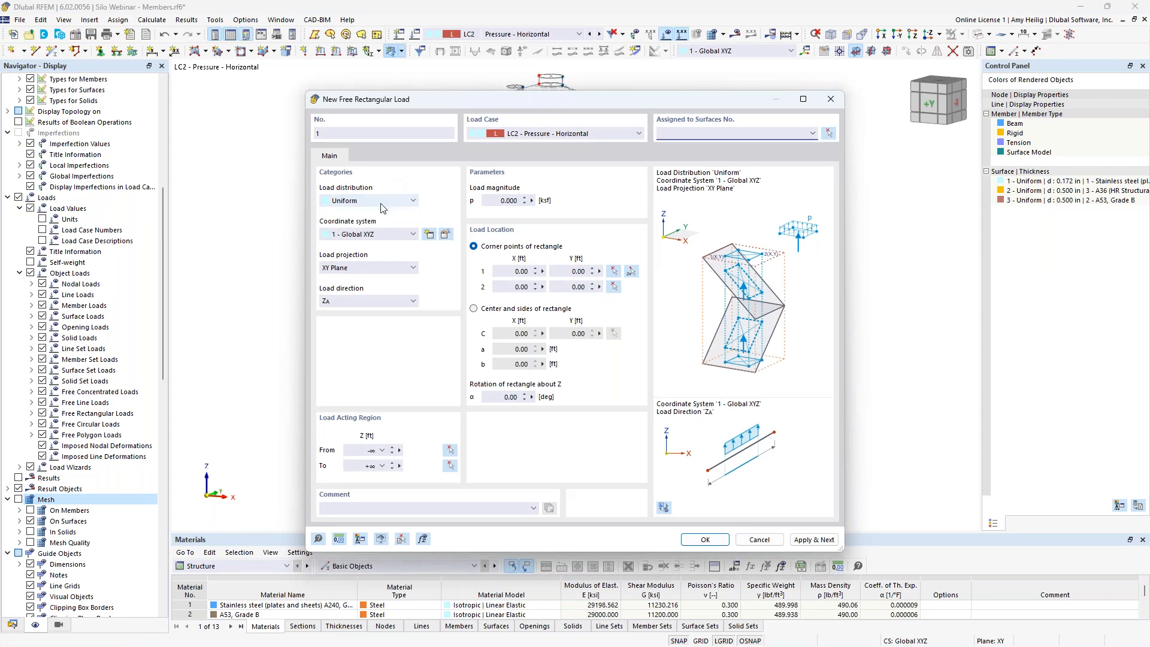
{"action": "left_click", "coordinate": [370, 269]}
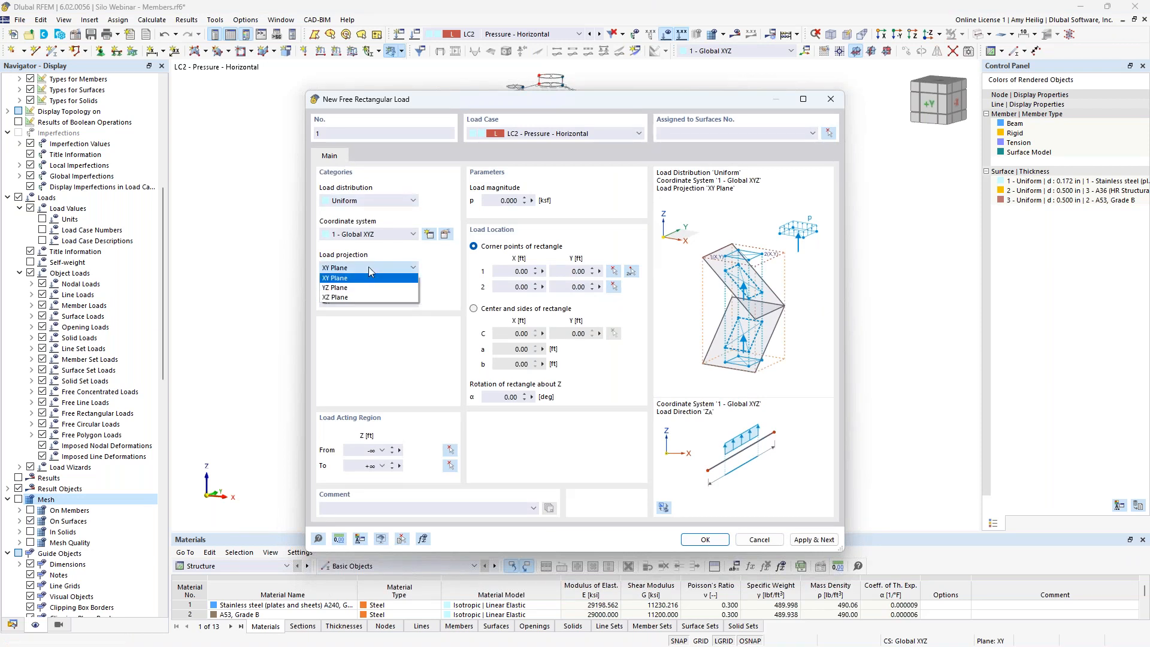
{"action": "left_click", "coordinate": [362, 297]}
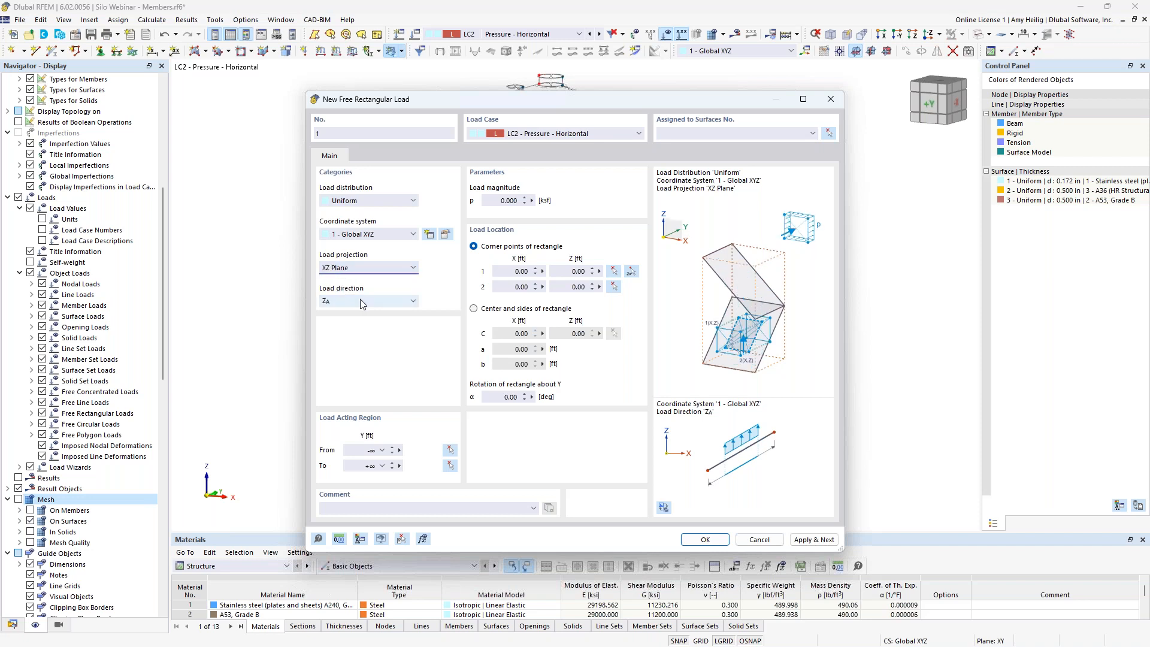
{"action": "left_click", "coordinate": [361, 303]}
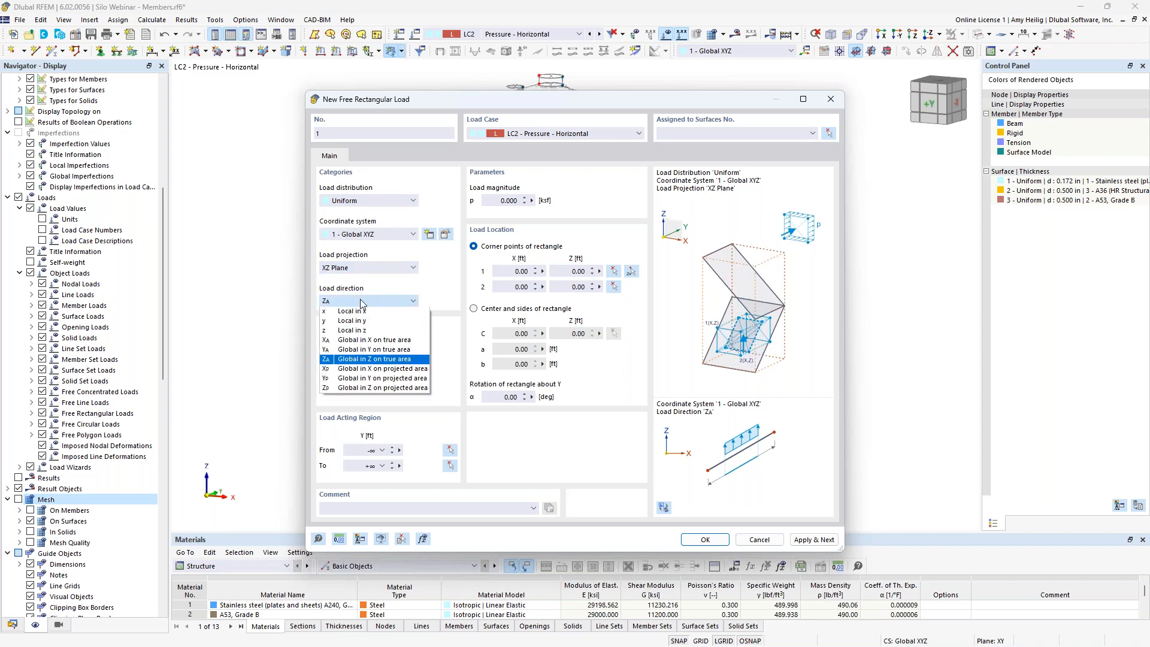
{"action": "left_click", "coordinate": [376, 331]}
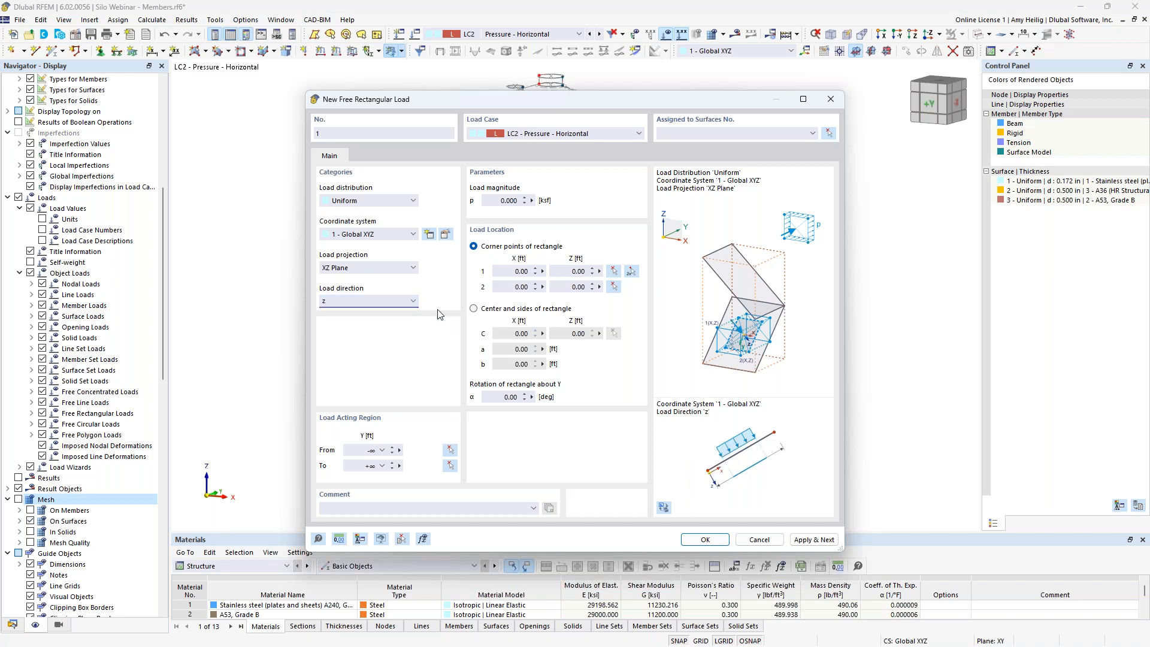
Set the load distribution to Linear in Z with a magnitude p1 of 2.5 ksf.
{"action": "left_click", "coordinate": [372, 202]}
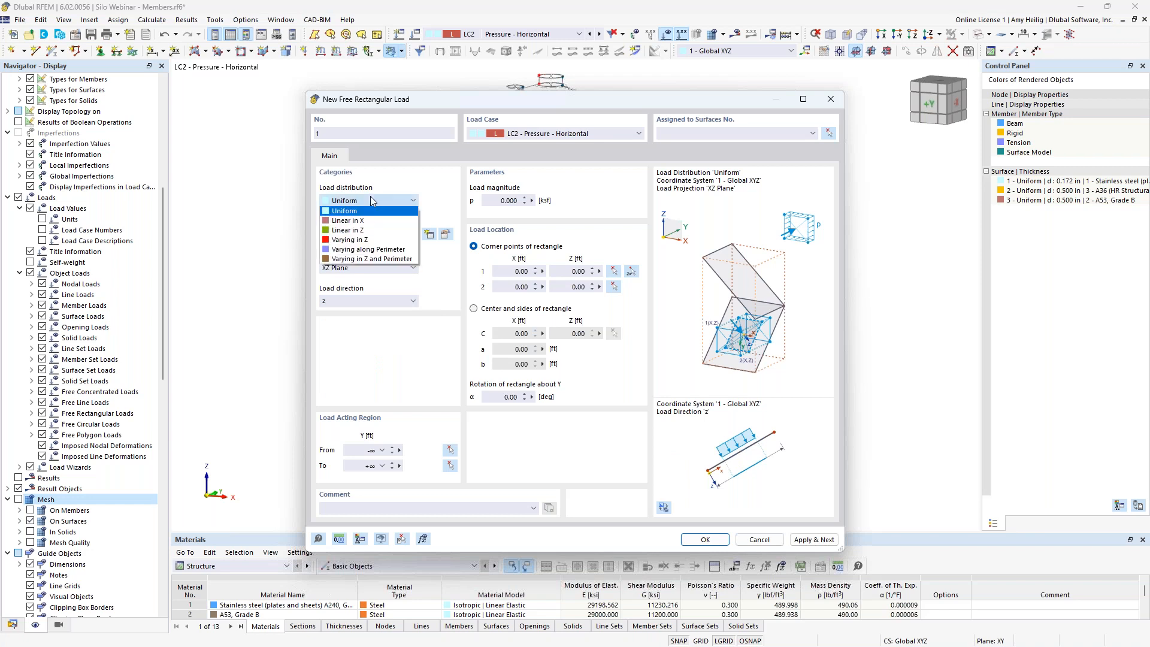
{"action": "left_click", "coordinate": [372, 231]}
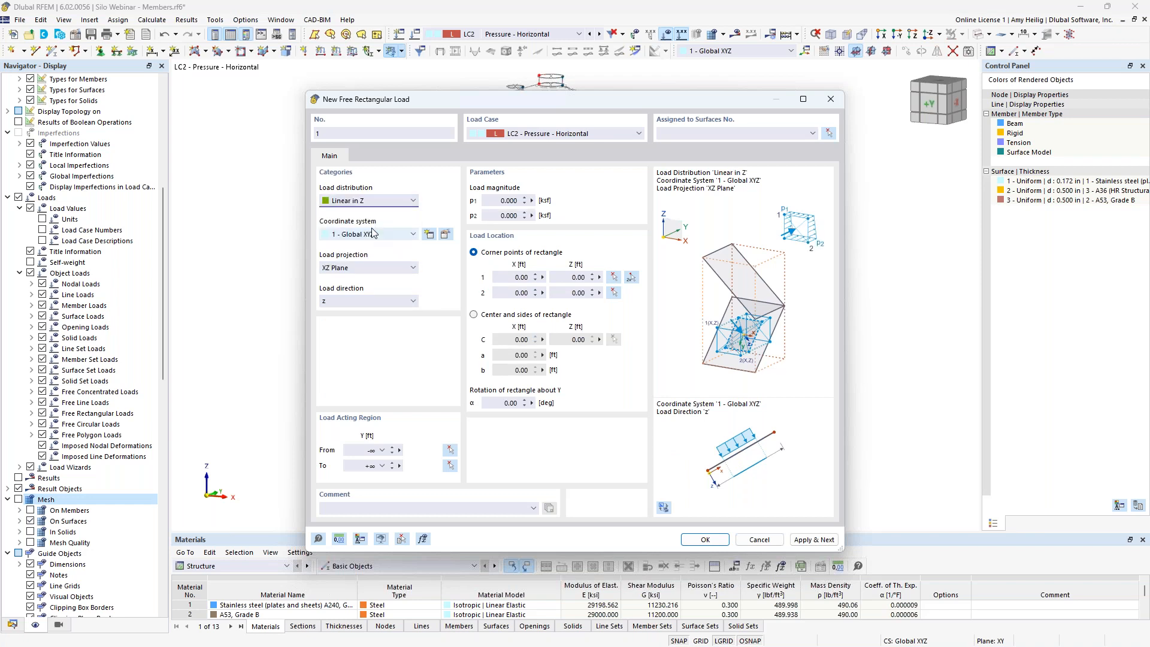
{"action": "left_click", "coordinate": [497, 200]}
{"action": "type", "text": "2.5"}
{"action": "left_click", "coordinate": [495, 215]}
Start picking the load rectangle graphically and move the work plane origin to node 20 at the hopper's upper ring.
{"action": "left_click", "coordinate": [631, 278]}
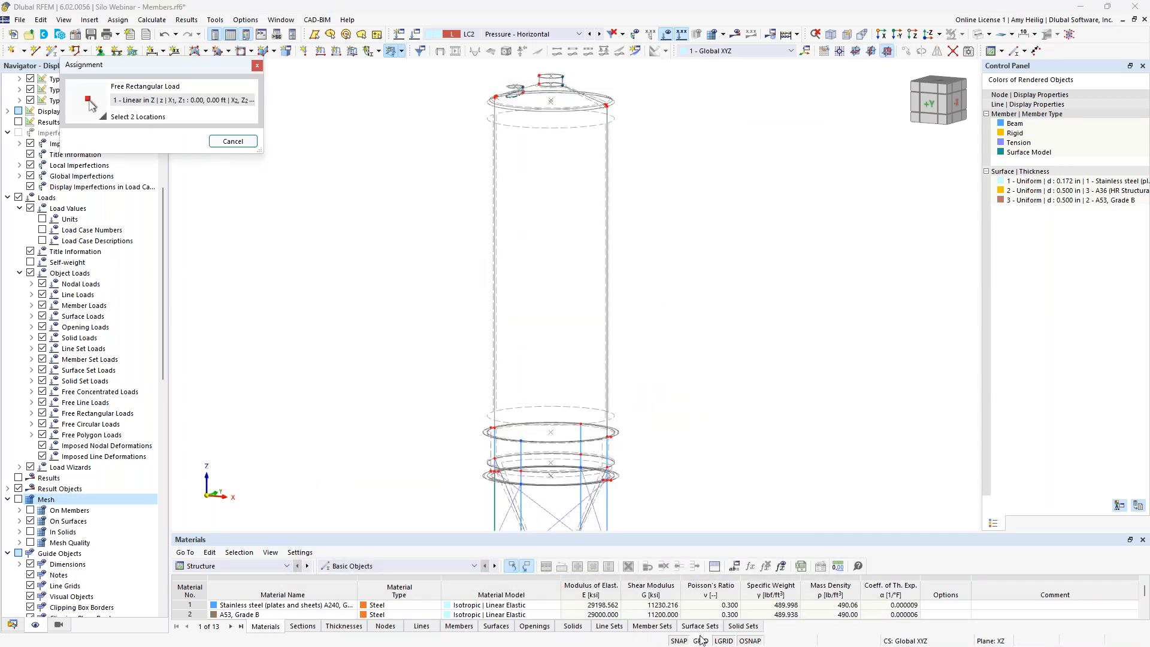
{"action": "scroll", "coordinate": [682, 338], "scroll_direction": "down", "scroll_amount": 2}
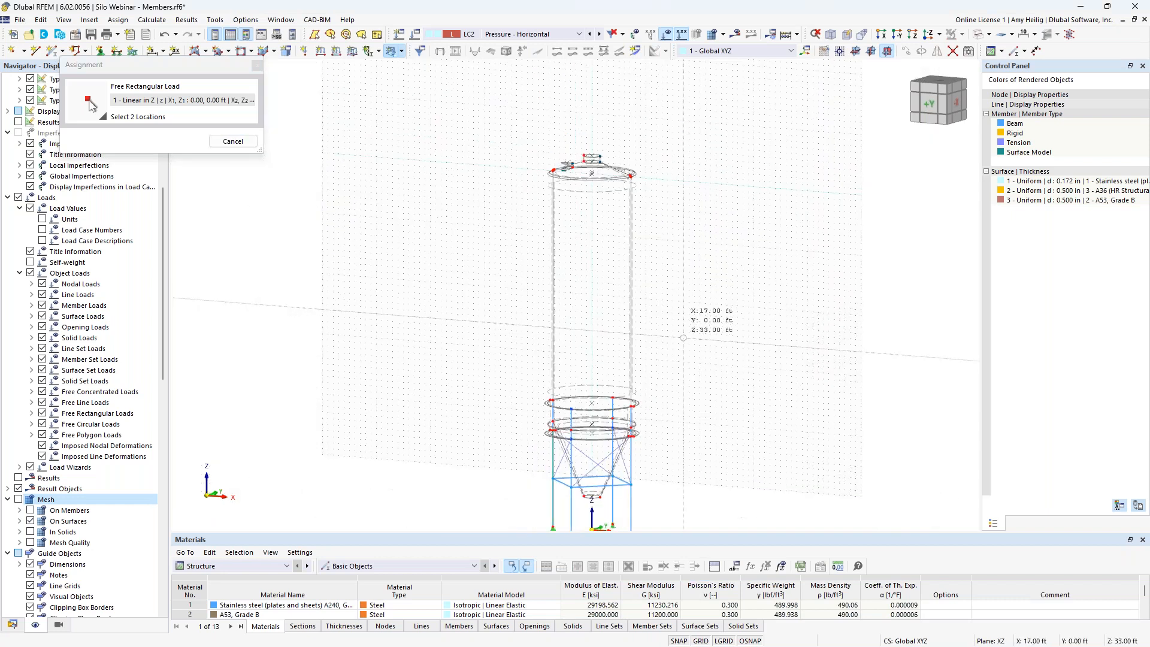
{"action": "middle_click_drag", "start_coordinate": [643, 346], "coordinate": [781, 344], "text": "ctrl"}
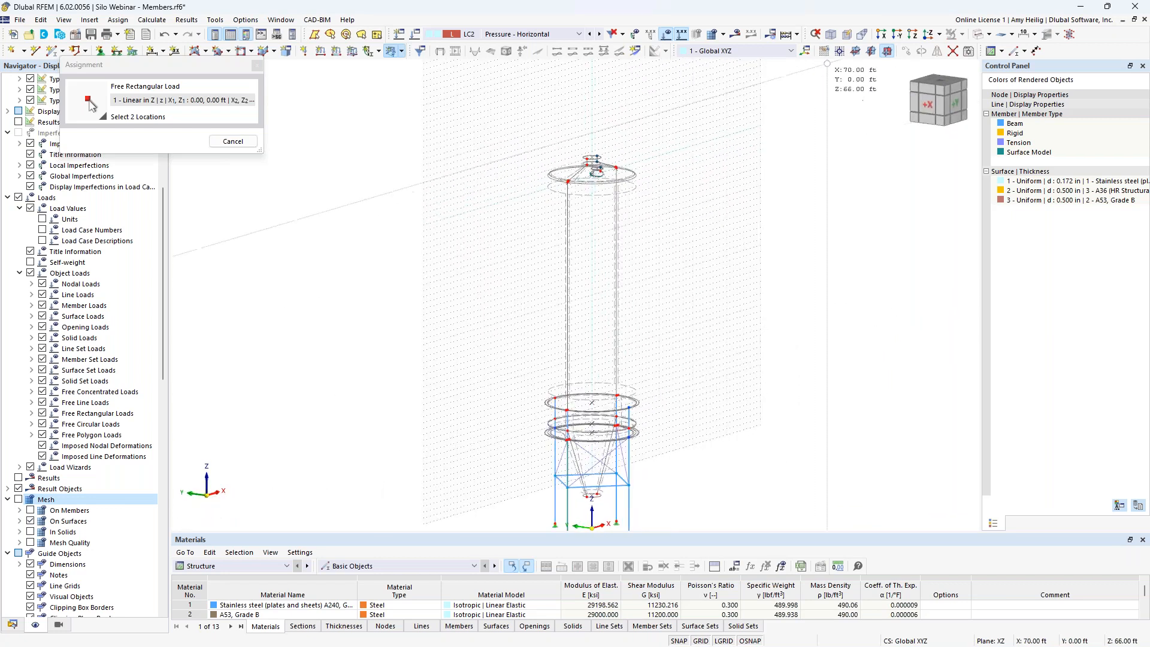
{"action": "left_click", "coordinate": [840, 51]}
{"action": "scroll", "coordinate": [623, 455], "scroll_direction": "up", "scroll_amount": 5}
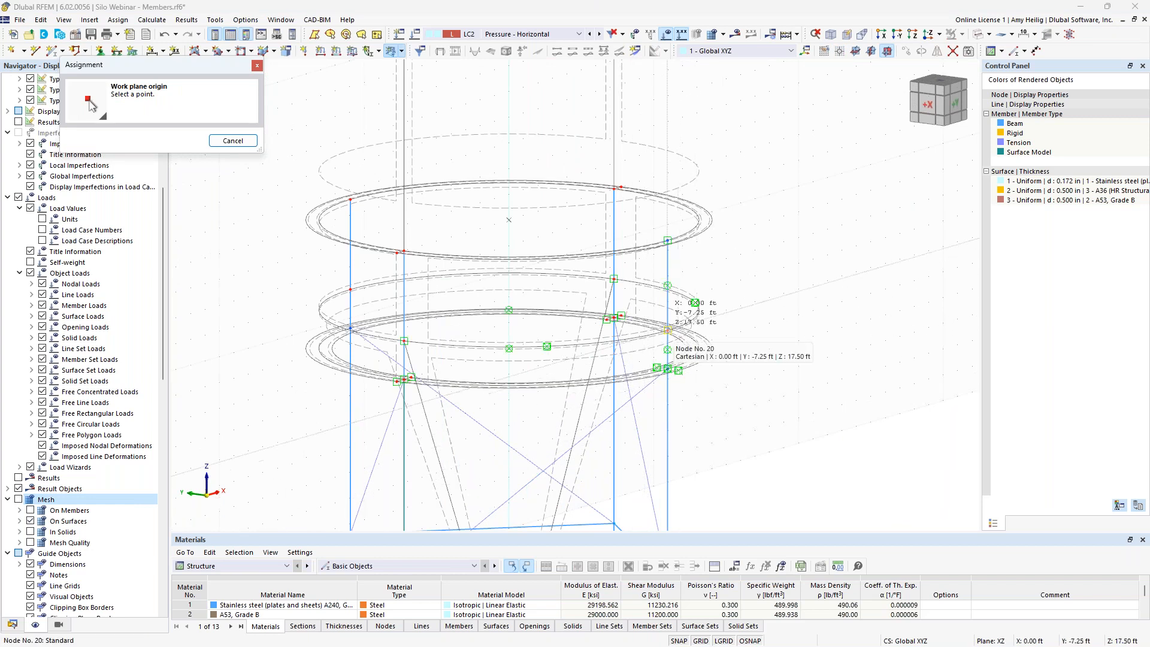
{"action": "left_click", "coordinate": [668, 330]}
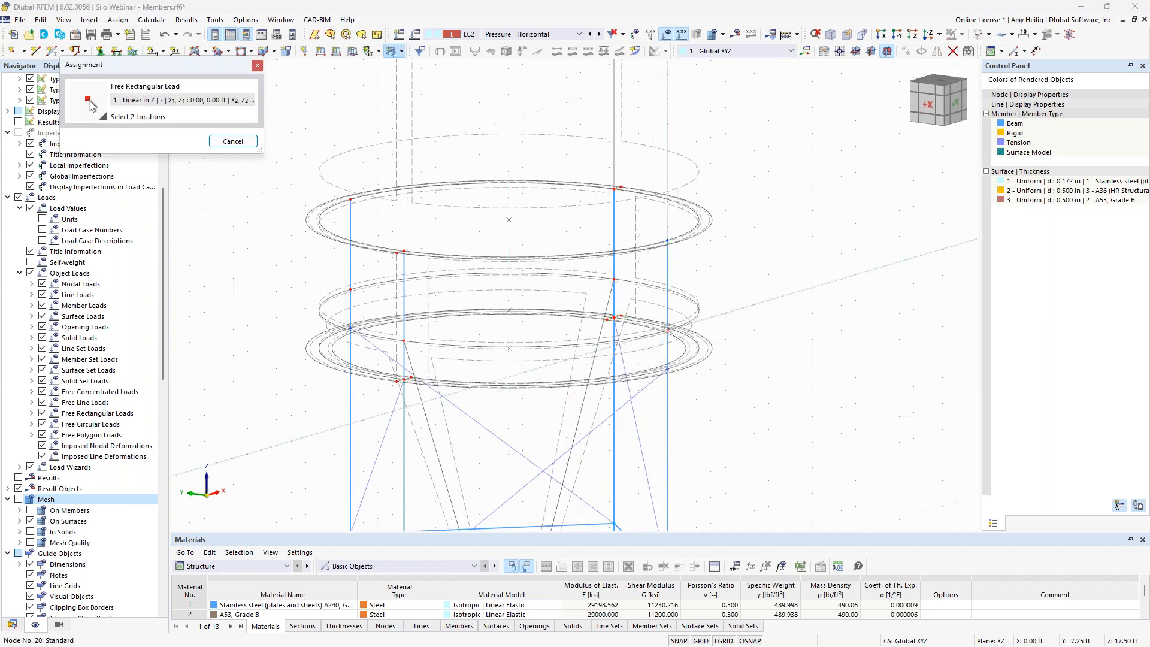
In the Y-direction view, define the load rectangle's corners at X -8, Z 17.5 ft and X 8, Z 56.5 ft around the silo shell.
{"action": "scroll", "coordinate": [718, 345], "scroll_direction": "down", "scroll_amount": 5}
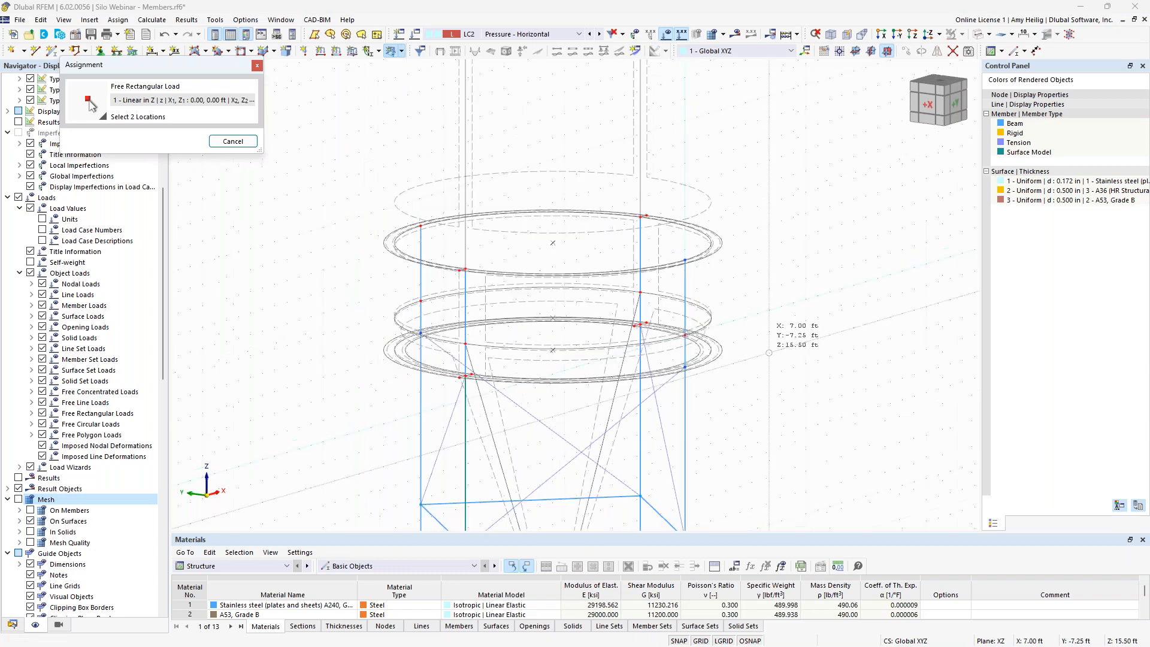
{"action": "middle_click_drag", "start_coordinate": [718, 372], "coordinate": [622, 360], "text": "ctrl"}
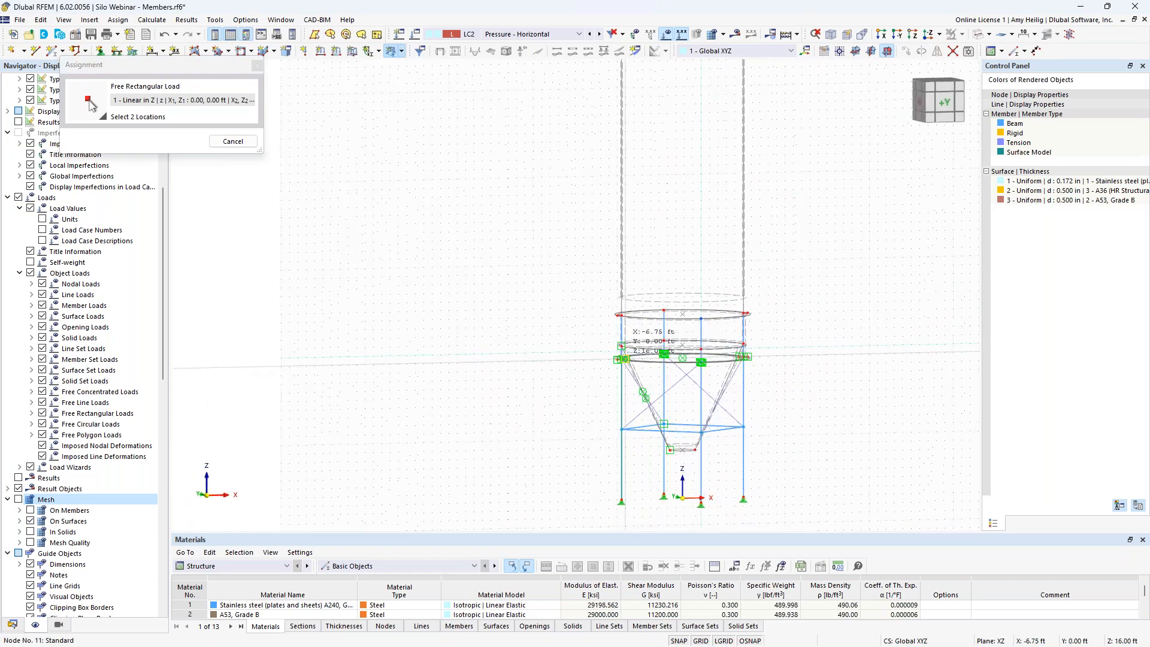
{"action": "left_click", "coordinate": [939, 35]}
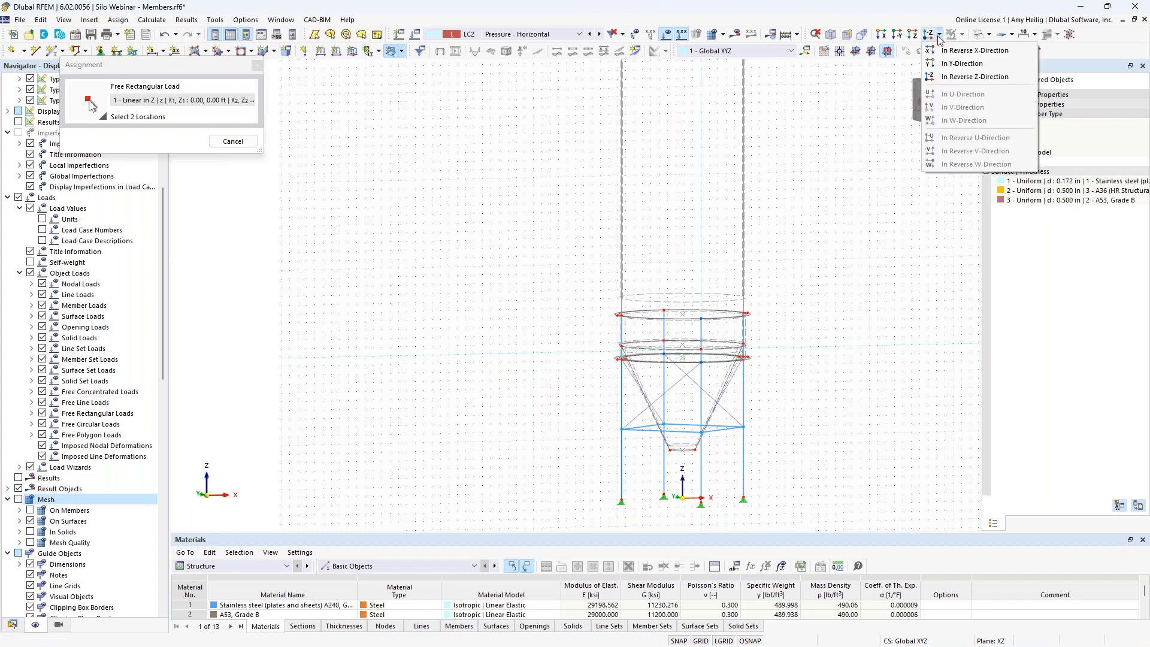
{"action": "left_click", "coordinate": [947, 65]}
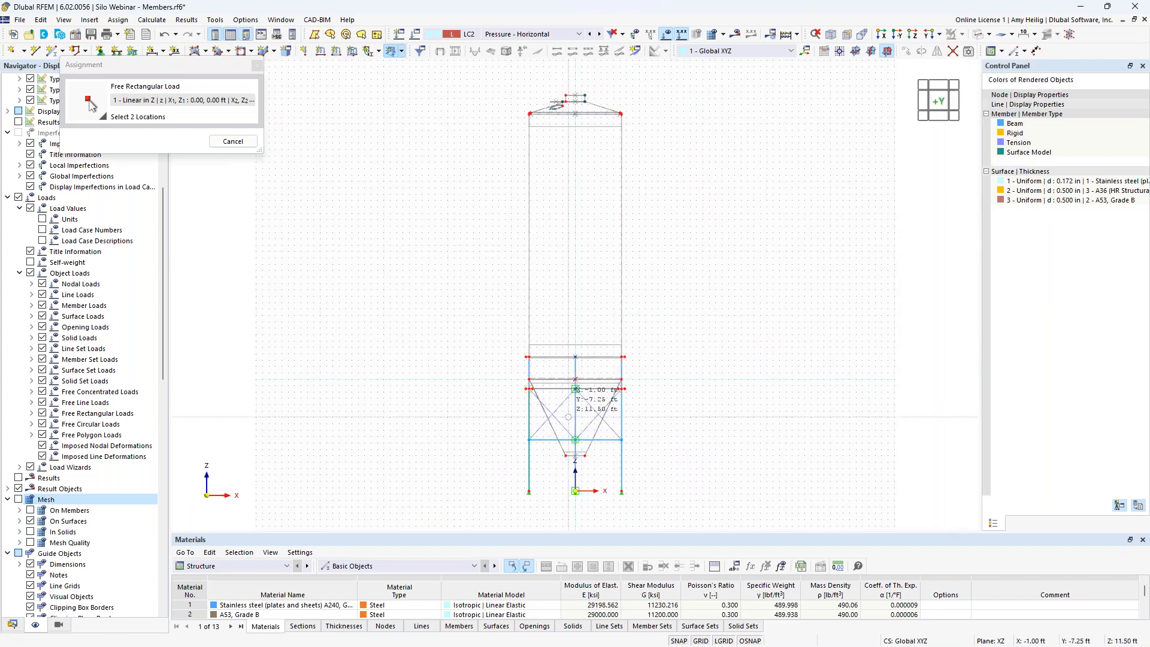
{"action": "scroll", "coordinate": [549, 391], "scroll_direction": "up", "scroll_amount": 5}
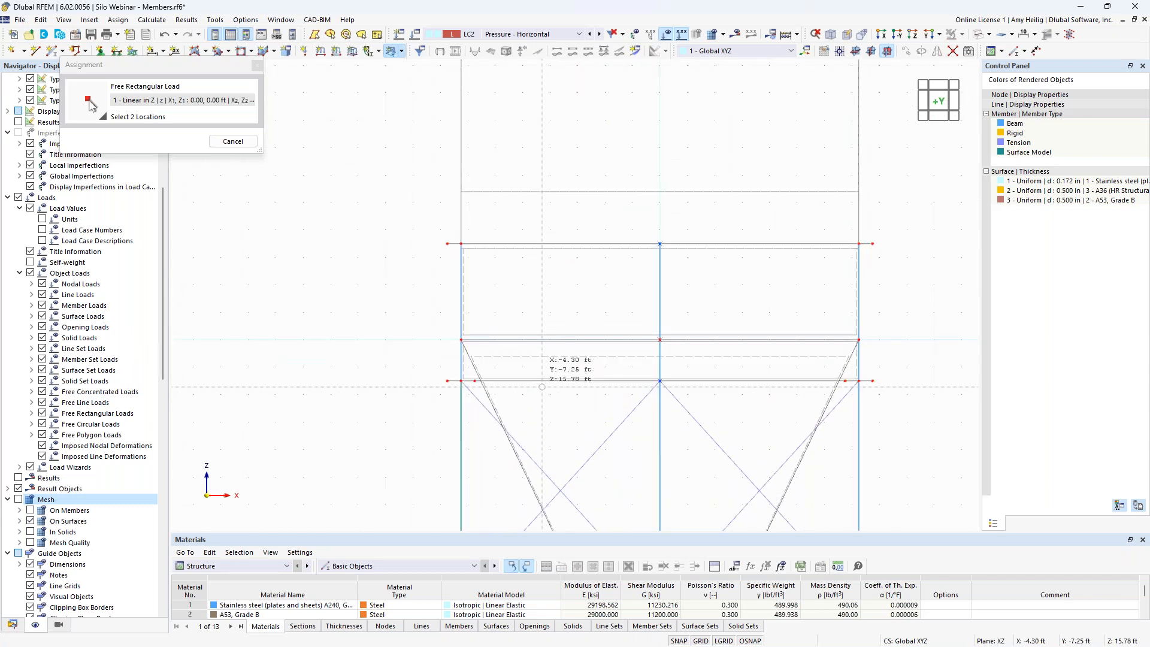
{"action": "left_click", "coordinate": [440, 339]}
{"action": "scroll", "coordinate": [615, 267], "scroll_direction": "down", "scroll_amount": 4}
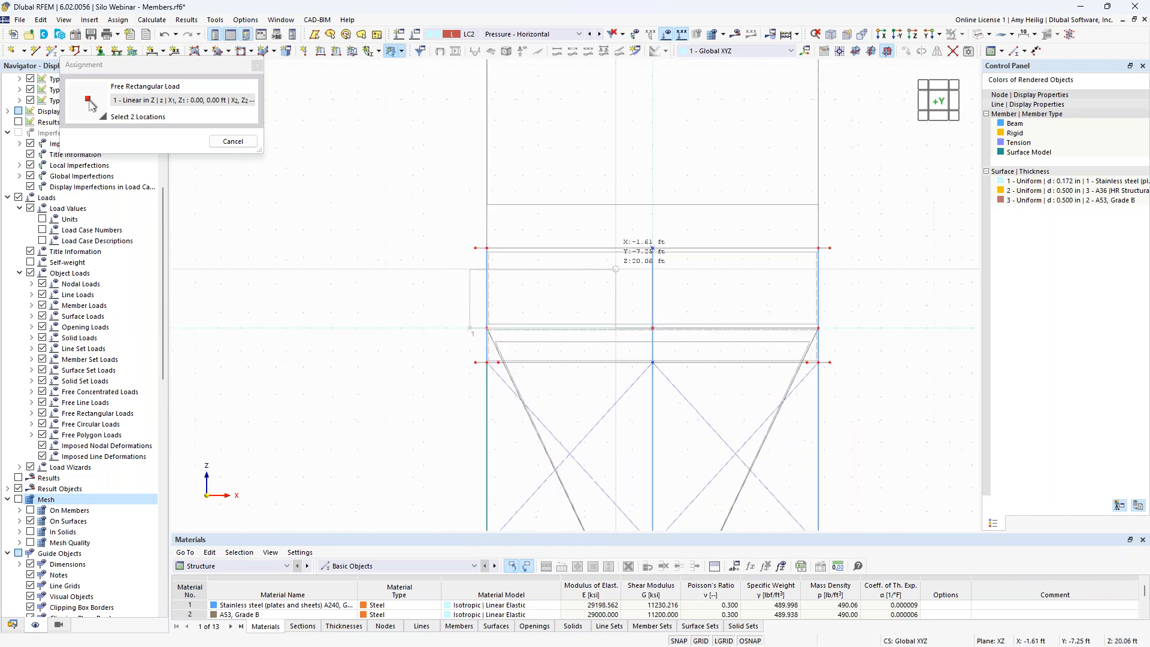
{"action": "middle_click_drag", "start_coordinate": [750, 169], "coordinate": [742, 407]}
{"action": "middle_click_drag", "start_coordinate": [753, 221], "coordinate": [775, 348]}
{"action": "scroll", "coordinate": [751, 162], "scroll_direction": "up", "scroll_amount": 2}
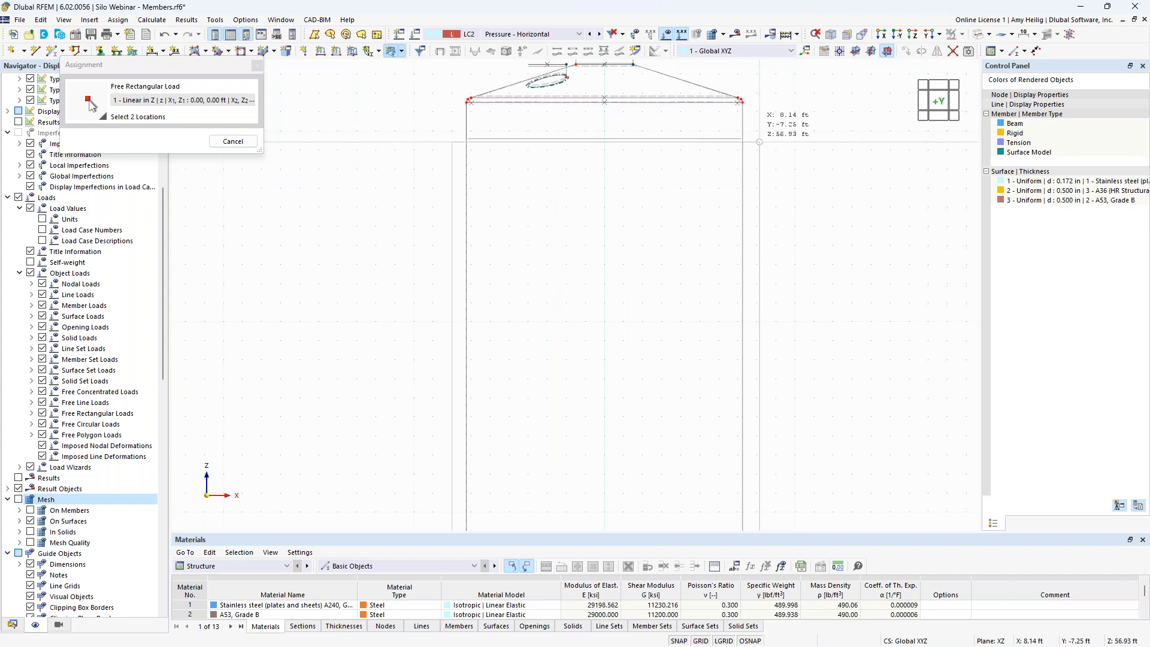
{"action": "left_click", "coordinate": [757, 150]}
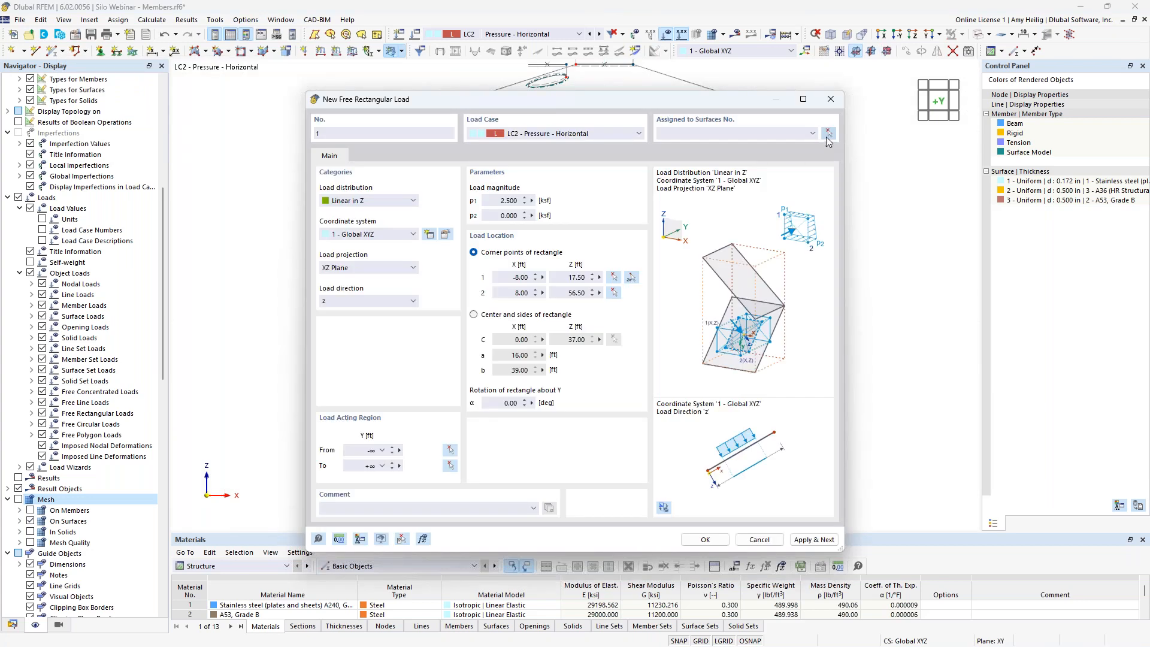
Assign the free rectangular load to the cylindrical shell surfaces 6, 7, 15 and 16 and create the load.
{"action": "left_click", "coordinate": [829, 135]}
{"action": "left_click_drag", "start_coordinate": [811, 375], "coordinate": [375, 306]}
{"action": "scroll", "coordinate": [382, 302], "scroll_direction": "down", "scroll_amount": 2}
{"action": "scroll", "coordinate": [382, 301], "scroll_direction": "down", "scroll_amount": 3}
{"action": "middle_click_drag", "start_coordinate": [450, 373], "coordinate": [539, 141]}
{"action": "scroll", "coordinate": [607, 299], "scroll_direction": "up", "scroll_amount": 4}
{"action": "left_click_drag", "start_coordinate": [607, 299], "coordinate": [343, 273]}
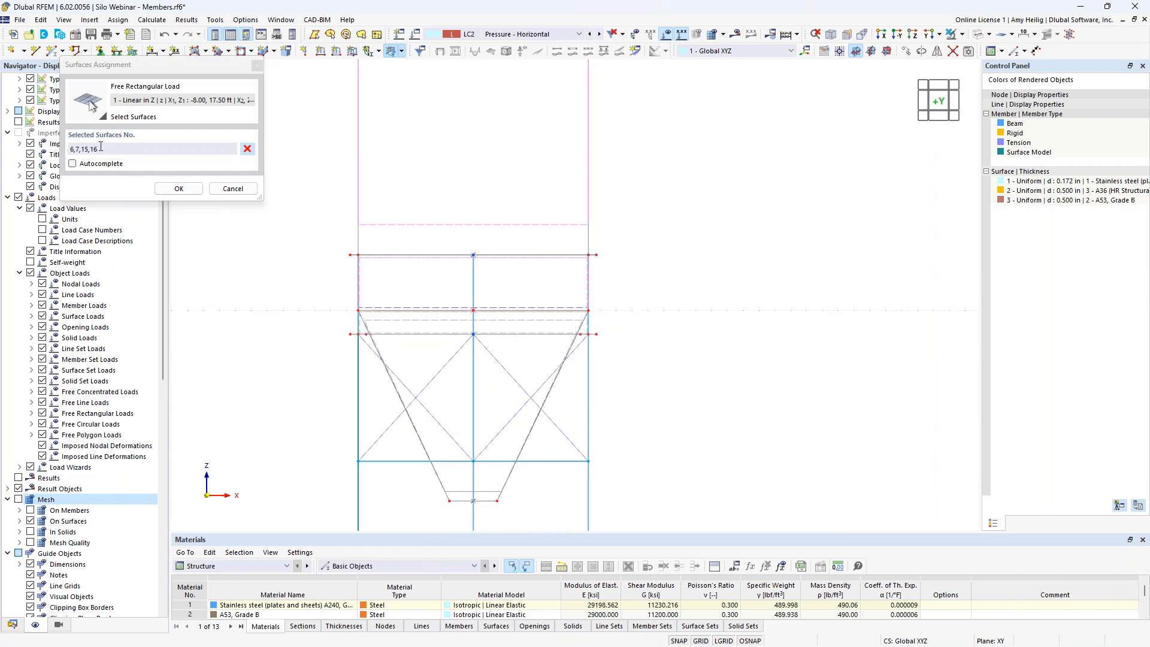
{"action": "left_click", "coordinate": [175, 188]}
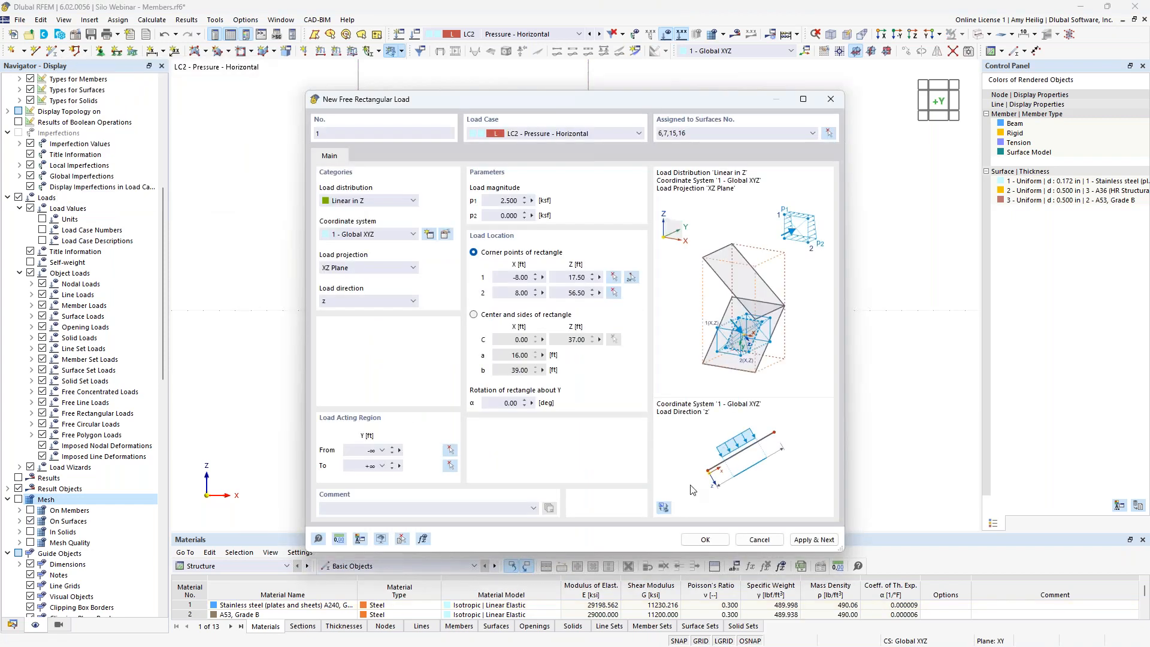
{"action": "left_click", "coordinate": [706, 541]}
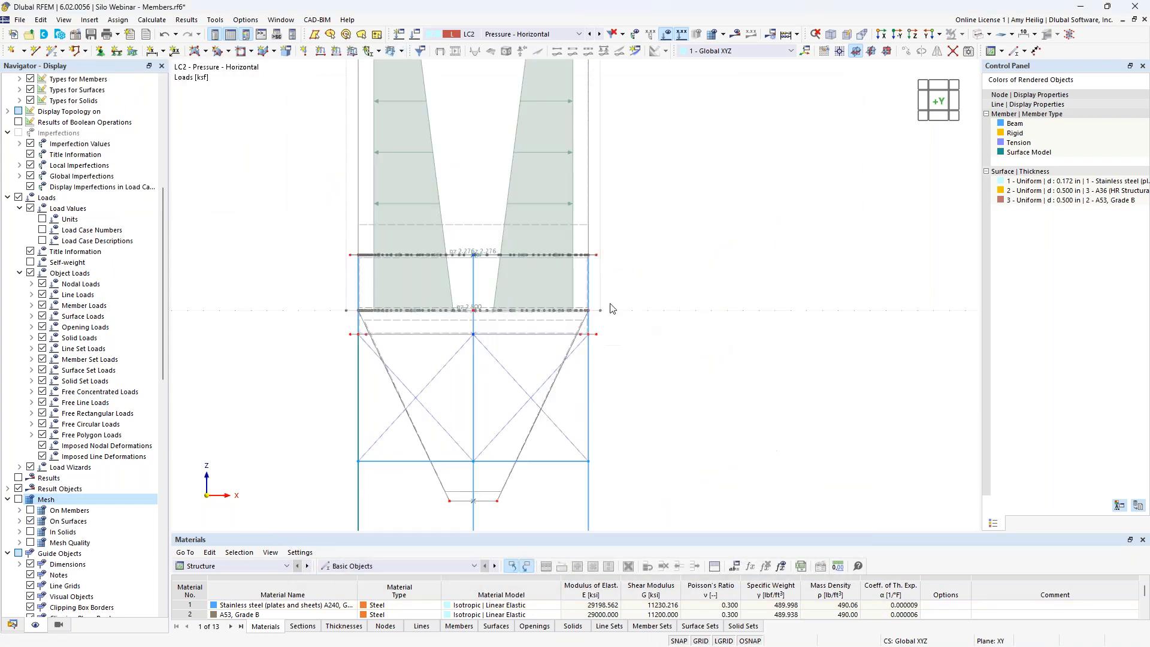
Turn off the work plane's grid display.
{"action": "middle_click_drag", "start_coordinate": [627, 276], "coordinate": [617, 432], "text": "ctrl"}
{"action": "scroll", "coordinate": [617, 431], "scroll_direction": "up", "scroll_amount": 5}
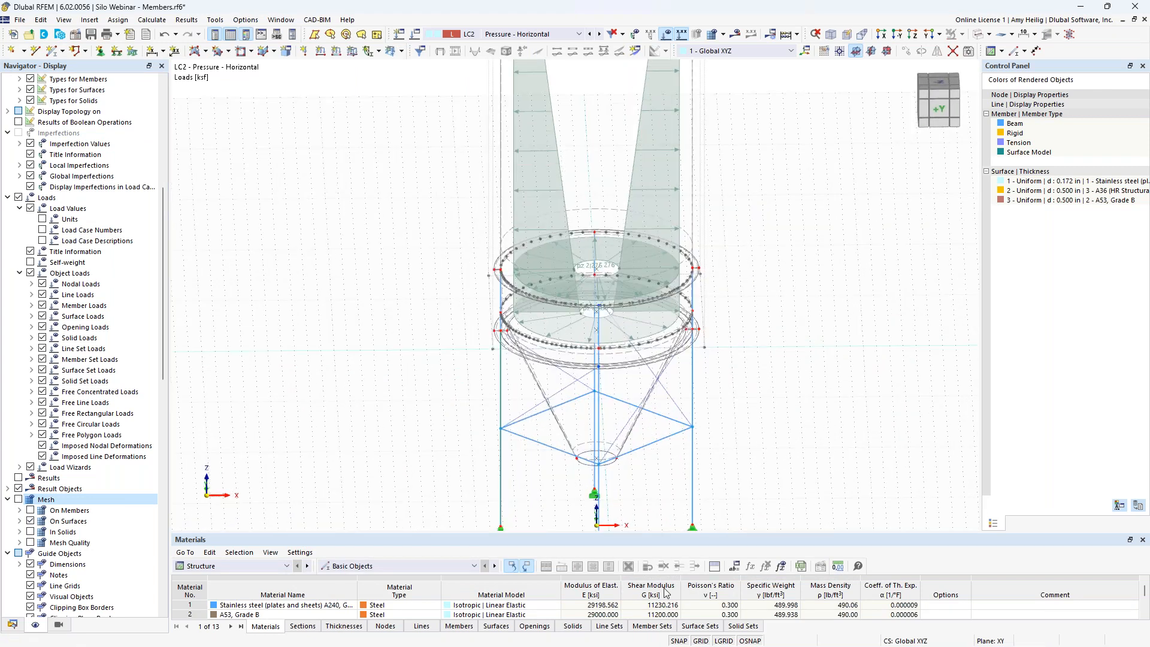
{"action": "left_click", "coordinate": [701, 641]}
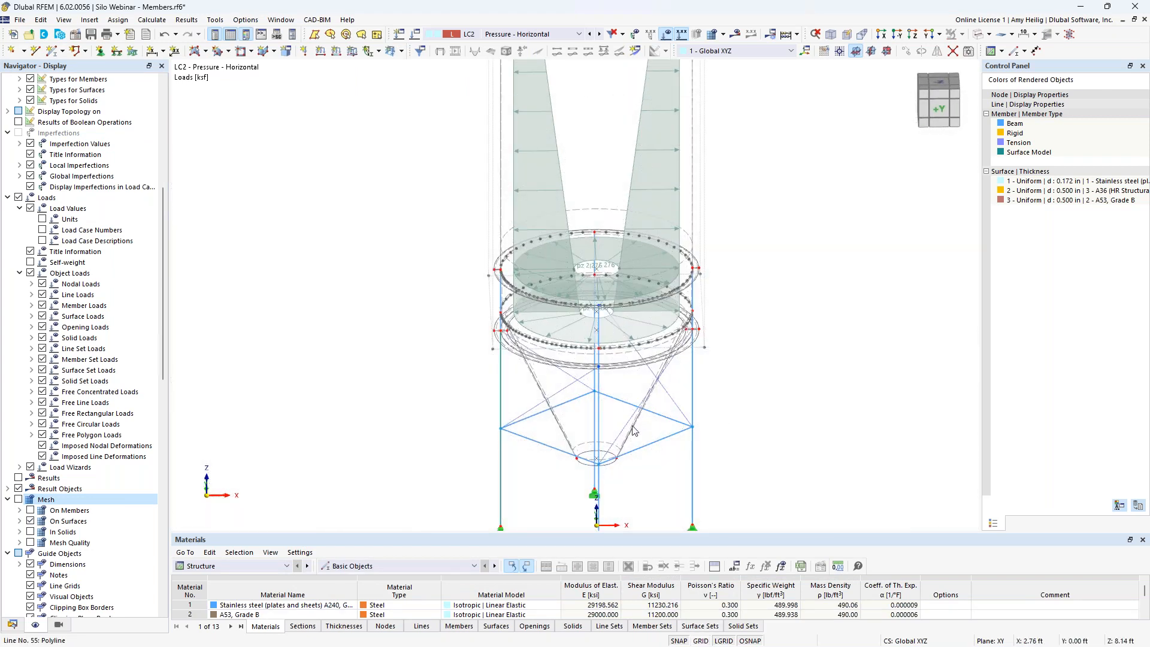
{"action": "middle_click_drag", "start_coordinate": [741, 436], "coordinate": [719, 356], "text": "ctrl"}
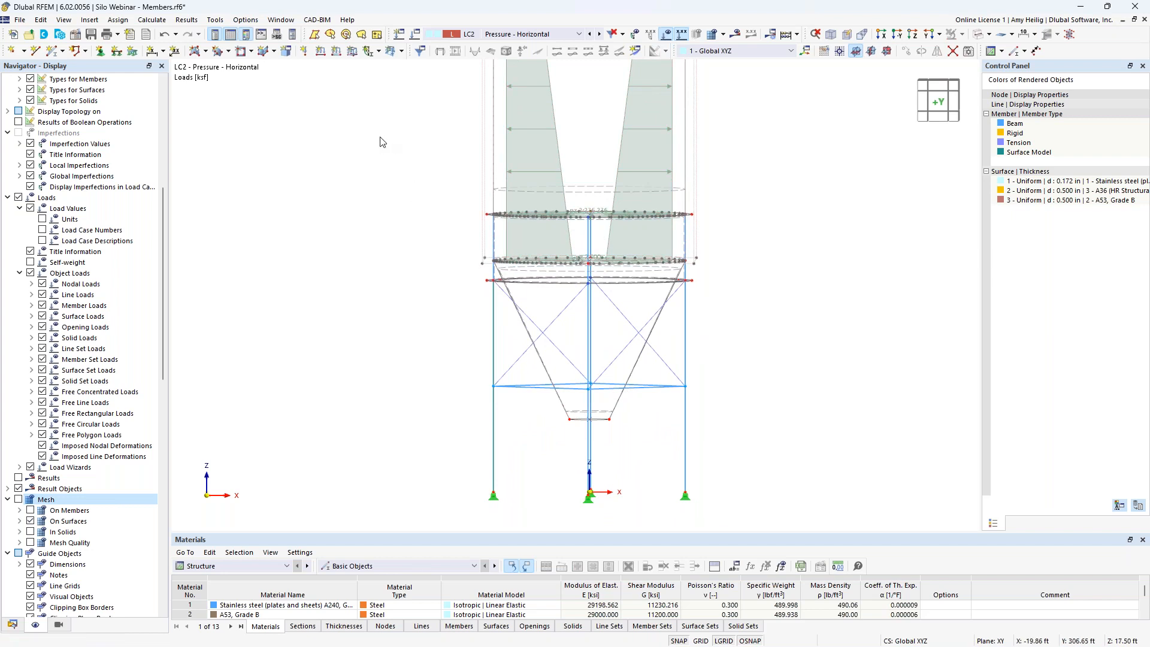
Start a new surface force load in LC2 with a Linear in Z distribution and the Local xyz coordinate system.
{"action": "left_click", "coordinate": [352, 52]}
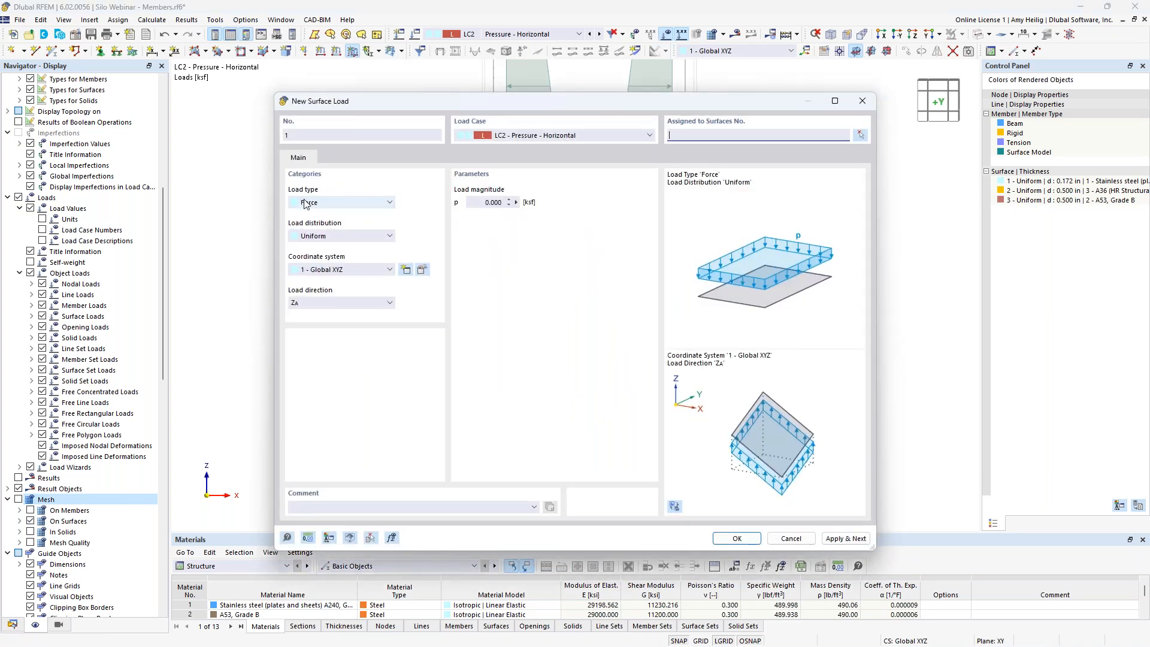
{"action": "left_click", "coordinate": [321, 237]}
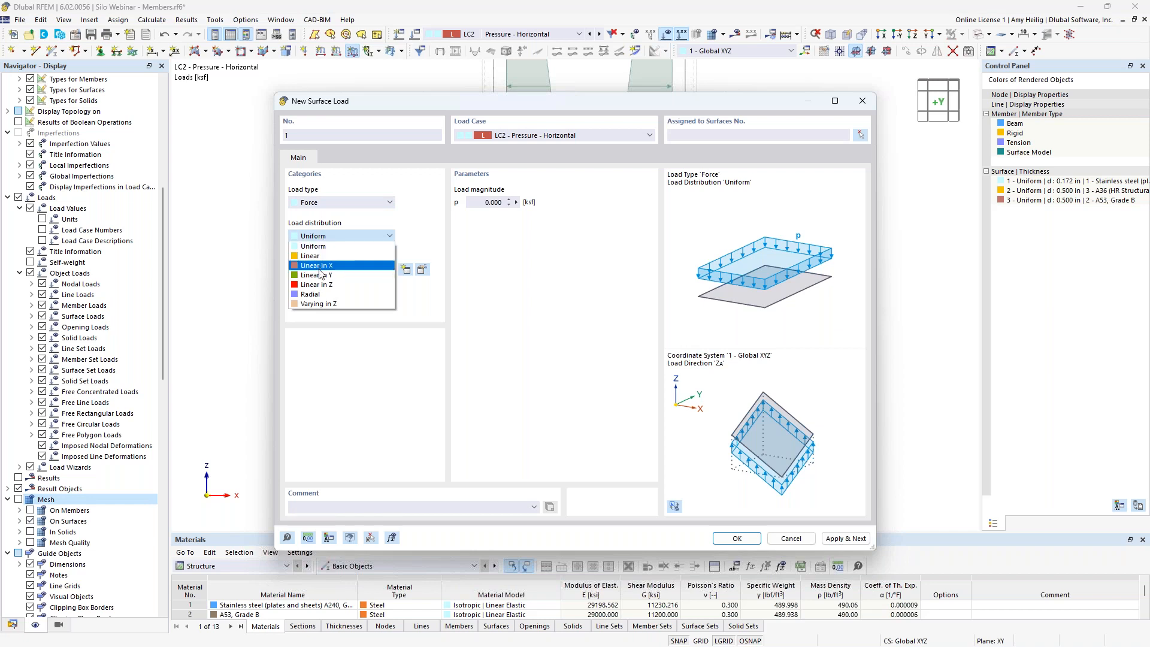
{"action": "left_click", "coordinate": [322, 286]}
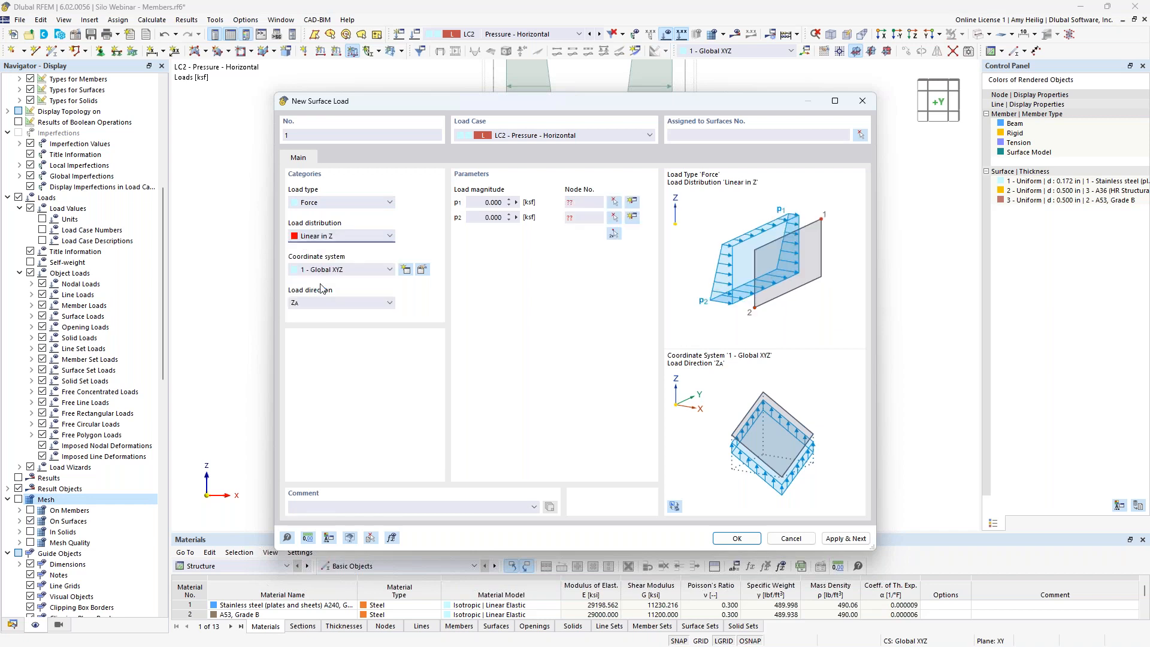
{"action": "left_click", "coordinate": [331, 270]}
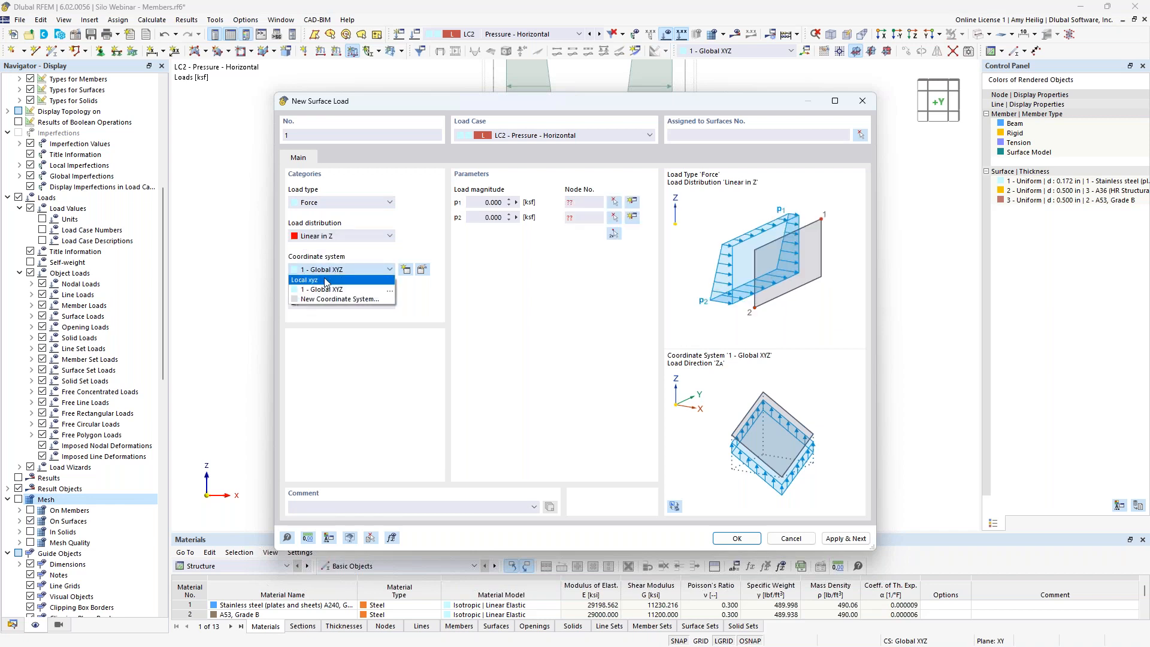
{"action": "left_click", "coordinate": [327, 280]}
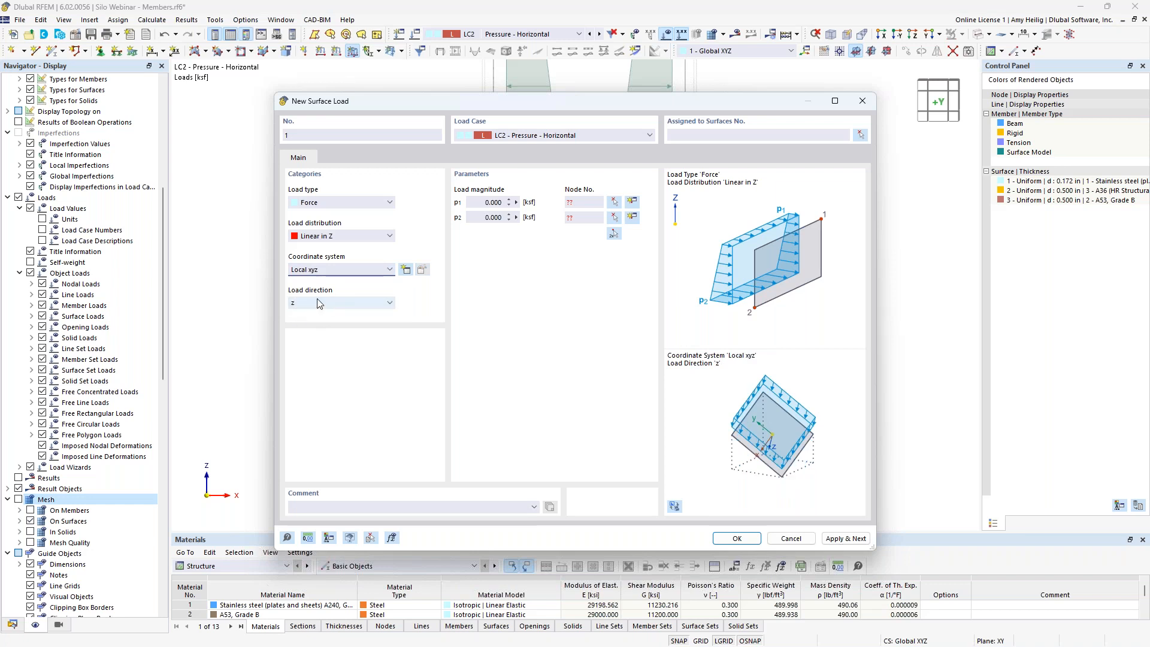
Set the surface load's magnitude p2 to 2.5 ksf and use nodes 14 and 6 at the hopper's lower and upper rings as references.
{"action": "left_click", "coordinate": [481, 204]}
{"action": "left_click", "coordinate": [478, 217]}
{"action": "type", "text": "2.5"}
{"action": "left_click", "coordinate": [614, 236]}
{"action": "scroll", "coordinate": [575, 428], "scroll_direction": "up", "scroll_amount": 3}
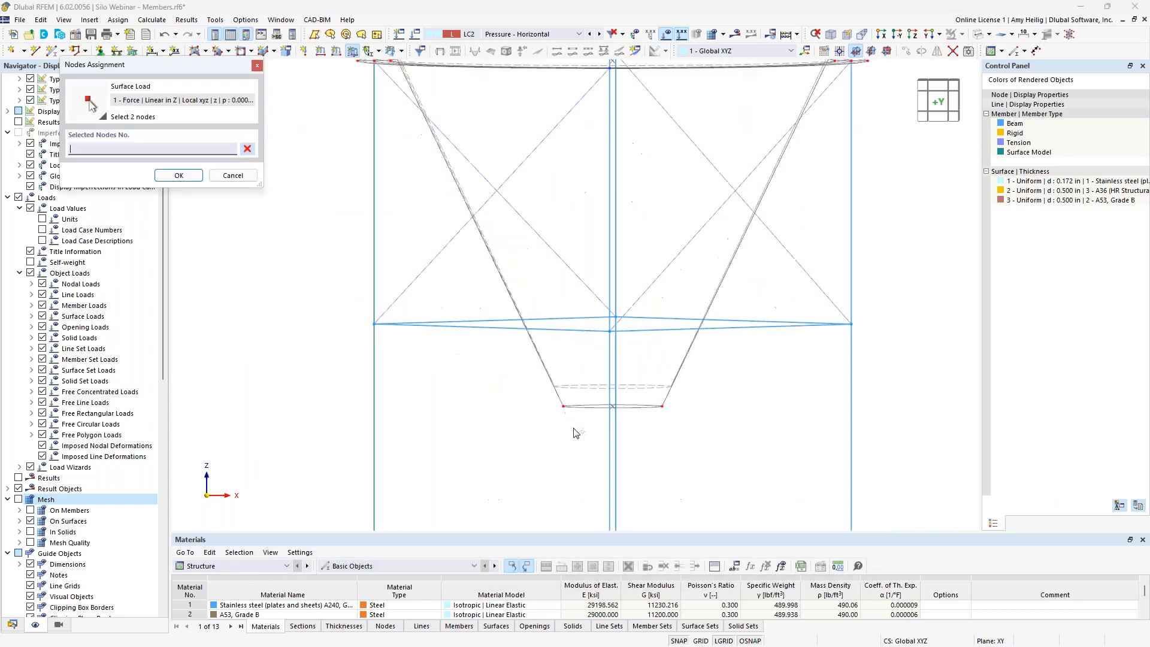
{"action": "left_click", "coordinate": [564, 406]}
{"action": "scroll", "coordinate": [563, 407], "scroll_direction": "down", "scroll_amount": 3}
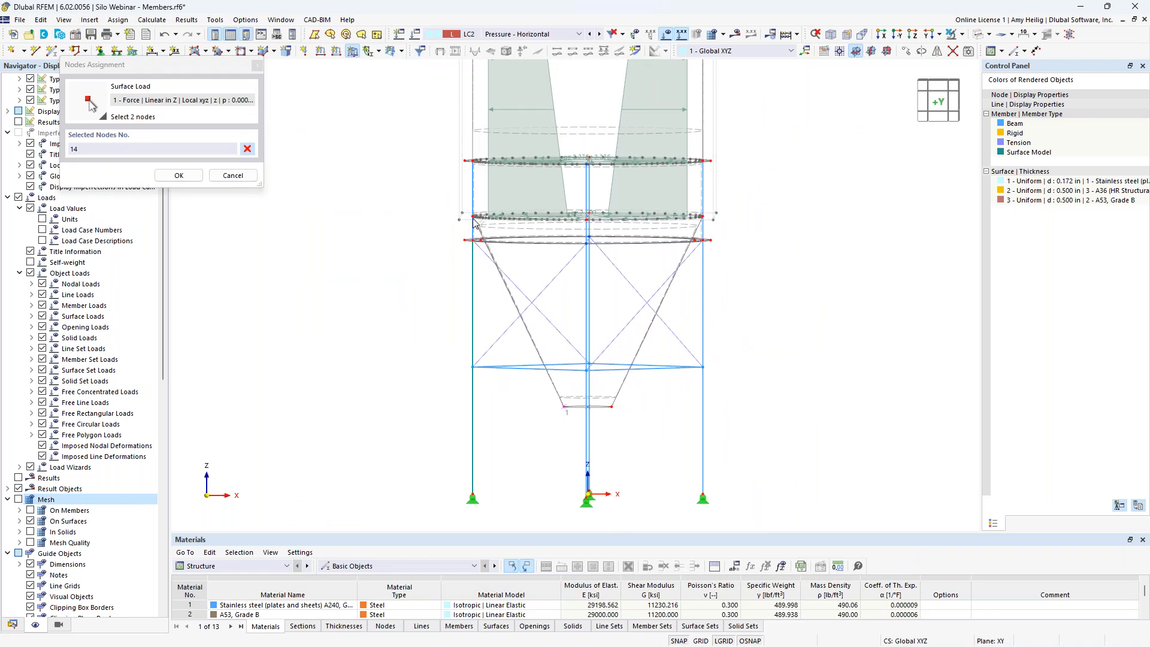
{"action": "scroll", "coordinate": [474, 221], "scroll_direction": "up", "scroll_amount": 2}
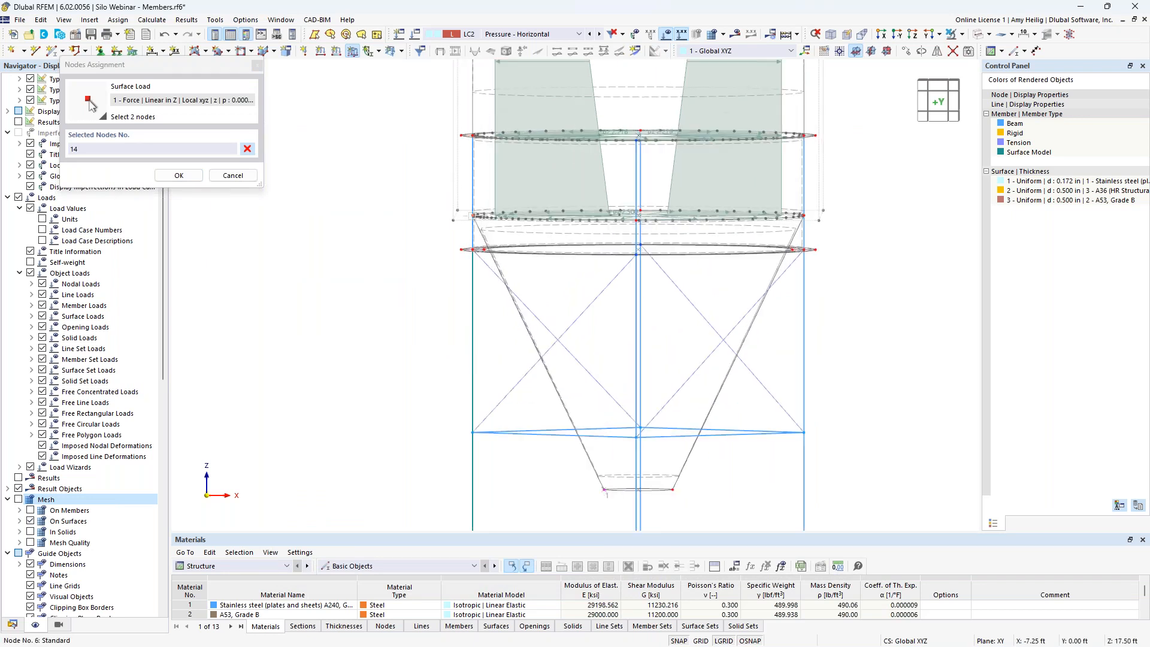
{"action": "left_click", "coordinate": [474, 216]}
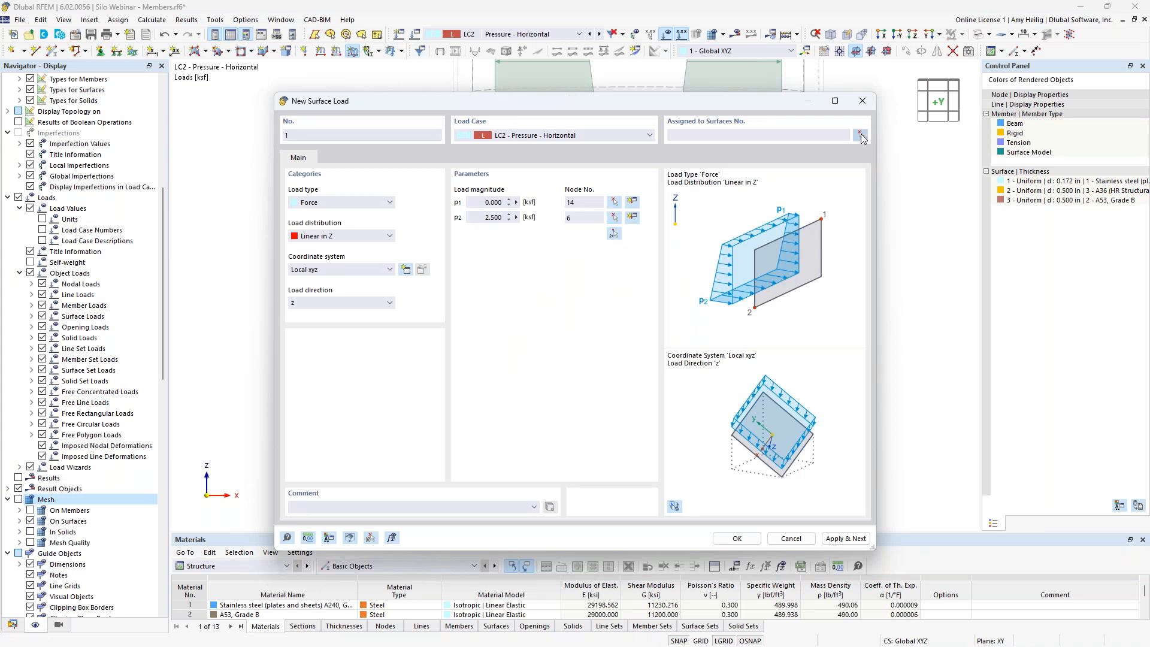
Assign the linearly varying surface load to the conical hopper surfaces and create it.
{"action": "left_click", "coordinate": [862, 138]}
{"action": "left_click_drag", "start_coordinate": [834, 391], "coordinate": [661, 362]}
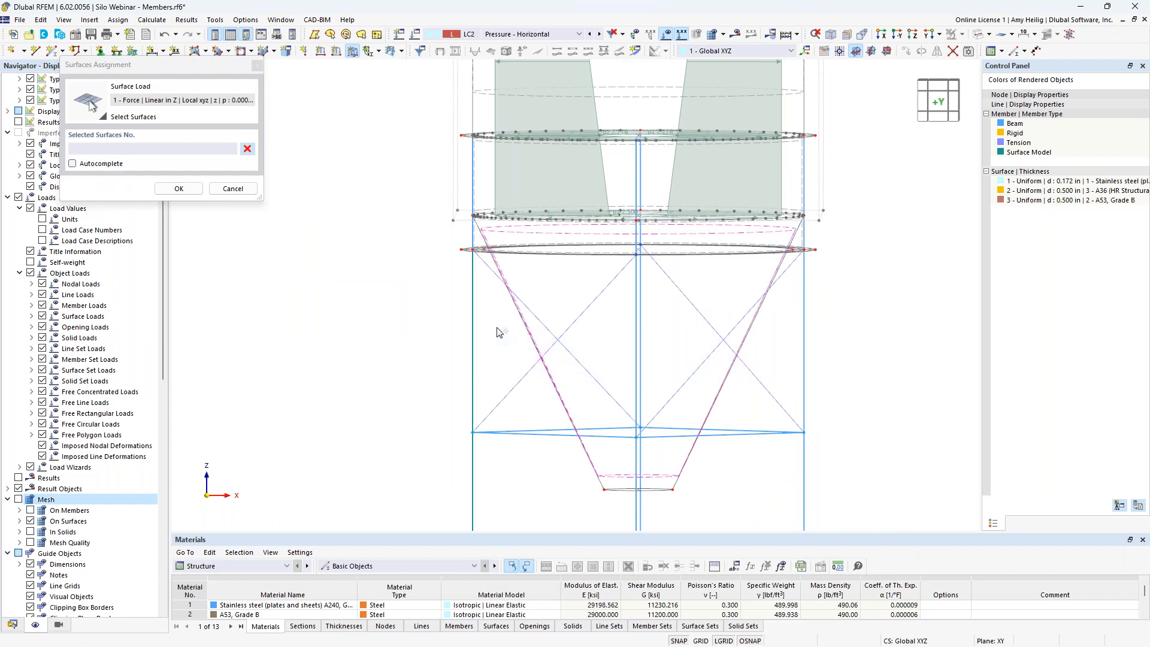
{"action": "left_click", "coordinate": [178, 188]}
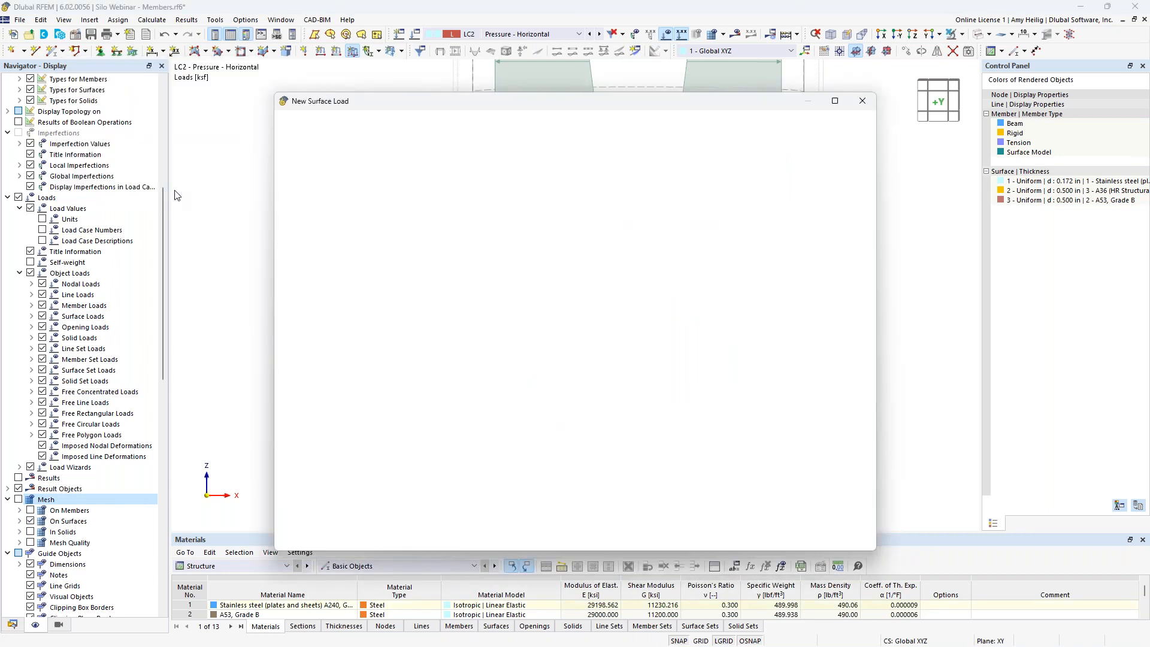
{"action": "left_click", "coordinate": [737, 538]}
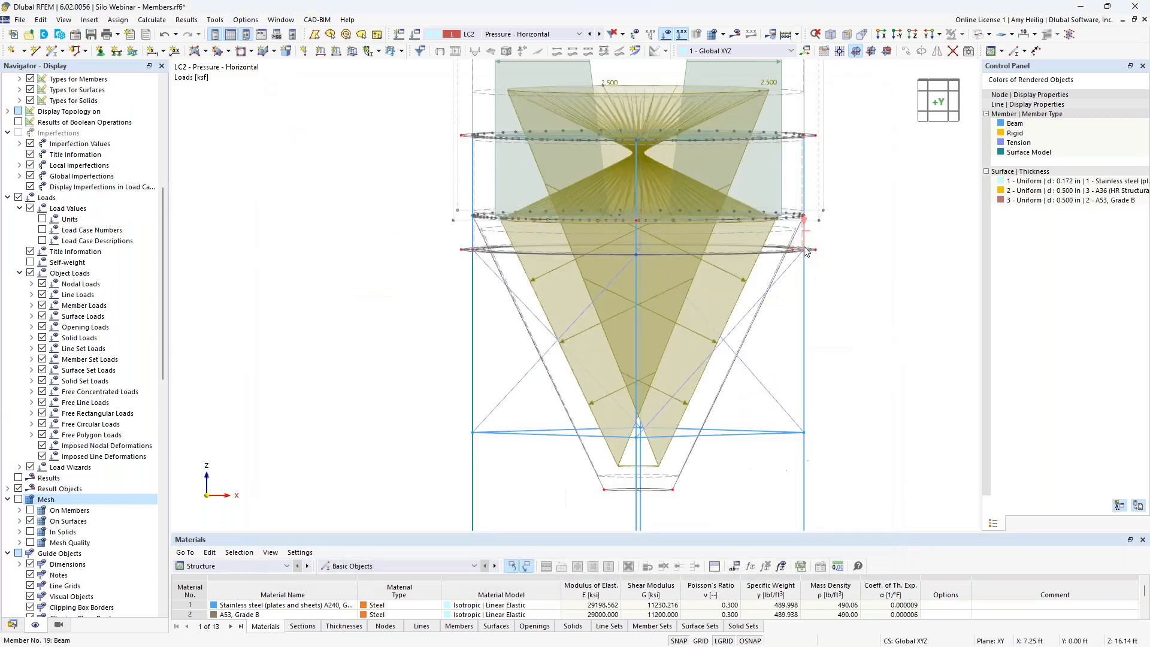
In the surface load's display properties, set the size of 1 ksf to 2.0 ft.
{"action": "right_click", "coordinate": [616, 109]}
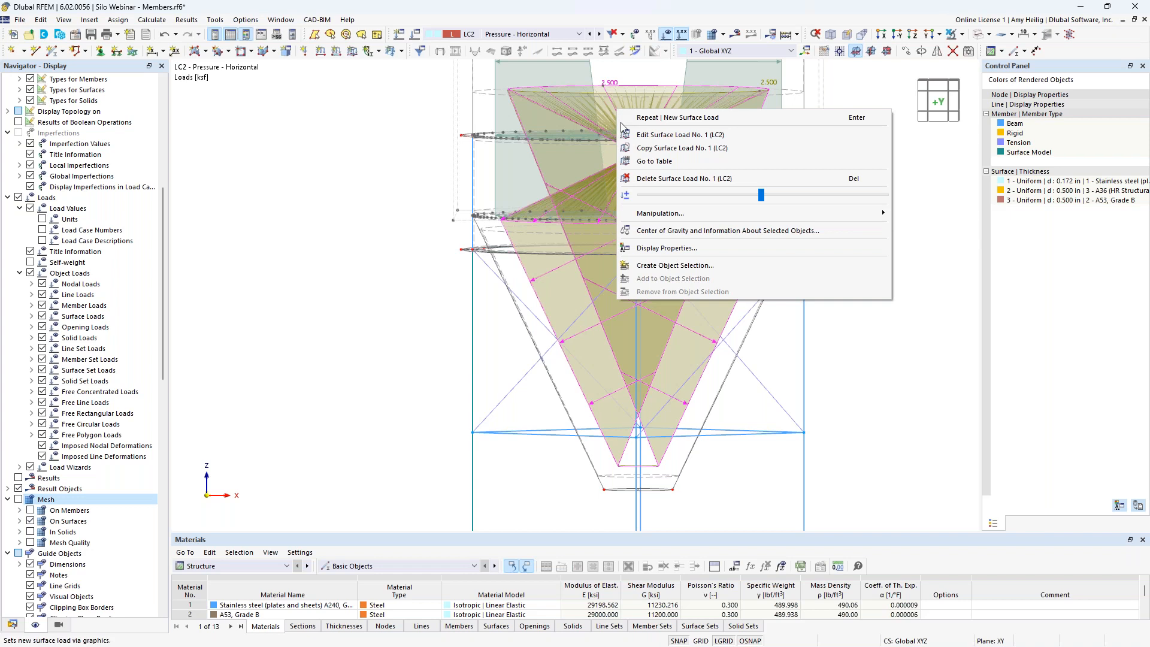
{"action": "left_click", "coordinate": [658, 248]}
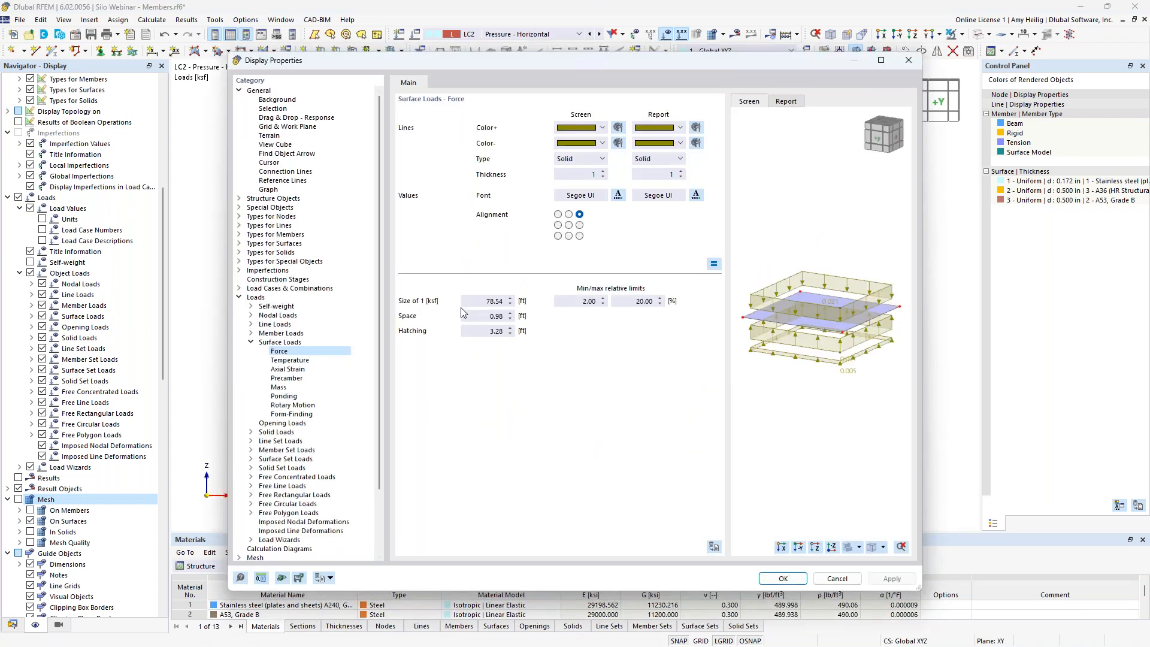
{"action": "left_click_drag", "start_coordinate": [464, 301], "coordinate": [522, 303]}
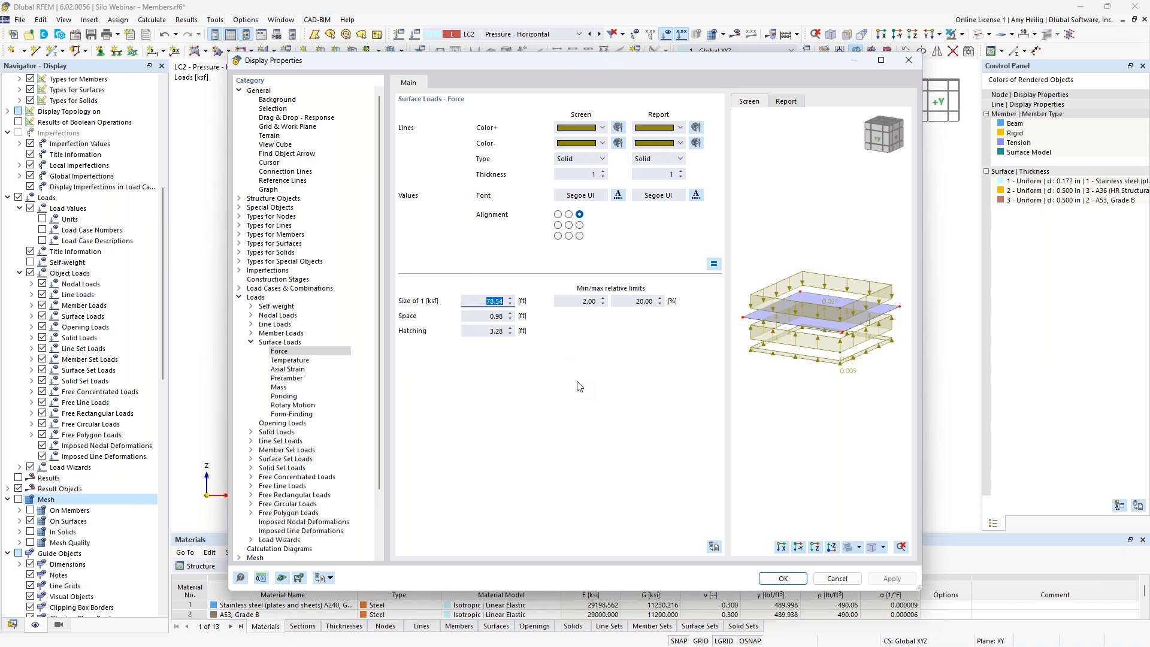
{"action": "type", "text": "2.0"}
{"action": "left_click", "coordinate": [777, 583]}
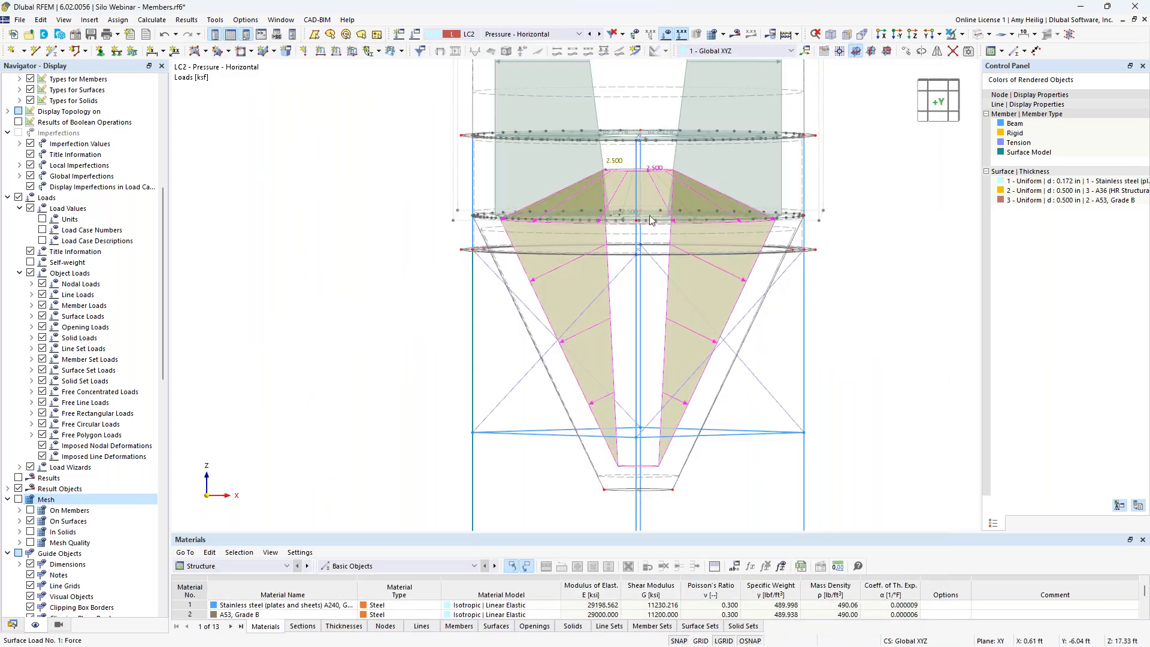
Scale the hopper surface load's graphic down further and view the loads on the whole silo.
{"action": "right_click", "coordinate": [649, 171]}
{"action": "left_click_drag", "start_coordinate": [793, 258], "coordinate": [752, 261]}
{"action": "left_click", "coordinate": [912, 396]}
{"action": "middle_click_drag", "start_coordinate": [865, 277], "coordinate": [835, 293], "text": "ctrl"}
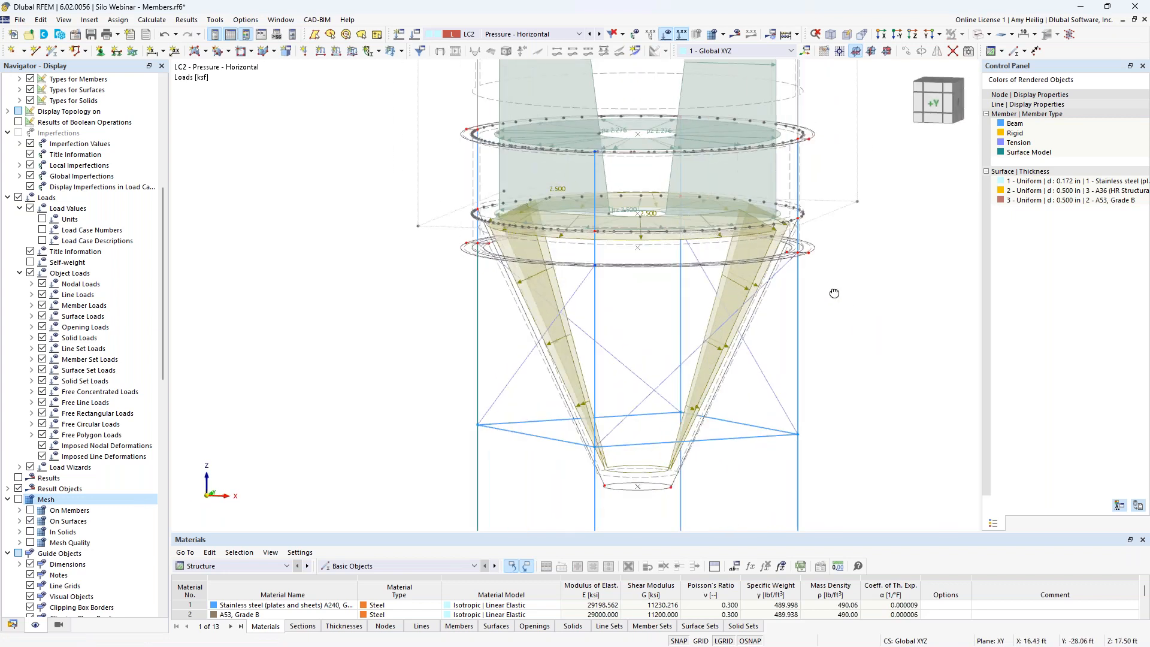
{"action": "scroll", "coordinate": [541, 243], "scroll_direction": "down", "scroll_amount": 5}
{"action": "middle_click_drag", "start_coordinate": [541, 243], "coordinate": [529, 387]}
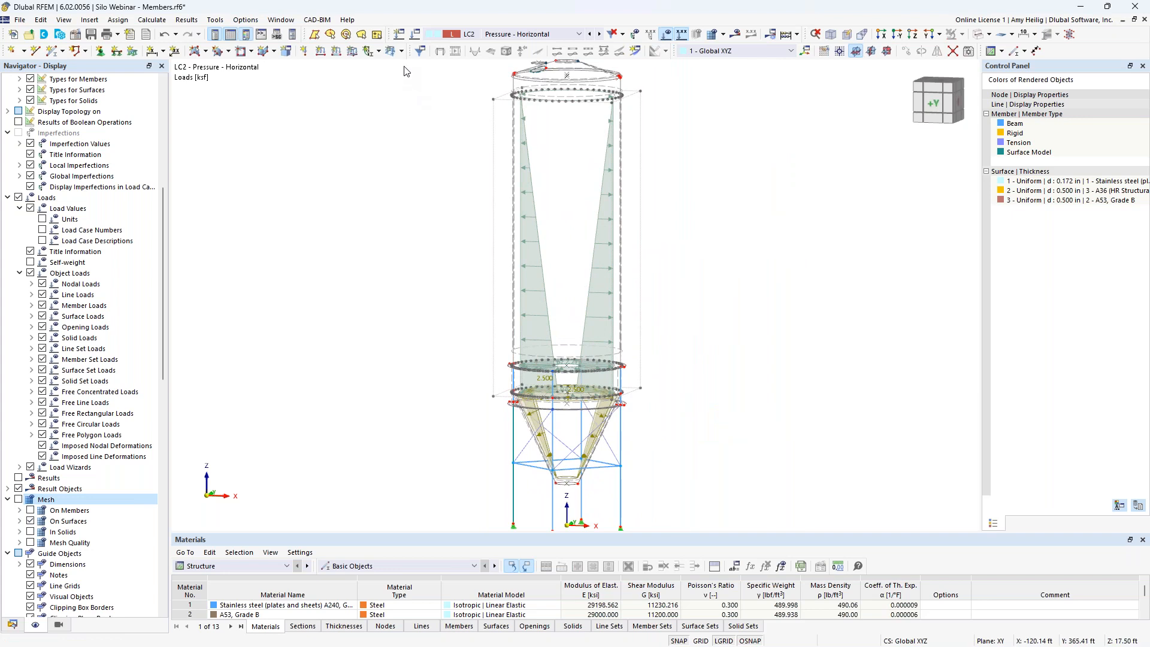
Copy load case LC2 to a new LC3 and name it Pressure - Vertical.
{"action": "left_click", "coordinate": [417, 37]}
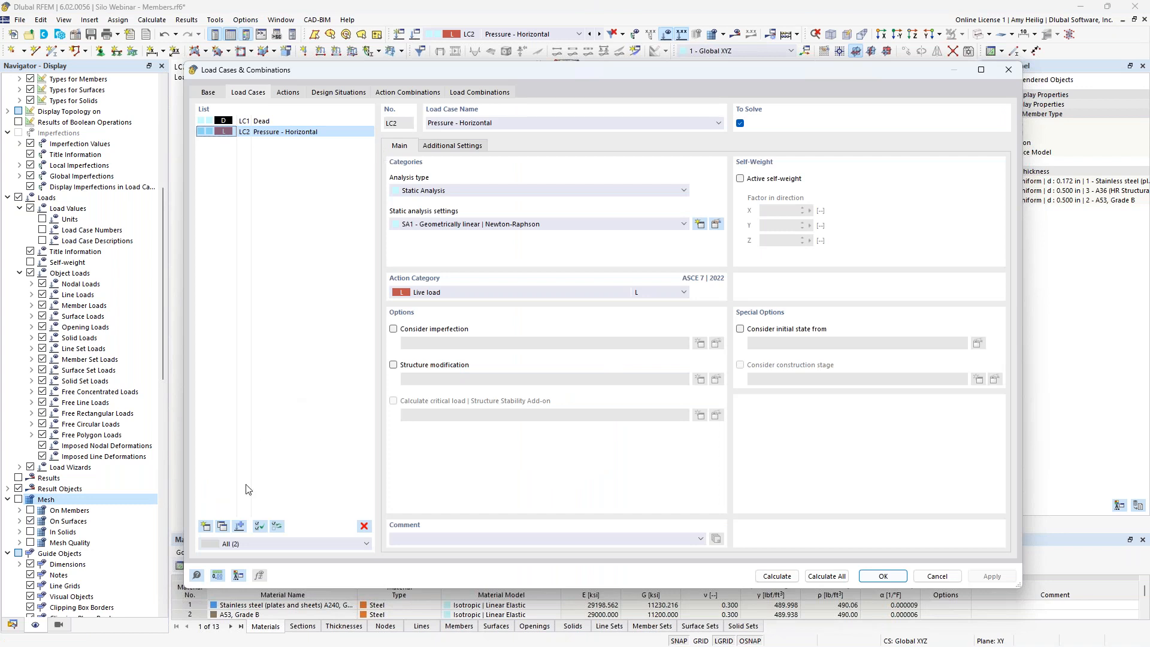
{"action": "left_click", "coordinate": [222, 526]}
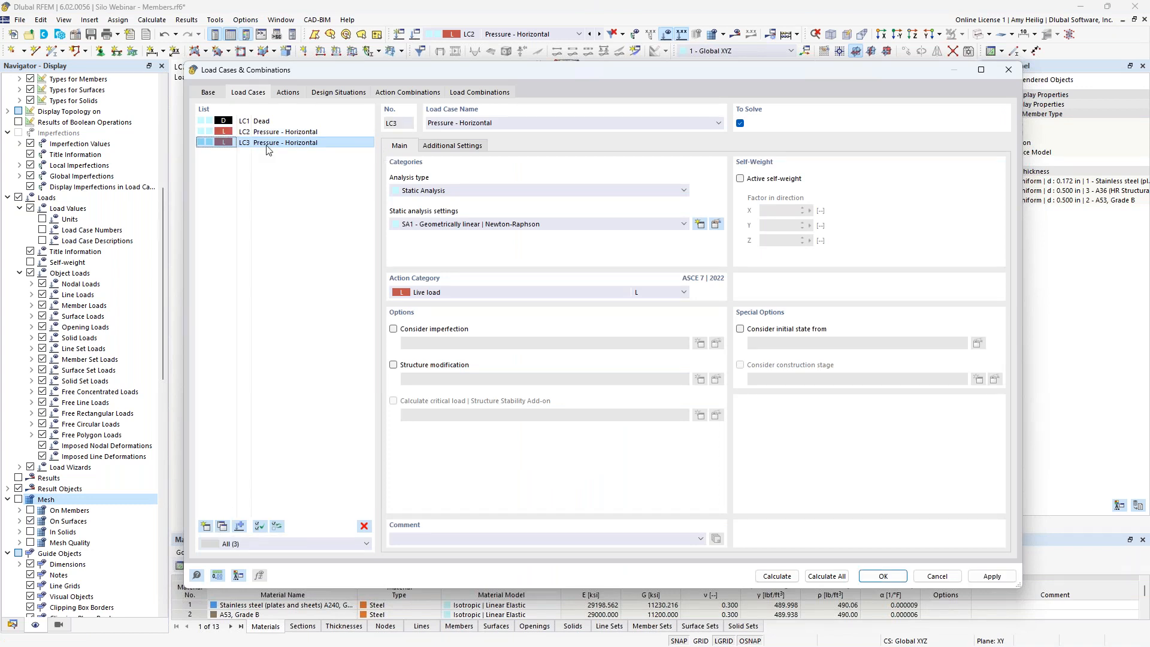
{"action": "left_click", "coordinate": [473, 124]}
{"action": "double_click", "coordinate": [474, 123]}
{"action": "type", "text": "Vertic"}
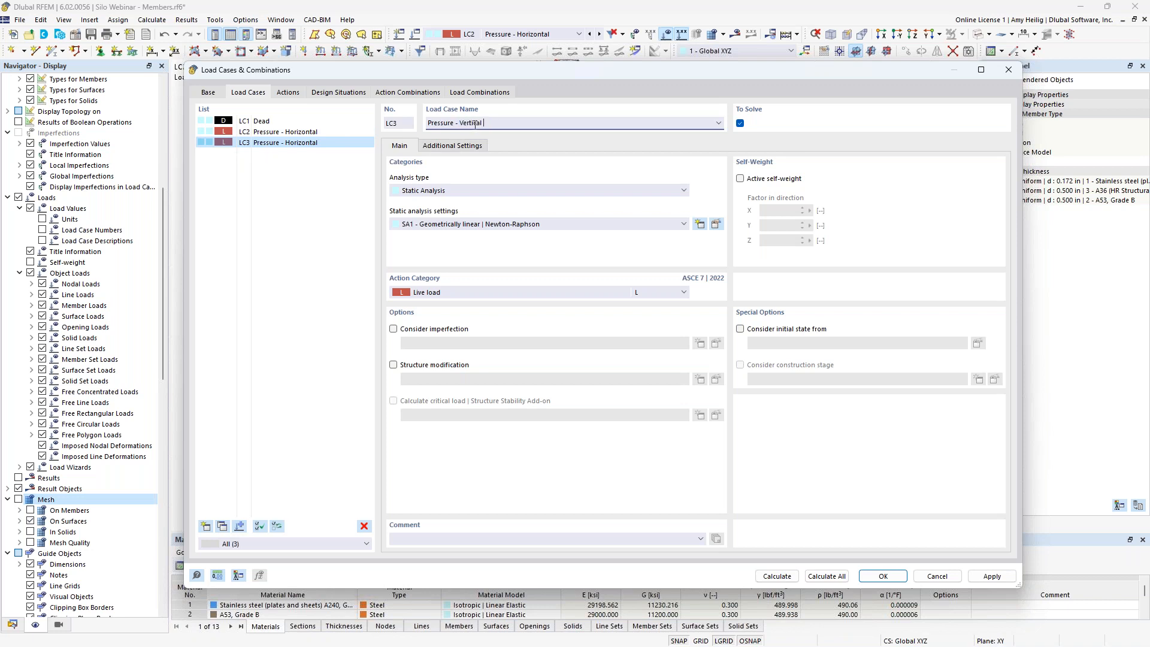
{"action": "left_click", "coordinate": [336, 134]}
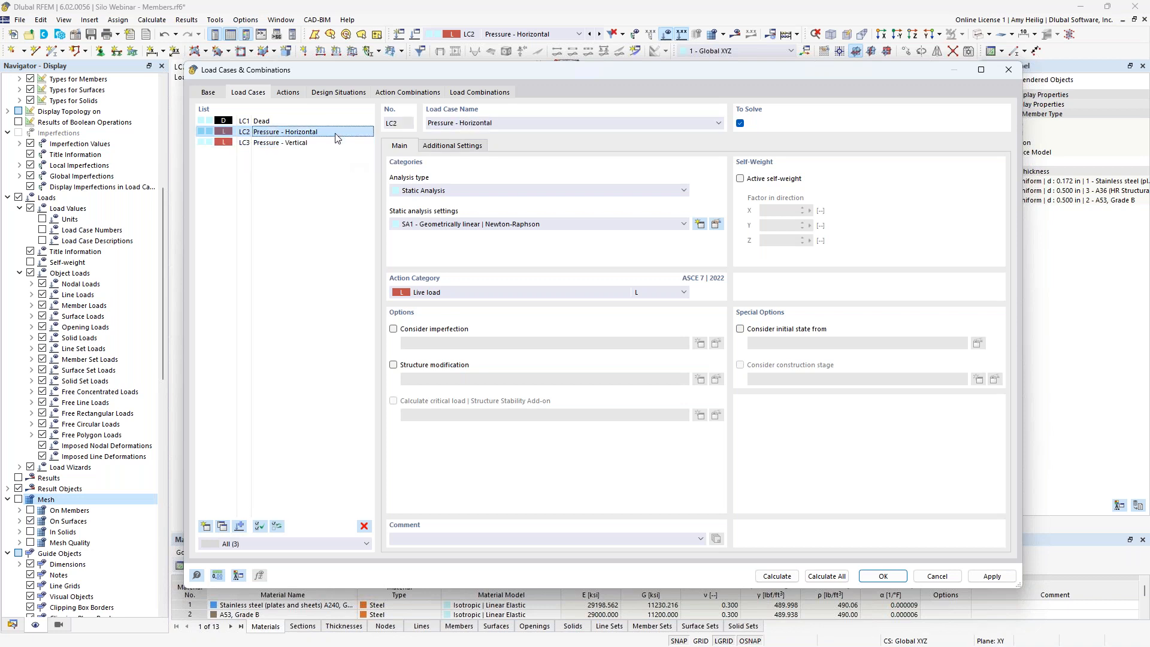
{"action": "left_click", "coordinate": [883, 576]}
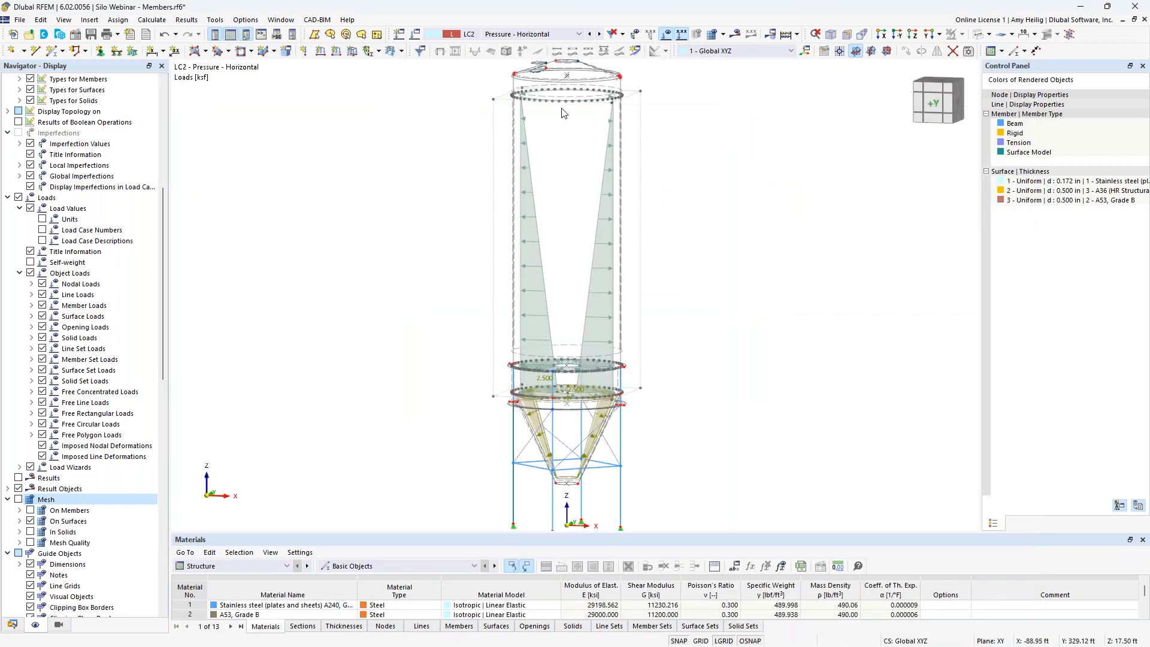
Make LC3 the active load case and change the shell's free rectangular load direction to local y.
{"action": "left_click", "coordinate": [548, 36]}
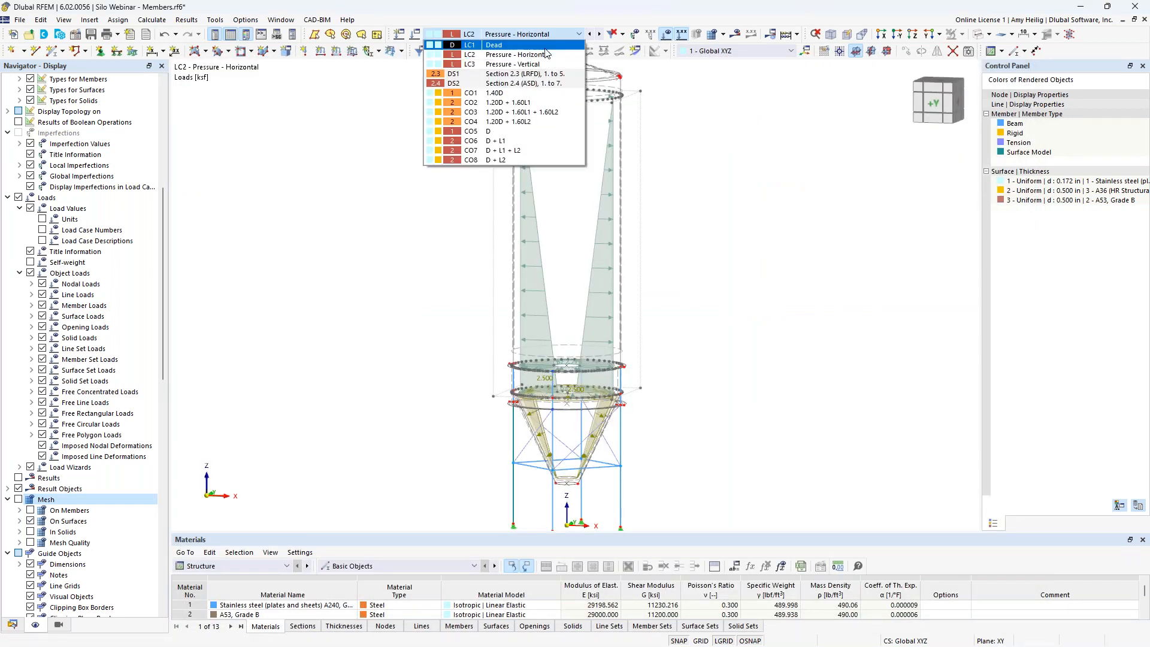
{"action": "left_click", "coordinate": [544, 65]}
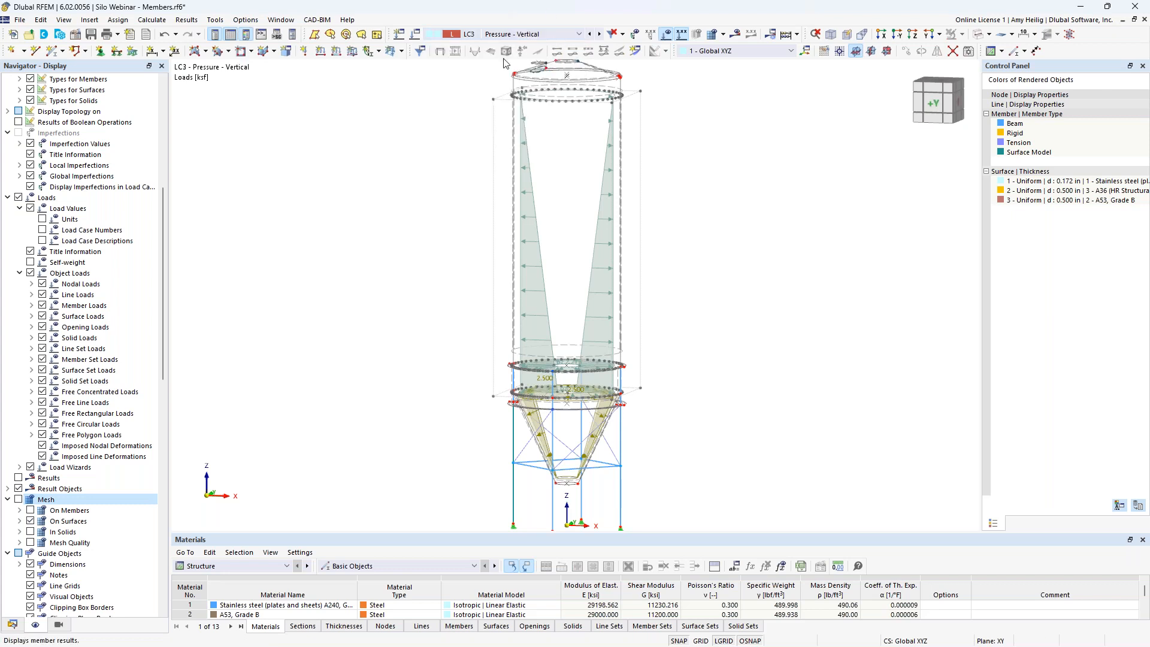
{"action": "double_click", "coordinate": [536, 270]}
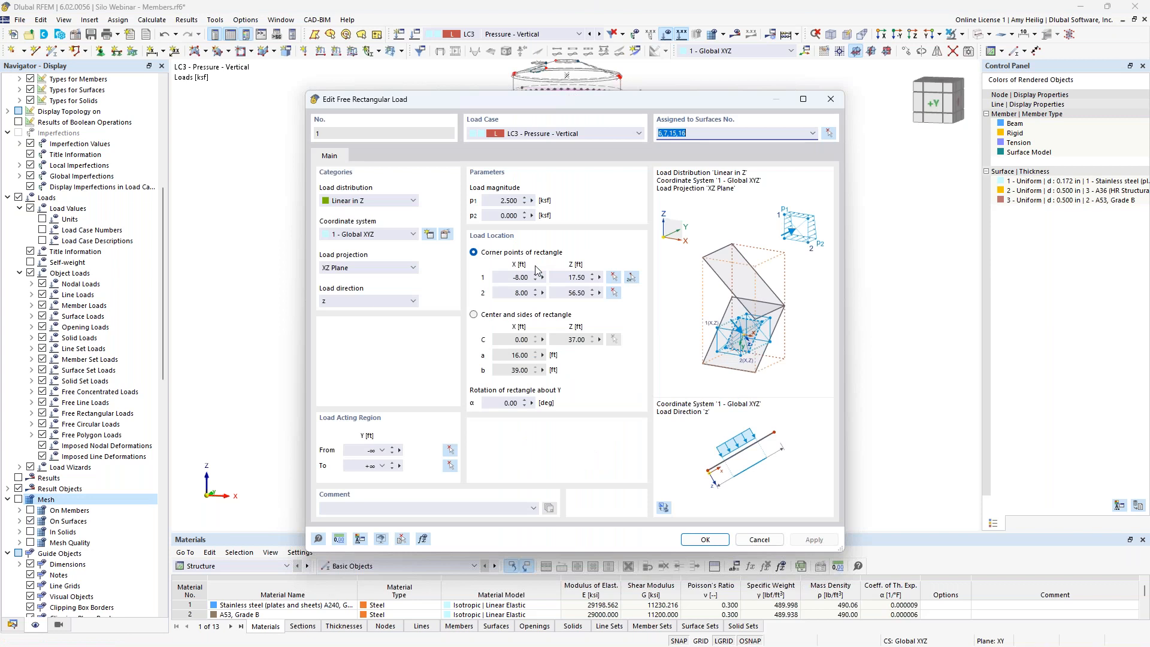
{"action": "left_click", "coordinate": [393, 302]}
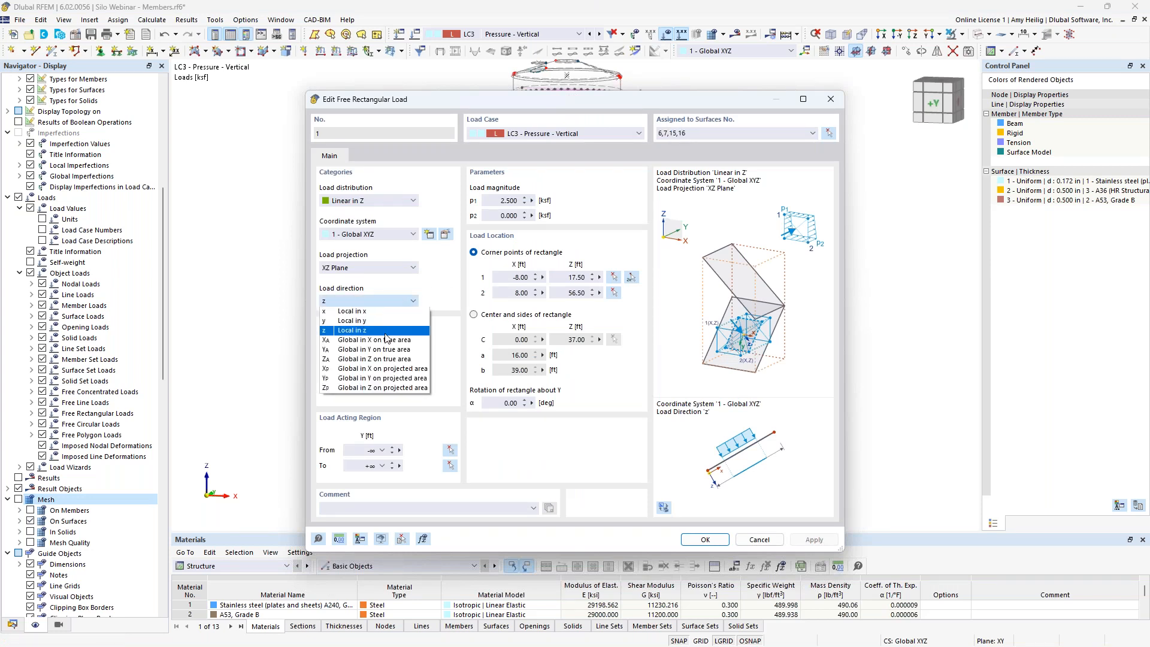
{"action": "left_click", "coordinate": [385, 324]}
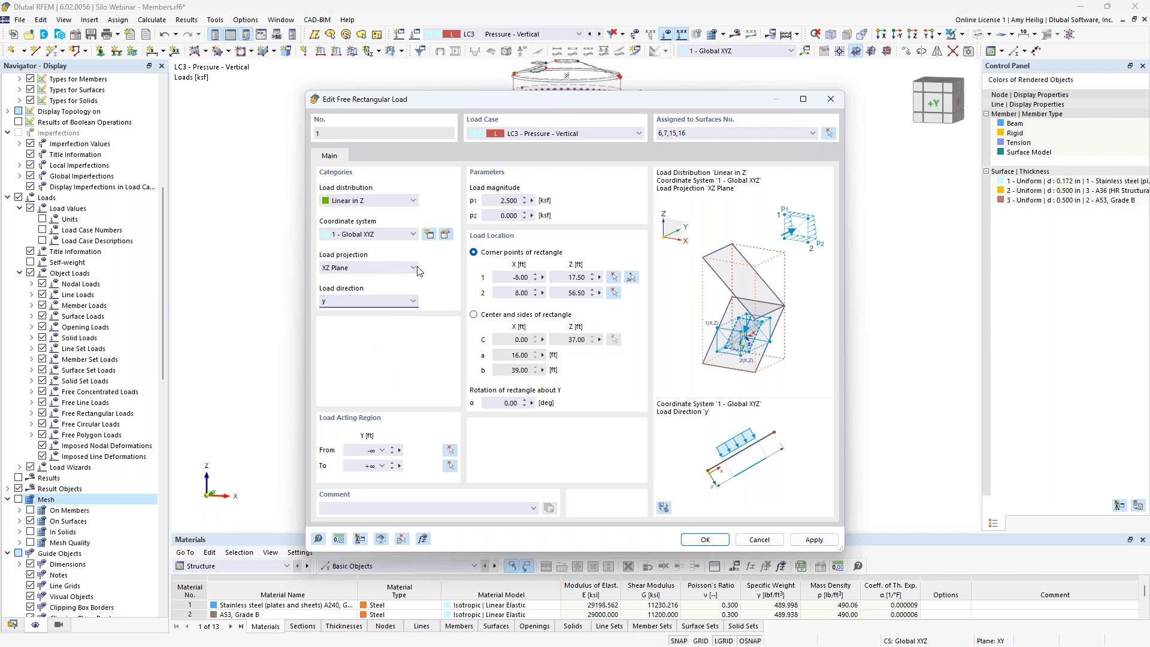
Set the magnitude p1 of LC3's free rectangular load to -0.1 ksf and apply the edit.
{"action": "left_click_drag", "start_coordinate": [497, 201], "coordinate": [581, 210]}
{"action": "type", "text": "-0.1"}
{"action": "left_click", "coordinate": [700, 537]}
{"action": "key", "text": "Return"}
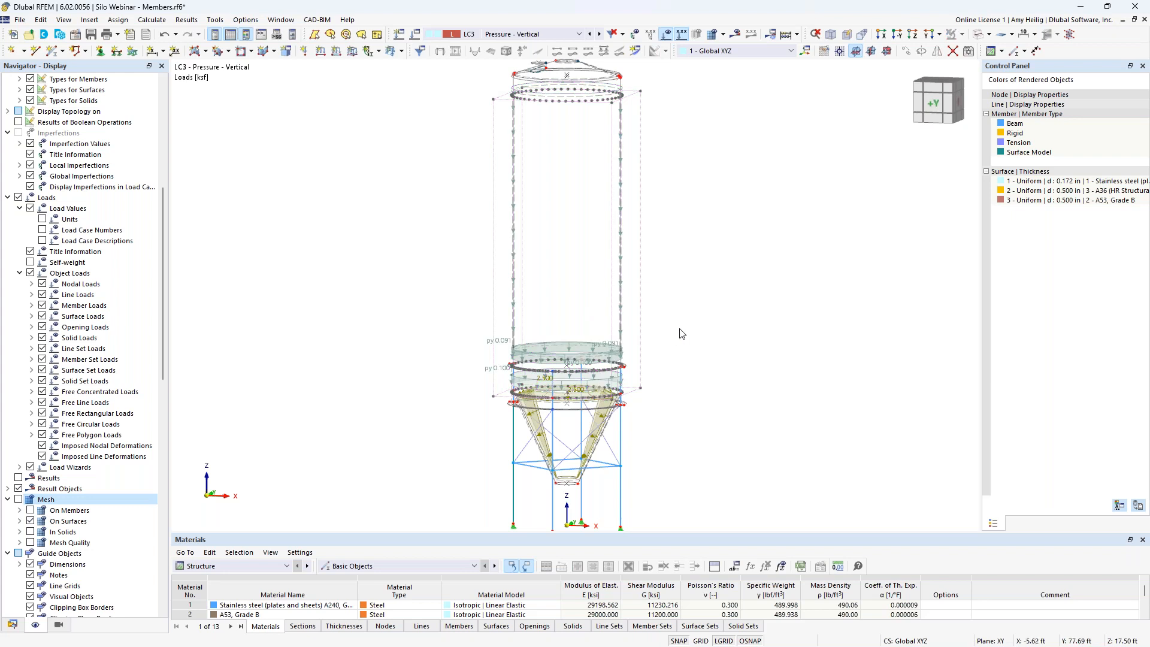
Open the hopper's surface load in LC3 and change its load direction to local y.
{"action": "scroll", "coordinate": [651, 467], "scroll_direction": "up", "scroll_amount": 3}
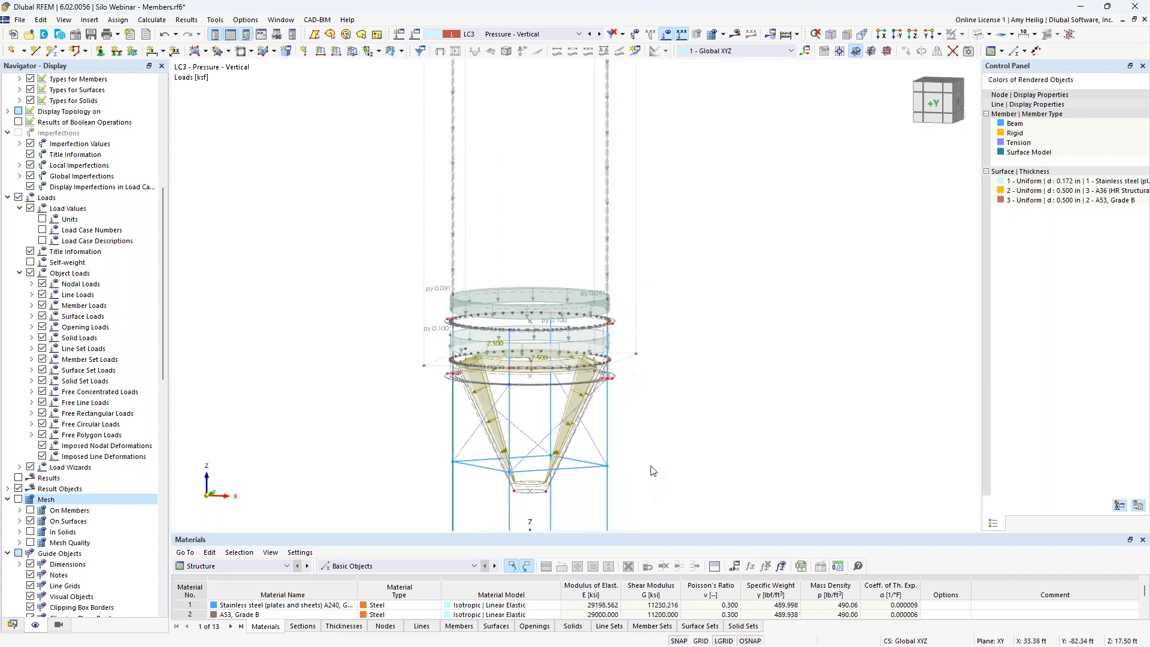
{"action": "middle_click_drag", "start_coordinate": [660, 455], "coordinate": [707, 391]}
{"action": "scroll", "coordinate": [663, 371], "scroll_direction": "up", "scroll_amount": 1}
{"action": "left_click_drag", "start_coordinate": [690, 364], "coordinate": [398, 340]}
{"action": "double_click", "coordinate": [485, 347]}
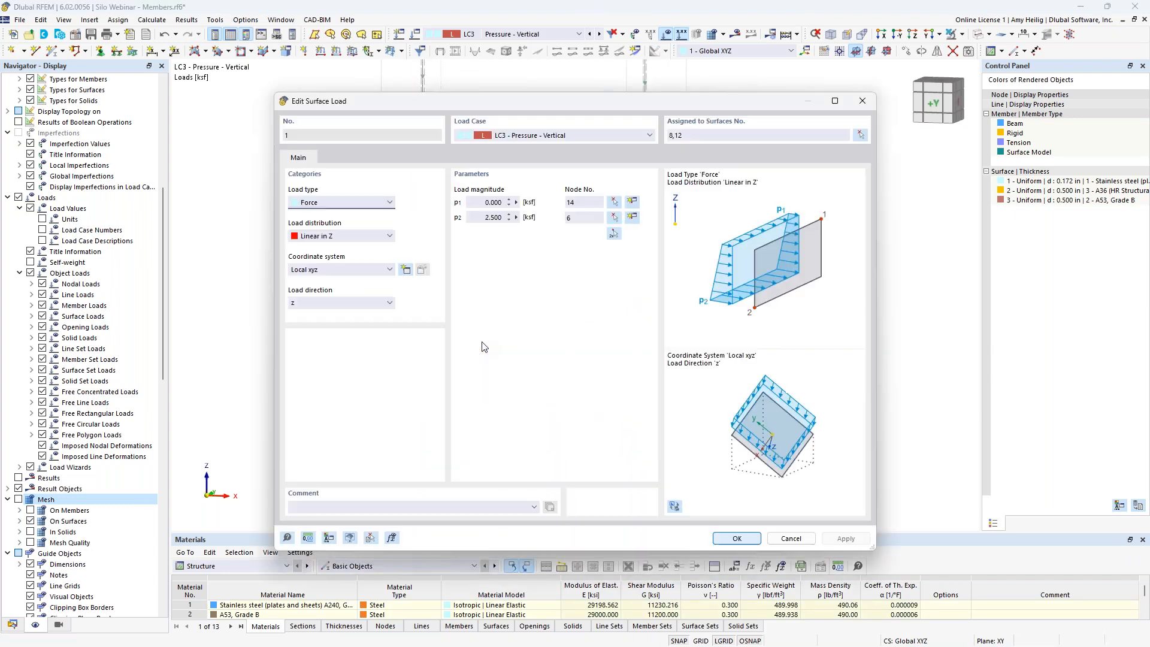
{"action": "left_click", "coordinate": [350, 304]}
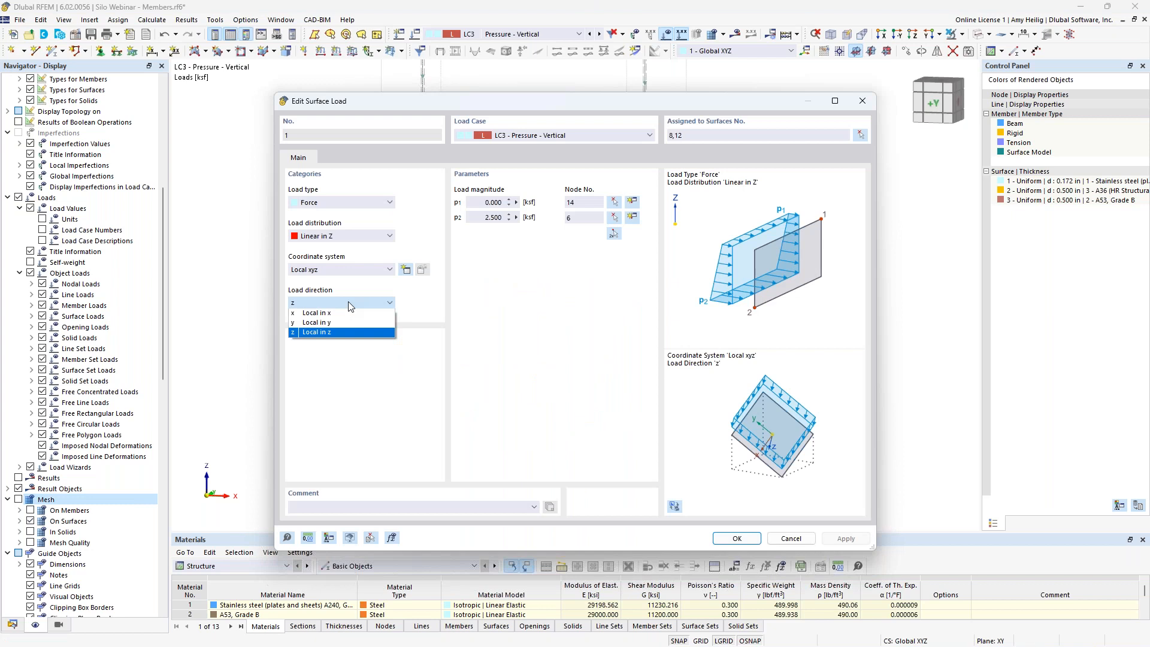
{"action": "left_click", "coordinate": [351, 324]}
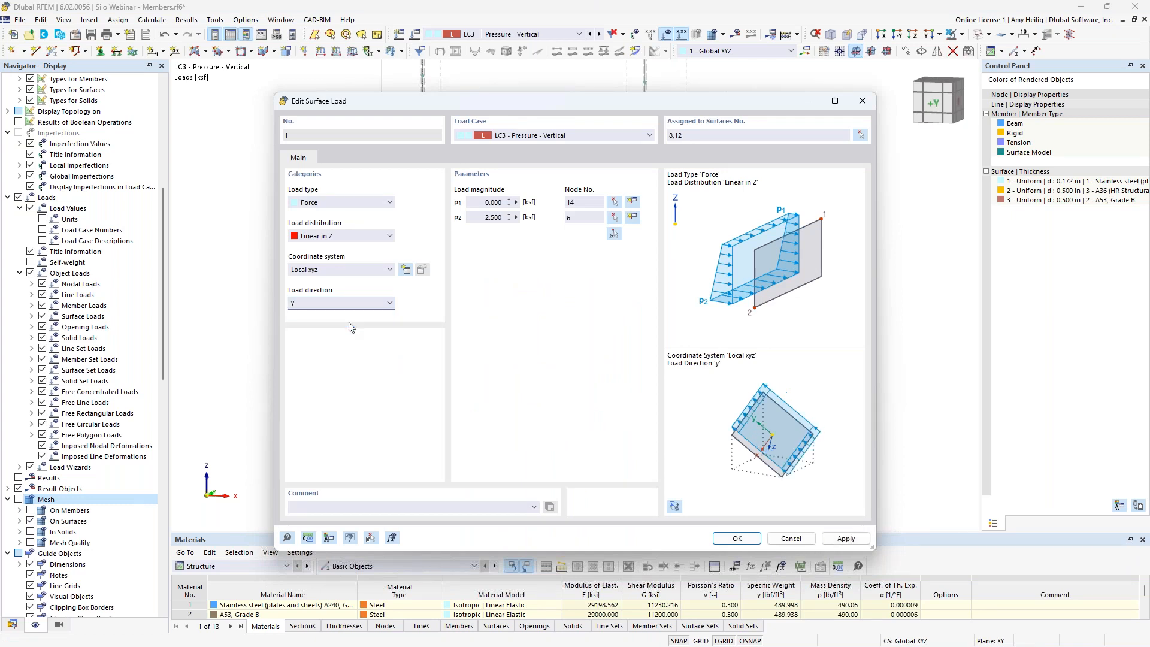
Set the hopper surface load's magnitude p2 to -0.1 ksf and apply the edit.
{"action": "left_click", "coordinate": [484, 215]}
{"action": "key", "text": "BackSpace"}
{"action": "type", "text": "-0.1"}
{"action": "left_click", "coordinate": [736, 539]}
{"action": "left_click", "coordinate": [742, 368]}
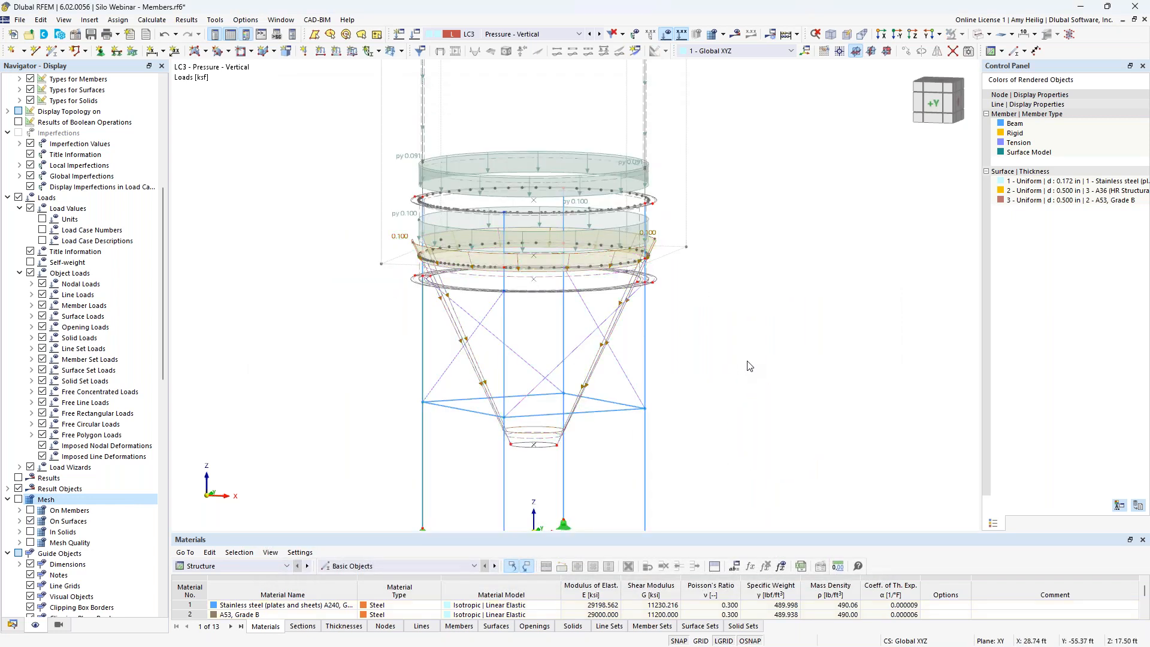
{"action": "scroll", "coordinate": [737, 347], "scroll_direction": "down", "scroll_amount": 2}
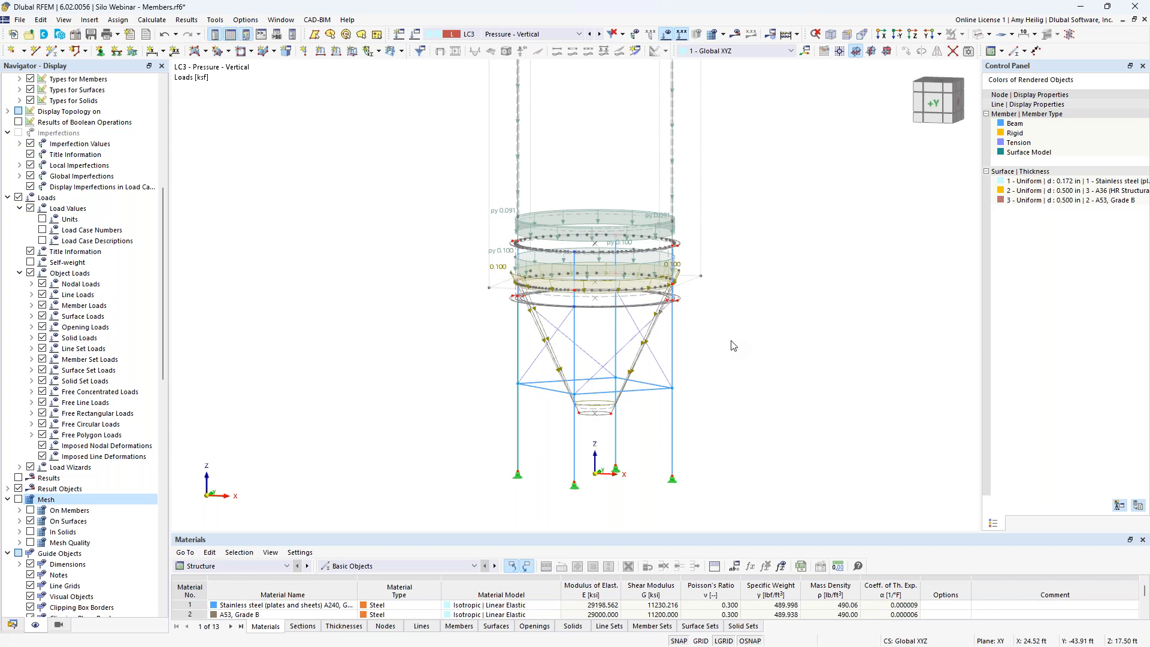
{"action": "scroll", "coordinate": [732, 346], "scroll_direction": "down", "scroll_amount": 3}
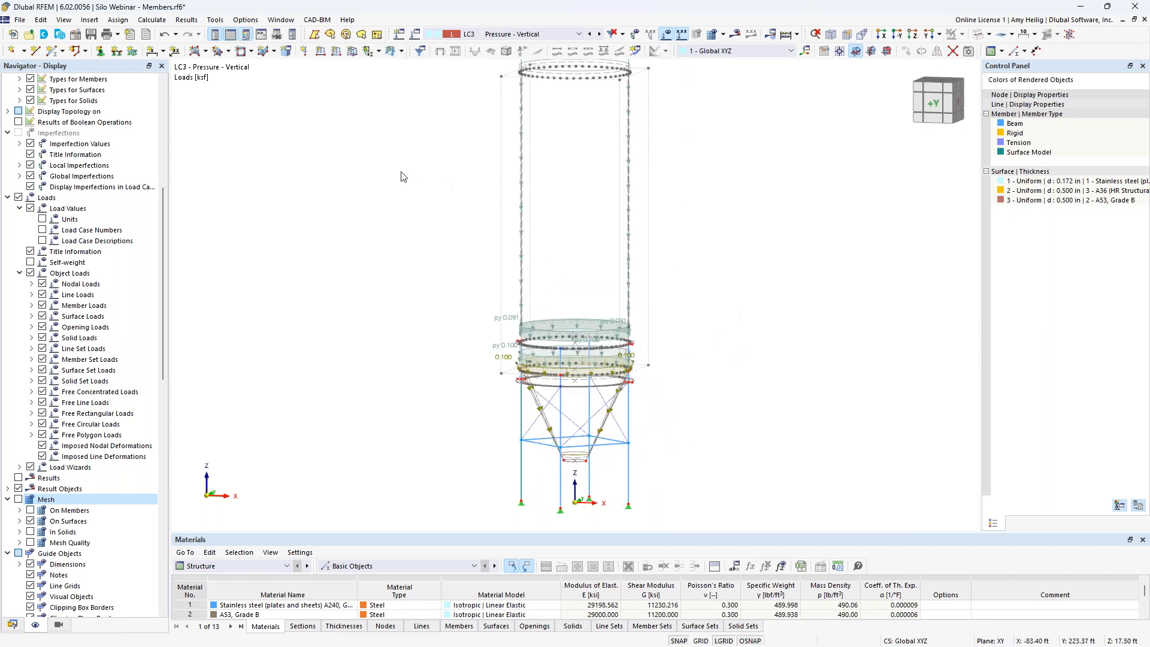
Create a new load case LC4 named Wind with the Wind load action category.
{"action": "left_click", "coordinate": [415, 35]}
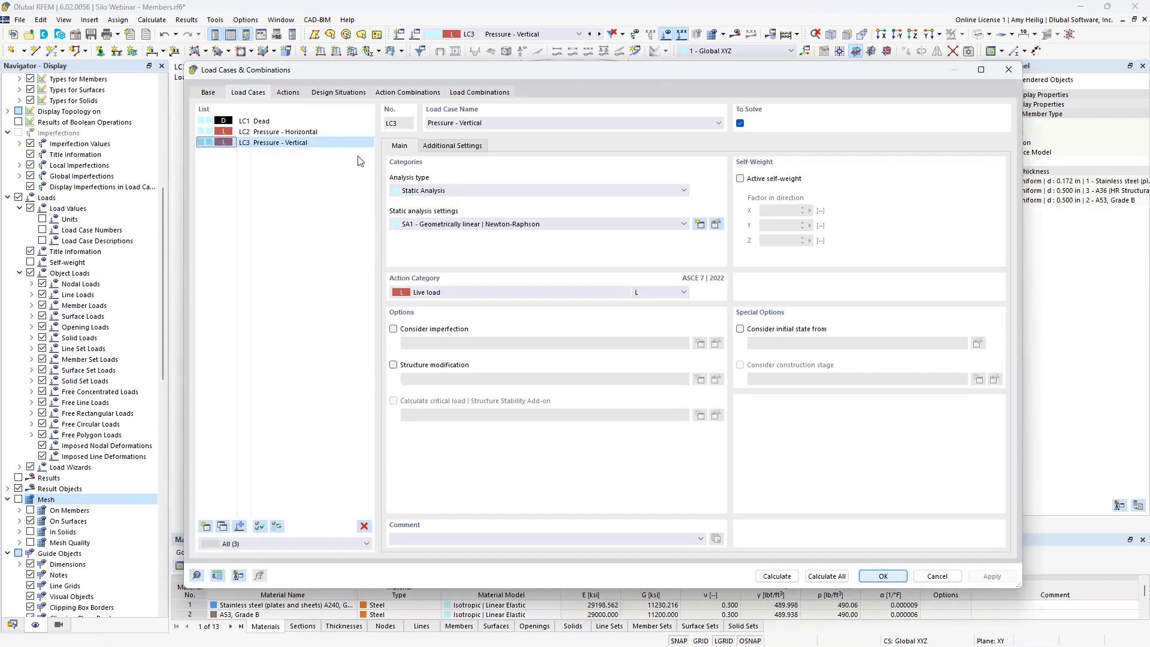
{"action": "left_click", "coordinate": [206, 527]}
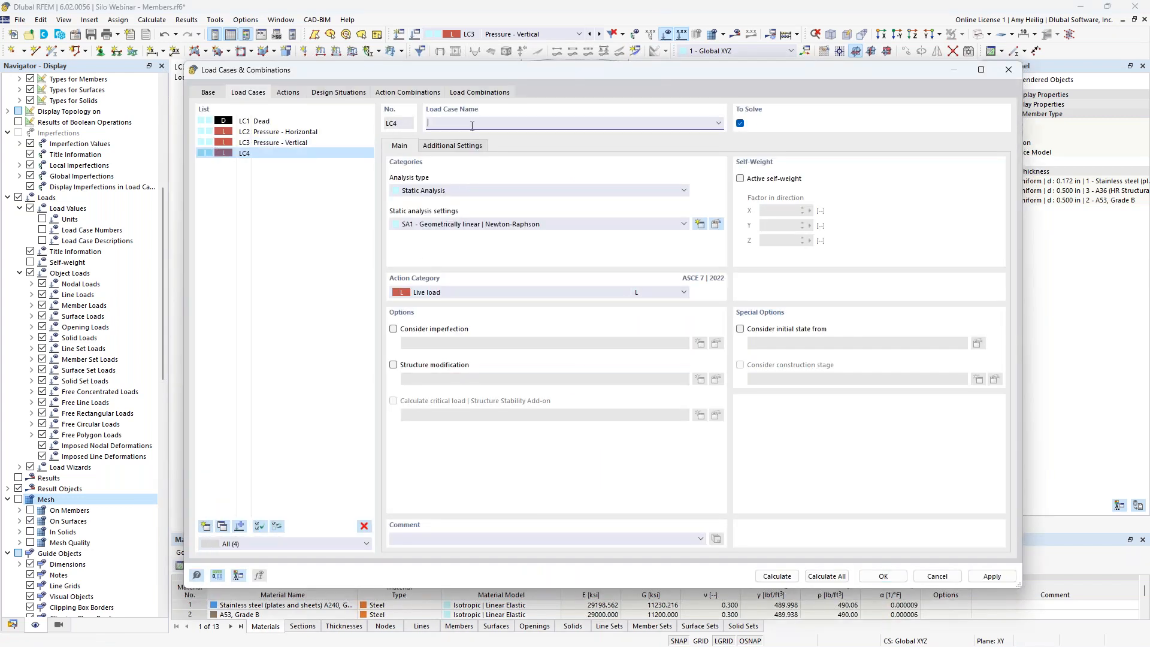
{"action": "type", "text": "Wind"}
{"action": "left_click", "coordinate": [443, 293]}
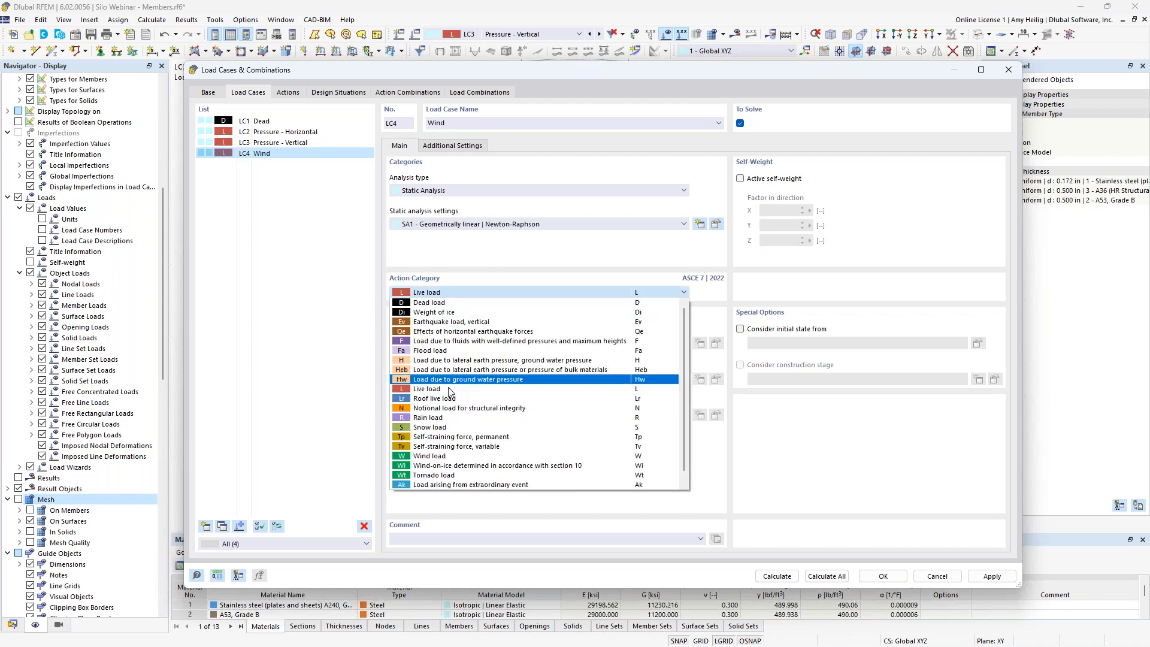
{"action": "left_click", "coordinate": [437, 458]}
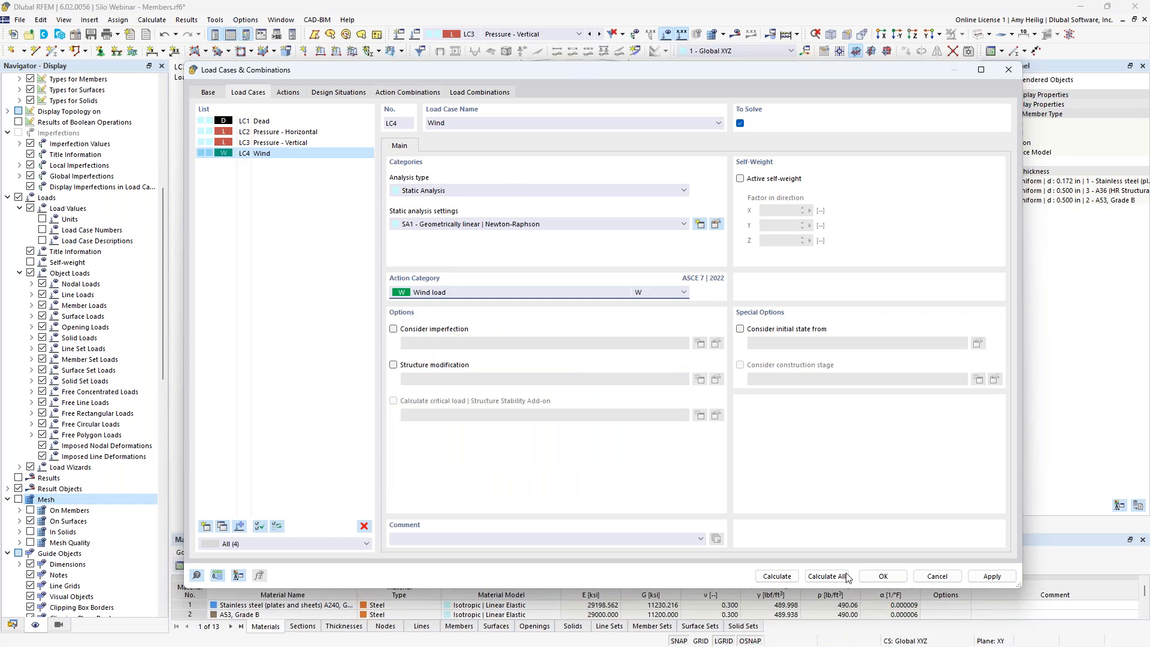
{"action": "left_click", "coordinate": [883, 576]}
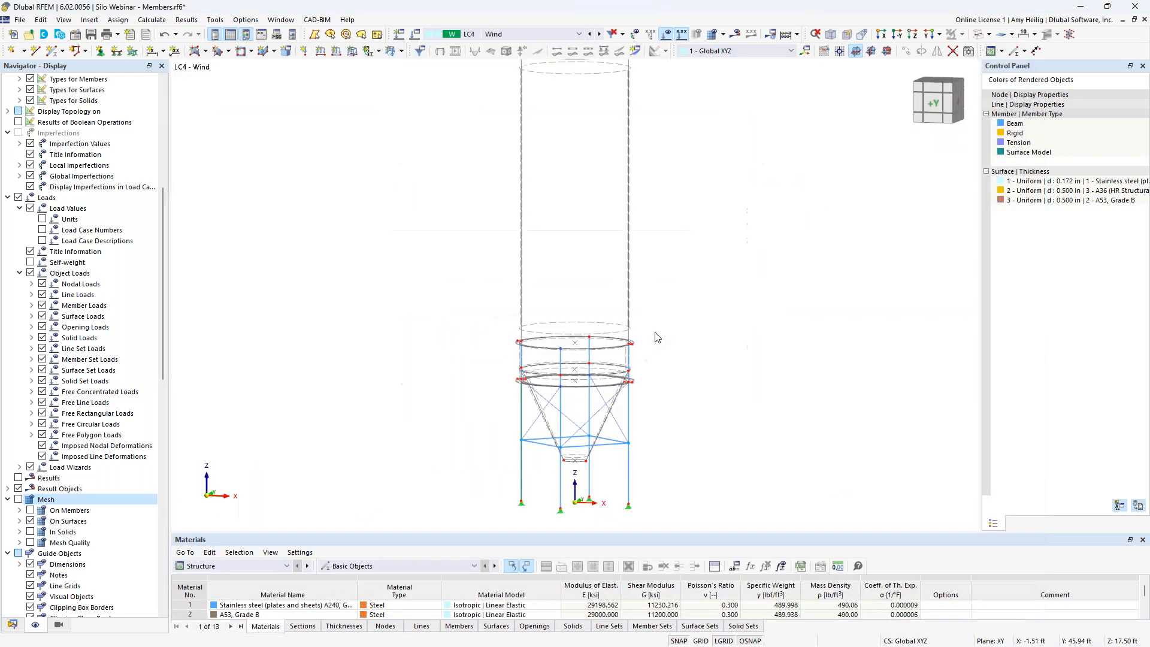
Switch to ASCE 7-22.pdf in Acrobat Reader and consult the external pressure coefficients for silo walls.
{"action": "key", "text": "super+Tab"}
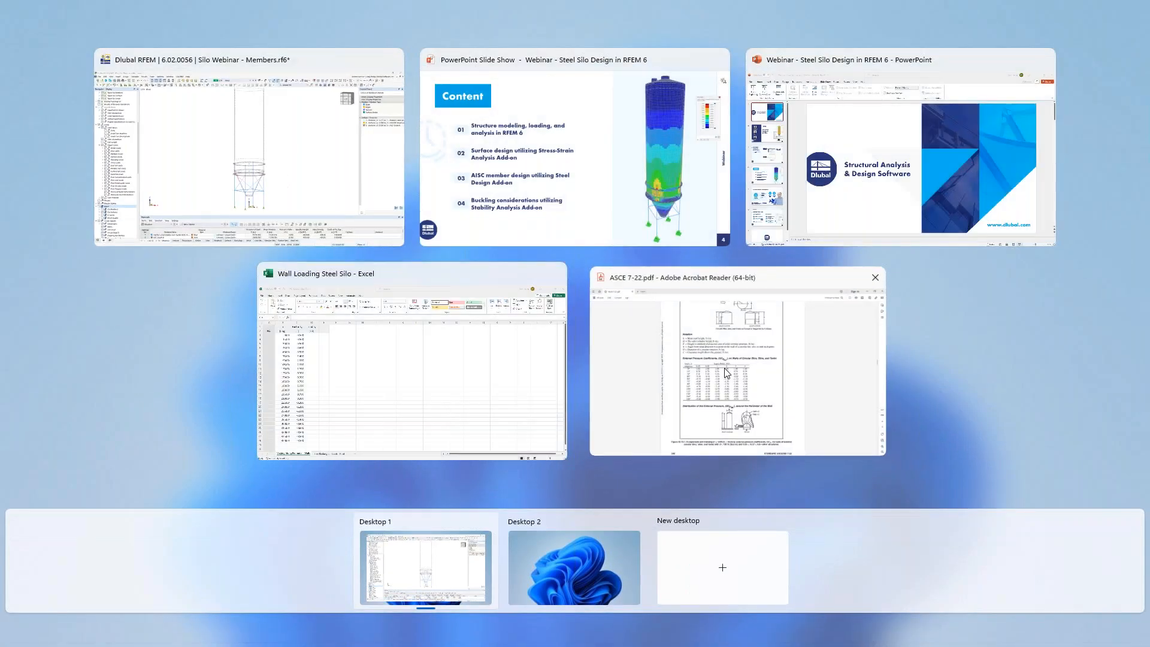
{"action": "left_click", "coordinate": [725, 370]}
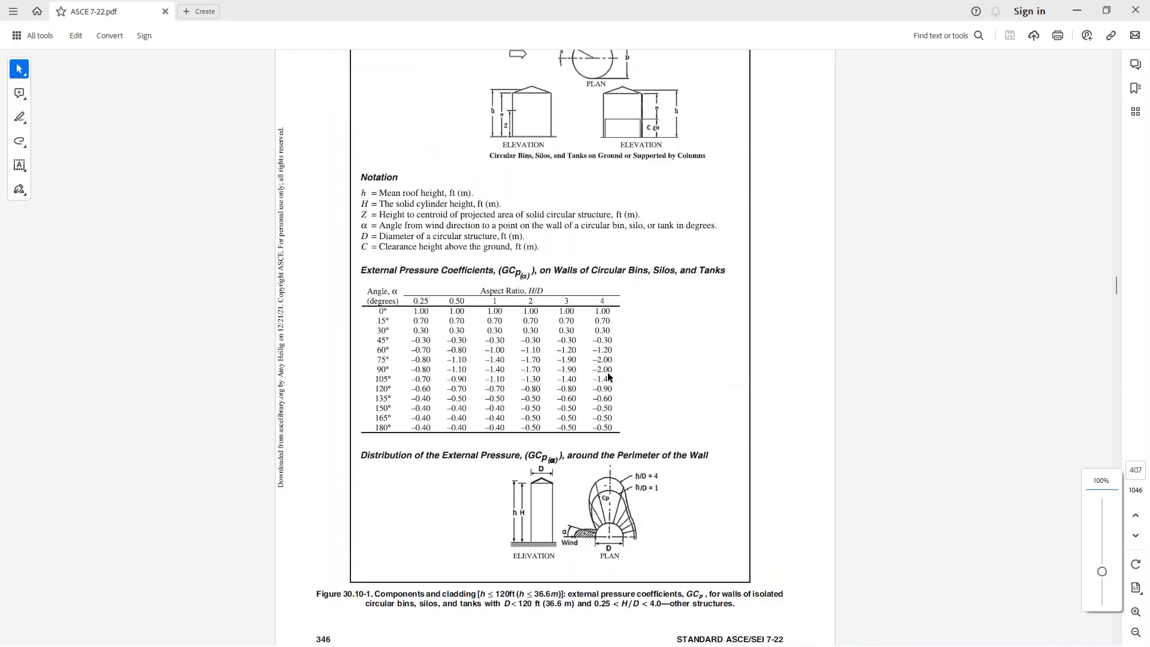
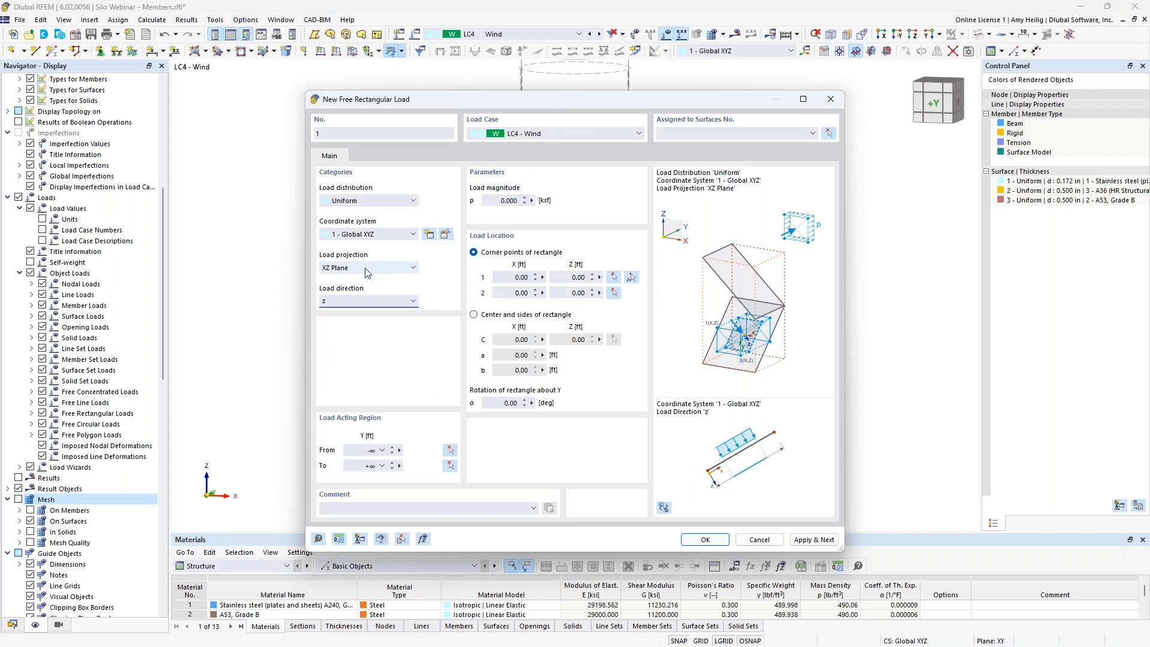
Set the new free rectangular load in LC4 to vary along the perimeter with a magnitude of -0.020 ksf.
{"action": "left_click", "coordinate": [358, 202]}
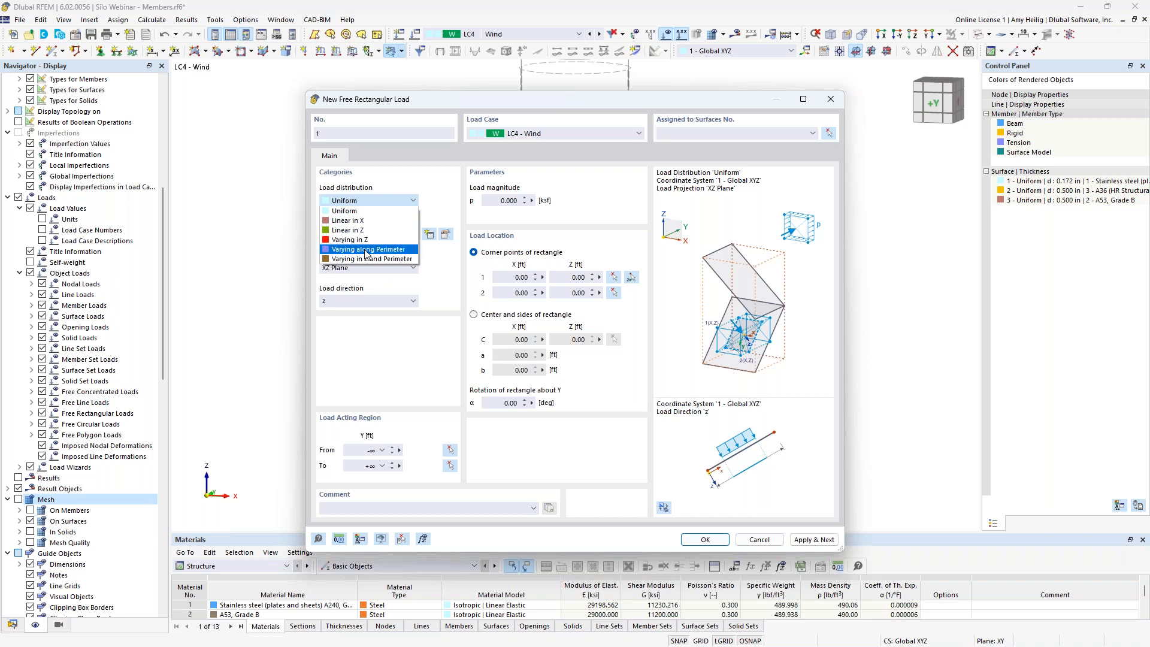
{"action": "left_click", "coordinate": [368, 249]}
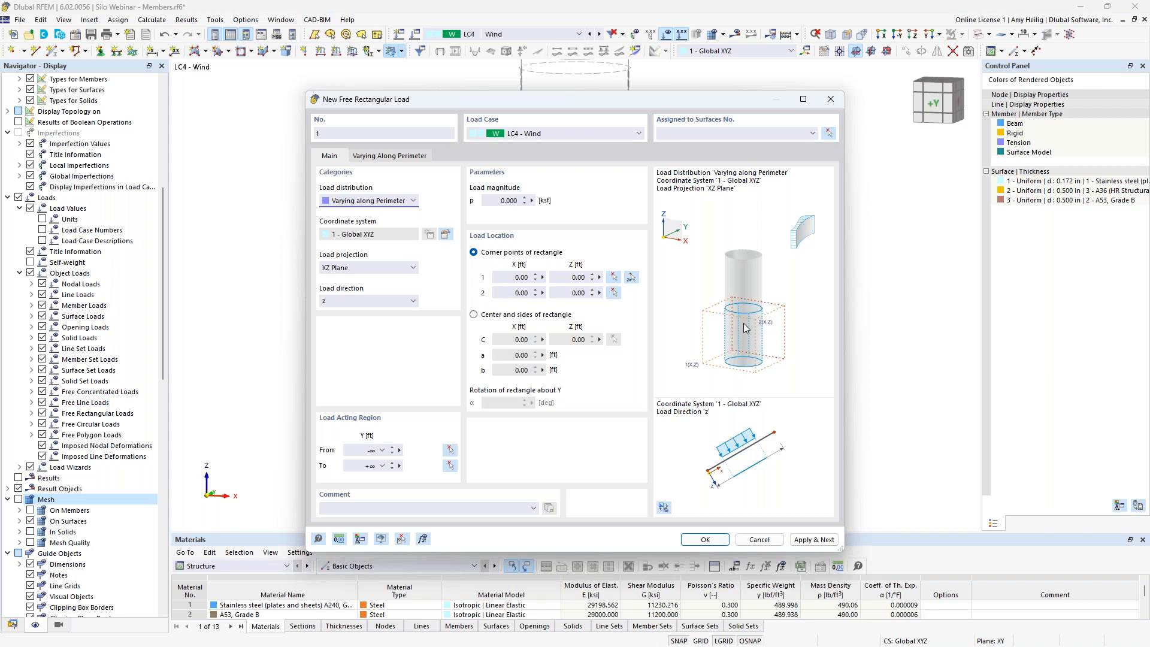
{"action": "left_click", "coordinate": [509, 200]}
{"action": "key", "text": "BackSpace"}
Define the perimeter load's vertical axis by setting the second point B's Z coordinate to 1 ft.
{"action": "left_click", "coordinate": [403, 157]}
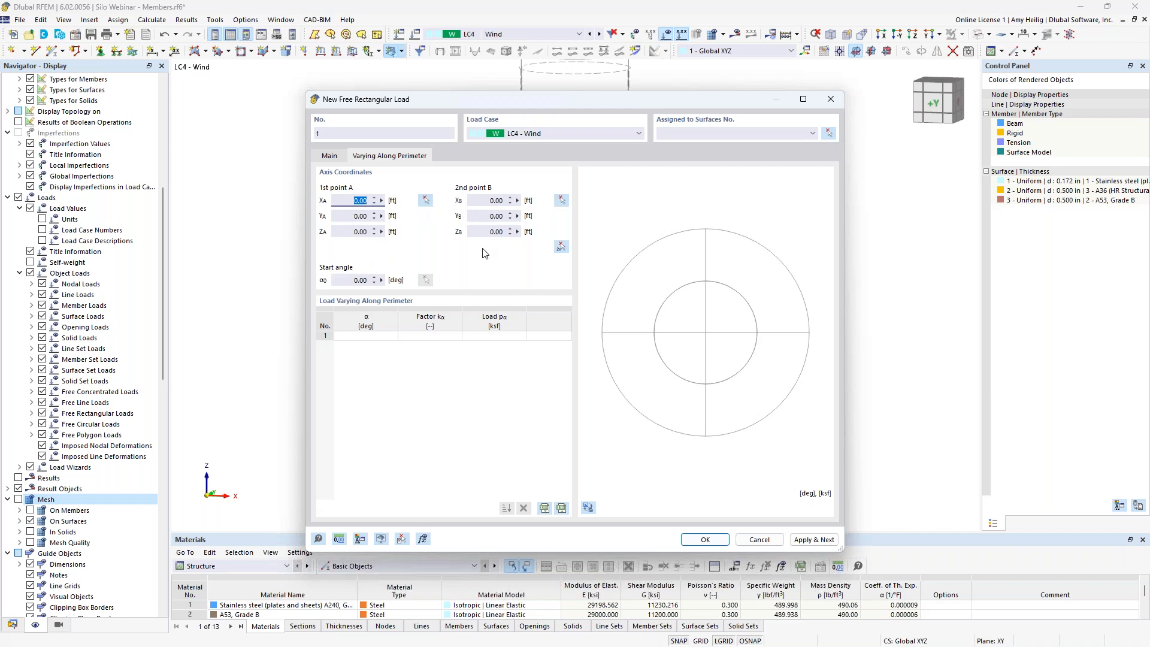
{"action": "left_click", "coordinate": [494, 232]}
{"action": "type", "text": "1"}
{"action": "left_click", "coordinate": [499, 216]}
Switch to the Wall Loading Steel Silo workbook in Excel and examine the wall angles and load factors.
{"action": "key", "text": "super+Tab"}
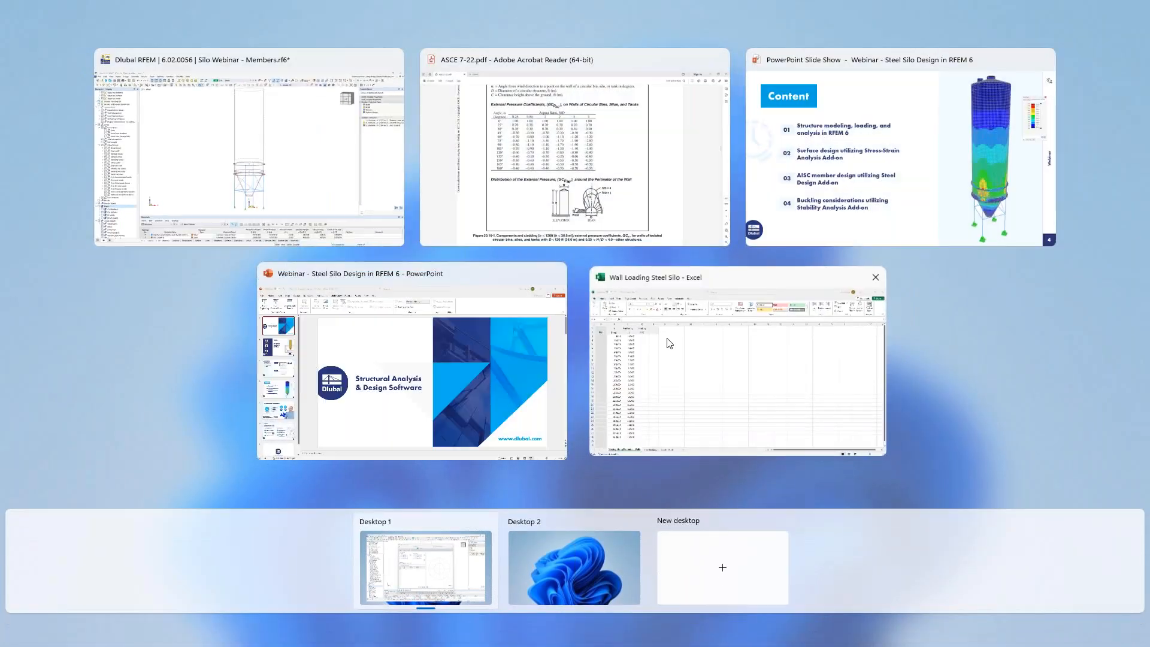
{"action": "left_click", "coordinate": [670, 342]}
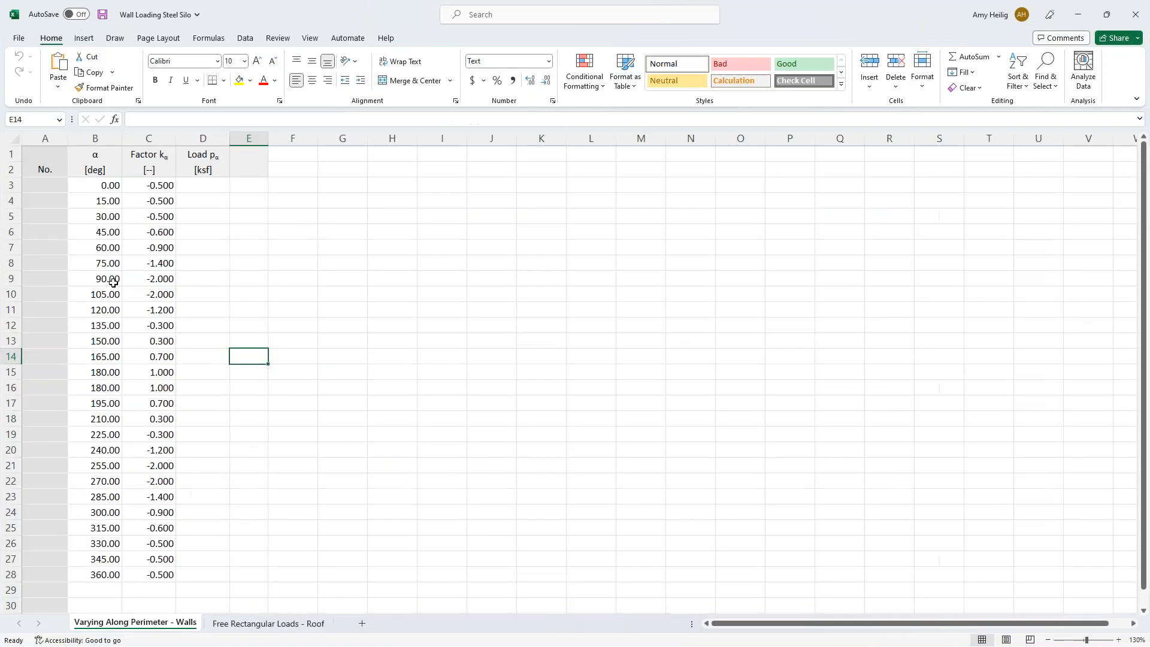
{"action": "left_click", "coordinate": [96, 183]}
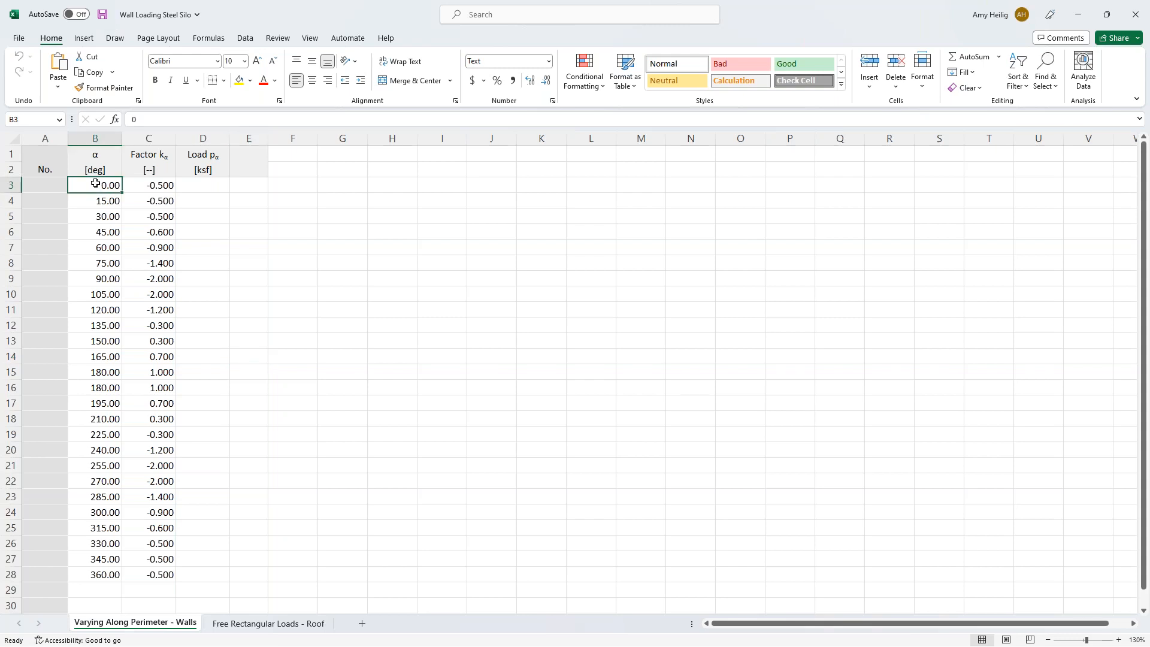
{"action": "left_click", "coordinate": [98, 201]}
{"action": "left_click", "coordinate": [95, 216]}
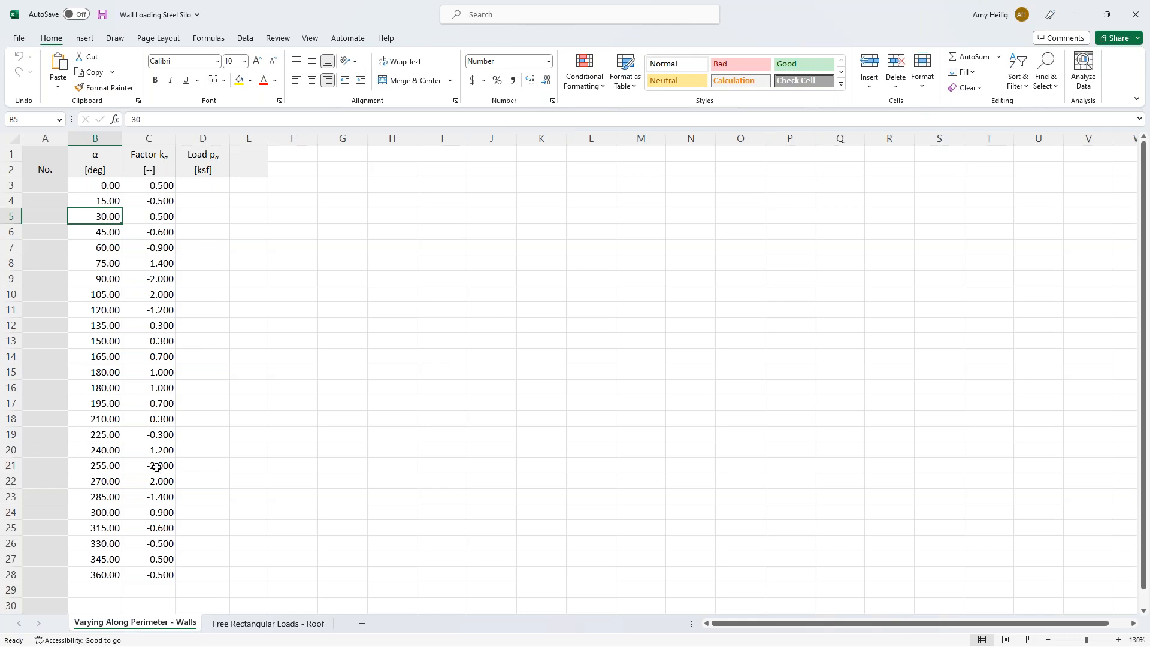
Return to RFEM and import the wall angles and factors from the Excel sheet into the perimeter load table.
{"action": "key", "text": "super+Tab"}
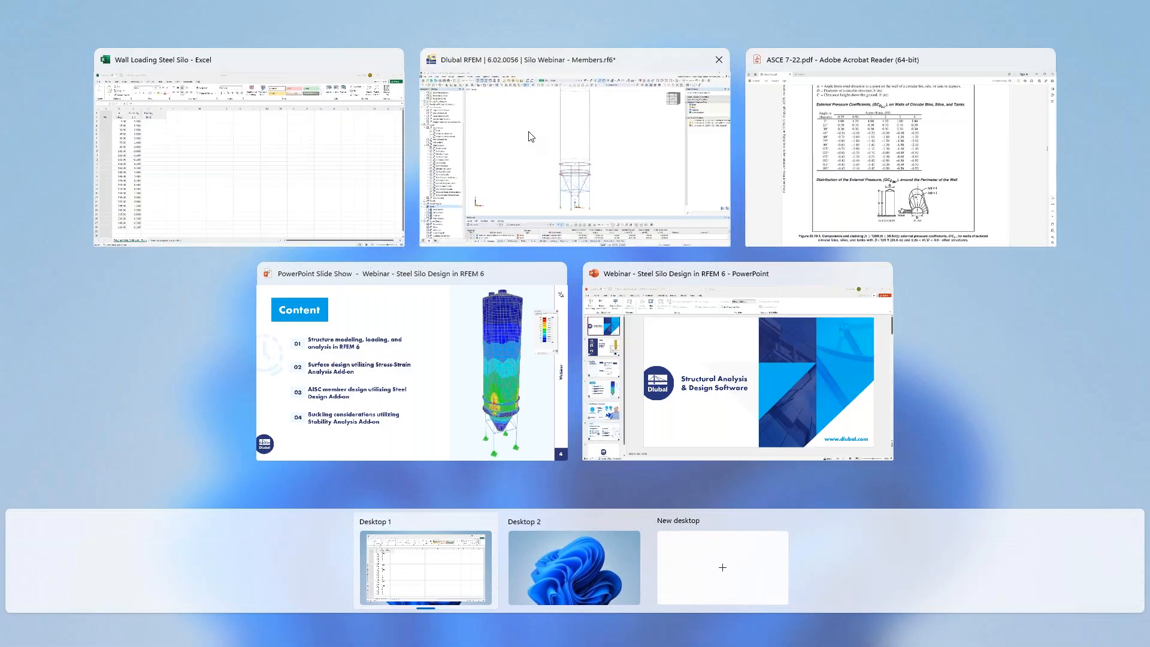
{"action": "left_click", "coordinate": [528, 136]}
{"action": "left_click", "coordinate": [563, 511]}
{"action": "left_click", "coordinate": [561, 508]}
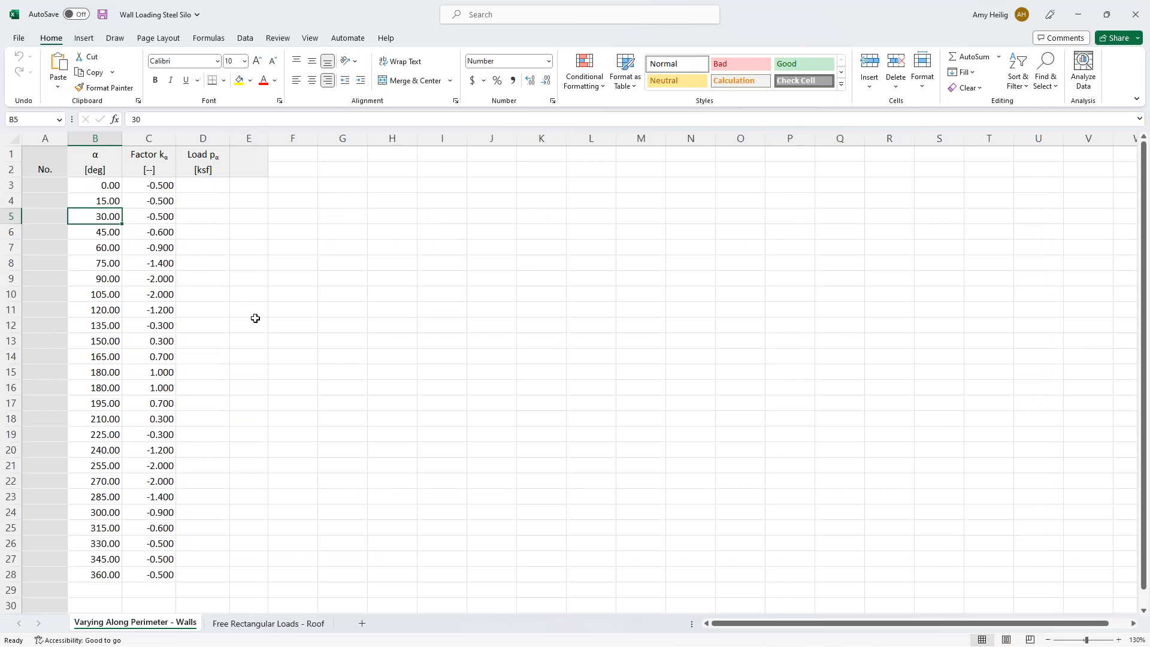
{"action": "key", "text": "super+Tab"}
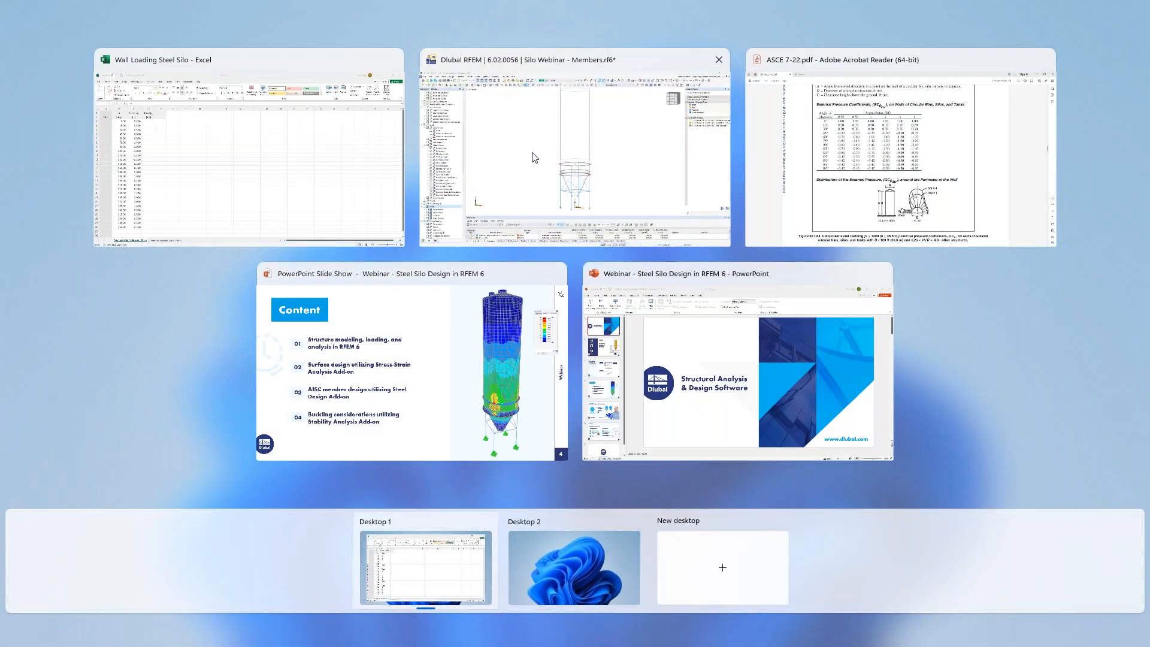
{"action": "left_click", "coordinate": [535, 157]}
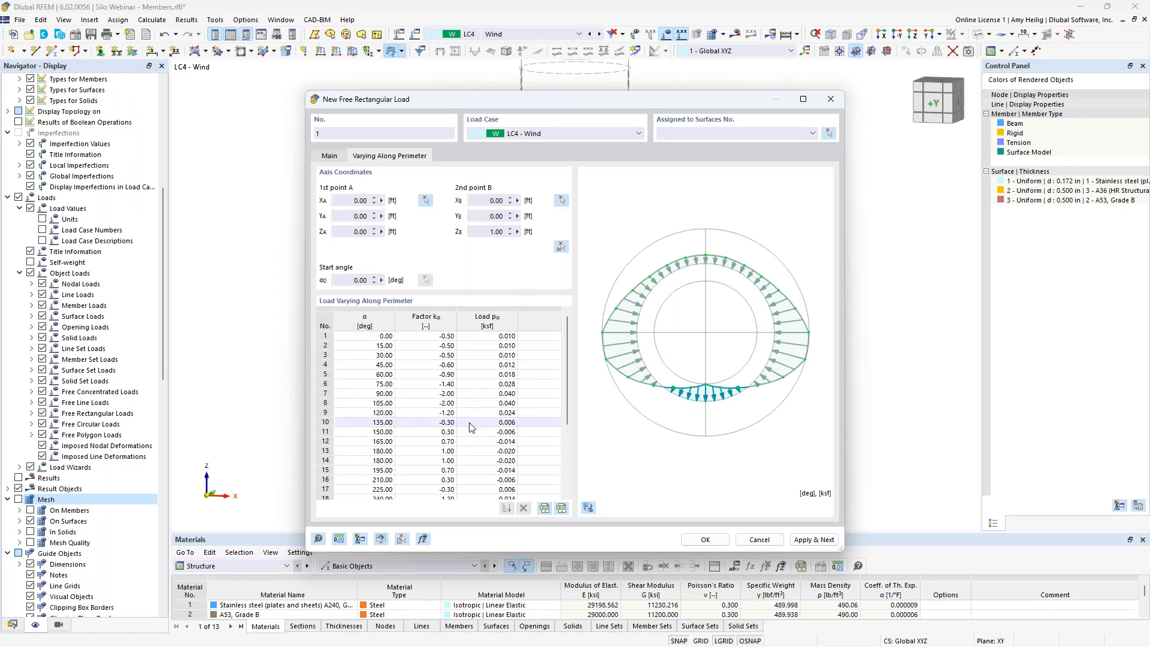
{"action": "scroll", "coordinate": [452, 416], "scroll_direction": "down", "scroll_amount": 2}
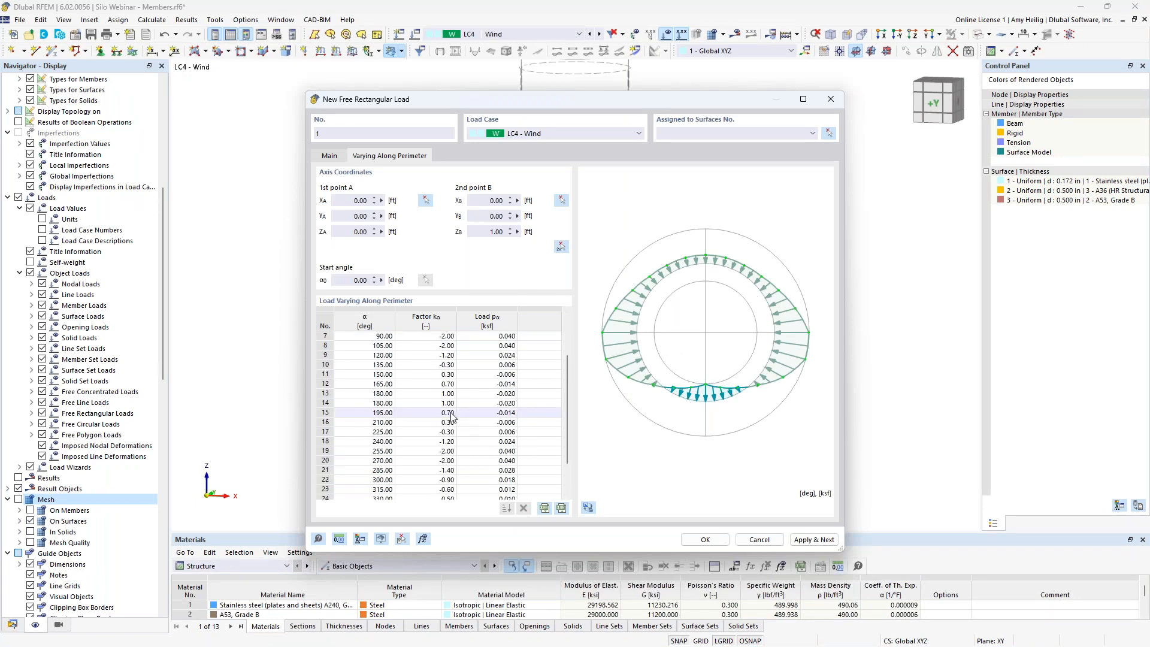
Pick the load rectangle's corners around the silo in the XZ plane, from about X -8, Z 5.5 ft to X 7.25, Z 59 ft.
{"action": "left_click", "coordinate": [336, 159]}
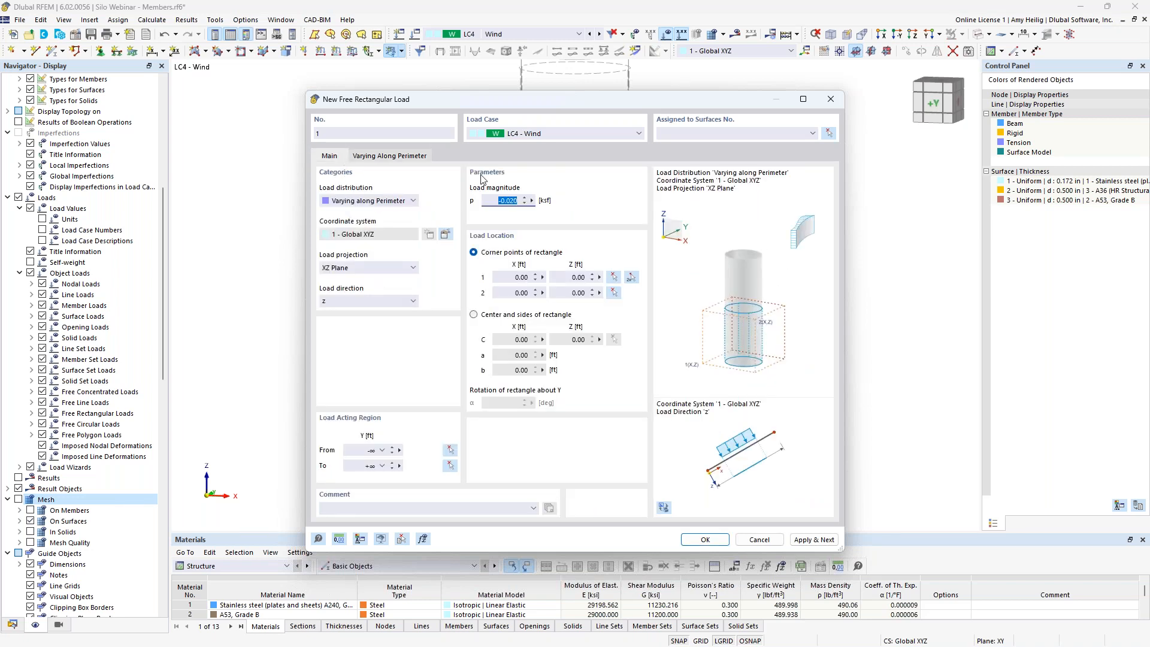
{"action": "left_click", "coordinate": [631, 279]}
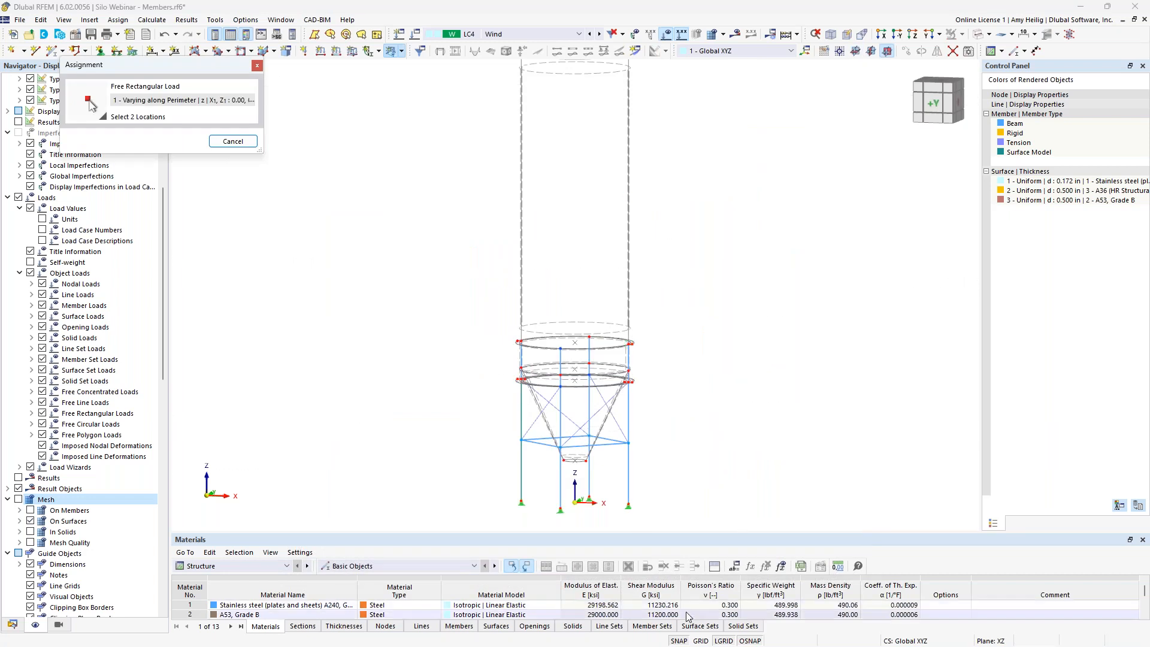
{"action": "left_click", "coordinate": [701, 642]}
{"action": "middle_click_drag", "start_coordinate": [532, 407], "coordinate": [747, 412], "text": "ctrl"}
{"action": "left_click", "coordinate": [928, 35]}
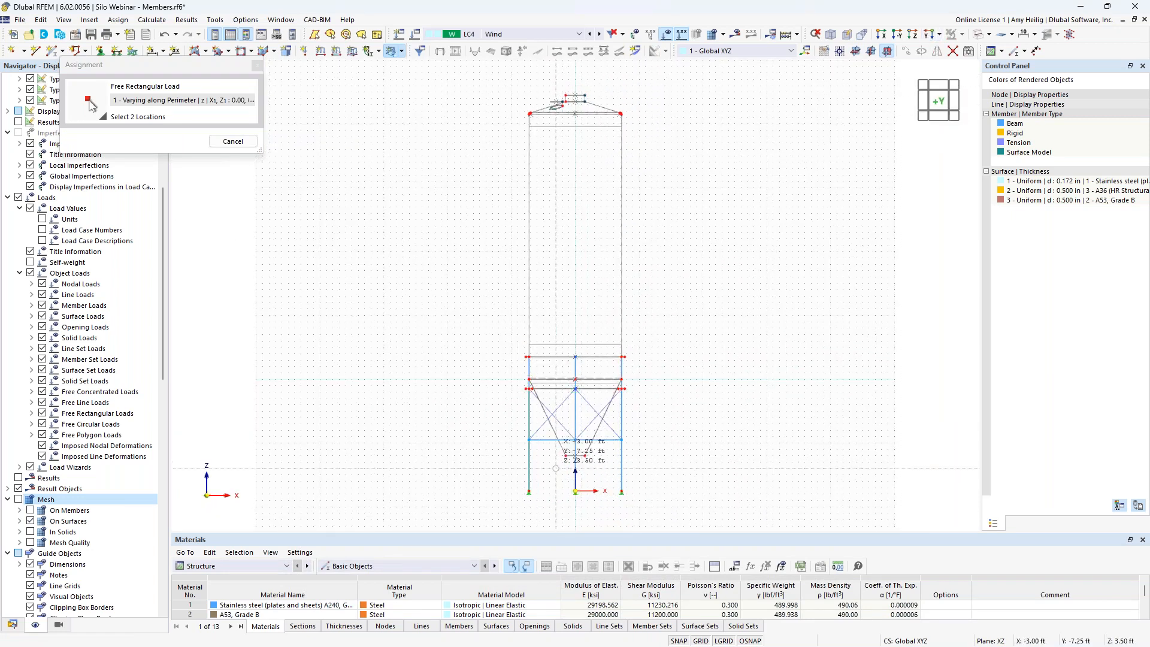
{"action": "scroll", "coordinate": [551, 469], "scroll_direction": "up", "scroll_amount": 3}
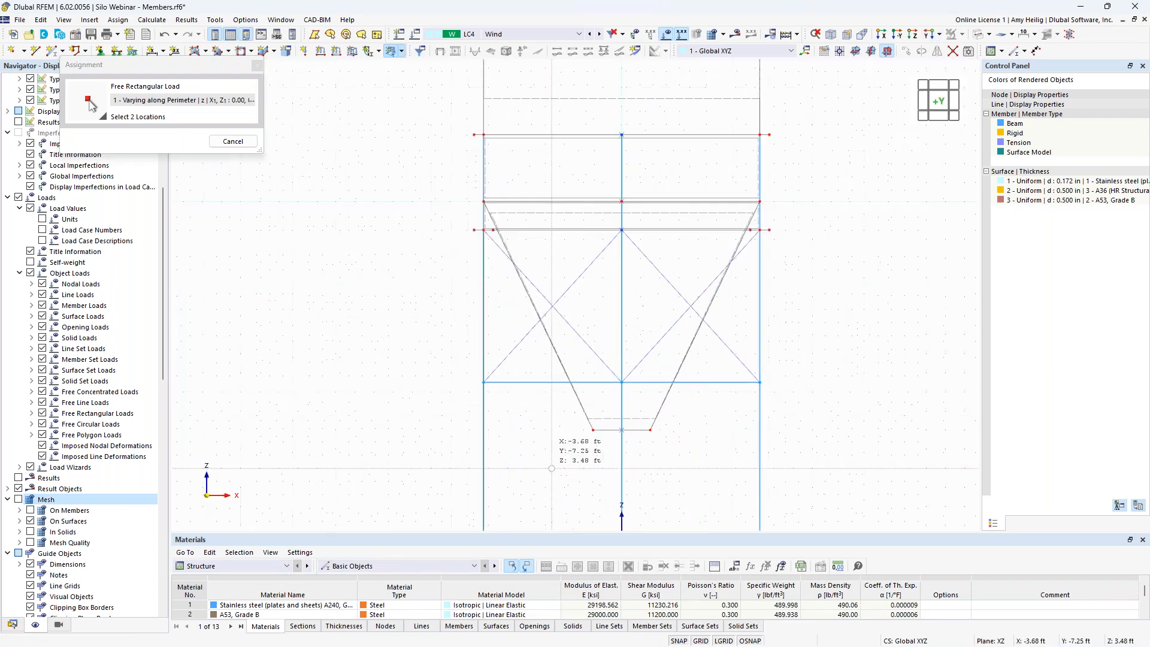
{"action": "left_click", "coordinate": [469, 429]}
{"action": "scroll", "coordinate": [610, 317], "scroll_direction": "down", "scroll_amount": 3}
{"action": "middle_click_drag", "start_coordinate": [660, 197], "coordinate": [666, 376]}
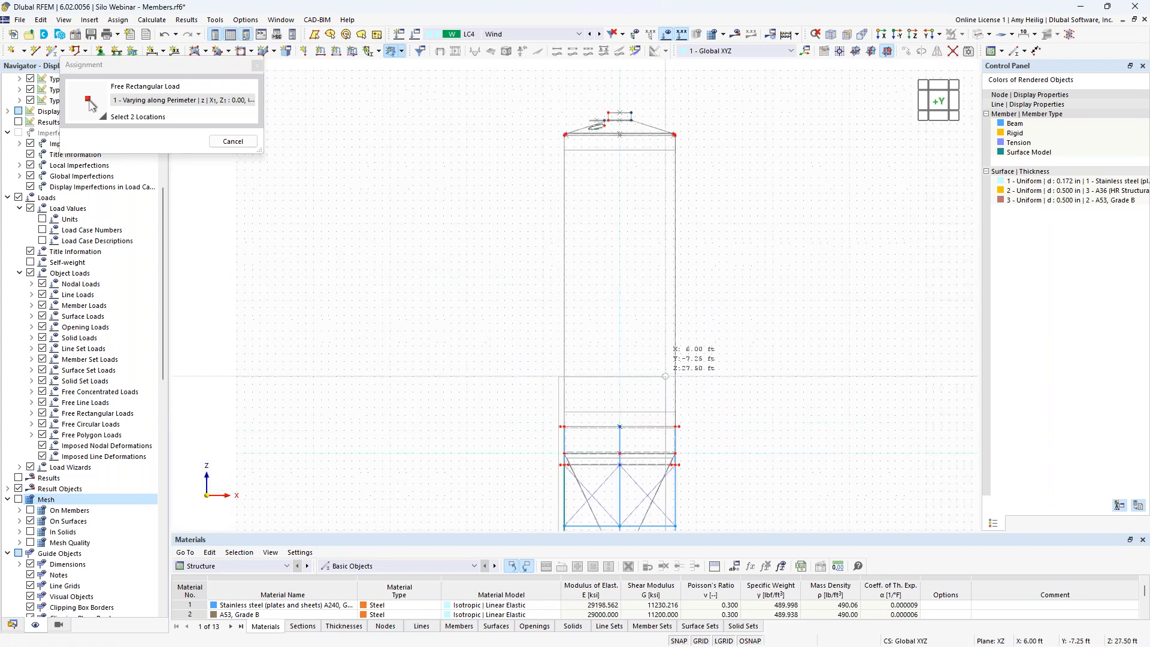
{"action": "scroll", "coordinate": [674, 135], "scroll_direction": "up", "scroll_amount": 5}
{"action": "left_click", "coordinate": [701, 146]}
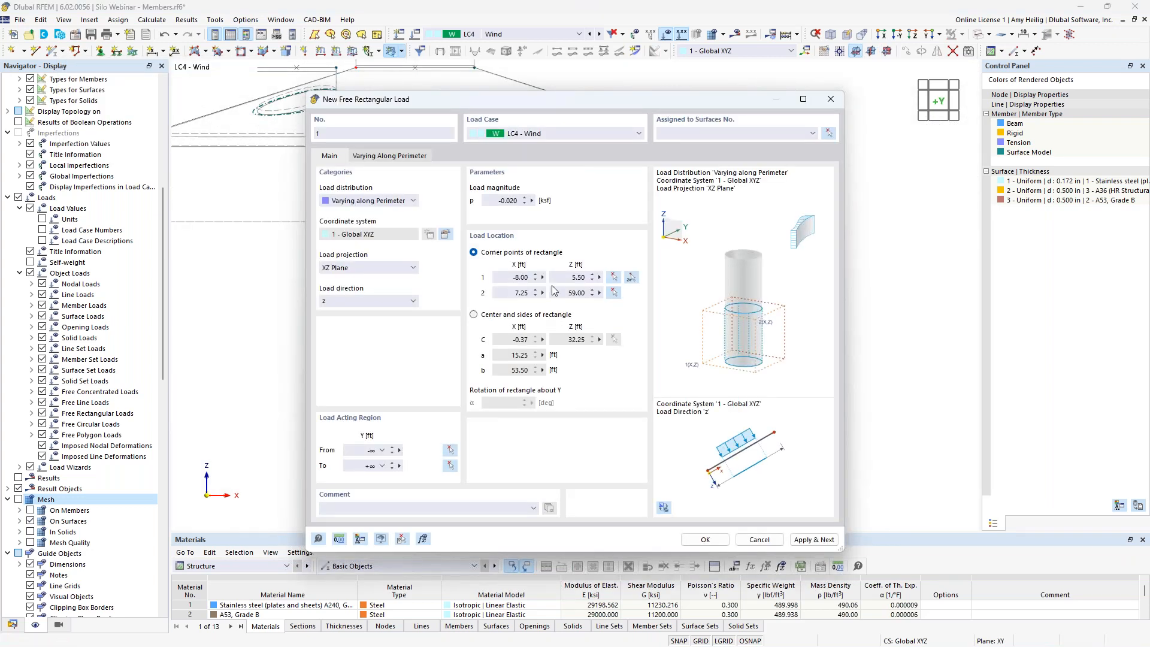
Assign the free rectangular wind load to the silo's roof, shell and hopper surfaces 5-8, 12 and 14-16, and create the load.
{"action": "left_click", "coordinate": [831, 135]}
{"action": "scroll", "coordinate": [677, 335], "scroll_direction": "down", "scroll_amount": 6}
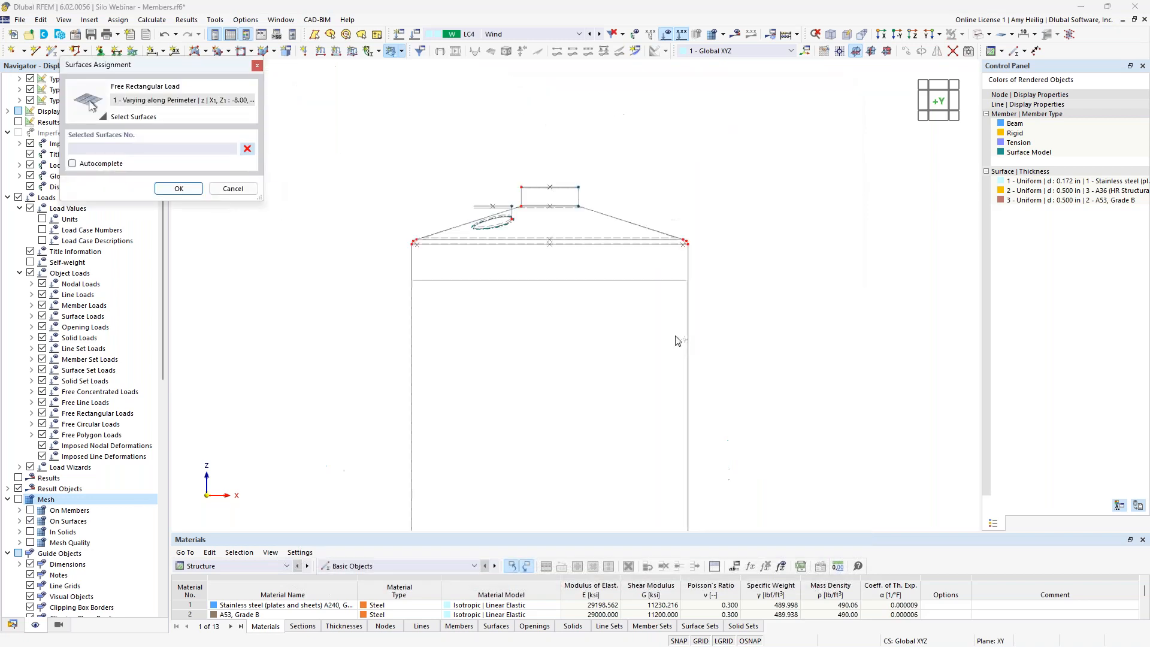
{"action": "middle_click_drag", "start_coordinate": [754, 450], "coordinate": [777, 327]}
{"action": "left_click_drag", "start_coordinate": [777, 326], "coordinate": [453, 268]}
{"action": "scroll", "coordinate": [501, 288], "scroll_direction": "down", "scroll_amount": 2}
{"action": "middle_click_drag", "start_coordinate": [584, 353], "coordinate": [608, 39]}
{"action": "scroll", "coordinate": [647, 241], "scroll_direction": "up", "scroll_amount": 4}
{"action": "left_click_drag", "start_coordinate": [713, 261], "coordinate": [412, 227]}
{"action": "left_click_drag", "start_coordinate": [713, 294], "coordinate": [390, 285]}
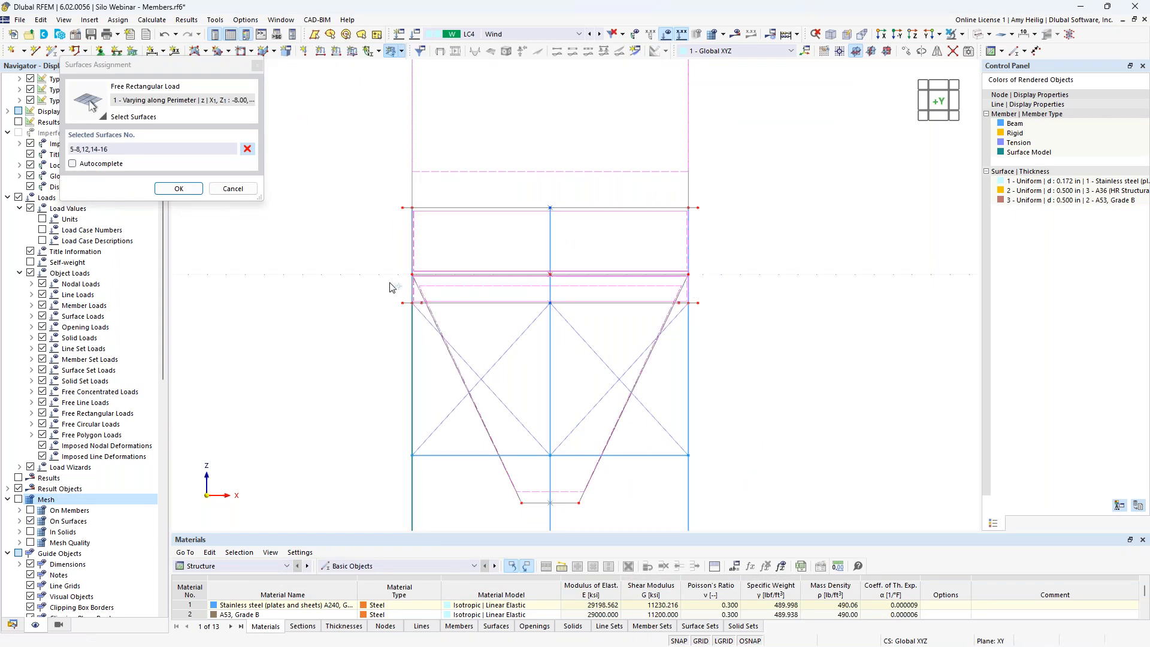
{"action": "left_click_drag", "start_coordinate": [178, 64], "coordinate": [247, 98]}
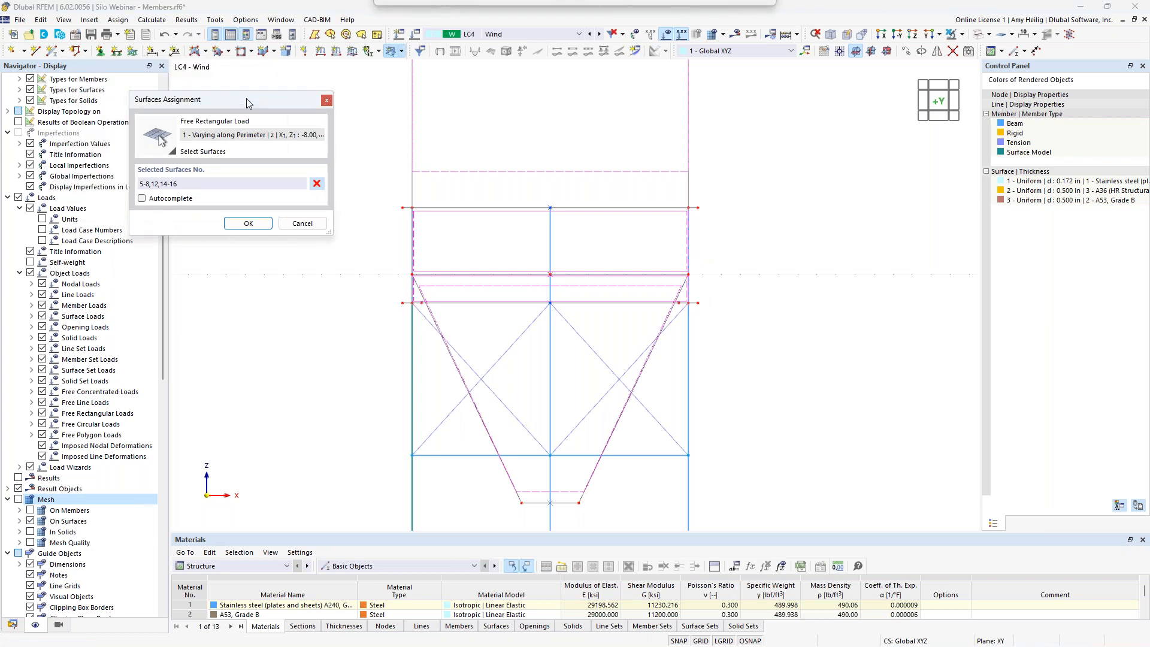
{"action": "left_click", "coordinate": [242, 224]}
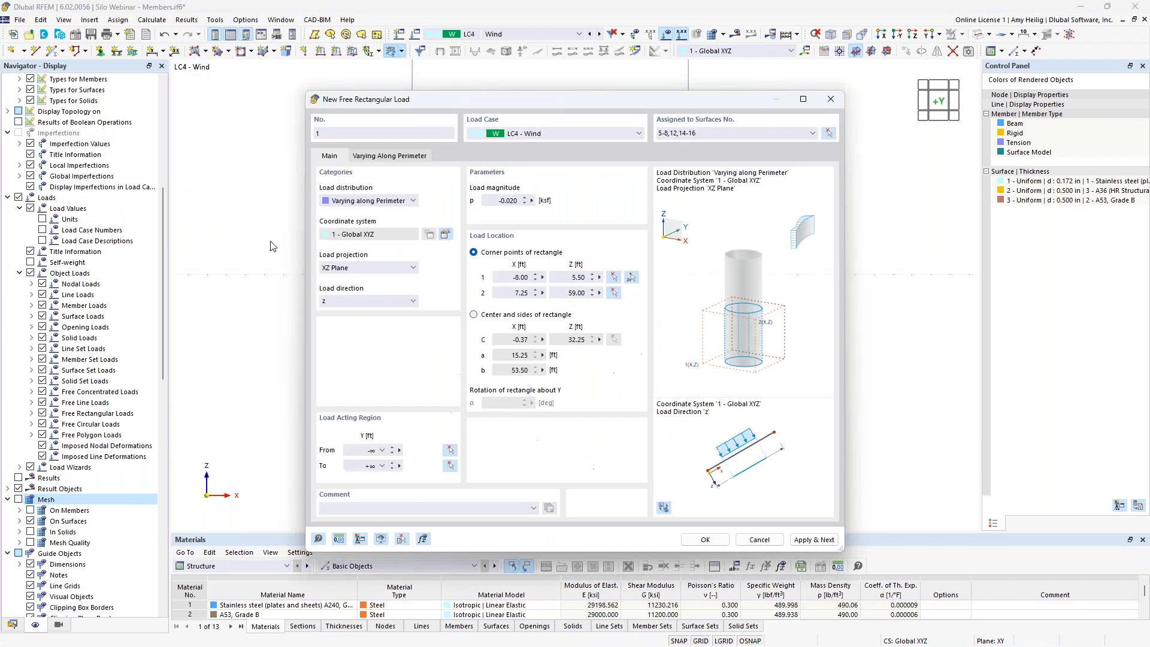
{"action": "left_click", "coordinate": [701, 545]}
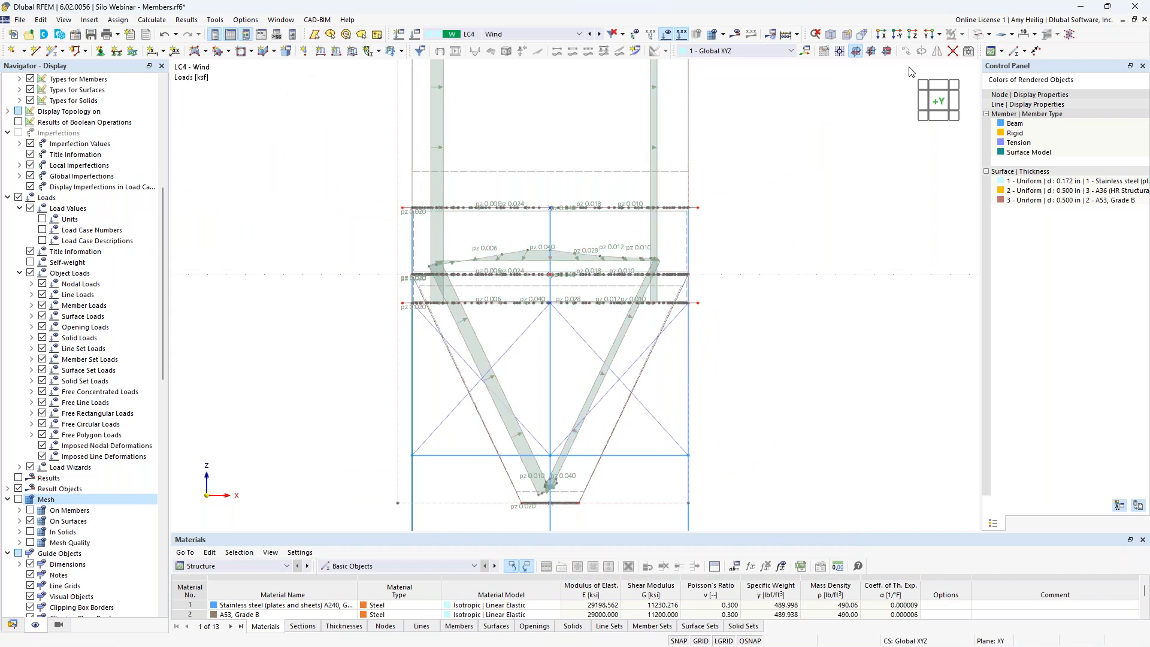
Examine the wind load distribution in the reverse Z view, and return to the isometric view with the grid hidden.
{"action": "left_click", "coordinate": [939, 34]}
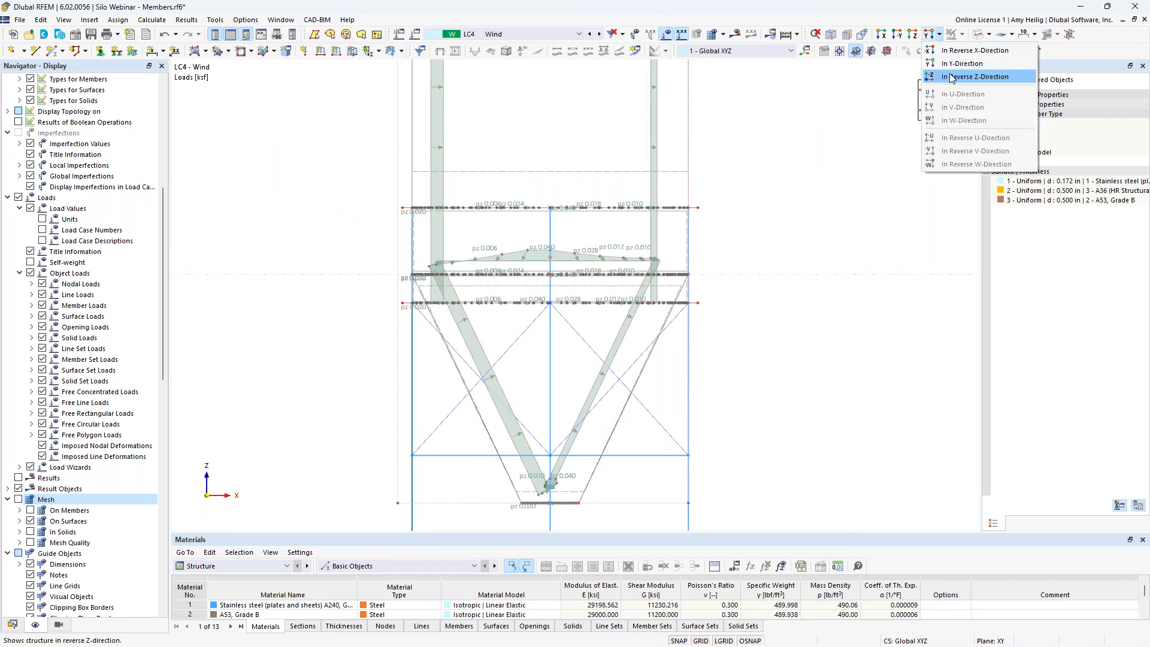
{"action": "left_click", "coordinate": [953, 77]}
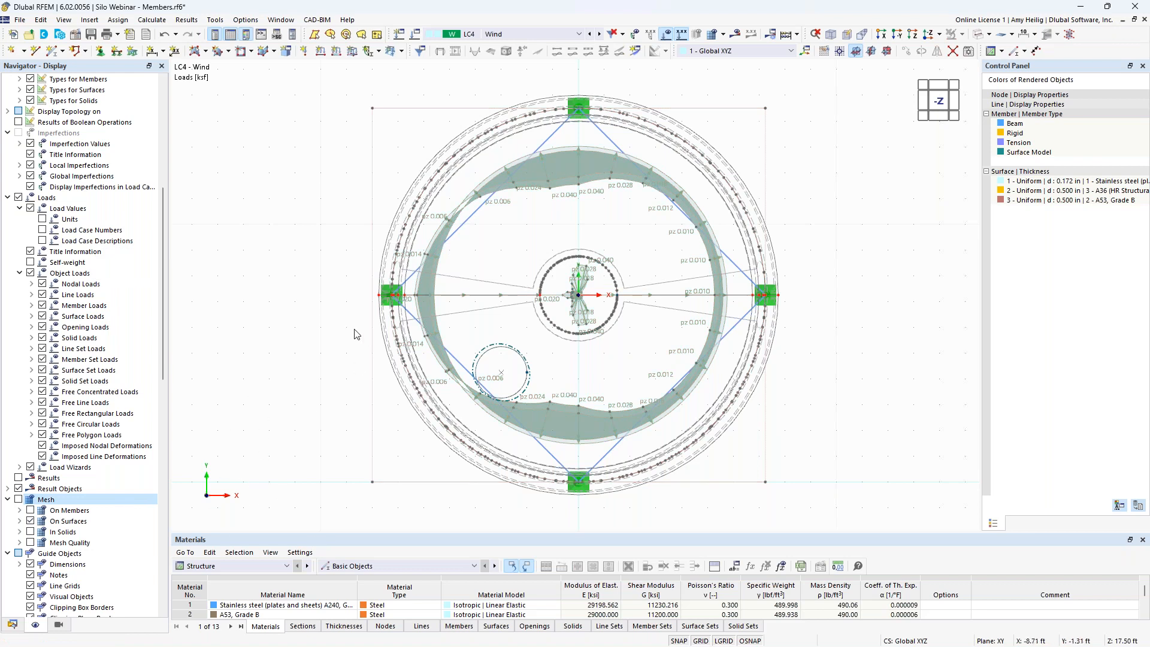
{"action": "left_click", "coordinate": [831, 36]}
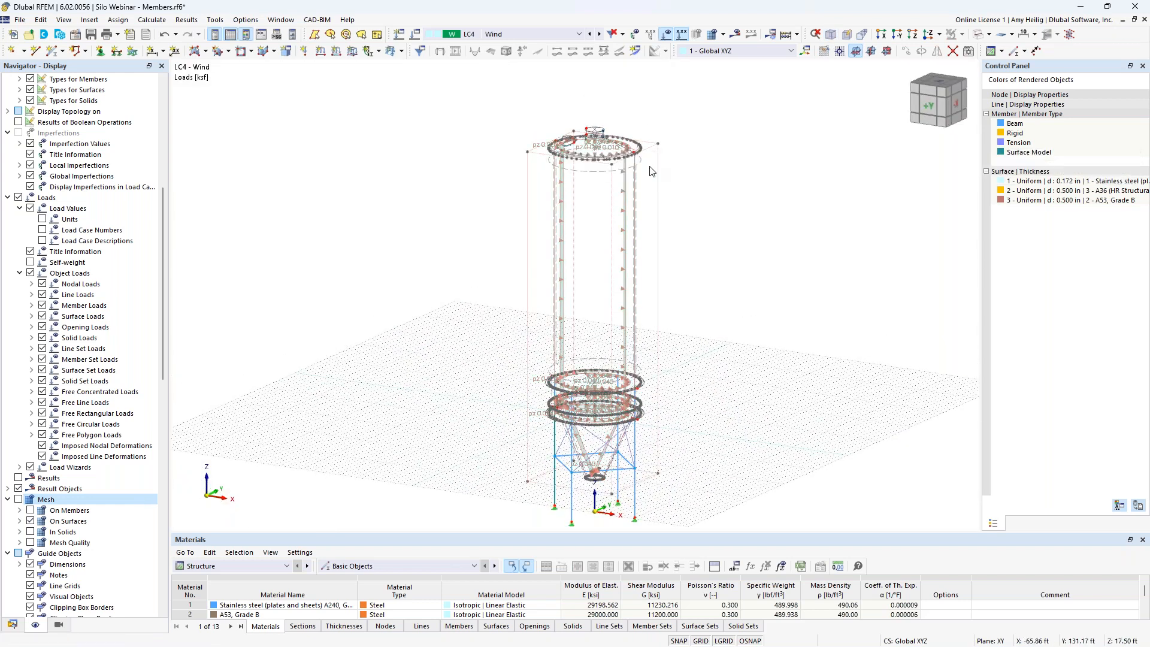
{"action": "middle_click_drag", "start_coordinate": [694, 457], "coordinate": [697, 381]}
{"action": "left_click", "coordinate": [701, 640]}
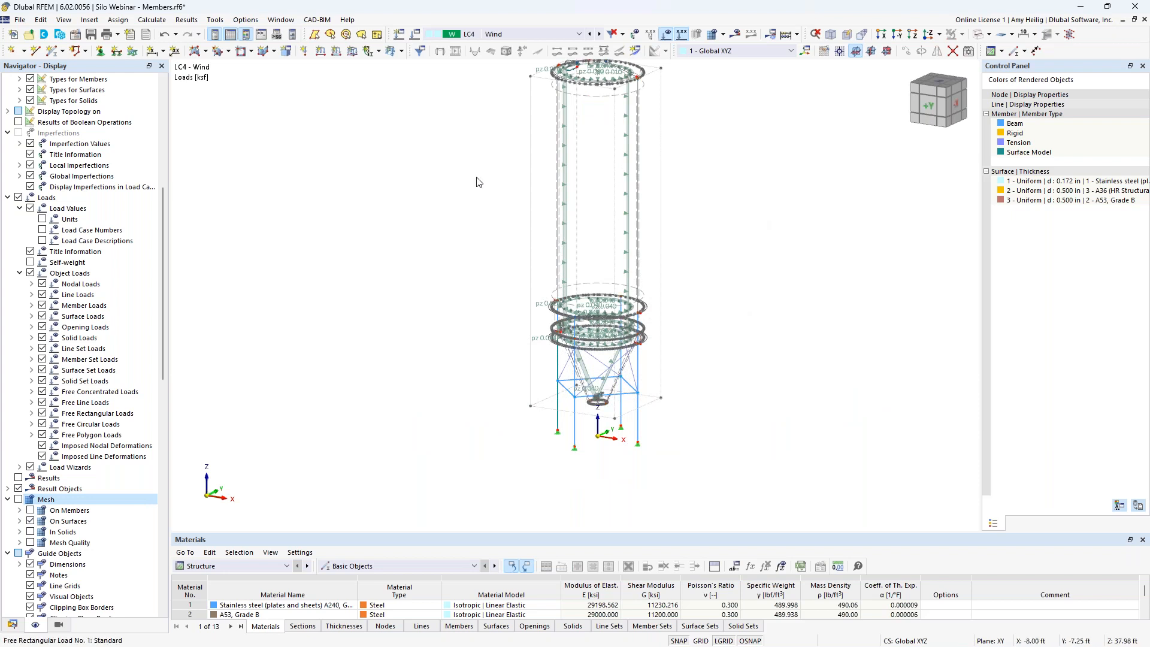
Deactivate design situation DS2, Section 2.4 (ASD), and generate the load combinations for the LRFD design situation only.
{"action": "left_click", "coordinate": [416, 35]}
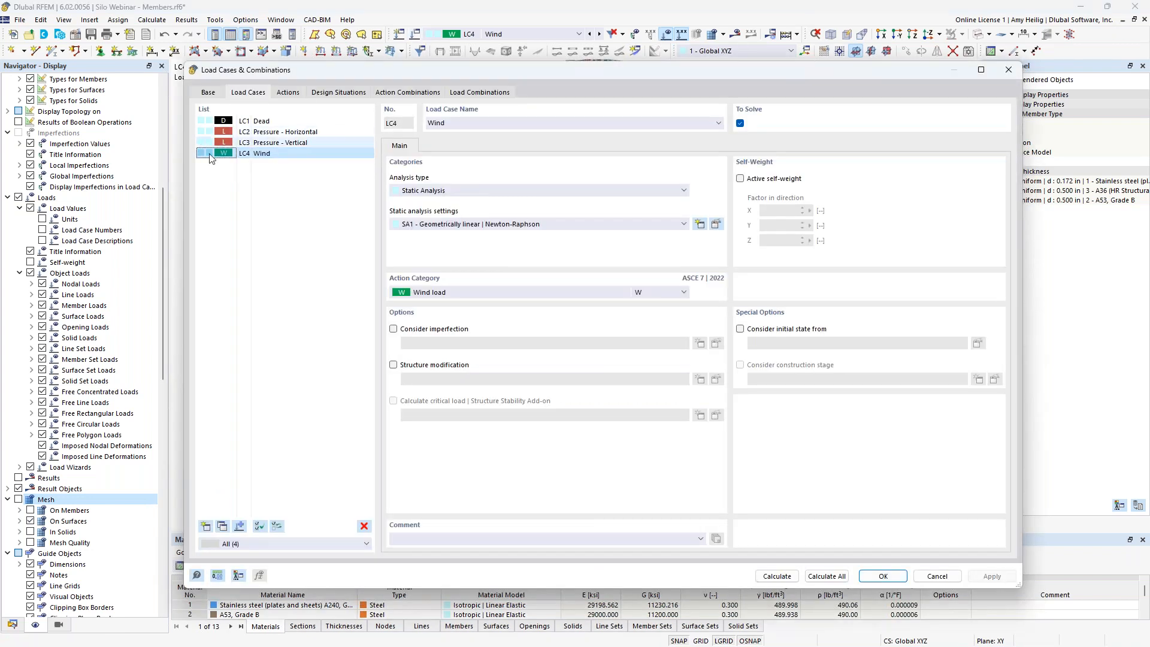
{"action": "left_click", "coordinate": [333, 93]}
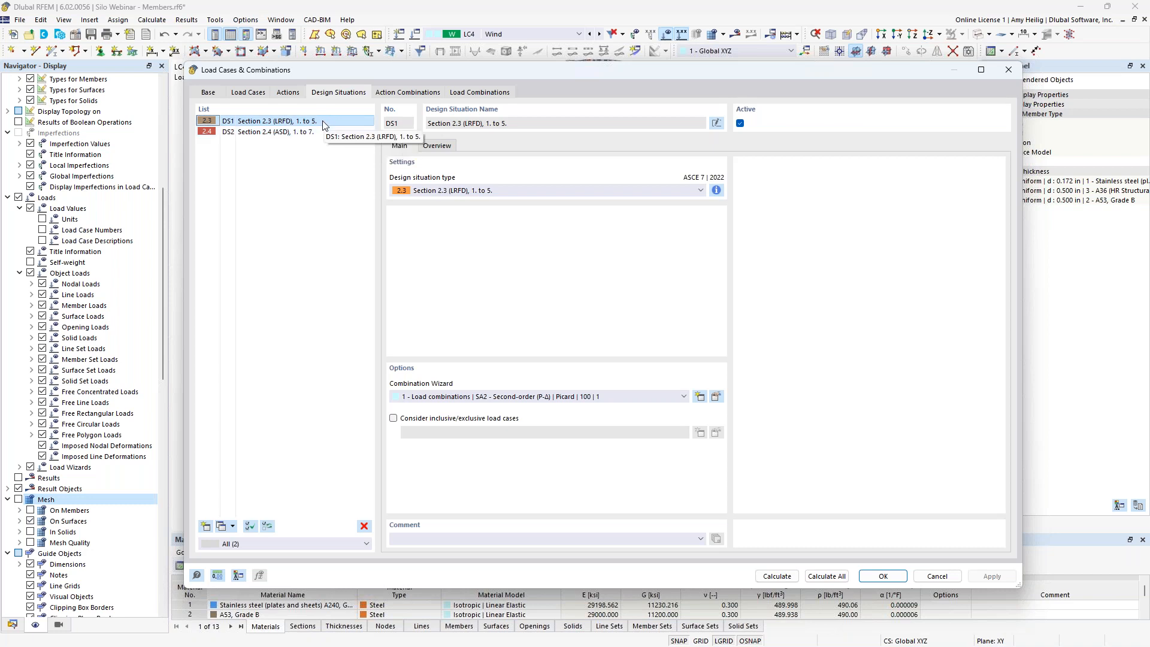
{"action": "left_click", "coordinate": [313, 133]}
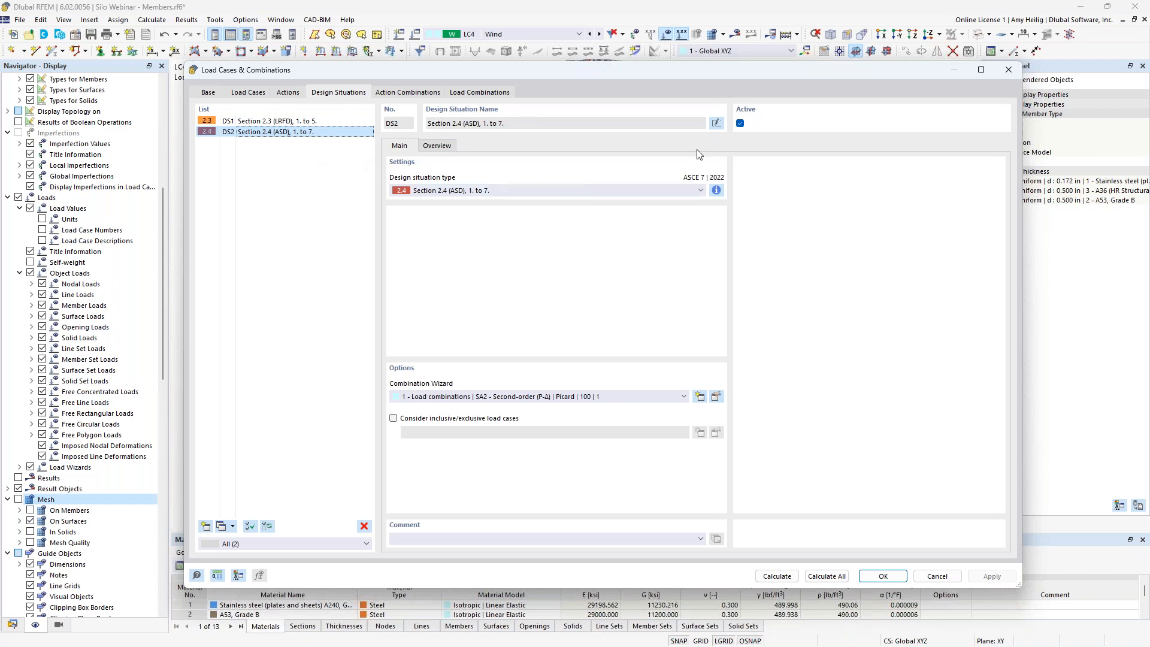
{"action": "left_click", "coordinate": [741, 124]}
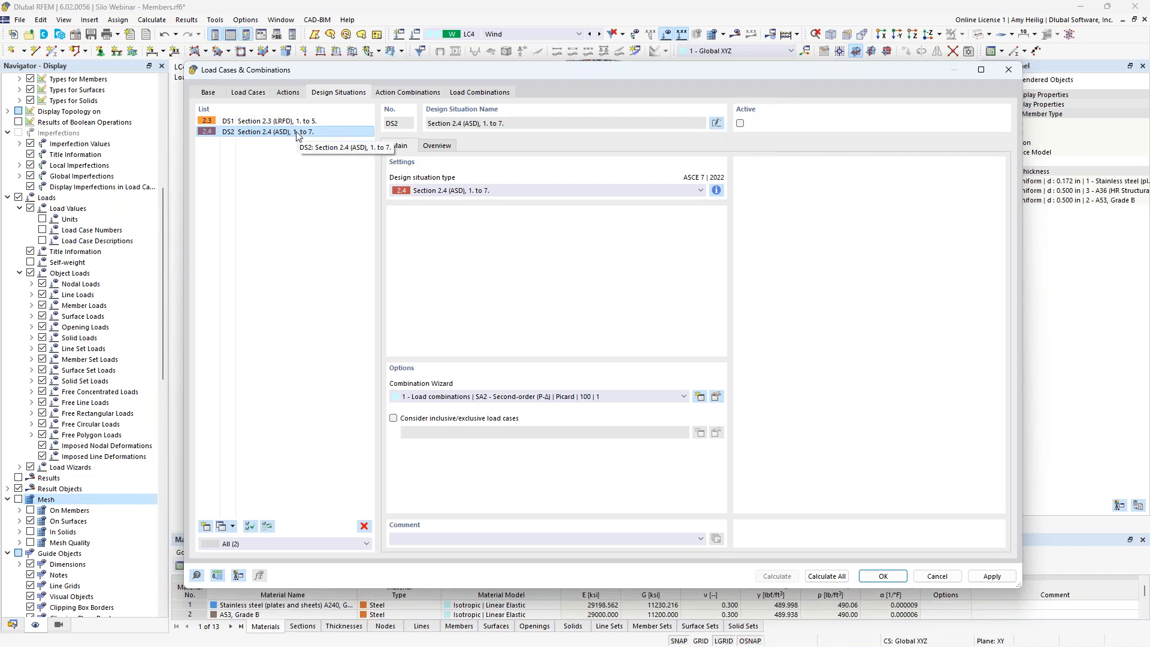
{"action": "left_click", "coordinate": [501, 93]}
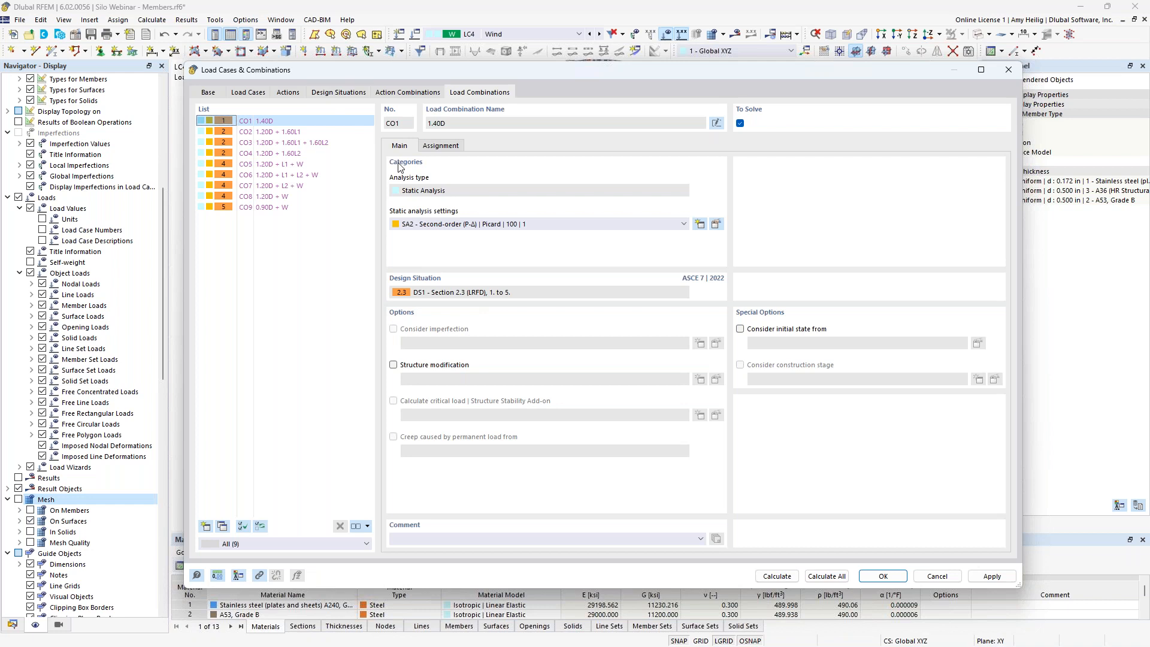
{"action": "left_click", "coordinate": [874, 576]}
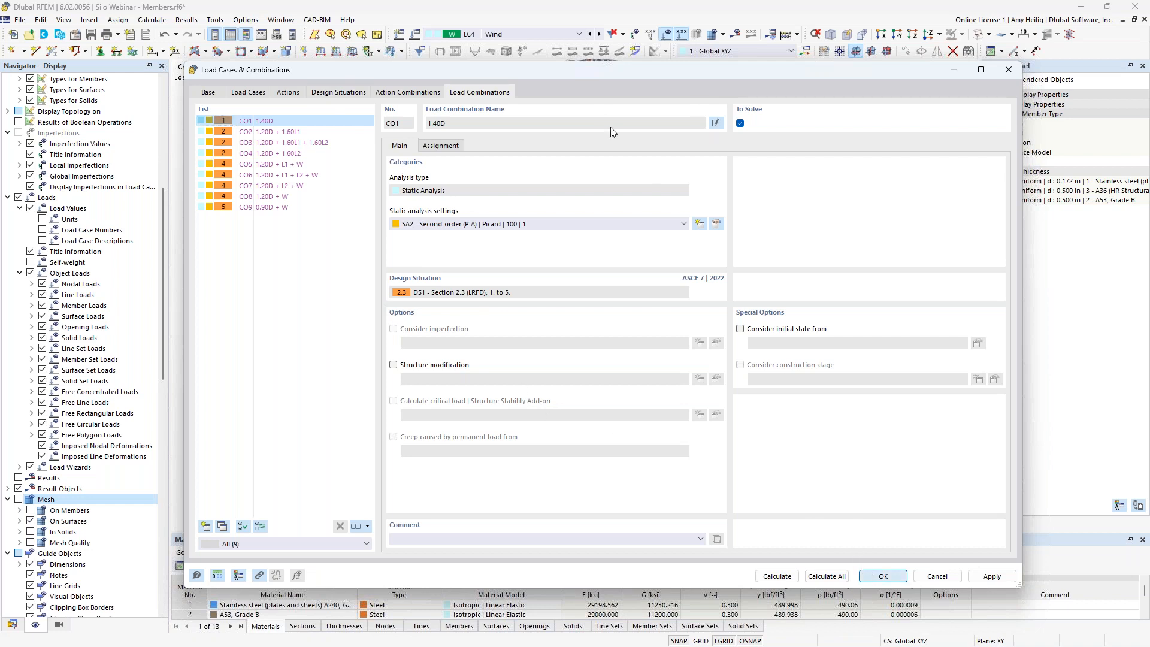
Display combination CO3 (1.20D + 1.60L1 + 1.60L2) and examine its loads on the shell and hopper.
{"action": "left_click", "coordinate": [565, 35]}
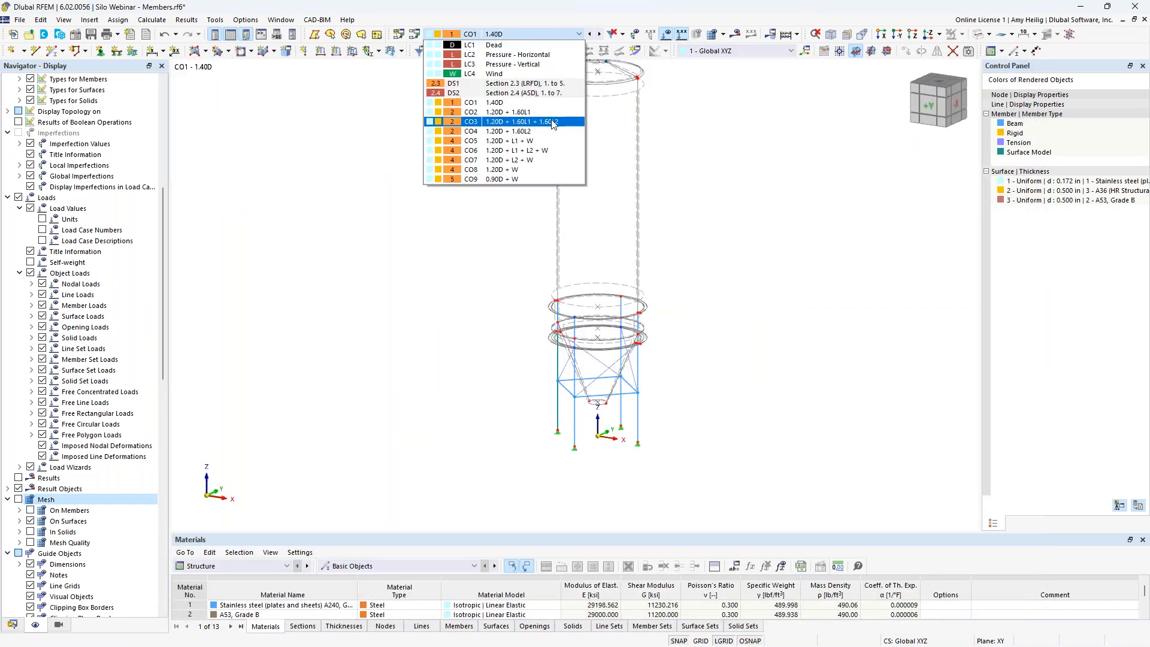
{"action": "left_click", "coordinate": [507, 122]}
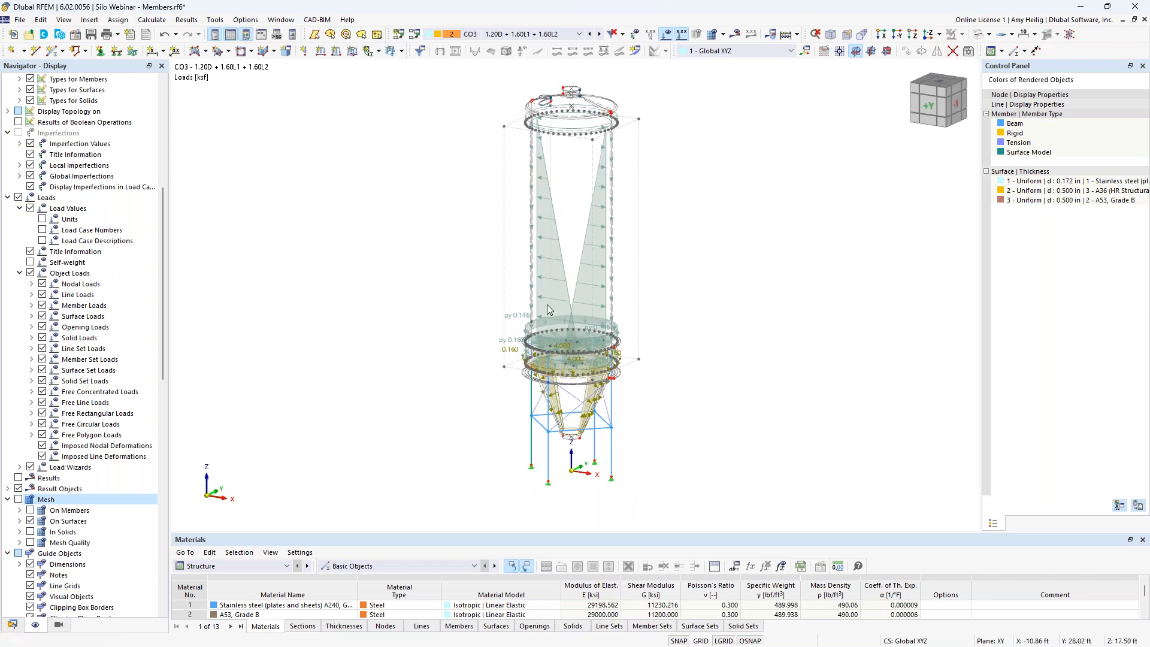
{"action": "scroll", "coordinate": [611, 394], "scroll_direction": "up", "scroll_amount": 2}
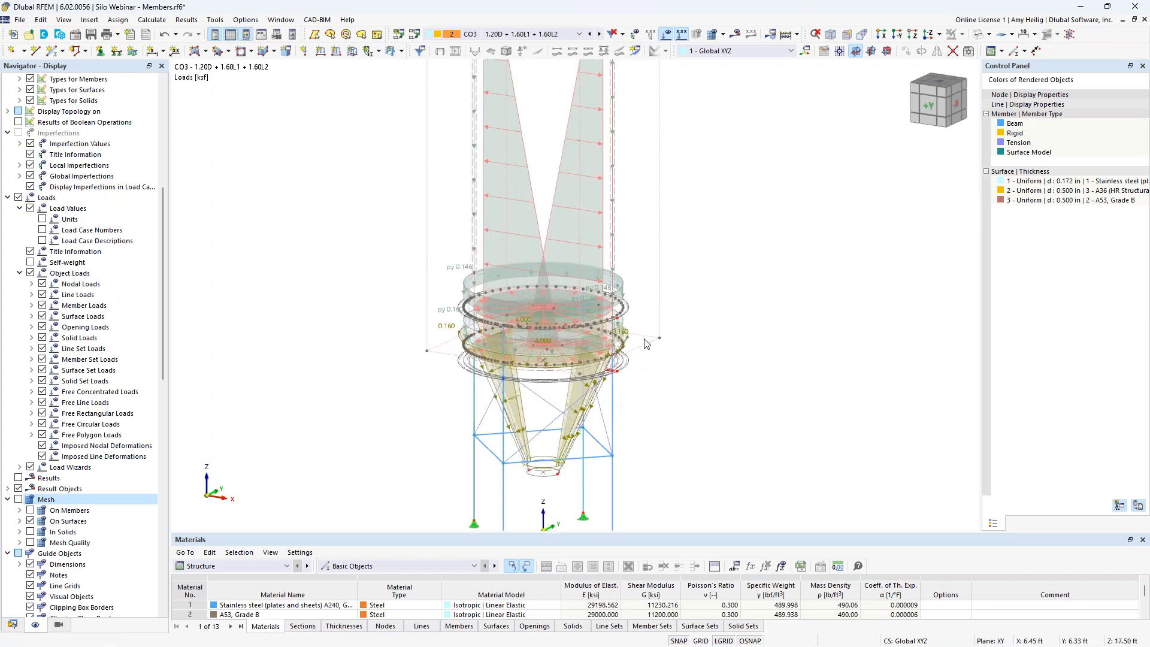
{"action": "scroll", "coordinate": [726, 234], "scroll_direction": "down", "scroll_amount": 1}
{"action": "middle_click_drag", "start_coordinate": [726, 233], "coordinate": [706, 306]}
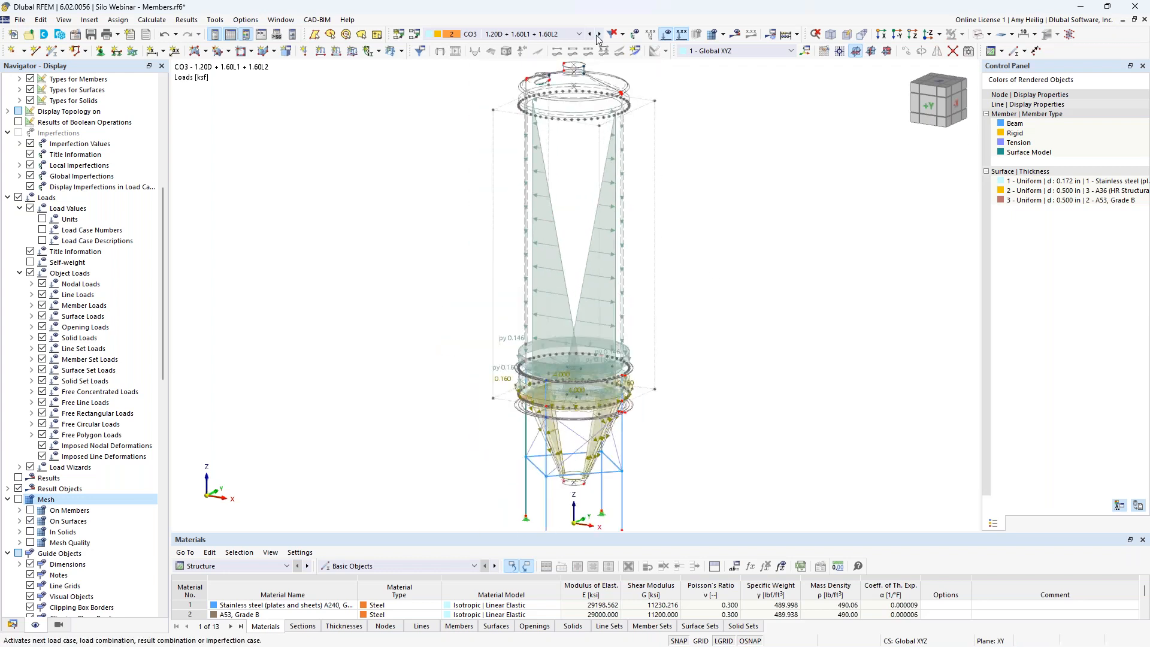
Activate load combination CO5 (1.20D + L1 + W) and calculate the current loading.
{"action": "left_click", "coordinate": [600, 34]}
{"action": "left_click", "coordinate": [600, 35]}
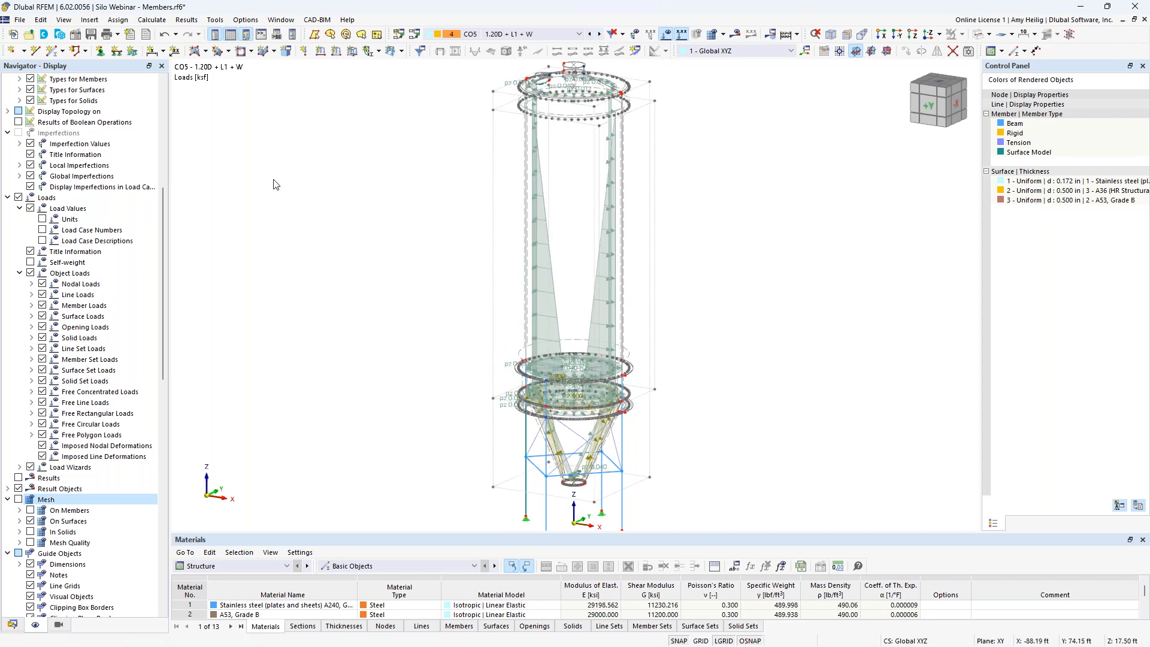
{"action": "left_click", "coordinate": [150, 22]}
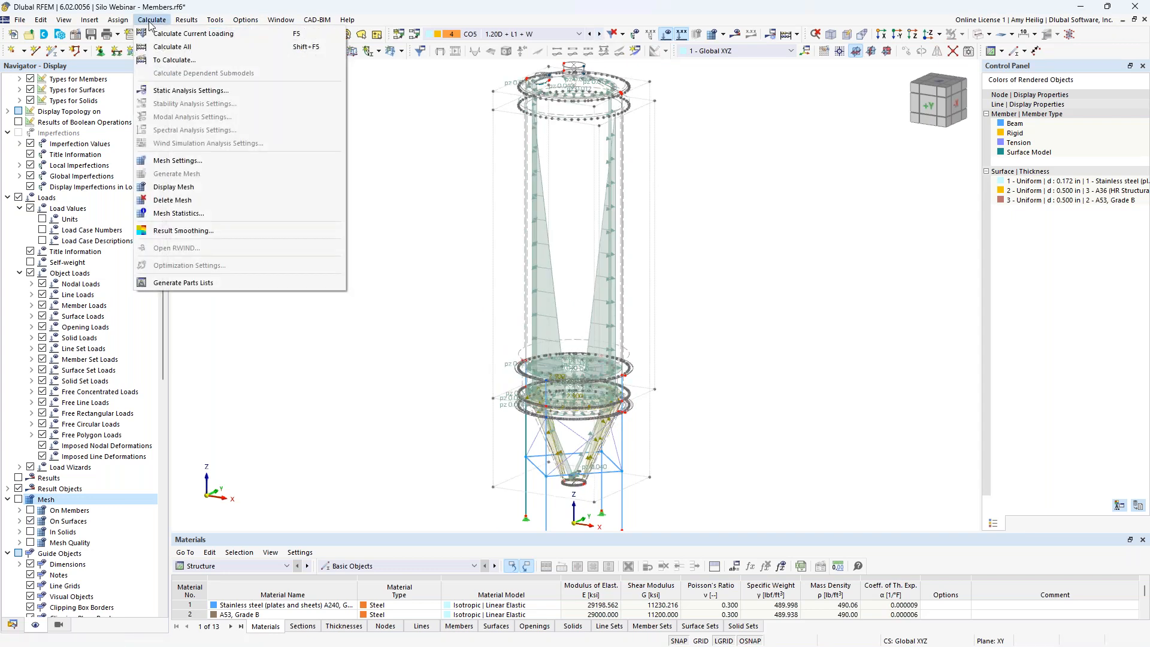
{"action": "left_click", "coordinate": [180, 34]}
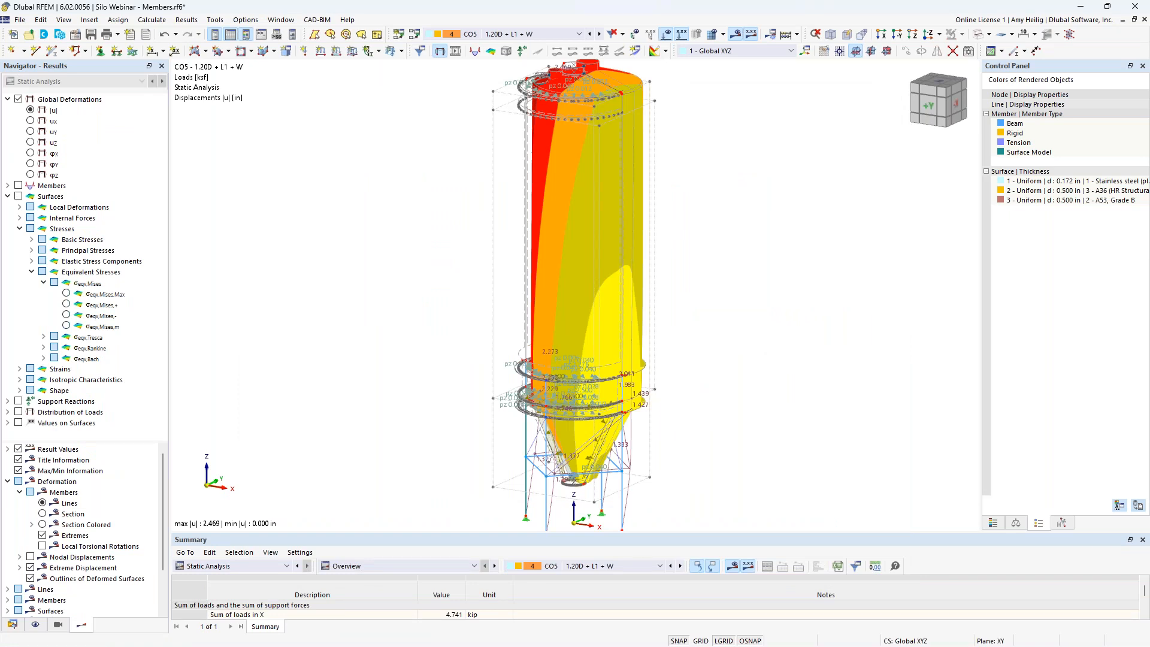
Collapse the Surfaces and Deformation branches in the results navigator and hide the loads on the model.
{"action": "scroll", "coordinate": [378, 291], "scroll_direction": "up", "scroll_amount": 1}
{"action": "left_click", "coordinate": [8, 196]}
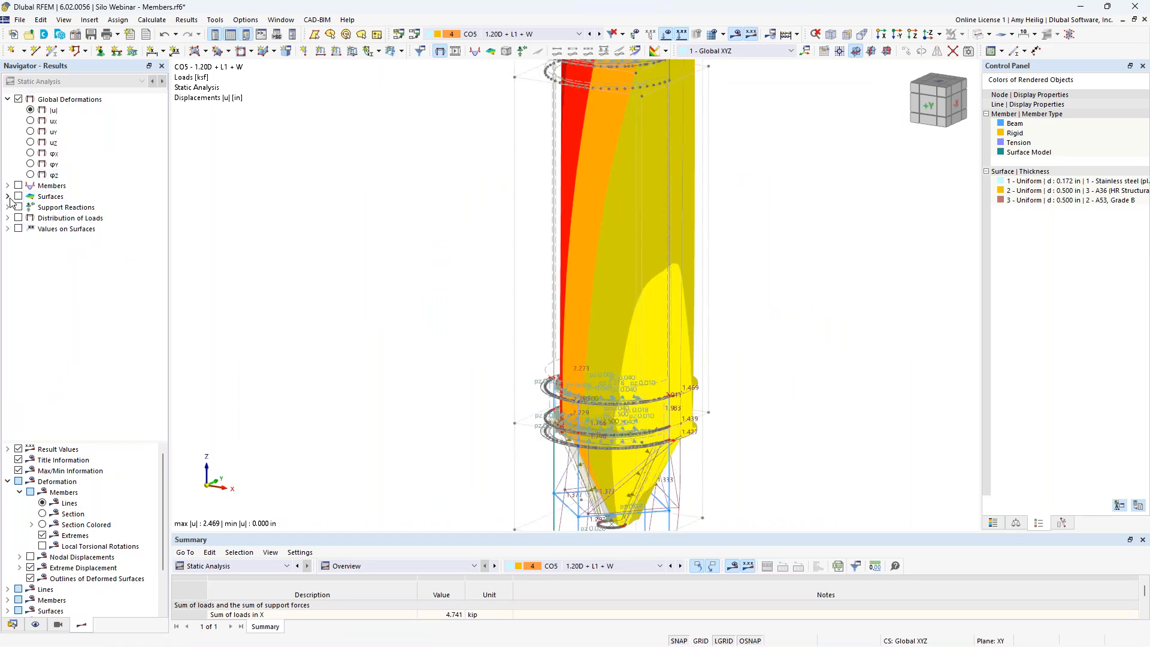
{"action": "left_click", "coordinate": [8, 482]}
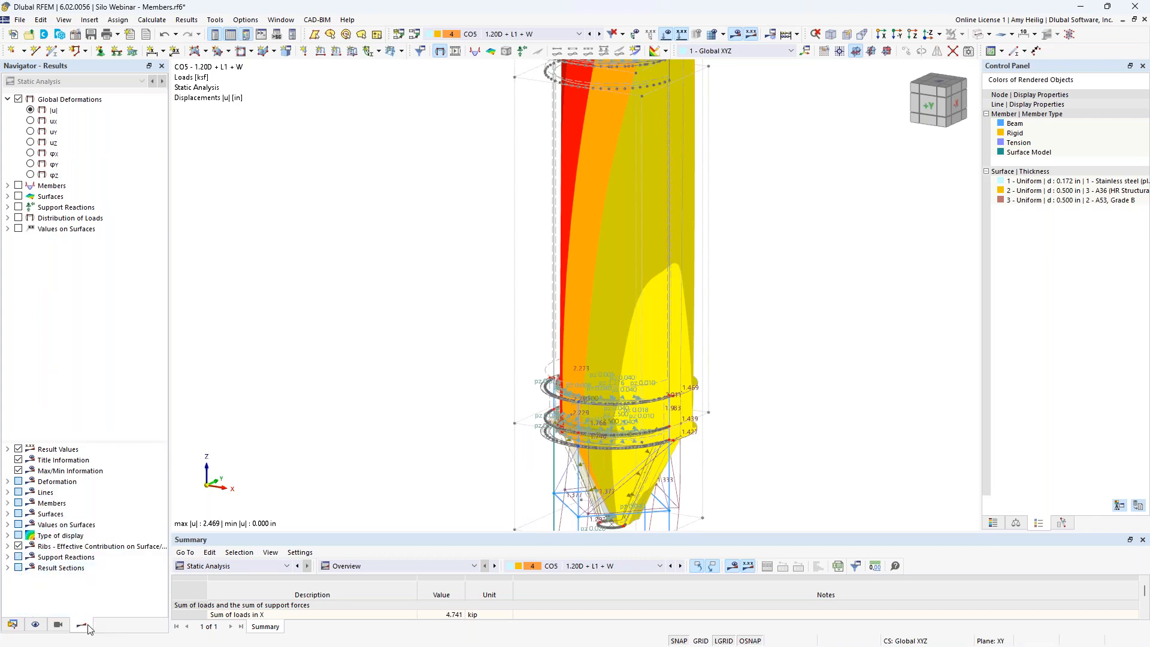
{"action": "scroll", "coordinate": [435, 372], "scroll_direction": "down", "scroll_amount": 2}
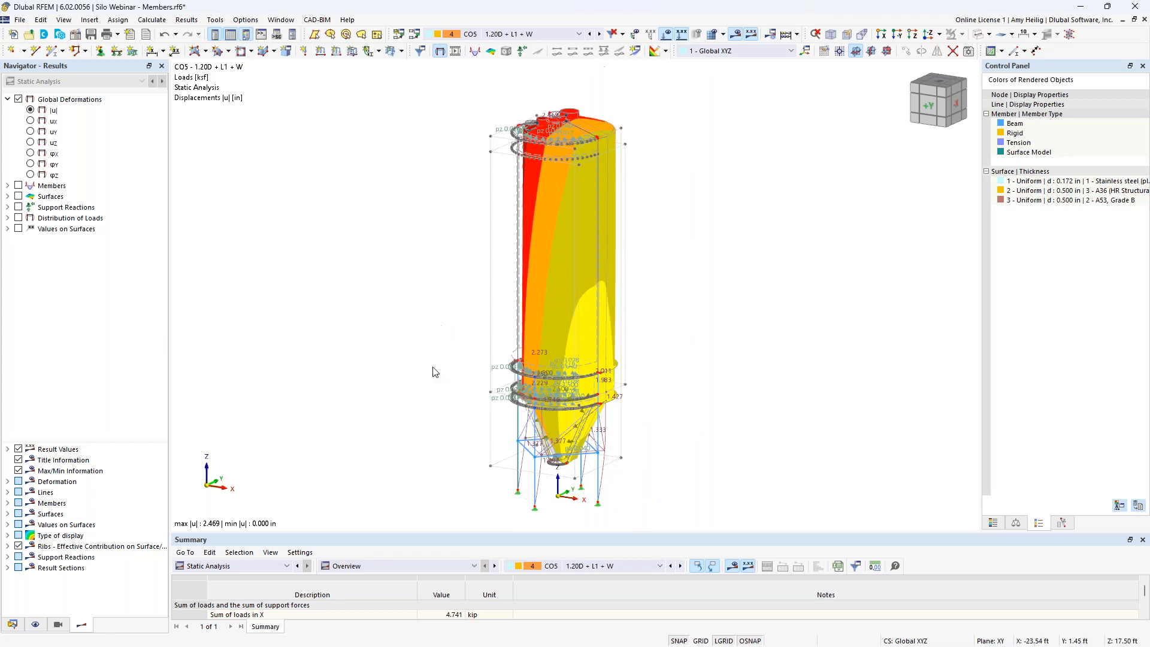
{"action": "left_click", "coordinate": [666, 34]}
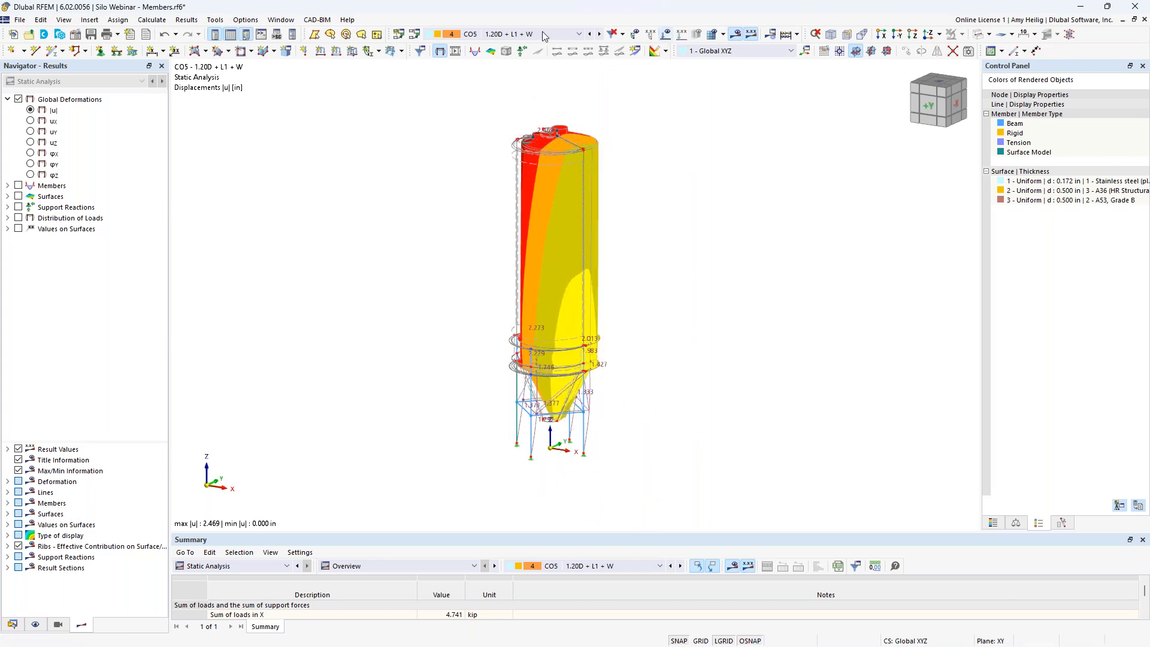
{"action": "left_click", "coordinate": [512, 34]}
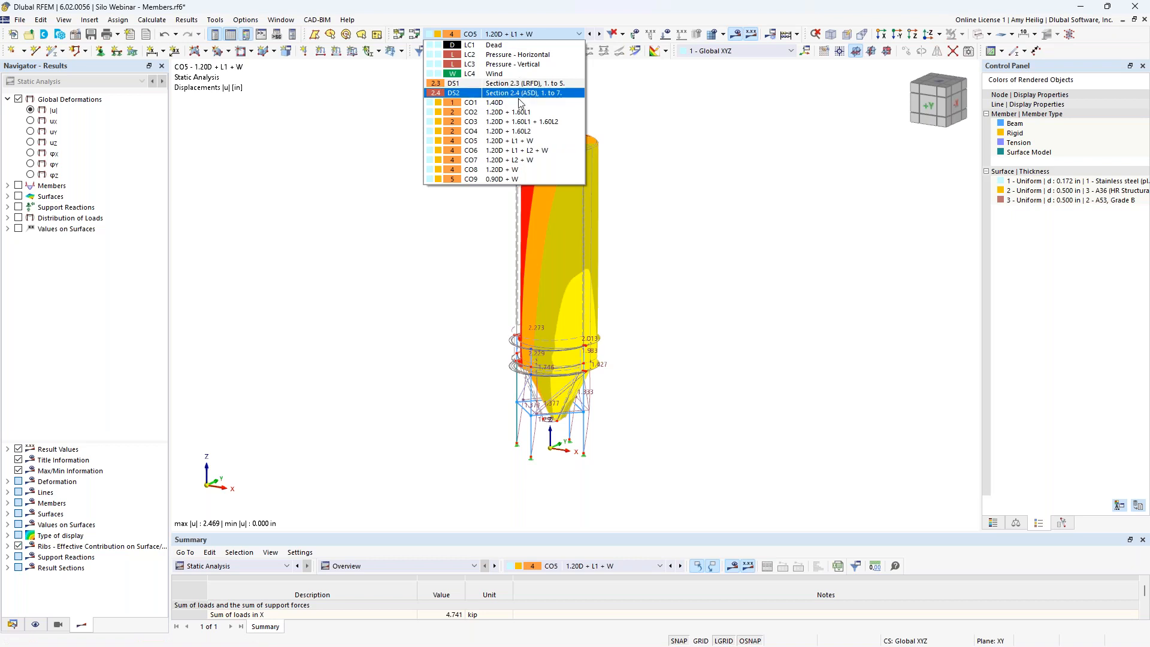
{"action": "left_click", "coordinate": [345, 224]}
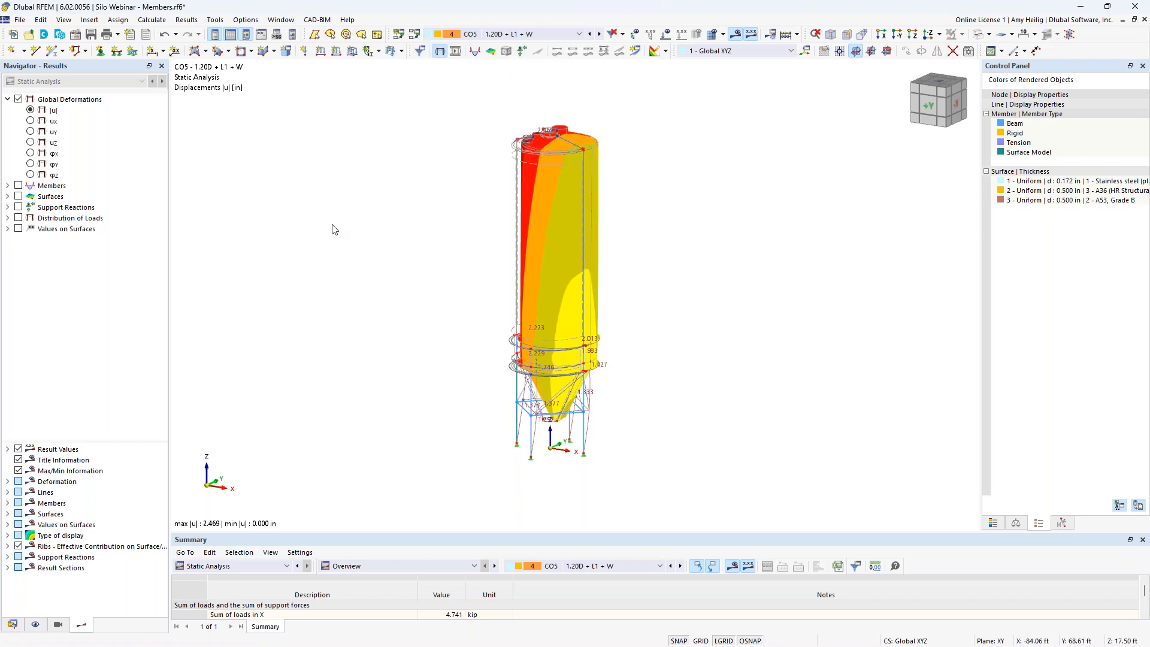
Set the member deformation display to Section Colored.
{"action": "left_click", "coordinate": [8, 483]}
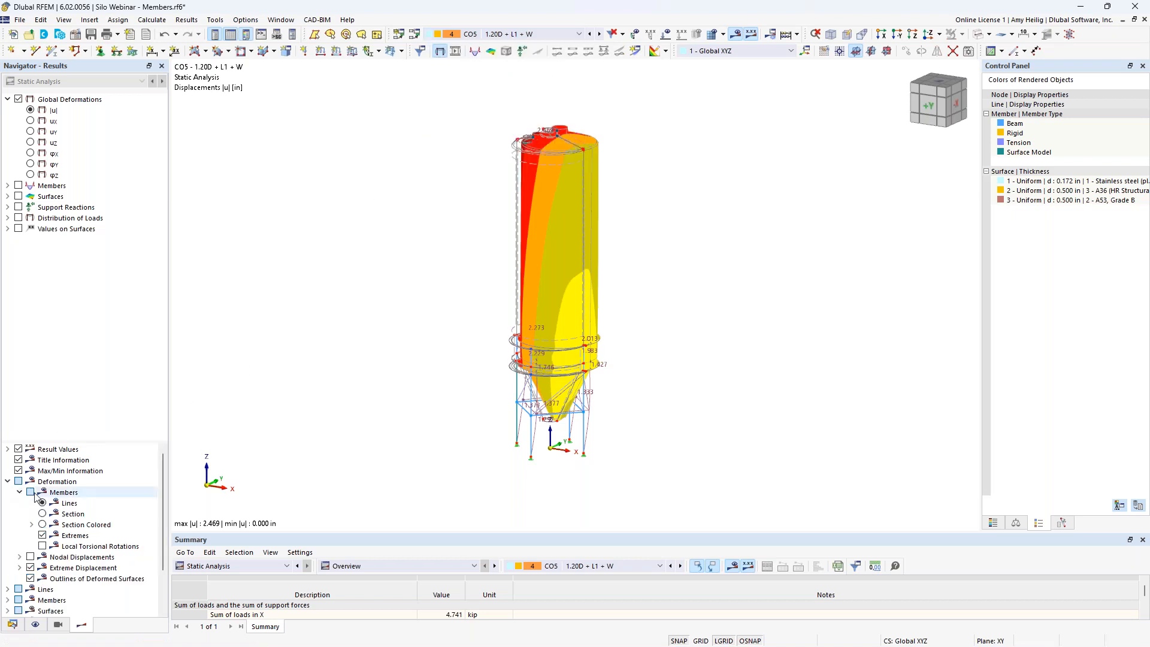
{"action": "left_click", "coordinate": [42, 525]}
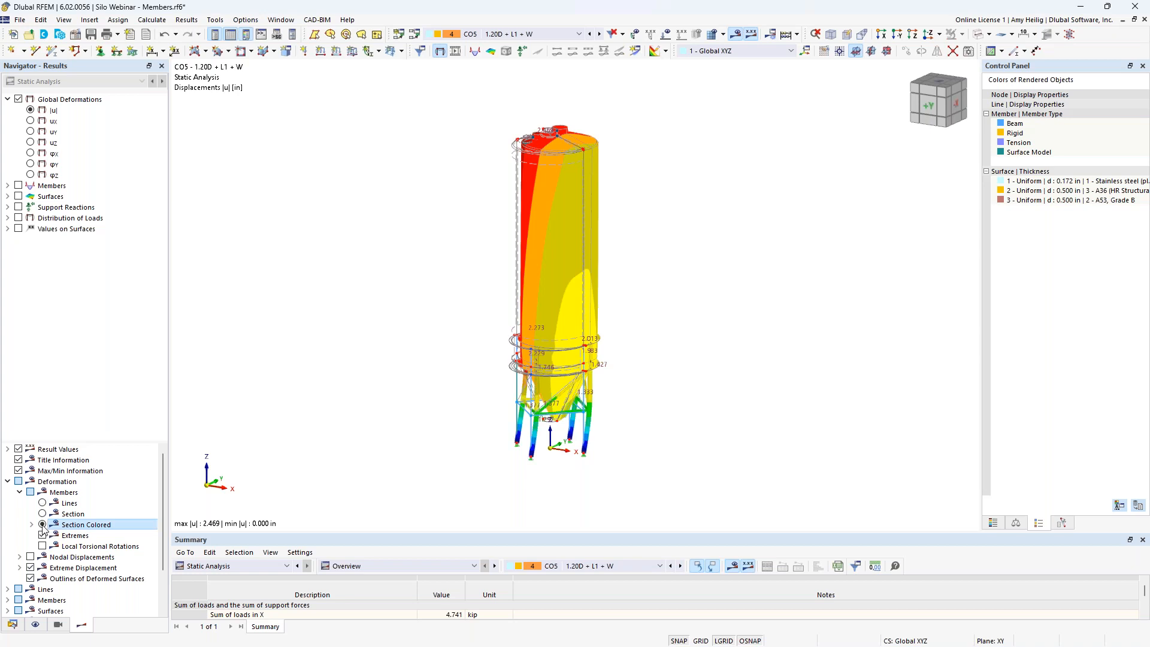
{"action": "scroll", "coordinate": [517, 422], "scroll_direction": "up", "scroll_amount": 1}
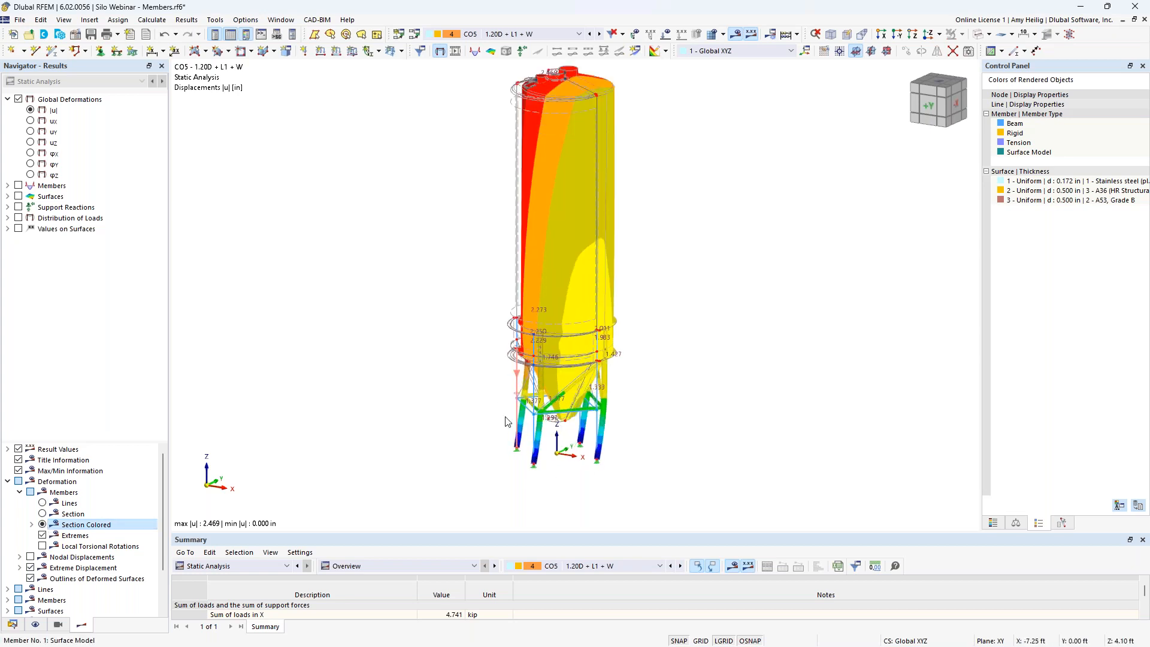
{"action": "left_click", "coordinate": [8, 481]}
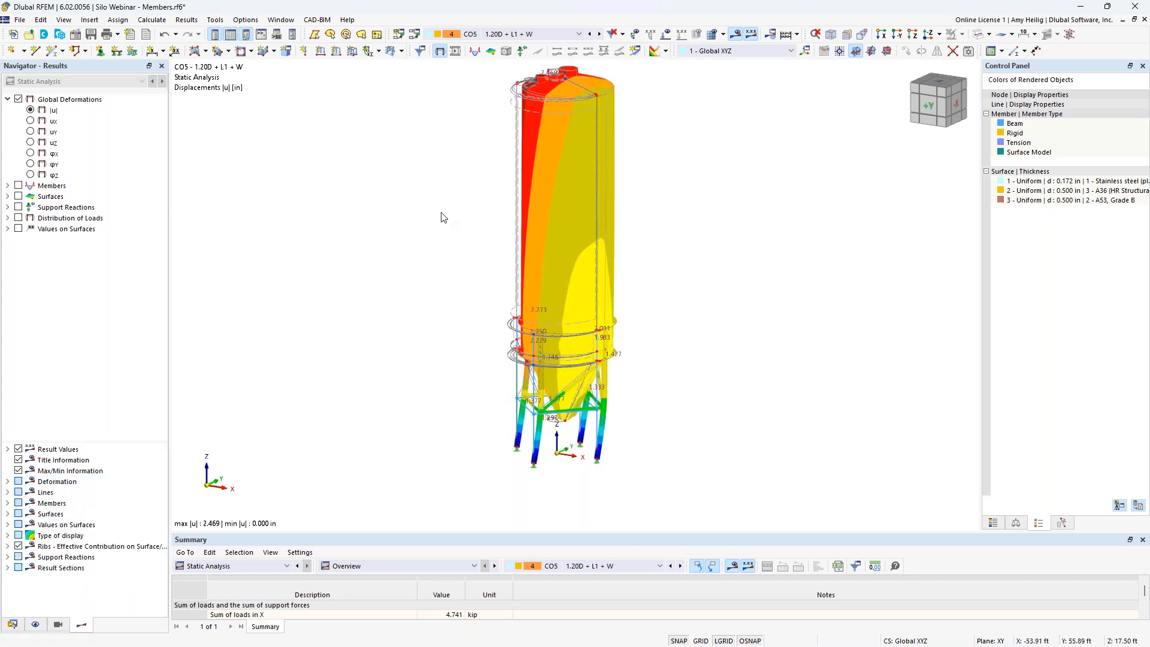
Examine the global deformations of the combinations following CO5 up to CO8 (1.20D + W), with the displacement color scale shown.
{"action": "left_click", "coordinate": [598, 34]}
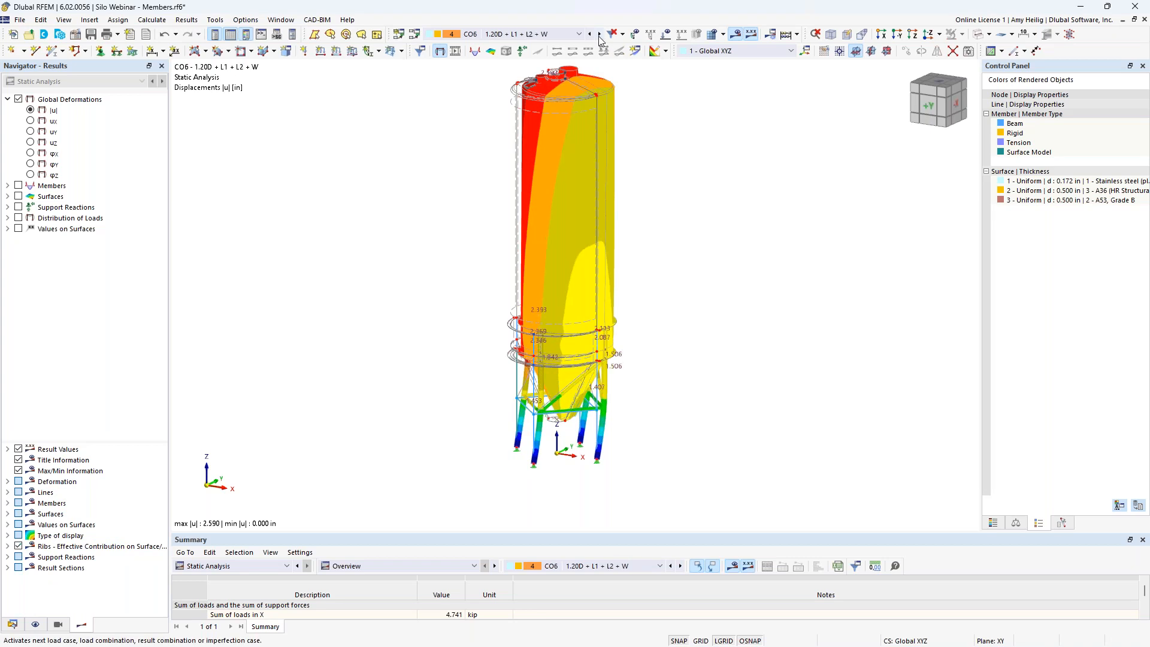
{"action": "left_click", "coordinate": [599, 34]}
{"action": "left_click", "coordinate": [599, 35]}
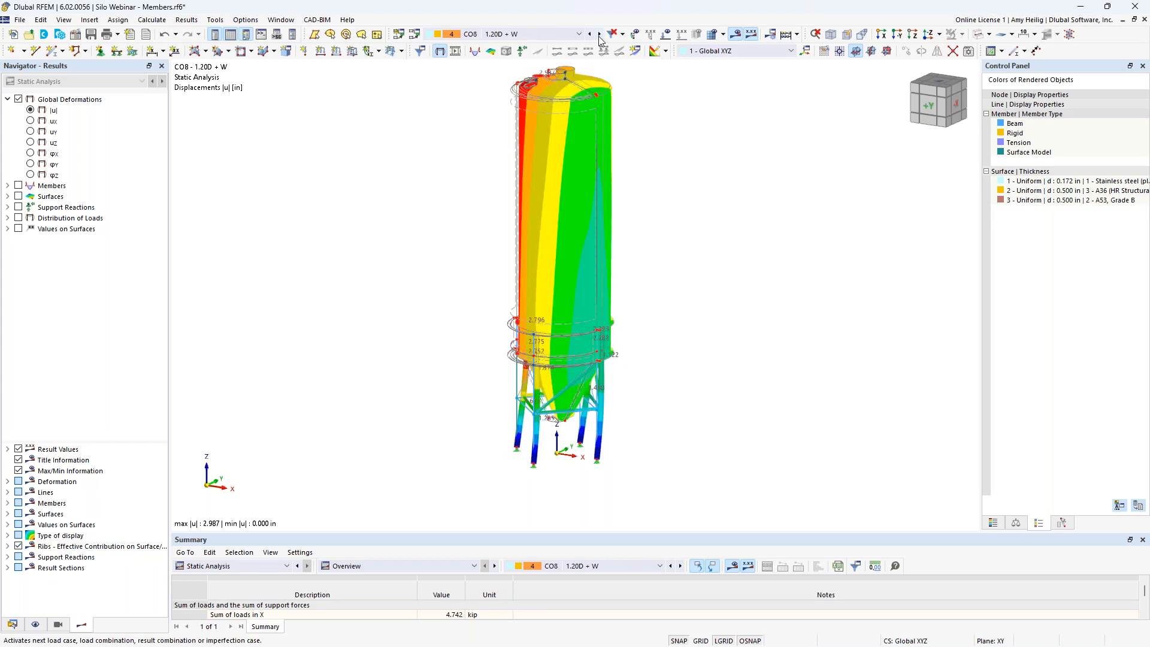
{"action": "left_click", "coordinate": [990, 524]}
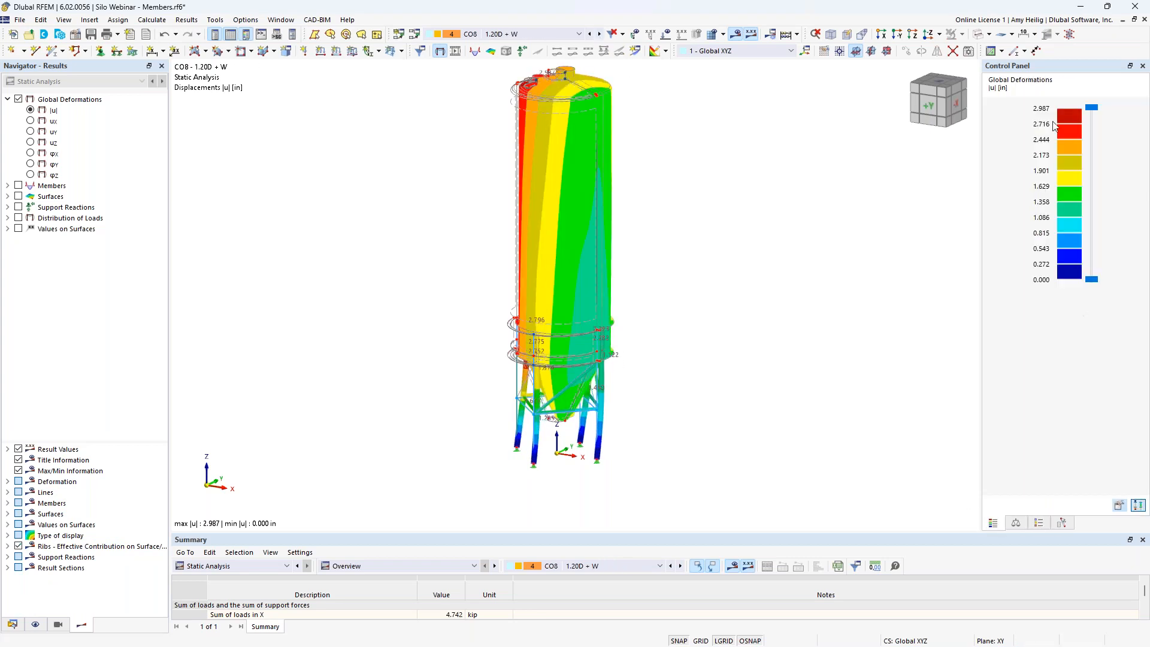
Compare the global deformations of load combinations CO9 (0.90D + W) and CO7 (1.20D + L2 + W).
{"action": "left_click", "coordinate": [599, 34]}
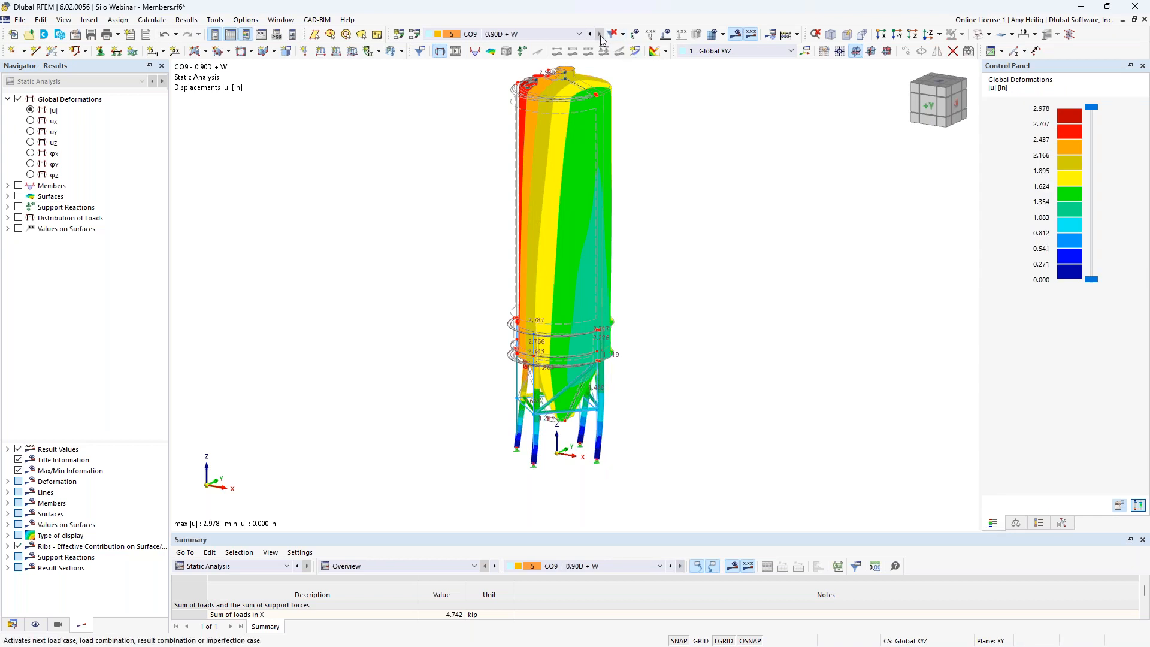
{"action": "left_click", "coordinate": [590, 35]}
{"action": "left_click", "coordinate": [590, 34]}
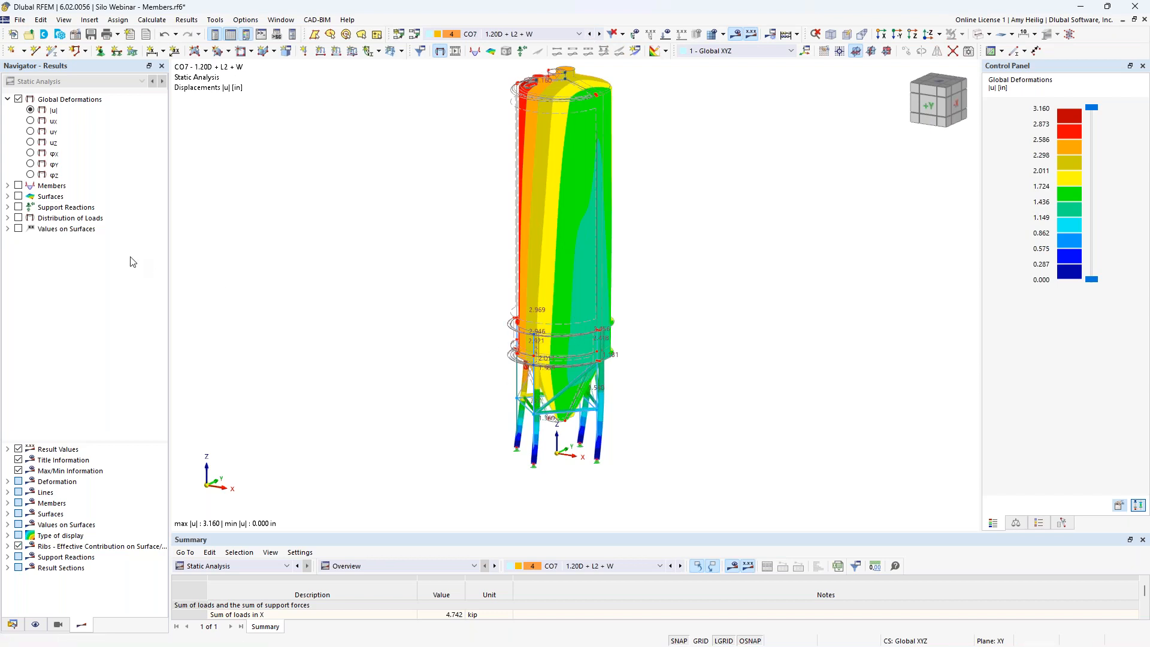
Display the distribution of loads for LC4 Wind as global pX surface forces and inspect it around the silo shell.
{"action": "left_click", "coordinate": [8, 218]}
{"action": "left_click", "coordinate": [19, 218]}
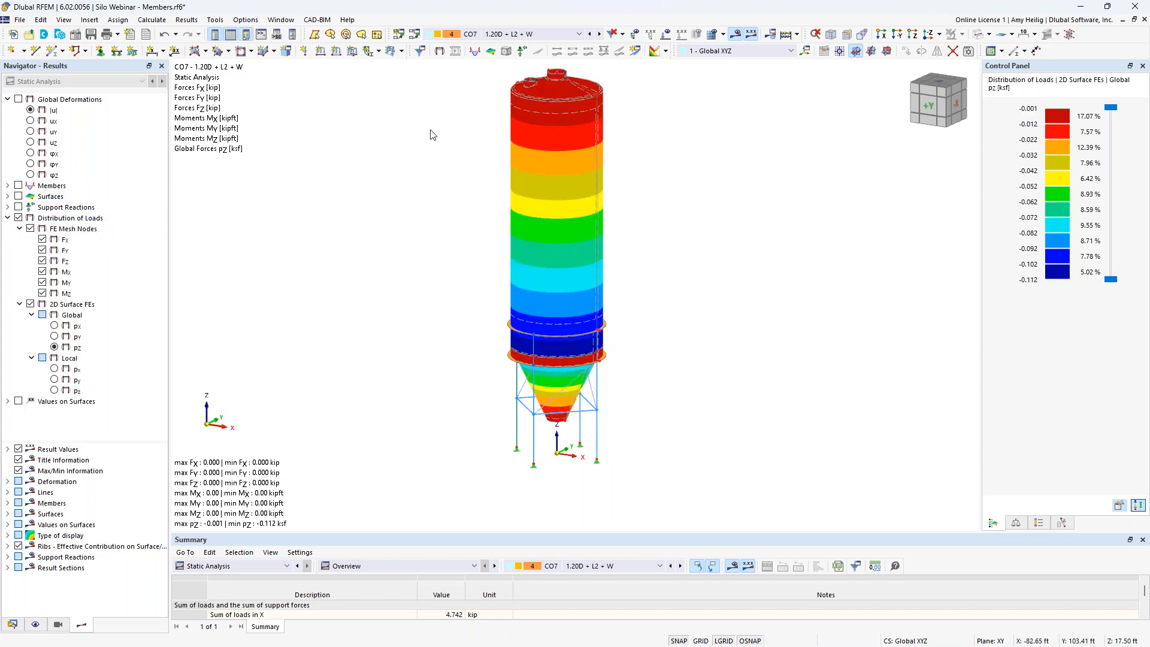
{"action": "left_click", "coordinate": [506, 34]}
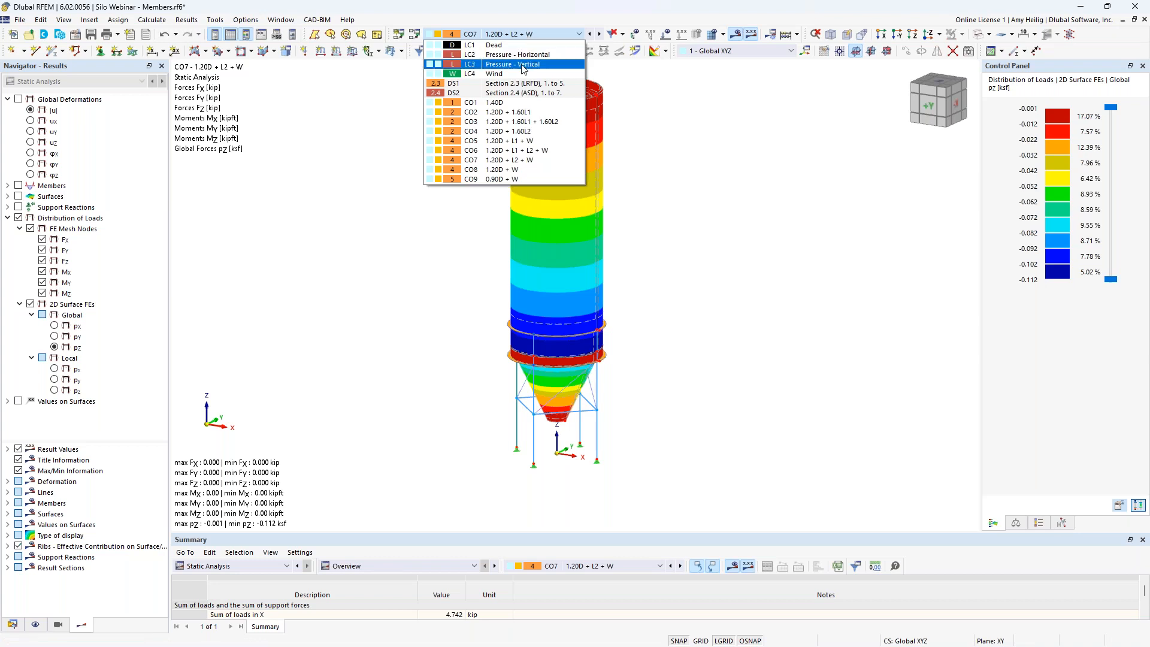
{"action": "left_click", "coordinate": [521, 74]}
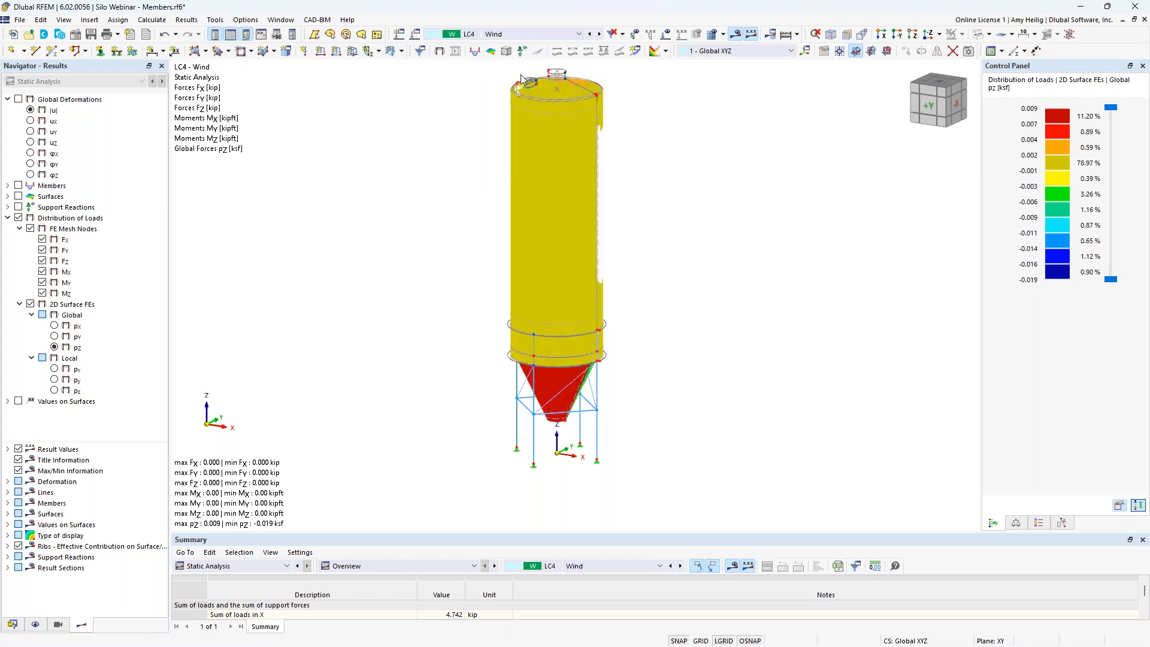
{"action": "middle_click_drag", "start_coordinate": [643, 303], "coordinate": [742, 337], "text": "ctrl"}
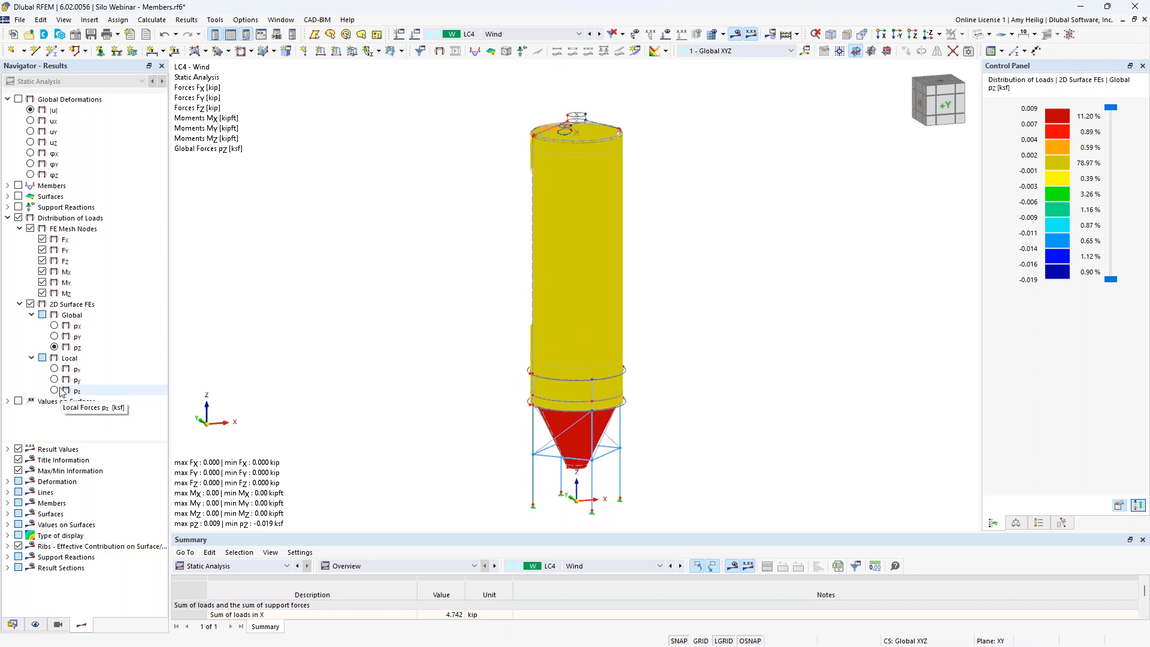
{"action": "left_click", "coordinate": [55, 327]}
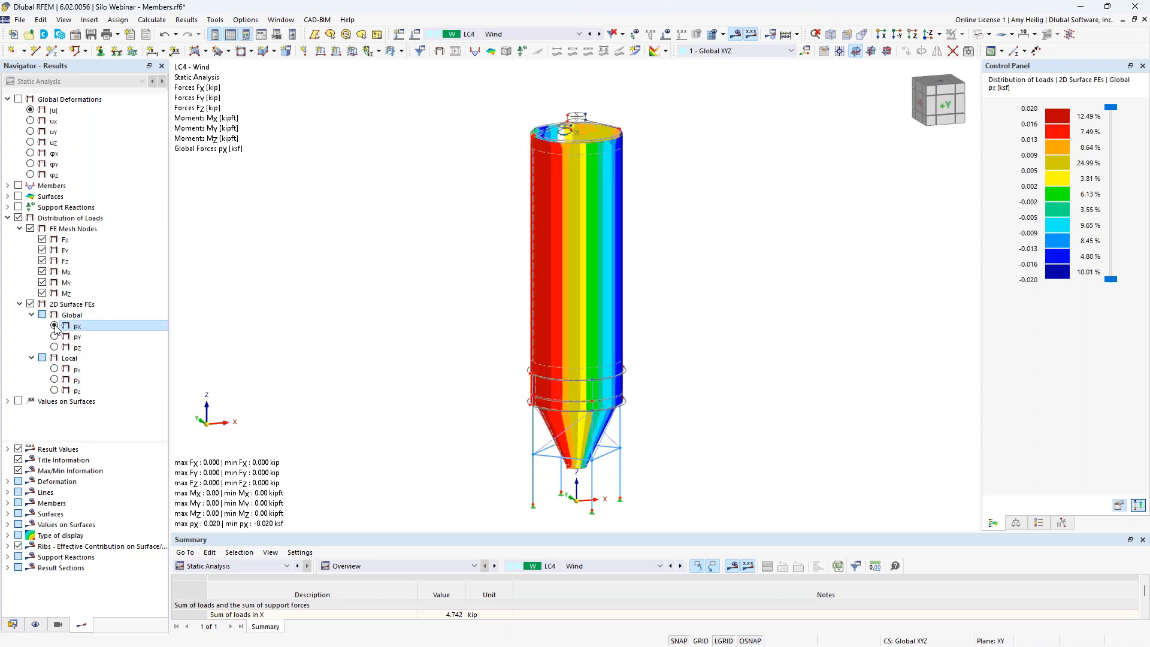
{"action": "middle_click_drag", "start_coordinate": [511, 367], "coordinate": [507, 341]}
{"action": "scroll", "coordinate": [519, 337], "scroll_direction": "up", "scroll_amount": 2}
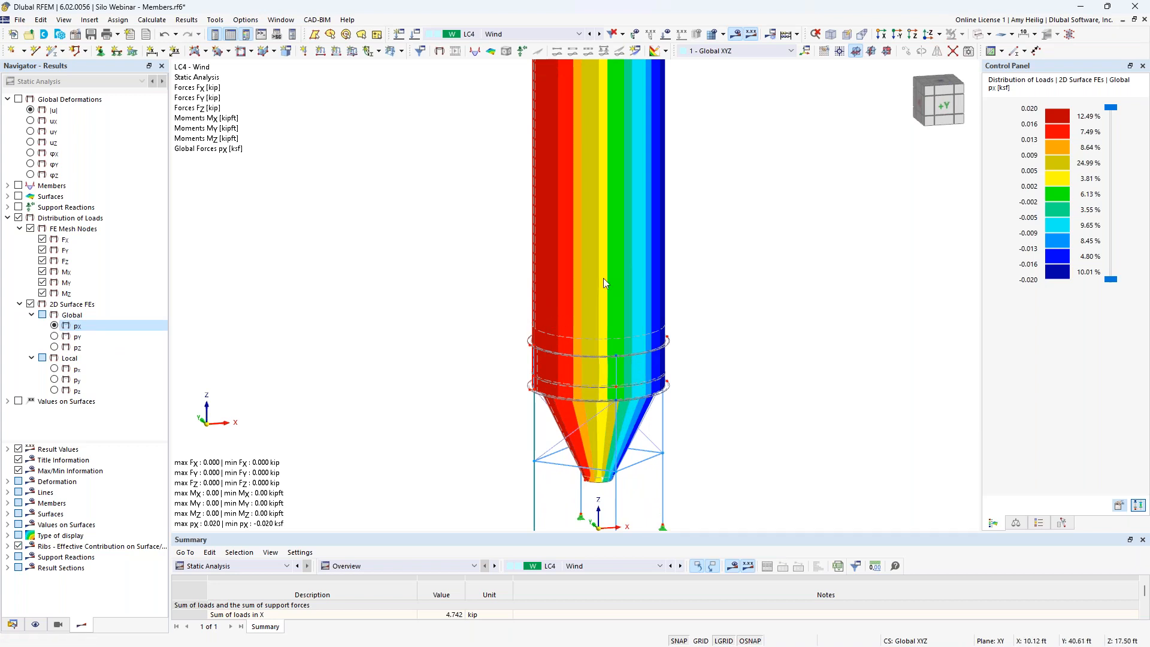
{"action": "middle_click_drag", "start_coordinate": [714, 279], "coordinate": [722, 319]}
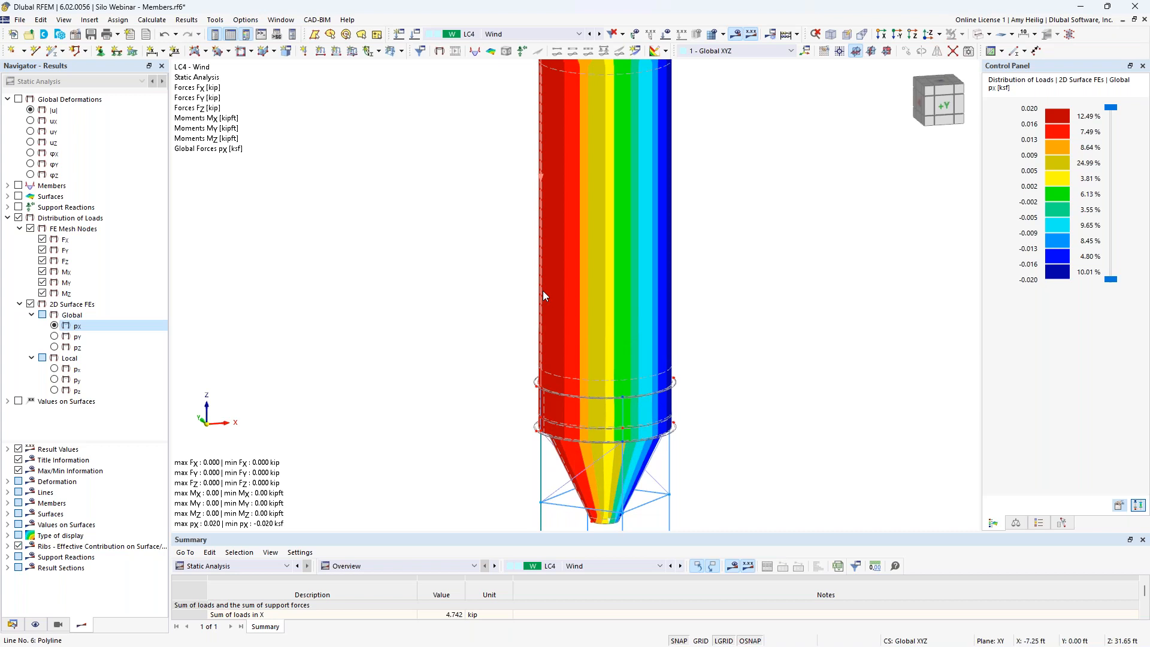
{"action": "middle_click_drag", "start_coordinate": [708, 318], "coordinate": [671, 312], "text": "ctrl"}
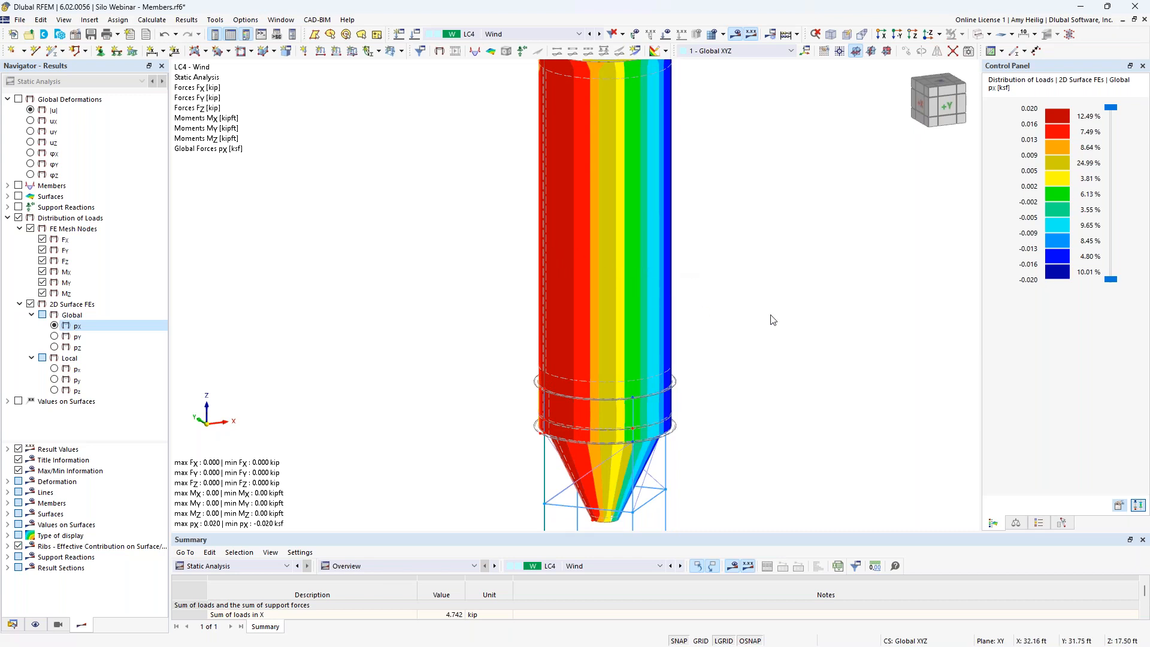
{"action": "middle_click_drag", "start_coordinate": [754, 318], "coordinate": [698, 314], "text": "ctrl"}
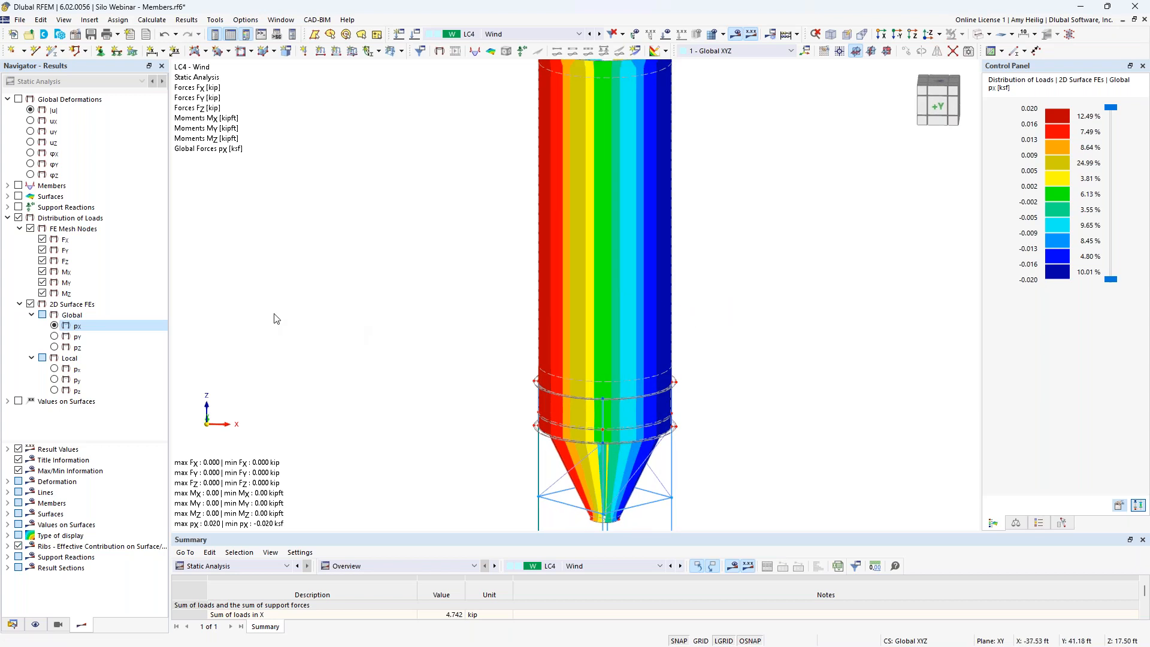
Show the local pz surface forces of LC2 Pressure - Horizontal with the FE mesh node loads hidden.
{"action": "left_click", "coordinate": [547, 36]}
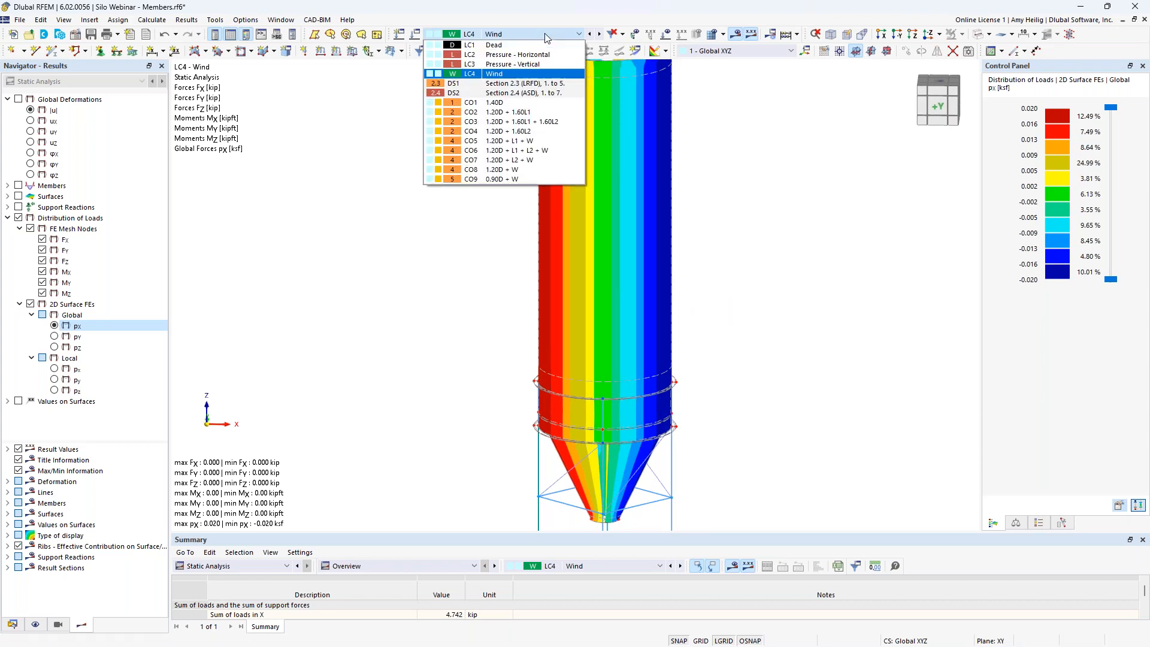
{"action": "left_click", "coordinate": [547, 55]}
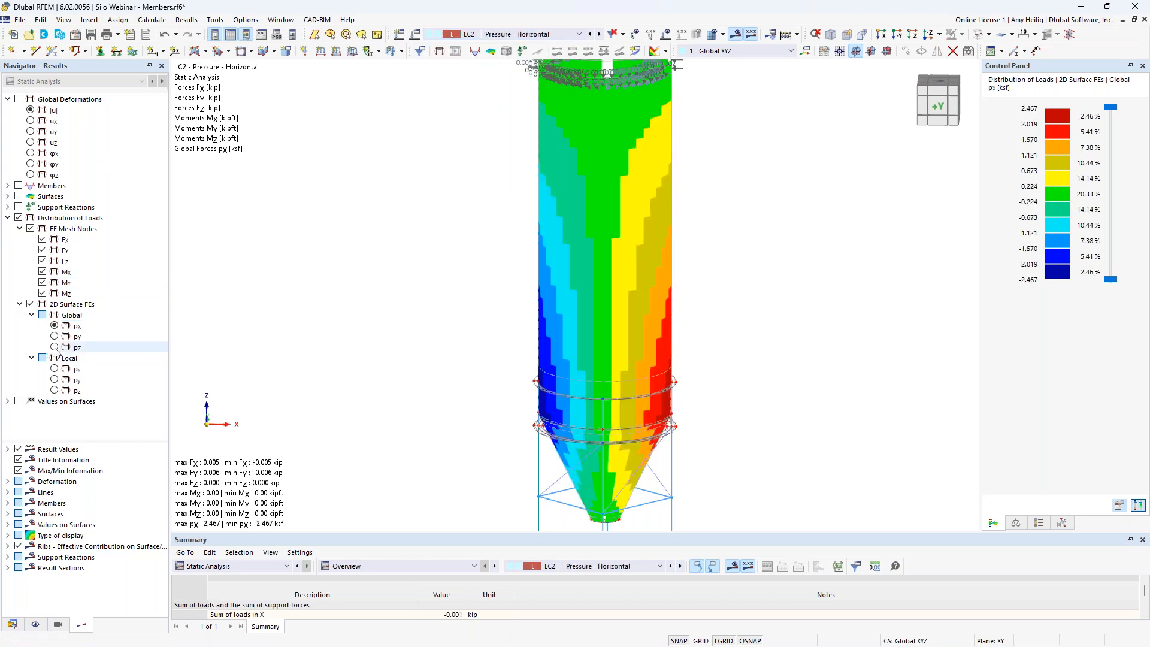
{"action": "left_click", "coordinate": [54, 390]}
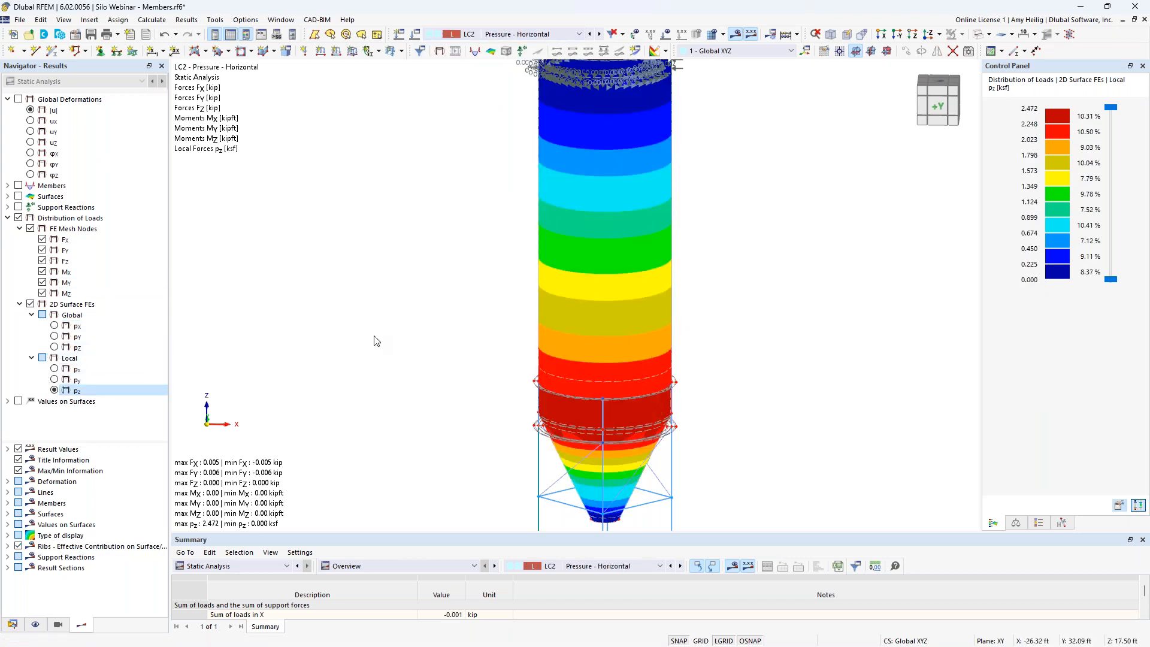
{"action": "scroll", "coordinate": [452, 348], "scroll_direction": "down", "scroll_amount": 1}
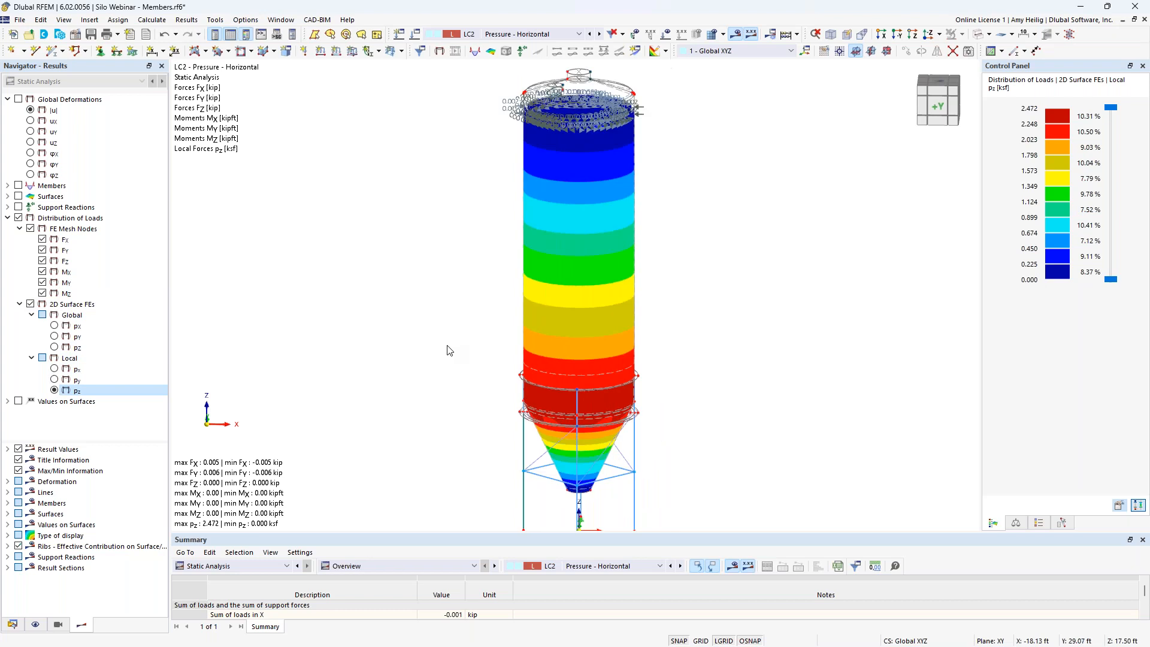
{"action": "left_click", "coordinate": [30, 228]}
{"action": "middle_click_drag", "start_coordinate": [642, 408], "coordinate": [647, 367]}
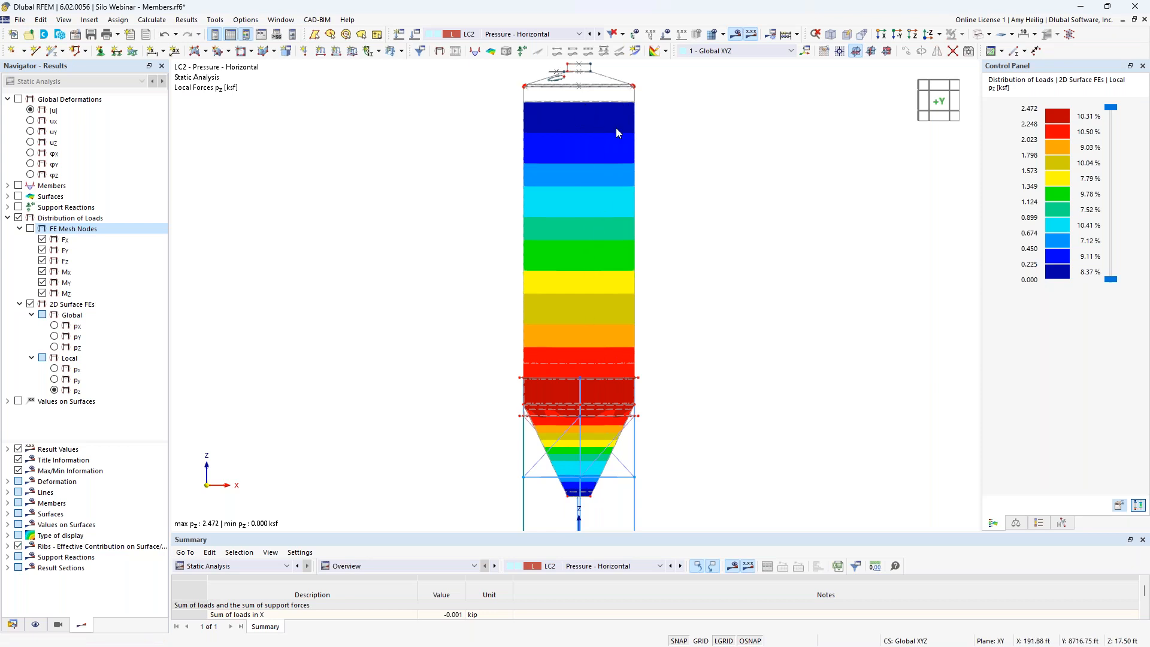
{"action": "middle_click_drag", "start_coordinate": [682, 178], "coordinate": [713, 198], "text": "ctrl"}
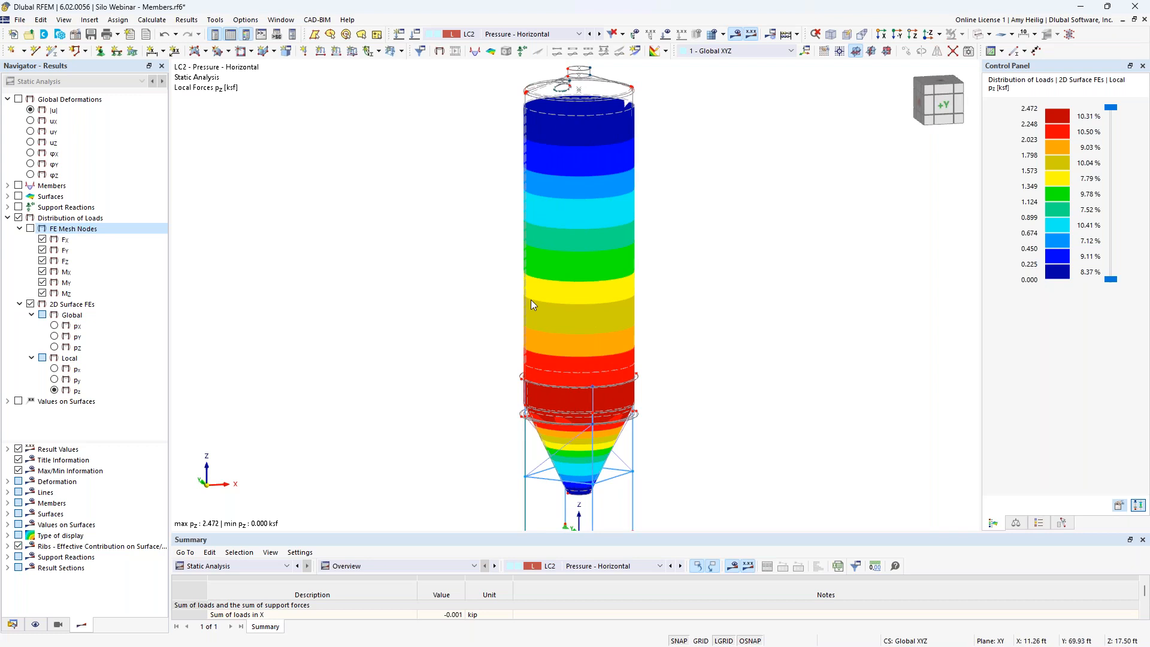
Replace the load distribution display with the members' axial force N diagrams for the support frame.
{"action": "left_click", "coordinate": [7, 218]}
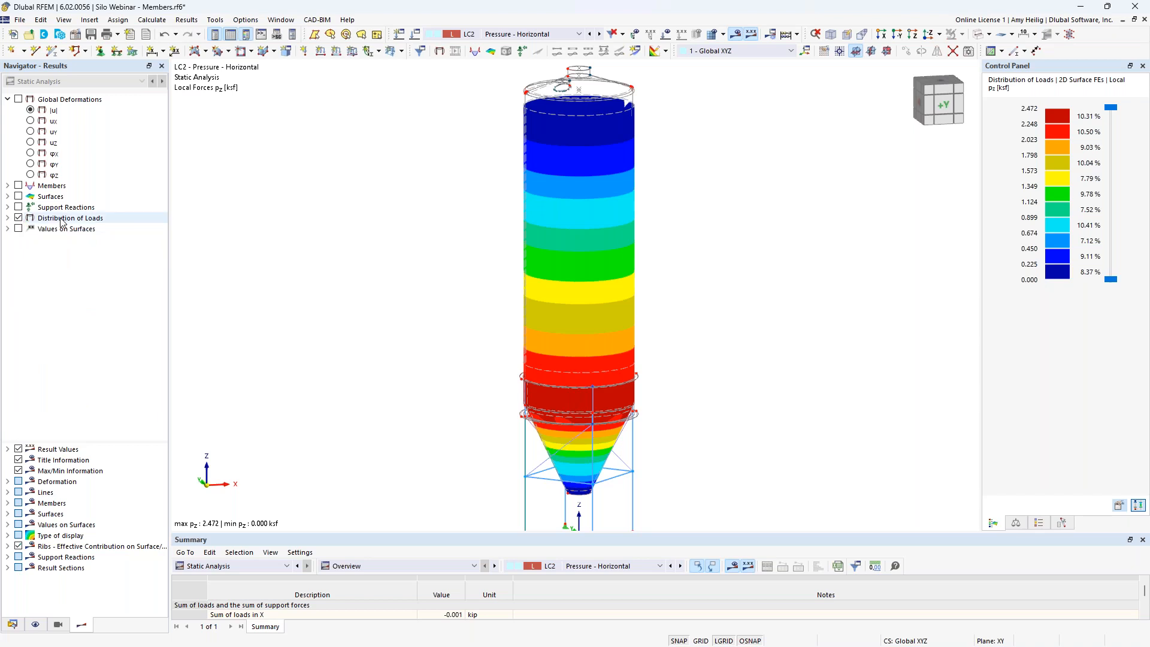
{"action": "left_click", "coordinate": [8, 186]}
{"action": "left_click", "coordinate": [19, 186]}
{"action": "middle_click_drag", "start_coordinate": [436, 329], "coordinate": [446, 269]}
{"action": "left_click", "coordinate": [18, 326]}
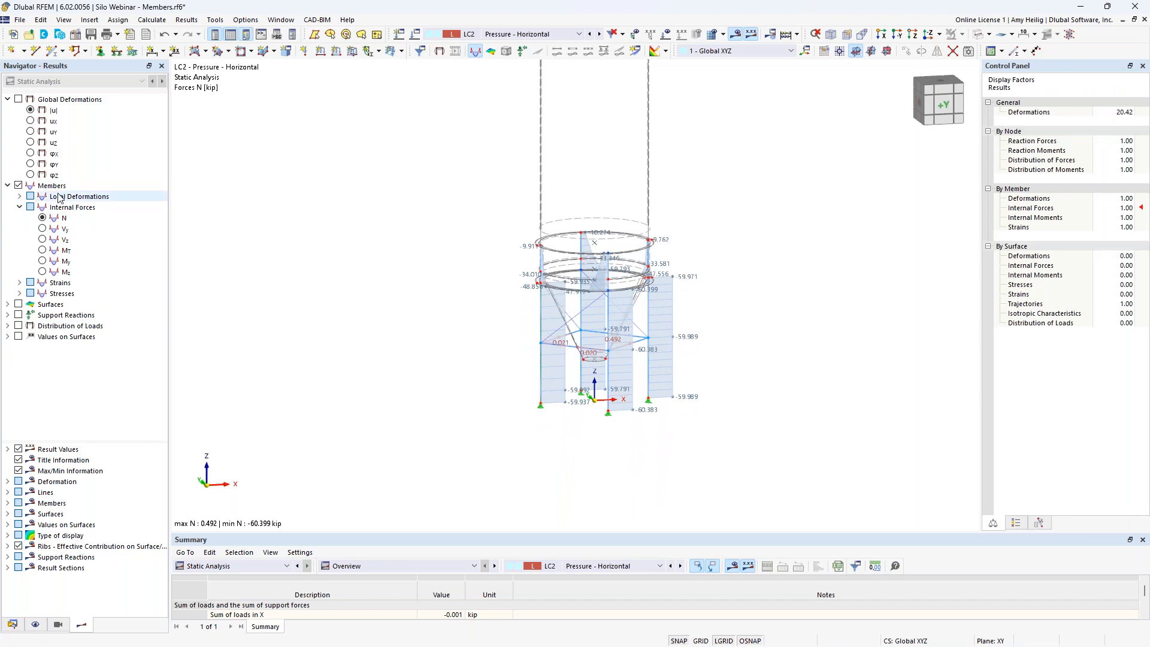
{"action": "scroll", "coordinate": [607, 322], "scroll_direction": "up", "scroll_amount": 4}
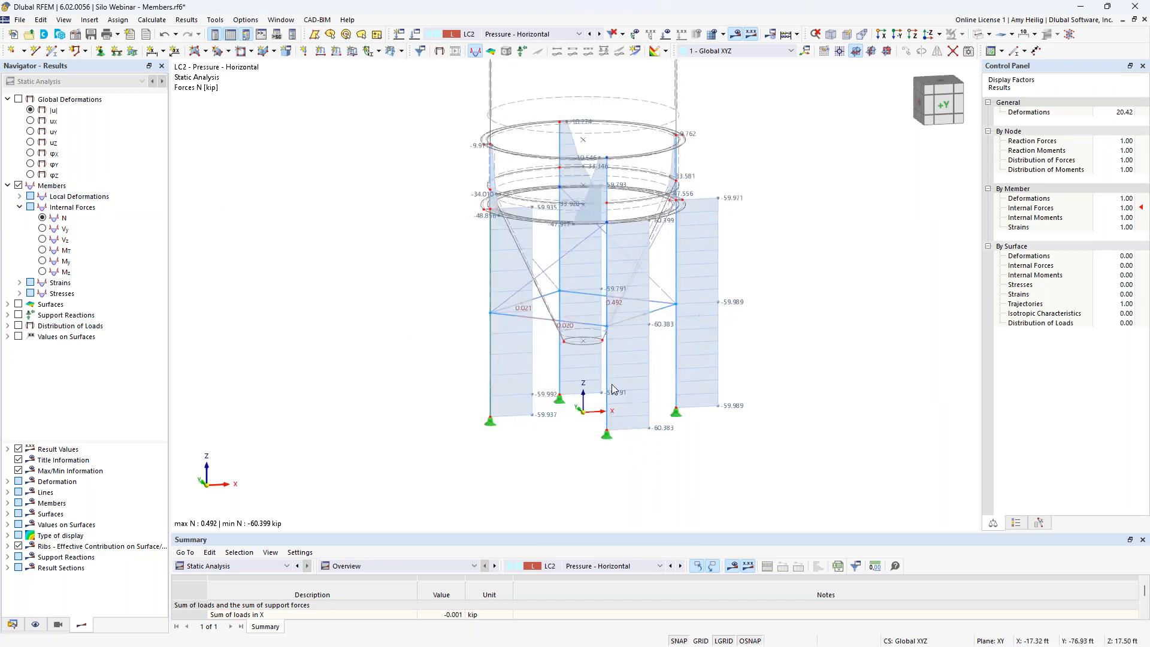
Review the members' shear force Vz and bending moments My and Mz under LC2 Pressure - Horizontal.
{"action": "left_click", "coordinate": [42, 239]}
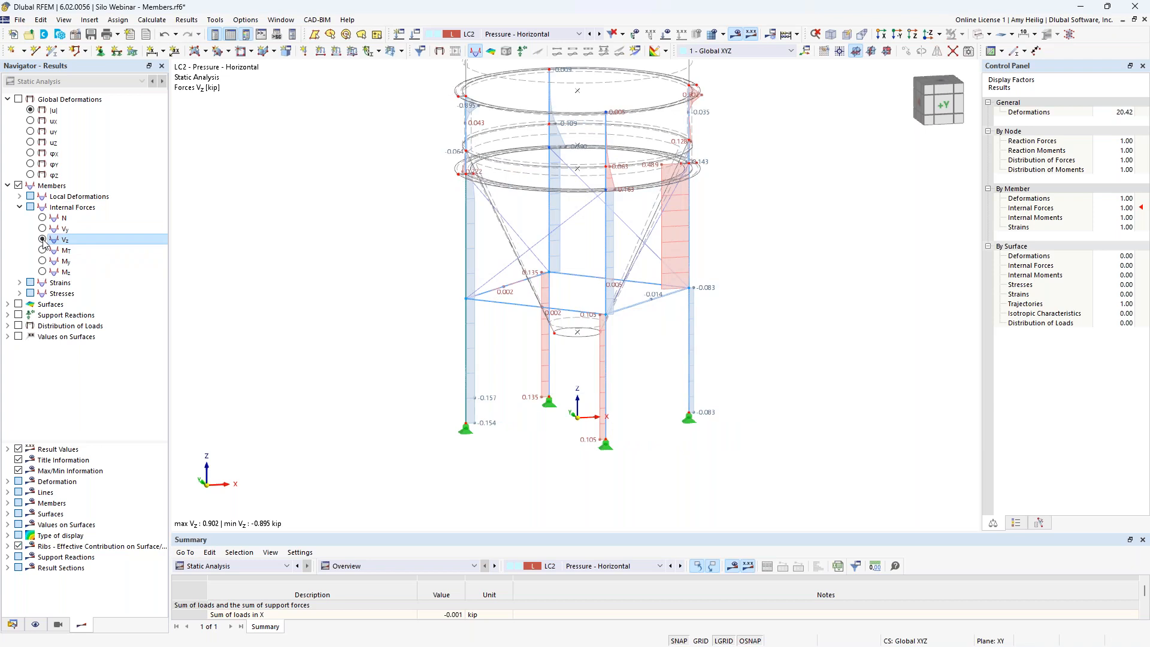
{"action": "left_click", "coordinate": [42, 260]}
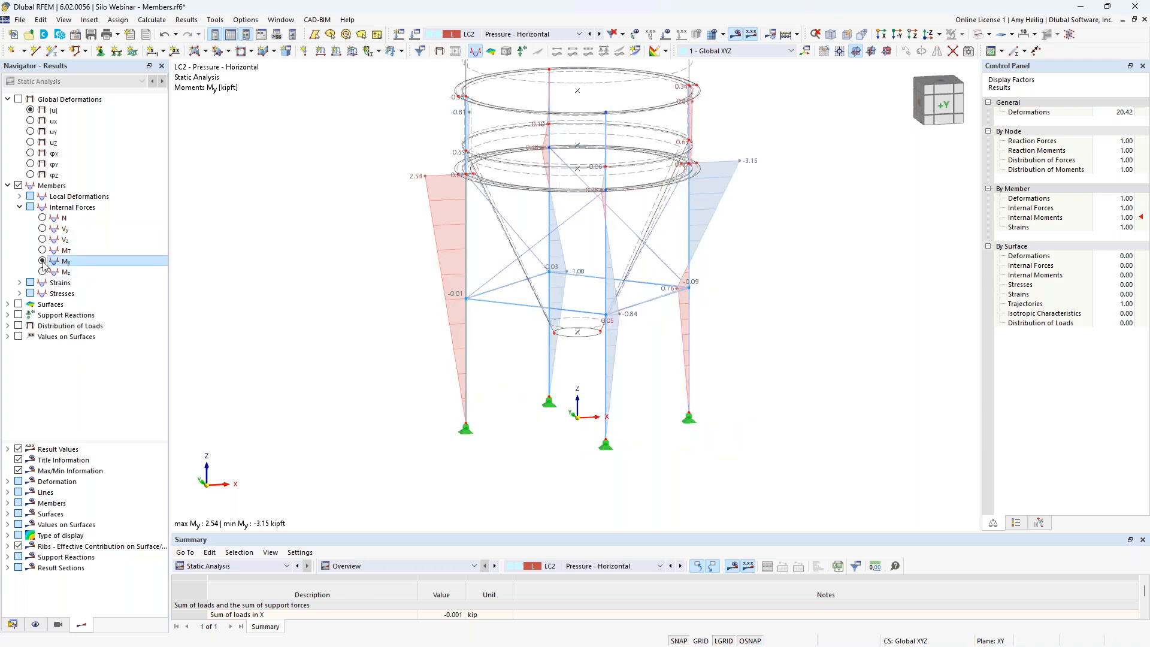
{"action": "left_click", "coordinate": [42, 272]}
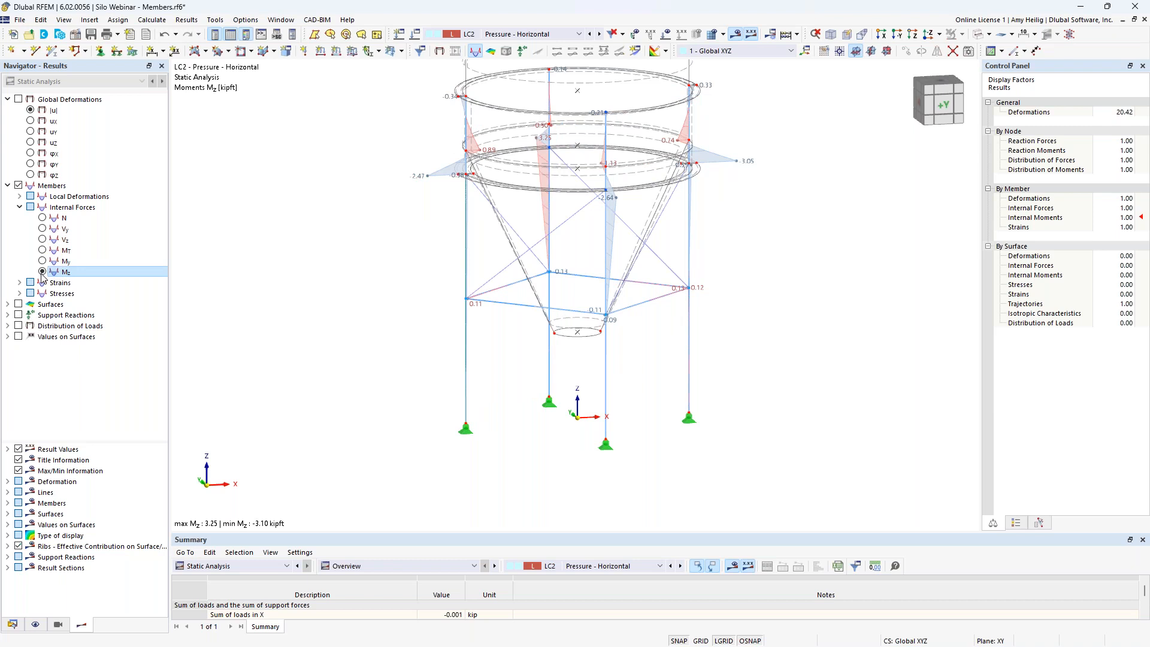
Activate load combination CO3 (1.20D + 1.60L1 + 1.60L2) and display its member axial forces N.
{"action": "left_click", "coordinate": [558, 36]}
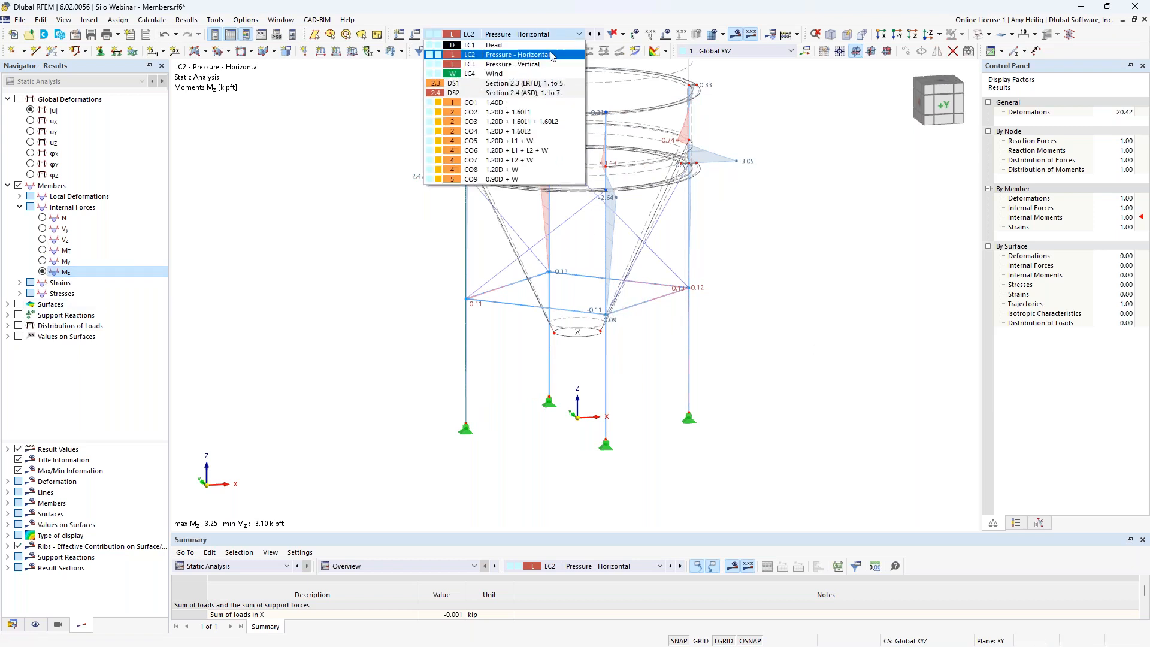
{"action": "left_click", "coordinate": [541, 122]}
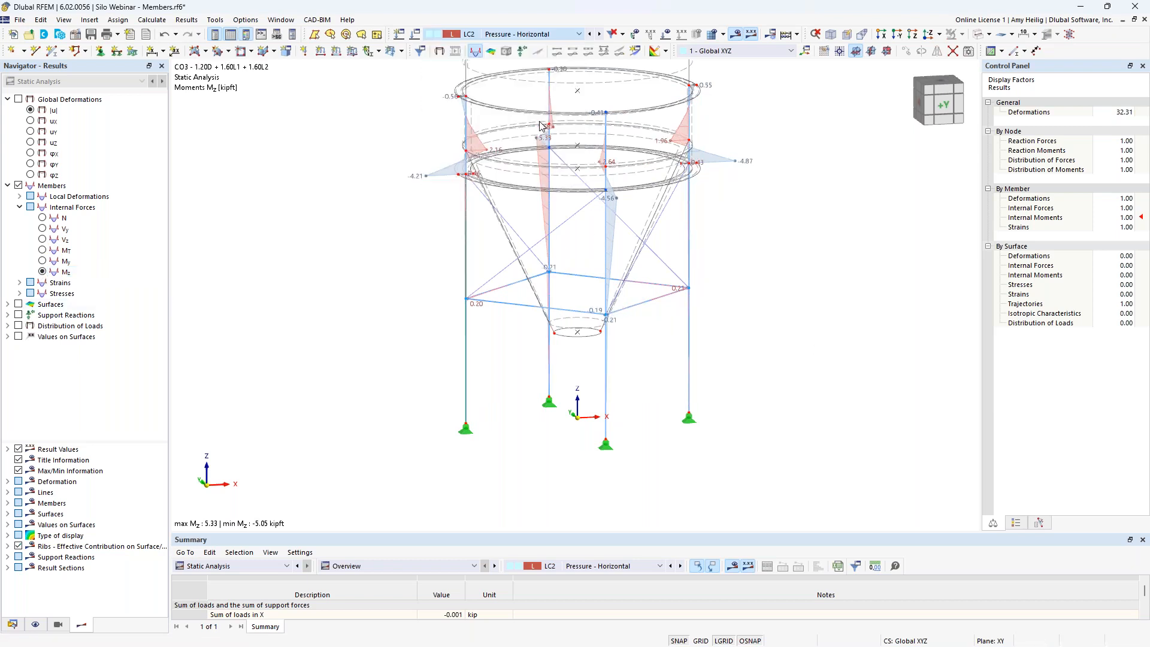
{"action": "left_click", "coordinate": [52, 218]}
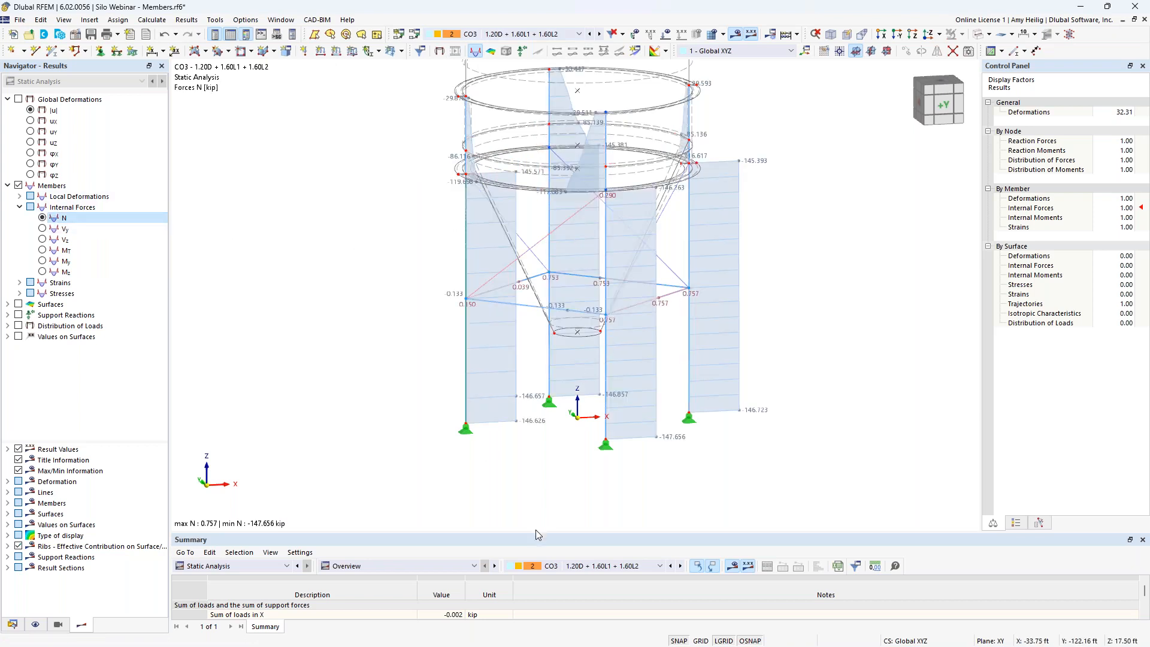
Set the results table to Results by Member, enlarging it to review the internal forces and shrinking it again.
{"action": "left_click_drag", "start_coordinate": [537, 534], "coordinate": [539, 421]}
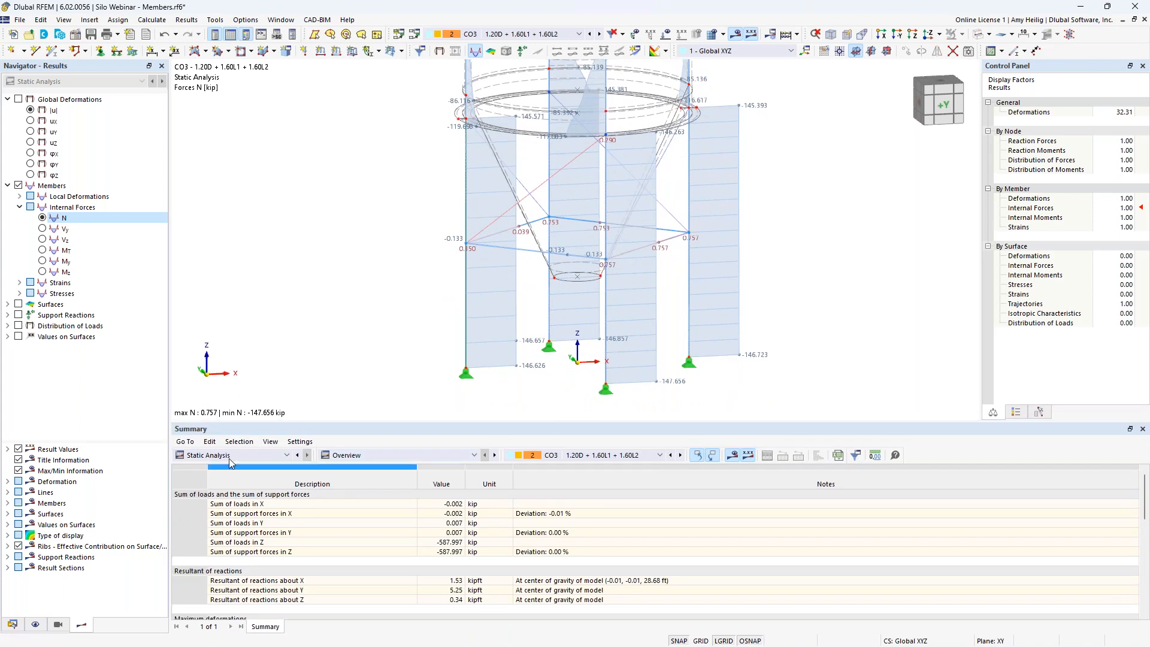
{"action": "left_click", "coordinate": [340, 457]}
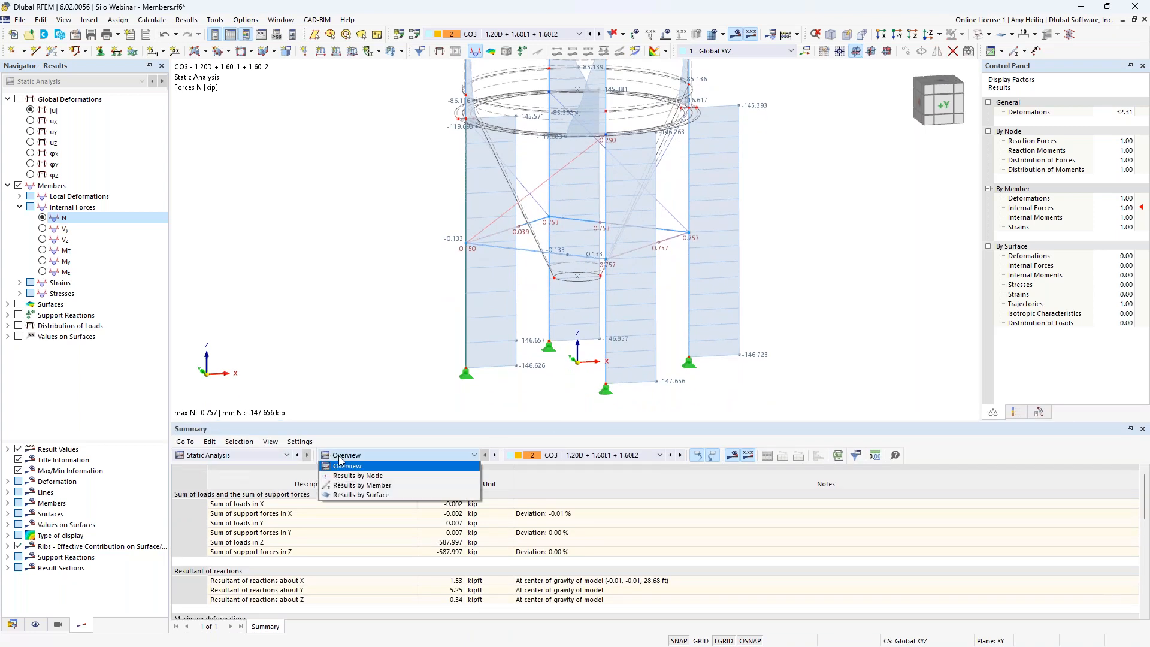
{"action": "left_click", "coordinate": [352, 486]}
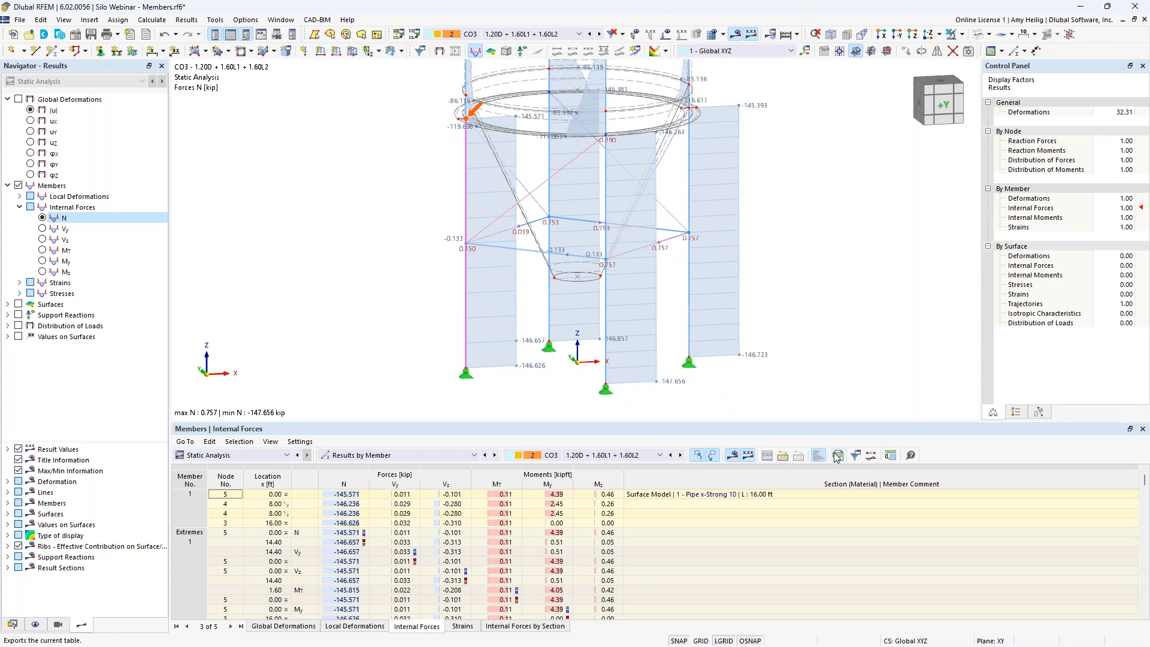
{"action": "left_click_drag", "start_coordinate": [780, 422], "coordinate": [778, 501]}
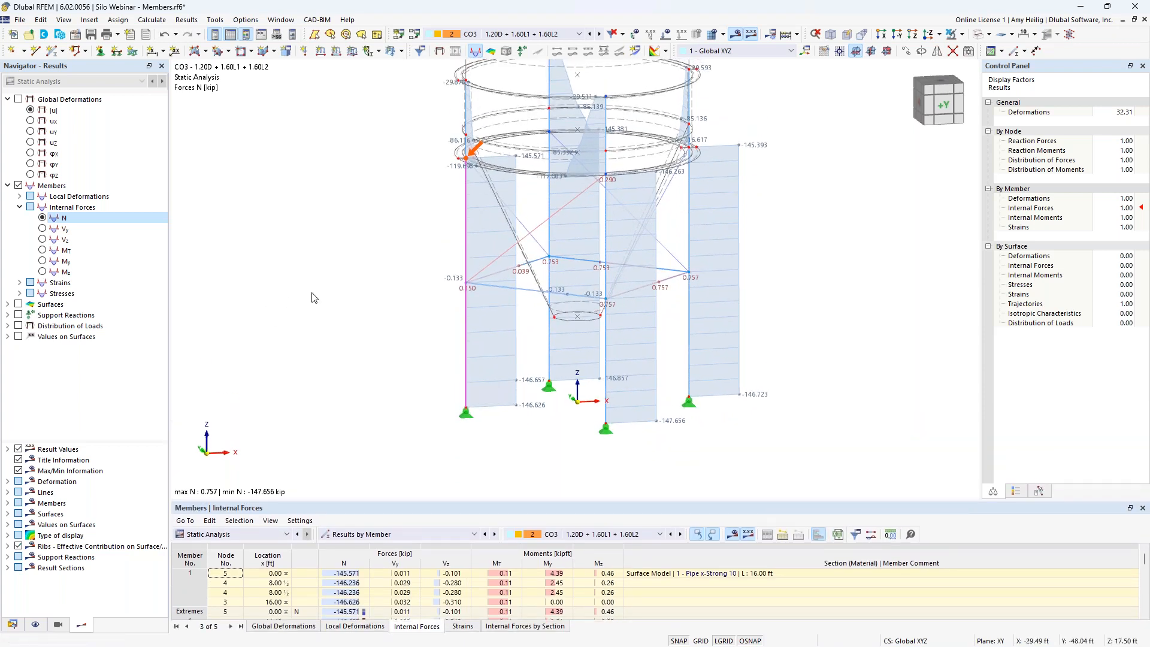
Hide the member results and display the maximum von Mises equivalent stresses on the silo surfaces for CO3.
{"action": "left_click", "coordinate": [8, 186]}
{"action": "left_click", "coordinate": [19, 186]}
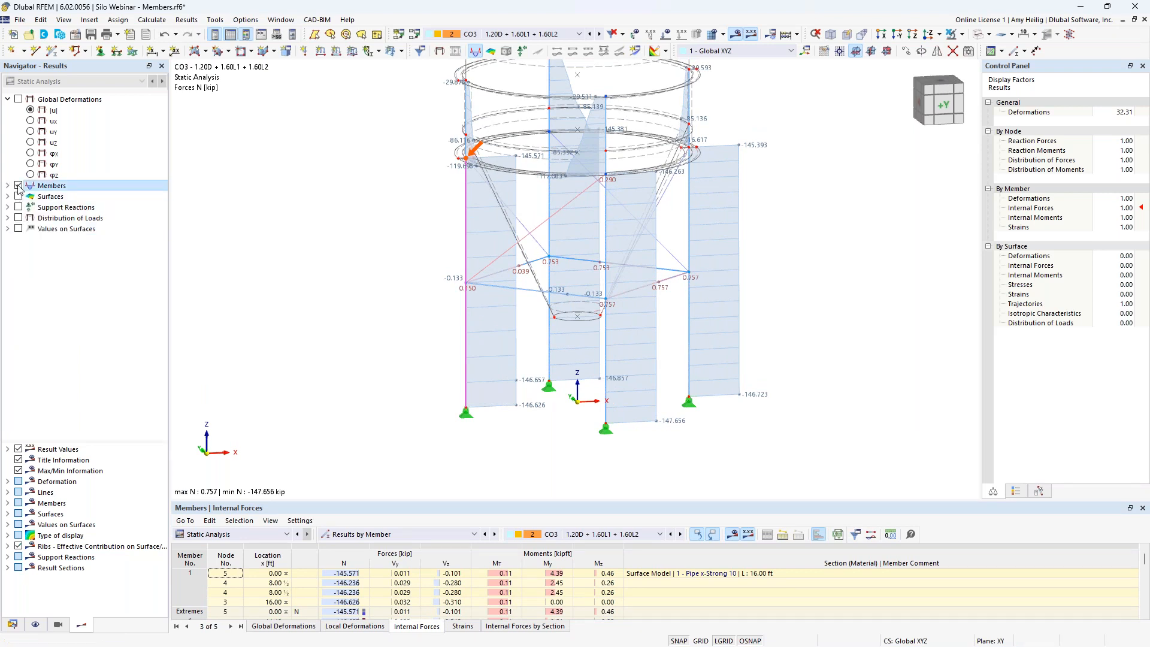
{"action": "left_click", "coordinate": [7, 196]}
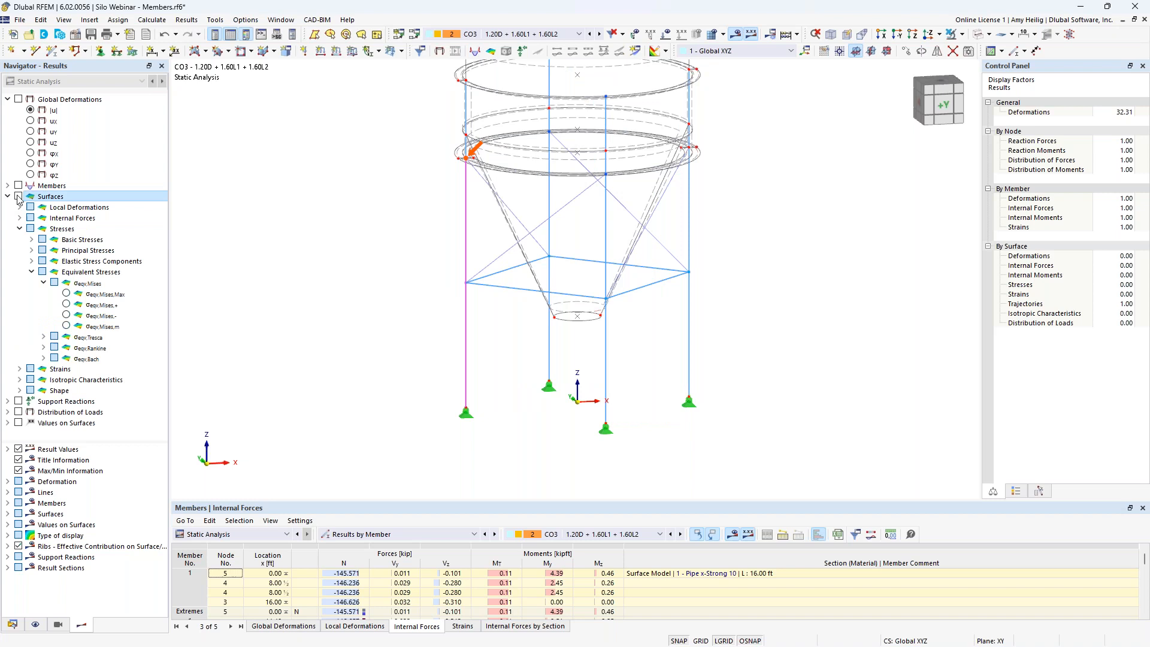
{"action": "left_click", "coordinate": [18, 197]}
{"action": "scroll", "coordinate": [479, 247], "scroll_direction": "down", "scroll_amount": 5}
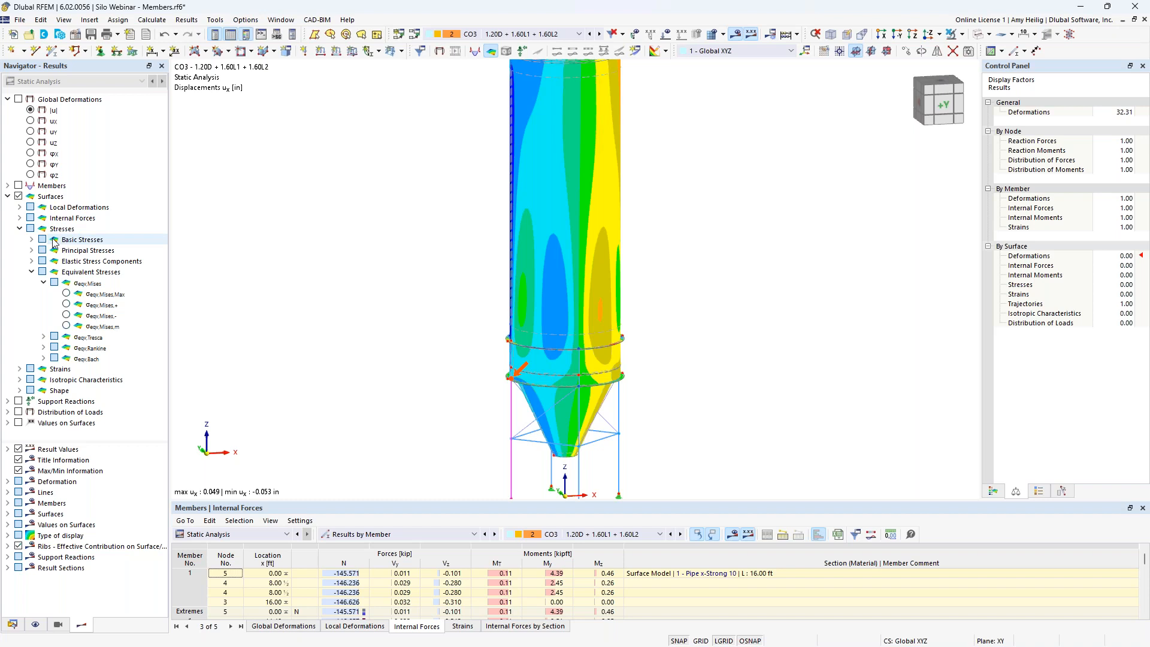
{"action": "left_click", "coordinate": [66, 294]}
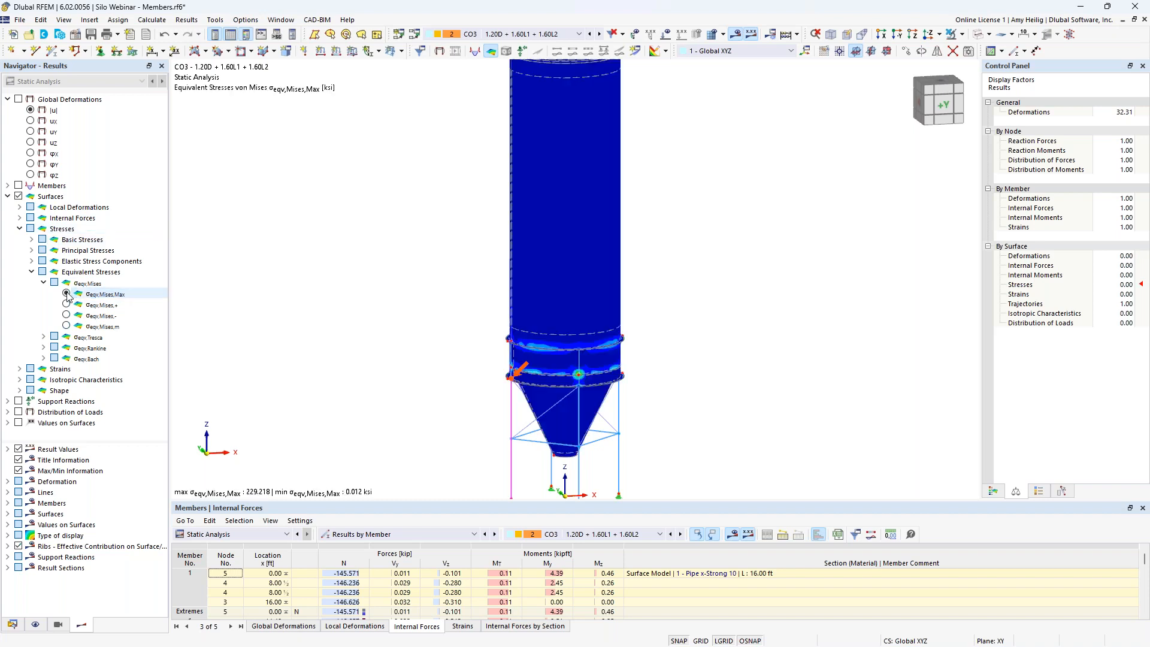
{"action": "middle_click_drag", "start_coordinate": [392, 311], "coordinate": [428, 283]}
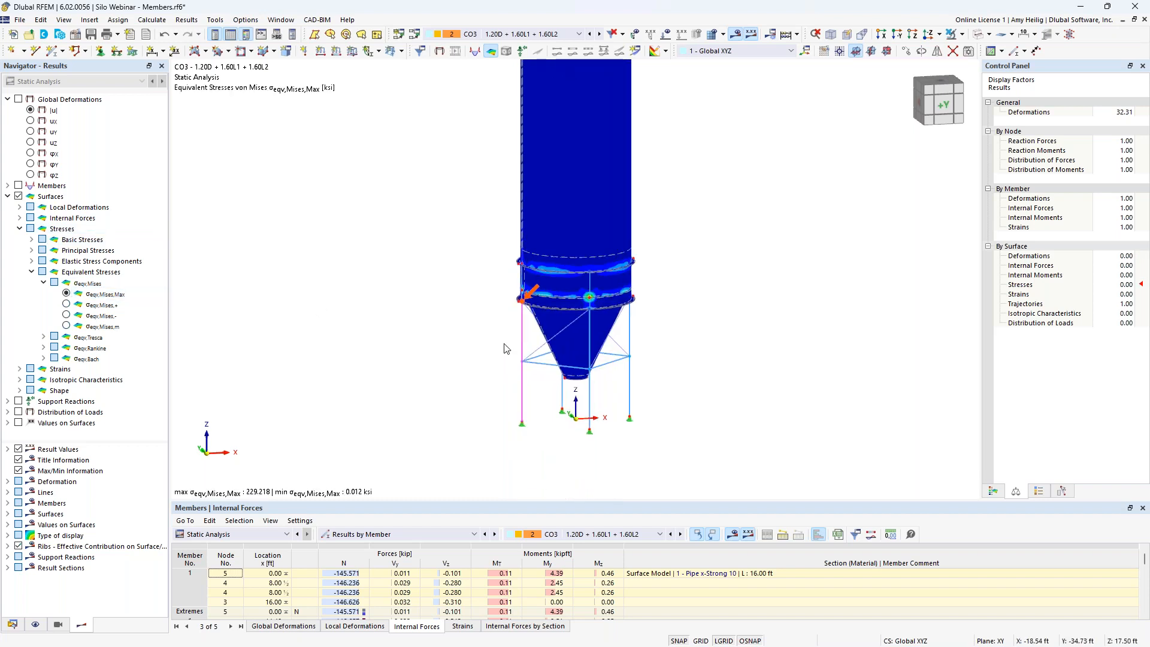
Show the colour scale for the surface stresses and turn on the display of Surface Model members.
{"action": "left_click", "coordinate": [993, 492]}
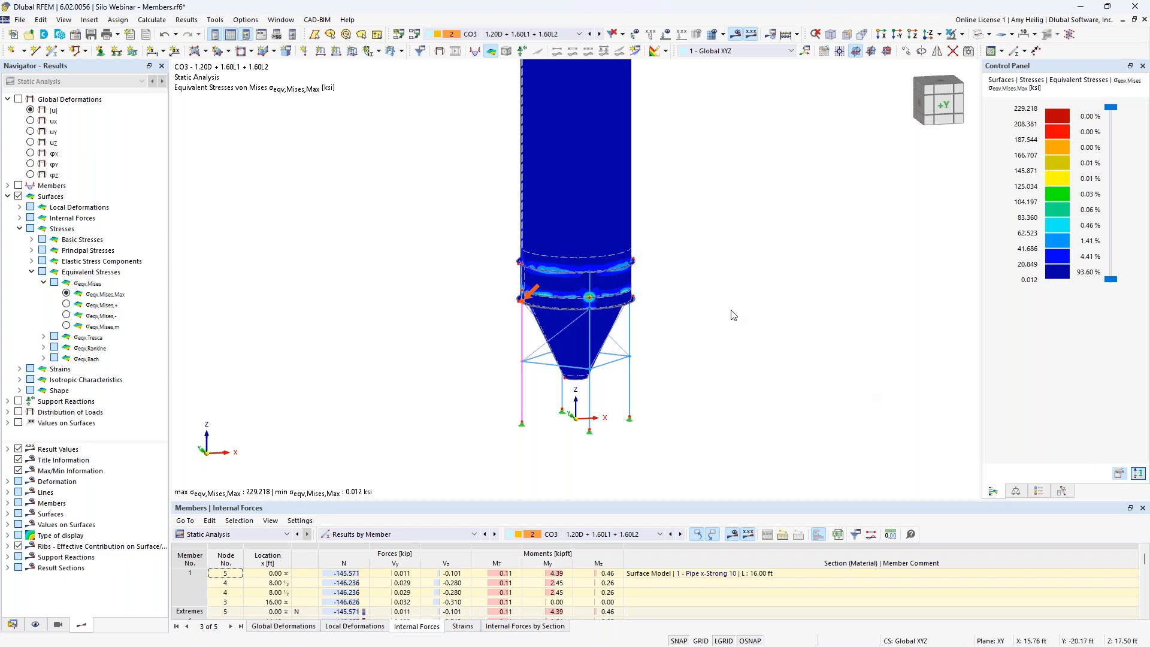
{"action": "left_click", "coordinate": [484, 371]}
{"action": "scroll", "coordinate": [519, 352], "scroll_direction": "up", "scroll_amount": 3}
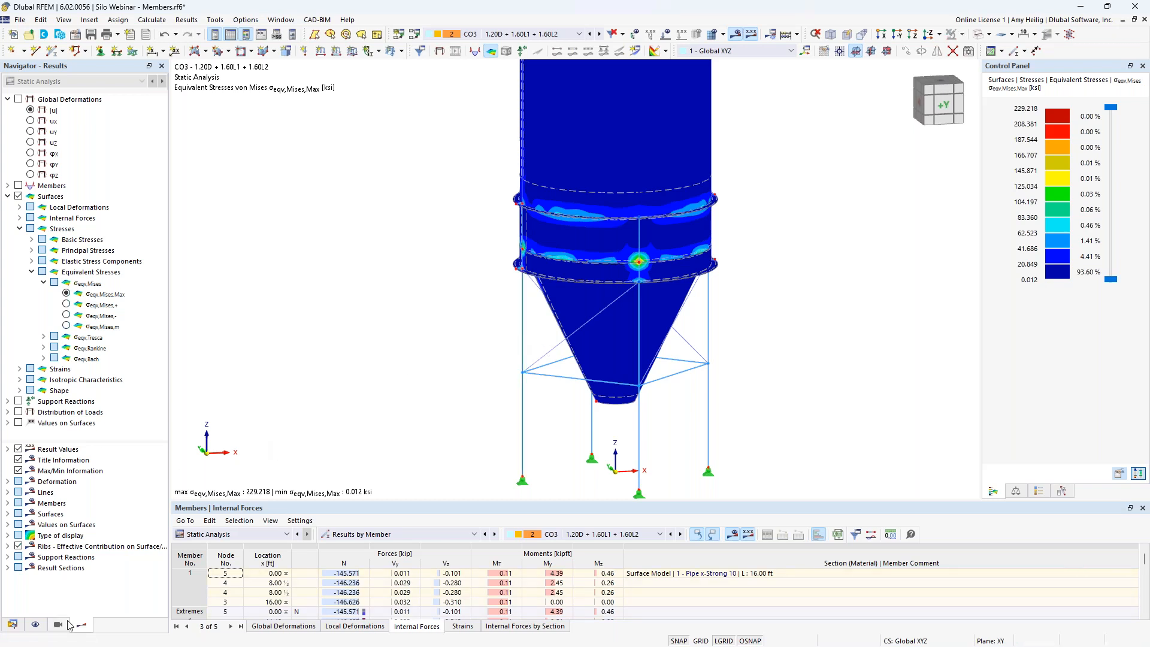
{"action": "left_click", "coordinate": [36, 625]}
{"action": "scroll", "coordinate": [65, 233], "scroll_direction": "up", "scroll_amount": 9}
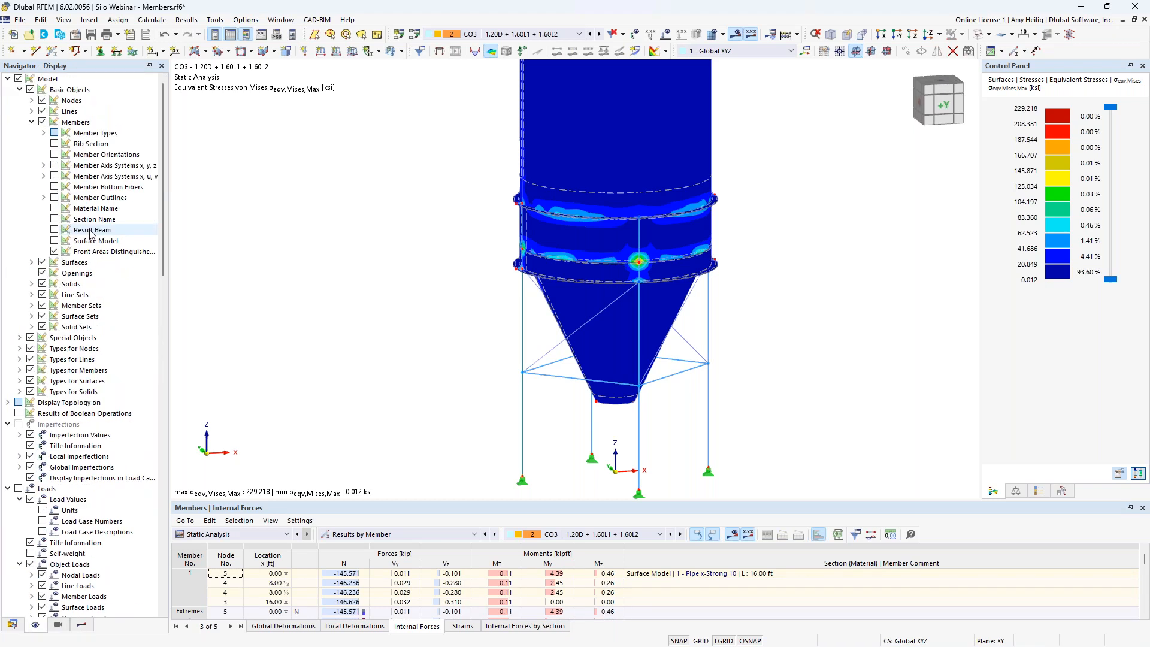
{"action": "left_click", "coordinate": [55, 241]}
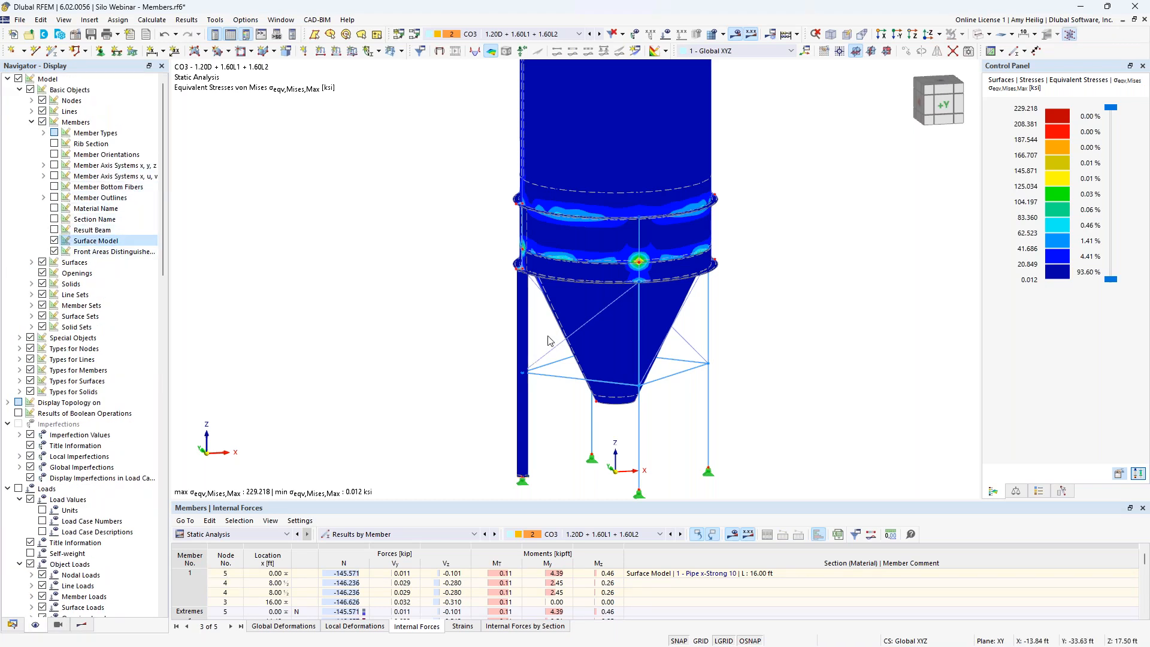
Isolate the surface-model pipe leg by selected-object visibility and examine the von Mises stress distribution at its upper end.
{"action": "left_click", "coordinate": [962, 35]}
{"action": "left_click", "coordinate": [961, 48]}
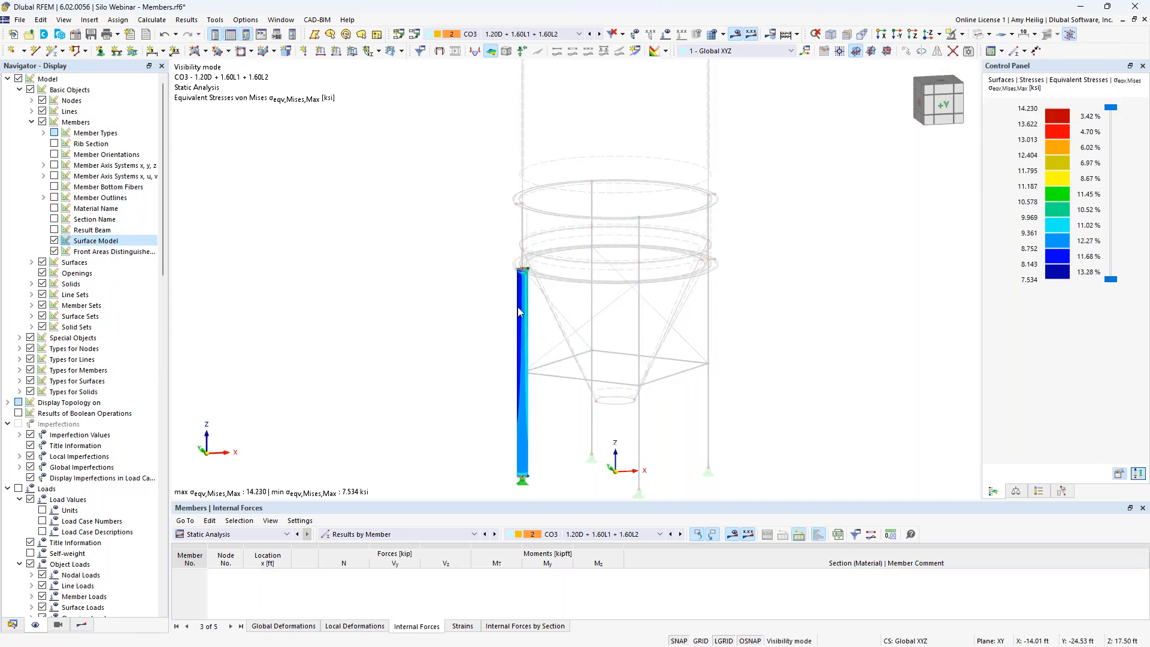
{"action": "scroll", "coordinate": [523, 293], "scroll_direction": "up", "scroll_amount": 5}
{"action": "scroll", "coordinate": [535, 260], "scroll_direction": "up", "scroll_amount": 5}
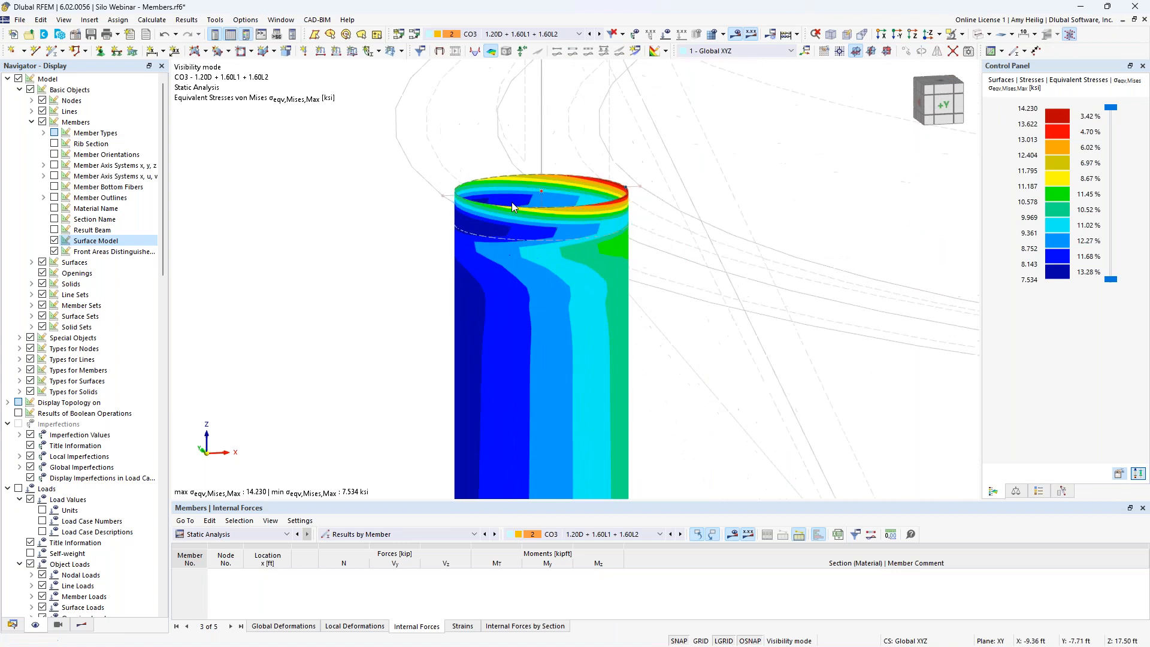
{"action": "scroll", "coordinate": [562, 295], "scroll_direction": "down", "scroll_amount": 2}
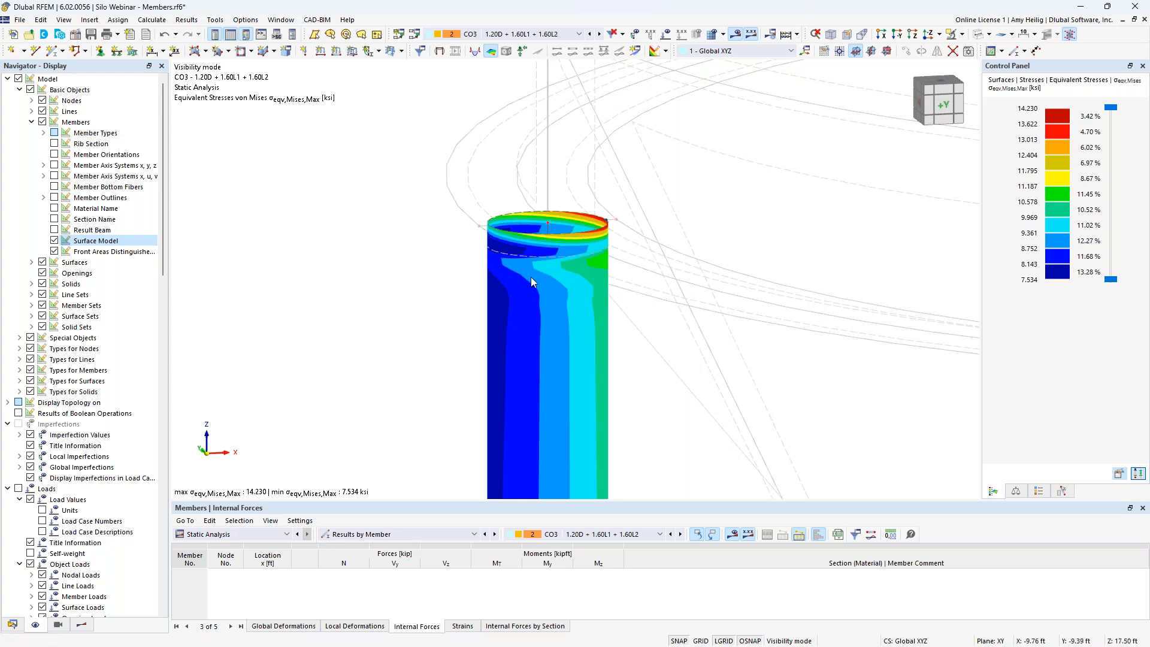
{"action": "scroll", "coordinate": [531, 278], "scroll_direction": "down", "scroll_amount": 1}
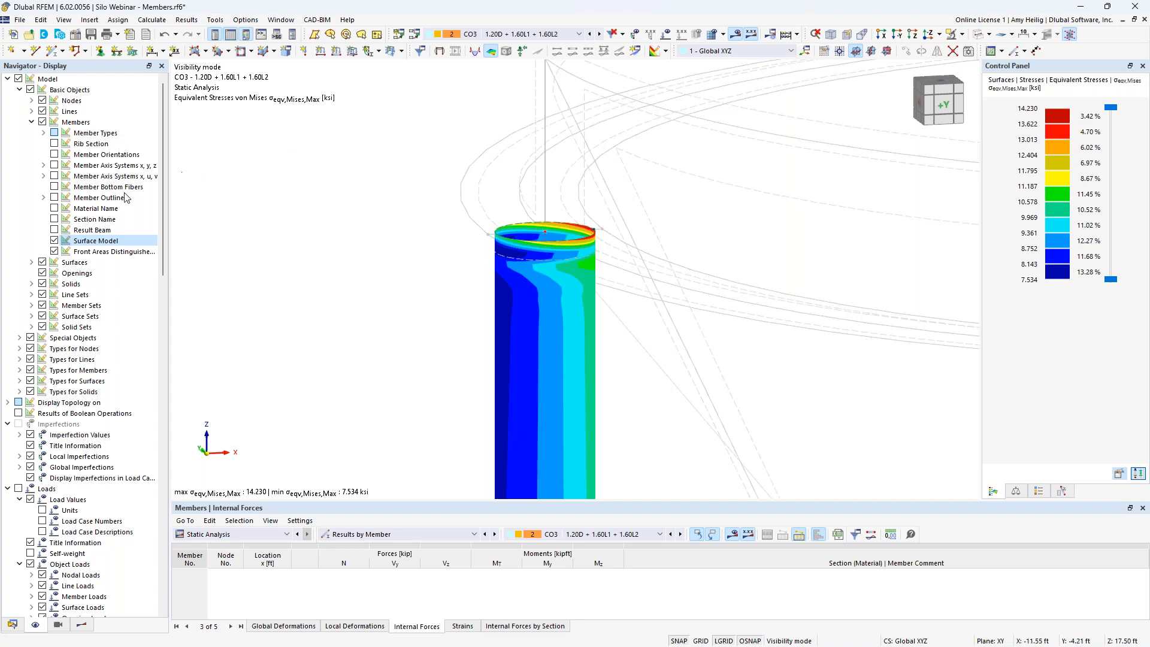
Turn off the Surface Model member display and cancel visibility mode to restore the whole silo.
{"action": "left_click", "coordinate": [54, 242]}
{"action": "scroll", "coordinate": [540, 247], "scroll_direction": "down", "scroll_amount": 5}
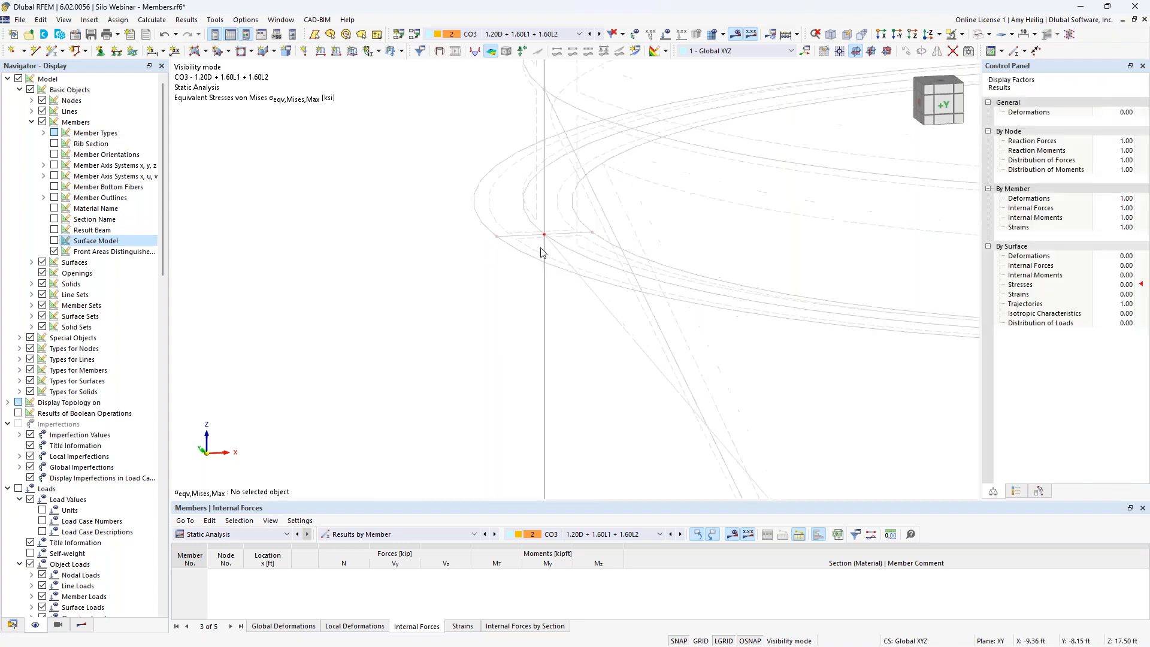
{"action": "scroll", "coordinate": [556, 349], "scroll_direction": "down", "scroll_amount": 2}
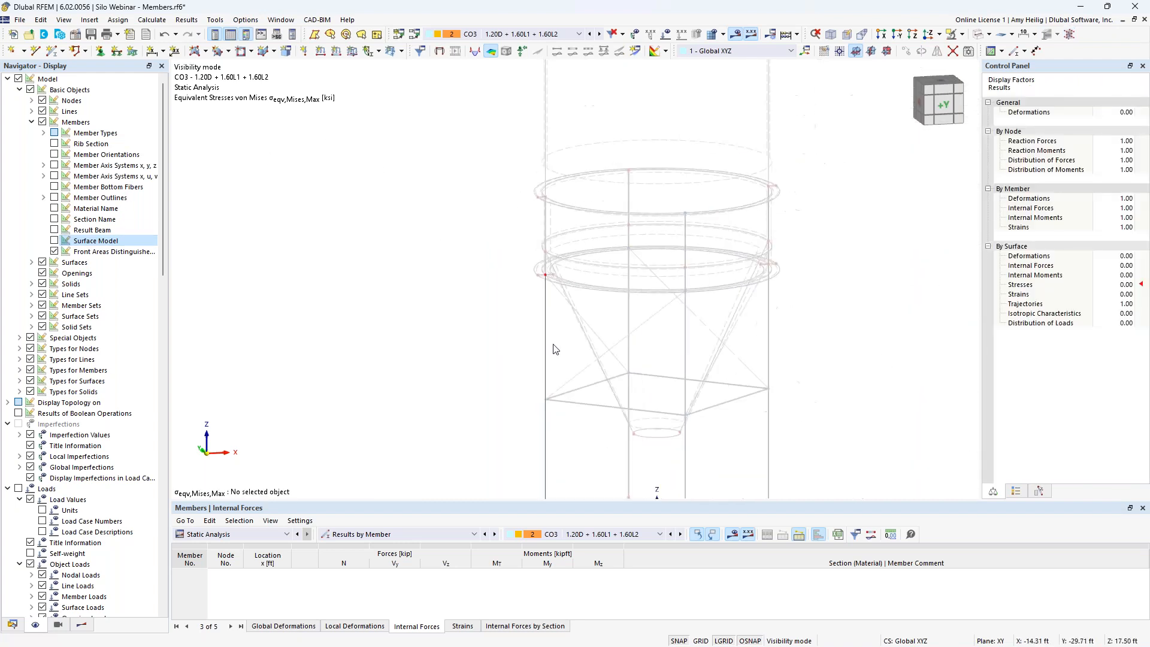
{"action": "left_click", "coordinate": [963, 35]}
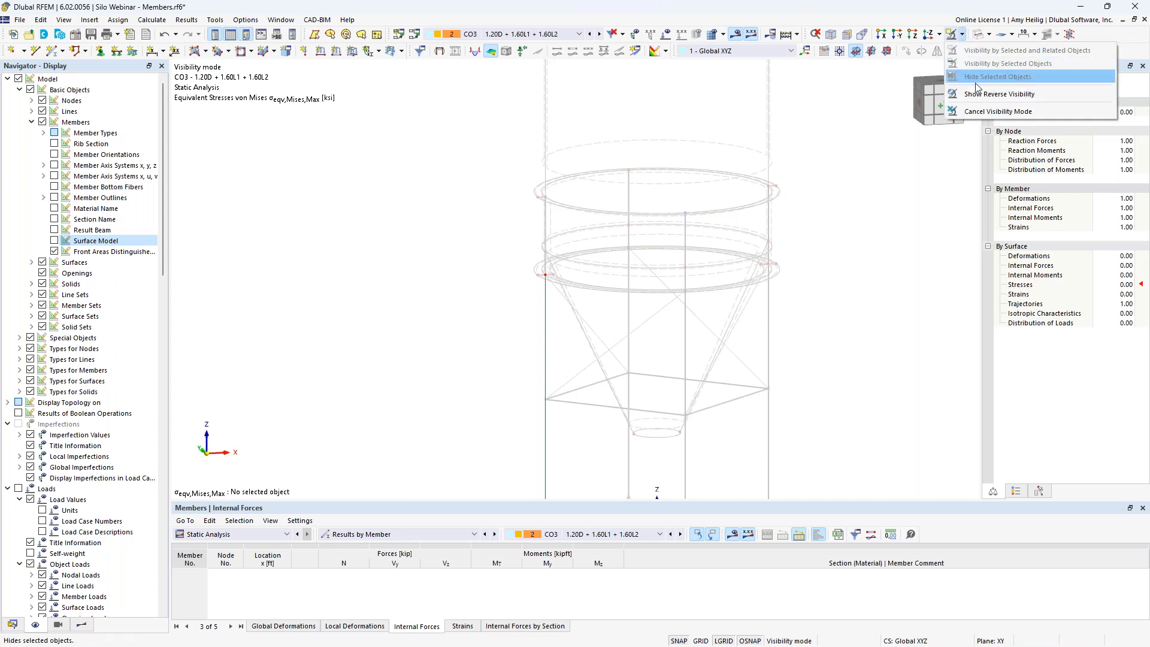
{"action": "left_click", "coordinate": [994, 112]}
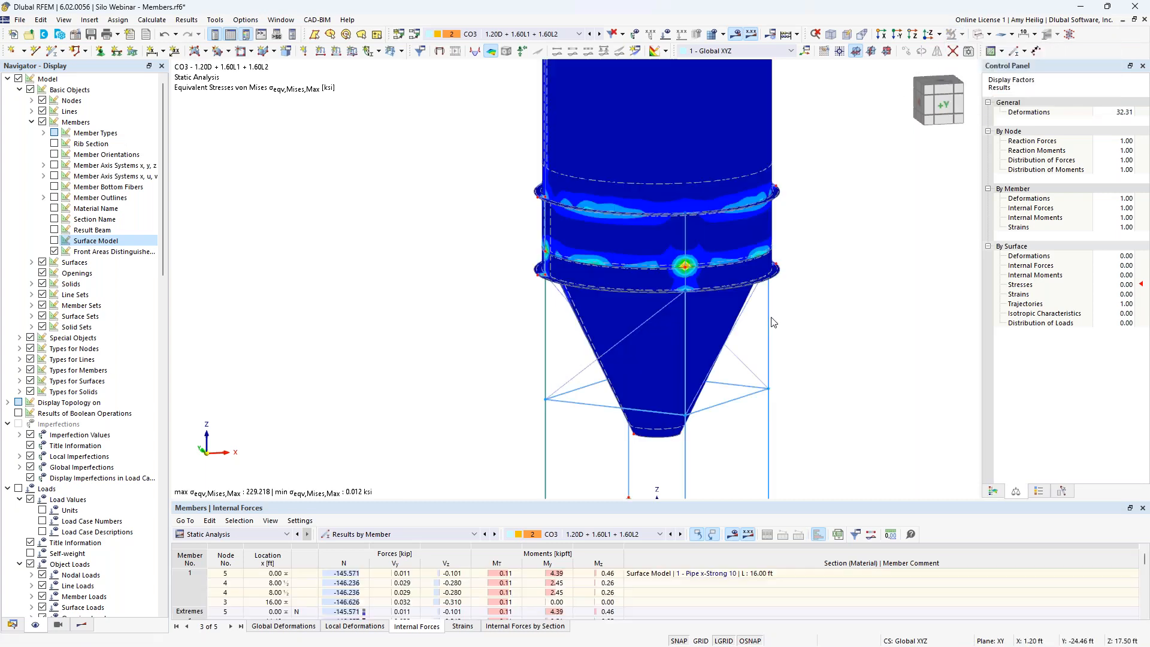
Examine the von Mises stress concentration on the shell where the front leg meets the silo's lower ring.
{"action": "middle_click_drag", "start_coordinate": [836, 331], "coordinate": [725, 312]}
{"action": "scroll", "coordinate": [725, 312], "scroll_direction": "down", "scroll_amount": 1}
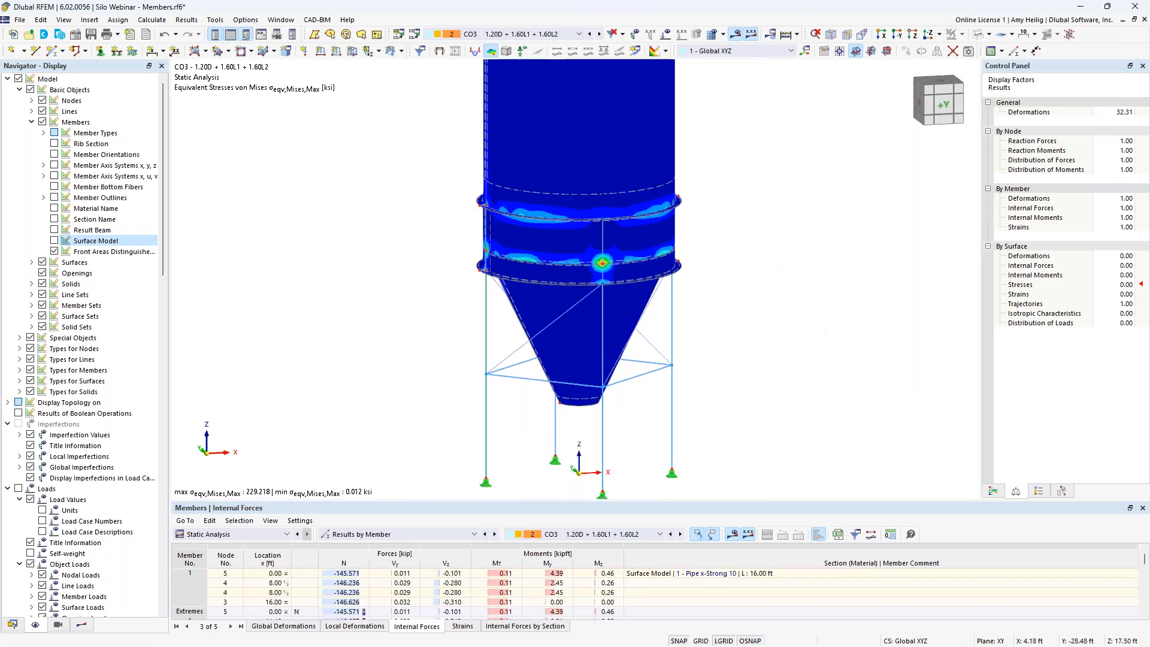
{"action": "middle_click_drag", "start_coordinate": [749, 242], "coordinate": [749, 331]}
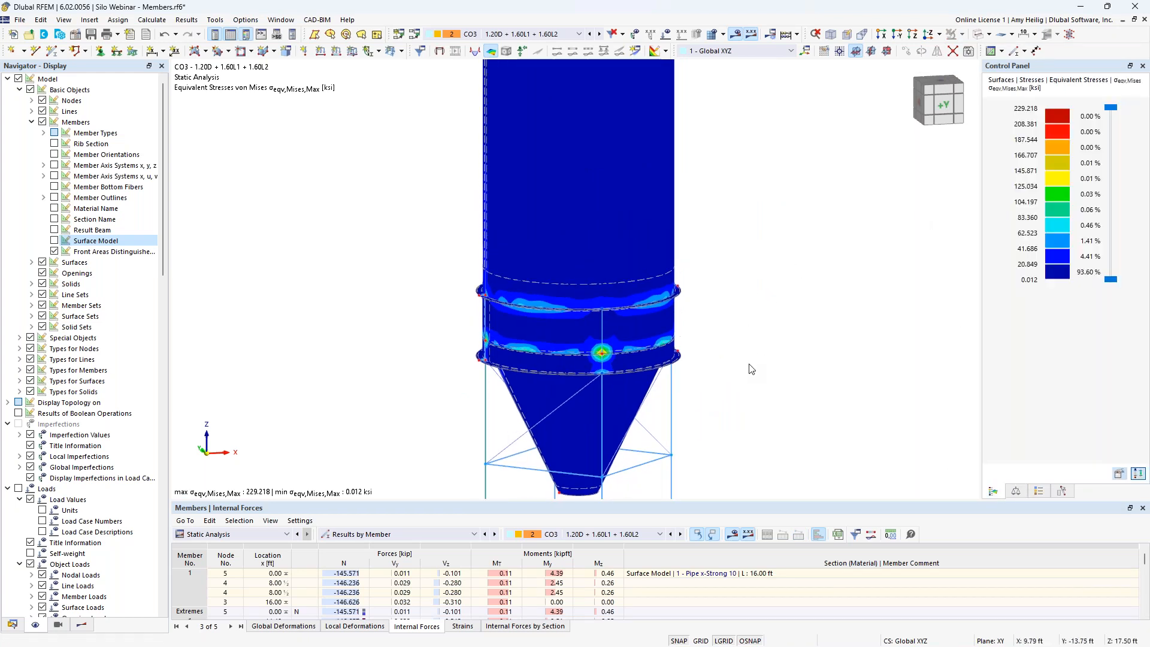
{"action": "middle_click_drag", "start_coordinate": [752, 368], "coordinate": [758, 327]}
{"action": "left_click", "coordinate": [82, 625]}
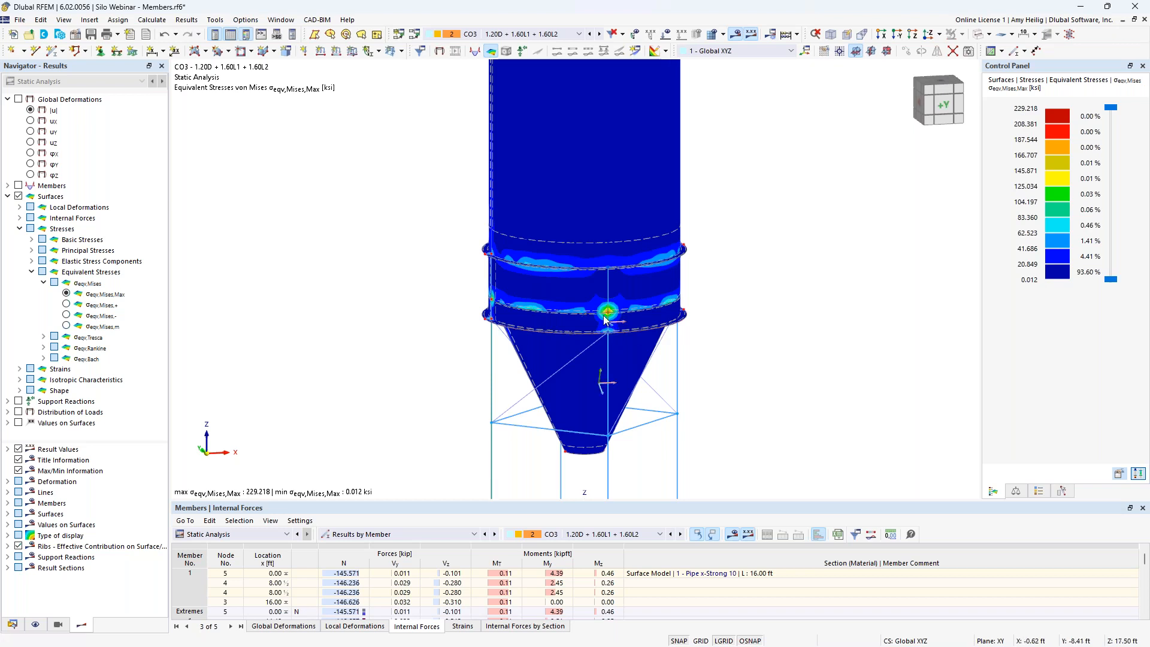
{"action": "scroll", "coordinate": [612, 325], "scroll_direction": "up", "scroll_amount": 5}
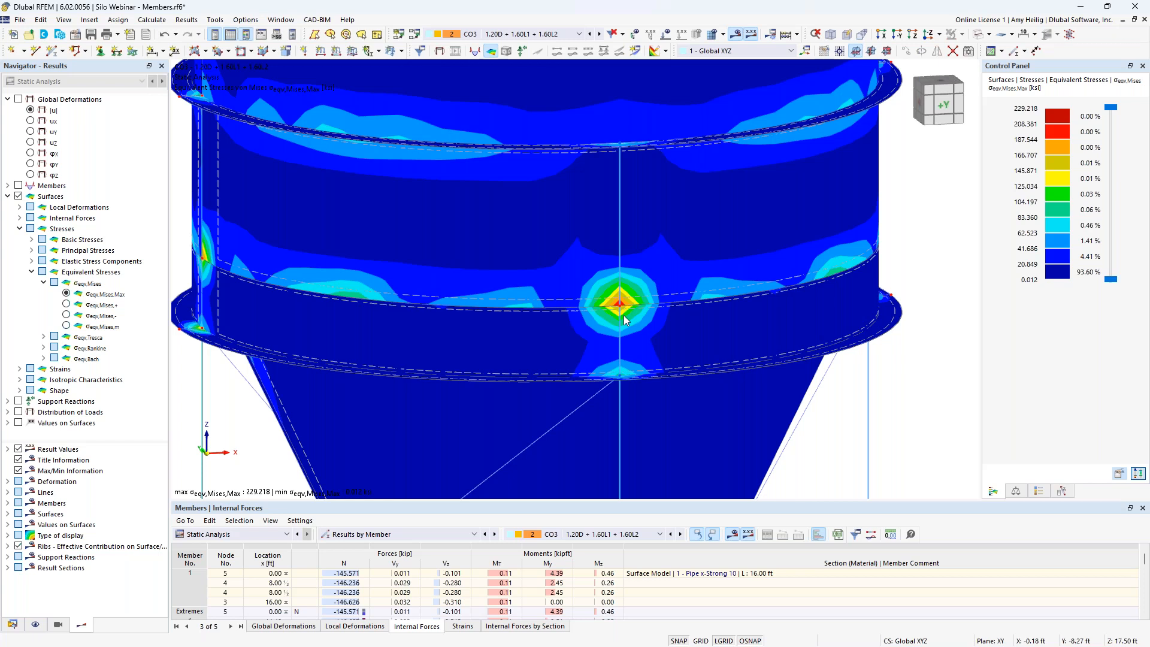
Set the surface result smoothing to Constant on mesh elements and review the von Mises stresses around the hopper and rings.
{"action": "left_click", "coordinate": [153, 21]}
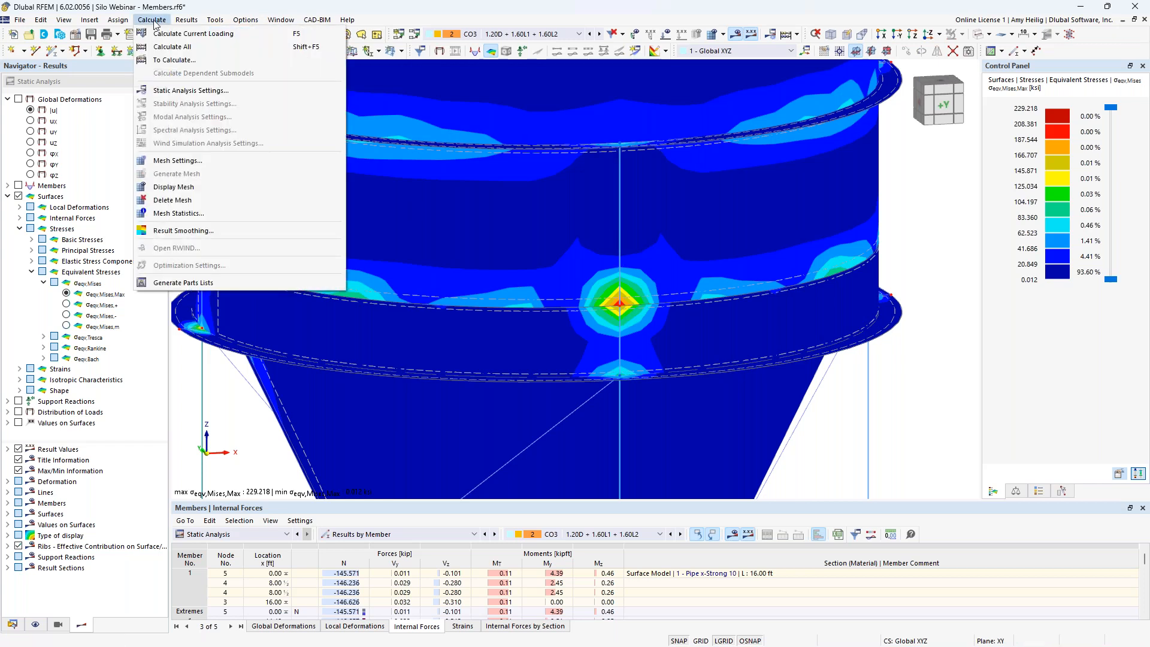
{"action": "left_click", "coordinate": [194, 231]}
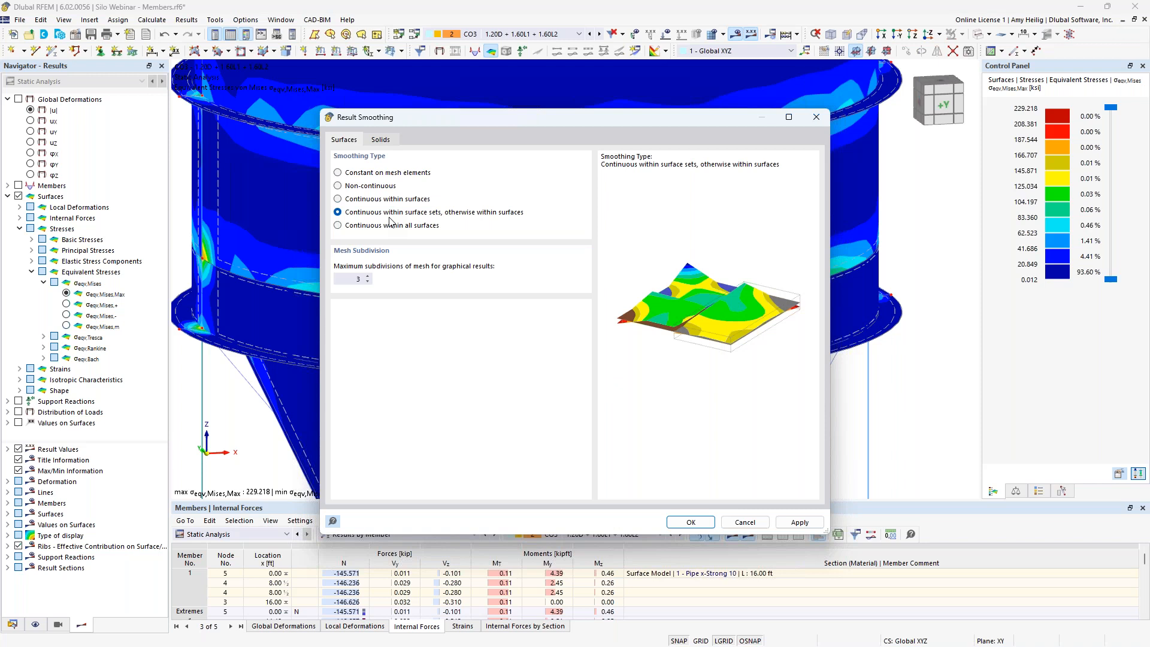
{"action": "left_click", "coordinate": [338, 173]}
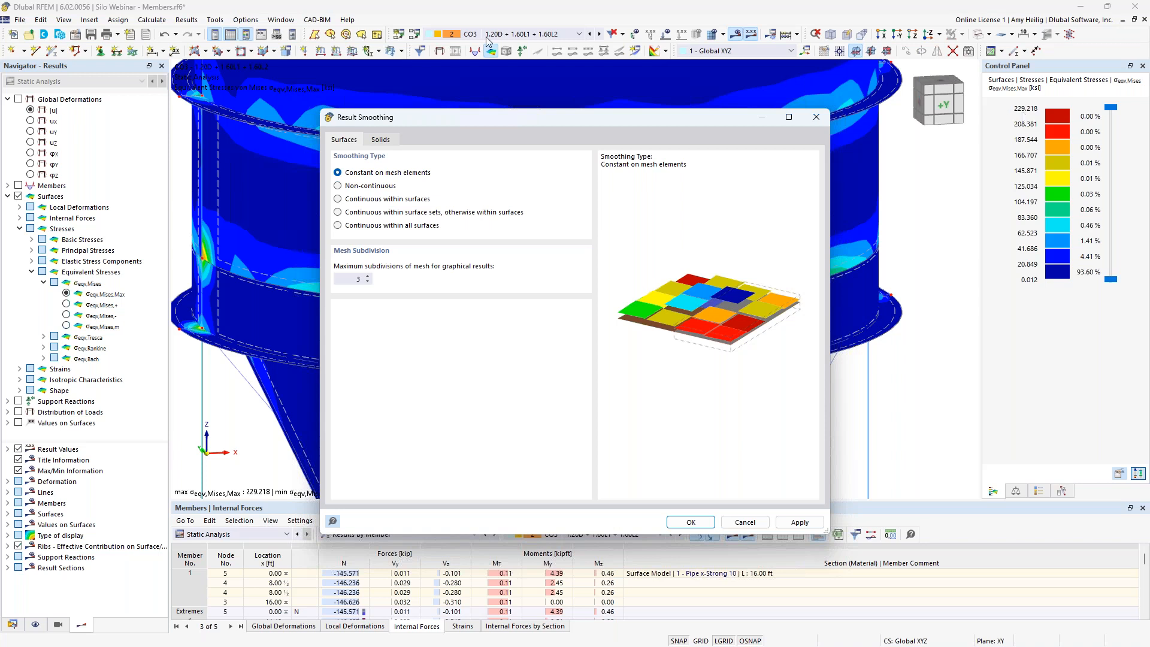
{"action": "left_click", "coordinate": [692, 522]}
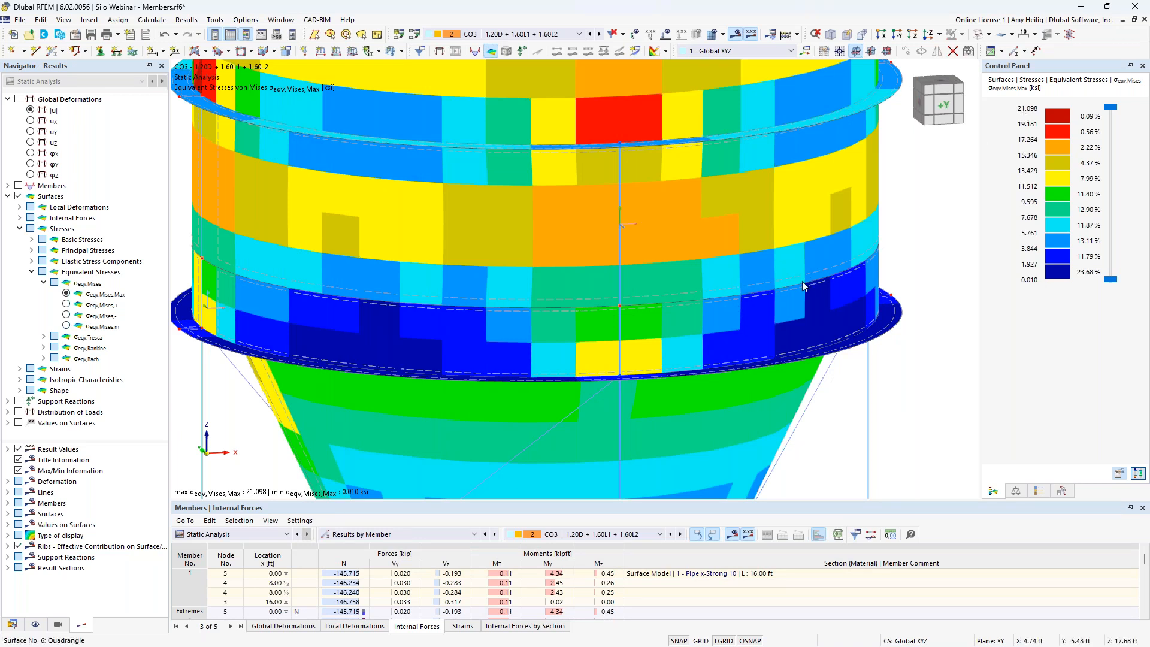
{"action": "scroll", "coordinate": [800, 282], "scroll_direction": "down", "scroll_amount": 3}
{"action": "scroll", "coordinate": [799, 286], "scroll_direction": "down", "scroll_amount": 2}
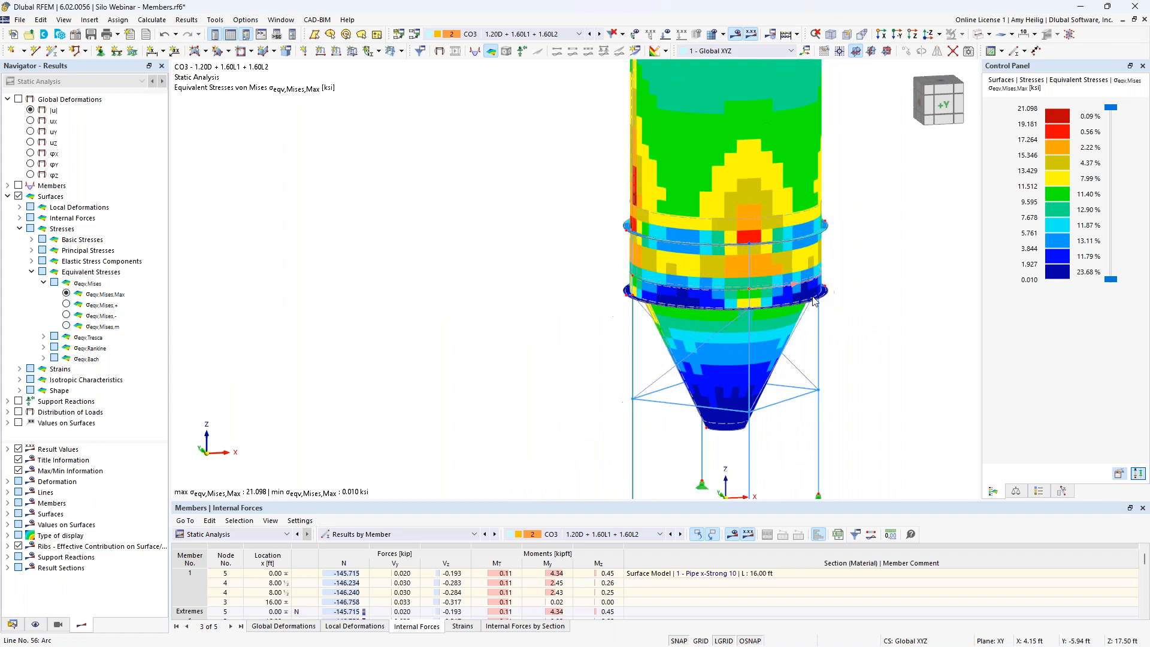
{"action": "scroll", "coordinate": [791, 329], "scroll_direction": "down", "scroll_amount": 2}
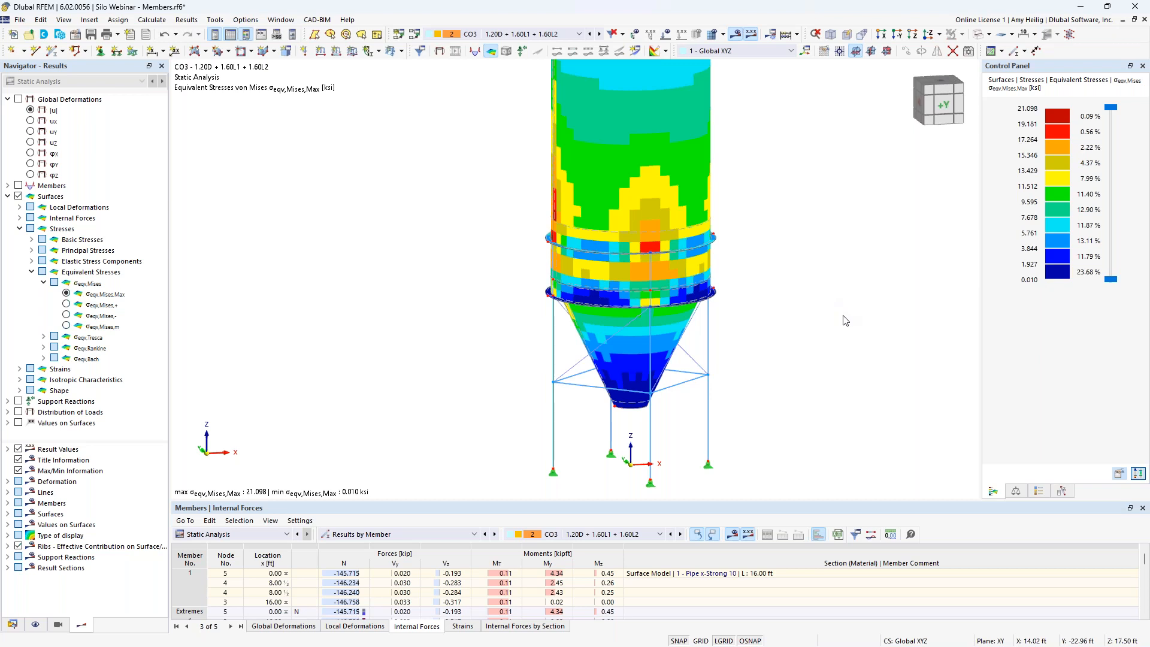
{"action": "scroll", "coordinate": [843, 316], "scroll_direction": "down", "scroll_amount": 1}
{"action": "middle_click_drag", "start_coordinate": [844, 316], "coordinate": [735, 316]}
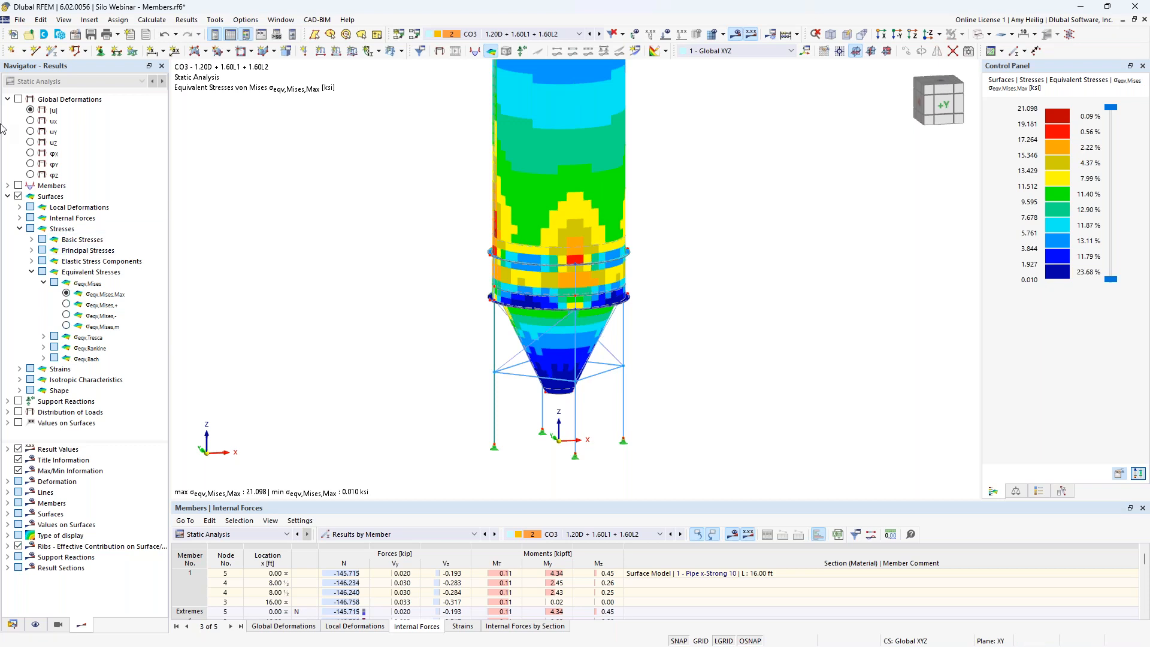
Activate the Structure Stability, Stress-Strain Analysis and Steel Design add-ons in the Silo Webinar - Members model's base data.
{"action": "mouse_move", "coordinate": [12, 632]}
{"action": "left_click", "coordinate": [12, 624]}
{"action": "right_click", "coordinate": [91, 100]}
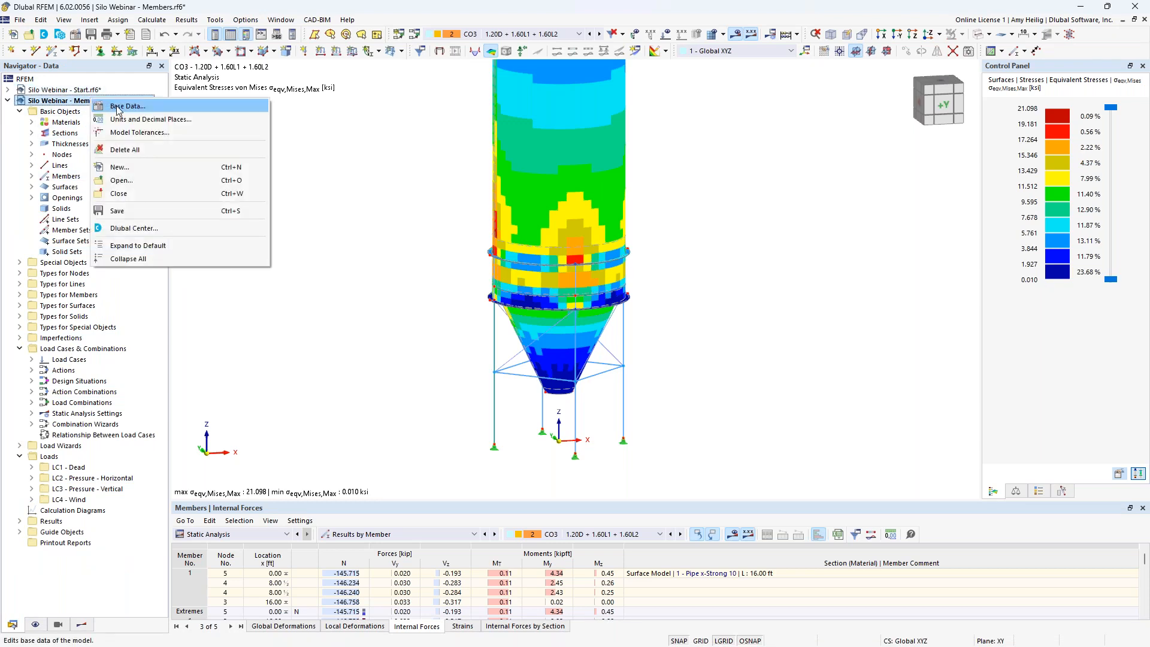
{"action": "left_click", "coordinate": [118, 107]}
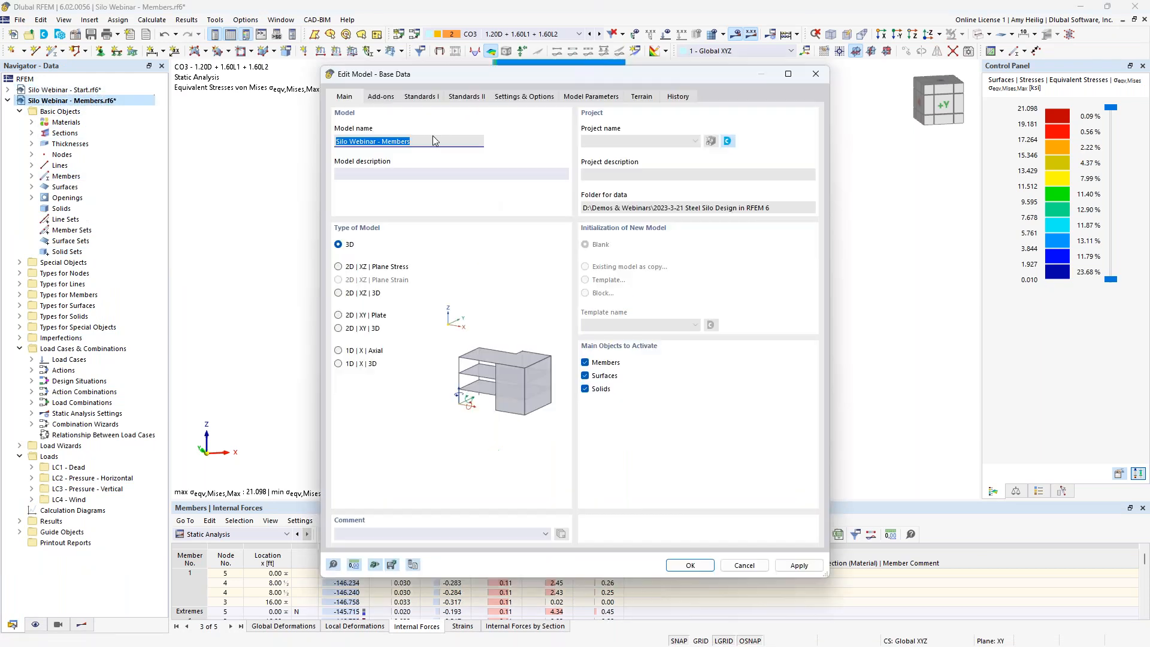
{"action": "left_click", "coordinate": [381, 96]}
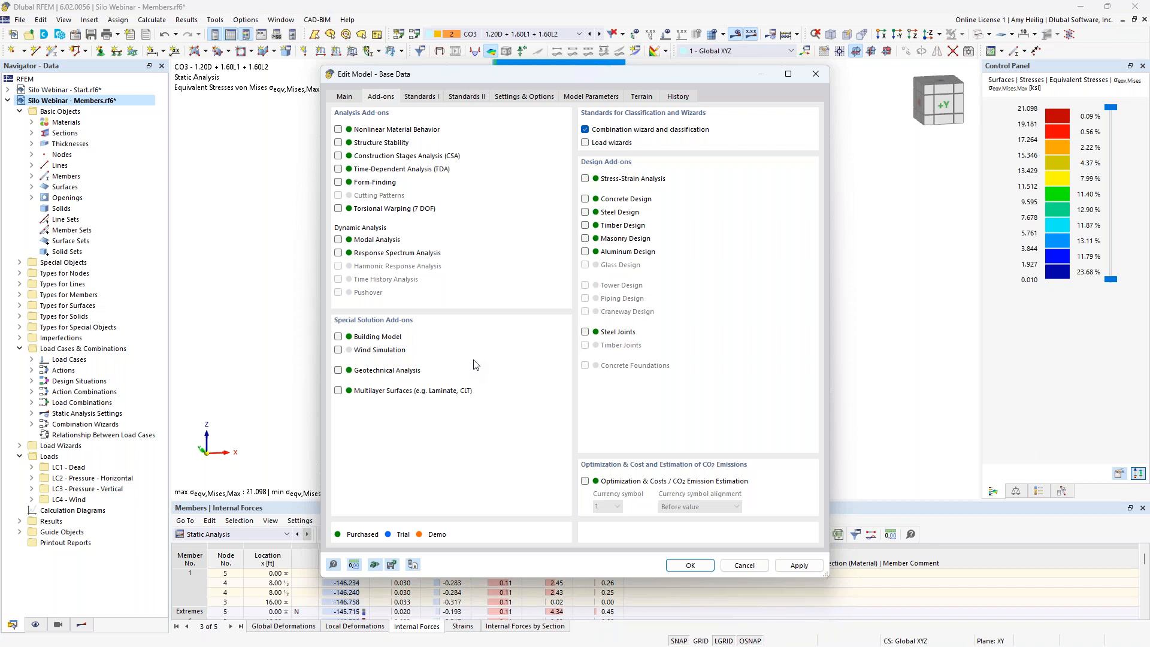
{"action": "left_click", "coordinate": [585, 179]}
{"action": "left_click", "coordinate": [585, 213]}
{"action": "left_click", "coordinate": [338, 143]}
{"action": "left_click", "coordinate": [691, 566]}
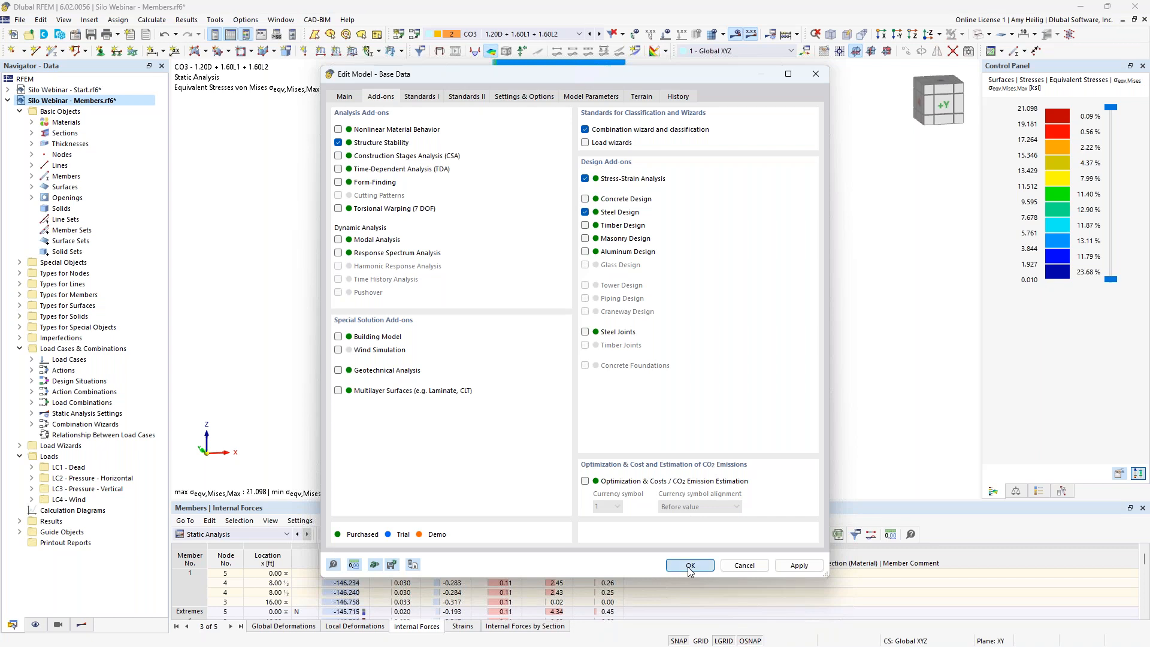
{"action": "left_click", "coordinate": [624, 380]}
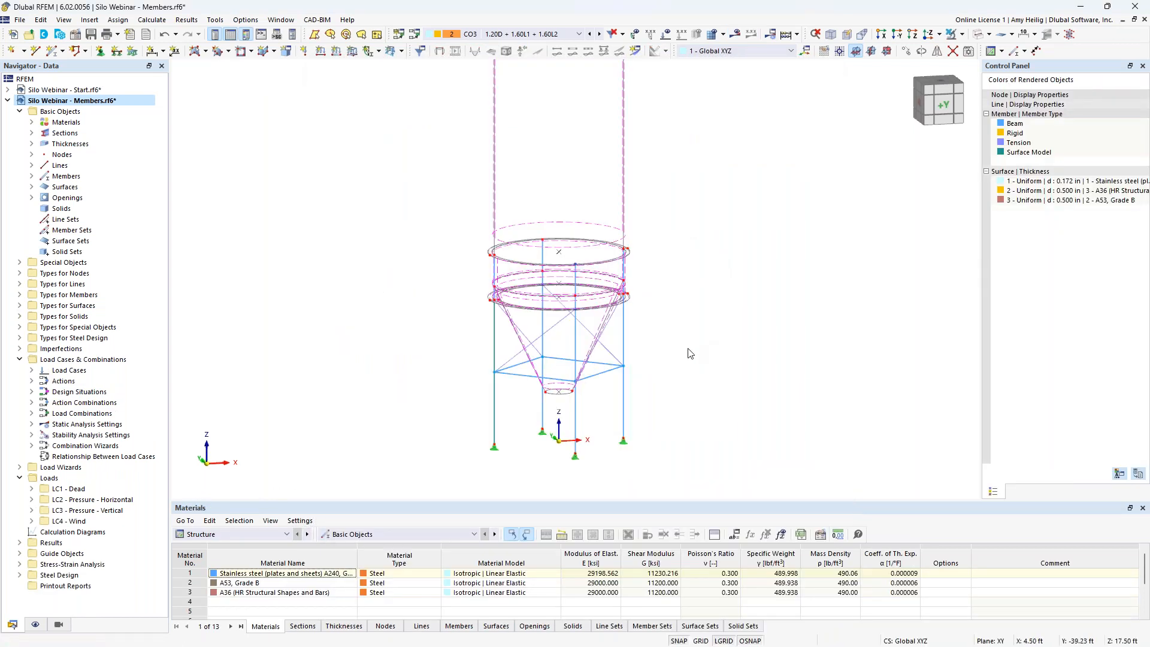
Select the silo's surfaces and open their Default stress-strain analysis surface configuration for editing.
{"action": "scroll", "coordinate": [689, 354], "scroll_direction": "down", "scroll_amount": 4}
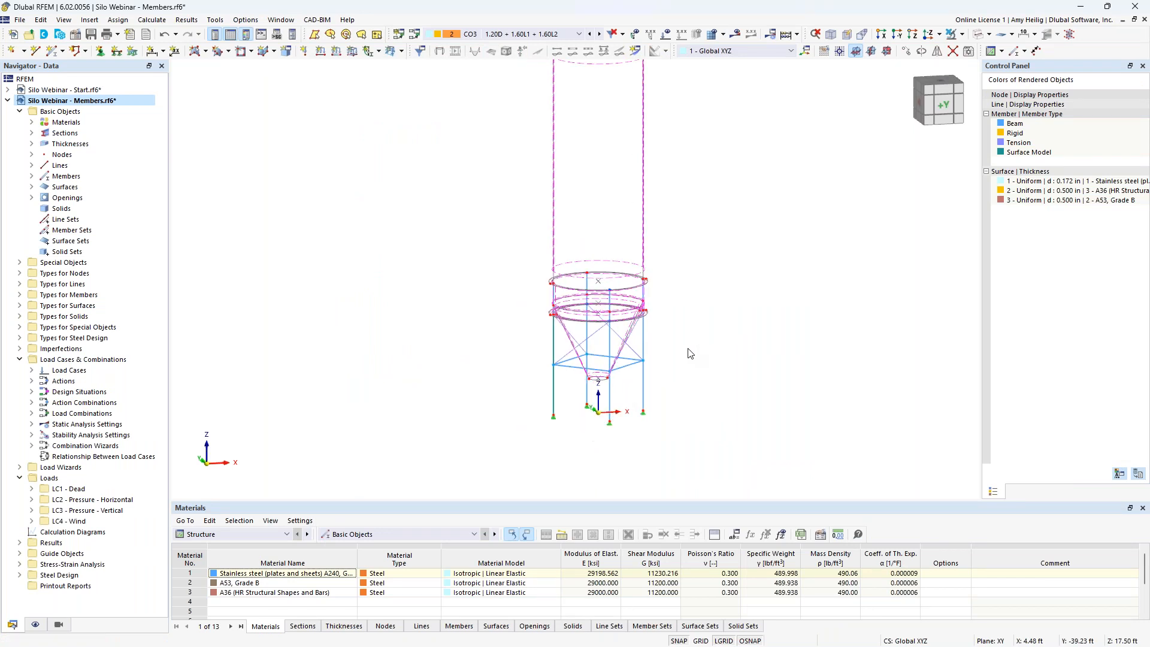
{"action": "left_click_drag", "start_coordinate": [599, 294], "coordinate": [528, 120]}
{"action": "scroll", "coordinate": [626, 171], "scroll_direction": "up", "scroll_amount": 3}
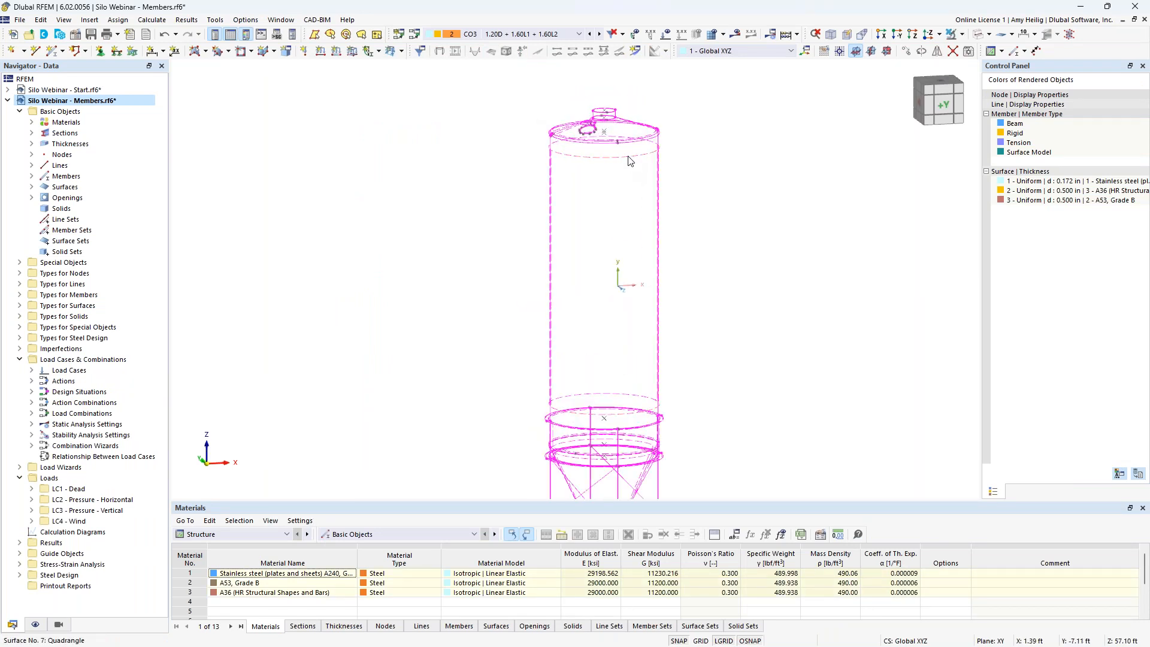
{"action": "double_click", "coordinate": [629, 160]}
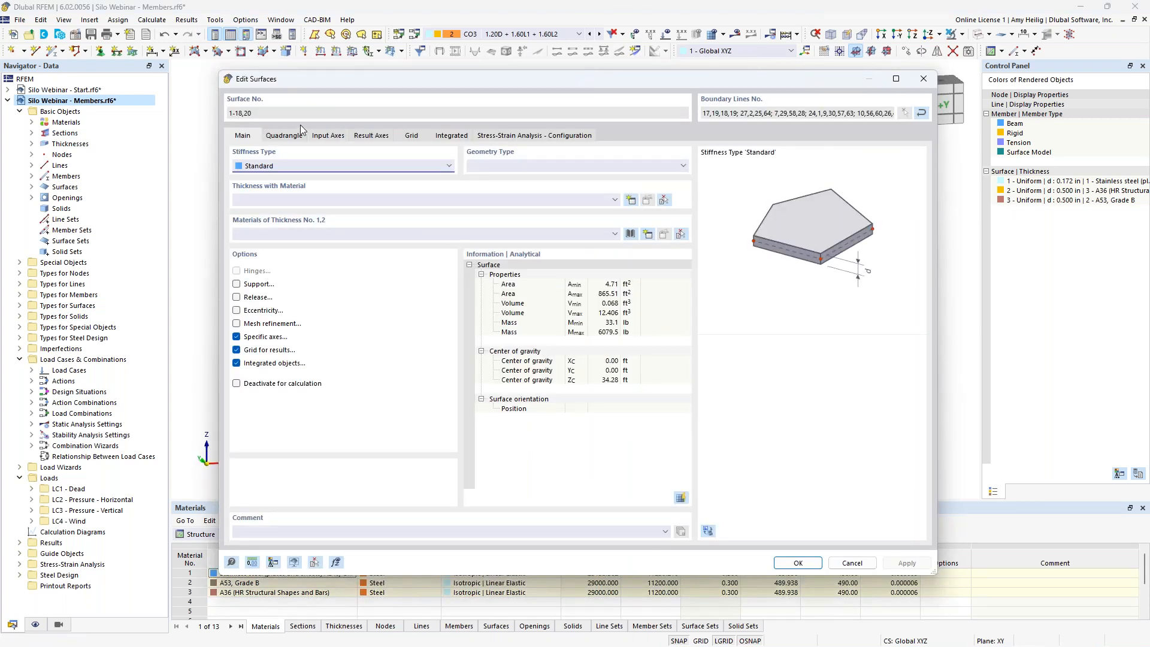
{"action": "left_click", "coordinate": [535, 137]}
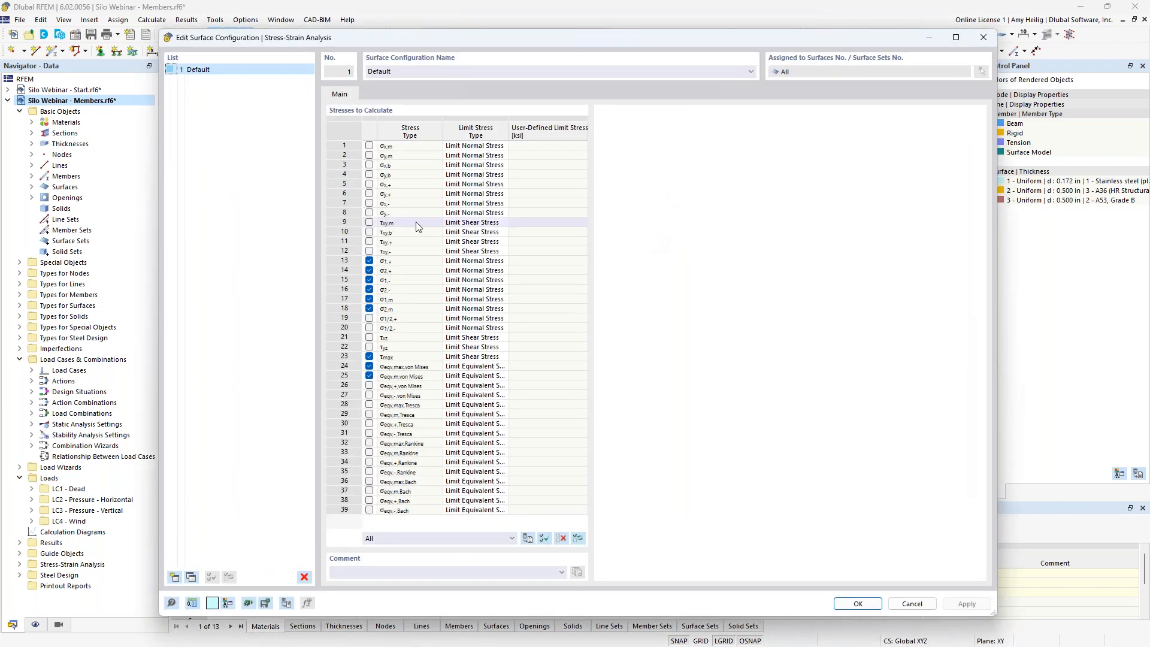
Review the stress types and von Mises limit stress options in the Default surface configuration, and accept the surface settings.
{"action": "left_click", "coordinate": [427, 261]}
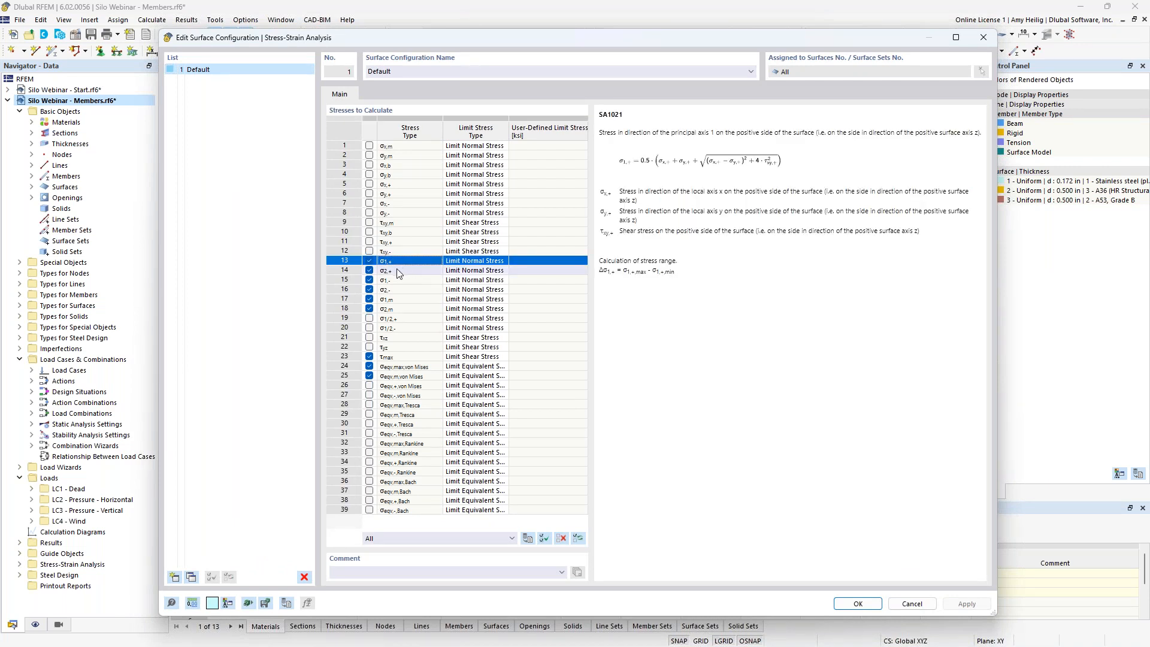
{"action": "left_click", "coordinate": [402, 357]}
{"action": "left_click", "coordinate": [410, 368]}
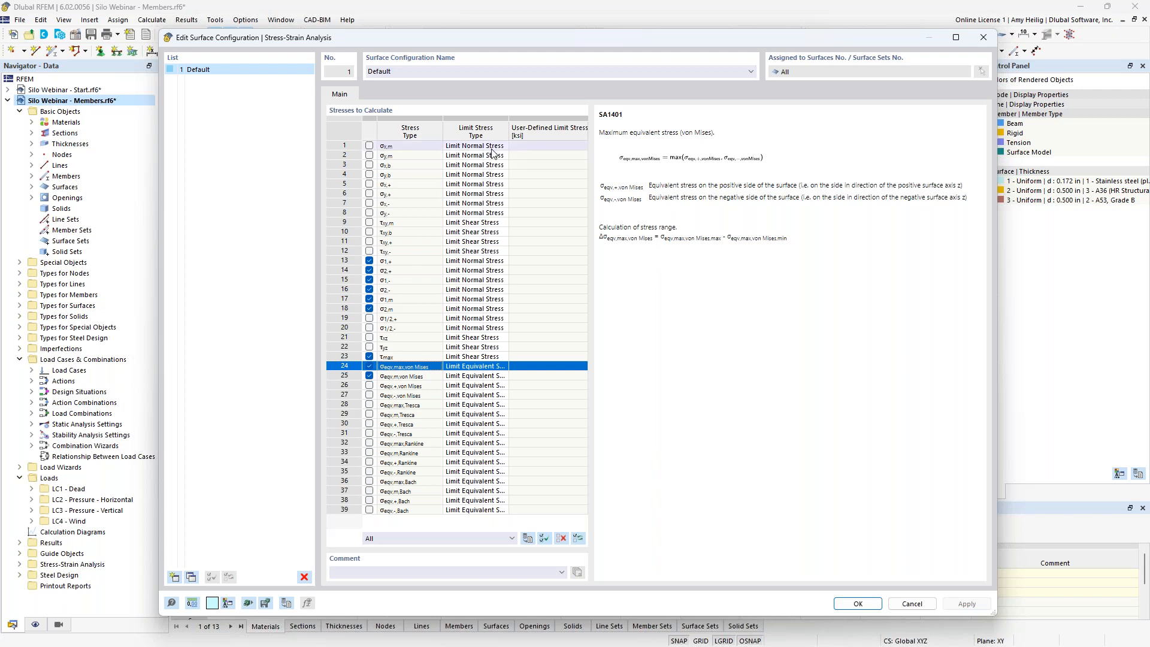
{"action": "left_click", "coordinate": [503, 367]}
{"action": "left_click", "coordinate": [503, 368]}
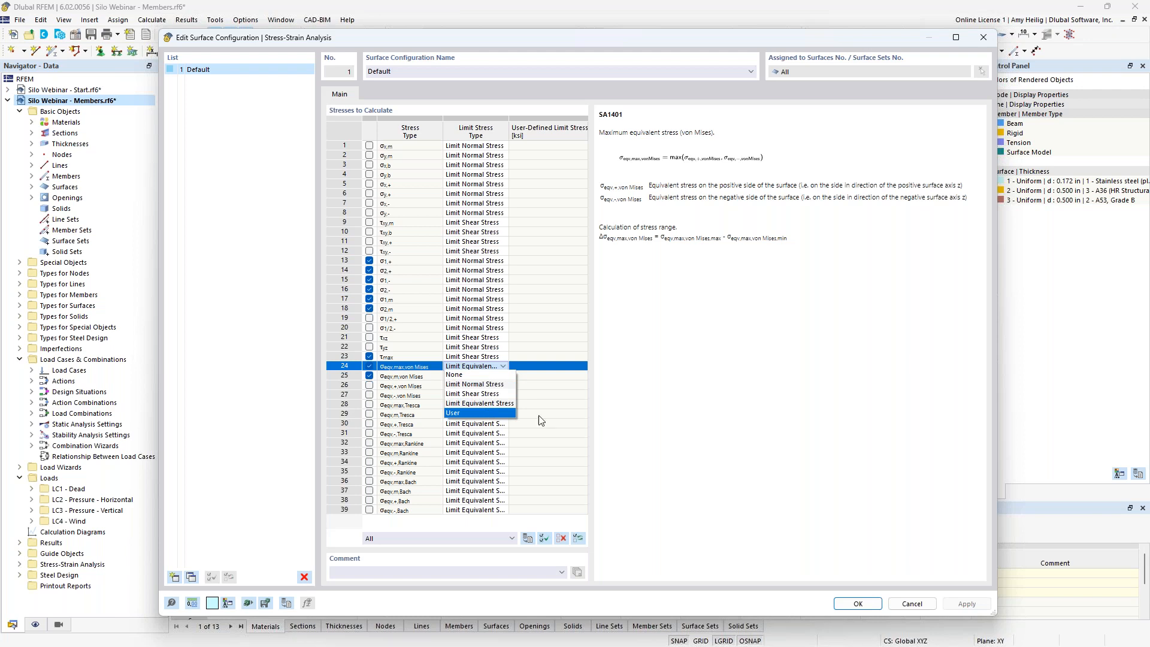
{"action": "left_click", "coordinate": [662, 412]}
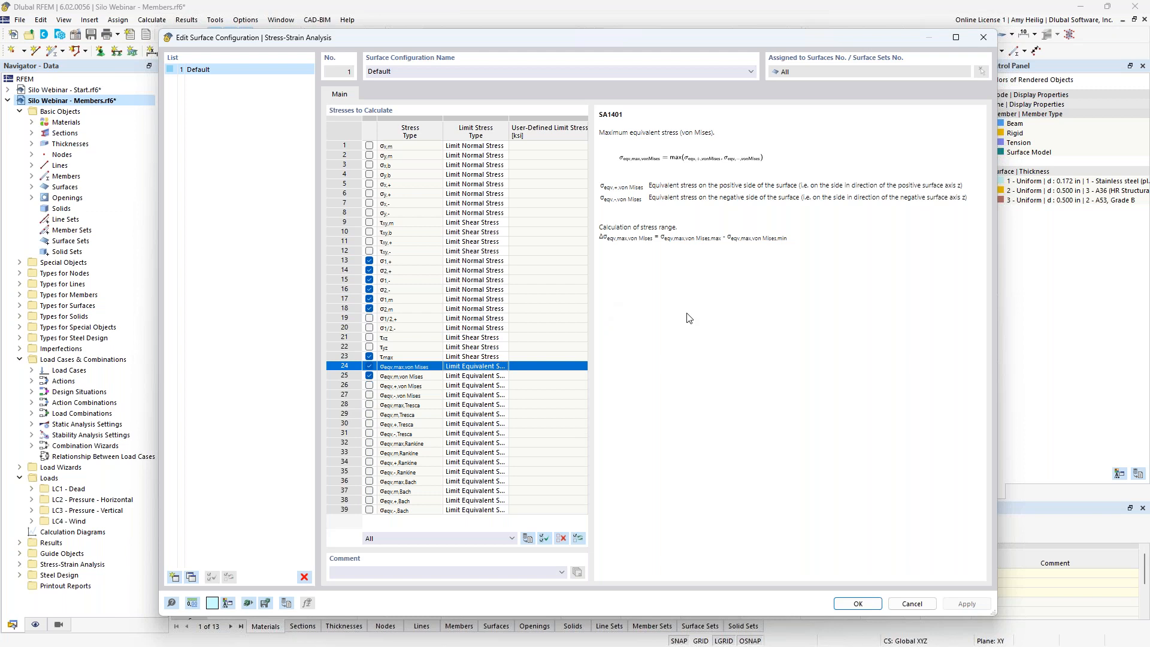
{"action": "left_click", "coordinate": [858, 604]}
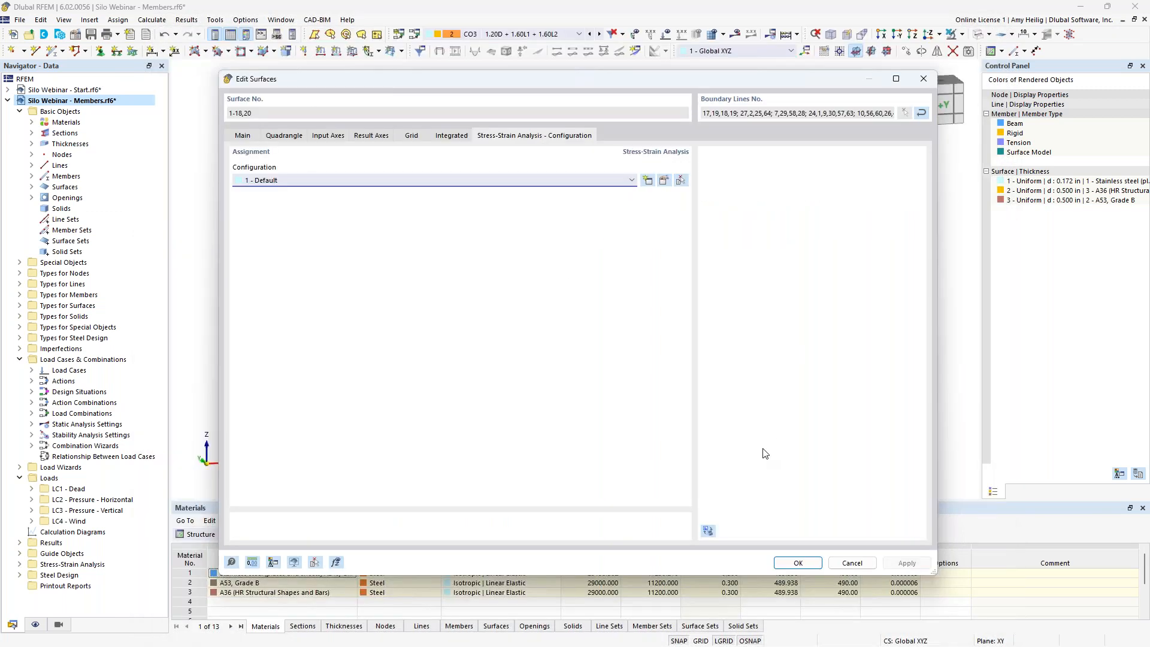
{"action": "left_click", "coordinate": [782, 563]}
Review the stress-strain analysis design situations and exclude all members from the objects to analyze for stresses.
{"action": "left_click_drag", "start_coordinate": [750, 500], "coordinate": [734, 400]}
{"action": "scroll", "coordinate": [718, 235], "scroll_direction": "down", "scroll_amount": 2}
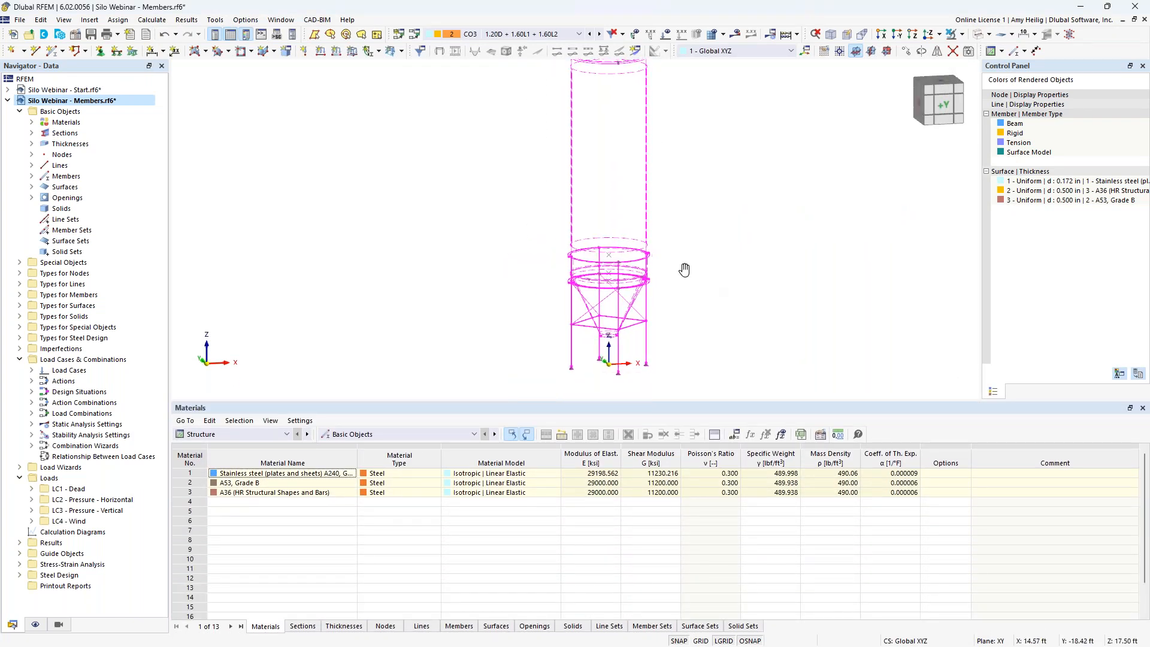
{"action": "middle_click_drag", "start_coordinate": [710, 289], "coordinate": [659, 248]}
{"action": "left_click", "coordinate": [703, 283]}
{"action": "left_click", "coordinate": [287, 436]}
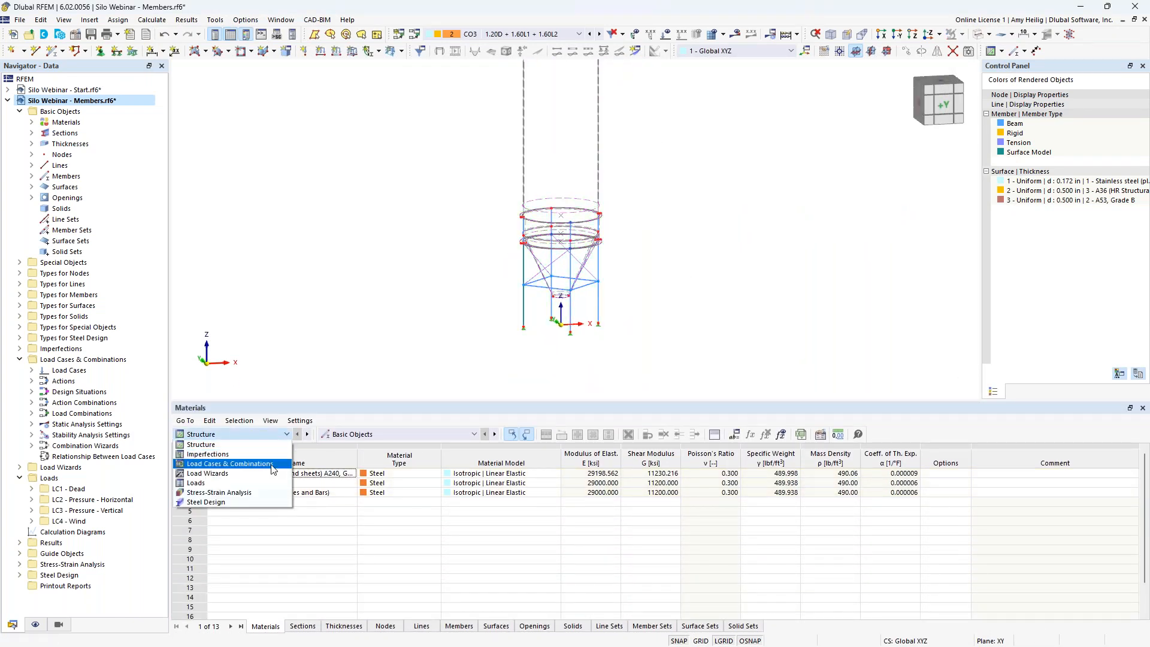
{"action": "left_click", "coordinate": [262, 493]}
{"action": "left_click", "coordinate": [278, 626]}
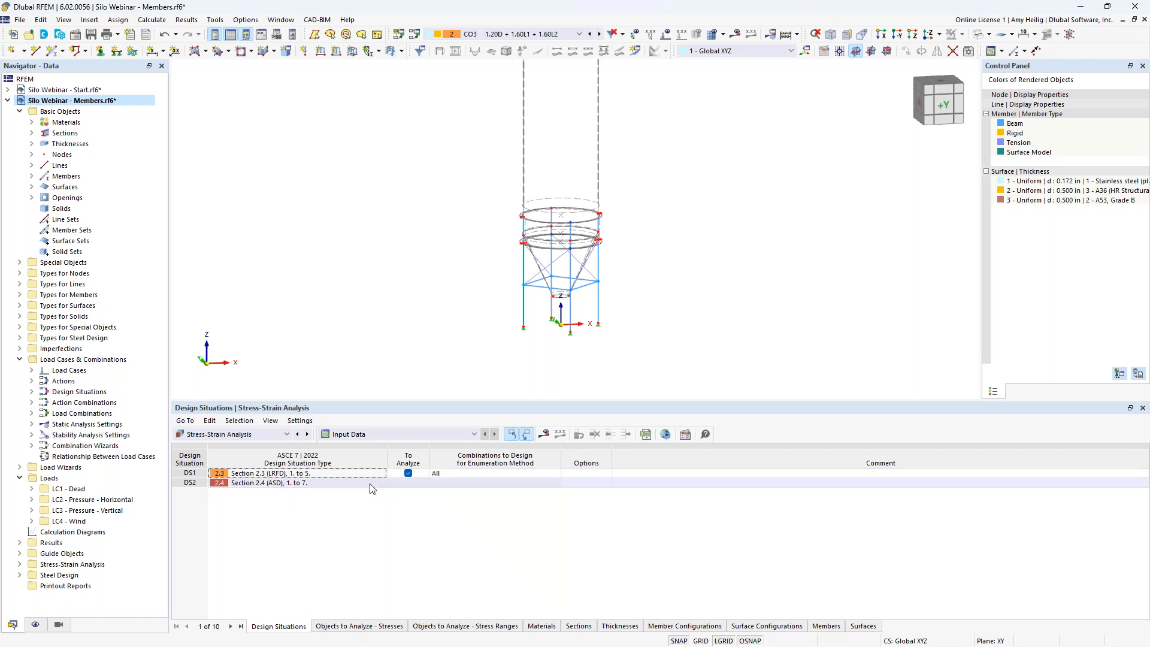
{"action": "left_click", "coordinate": [352, 626]}
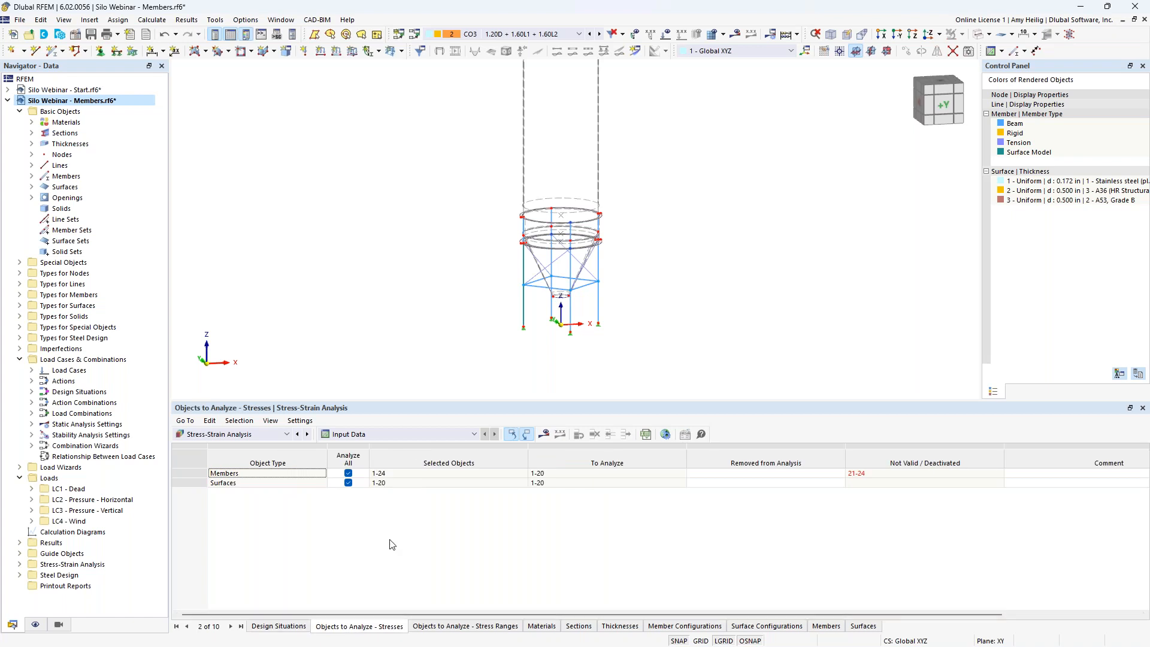
{"action": "left_click", "coordinate": [350, 474]}
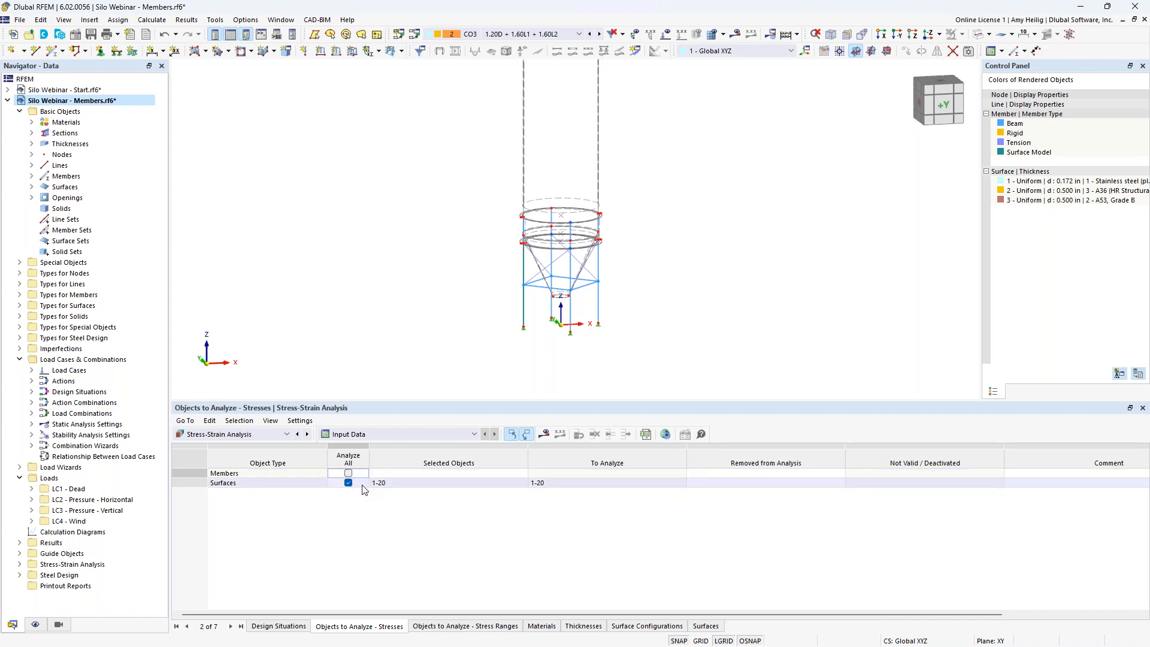
Set the surface smoothing in the stress-strain analysis global settings to Constant on mesh elements.
{"action": "left_click", "coordinate": [666, 434]}
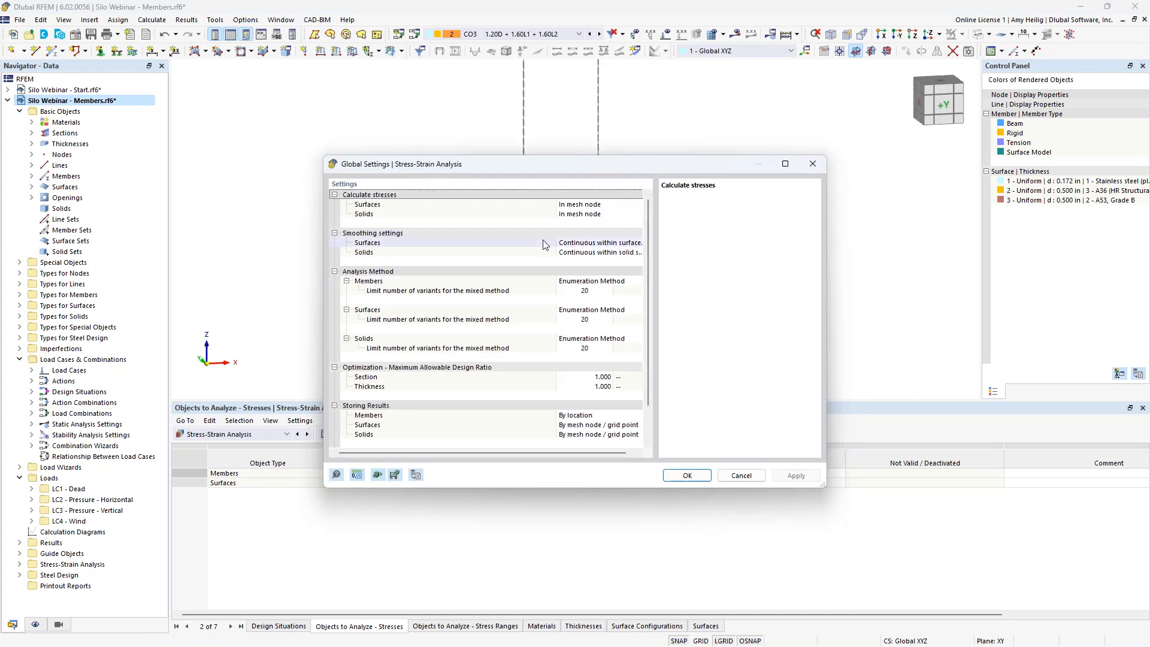
{"action": "left_click_drag", "start_coordinate": [556, 242], "coordinate": [477, 241]}
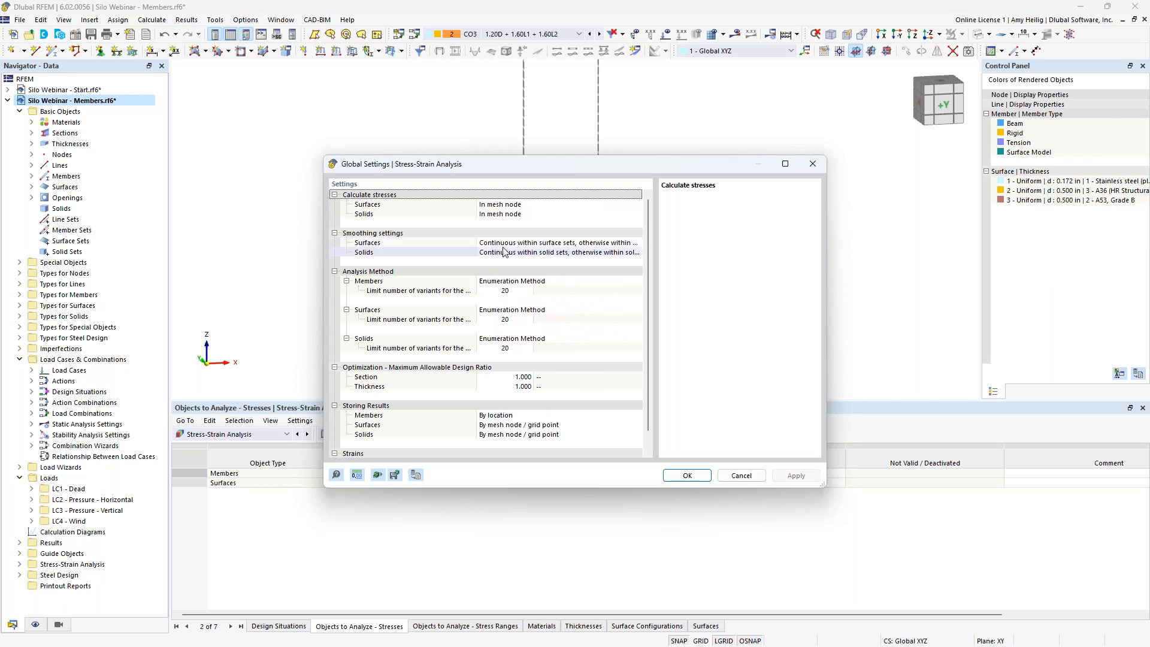
{"action": "left_click", "coordinate": [503, 246]}
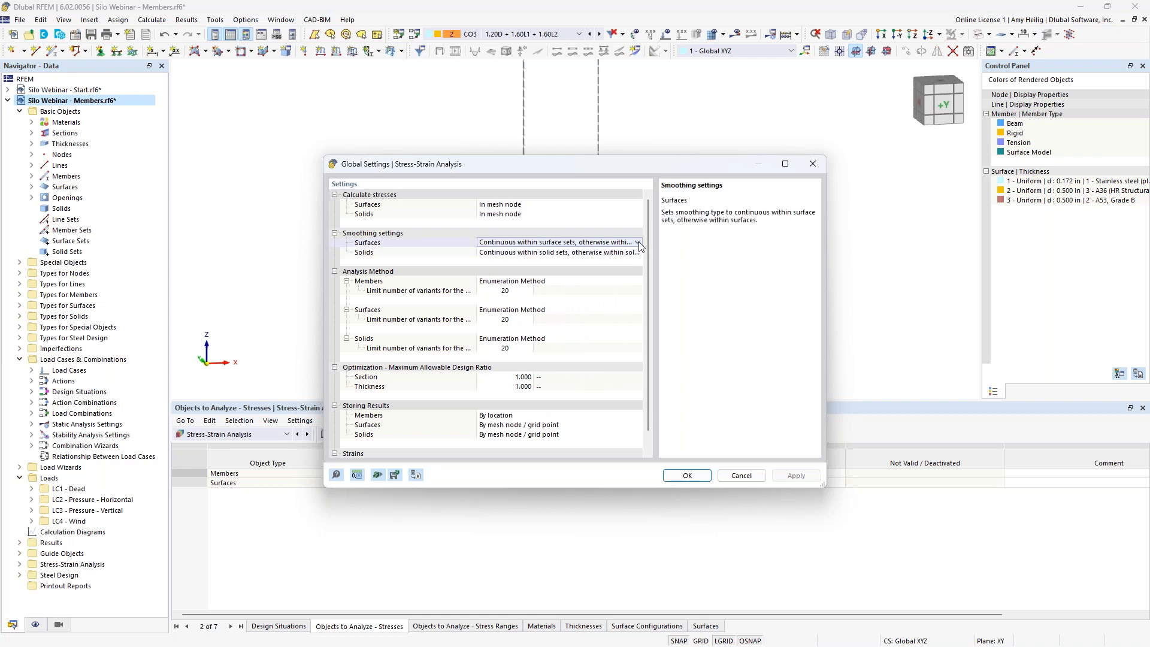
{"action": "left_click", "coordinate": [638, 243]}
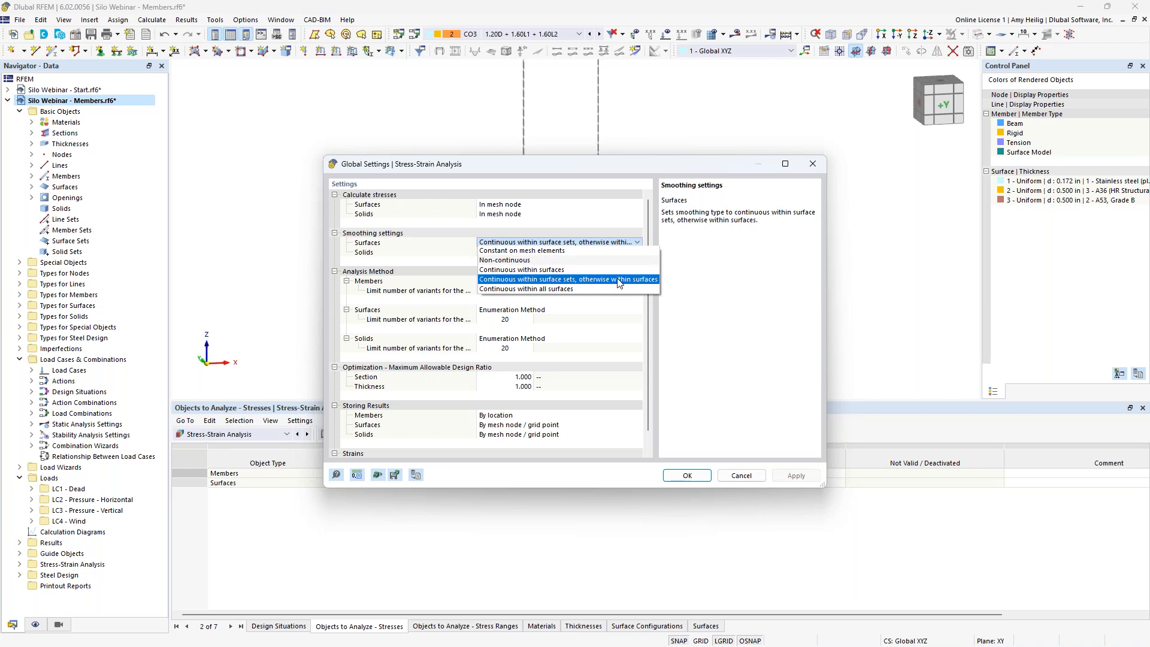
{"action": "left_click", "coordinate": [574, 251]}
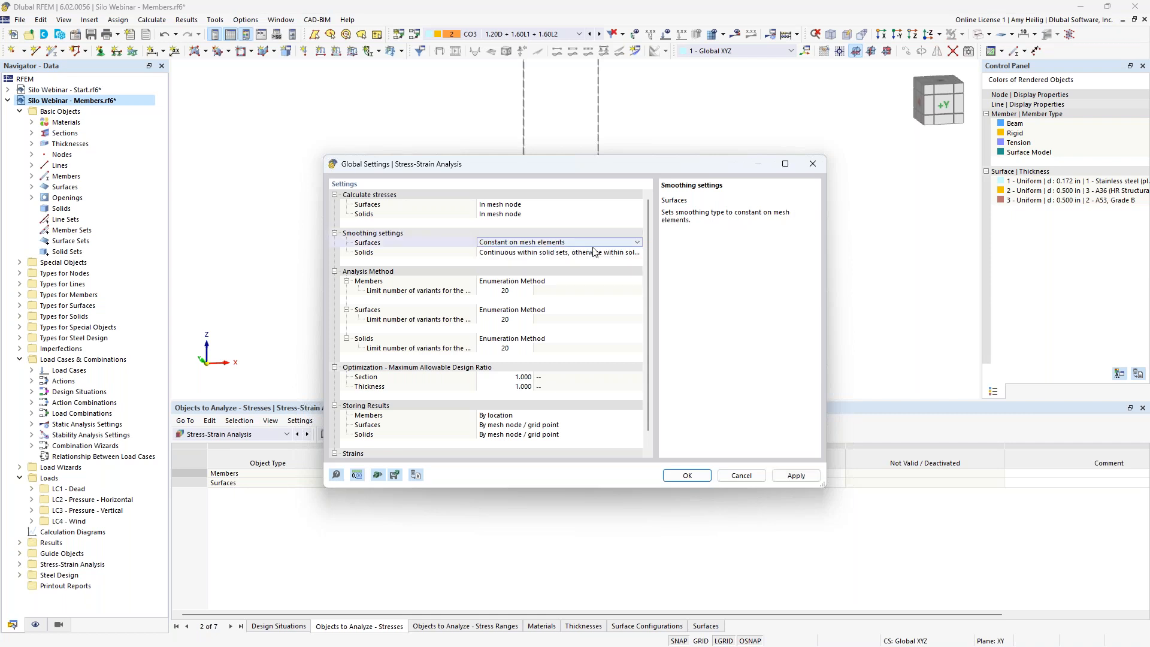
{"action": "left_click", "coordinate": [678, 477]}
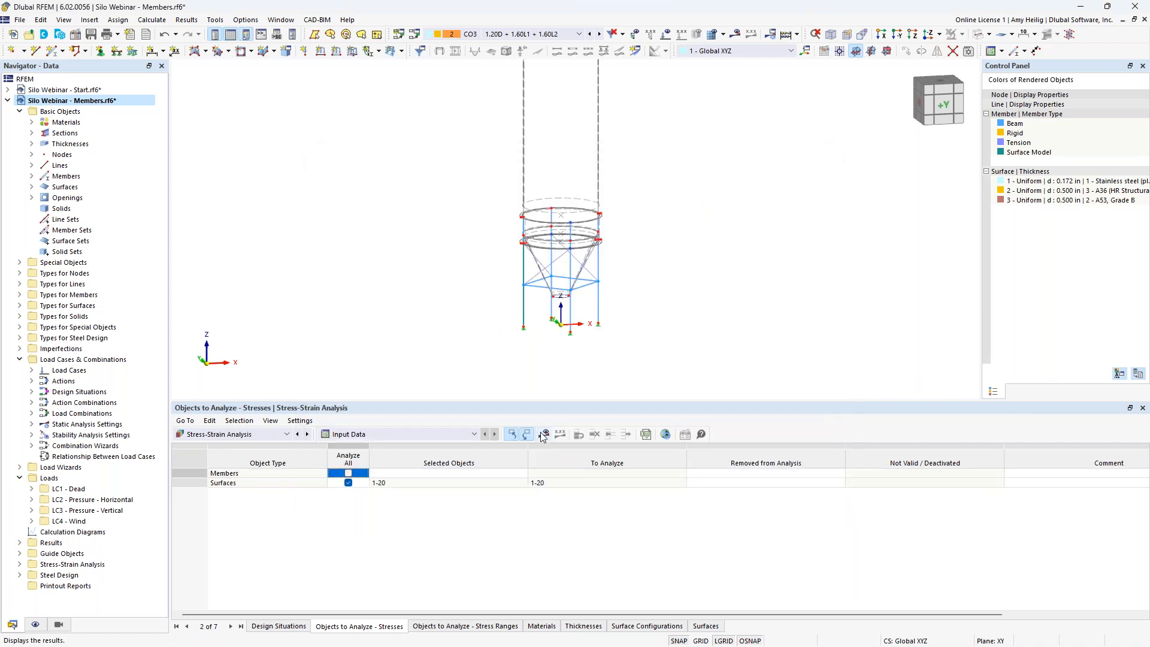
Calculate the stress-strain analysis and list the resulting stresses on surfaces by surface in an enlarged table.
{"action": "left_click", "coordinate": [544, 433]}
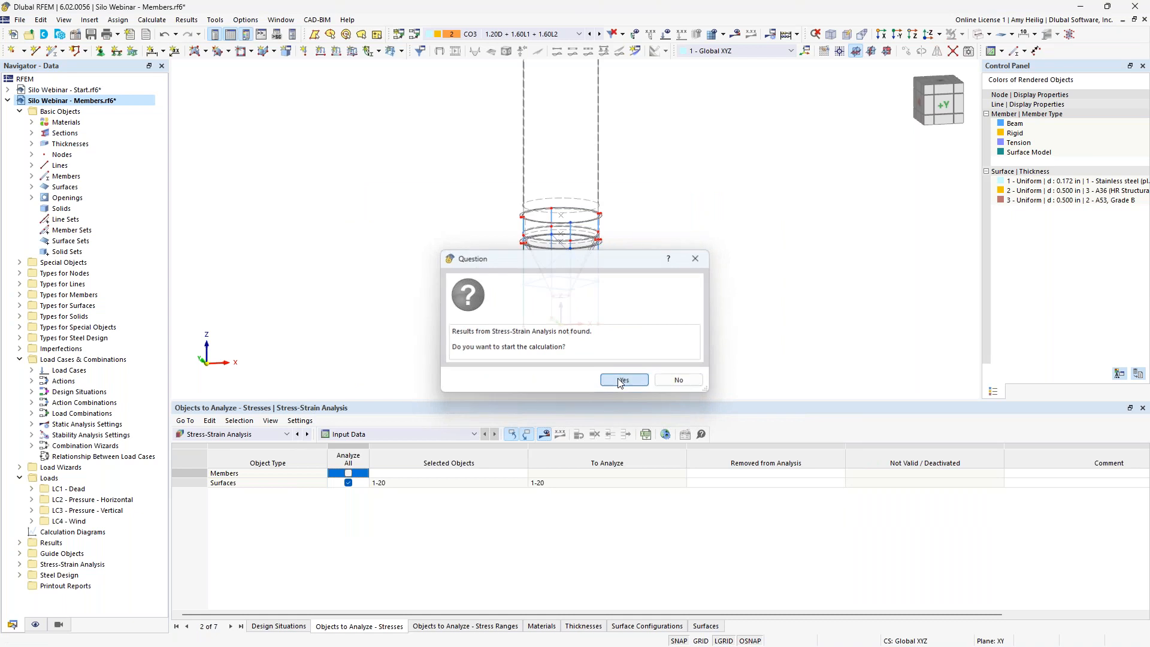
{"action": "left_click", "coordinate": [620, 383]}
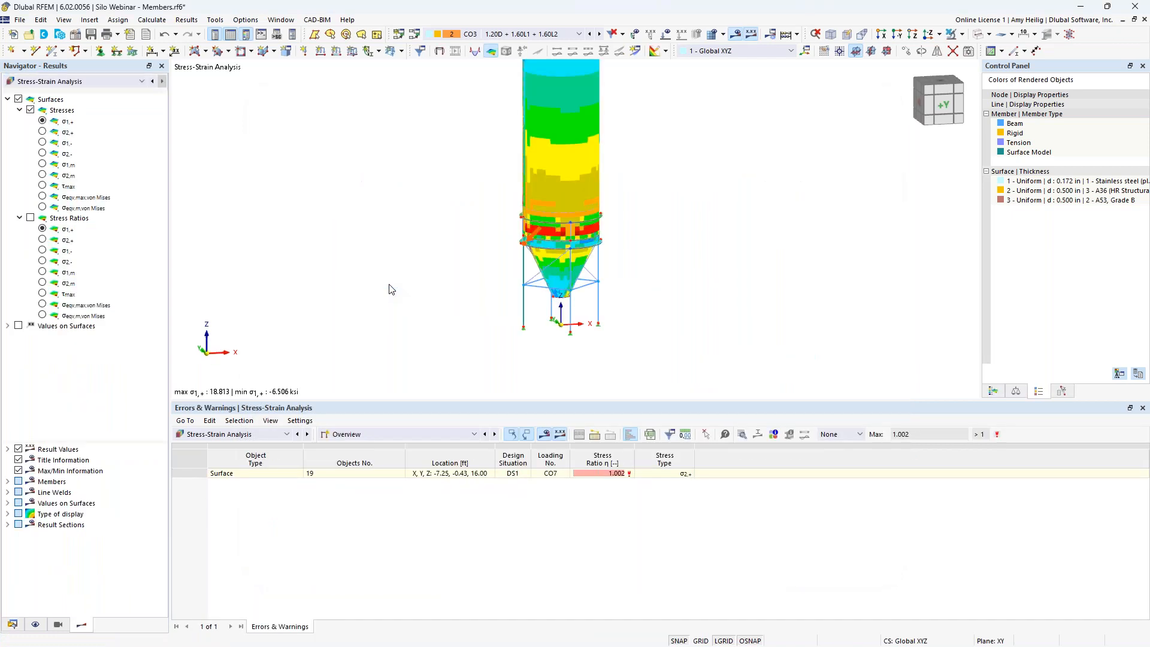
{"action": "left_click", "coordinate": [343, 435]}
{"action": "left_click", "coordinate": [354, 465]}
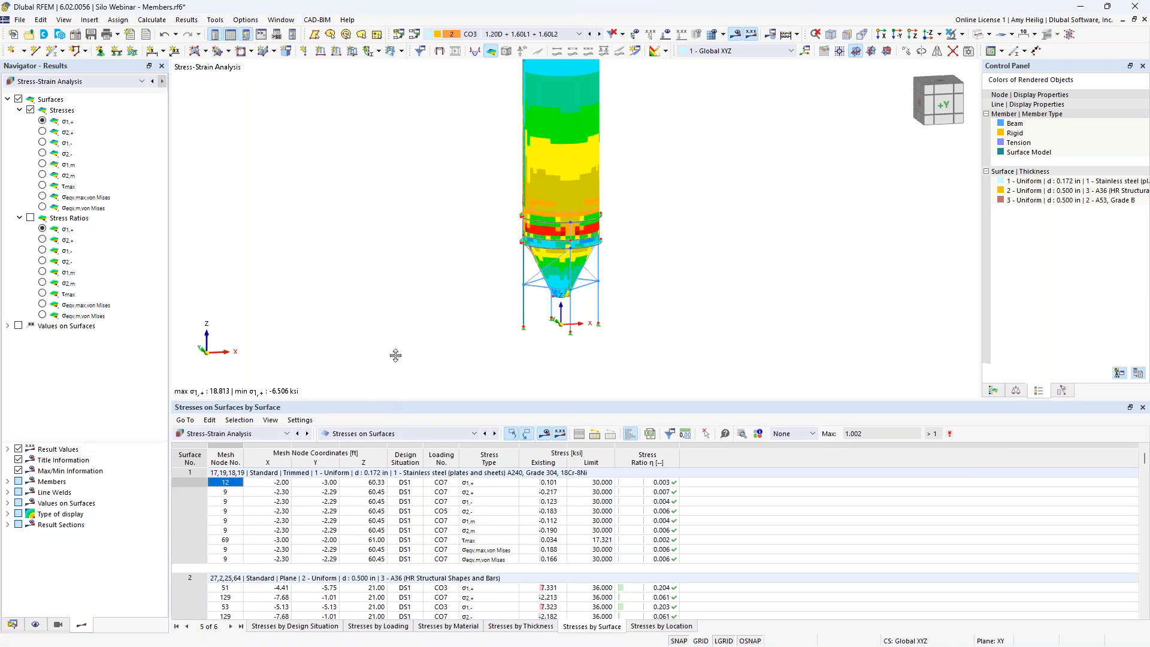
{"action": "left_click_drag", "start_coordinate": [385, 399], "coordinate": [359, 300]}
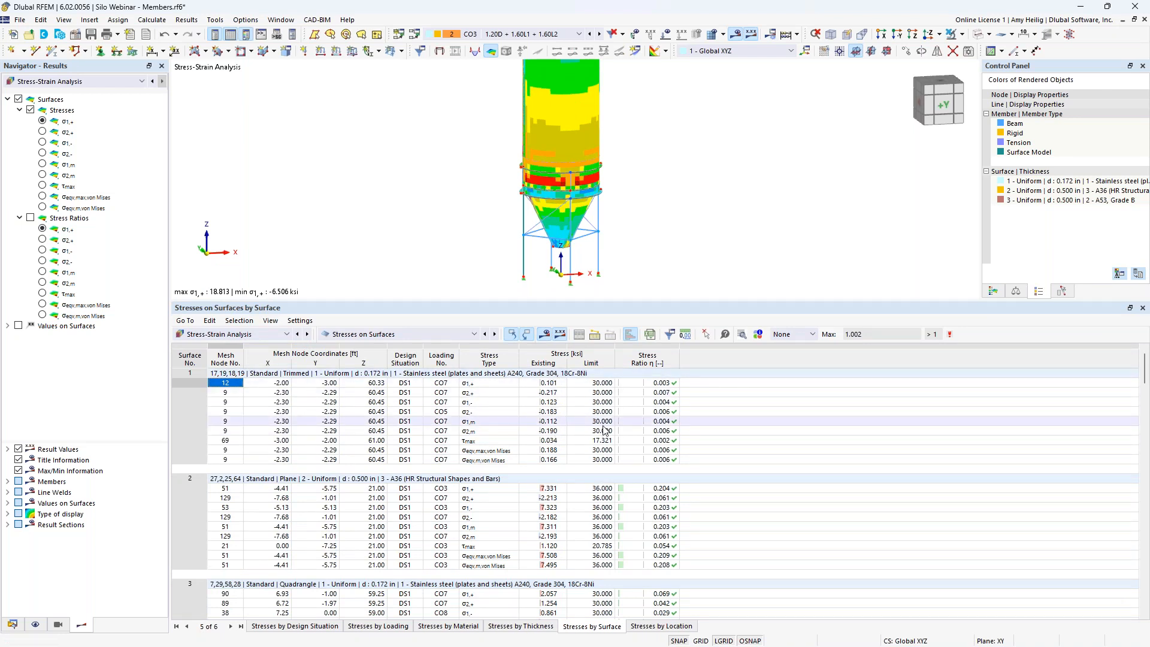
Examine the stress ratios of surfaces 1 and 2, including the result details for surface 2's maximum von Mises stress.
{"action": "left_click", "coordinate": [667, 383]}
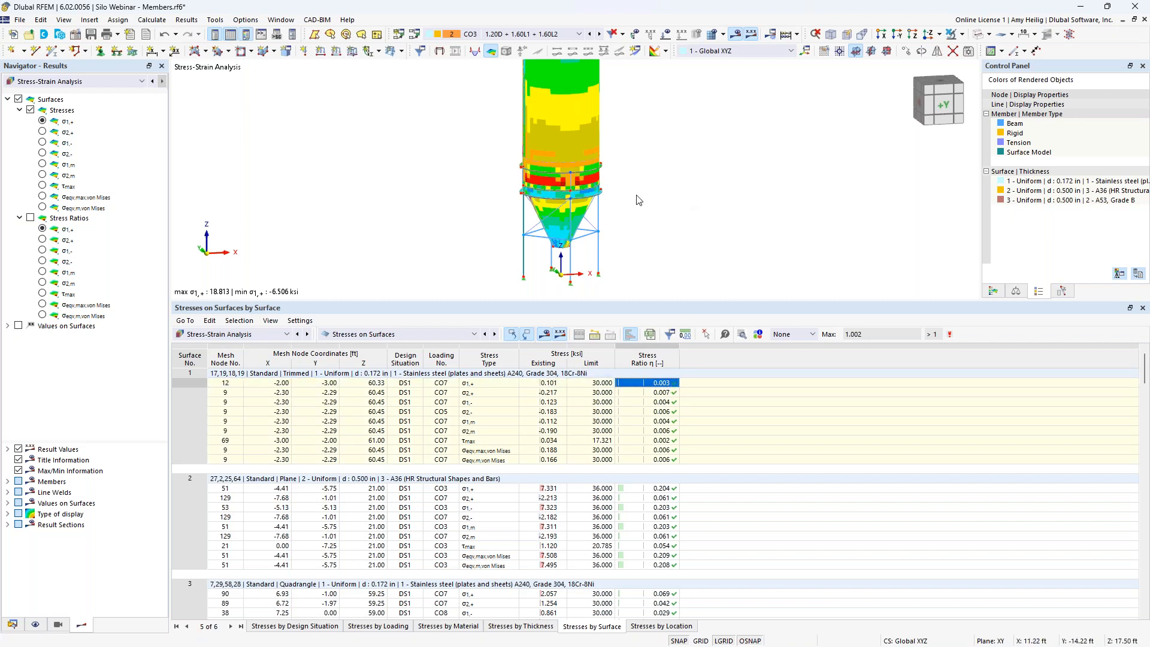
{"action": "key", "text": "Down"}
{"action": "key", "text": "Down"}
{"action": "key", "text": "Down"}
{"action": "key", "text": "Down"}
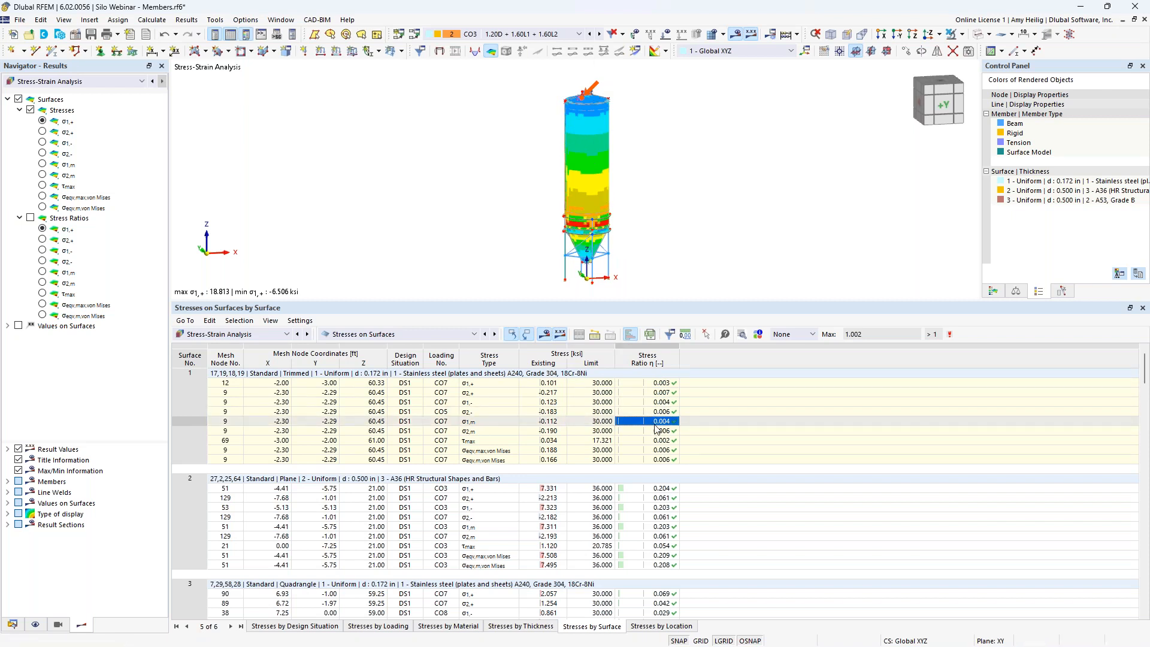
{"action": "scroll", "coordinate": [662, 519], "scroll_direction": "down", "scroll_amount": 2}
{"action": "left_click", "coordinate": [665, 499]}
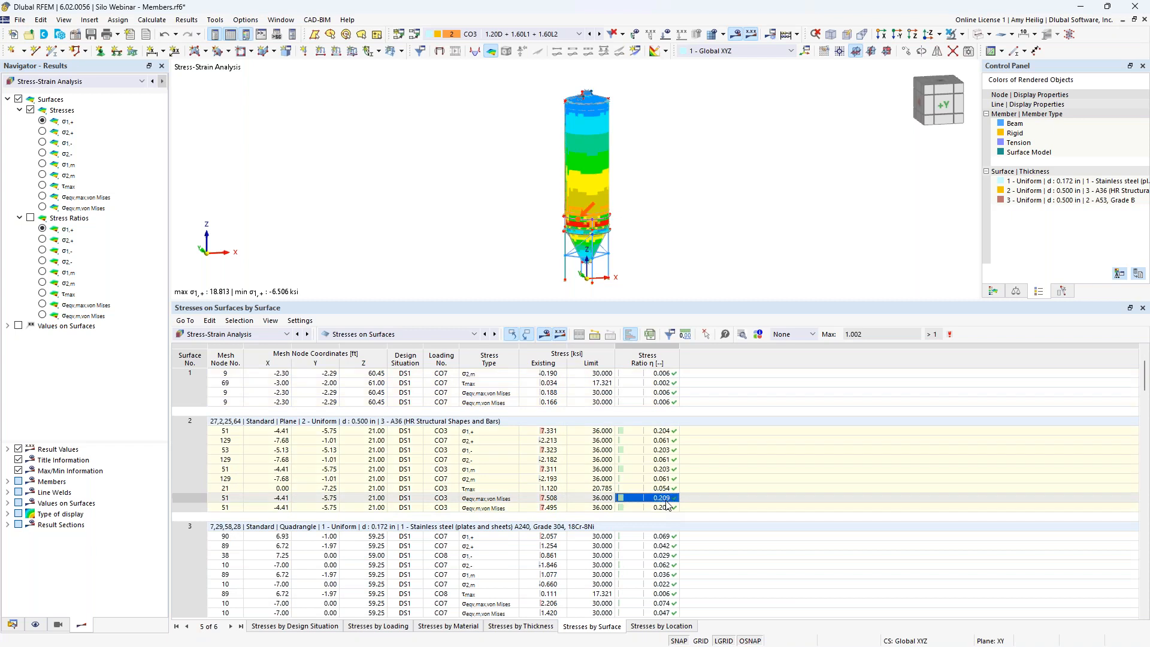
{"action": "left_click", "coordinate": [743, 335]}
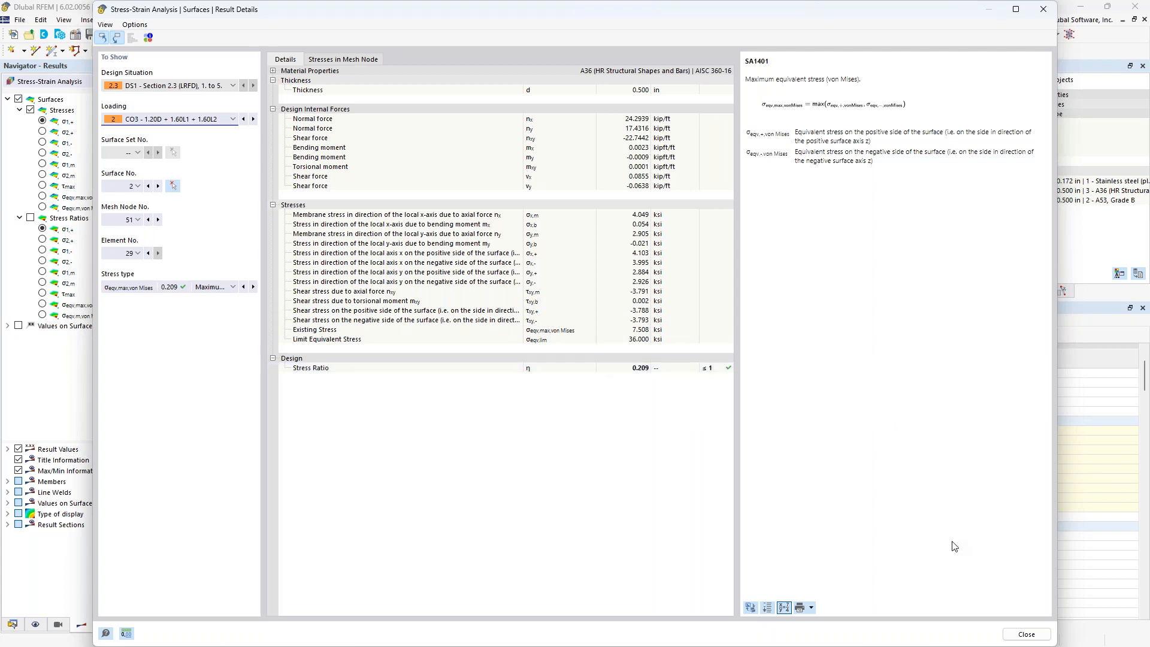
{"action": "left_click", "coordinate": [1023, 636]}
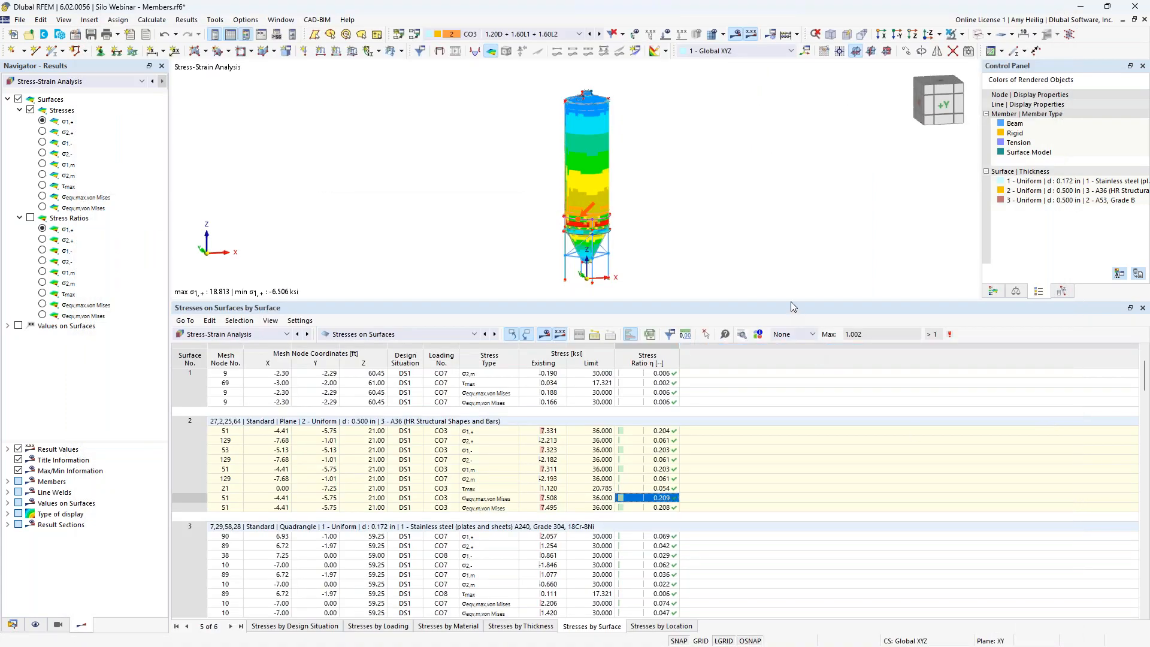
Select the silo's four pipe legs and open new steel design effective lengths for members 8, 11 and 18.
{"action": "left_click_drag", "start_coordinate": [791, 303], "coordinate": [791, 435]}
{"action": "scroll", "coordinate": [596, 334], "scroll_direction": "up", "scroll_amount": 3}
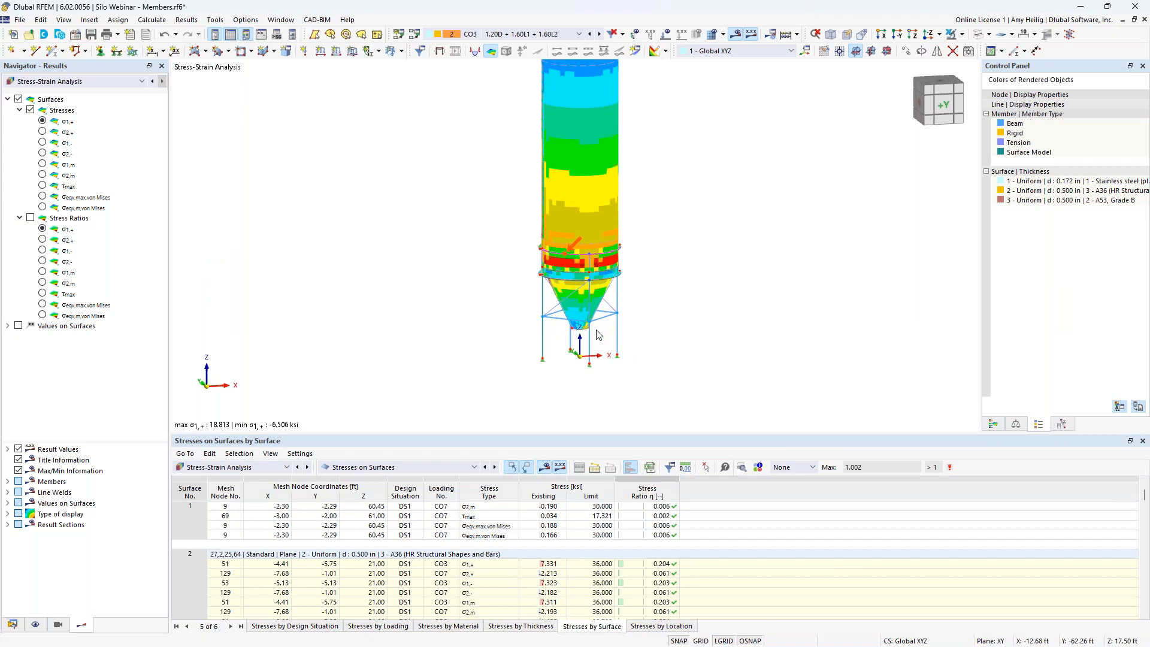
{"action": "scroll", "coordinate": [641, 318], "scroll_direction": "up", "scroll_amount": 3}
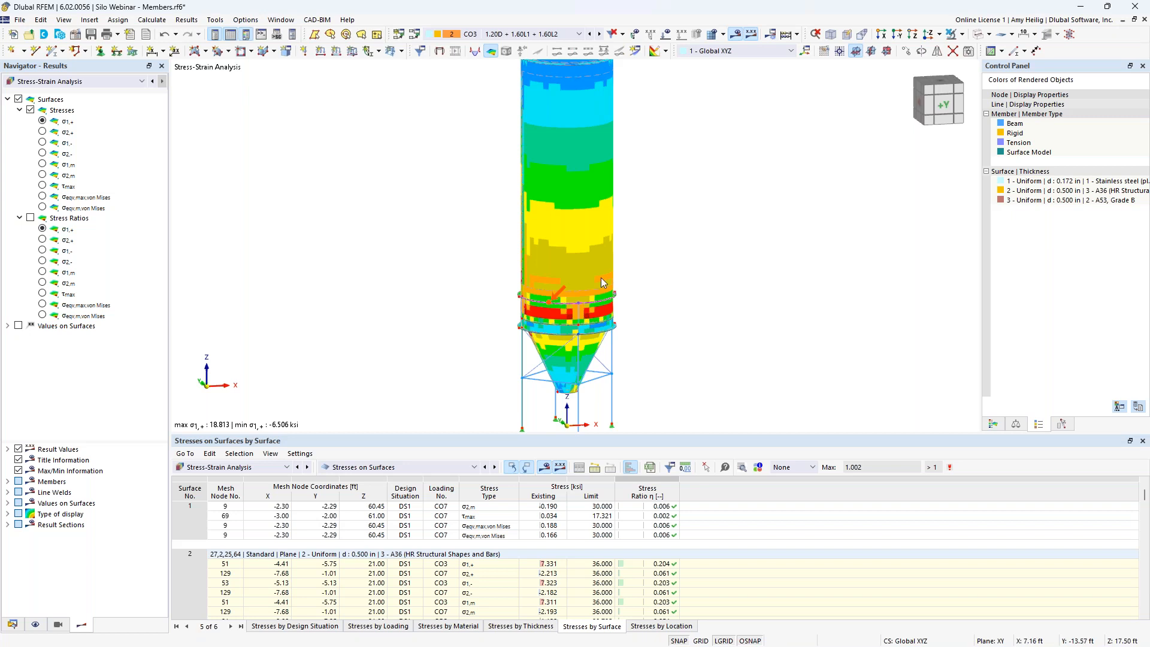
{"action": "middle_click_drag", "start_coordinate": [653, 328], "coordinate": [641, 259]}
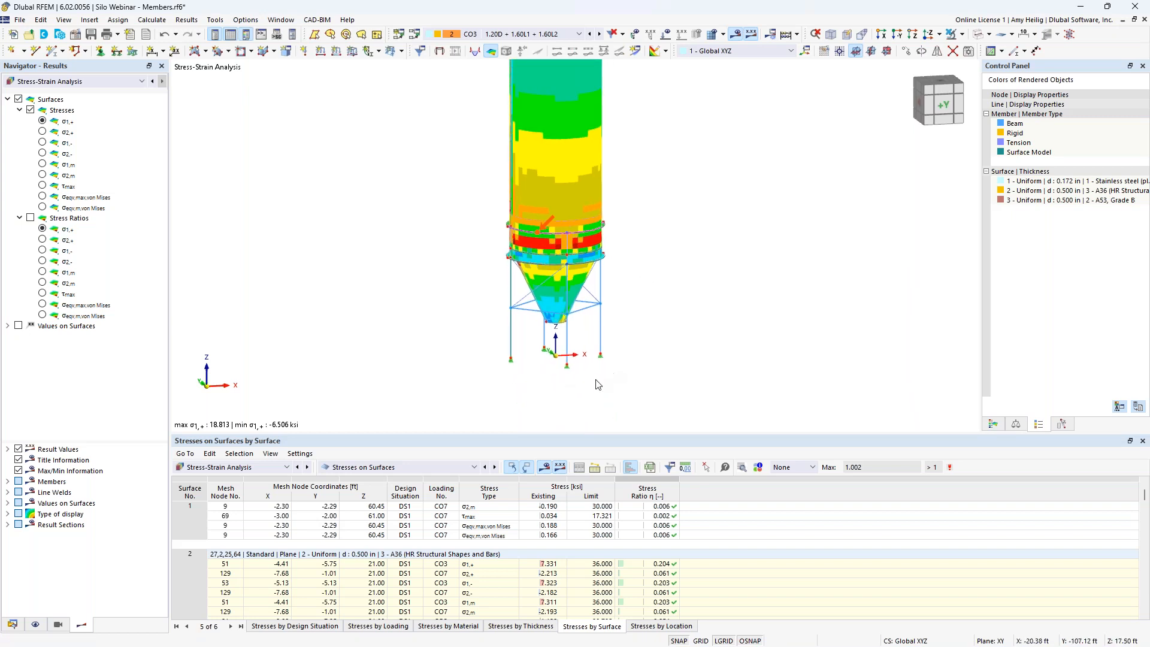
{"action": "scroll", "coordinate": [602, 383], "scroll_direction": "up", "scroll_amount": 4}
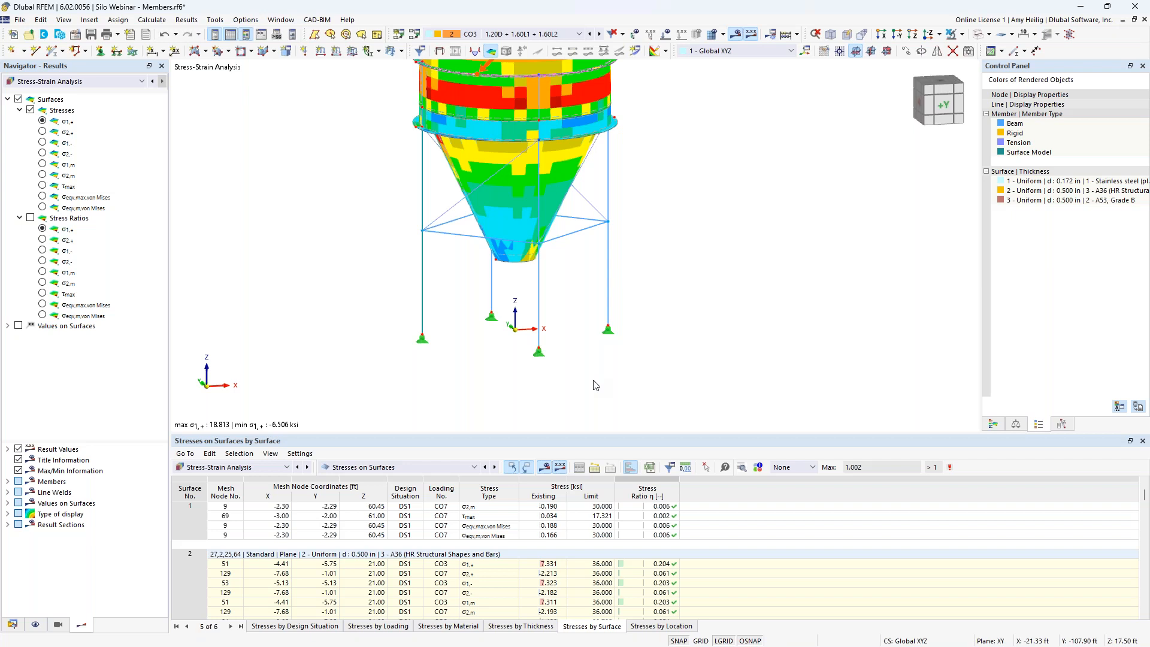
{"action": "mouse_move", "coordinate": [652, 312]}
{"action": "left_mouse_down"}
{"action": "mouse_move", "coordinate": [467, 295]}
{"action": "mouse_move", "coordinate": [650, 296]}
{"action": "left_mouse_up"}
{"action": "left_click_drag", "start_coordinate": [472, 291], "coordinate": [394, 282]}
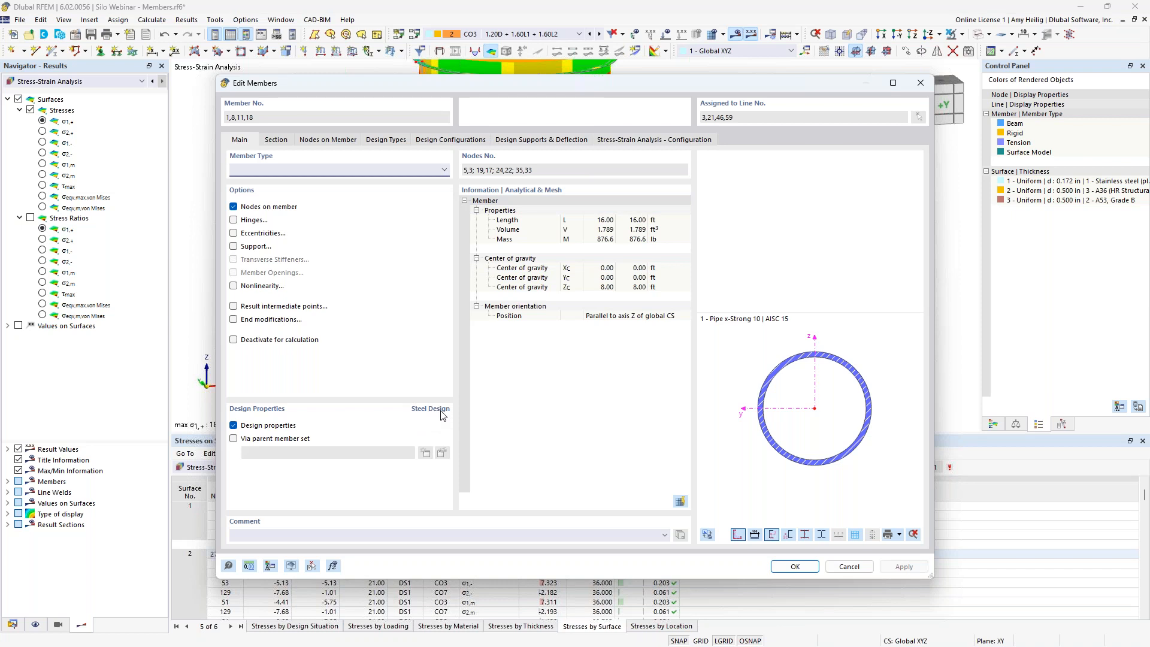
{"action": "left_click", "coordinate": [399, 142]}
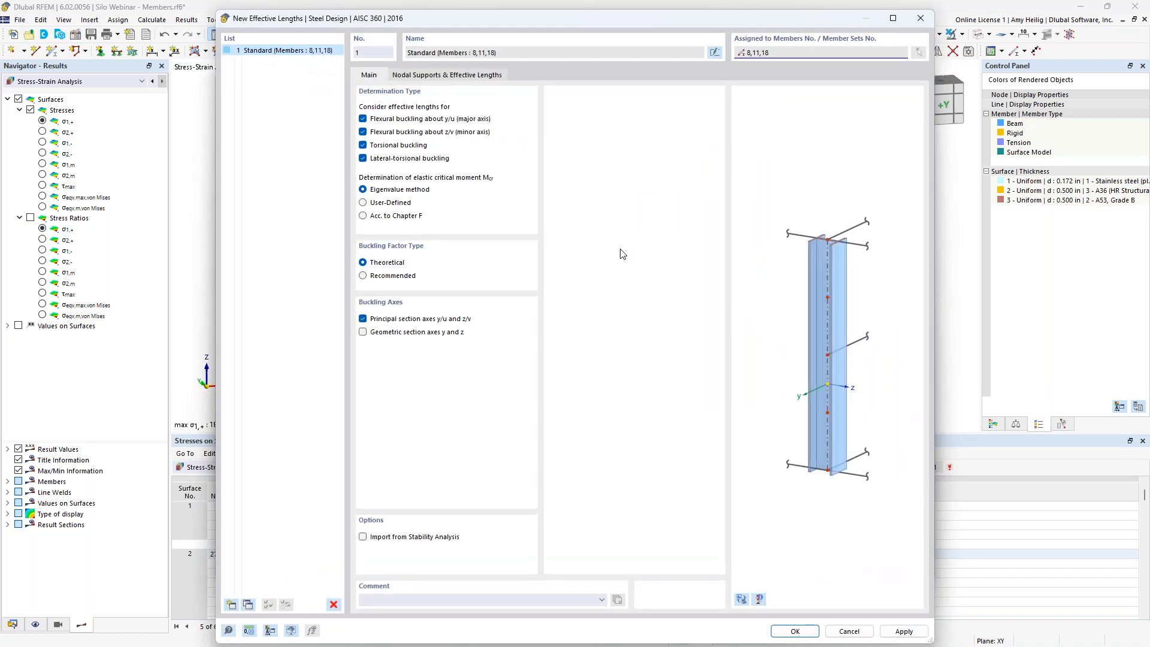
Exclude torsional and lateral-torsional buckling from the legs' effective lengths, with the model shown in the preview.
{"action": "left_click", "coordinate": [742, 600]}
{"action": "left_click", "coordinate": [363, 145]}
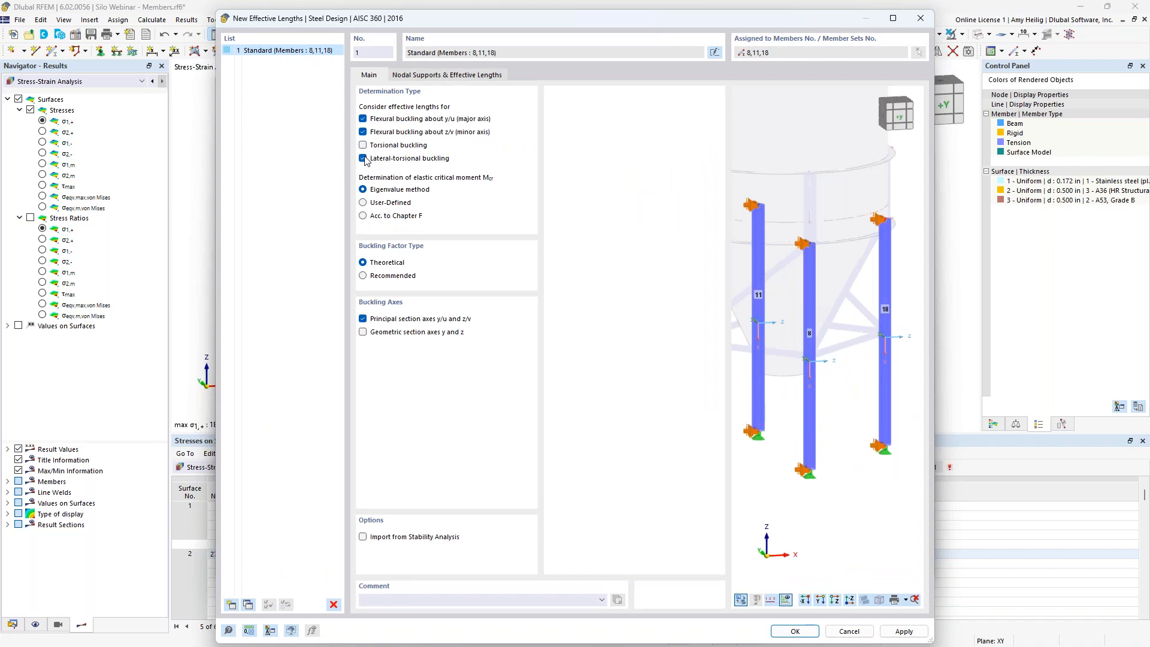
{"action": "left_click", "coordinate": [363, 159]}
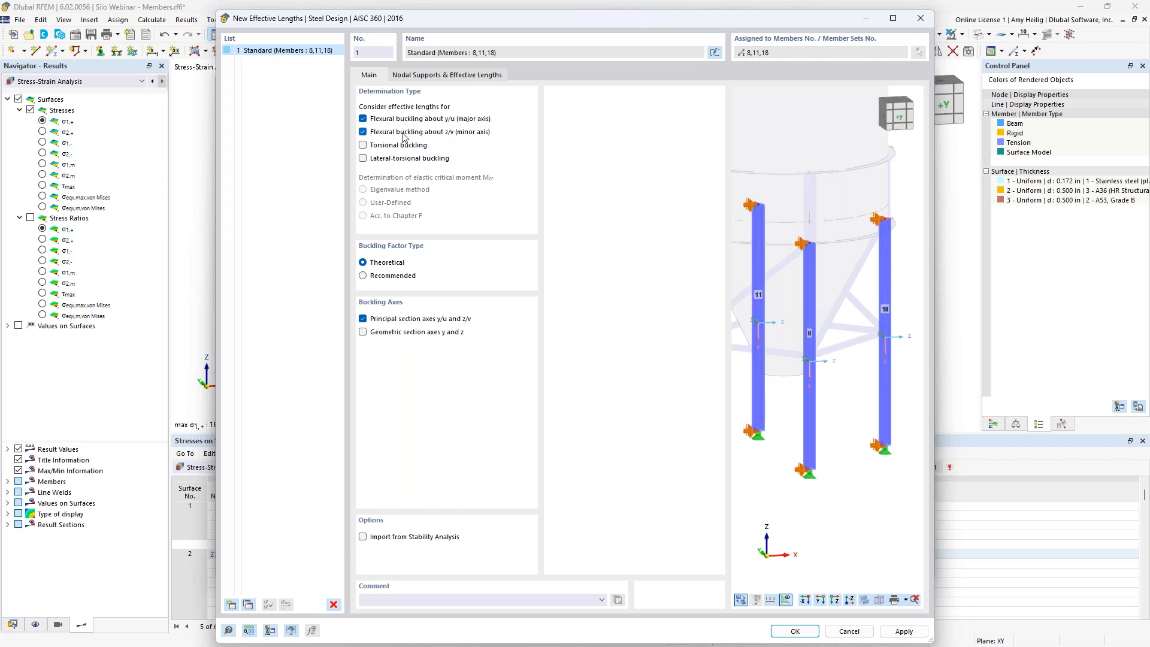
Add an intermediate nodal support fixed in z/v and y/u to the legs' effective lengths, and apply them to the members.
{"action": "left_click", "coordinate": [427, 77]}
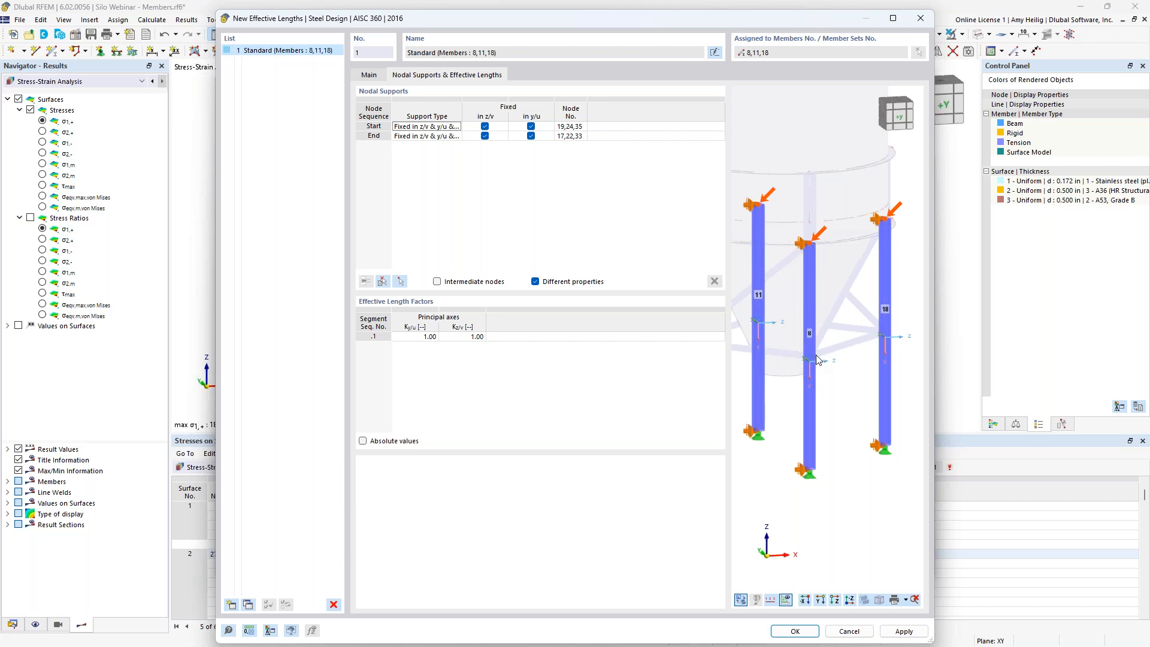
{"action": "scroll", "coordinate": [816, 359], "scroll_direction": "up", "scroll_amount": 2}
{"action": "scroll", "coordinate": [830, 371], "scroll_direction": "down", "scroll_amount": 2}
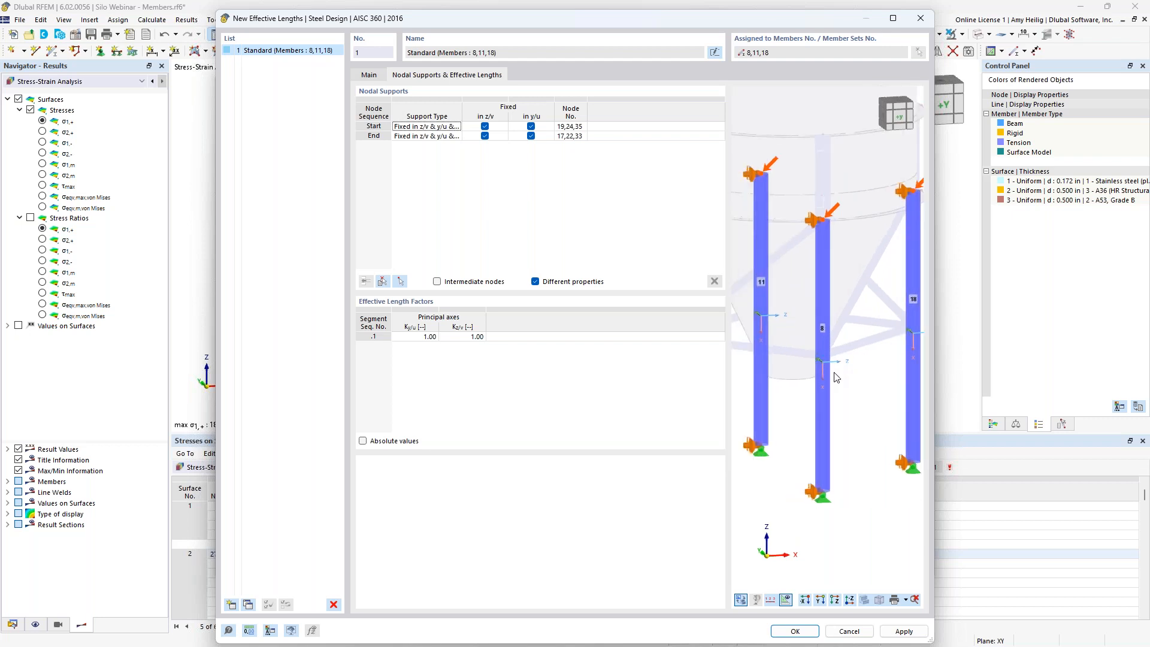
{"action": "middle_click_drag", "start_coordinate": [835, 373], "coordinate": [803, 378]}
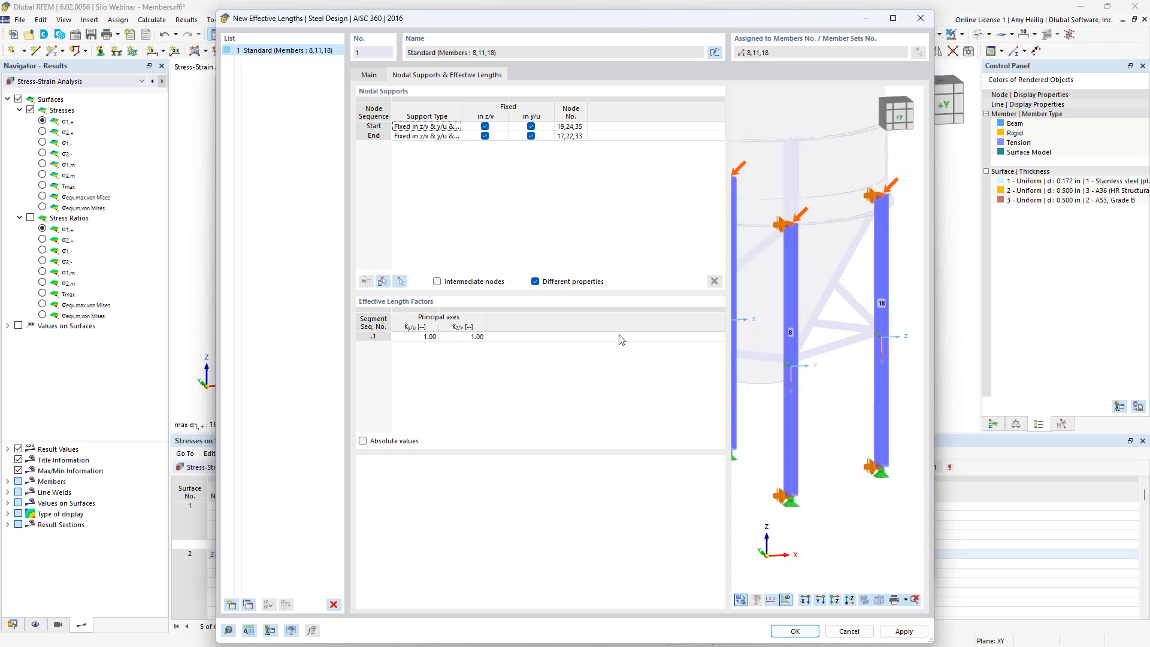
{"action": "left_click", "coordinate": [437, 281]}
{"action": "left_click", "coordinate": [365, 281]}
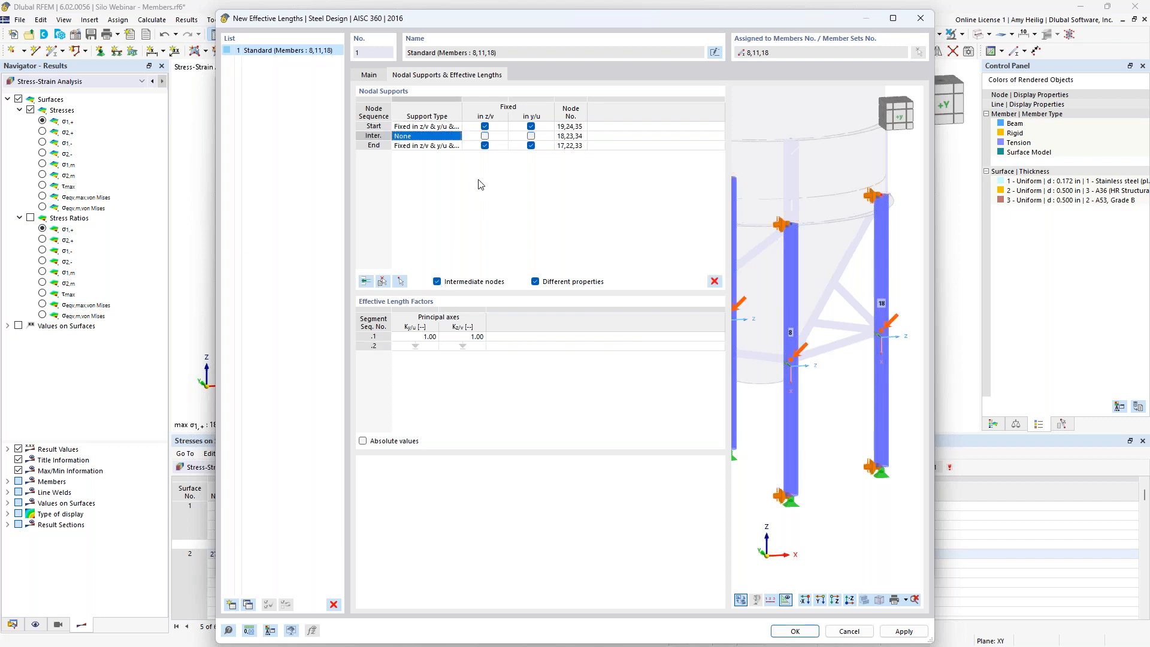
{"action": "left_click", "coordinate": [486, 137]}
{"action": "left_click", "coordinate": [530, 136]}
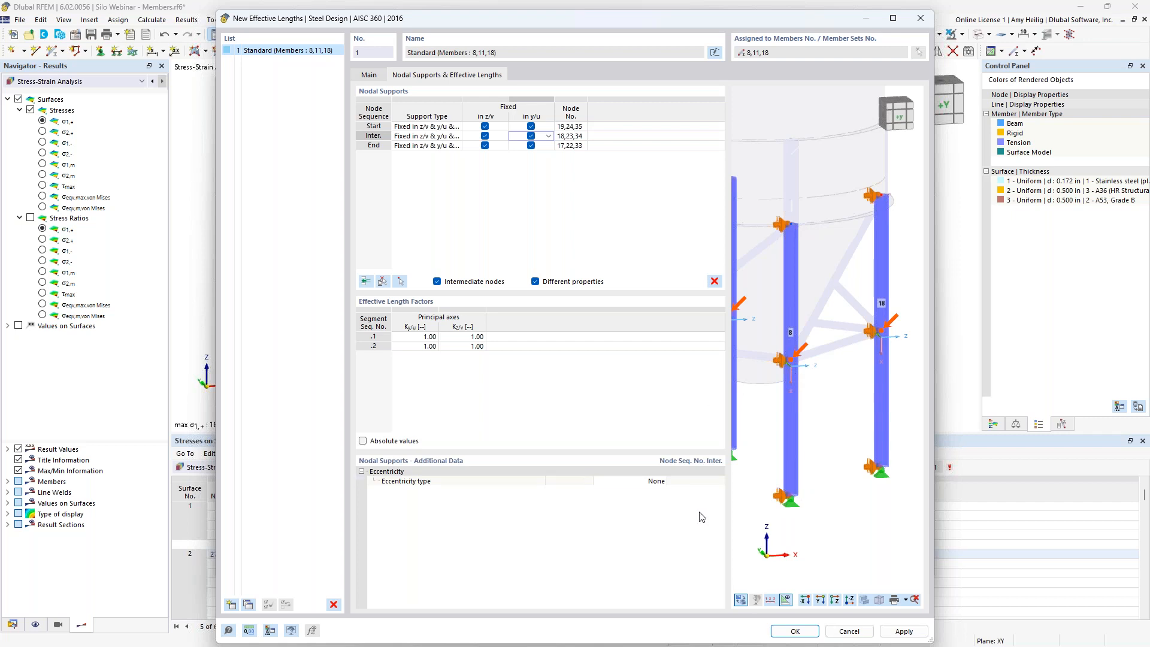
{"action": "left_click", "coordinate": [794, 630]}
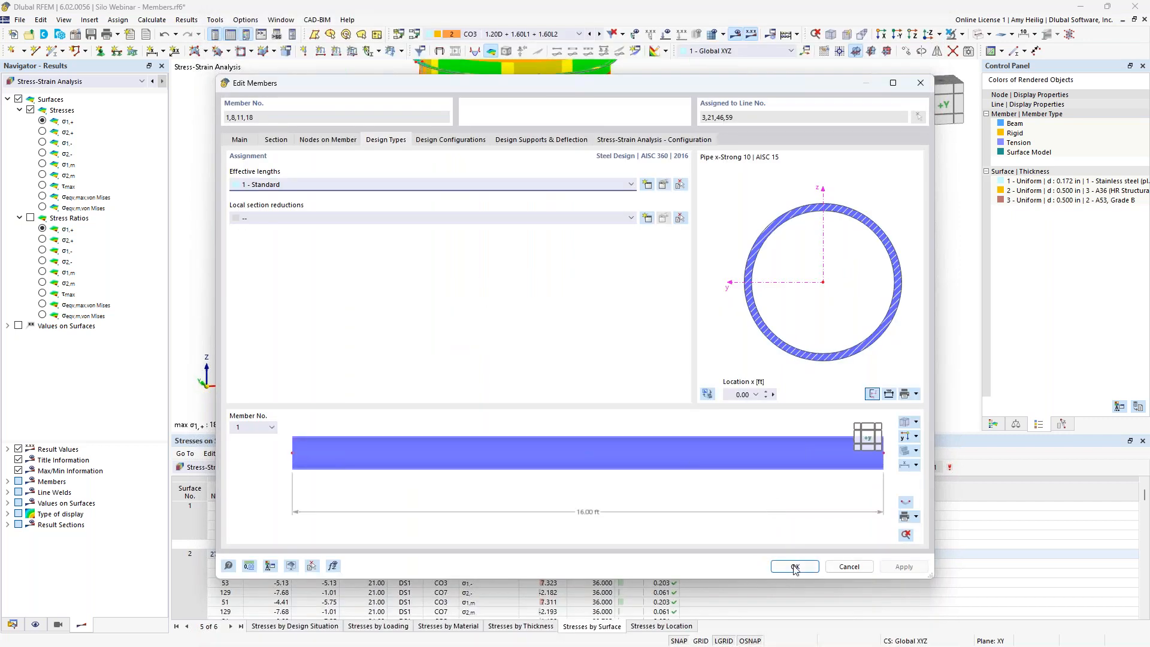
{"action": "left_click", "coordinate": [795, 567]}
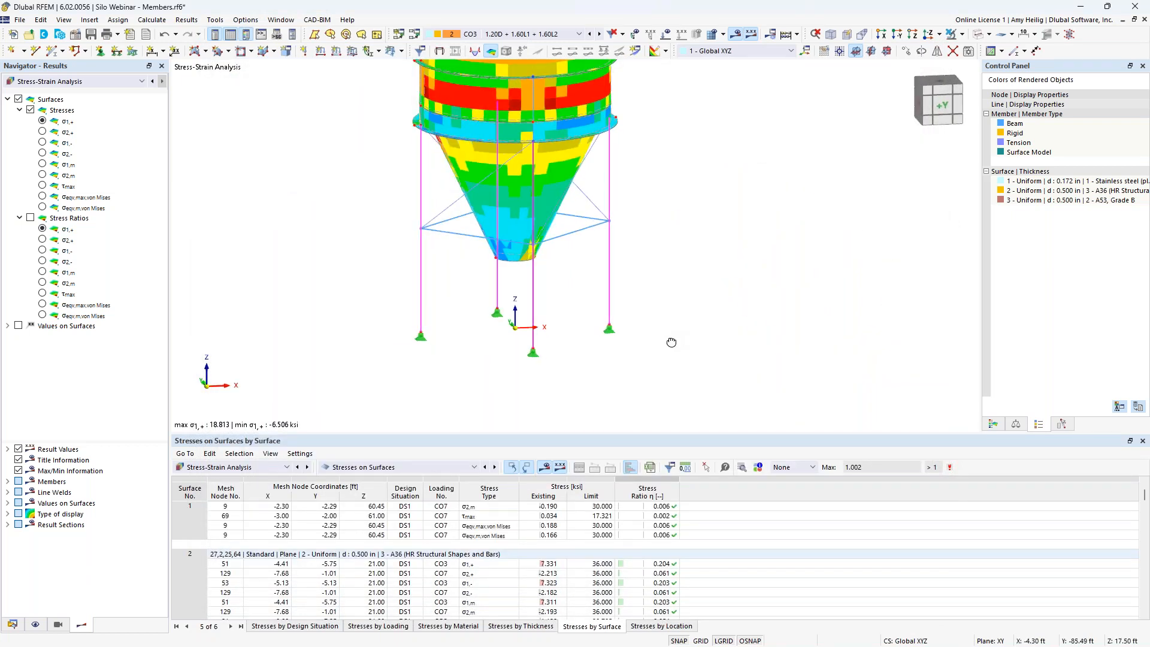
Switch the table to the steel design input data and assign Strength limit state (LRFD) to design situation DS1.
{"action": "left_click", "coordinate": [251, 467]}
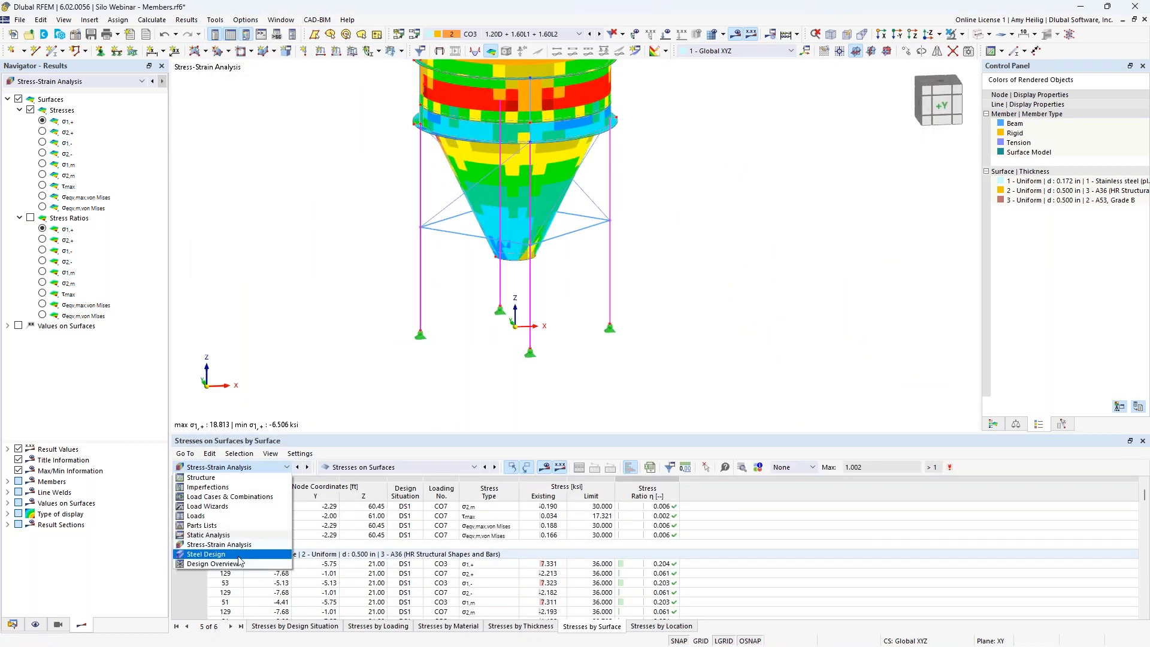
{"action": "left_click", "coordinate": [239, 554]}
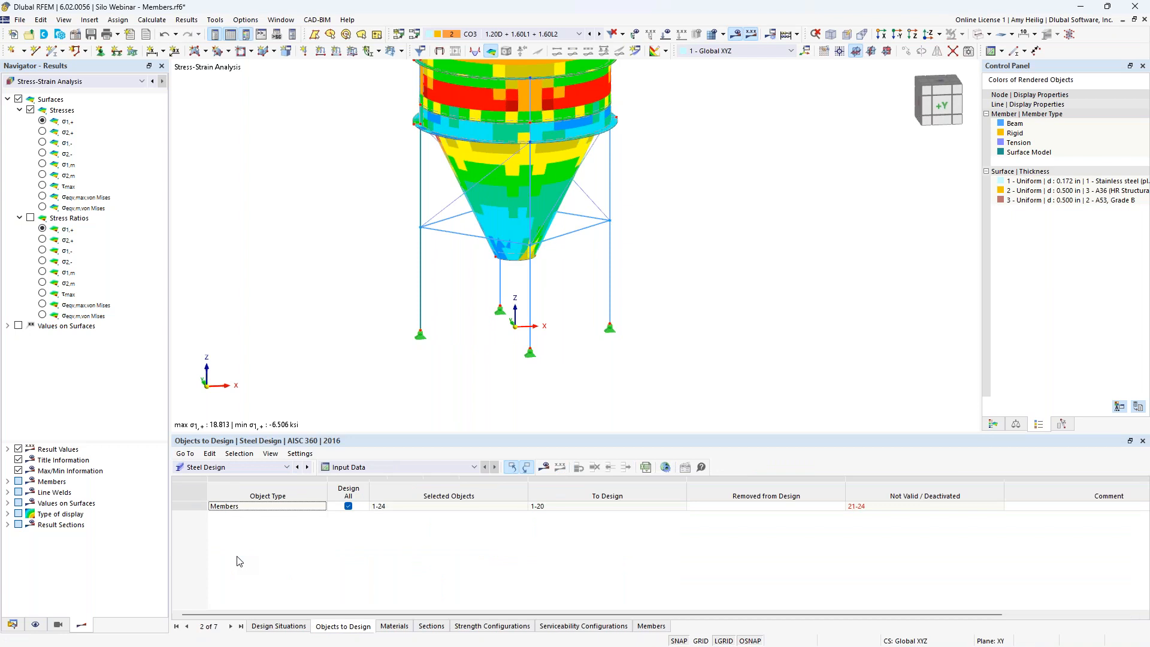
{"action": "left_click", "coordinate": [276, 626]}
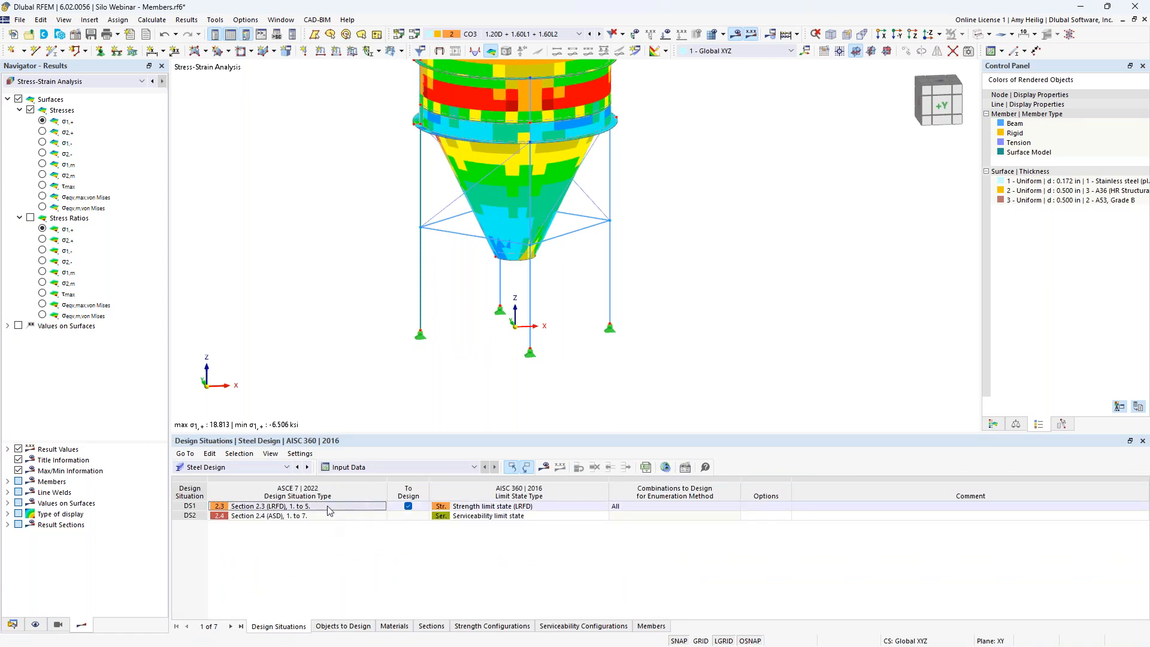
{"action": "left_click", "coordinate": [522, 508]}
{"action": "left_click", "coordinate": [603, 507]}
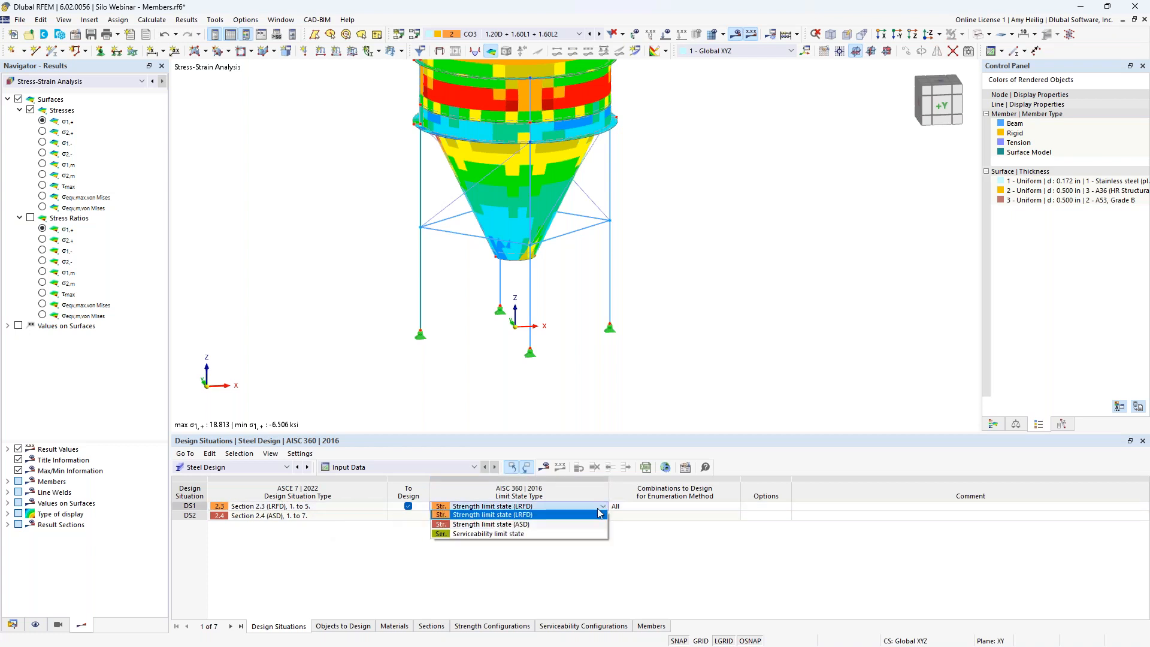
{"action": "left_click", "coordinate": [555, 515]}
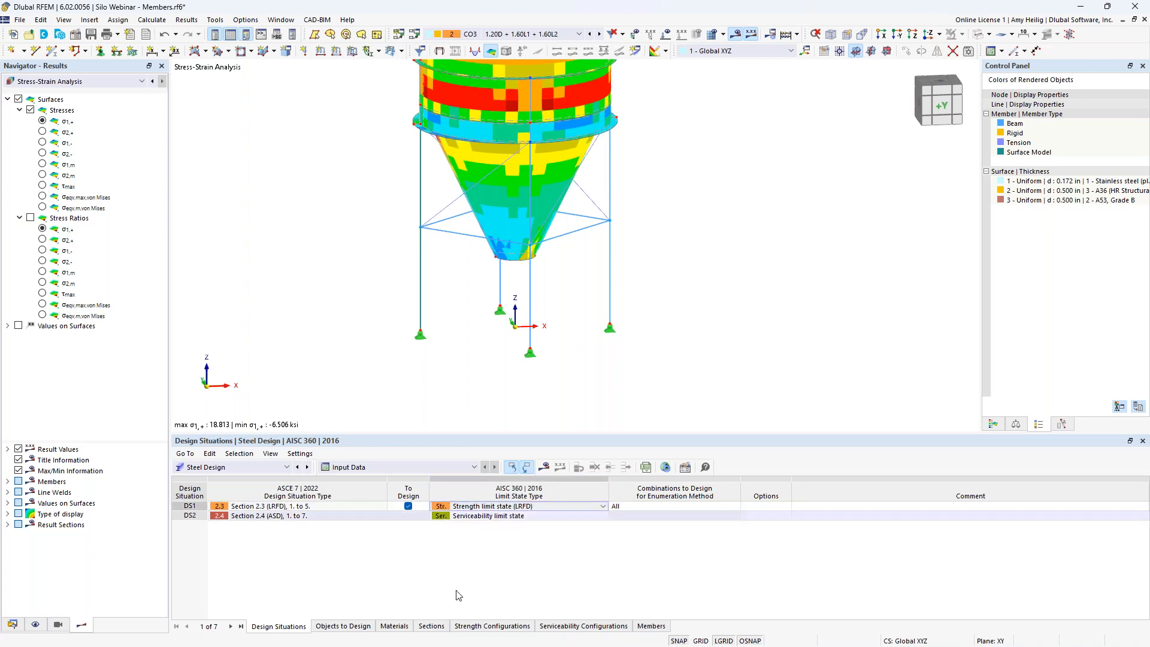
Exclude the other members from steel design by limiting the objects to design to leg members 1, 8, 11 and 18.
{"action": "left_click", "coordinate": [356, 629]}
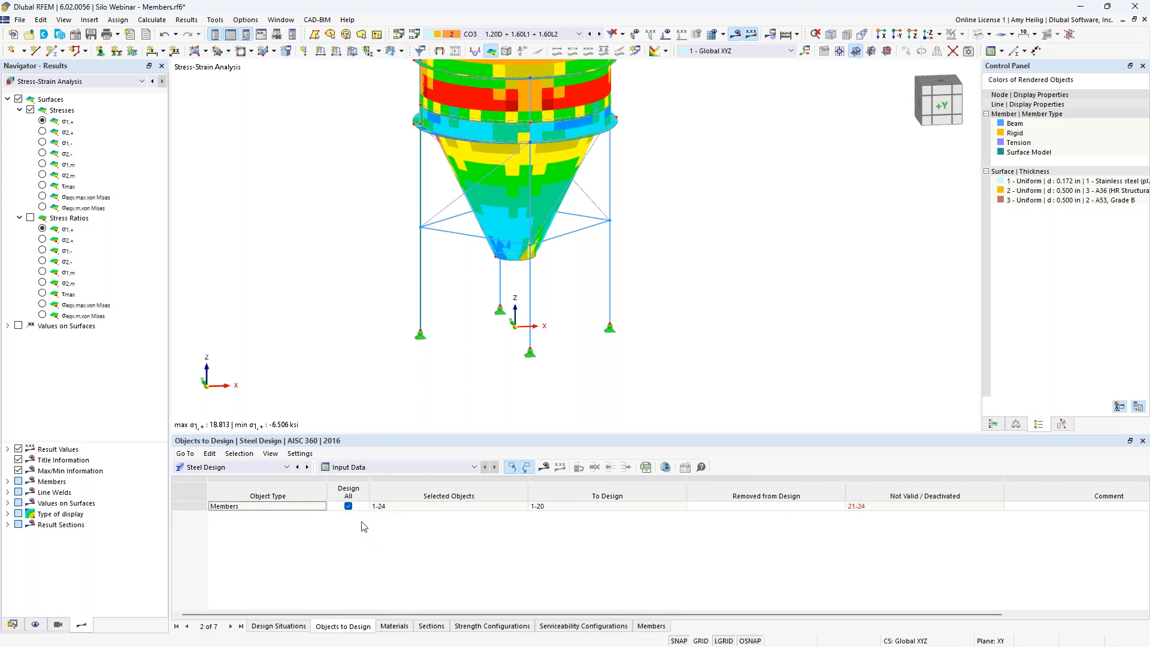
{"action": "left_click", "coordinate": [348, 506]}
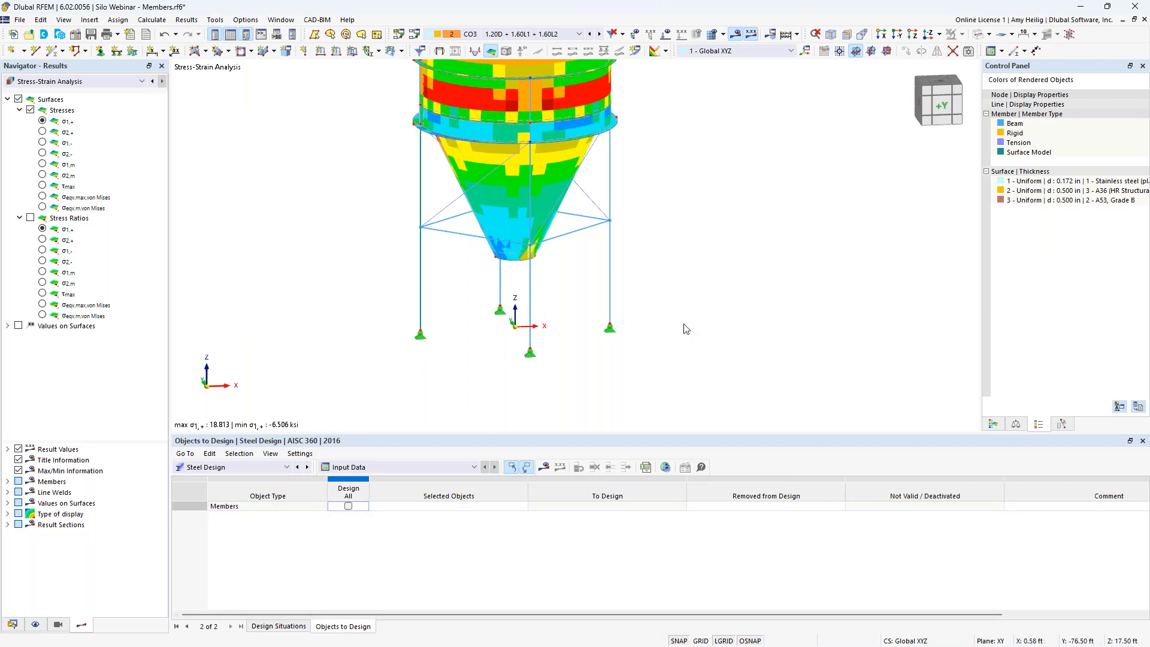
{"action": "mouse_move", "coordinate": [675, 302]}
{"action": "left_mouse_down"}
{"action": "mouse_move", "coordinate": [468, 294]}
{"action": "mouse_move", "coordinate": [670, 307]}
{"action": "left_mouse_up"}
{"action": "left_click", "coordinate": [493, 507]}
{"action": "left_click", "coordinate": [521, 508]}
{"action": "left_click_drag", "start_coordinate": [656, 291], "coordinate": [419, 278]}
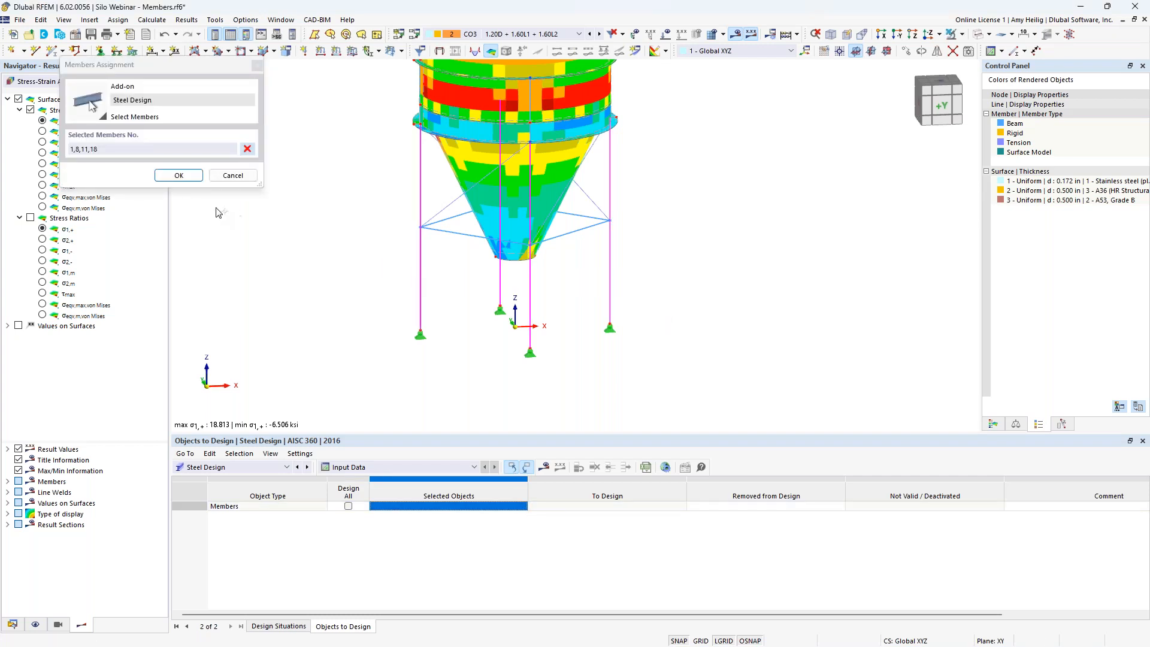
{"action": "left_click", "coordinate": [178, 174]}
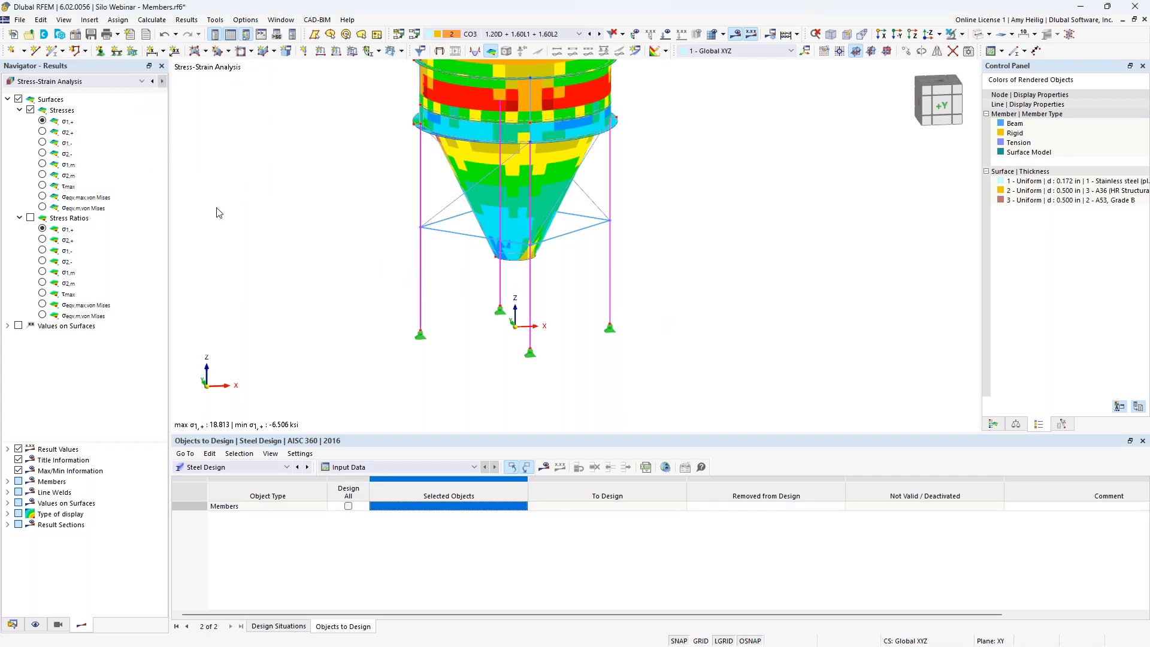
Calculate the steel design and list the design ratios on members by member in an enlarged table.
{"action": "left_click", "coordinate": [544, 468]}
{"action": "left_click", "coordinate": [625, 381]}
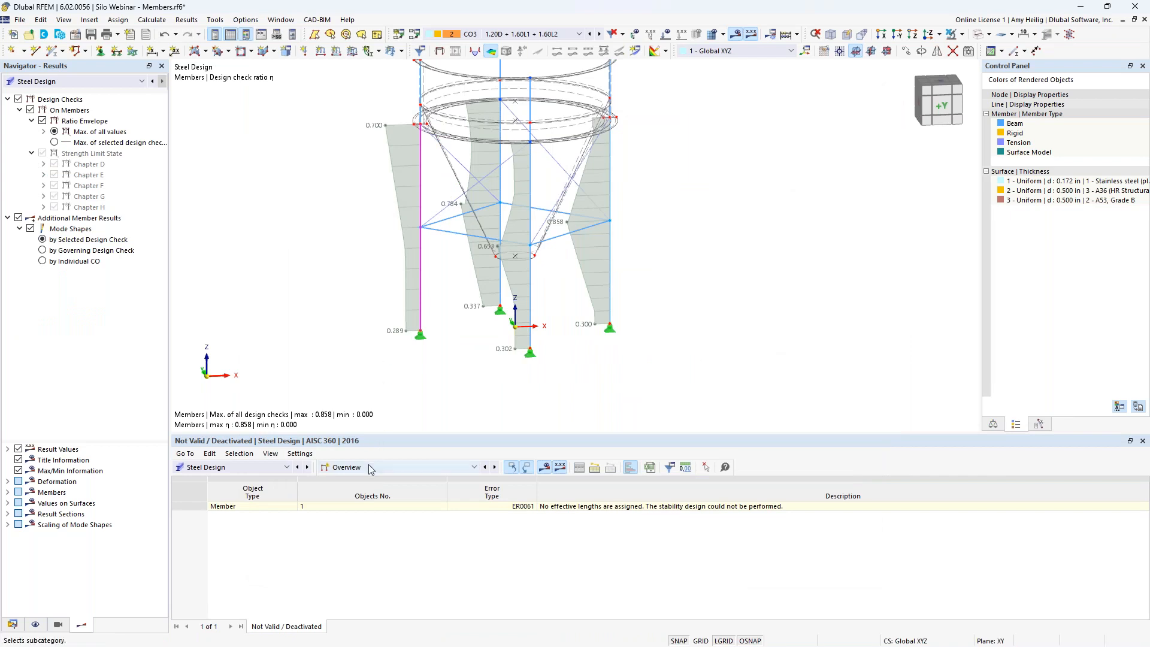
{"action": "left_click", "coordinate": [369, 466]}
{"action": "left_click", "coordinate": [369, 498]}
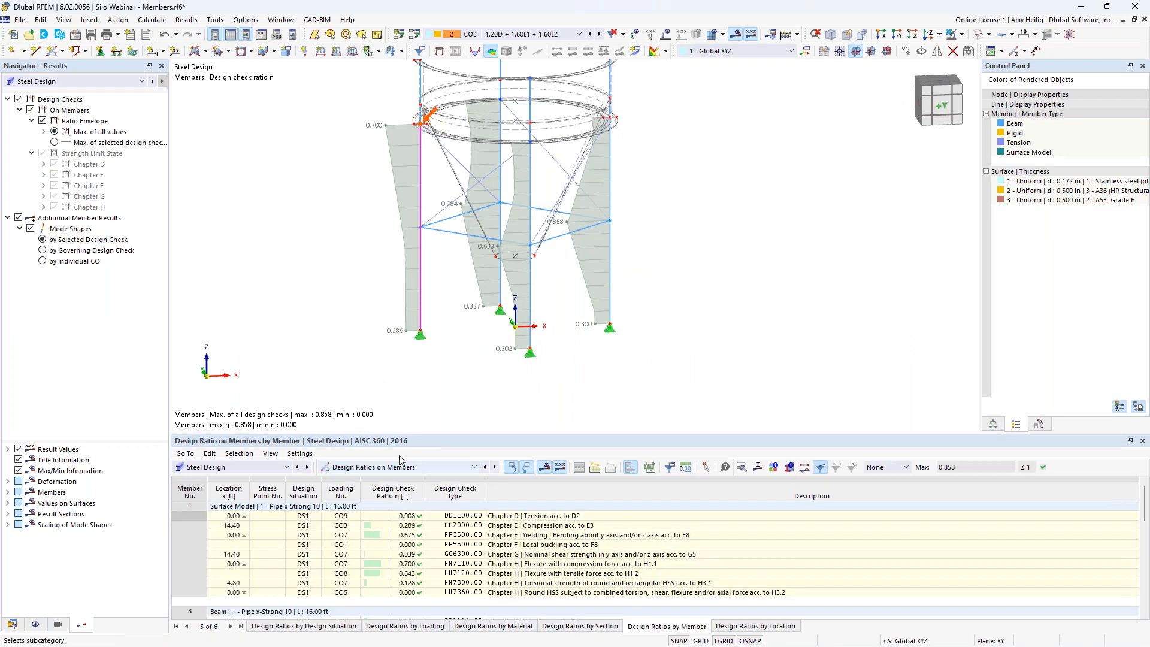
{"action": "left_click_drag", "start_coordinate": [418, 433], "coordinate": [419, 321]}
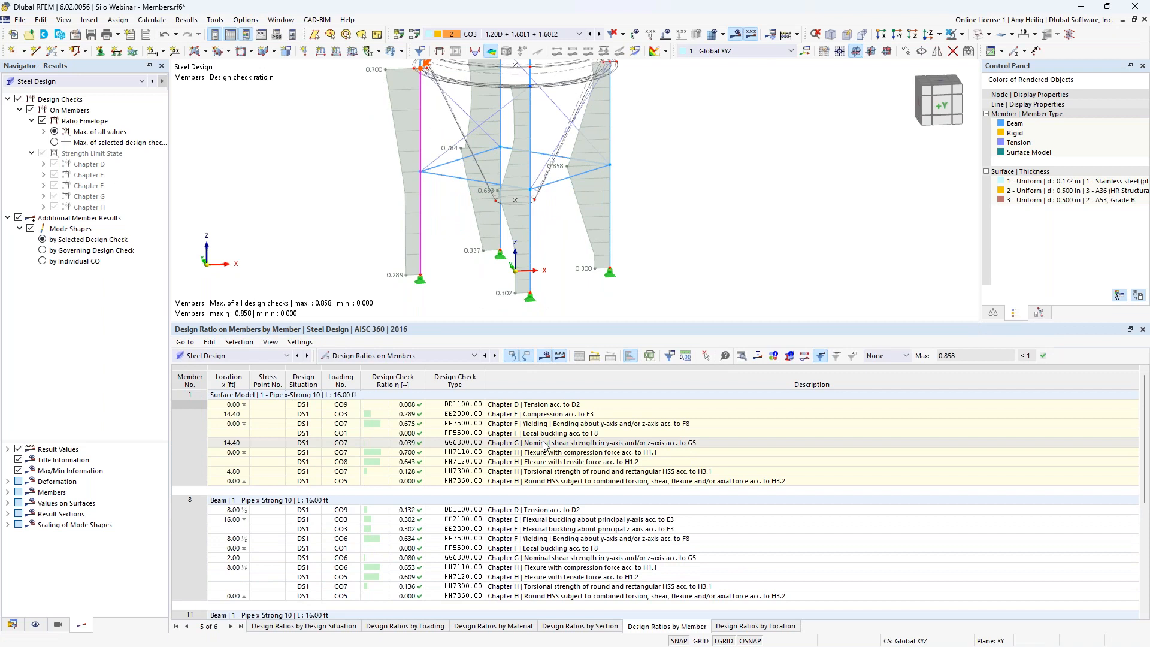
Examine member 8's design ratios, including the check details for Chapter F yielding and the list of its other design checks.
{"action": "scroll", "coordinate": [544, 446], "scroll_direction": "down", "scroll_amount": 1}
{"action": "left_click", "coordinate": [562, 520]}
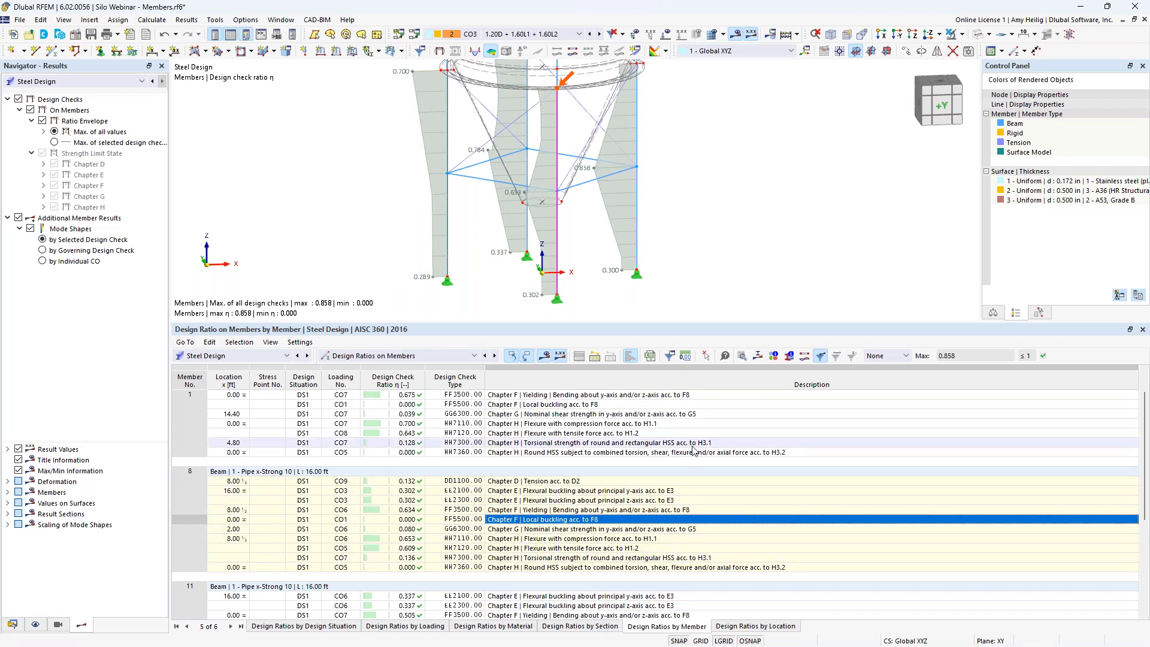
{"action": "left_click", "coordinate": [557, 511]}
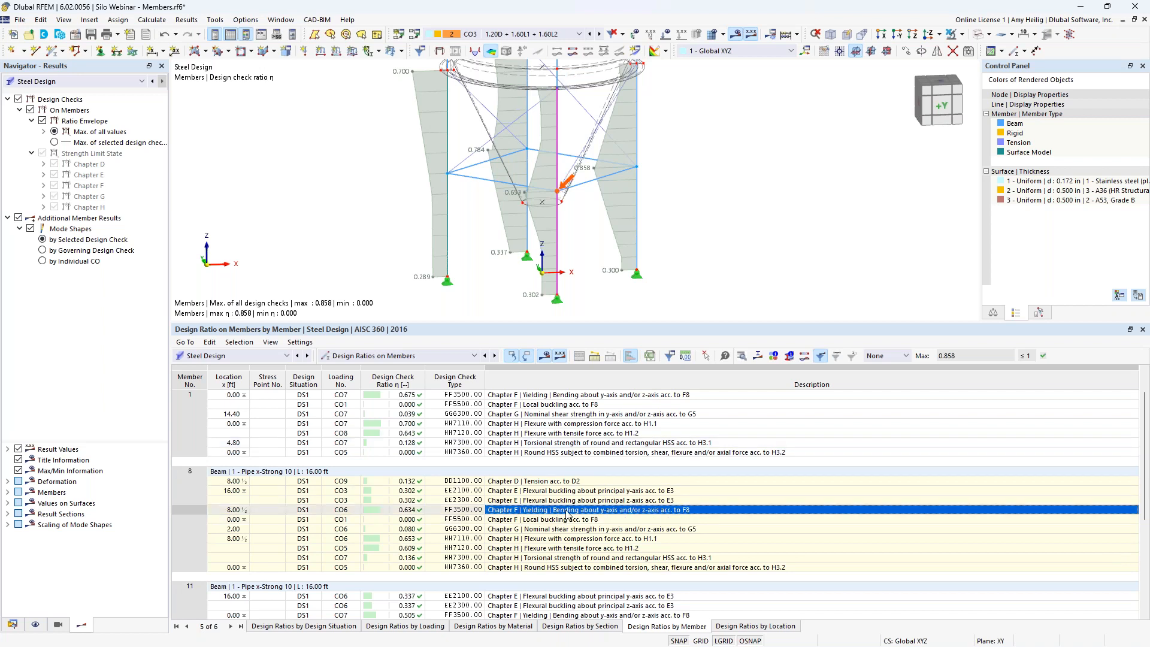
{"action": "left_click", "coordinate": [743, 357]}
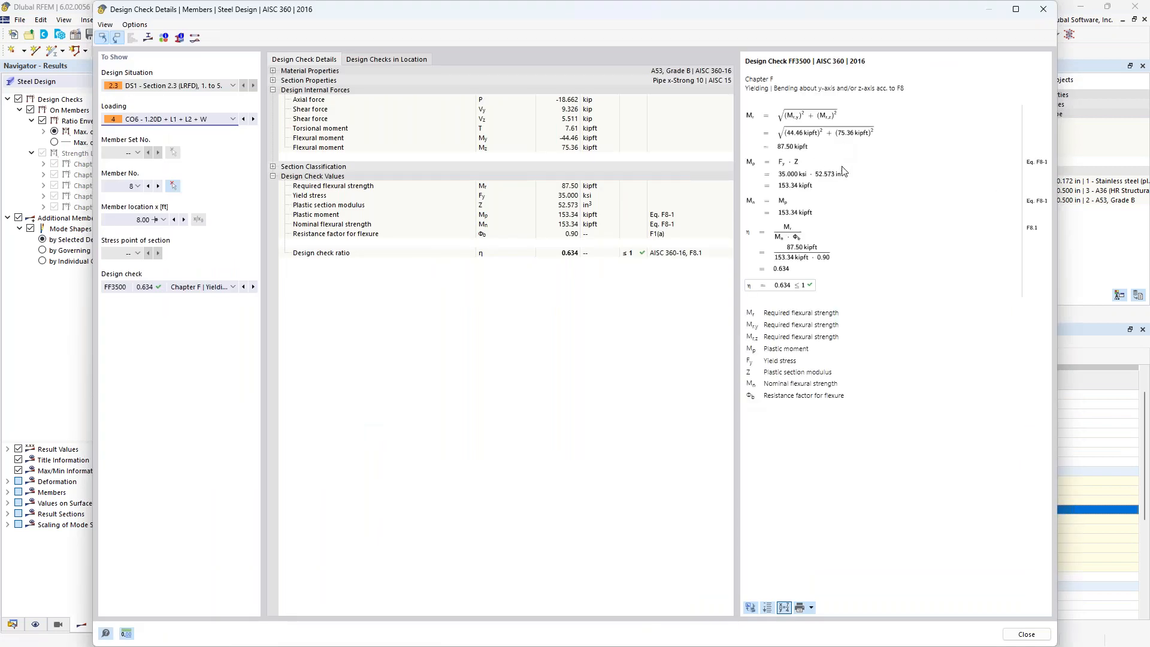
{"action": "scroll", "coordinate": [843, 171], "scroll_direction": "up", "scroll_amount": 4, "text": "ctrl"}
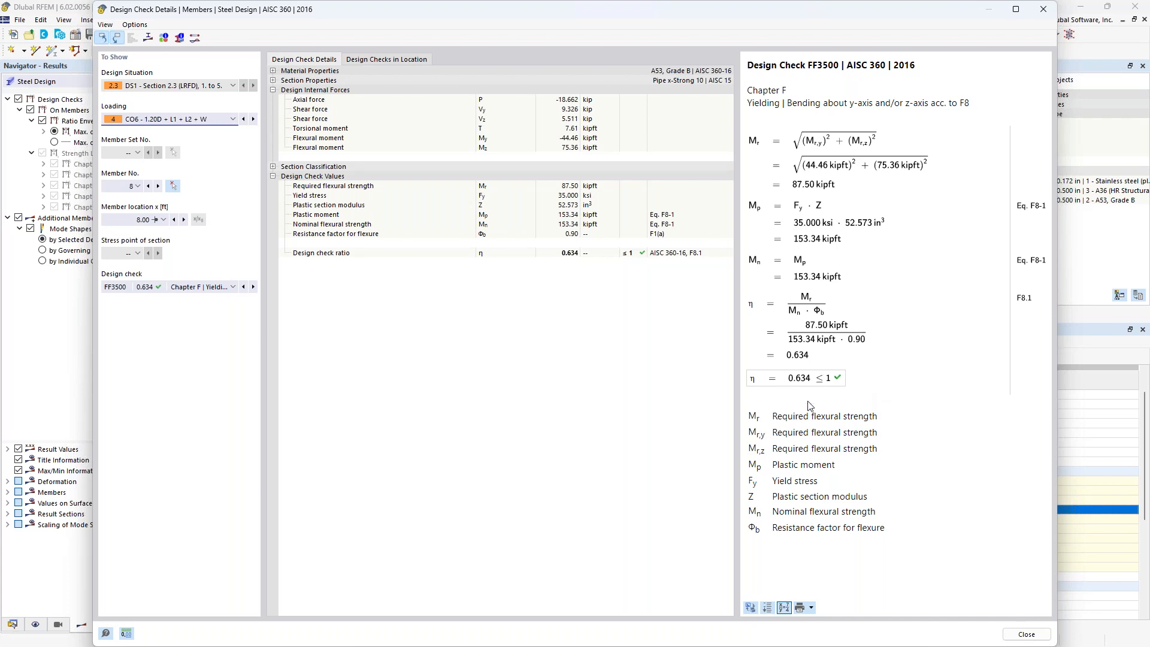
{"action": "left_click", "coordinate": [229, 289]}
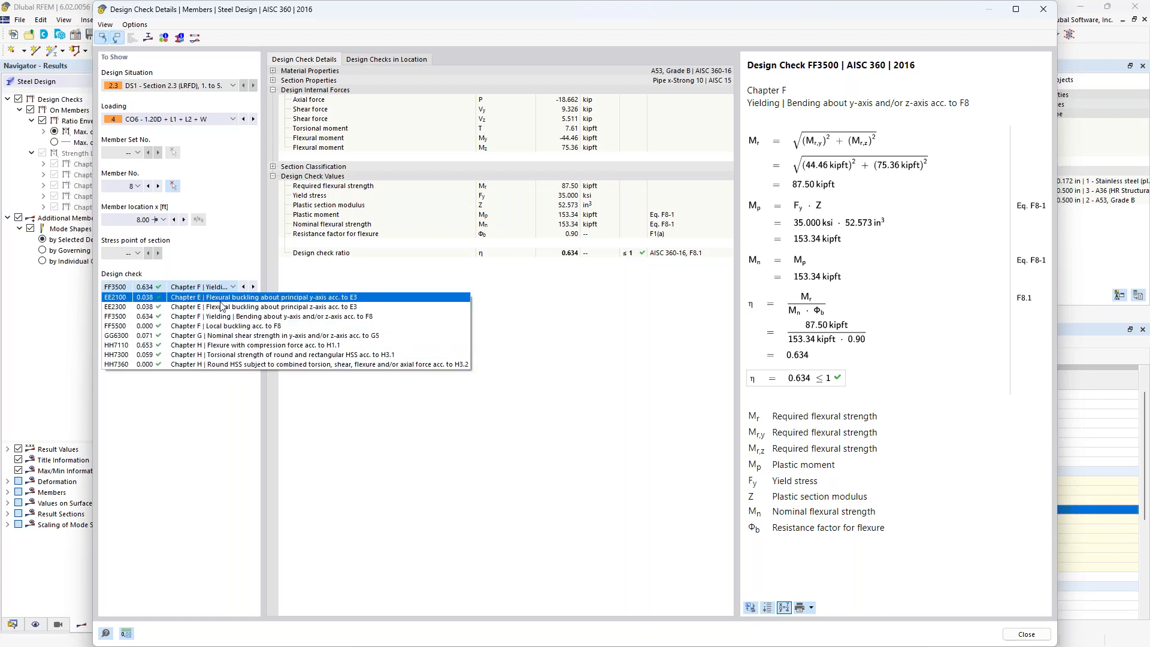
{"action": "left_click", "coordinate": [224, 412]}
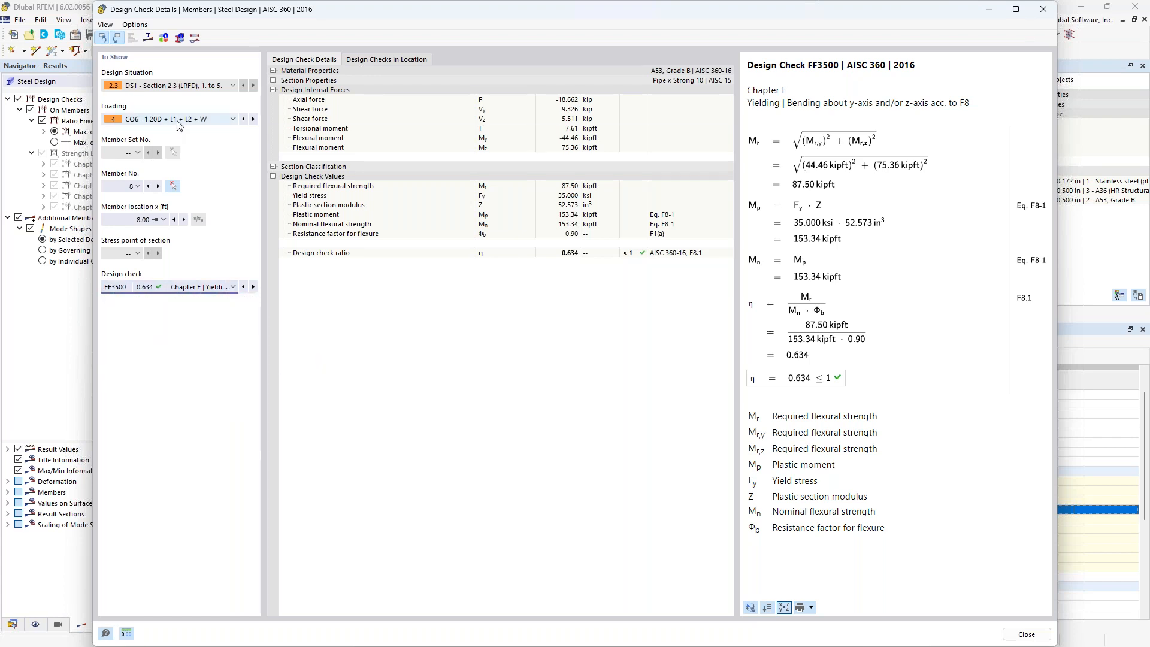
{"action": "left_click", "coordinate": [1052, 16]}
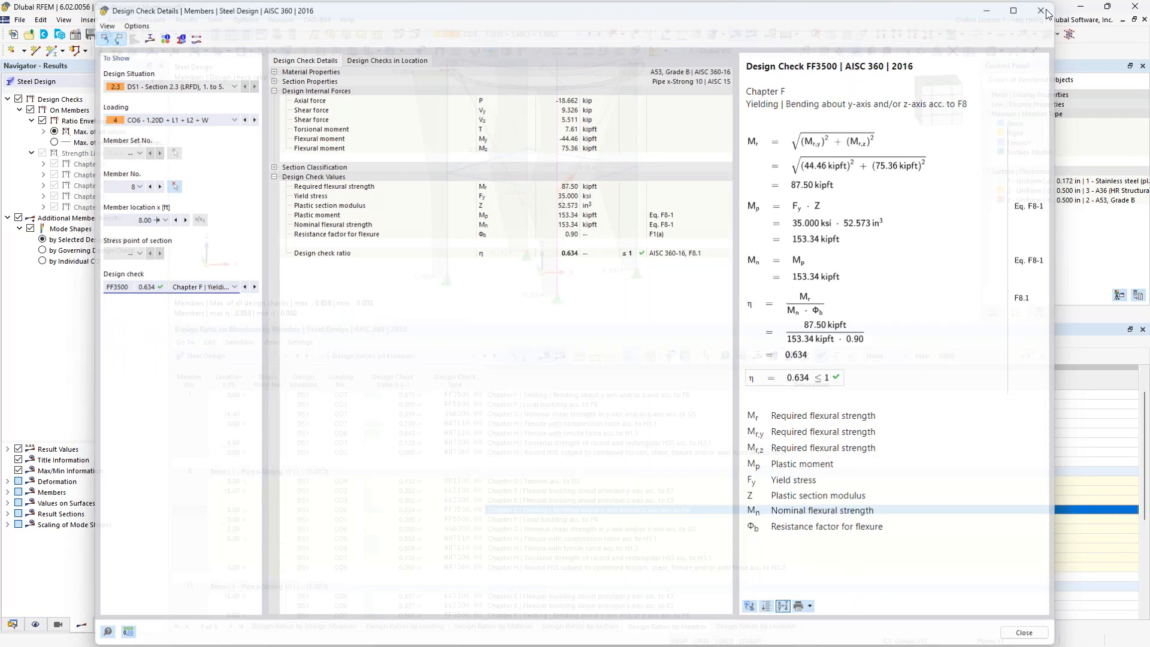
{"action": "left_click_drag", "start_coordinate": [633, 323], "coordinate": [625, 430]}
{"action": "middle_click_drag", "start_coordinate": [714, 206], "coordinate": [712, 314]}
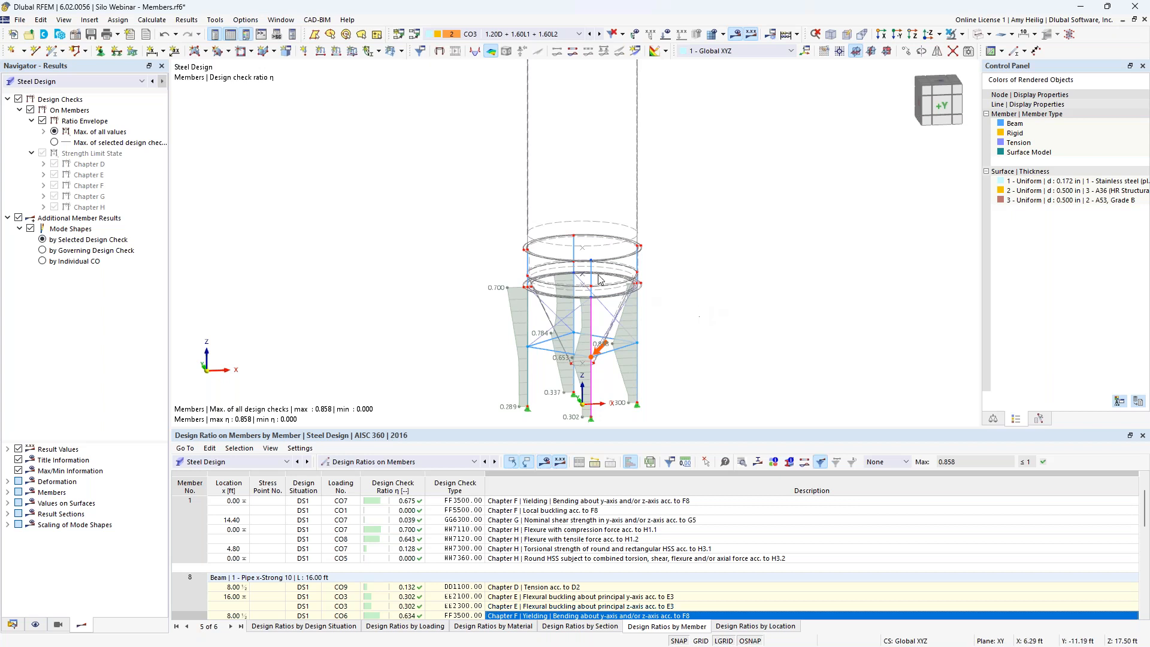
Activate the Structure Stability critical load calculation for load combination CO3 and review the lowest-eigenvalue numbers in settings ST1 and ST2.
{"action": "left_click", "coordinate": [414, 34]}
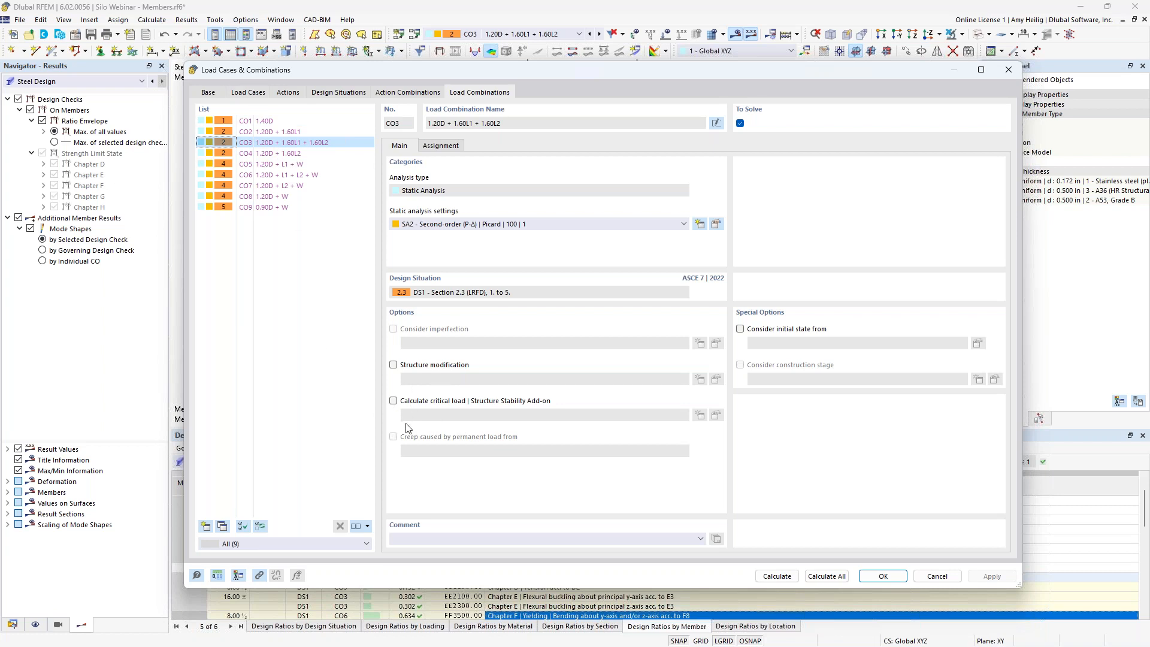
{"action": "left_click", "coordinate": [393, 400]}
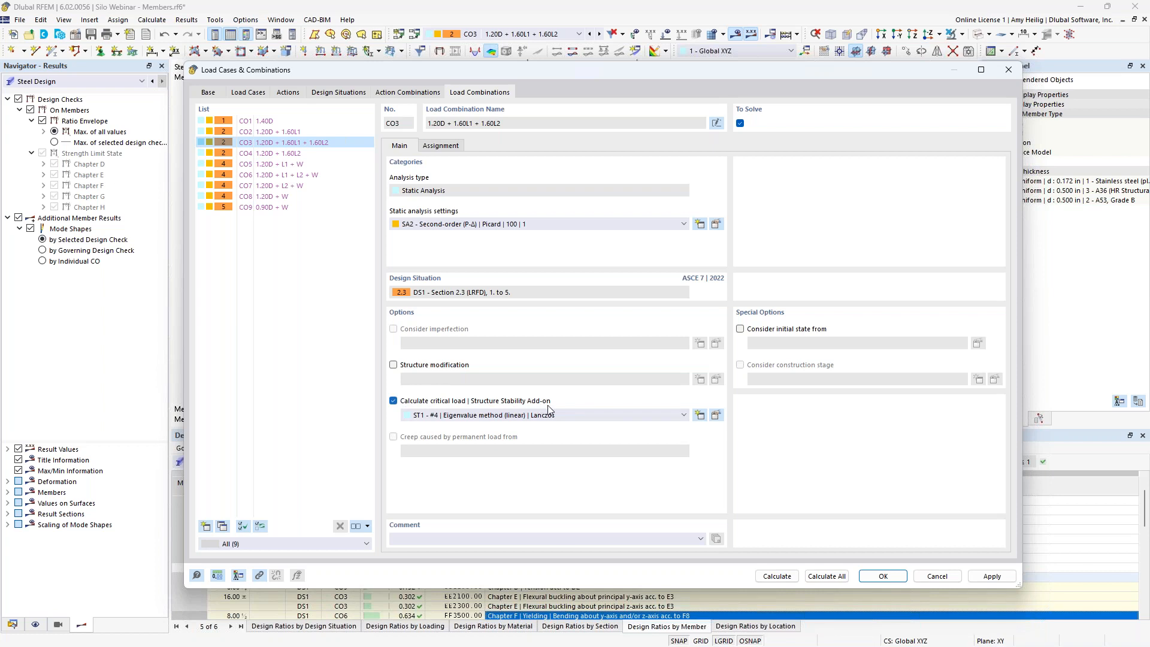
{"action": "left_click", "coordinate": [716, 415]}
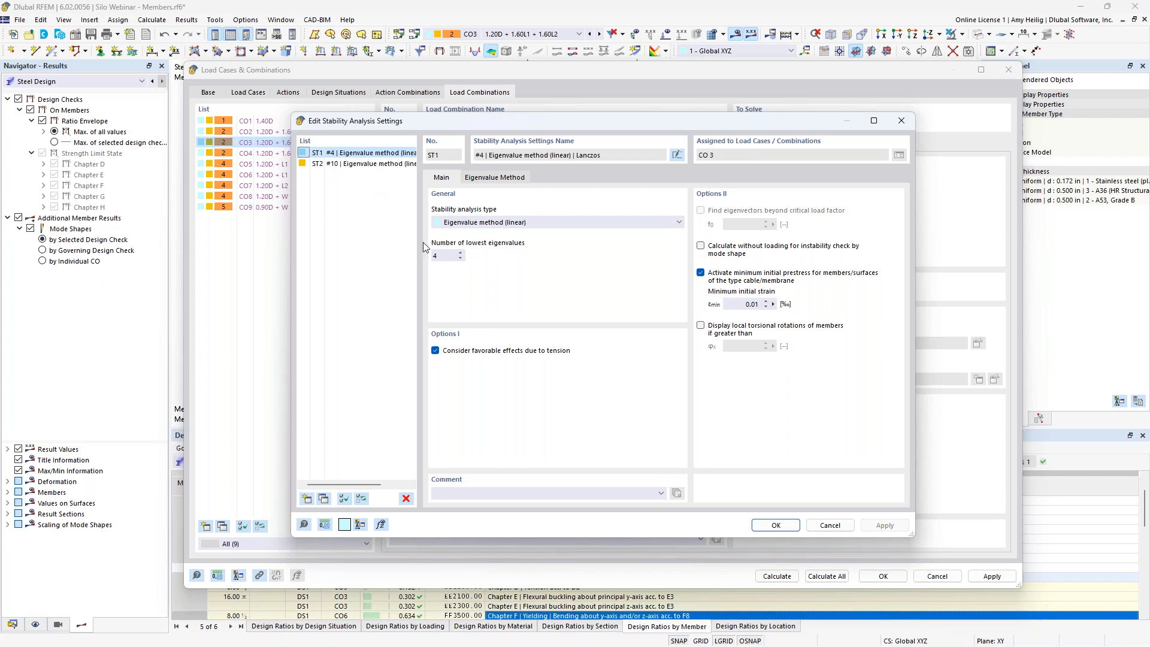
{"action": "left_click", "coordinate": [388, 164]}
{"action": "left_click_drag", "start_coordinate": [447, 258], "coordinate": [427, 257]}
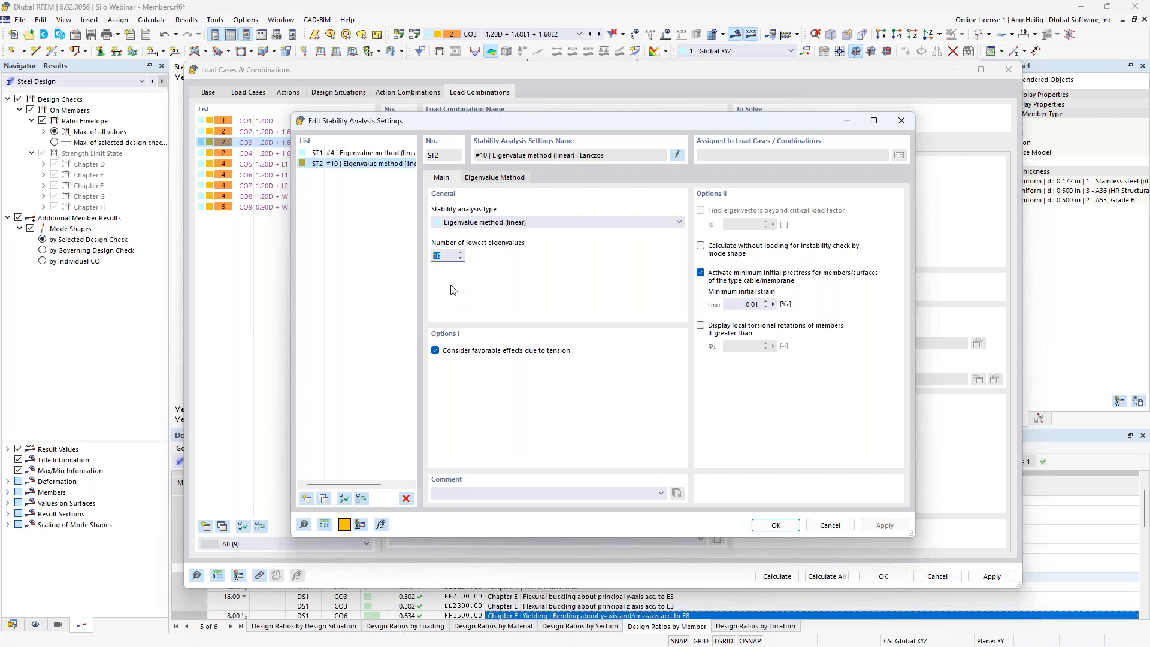
{"action": "left_click", "coordinate": [447, 257]}
{"action": "left_click", "coordinate": [792, 531]}
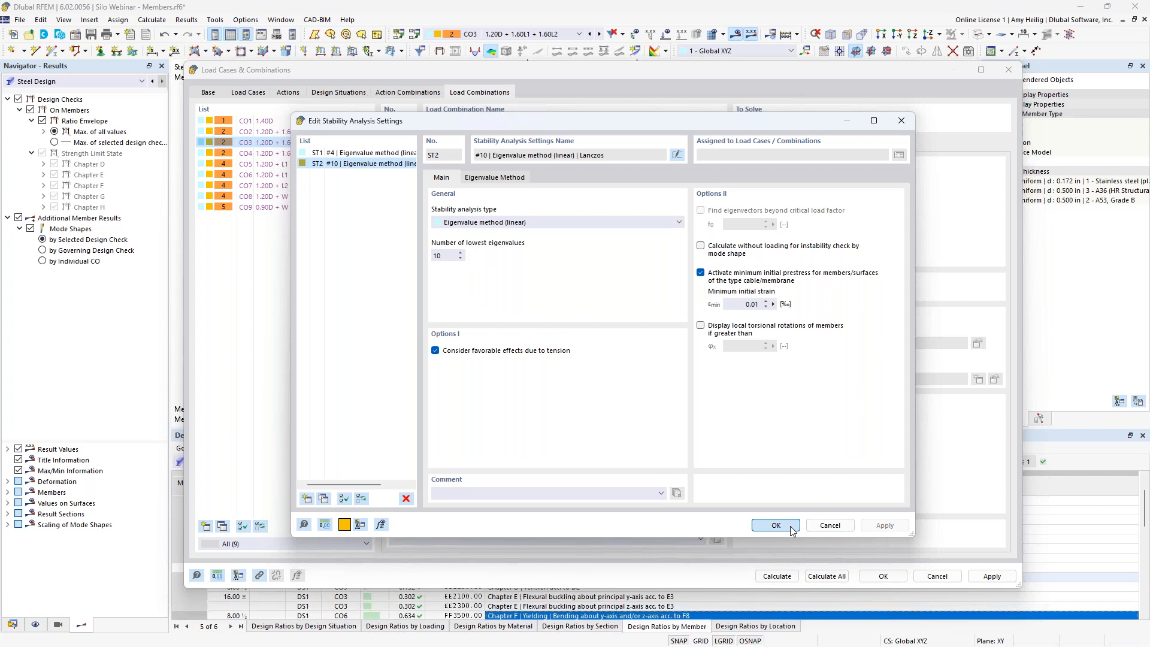
Assign stability analysis settings ST2 with 10 eigenvalues (linear, Lanczos) to CO3 and calculate the load combination.
{"action": "left_click", "coordinate": [553, 415]}
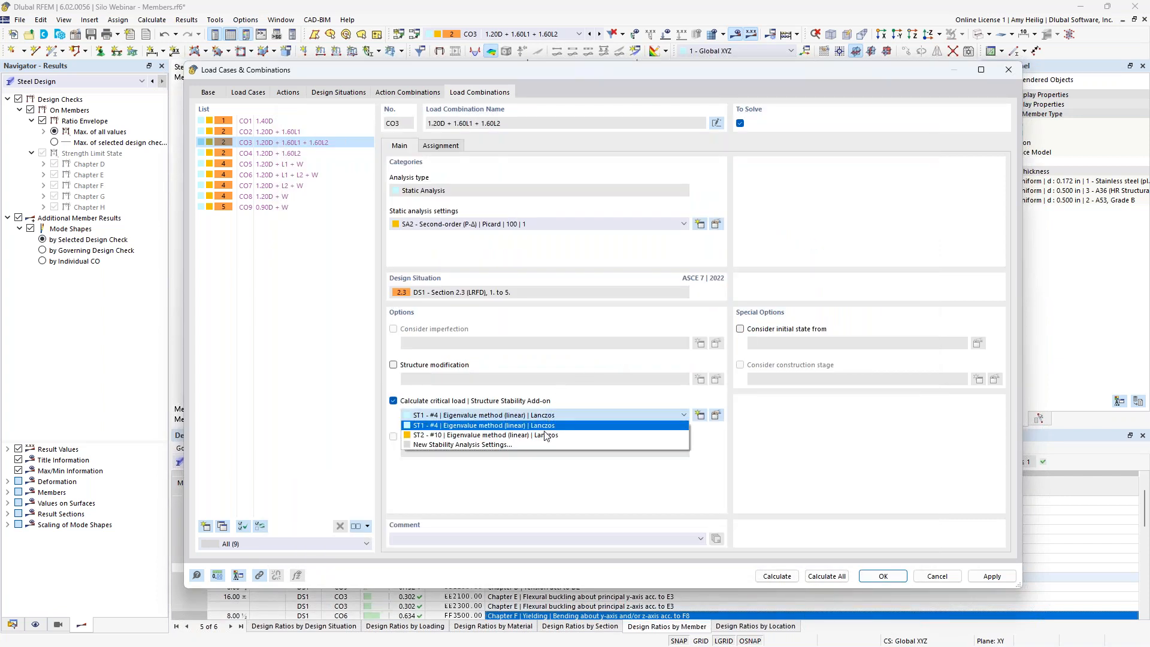
{"action": "left_click", "coordinate": [546, 436]}
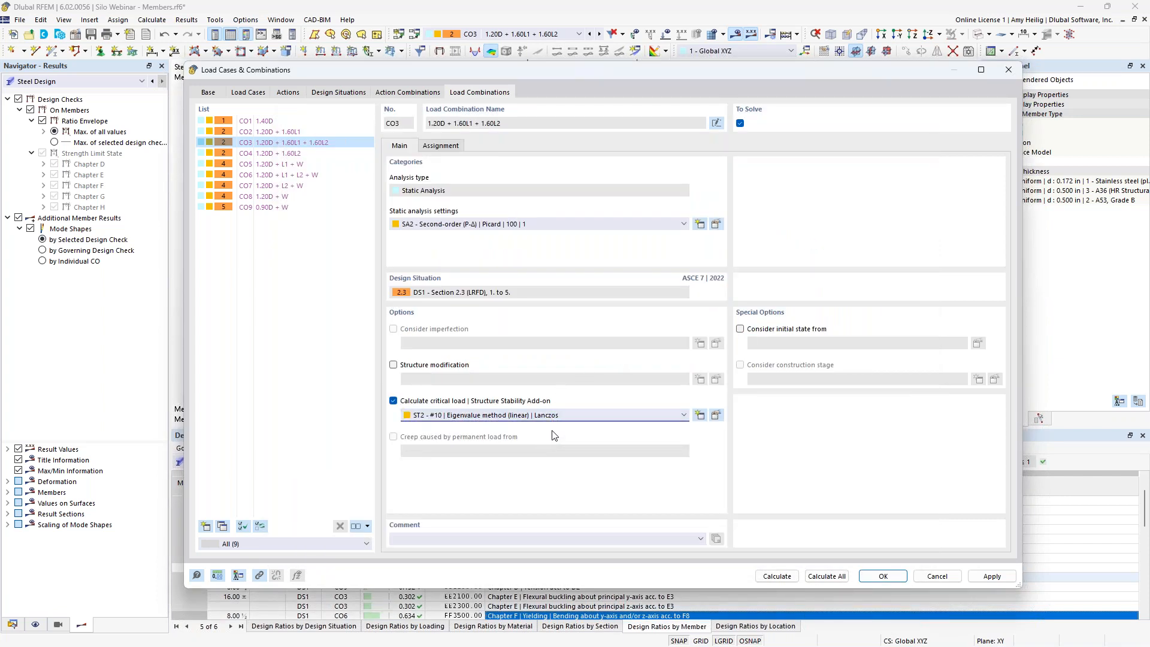
{"action": "left_click", "coordinate": [777, 576]}
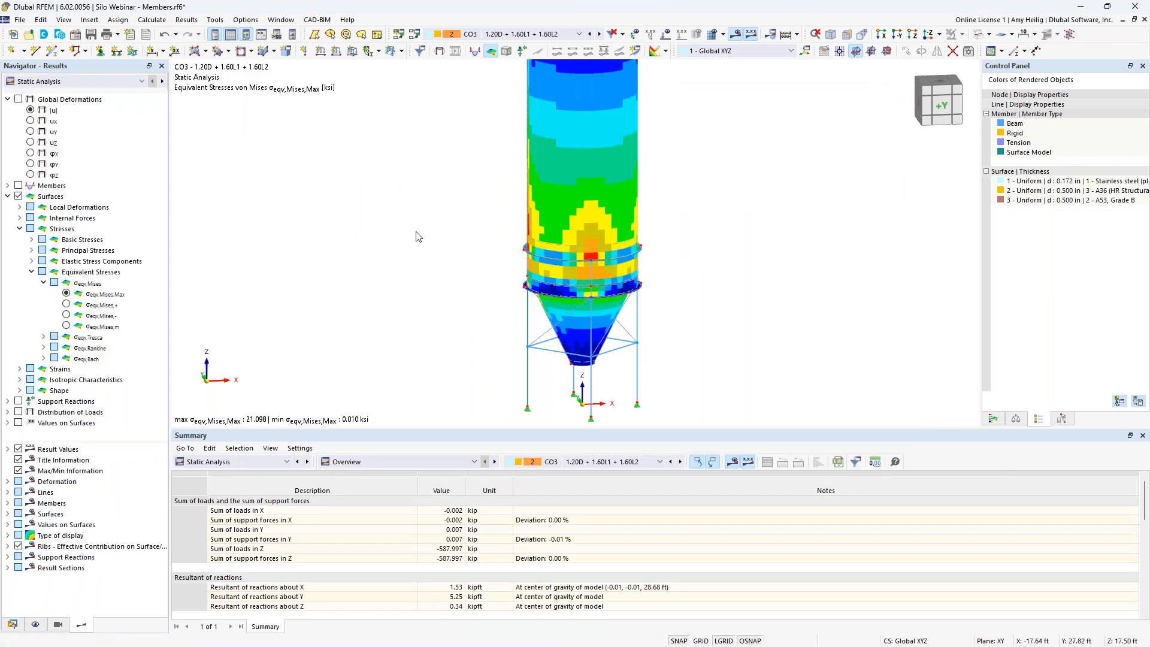
Display the stability analysis results for CO3 with the critical load factors table and the mode shape color scale.
{"action": "left_click", "coordinate": [94, 81]}
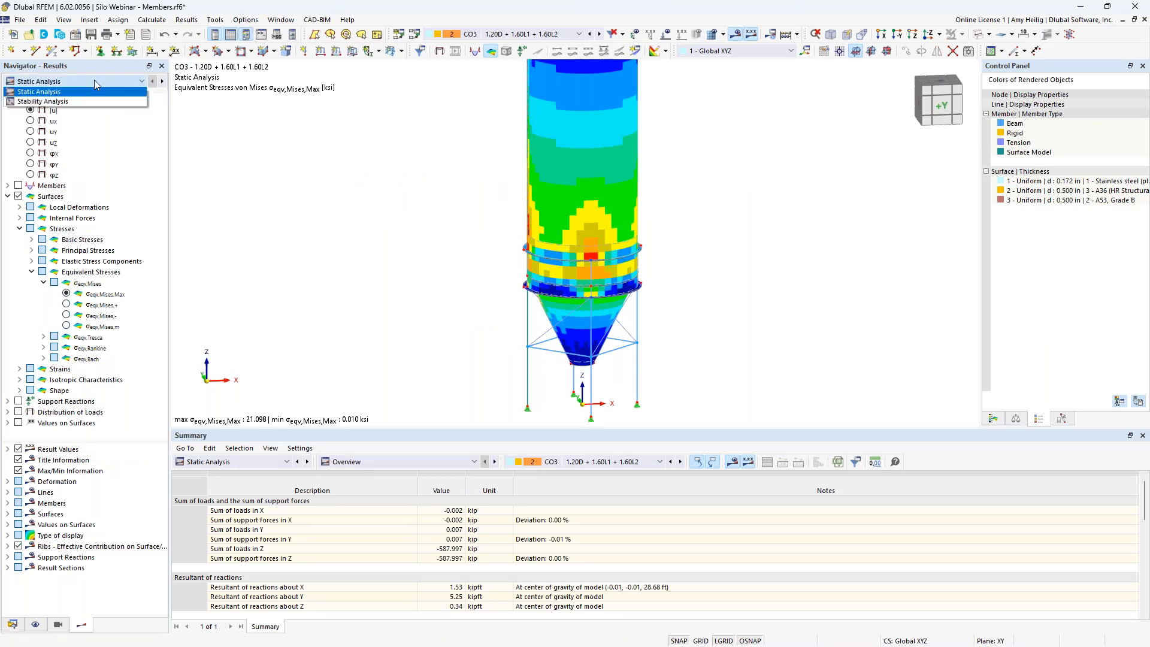
{"action": "left_click", "coordinate": [51, 102]}
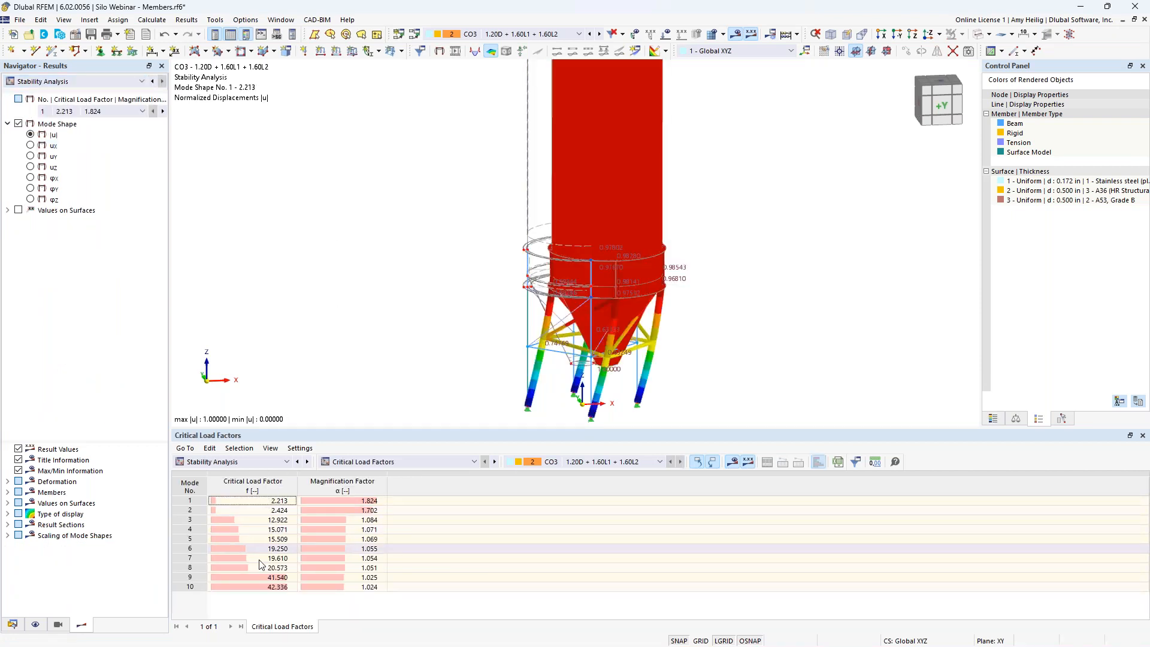
{"action": "scroll", "coordinate": [453, 347], "scroll_direction": "down", "scroll_amount": 2}
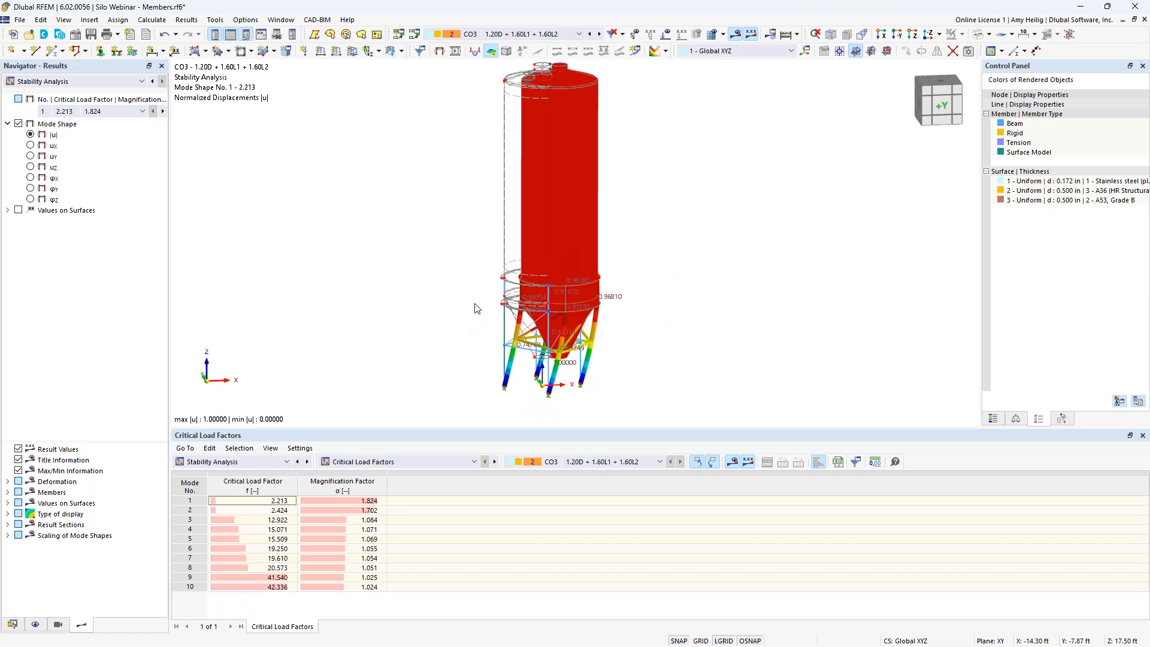
{"action": "left_click", "coordinate": [993, 419]}
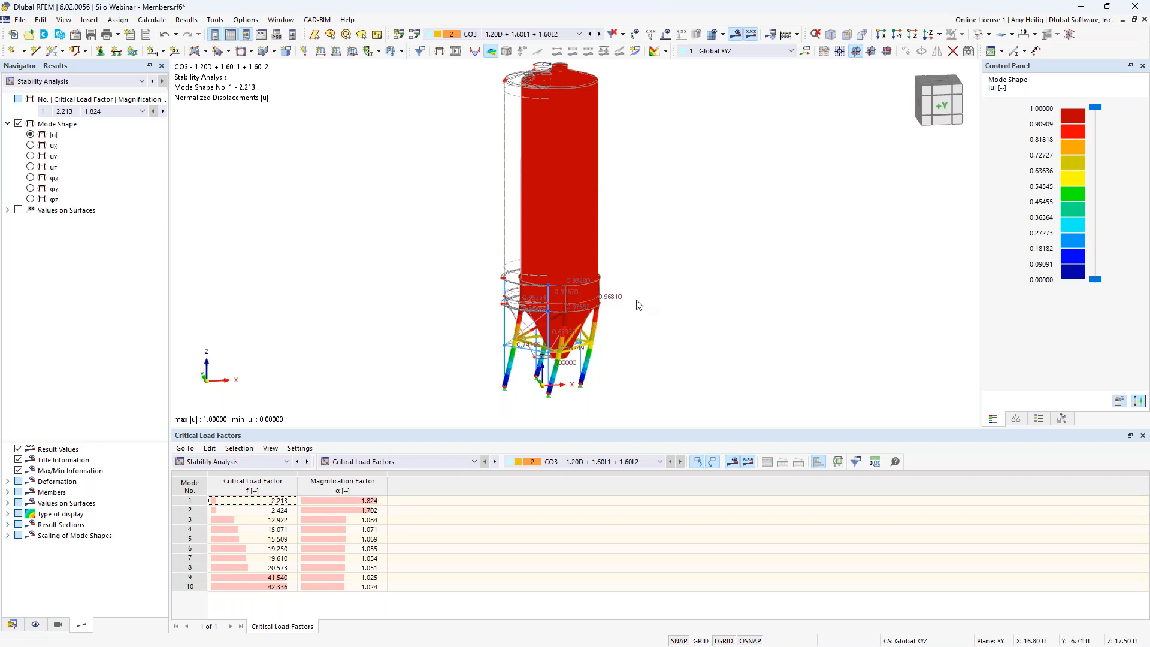
Compare the buckling shapes of modes 1 to 5 on the silo, viewing the leg deformations from several sides.
{"action": "left_click", "coordinate": [238, 506]}
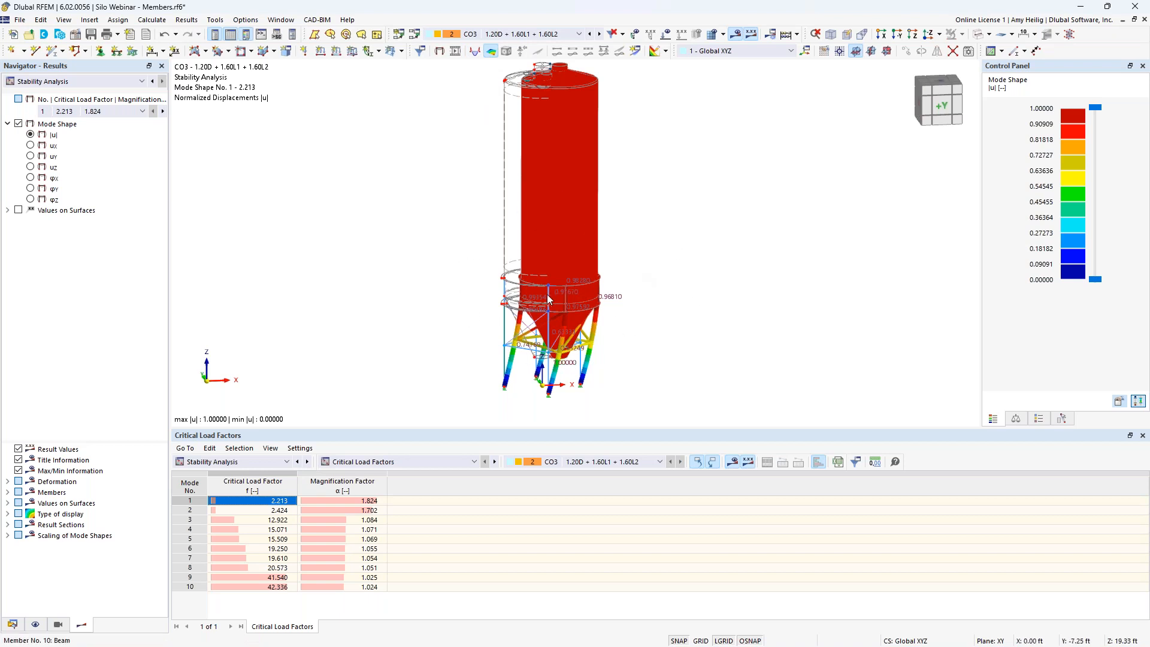
{"action": "left_click", "coordinate": [282, 510]}
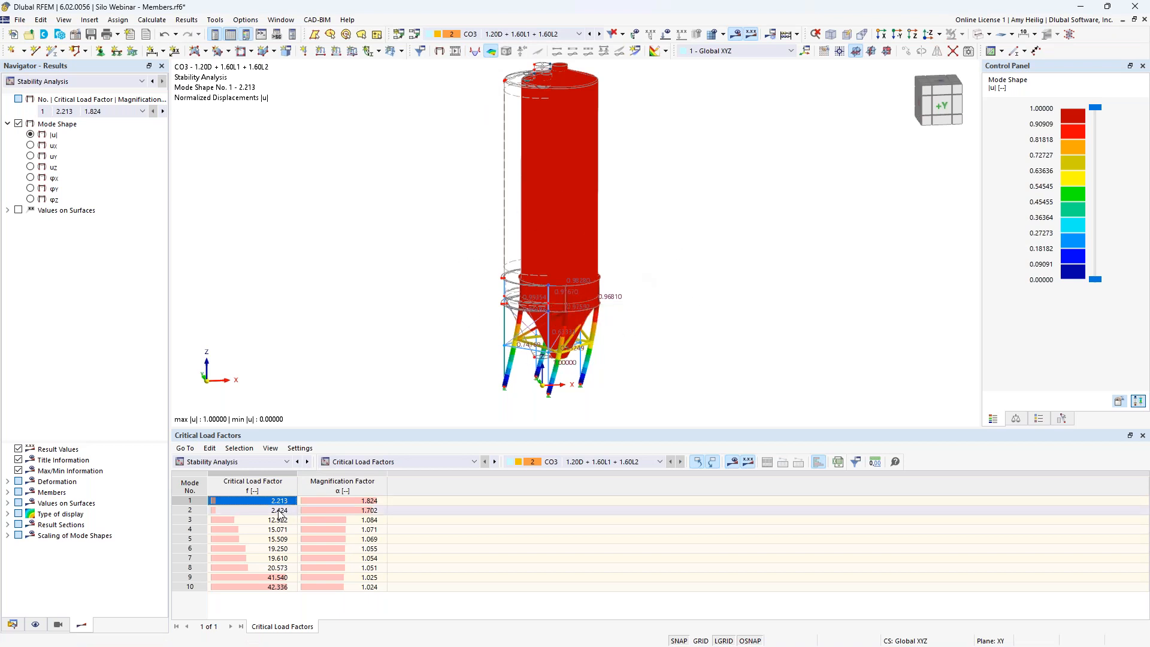
{"action": "middle_click_drag", "start_coordinate": [675, 336], "coordinate": [549, 362], "text": "ctrl"}
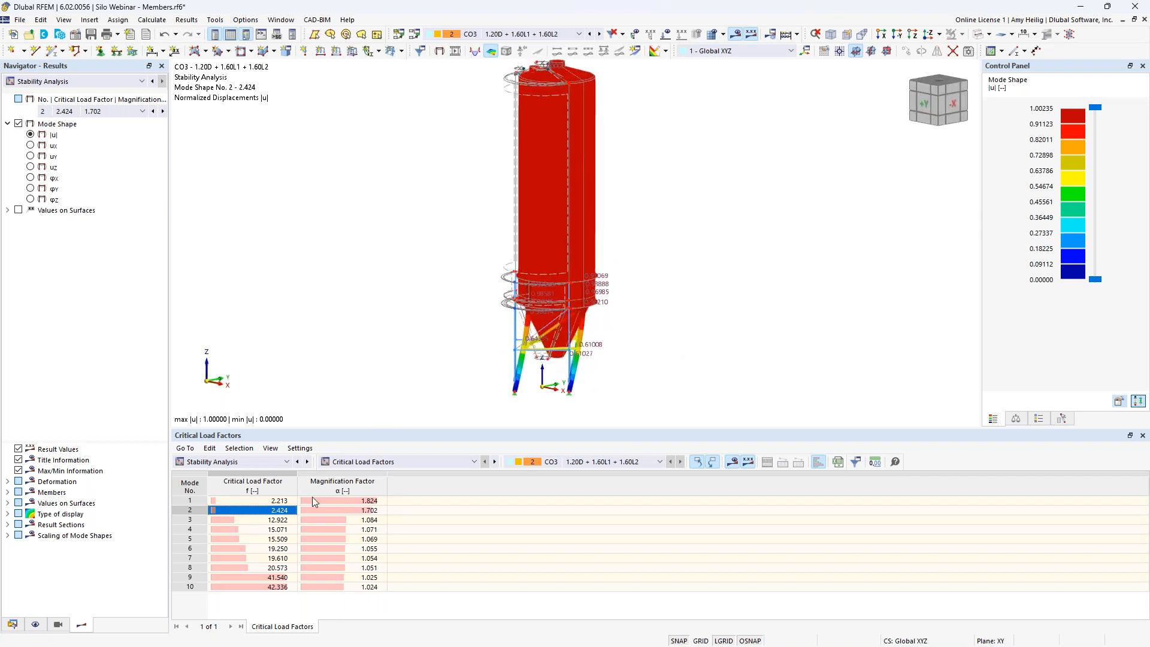
{"action": "left_click", "coordinate": [278, 521]}
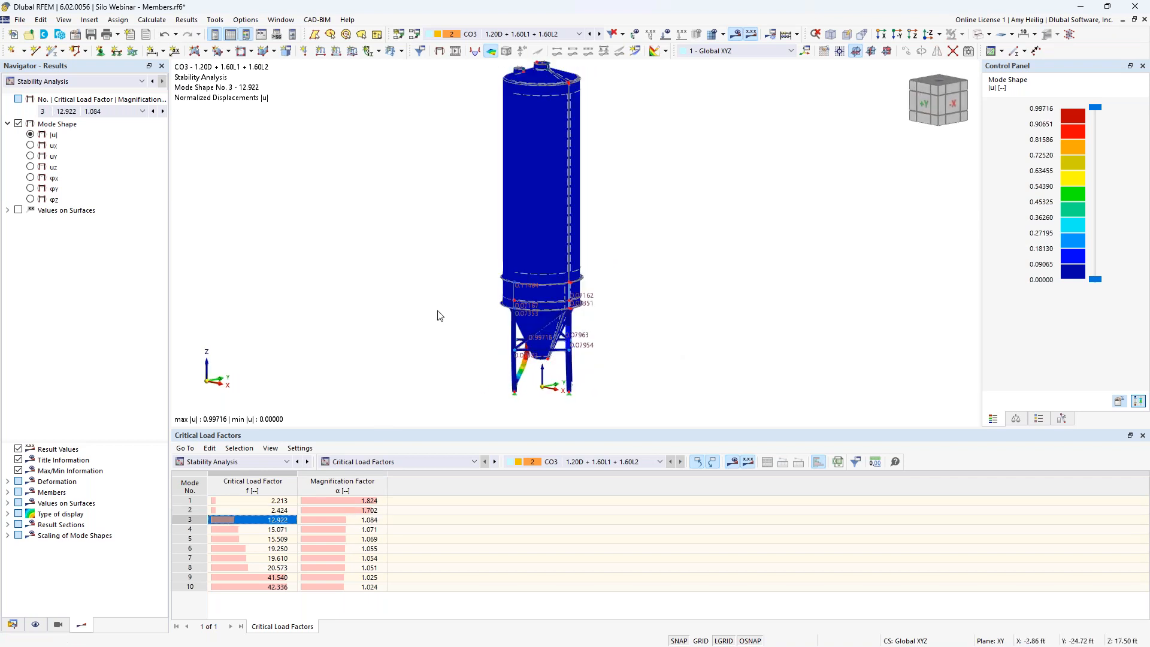
{"action": "middle_click_drag", "start_coordinate": [467, 311], "coordinate": [564, 346], "text": "ctrl"}
{"action": "scroll", "coordinate": [563, 346], "scroll_direction": "up", "scroll_amount": 3}
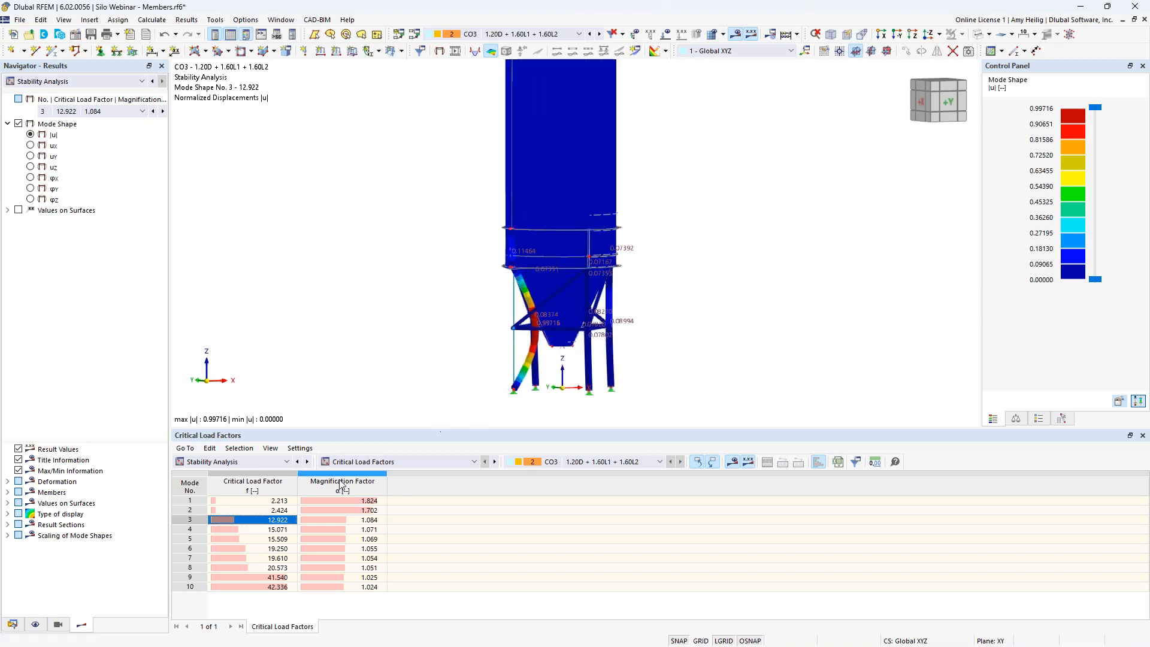
{"action": "left_click", "coordinate": [279, 530]}
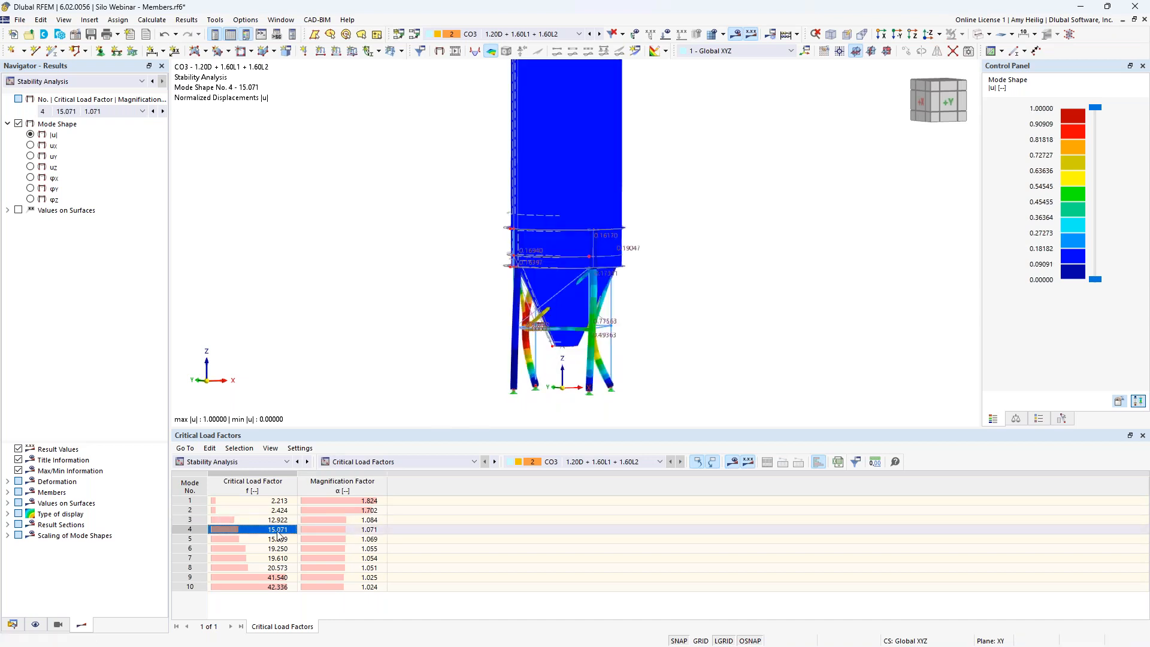
{"action": "left_click", "coordinate": [278, 541]}
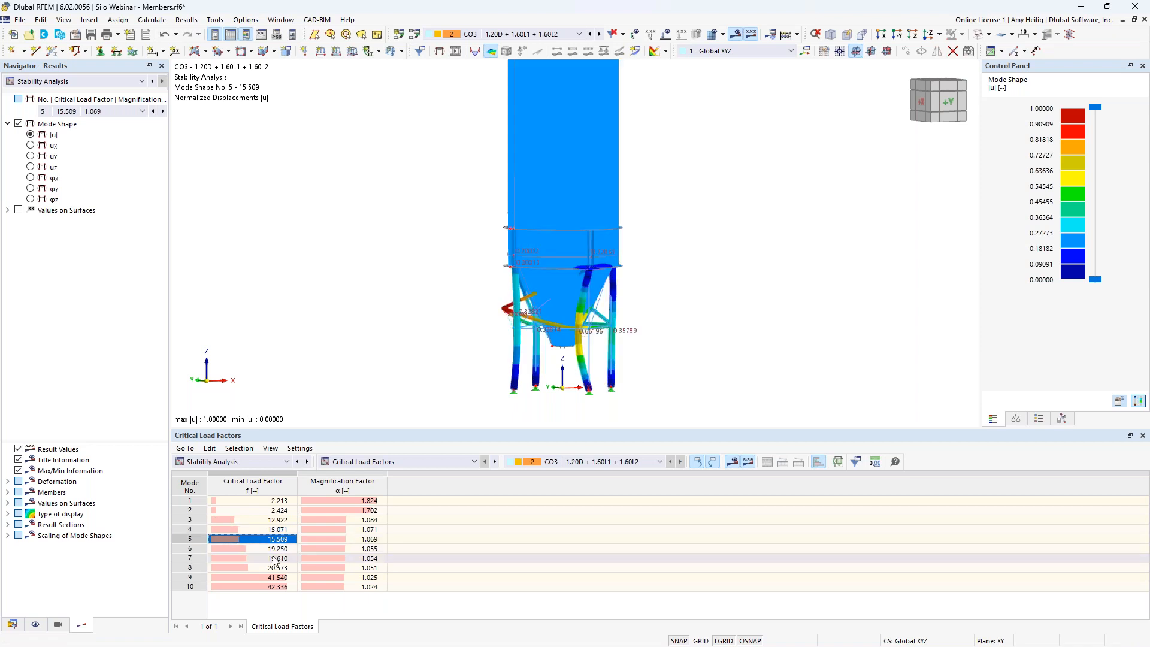
Show mode shape 9 close up at the silo's upper ring and set the mode shapes display factor to 0.25.
{"action": "left_click", "coordinate": [269, 578]}
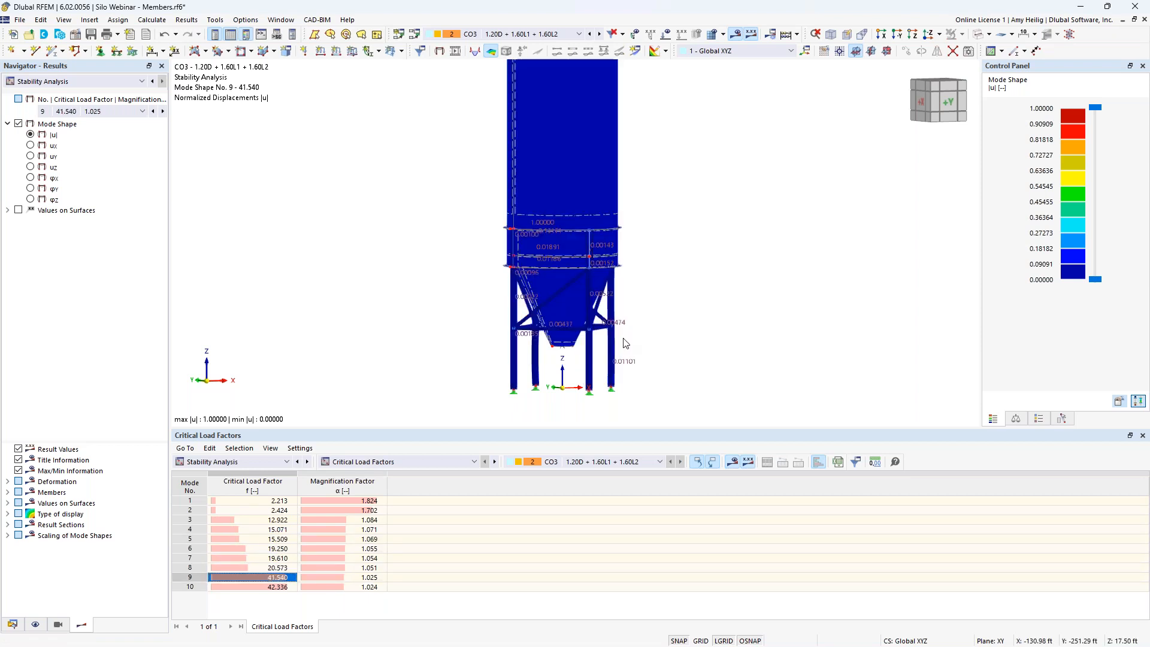
{"action": "middle_click_drag", "start_coordinate": [650, 289], "coordinate": [575, 245], "text": "ctrl"}
{"action": "scroll", "coordinate": [575, 244], "scroll_direction": "up", "scroll_amount": 5}
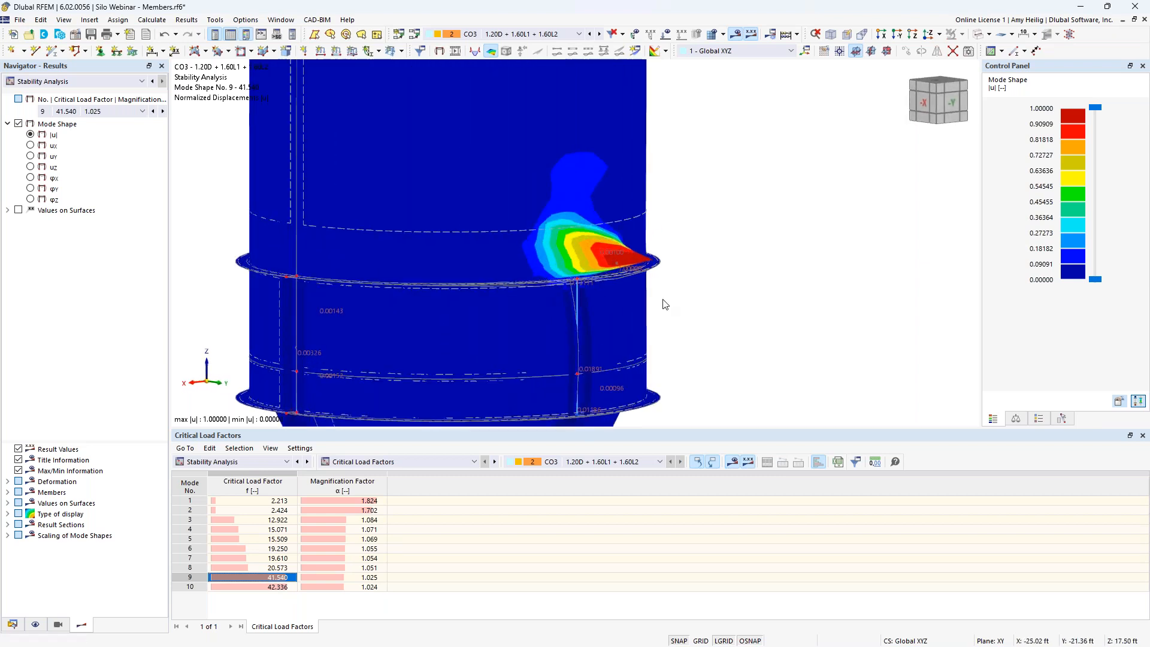
{"action": "left_click", "coordinate": [1016, 419]}
{"action": "left_click", "coordinate": [1114, 112]}
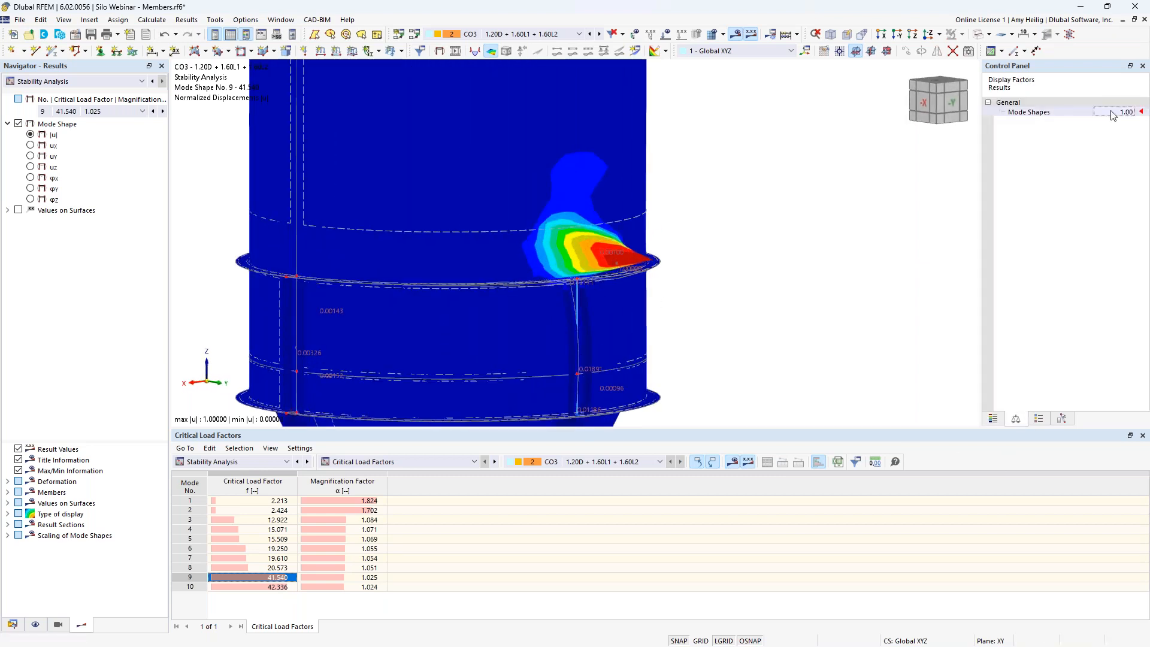
{"action": "type", "text": "0.25"}
{"action": "key", "text": "Return"}
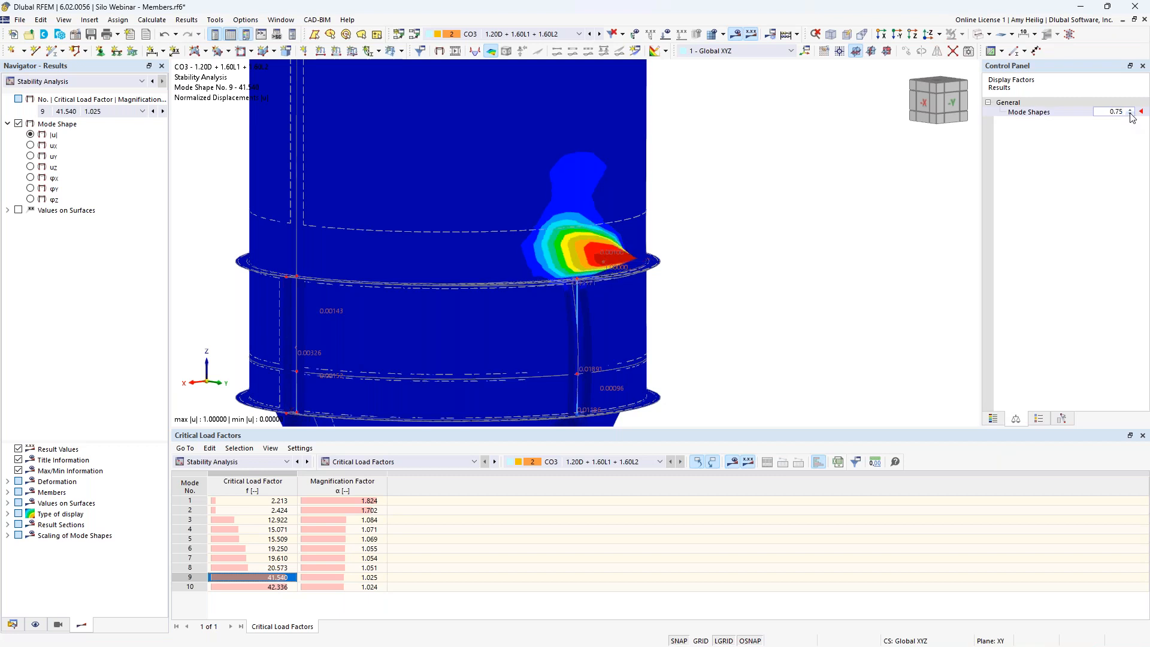
Examine the local shell buckling of mode 9 above the upper ring and its location relative to the supporting legs.
{"action": "middle_click_drag", "start_coordinate": [674, 300], "coordinate": [783, 303], "text": "ctrl"}
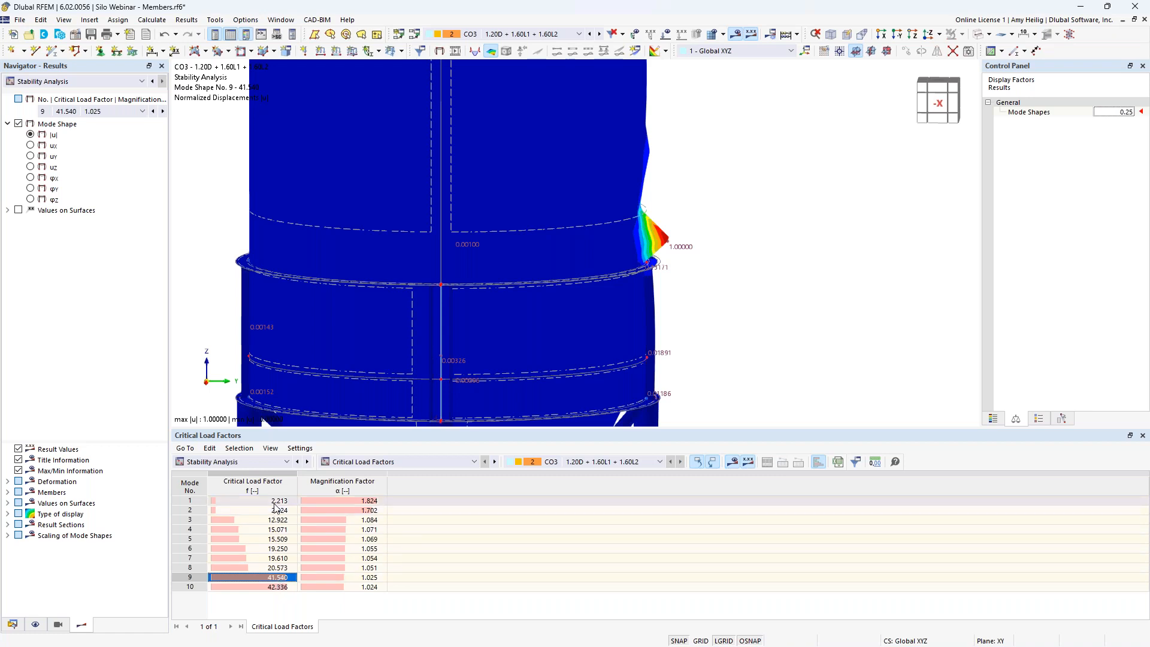
{"action": "middle_click_drag", "start_coordinate": [613, 362], "coordinate": [662, 252]}
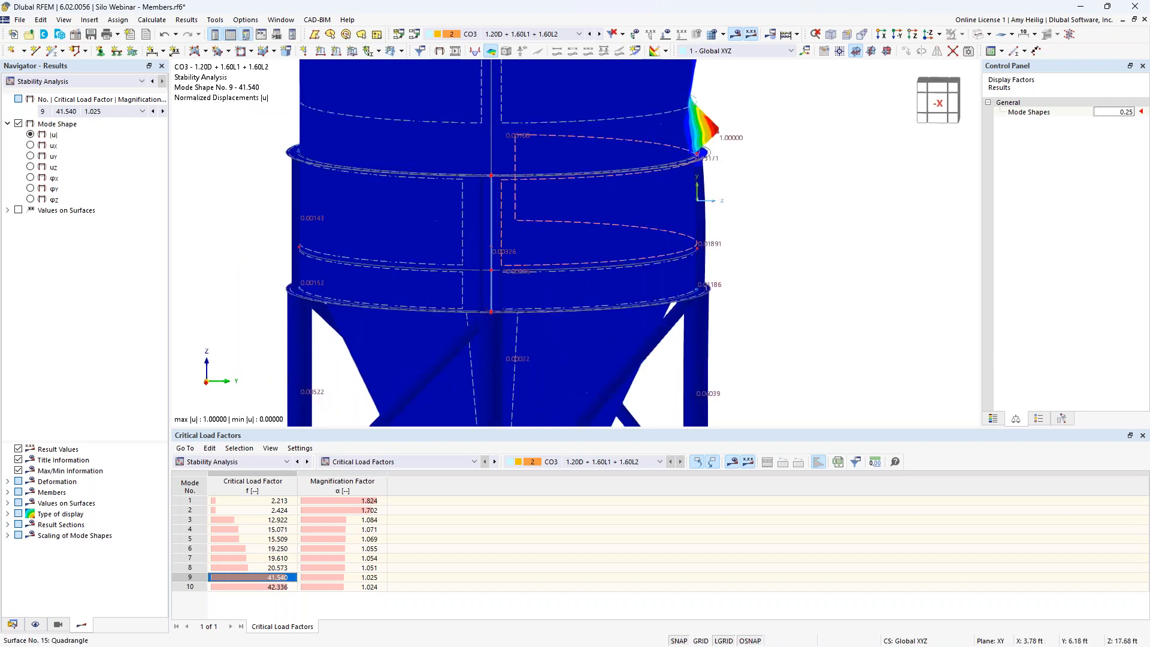
{"action": "middle_click_drag", "start_coordinate": [811, 175], "coordinate": [717, 298], "text": "ctrl"}
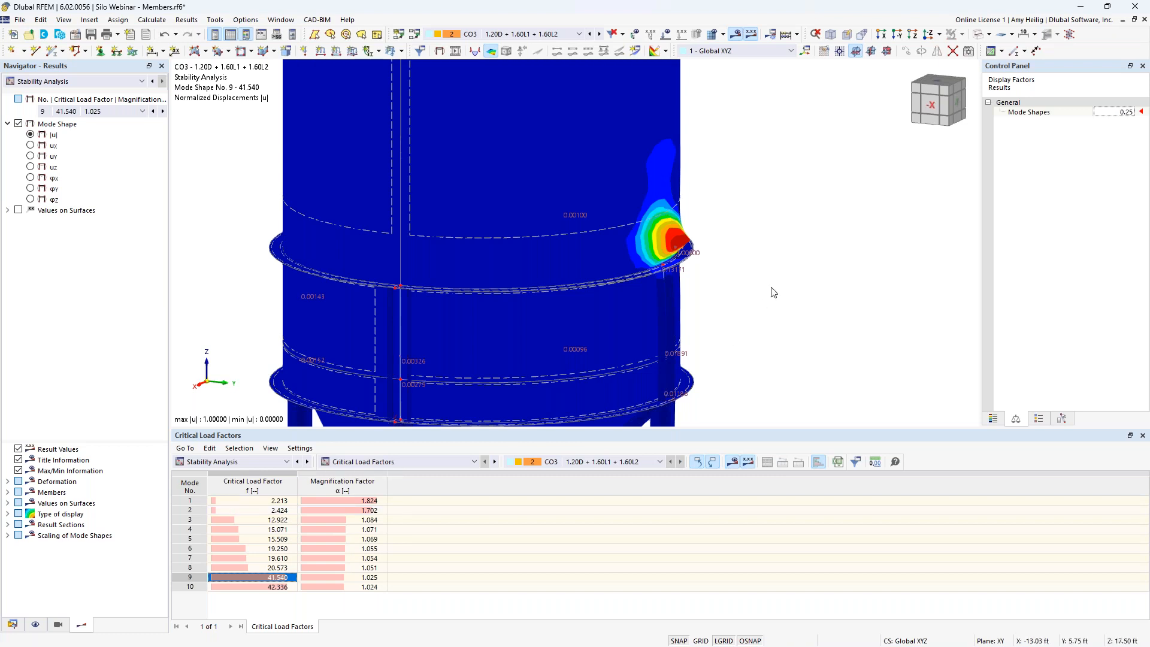
{"action": "scroll", "coordinate": [773, 292], "scroll_direction": "down", "scroll_amount": 1}
{"action": "scroll", "coordinate": [772, 292], "scroll_direction": "down", "scroll_amount": 3}
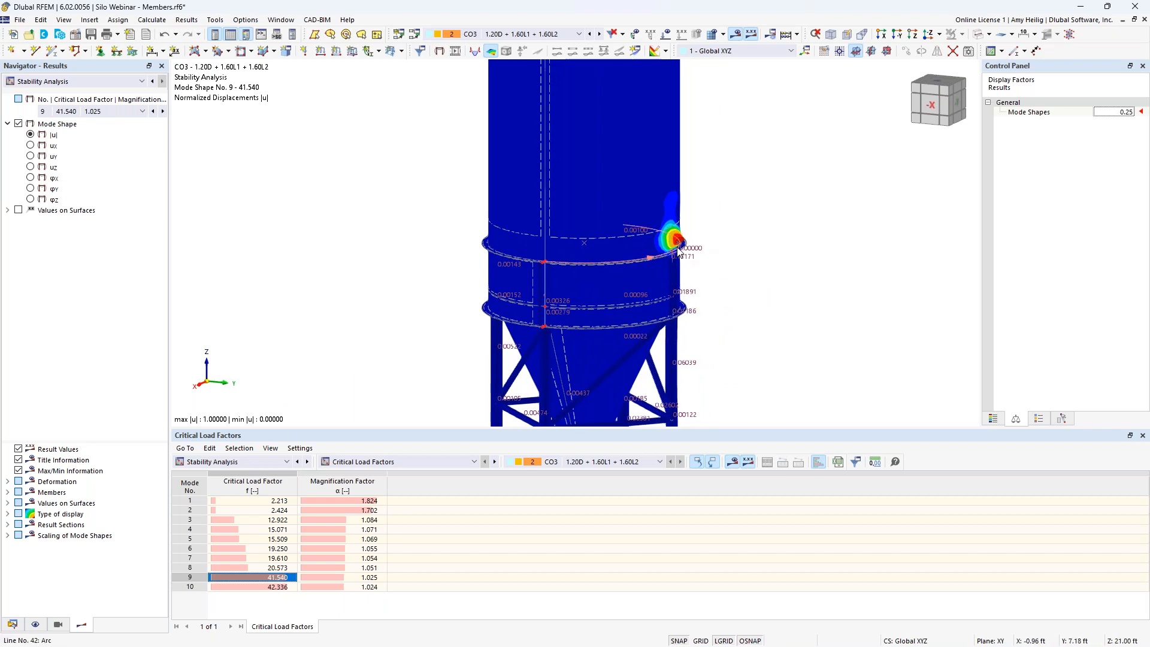
{"action": "scroll", "coordinate": [685, 246], "scroll_direction": "up", "scroll_amount": 3}
{"action": "middle_click_drag", "start_coordinate": [754, 300], "coordinate": [659, 336], "text": "ctrl"}
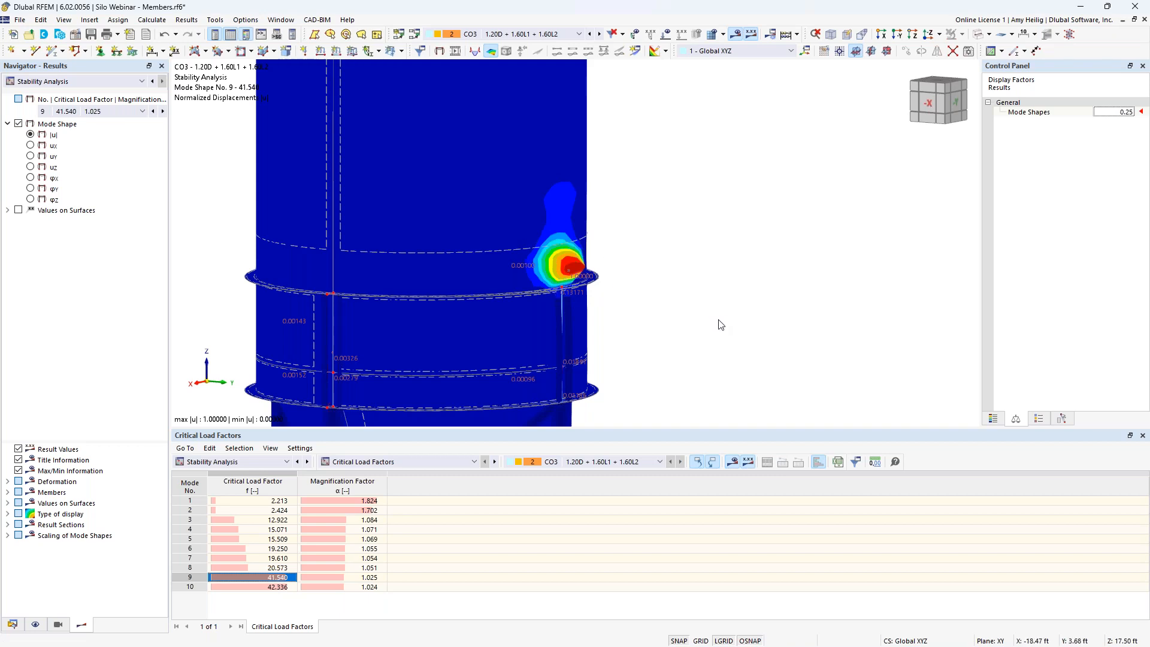
{"action": "scroll", "coordinate": [702, 272], "scroll_direction": "down", "scroll_amount": 5}
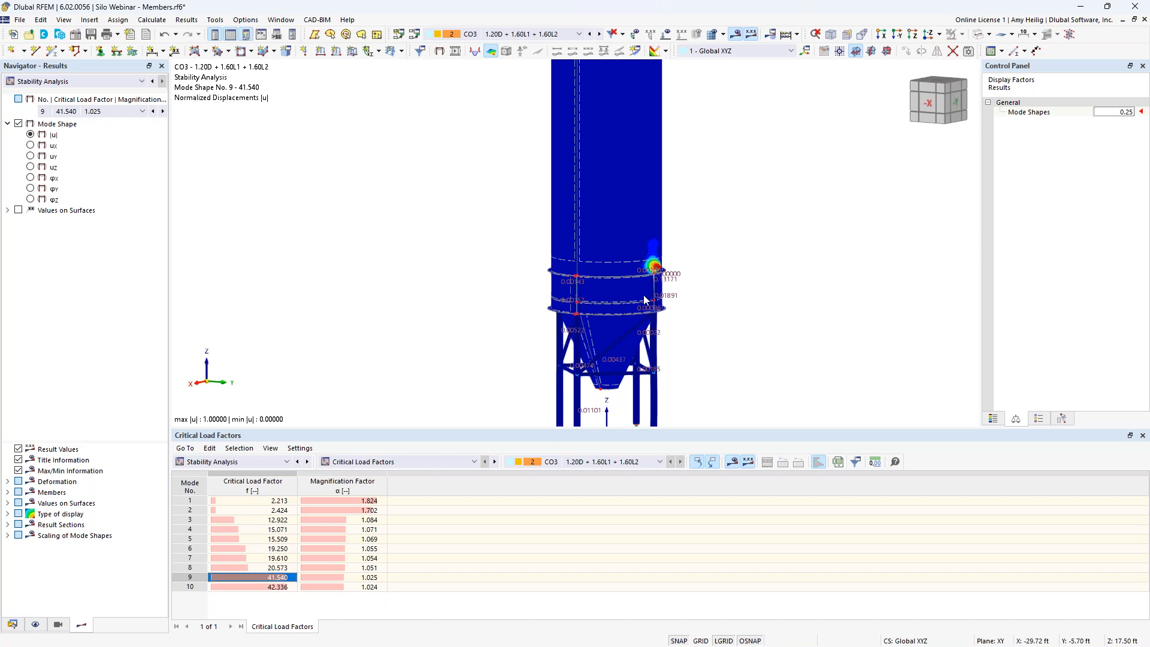
Switch to the running PowerPoint slide show of the steel silo design webinar.
{"action": "key", "text": "super+Tab"}
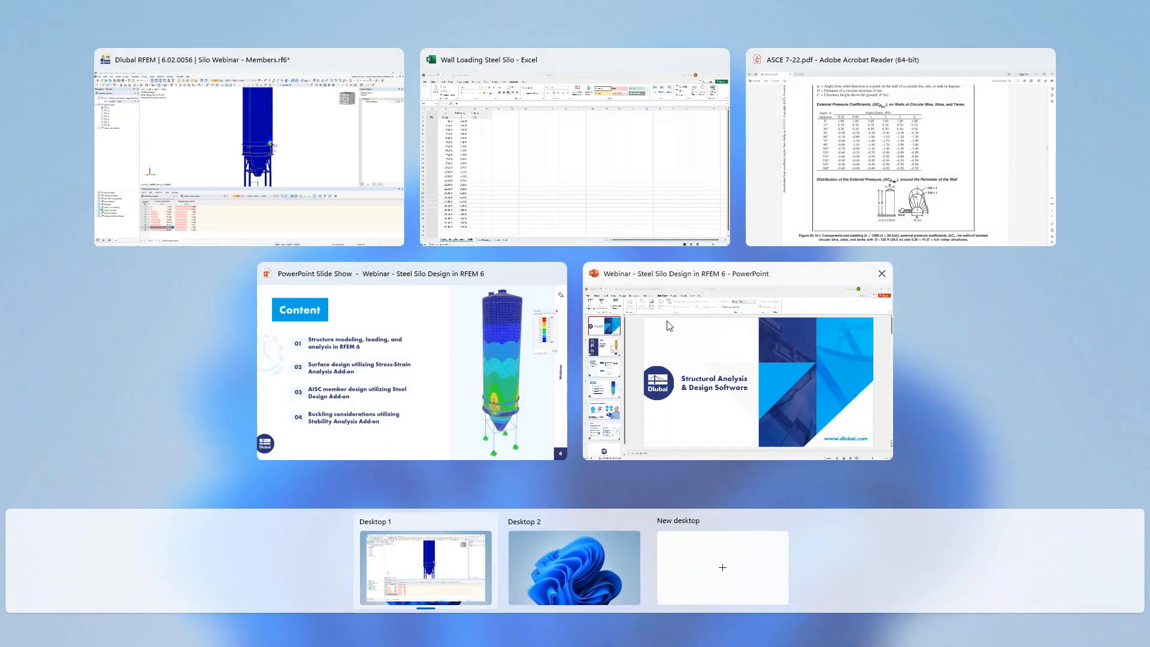
{"action": "left_click", "coordinate": [462, 353]}
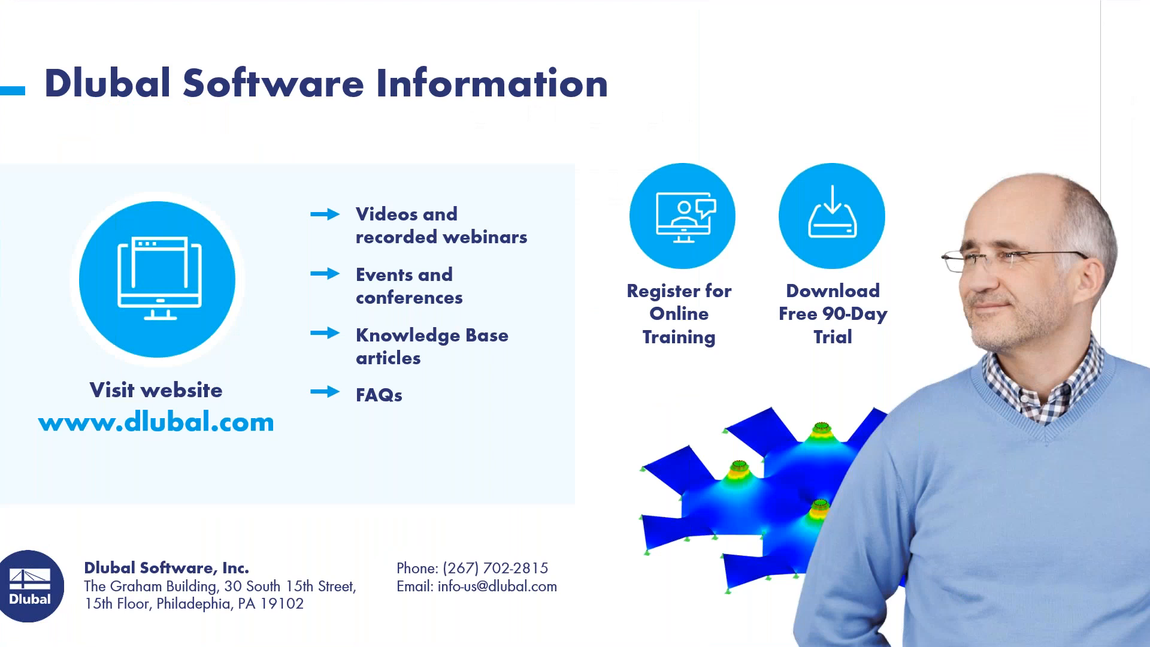